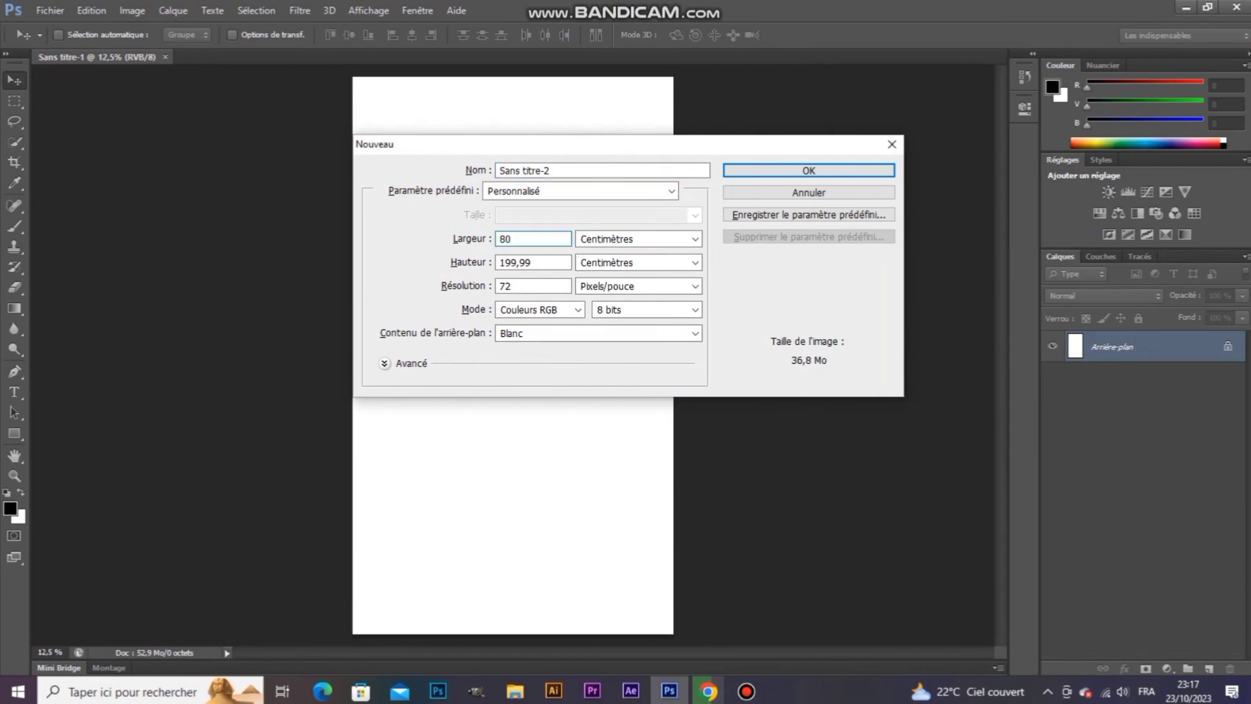
Step: Create a new RGB document 80 cm wide and 76 cm high at 72 pixels per inch with a white background
key("Tab")
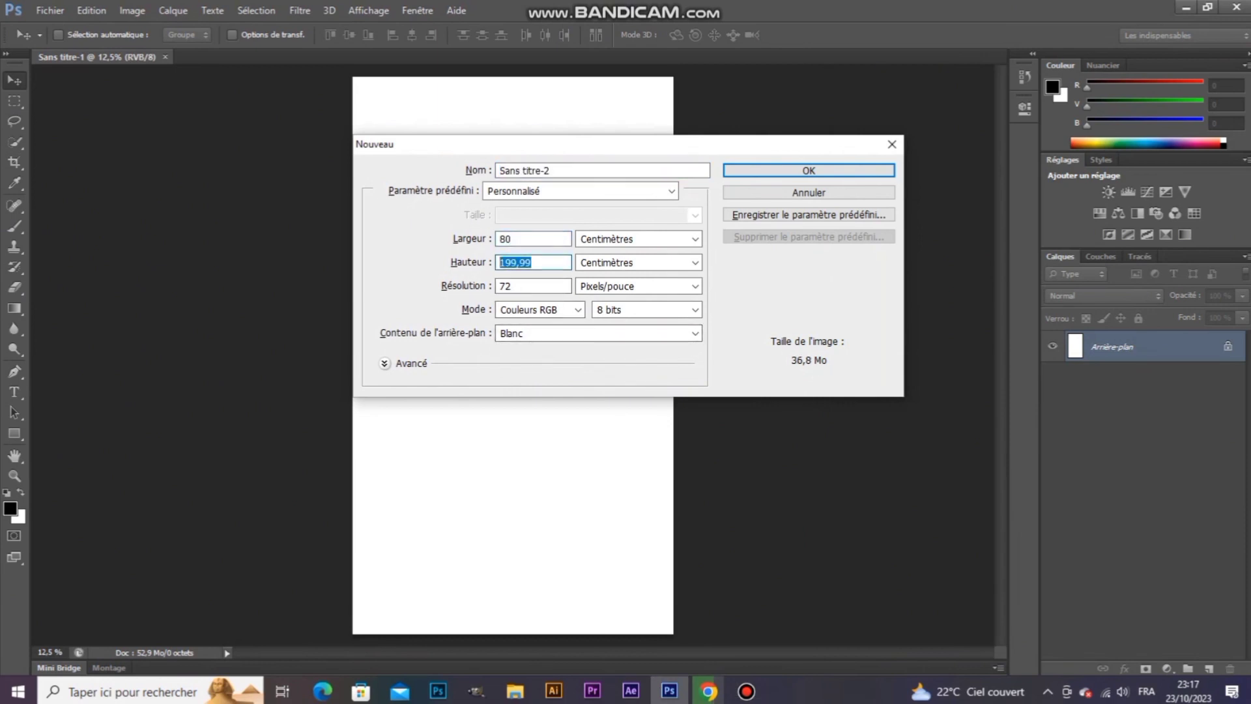
type("76")
key("Return")
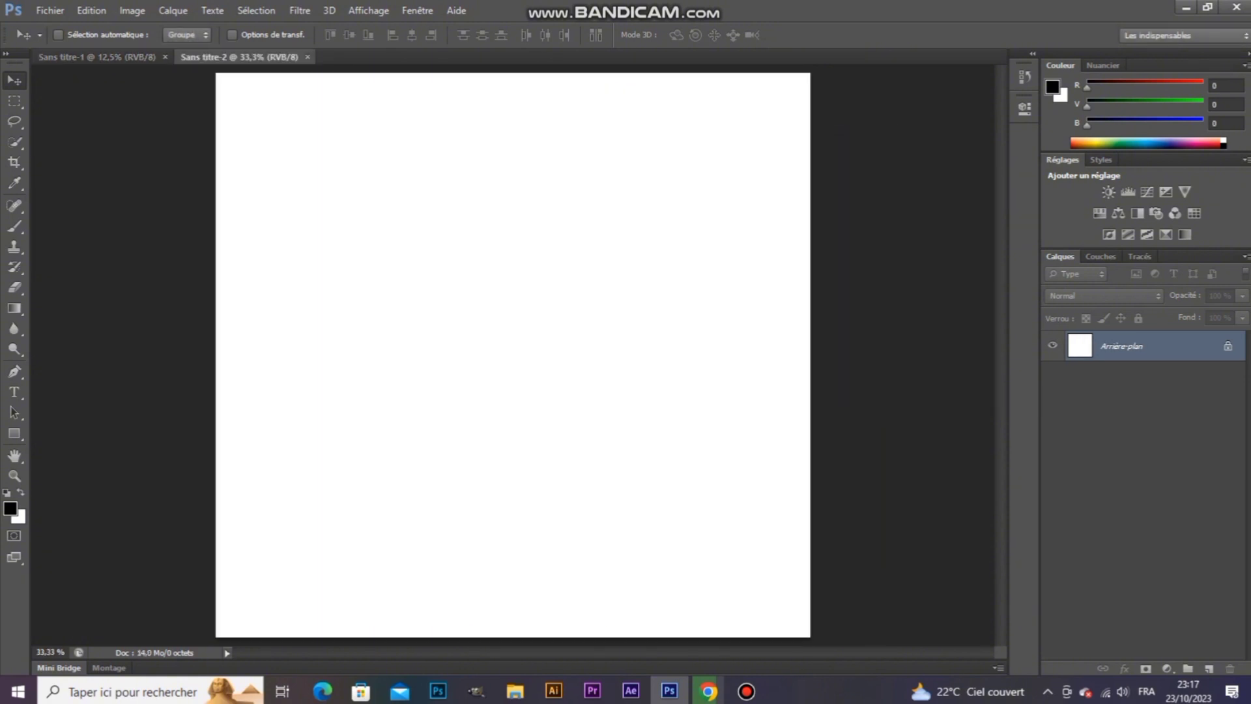
left_click(515, 691)
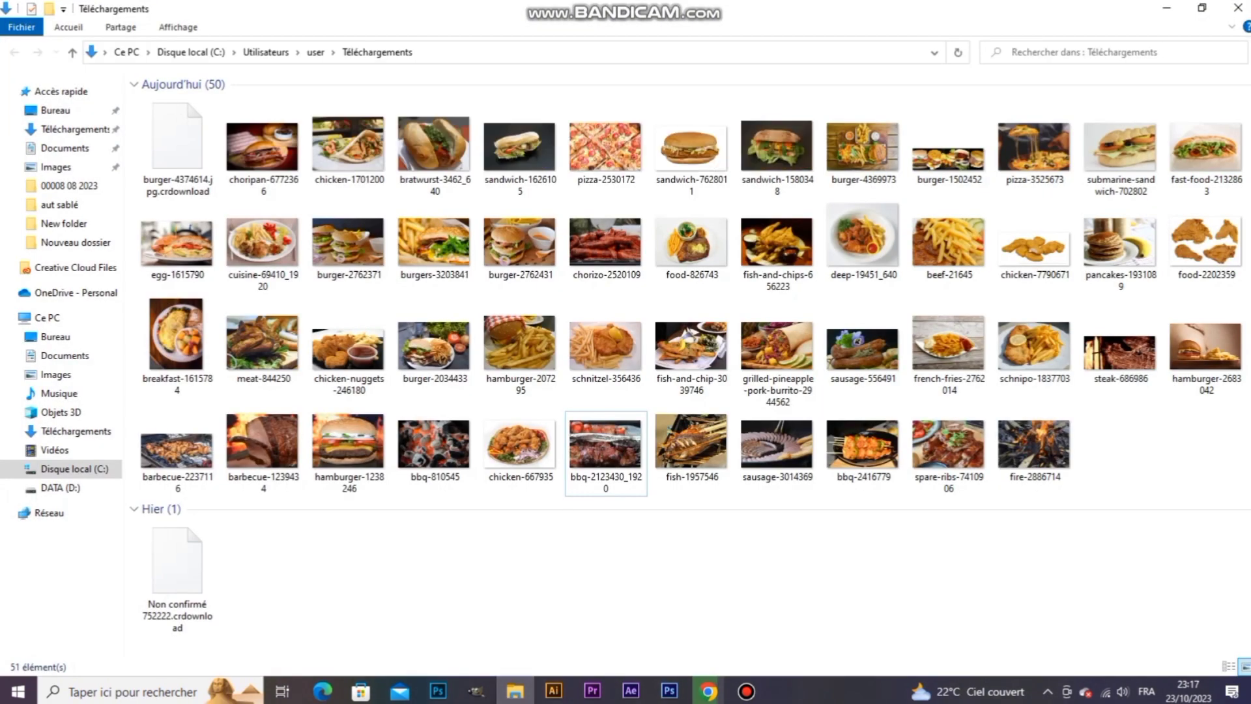
left_click(746, 690)
left_click(708, 691)
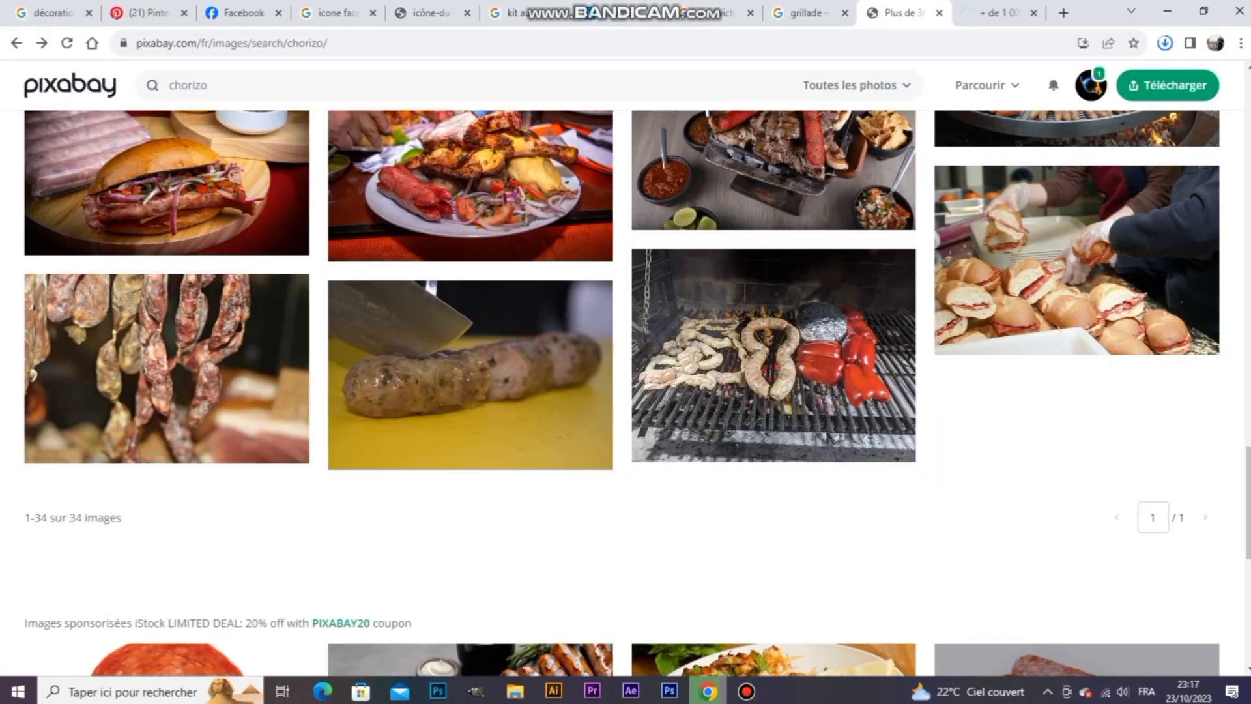
left_click(669, 691)
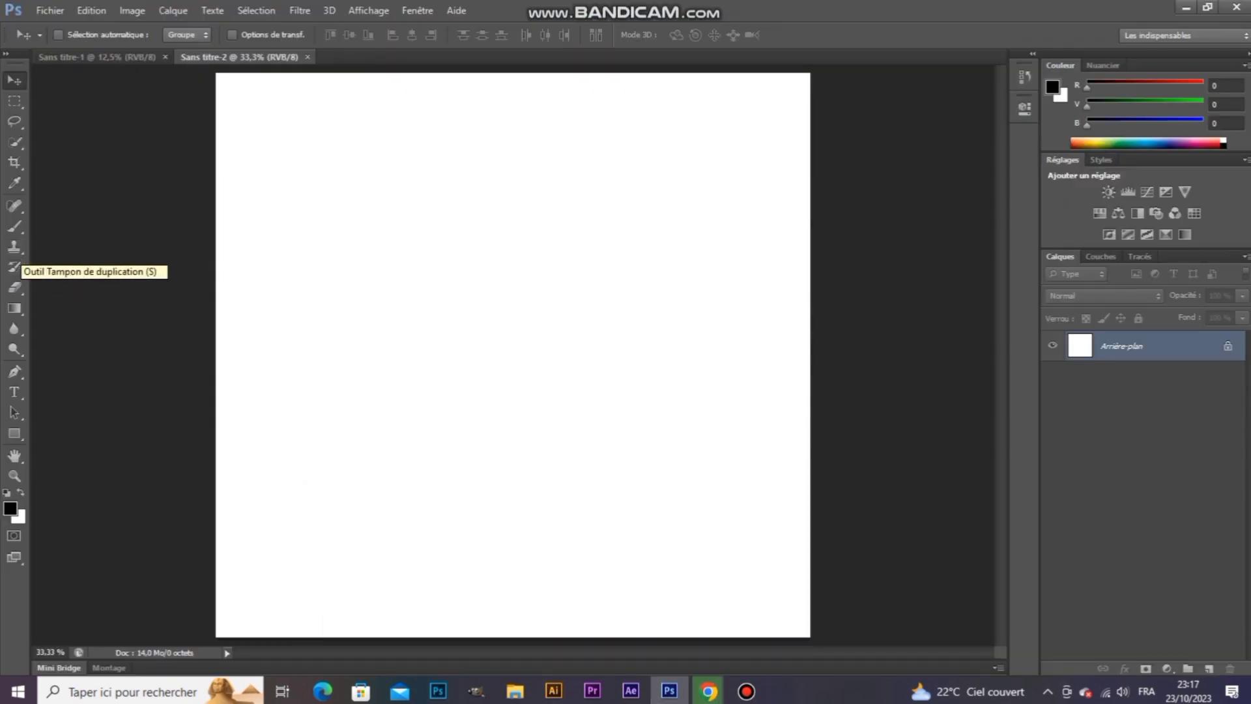
Step: Fill the background layer with the black foreground colour using the Paint Bucket tool (Pot de peinture)
left_click(14, 308)
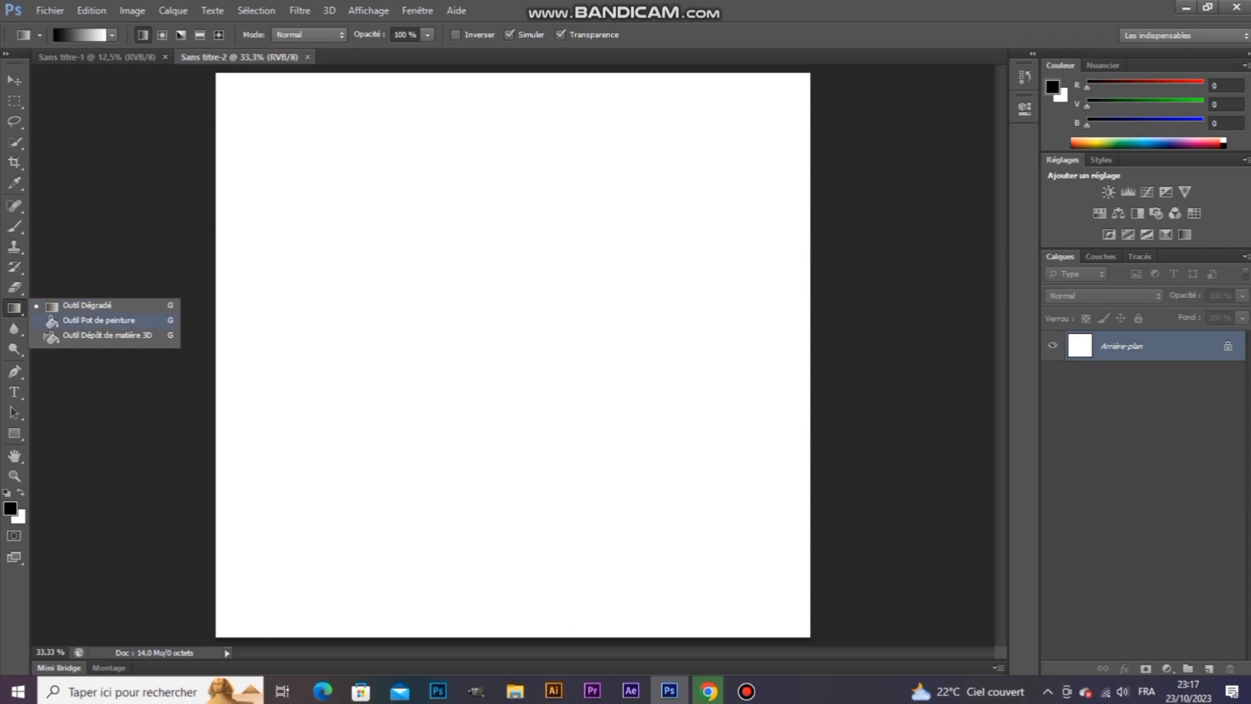
left_click(97, 320)
left_click(512, 355)
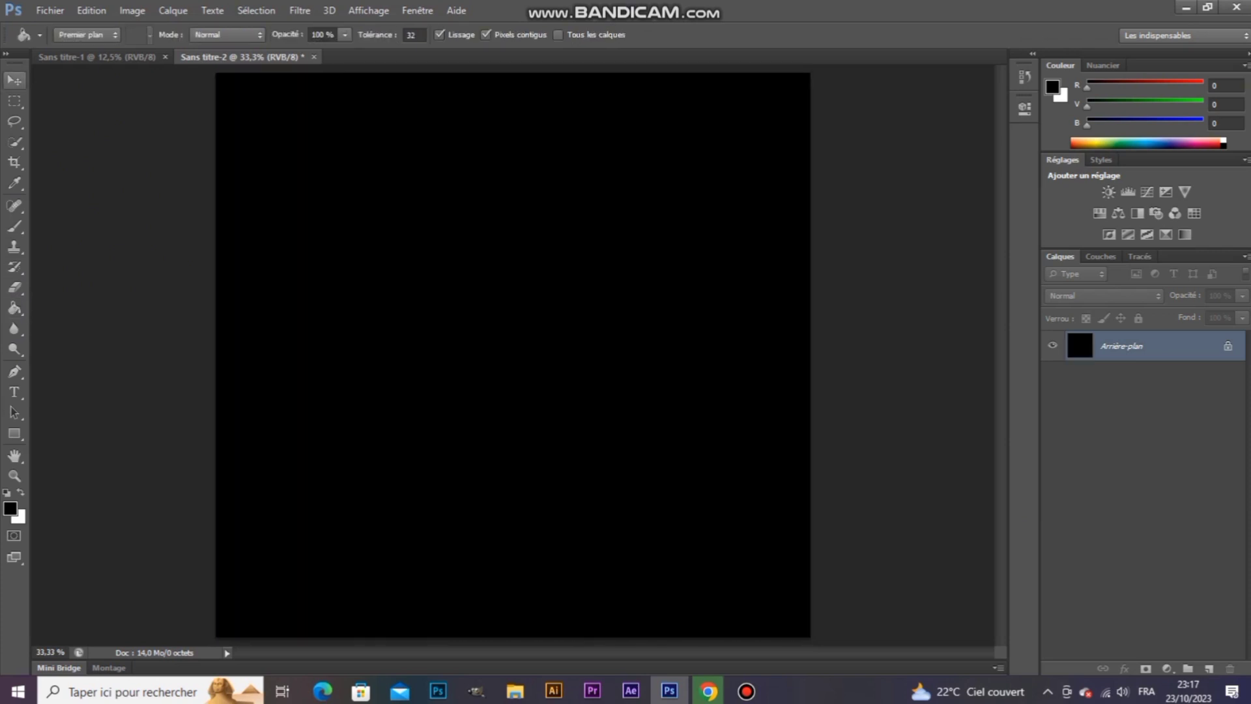
Step: Return to the Move tool and set the area surrounding the canvas to light grey (Gris clair)
key("v")
right_click(133, 206)
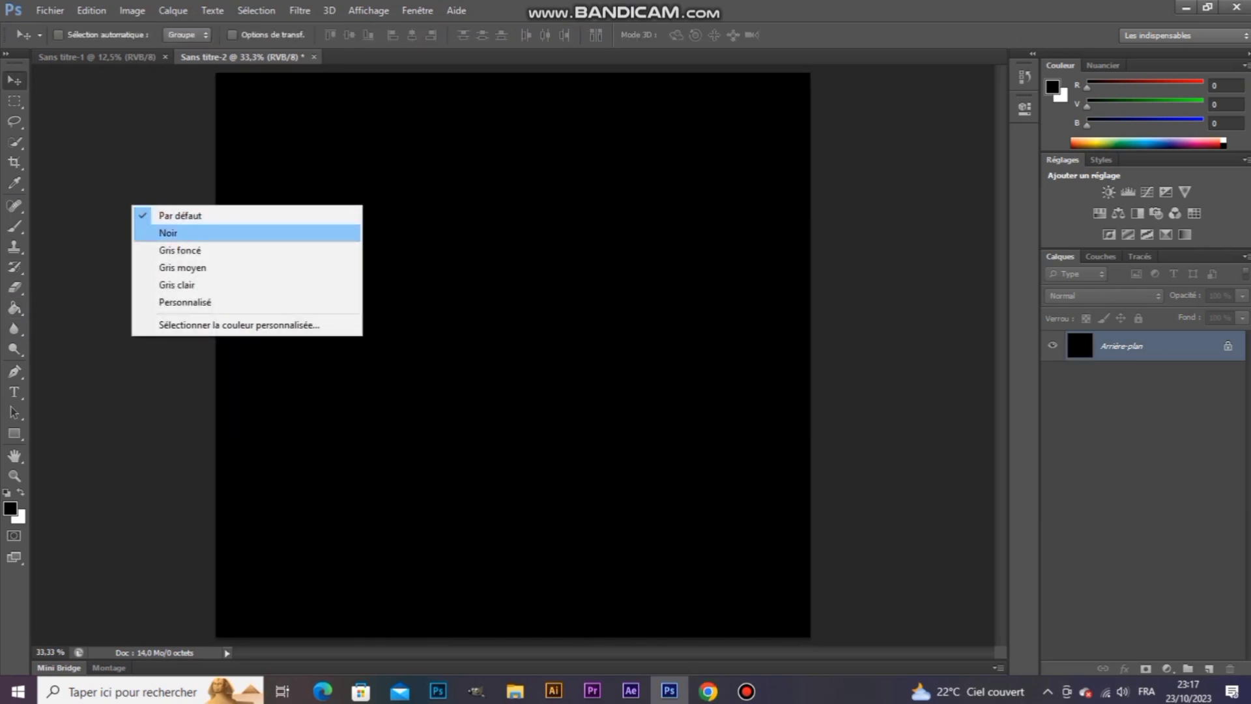
left_click(177, 285)
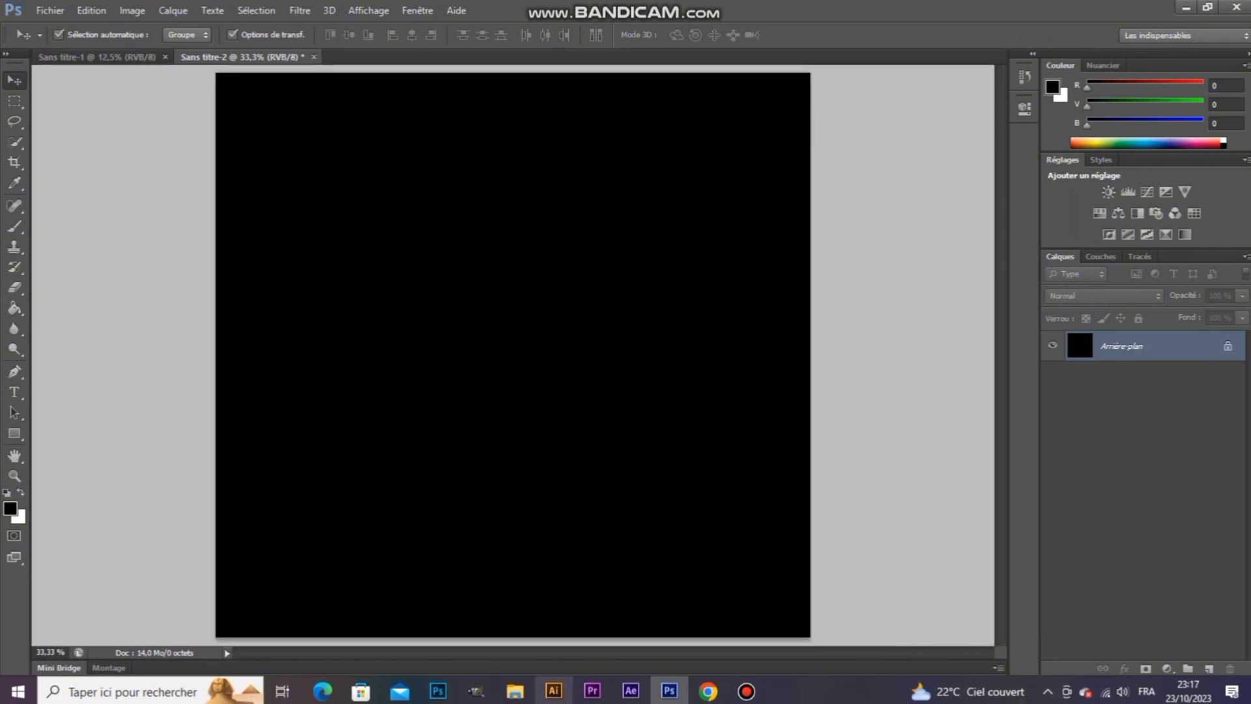
Step: Place the bbq-810545 charcoal photo from the Téléchargements folder into the document, accepting the default Camera Raw settings
left_click(515, 690)
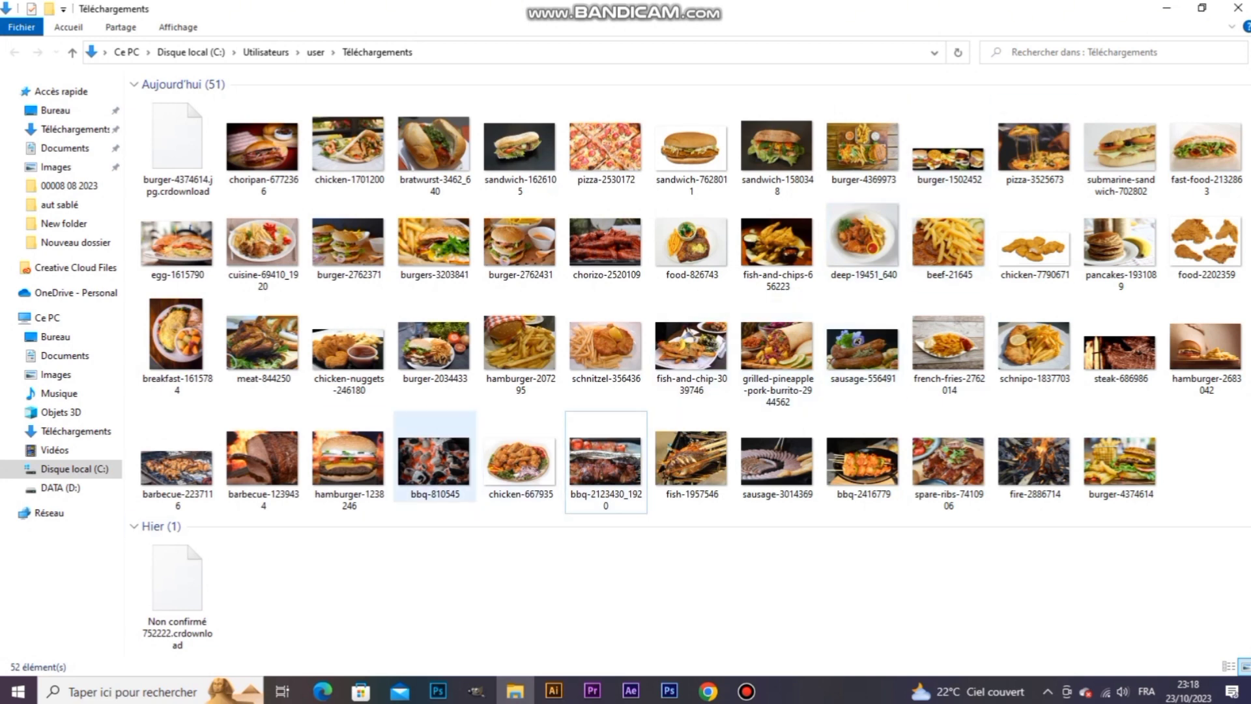
left_click_drag(433, 459, 669, 680)
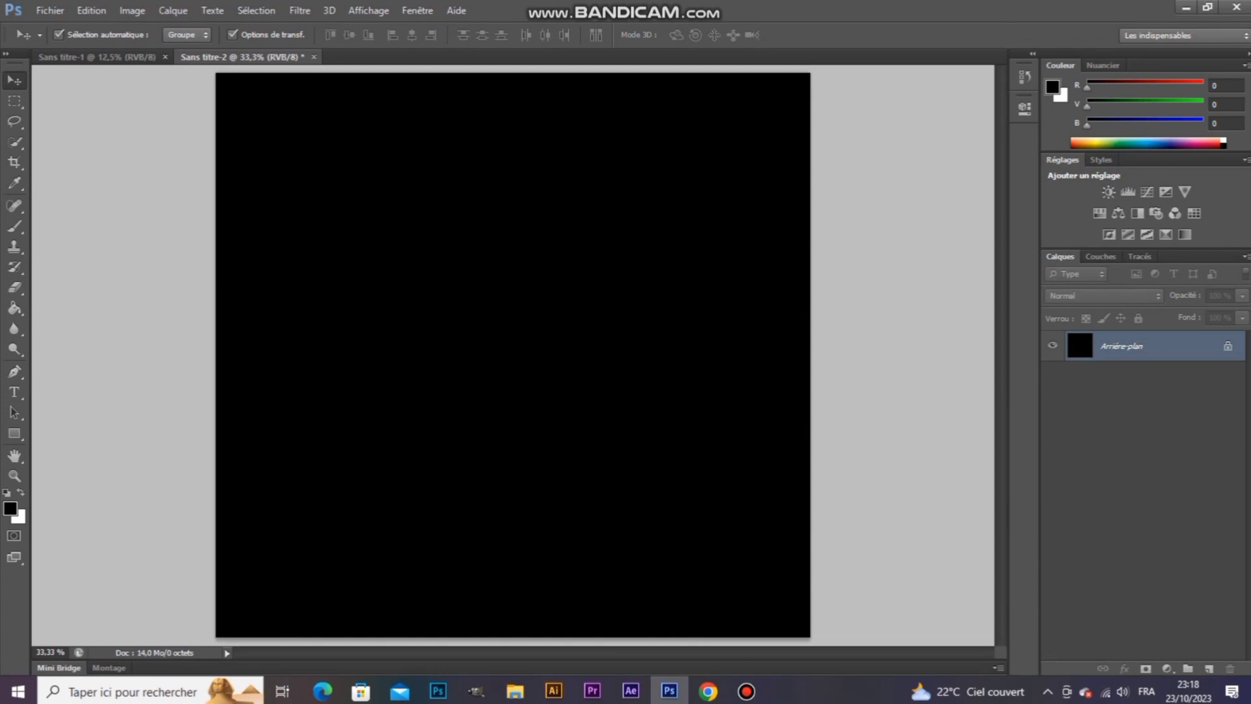
left_click_drag(1077, 322, 1077, 322)
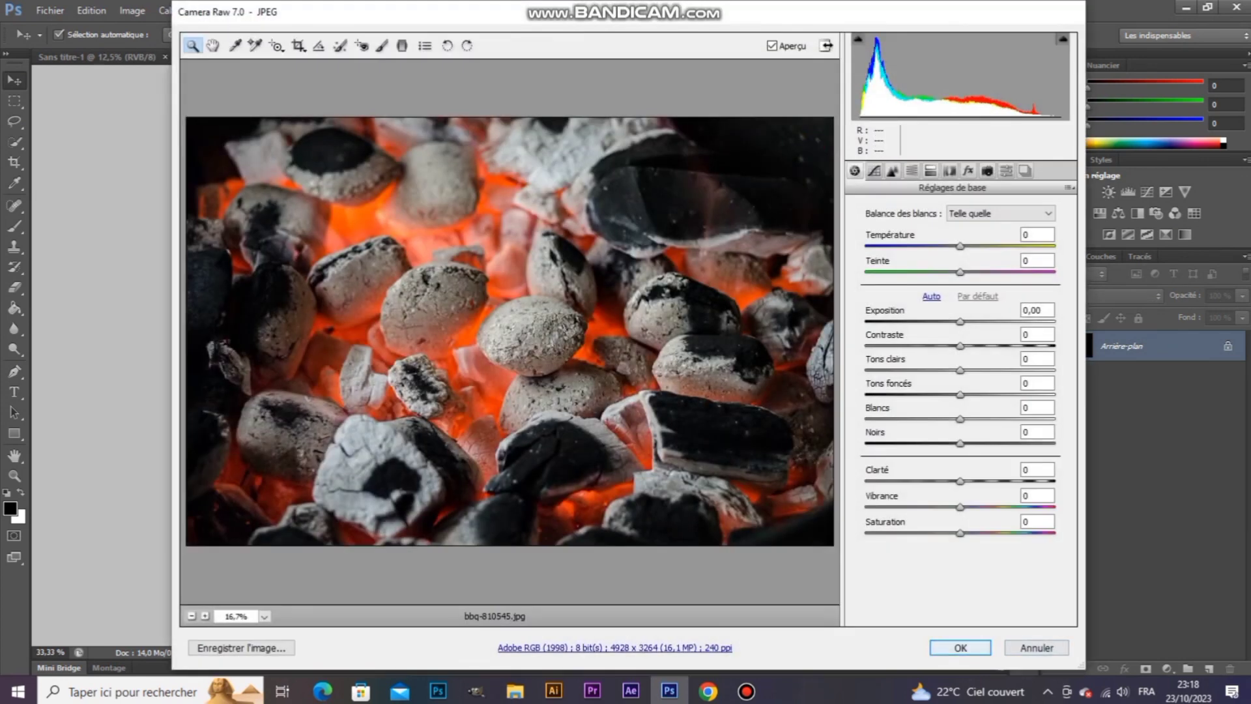
key("Return")
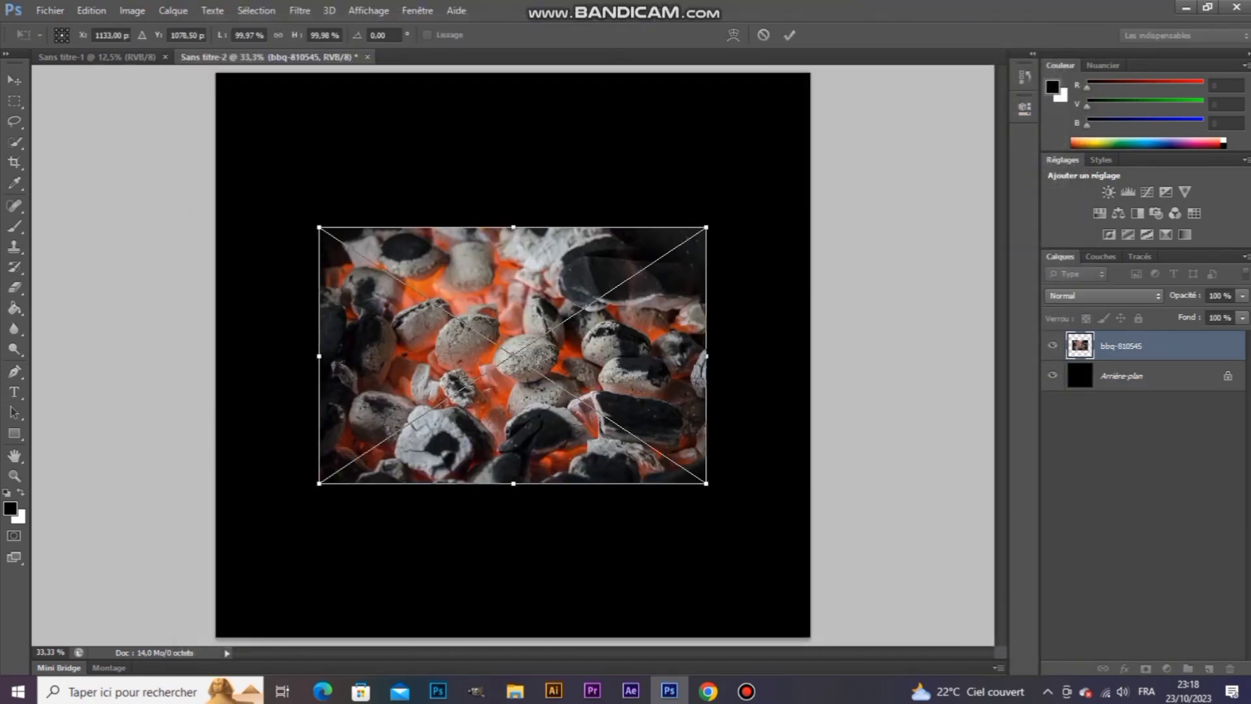
Step: Scale the charcoal photo proportionally to about 224.57% to cover the canvas, commit it and shift it slightly right
left_click_drag(706, 482, 948, 642)
key("alt+shift")
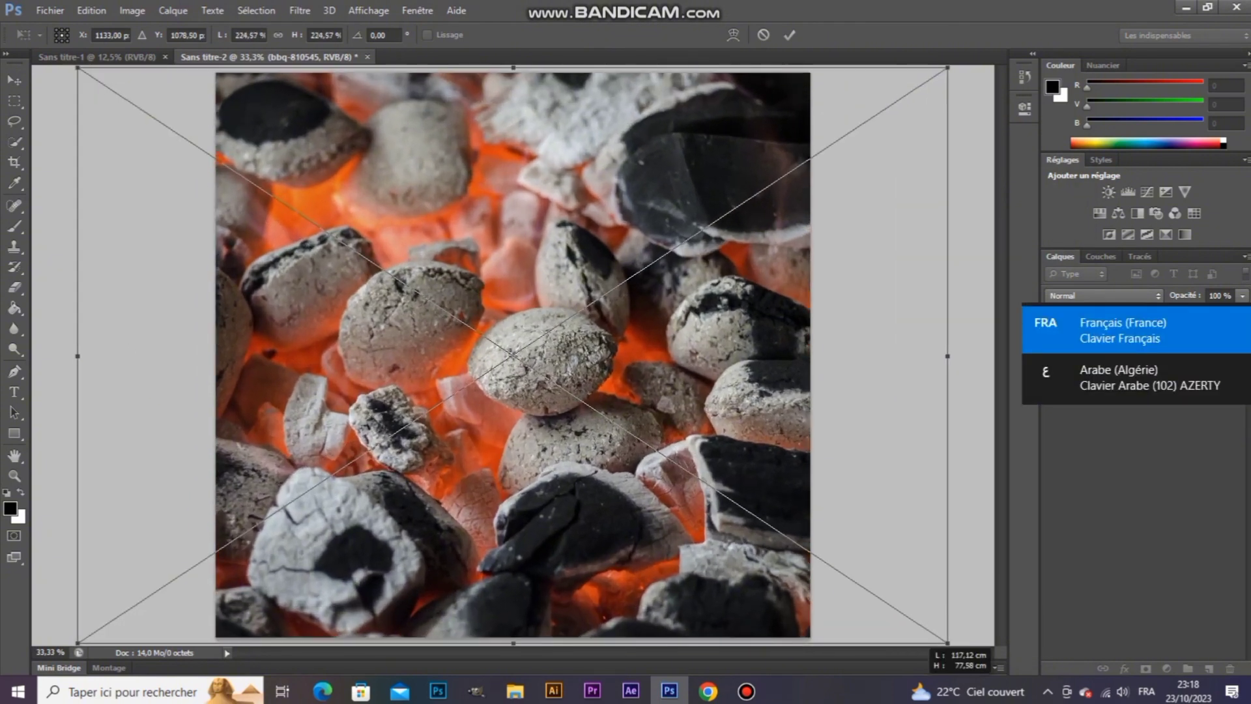
key("alt+shift")
left_click(789, 34)
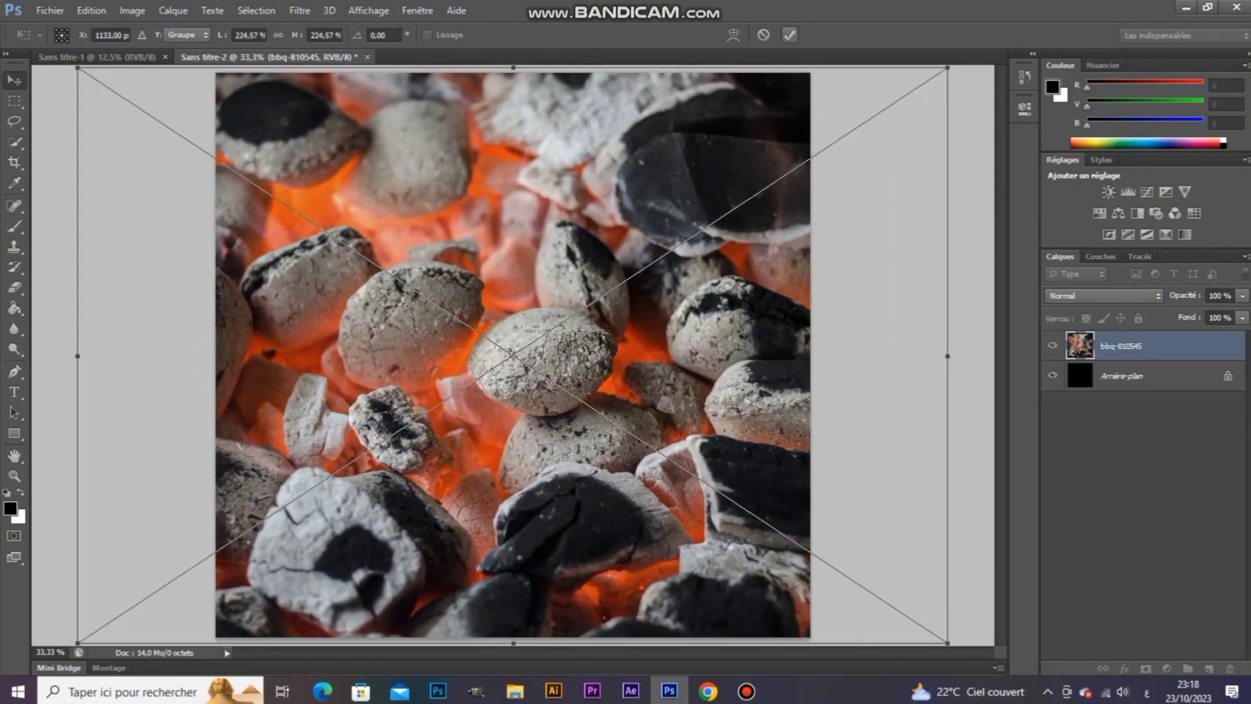
left_click_drag(629, 259, 667, 259)
Step: Cycle through the blend modes for the bbq-810545 layer and set it to Lumière linéaire
left_click(1102, 295)
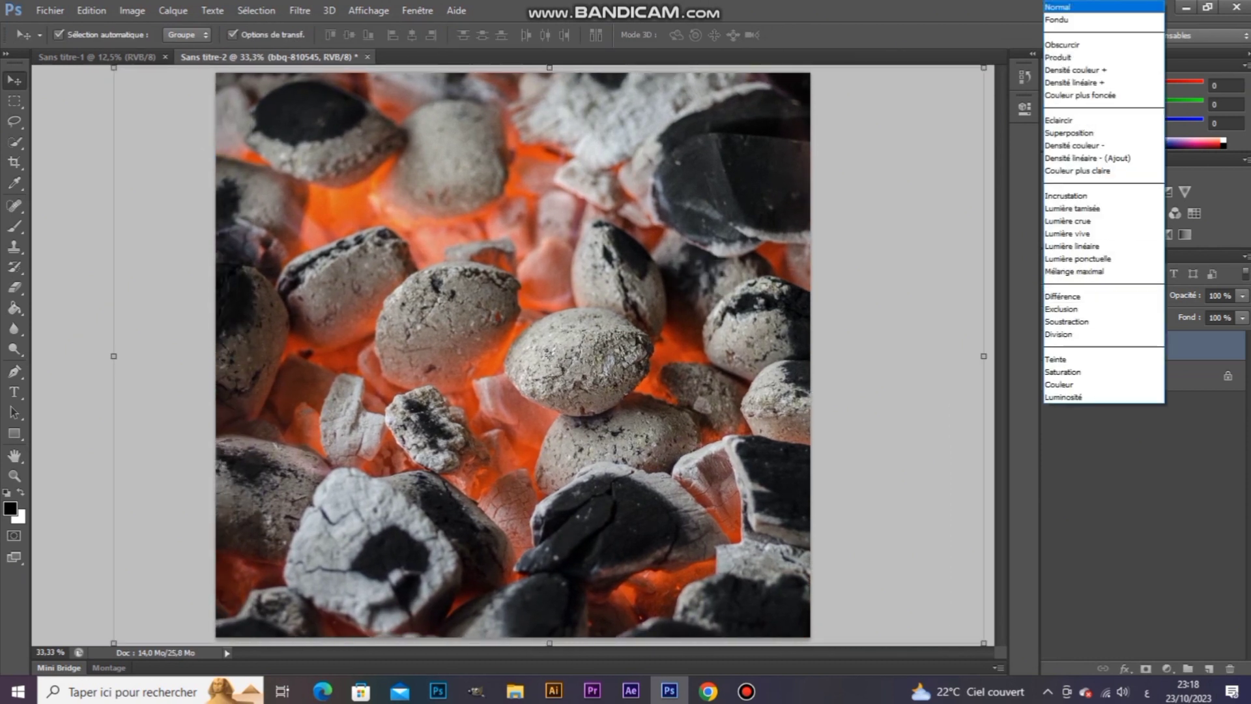
key("Escape")
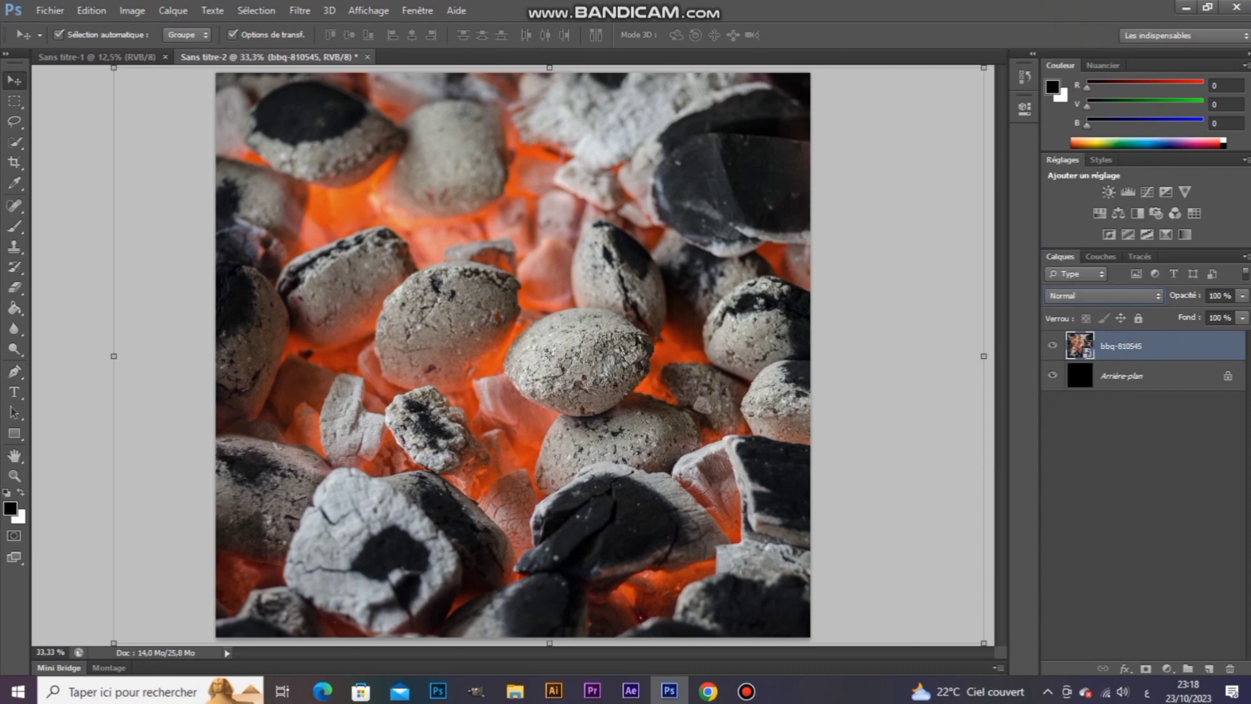
key("Down")
key("Down")
key("Down")
key("Down")
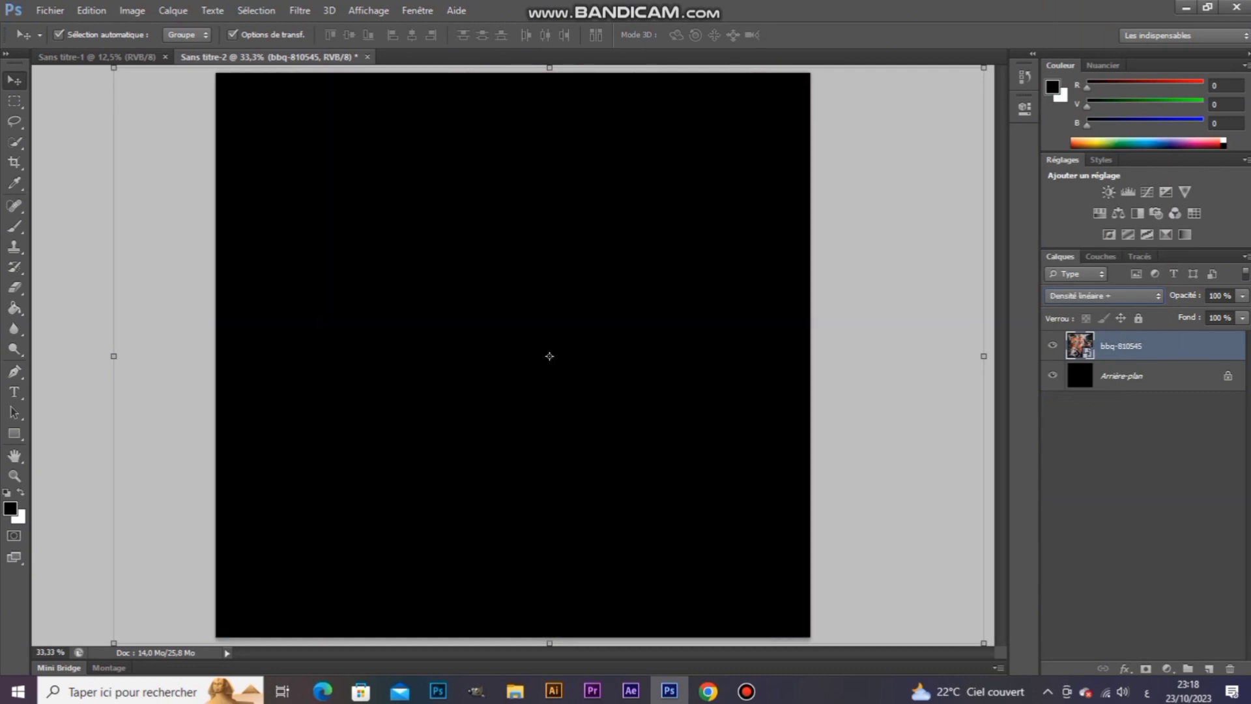
key("Down")
key("Down")
key("Down")
key("Down")
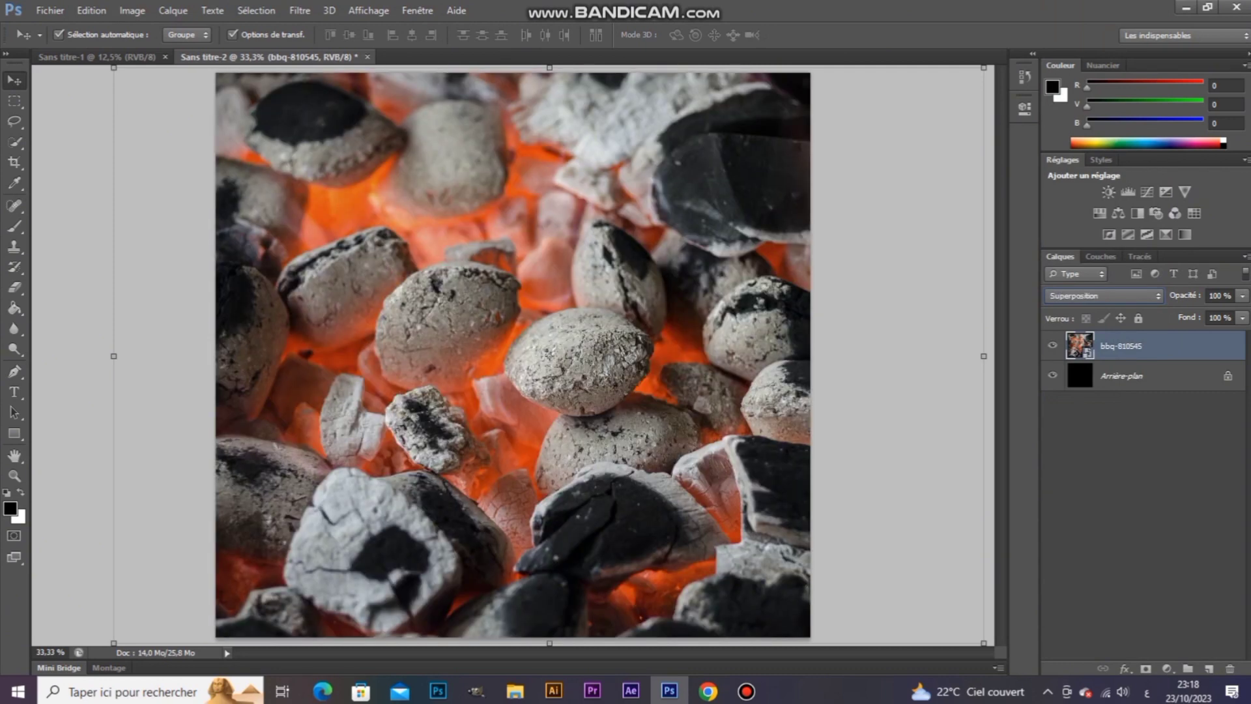
key("Down")
key("Down")
key("Down")
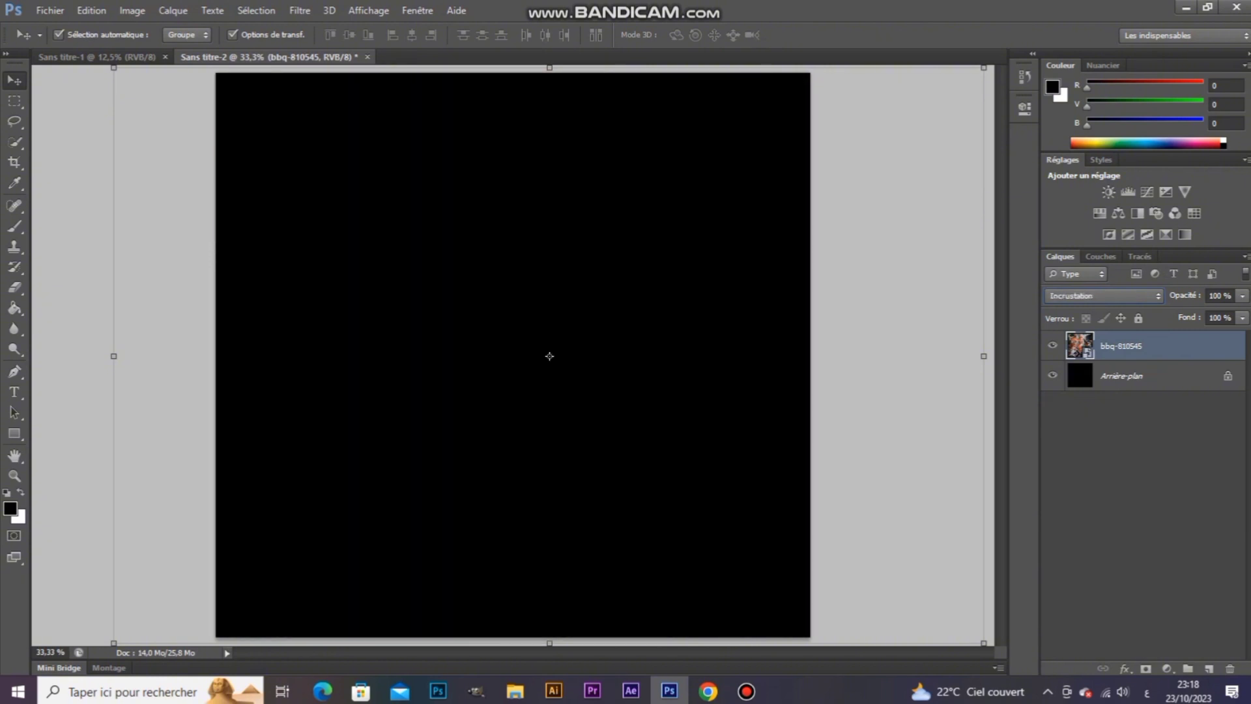
key("Down")
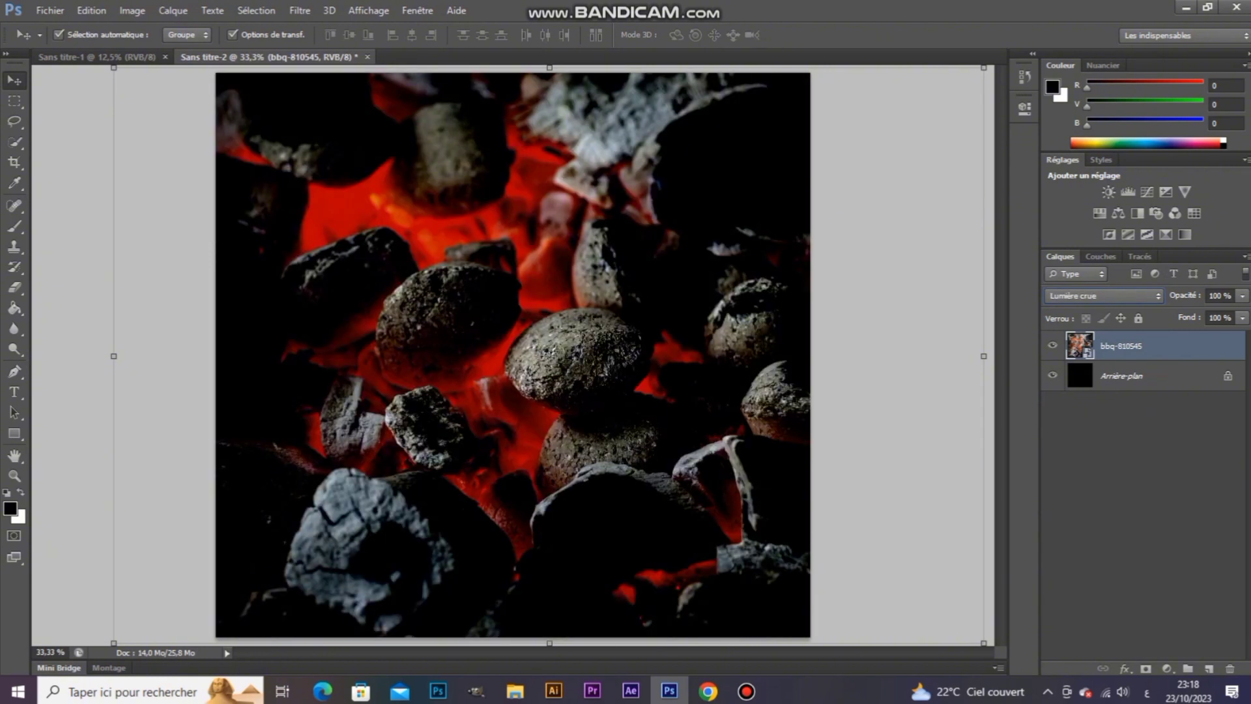
key("Down")
key("Down")
key("Down")
key("Down")
key("Down")
key("Down")
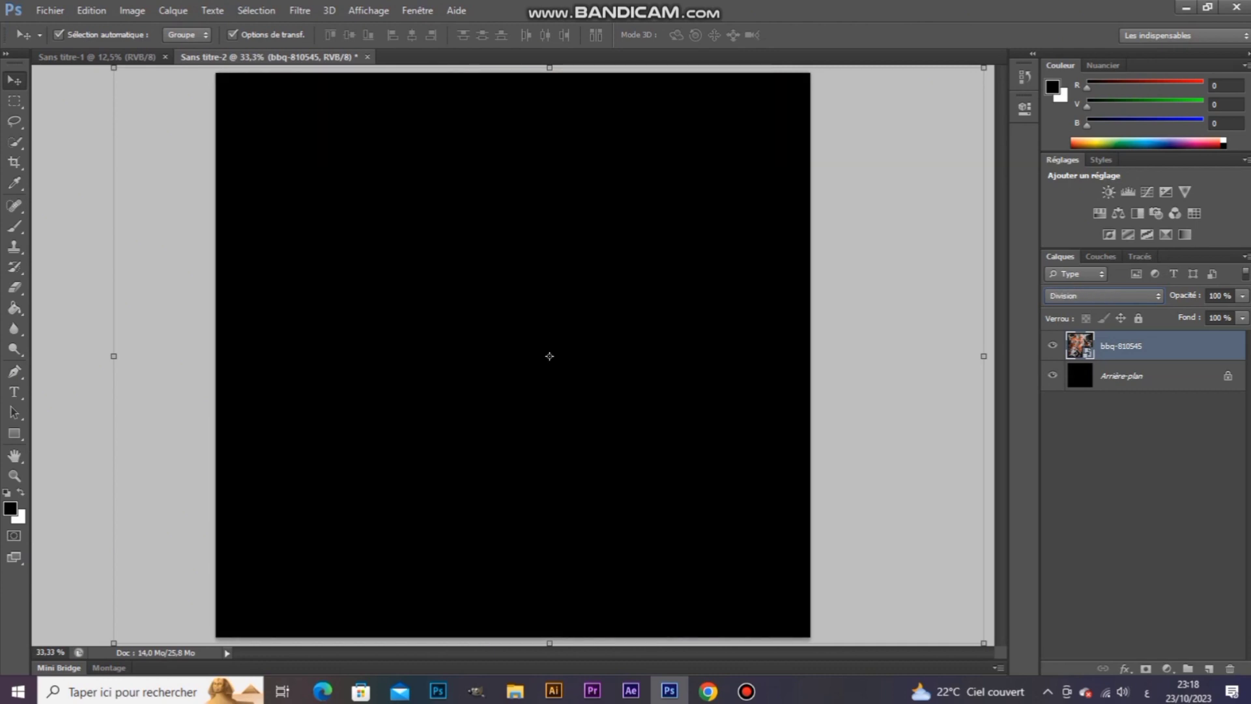
key("Down")
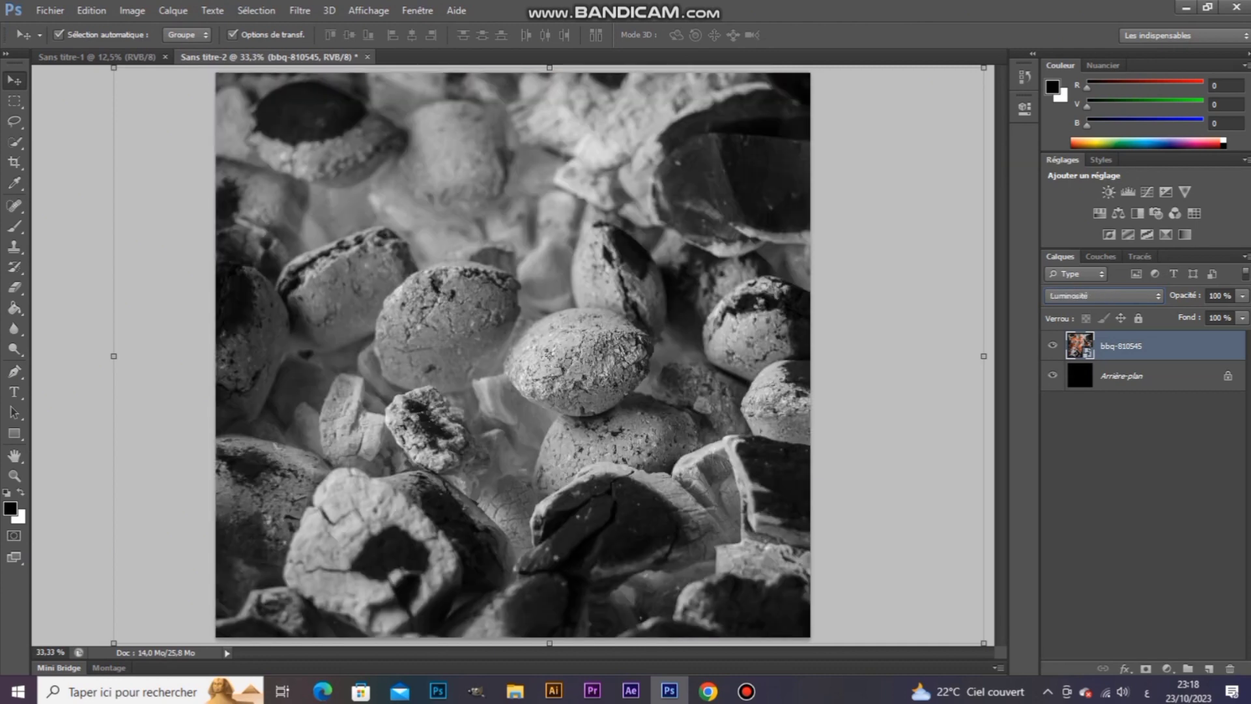
key("Up")
key("Up")
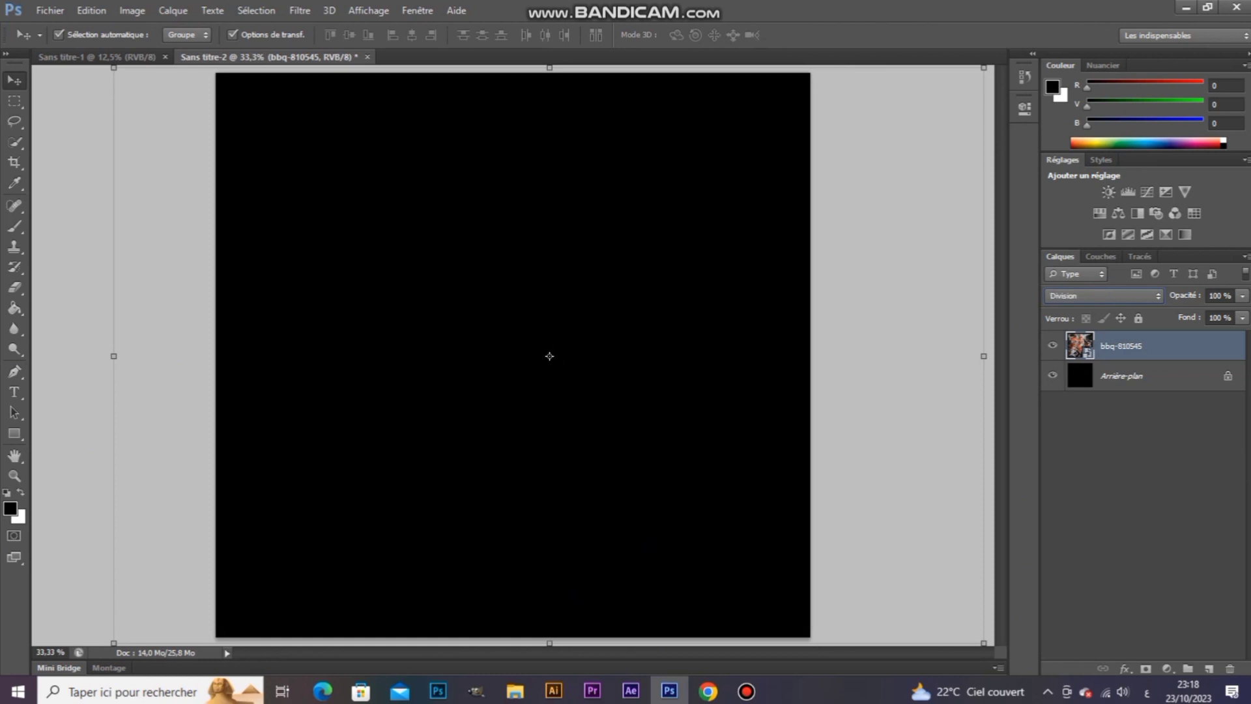
key("Up")
key("Up")
key("Up")
key("Up")
key("Up")
key("Up")
key("Up")
key("Down")
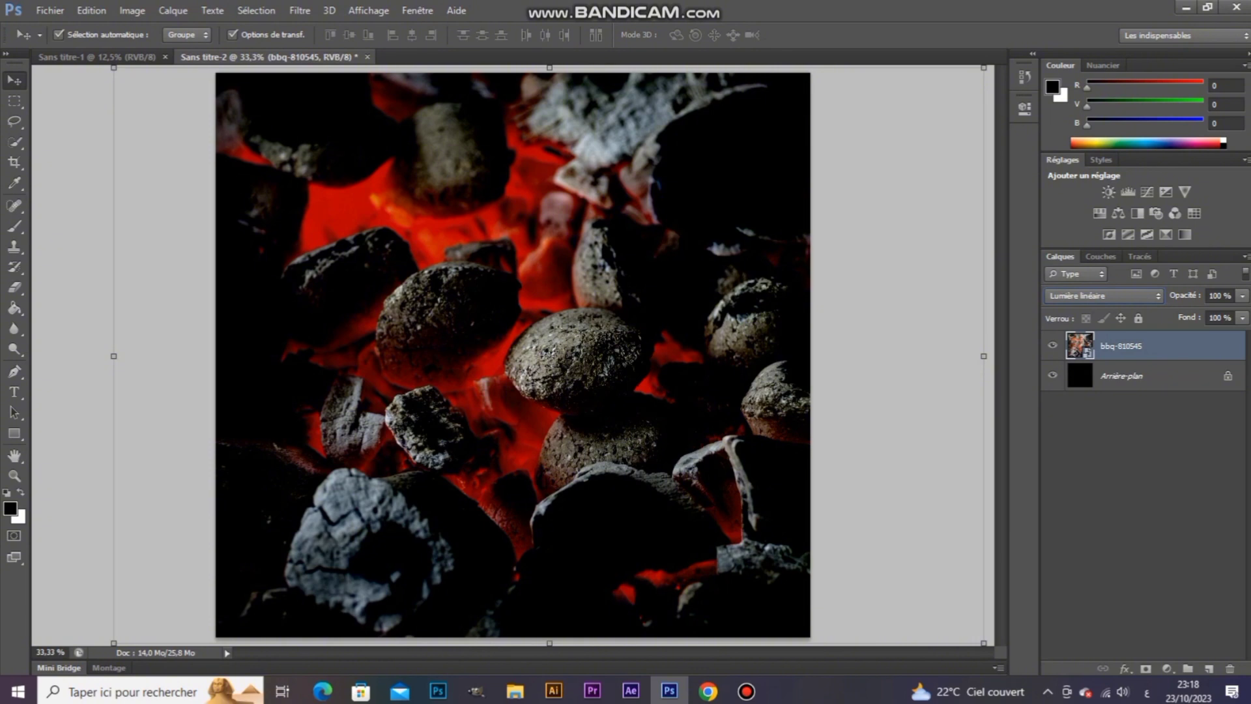
Step: Try the bbq-810545 layer's fill (Fond) at 34% and 65%, and restore it to 100%
left_click_drag(1190, 317, 1140, 317)
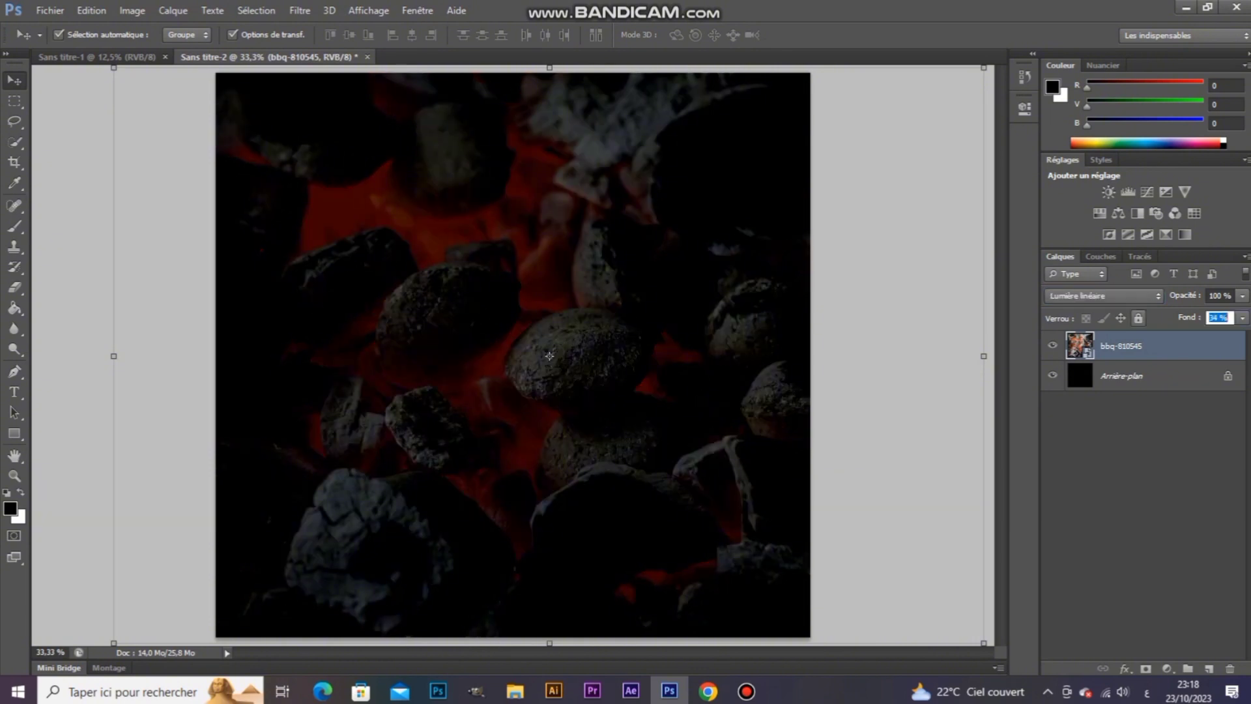
type("65")
key("Return")
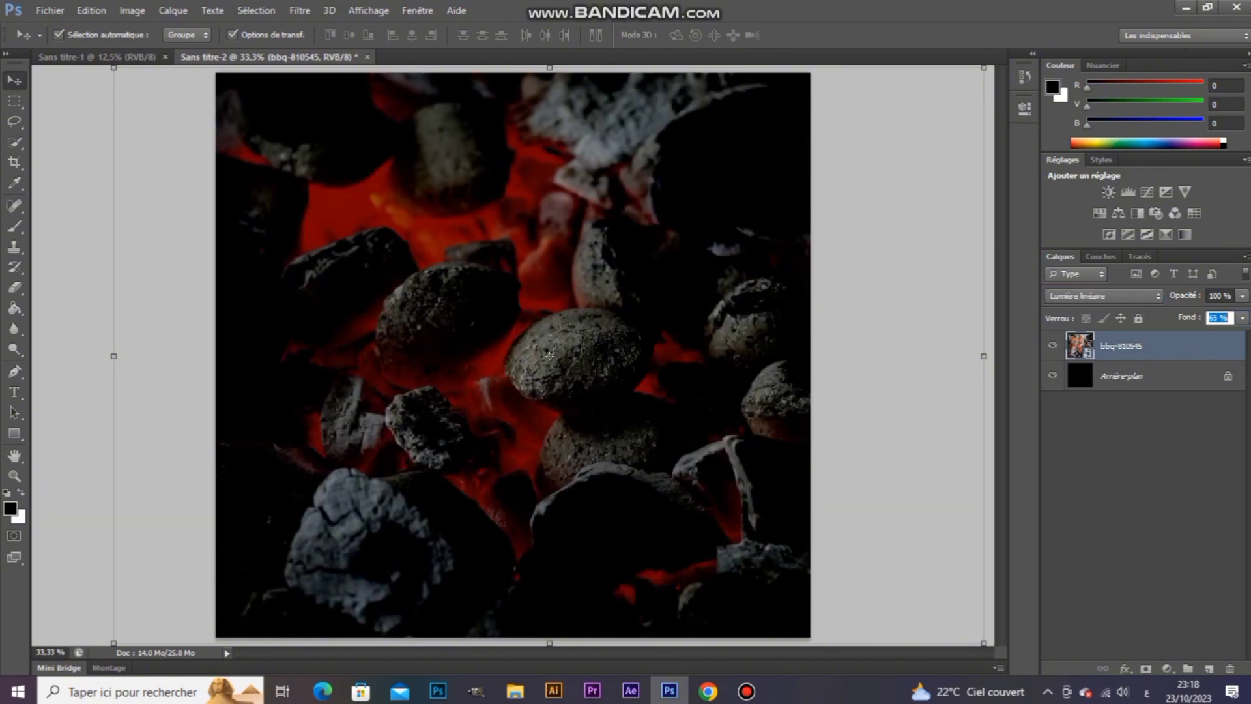
type("100")
key("Return")
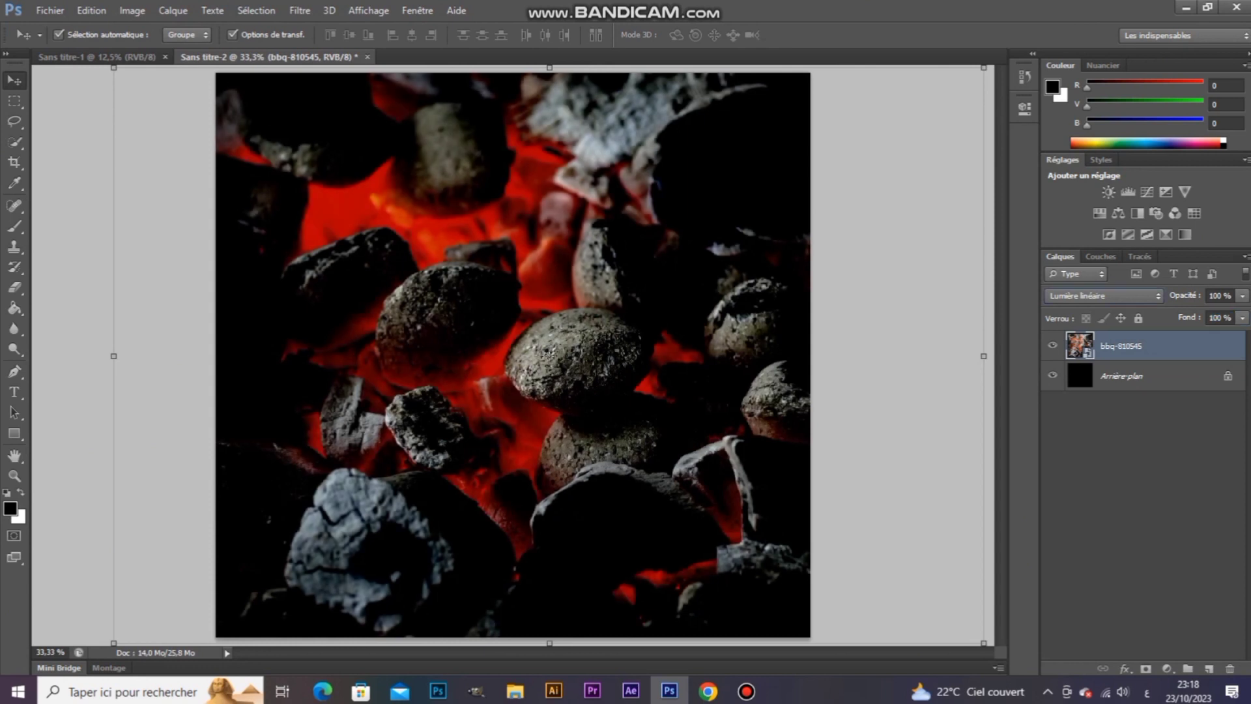
Step: Duplicate the black background above the charcoal layer, set the copy's blend mode to Lumière tamisée, compare the result with it hidden, and deselect the layers
left_click_drag(1120, 376, 1120, 333)
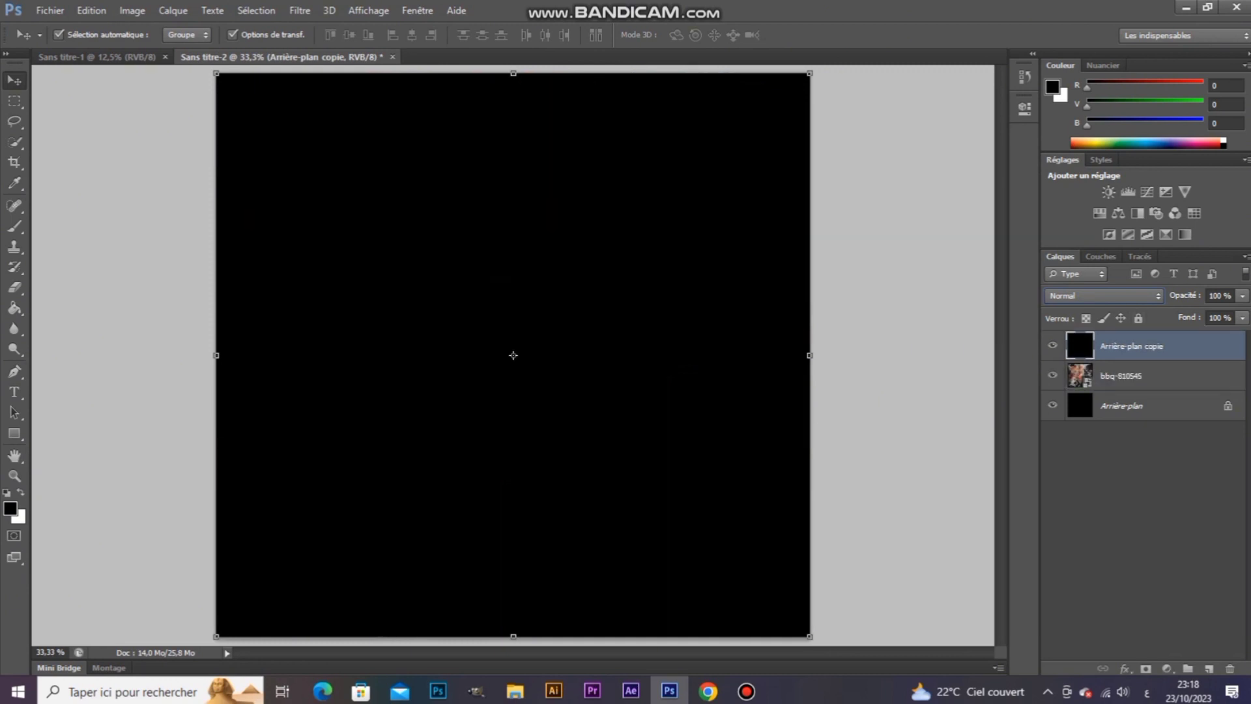
key("shift+plus")
key("shift+plus")
key("shift+plus")
key("shift+plus")
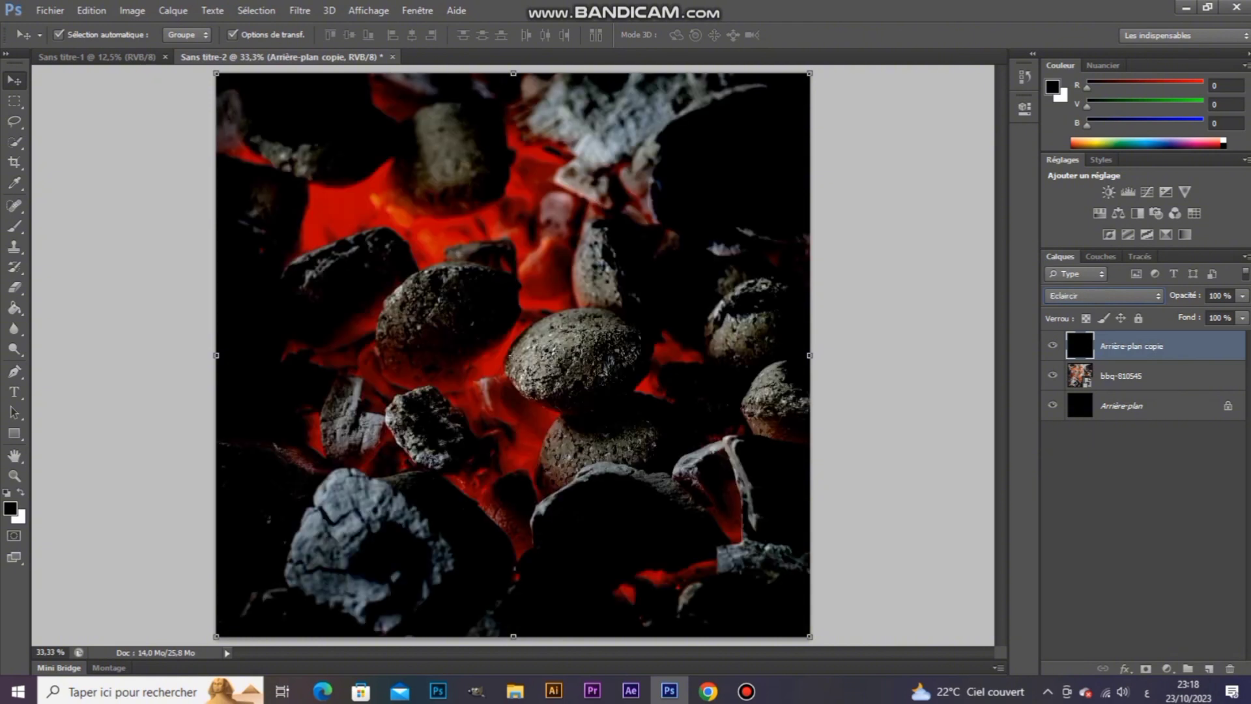
key("shift+plus")
key("shift+plus")
key("shift+plus")
key("shift+plus")
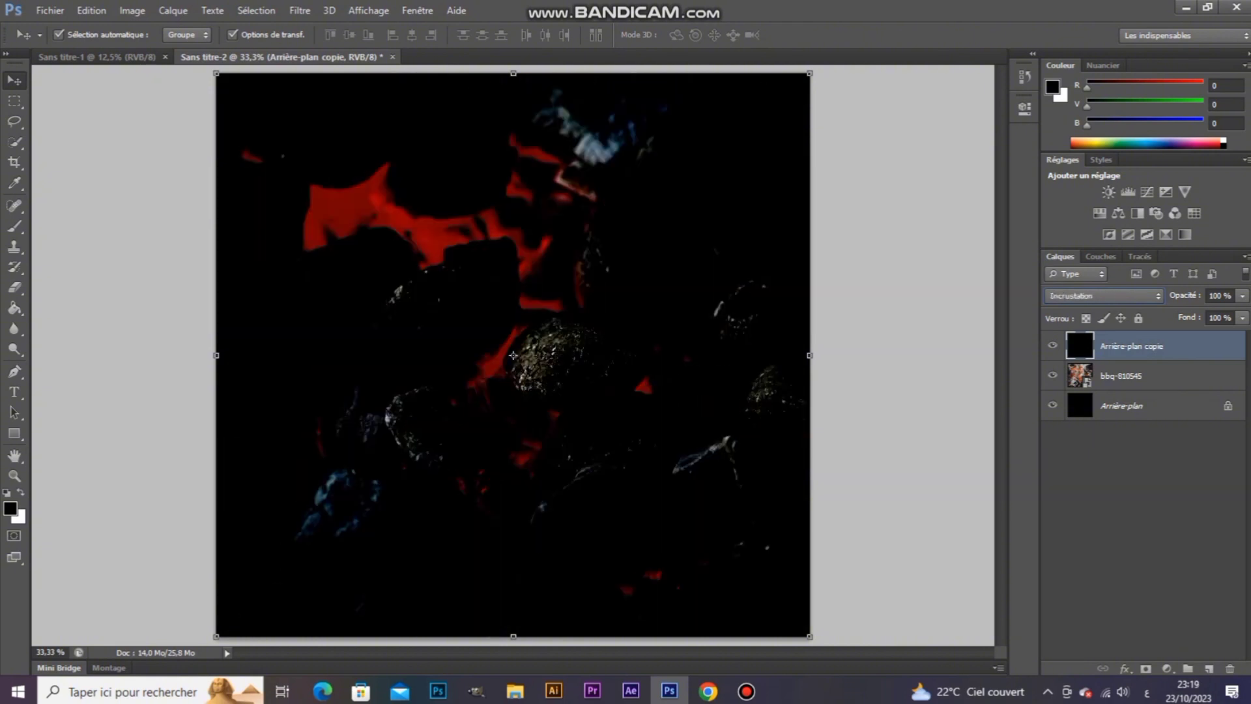
key("shift+plus")
key("shift+minus")
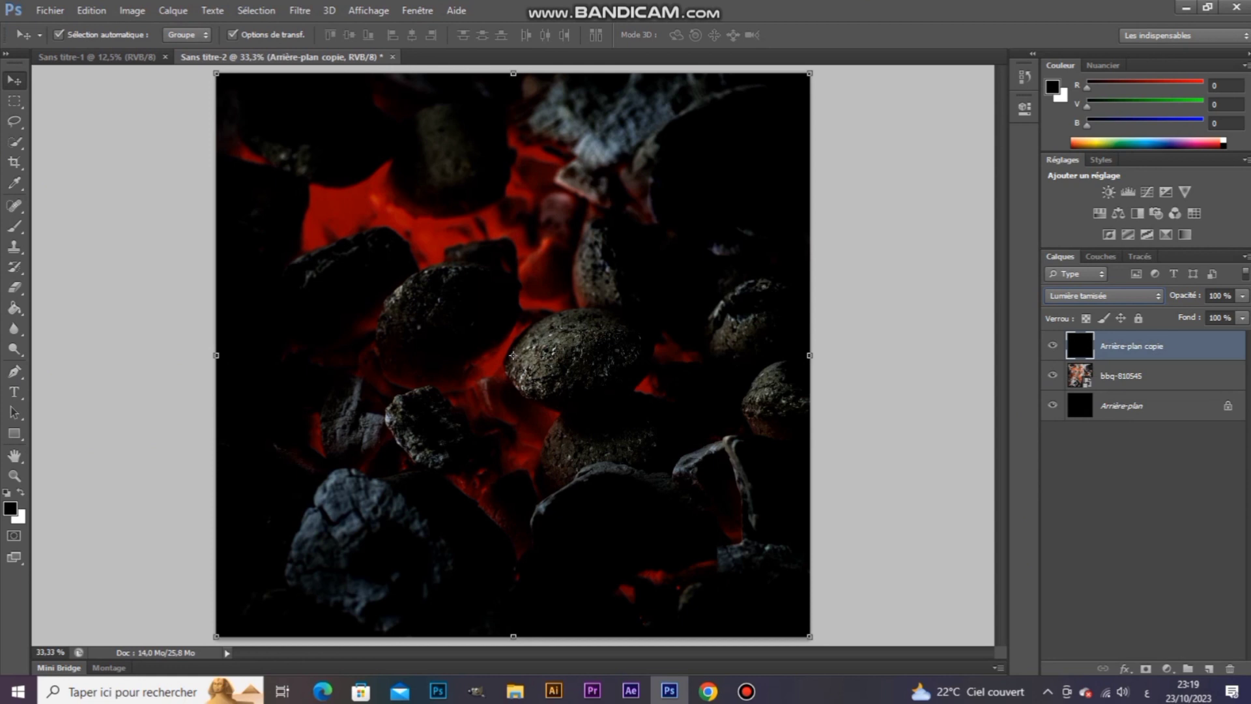
key("shift+plus")
key("shift+minus")
left_click(1052, 345)
left_click(1052, 345)
left_click(912, 355)
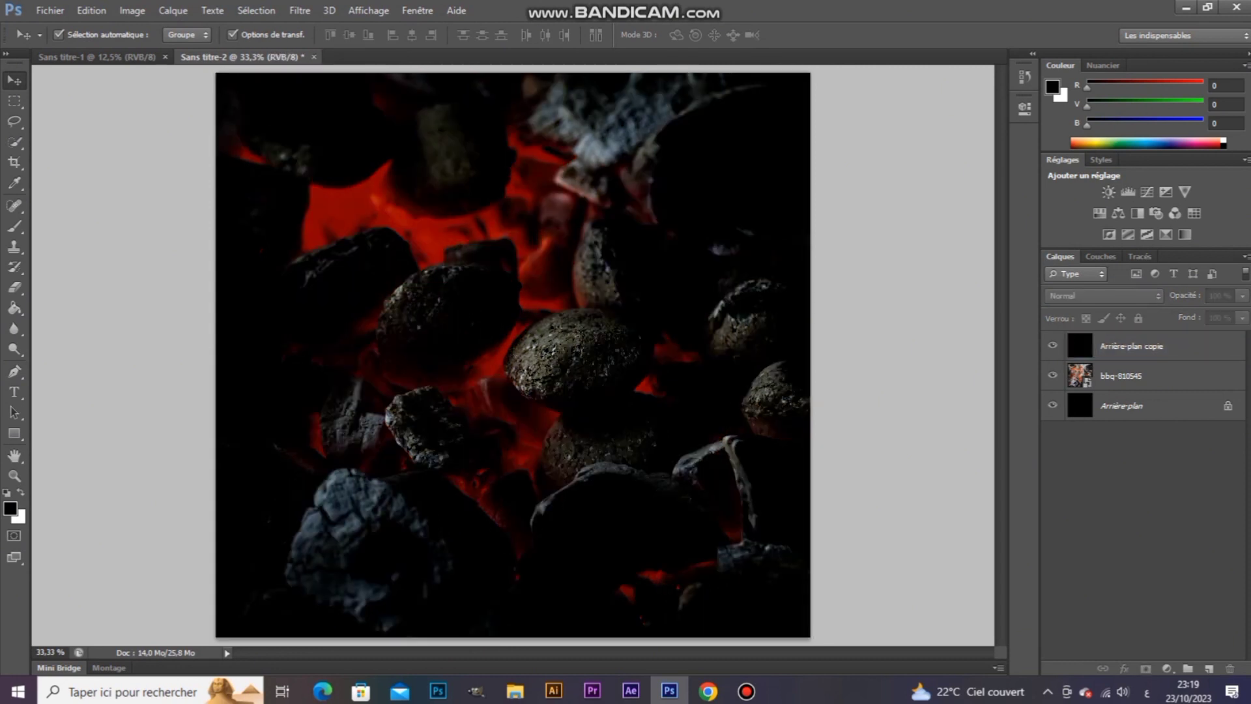
Step: Start saving the document, browse to the novo novo folder, and create and open a new subfolder named after the client
key("ctrl+s")
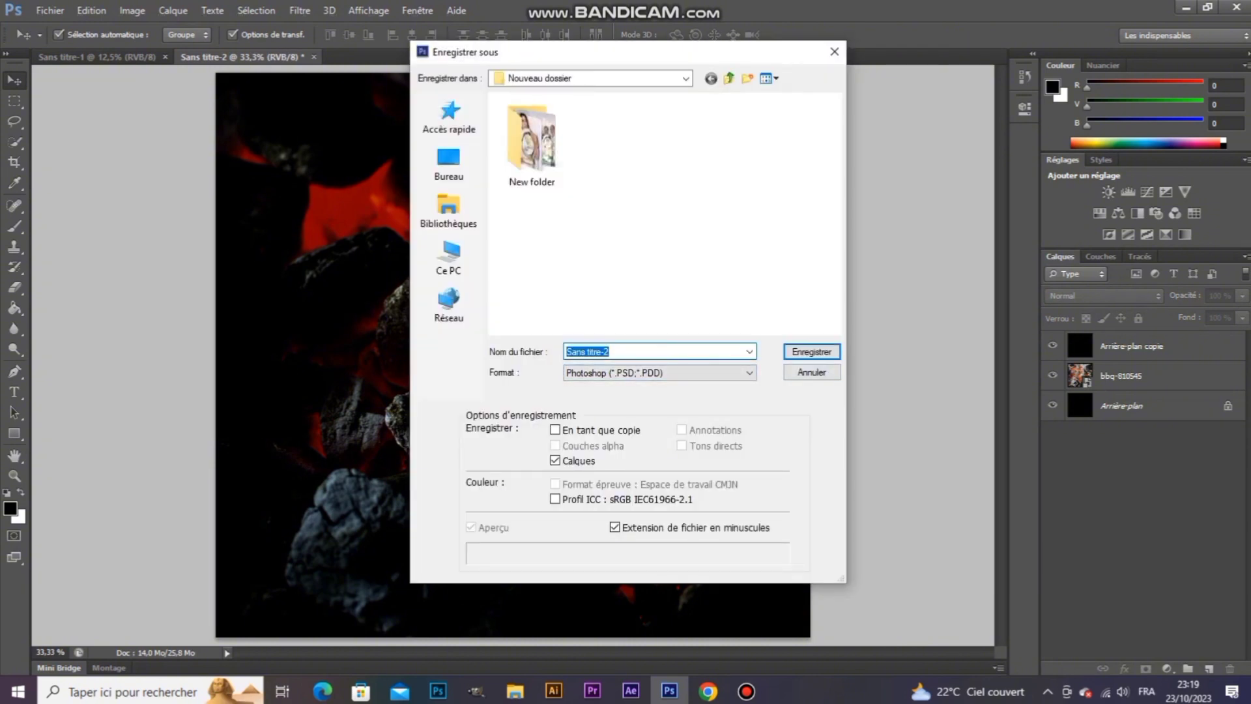
left_click(729, 79)
left_click(728, 78)
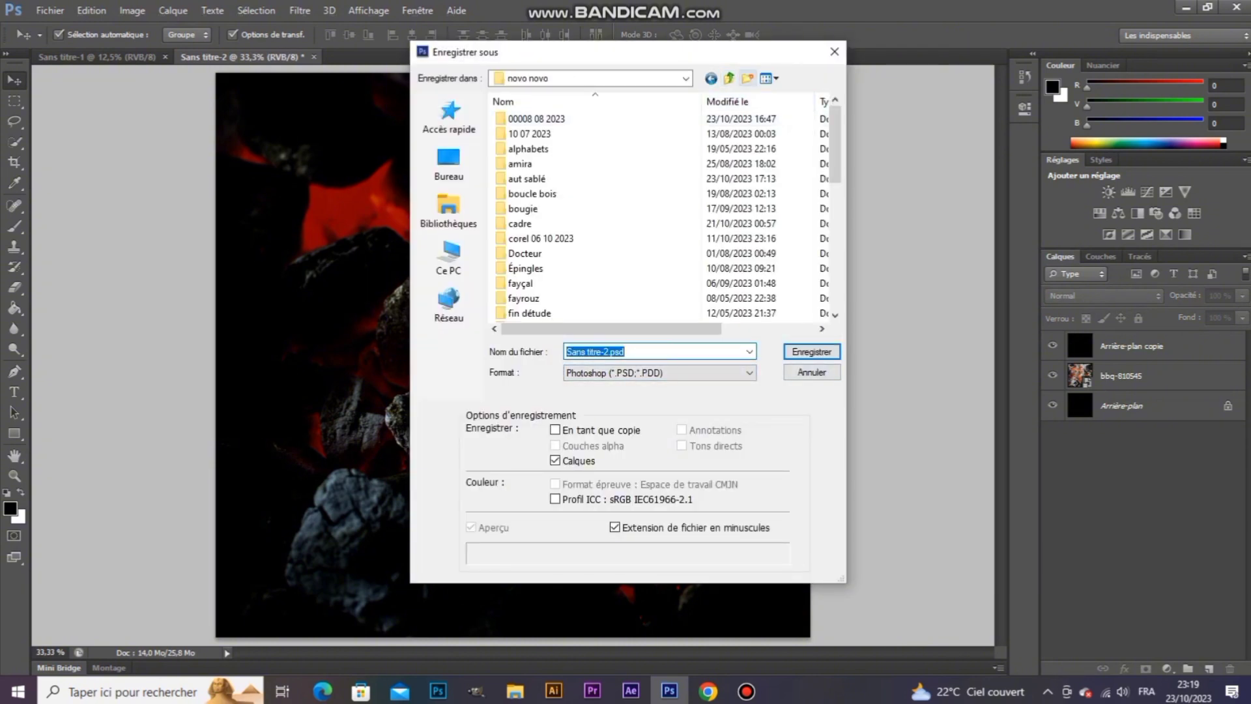
left_click(747, 78)
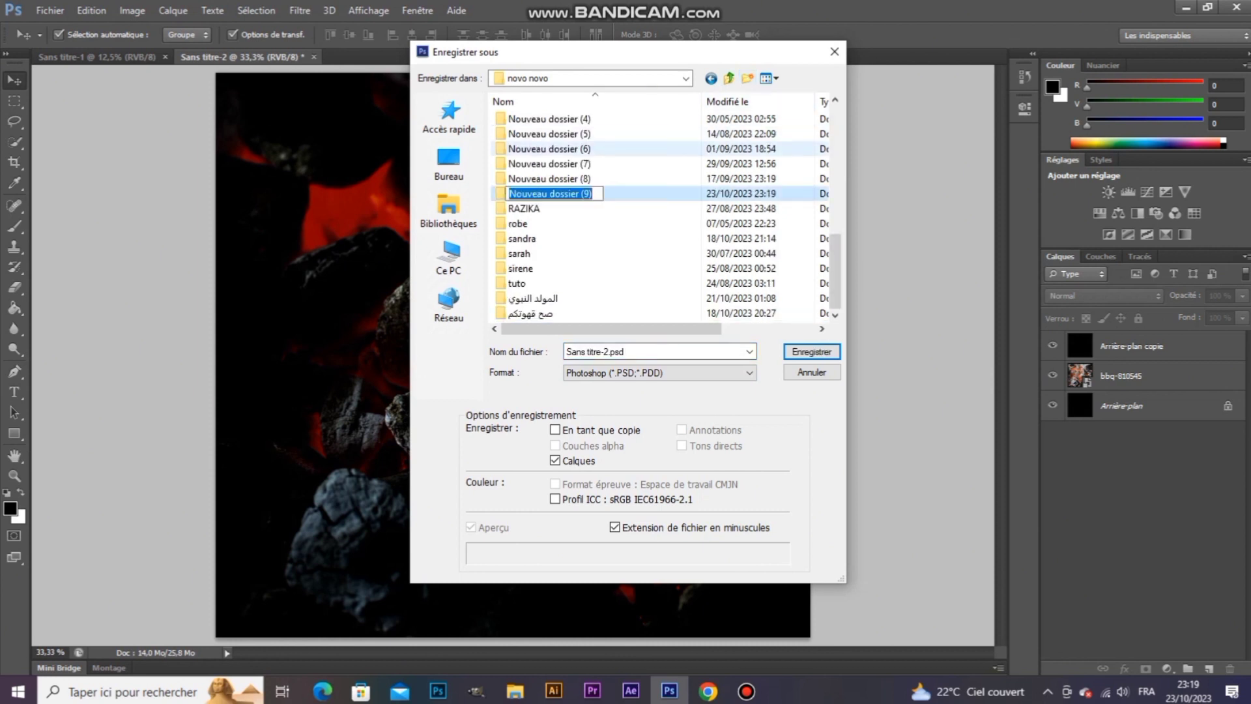
type("ma")
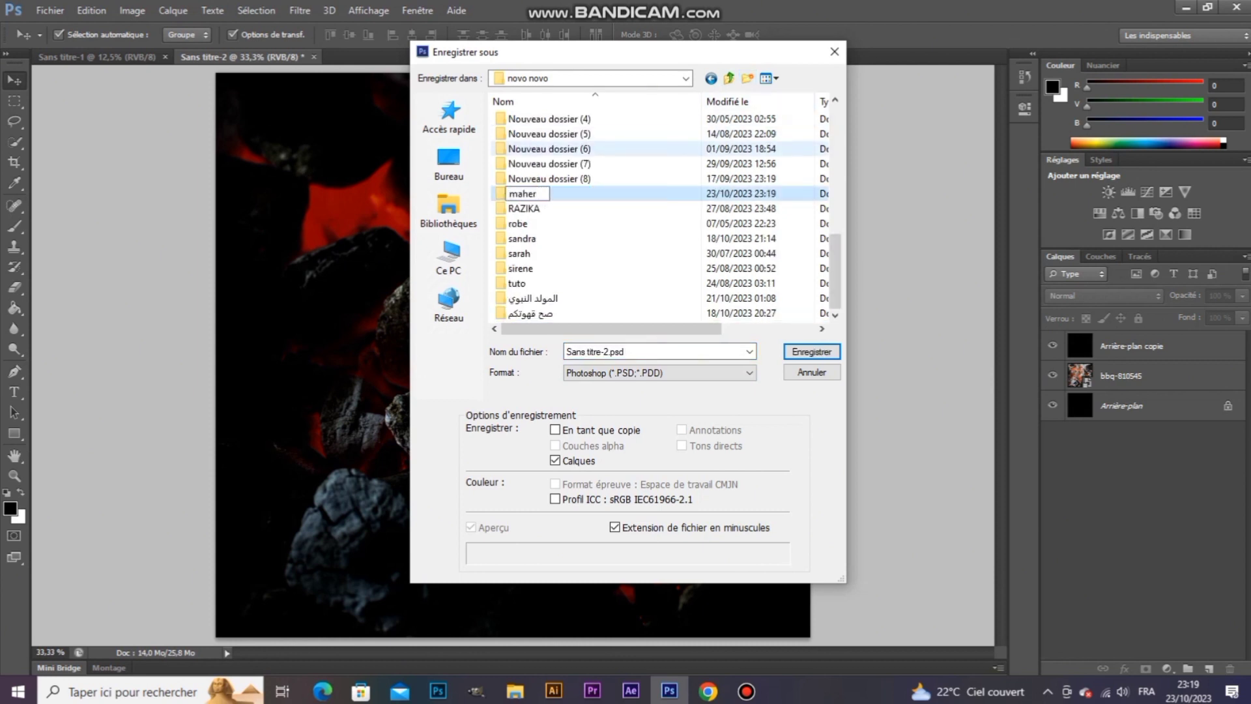
type("her")
key("Return")
key("Return")
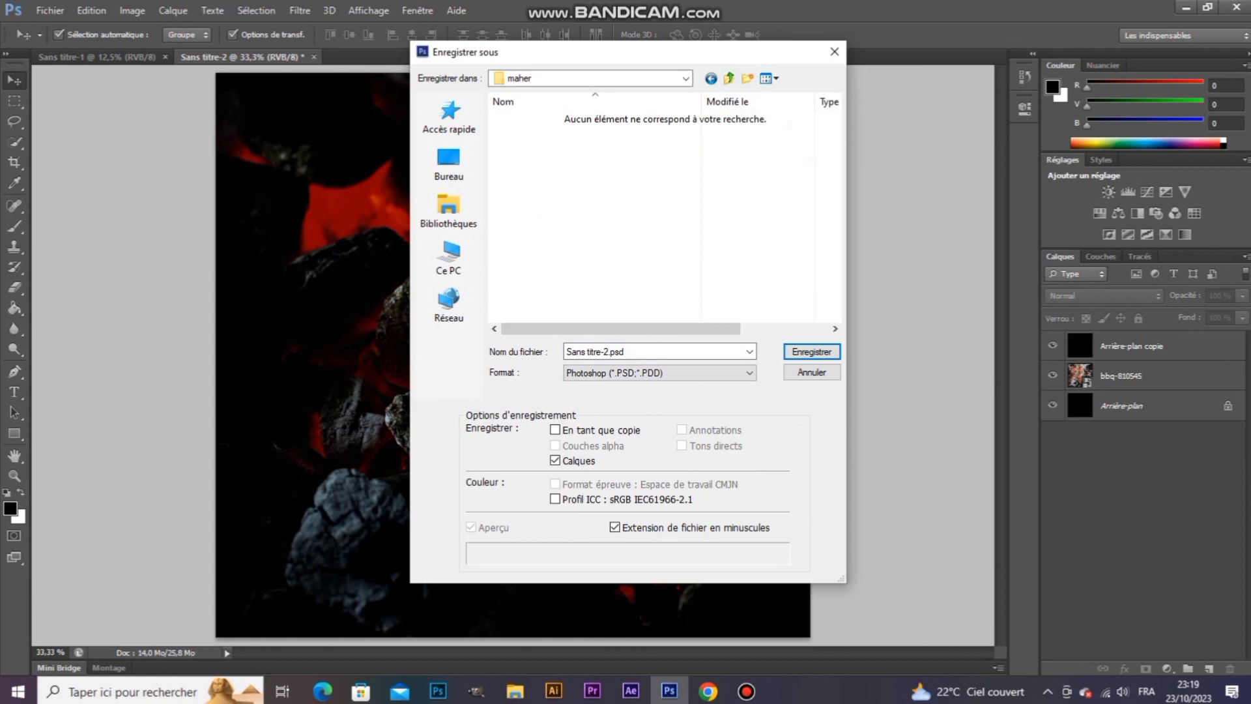
Step: Save the document in TIFF format as "aut 80 x 76", accepting the default TIFF options and keeping the layers
left_click(658, 372)
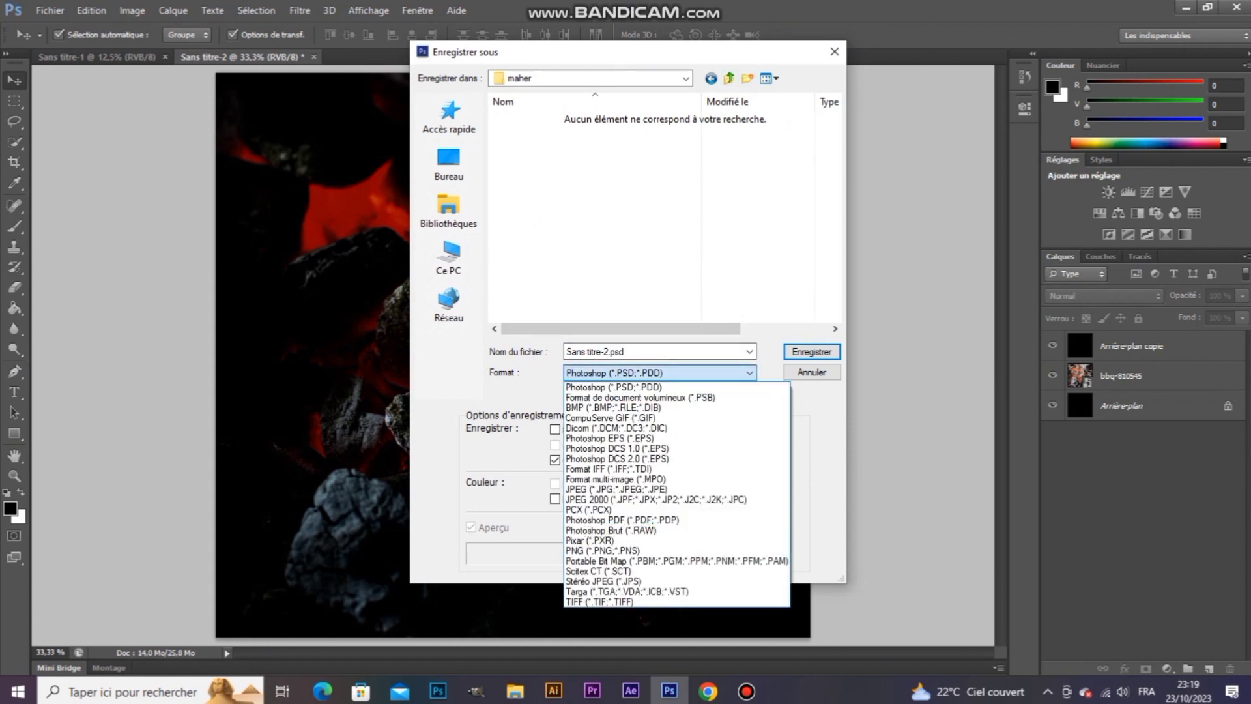
left_click(599, 601)
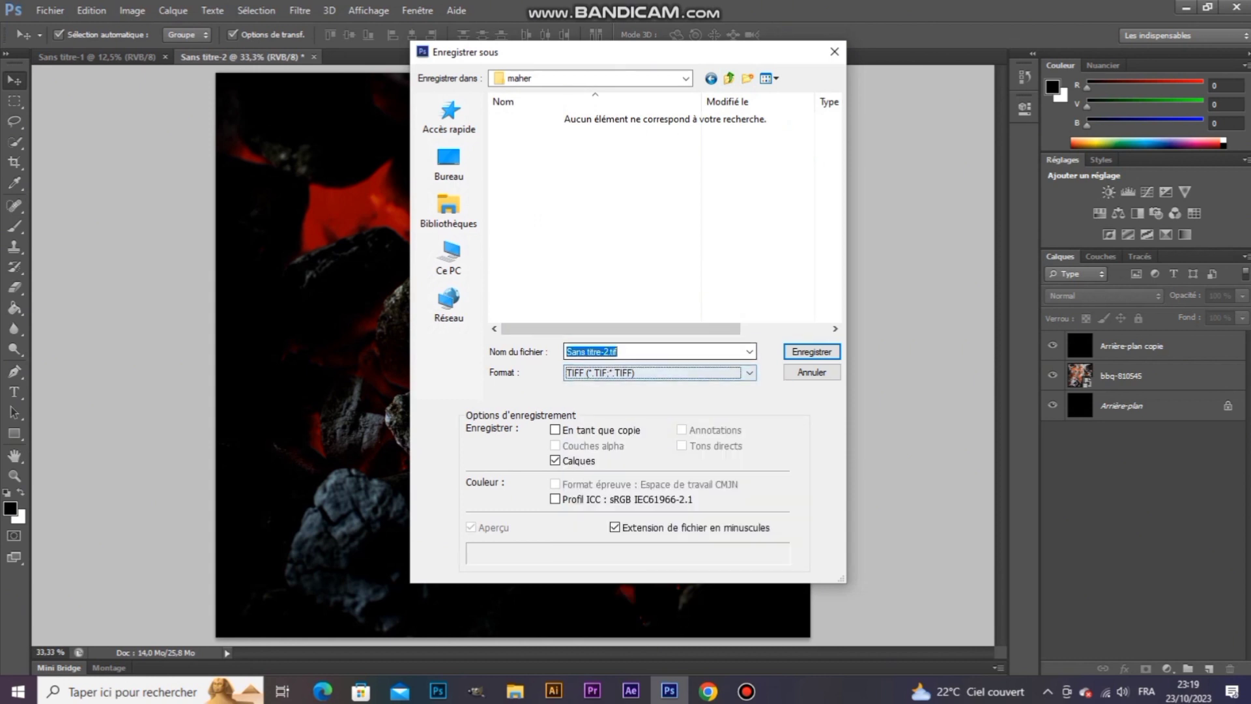
key("shift+Tab")
type("a")
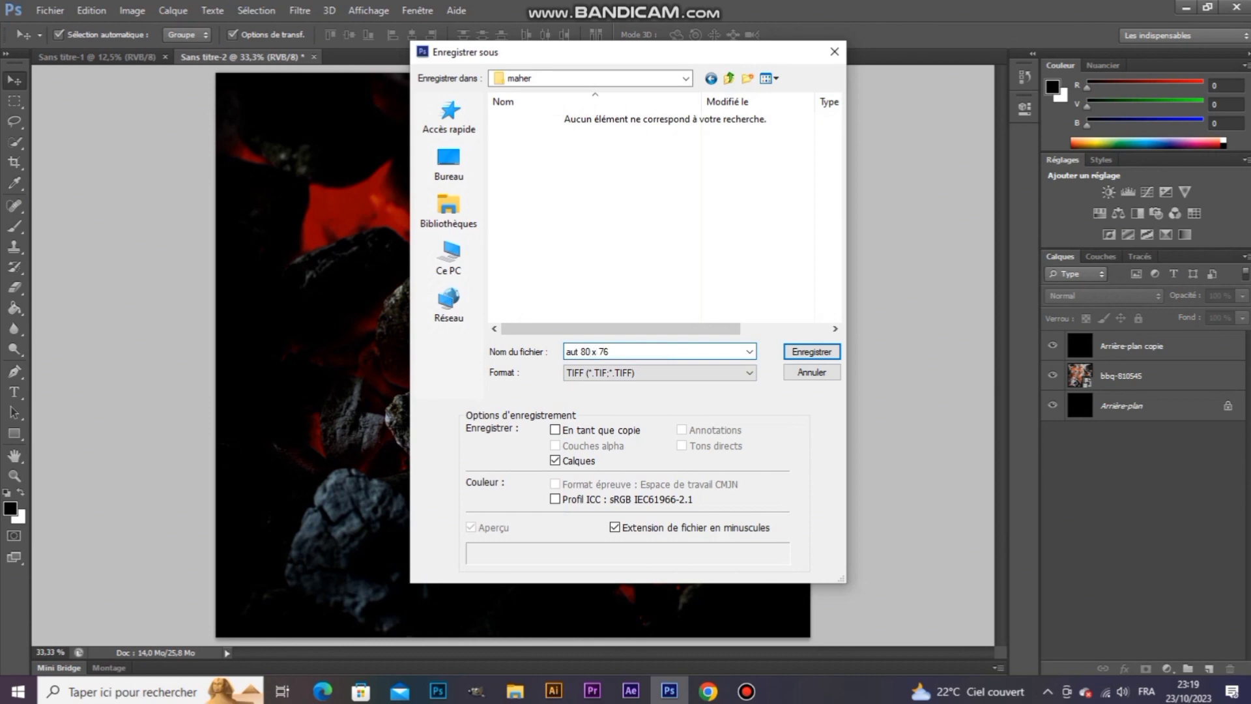
key("Return")
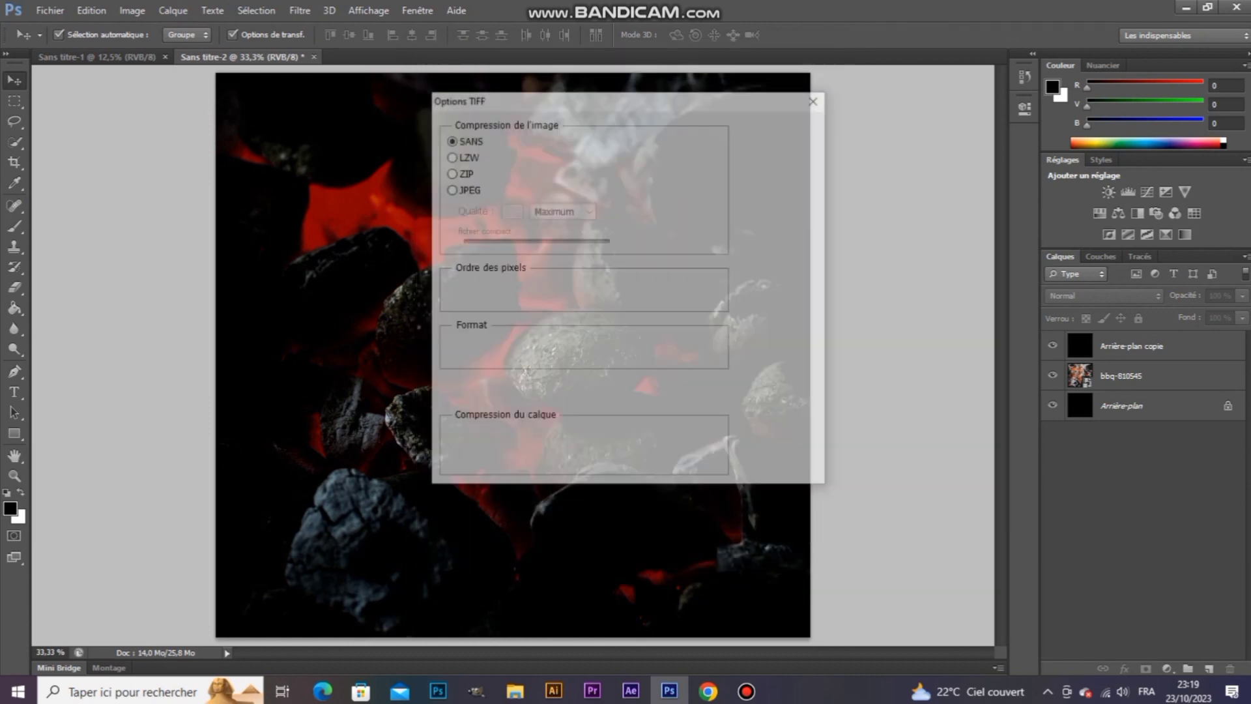
key("Return")
key("Return")
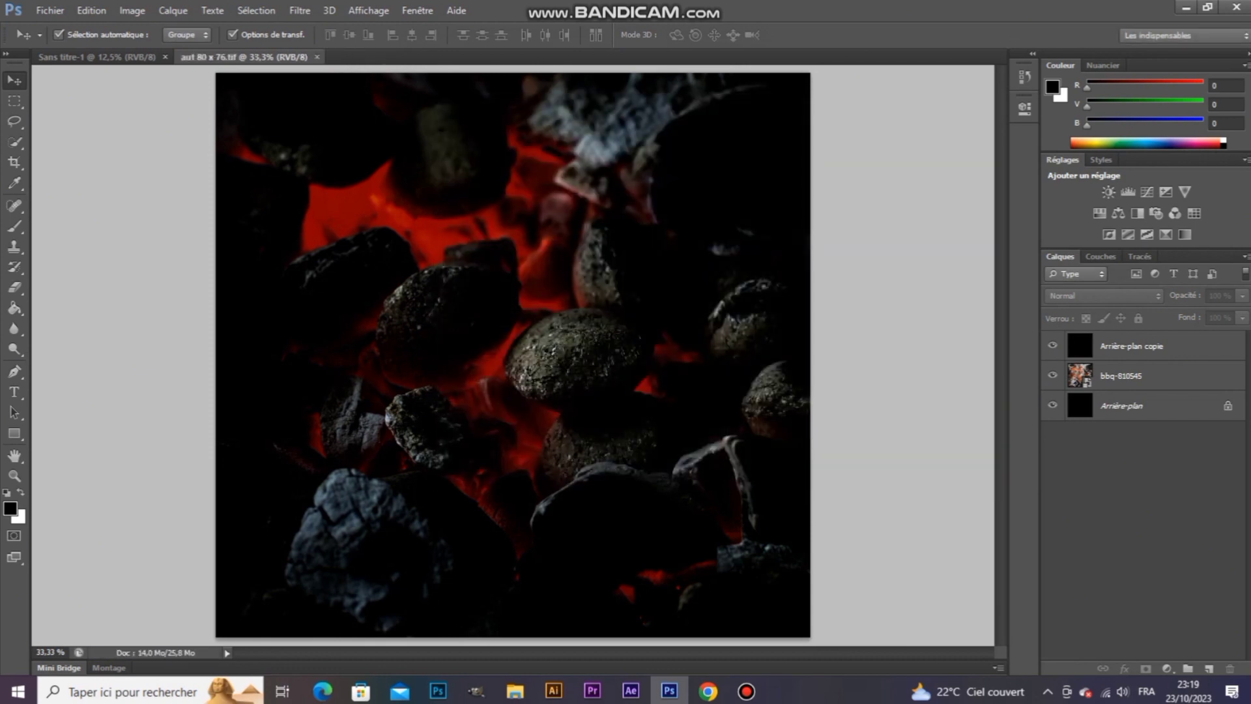
left_click(515, 690)
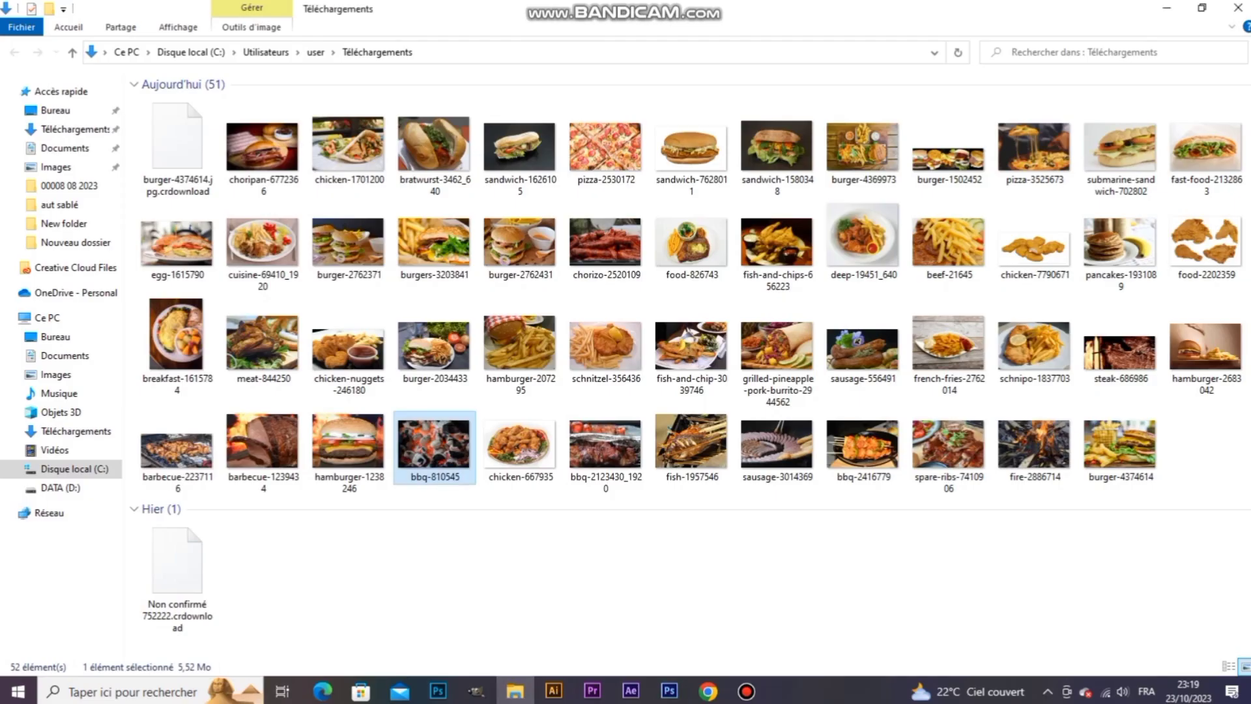
key("Escape")
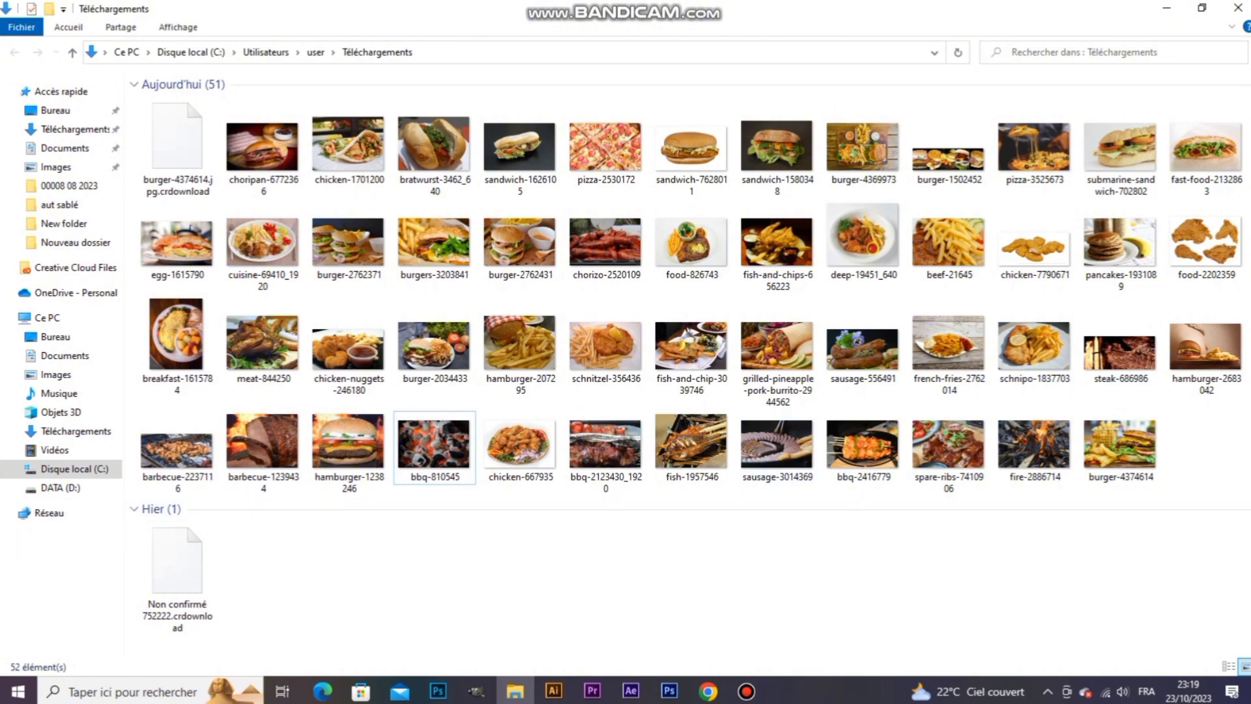
left_click(515, 690)
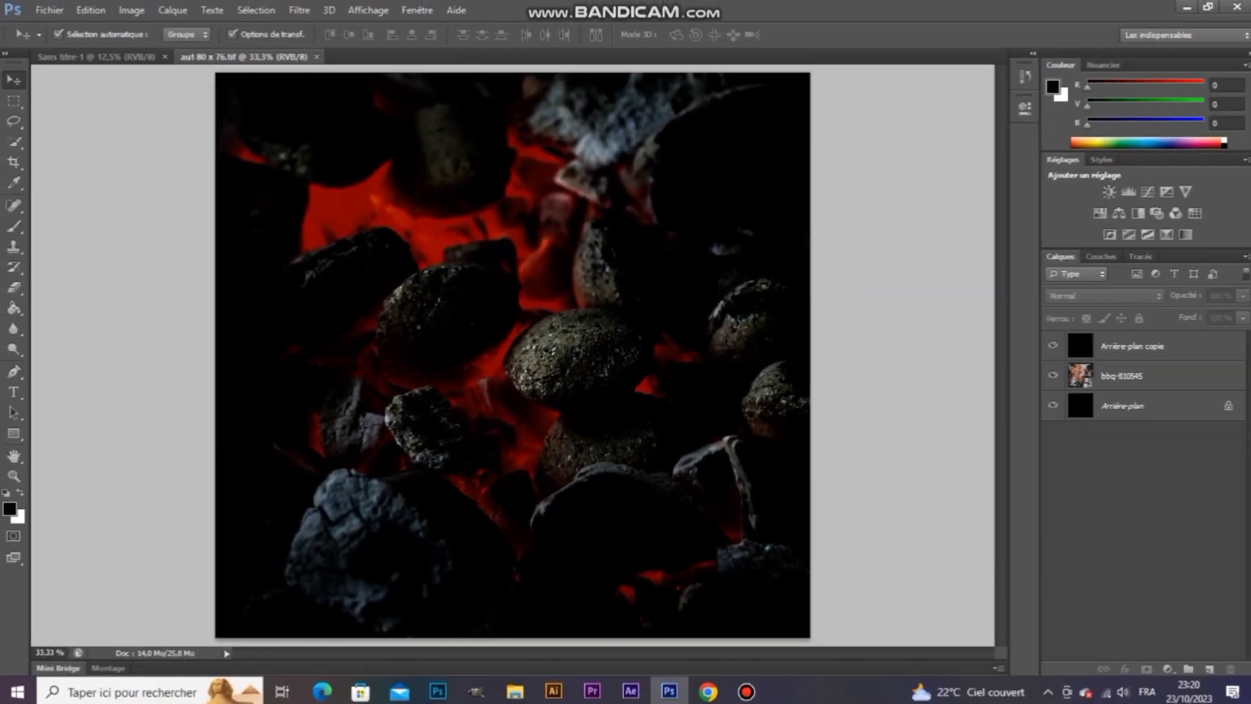
Step: Stamp the visible layers into a new layer above Arrière-plan copie and copy it into the Sans titre-1 document, aligned to the page's upper-left corner
left_click(1121, 375)
left_click(1131, 345)
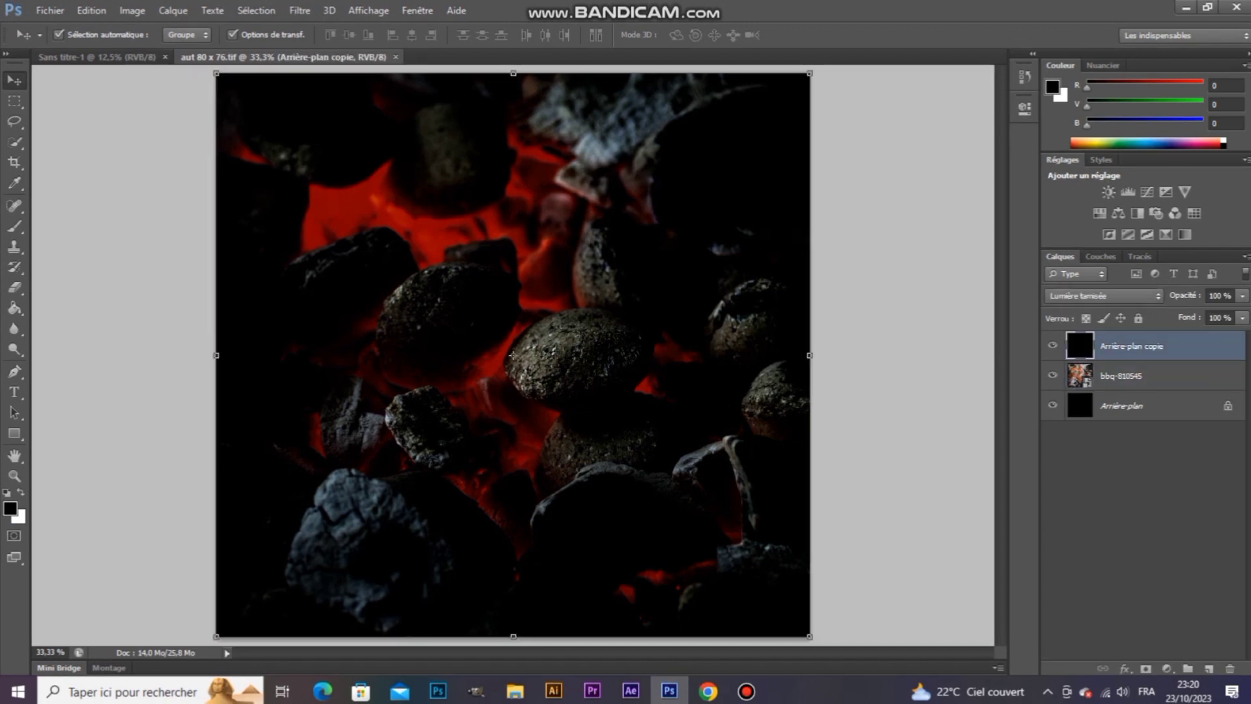
key("ctrl+shift+alt+e")
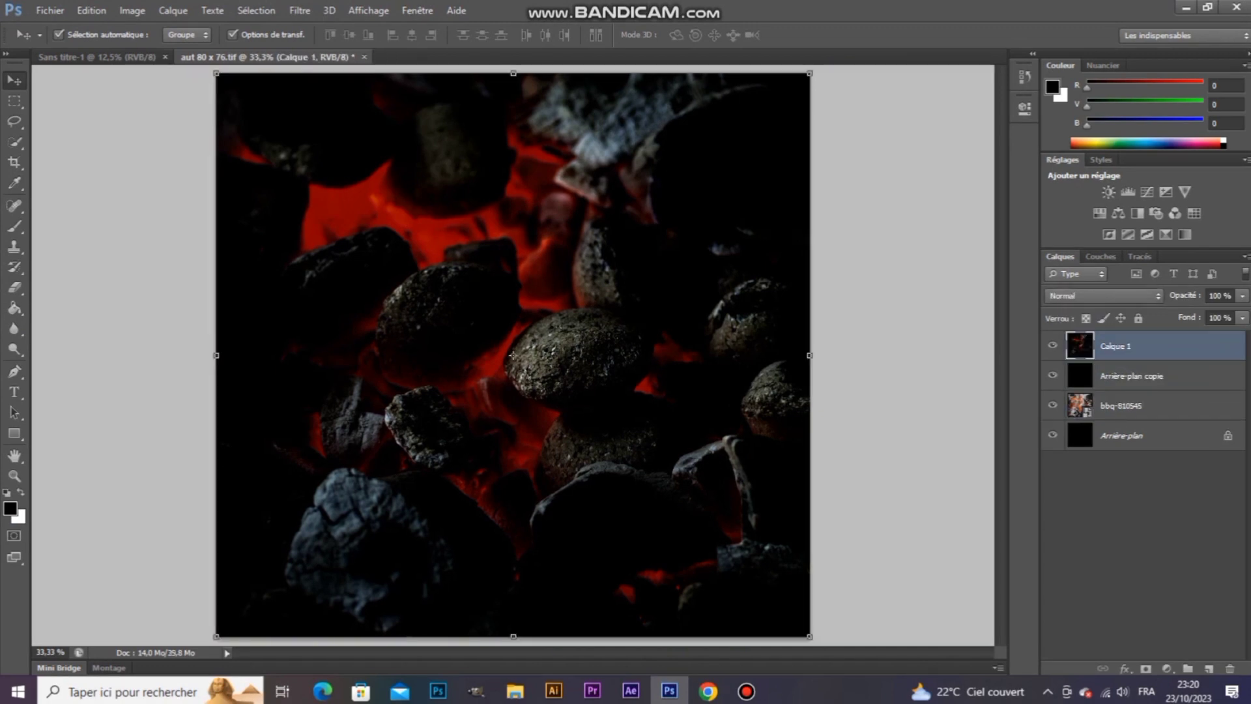
left_click_drag(293, 118, 390, 186)
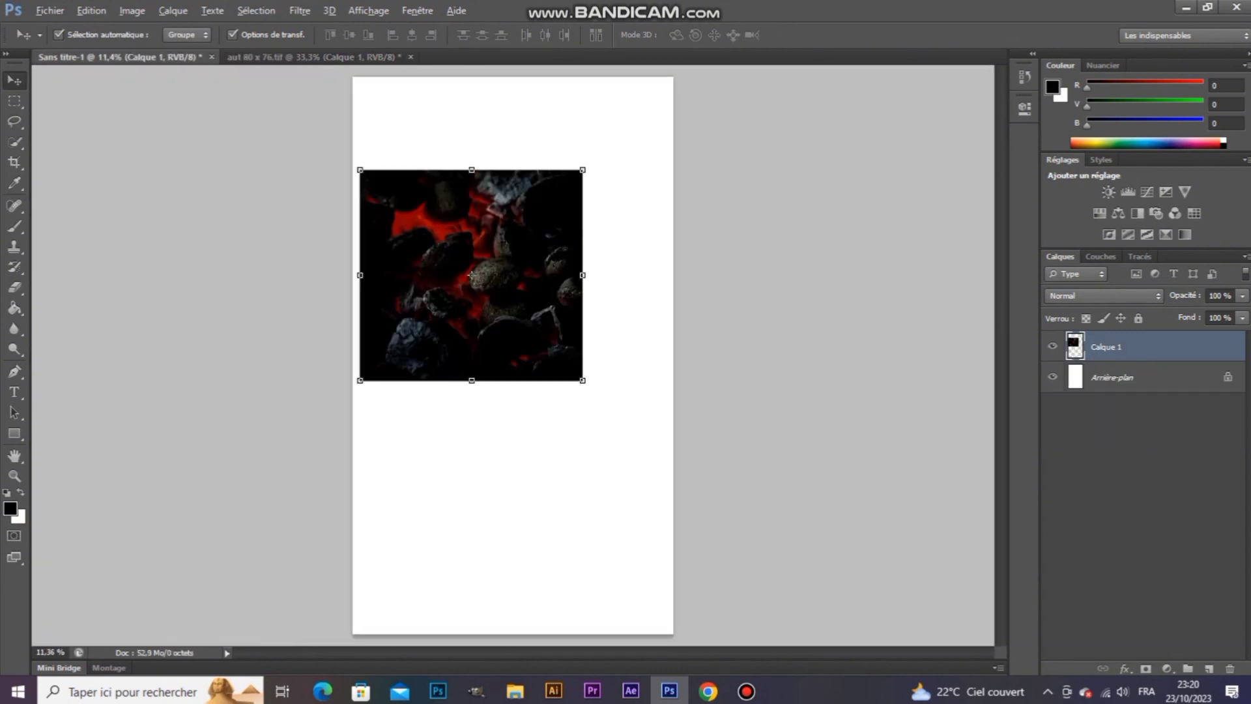
scroll(513, 355, "down", 4)
left_click_drag(487, 305, 482, 246)
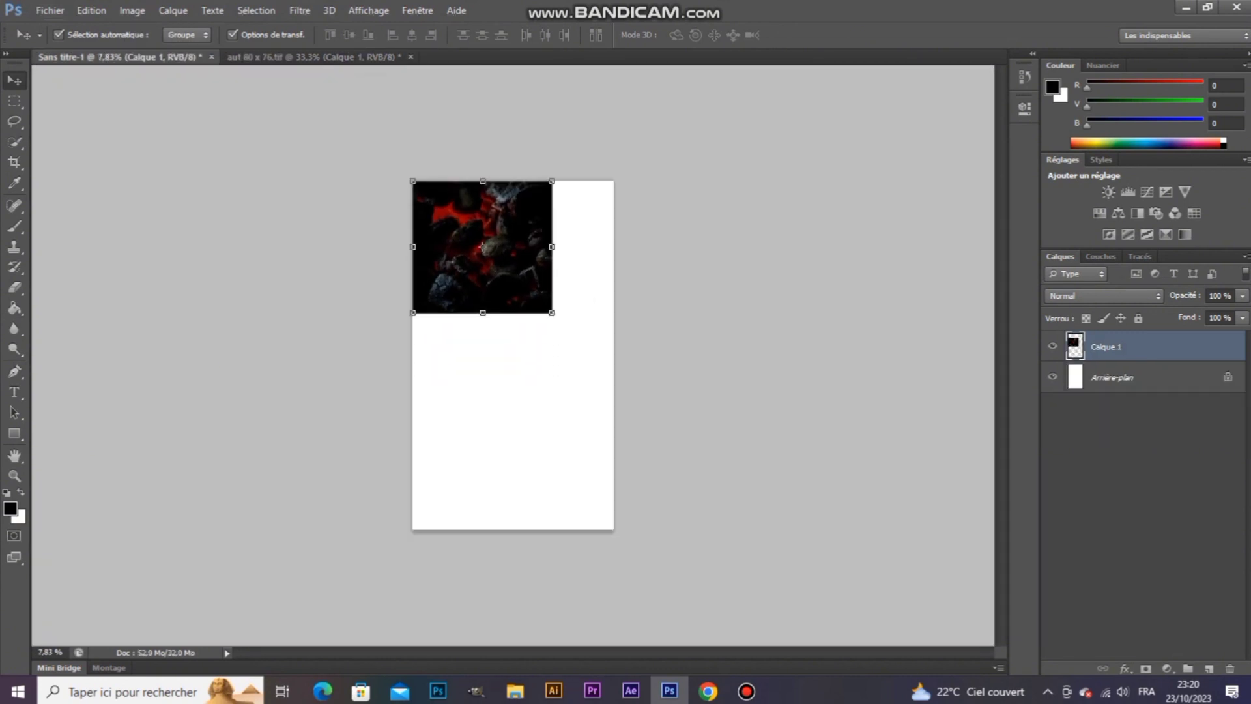
Step: Enlarge the copied charcoal layer to about 270% so it covers the Sans titre-1 page, reduce it slightly to the page height and lock it
left_click_drag(551, 313, 793, 536)
left_click_drag(517, 384, 482, 385)
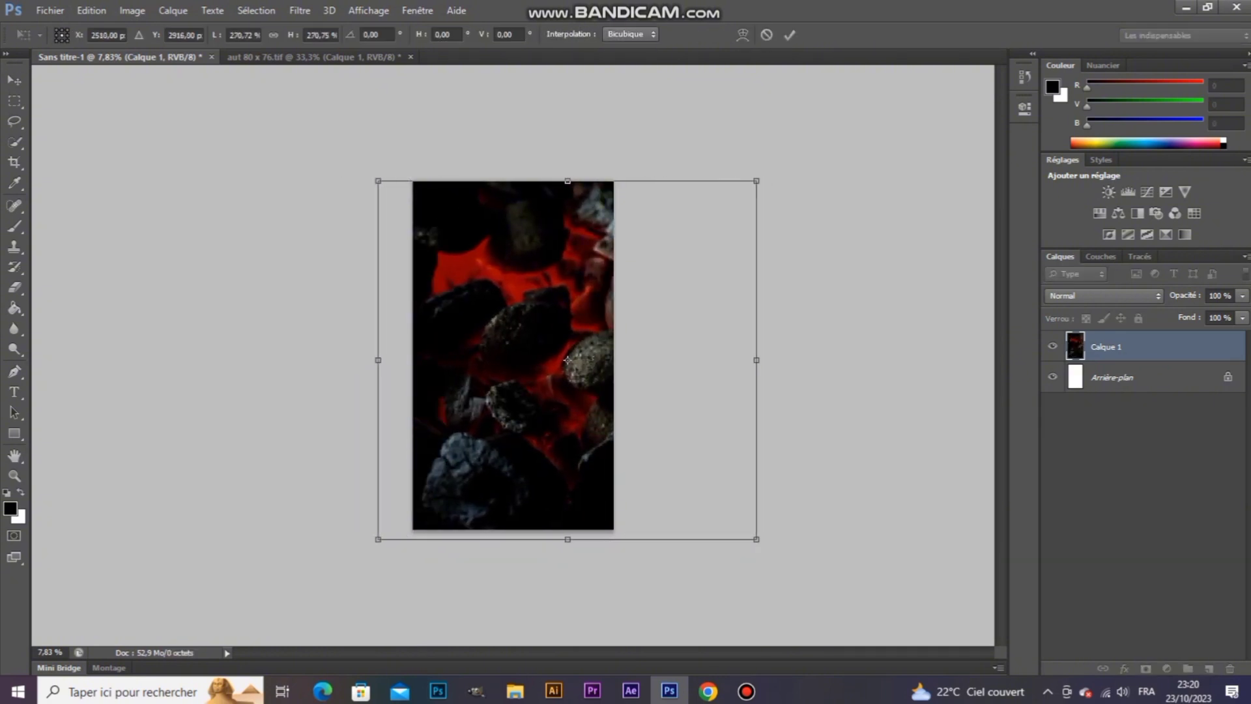
key("Return")
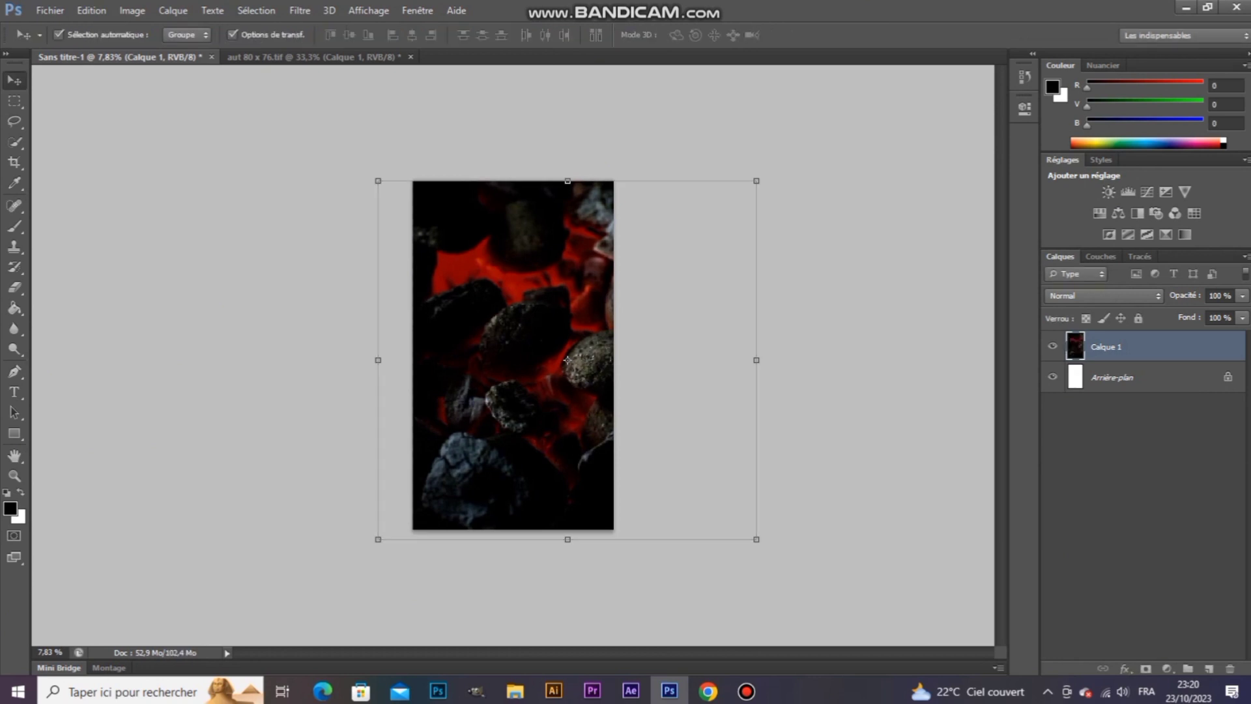
left_click_drag(756, 538, 747, 530)
key("Return")
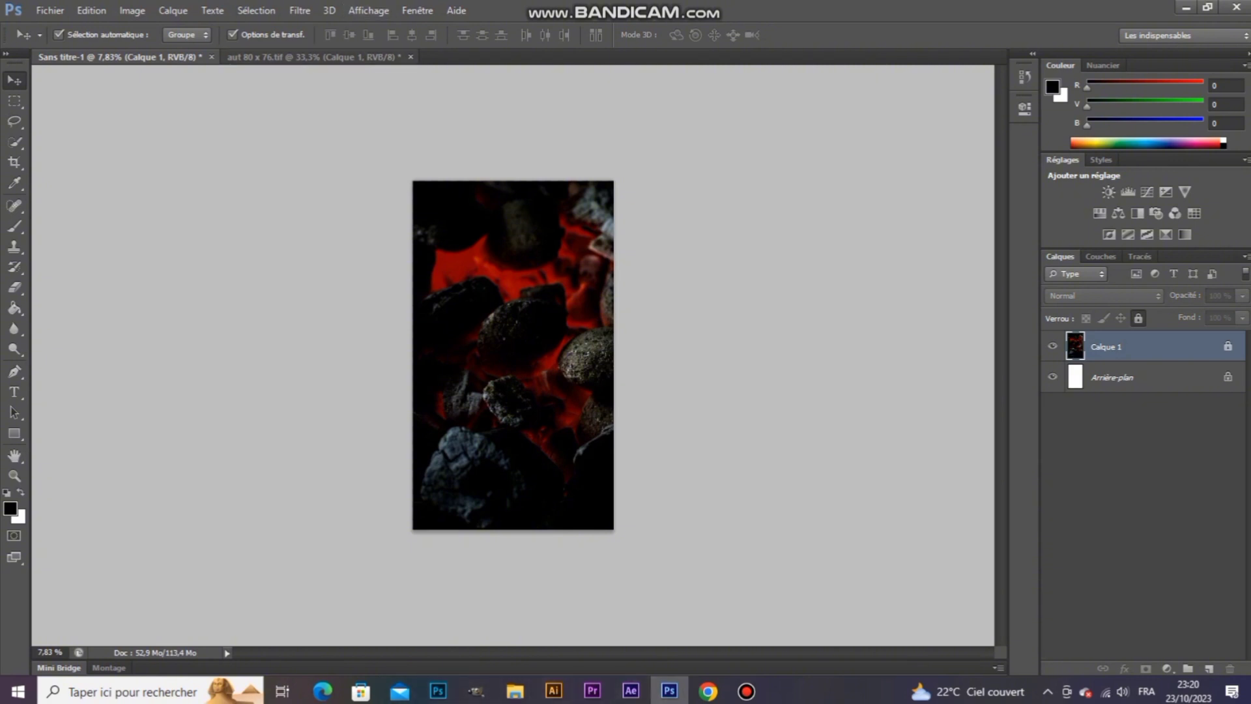
Step: Return to the aut 80 x 76.tif document and open AUT 250 X 85.tif from the file search results for TIF
left_click(313, 56)
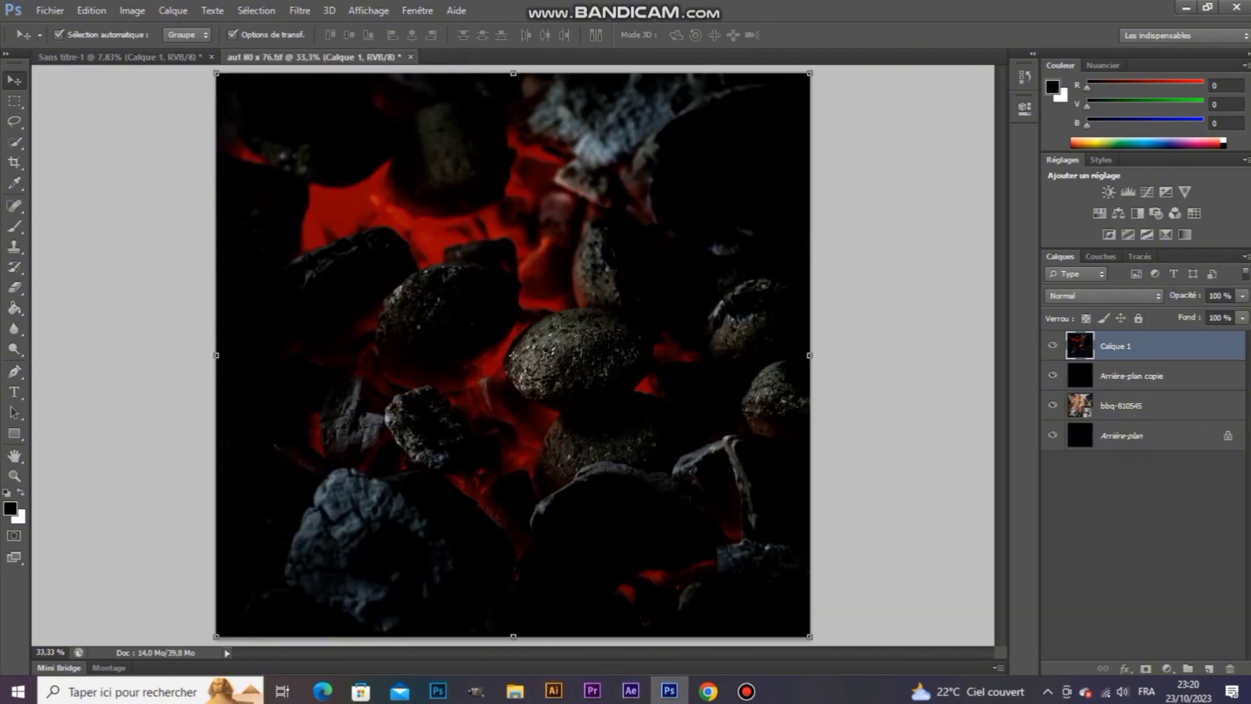
mouse_move(515, 690)
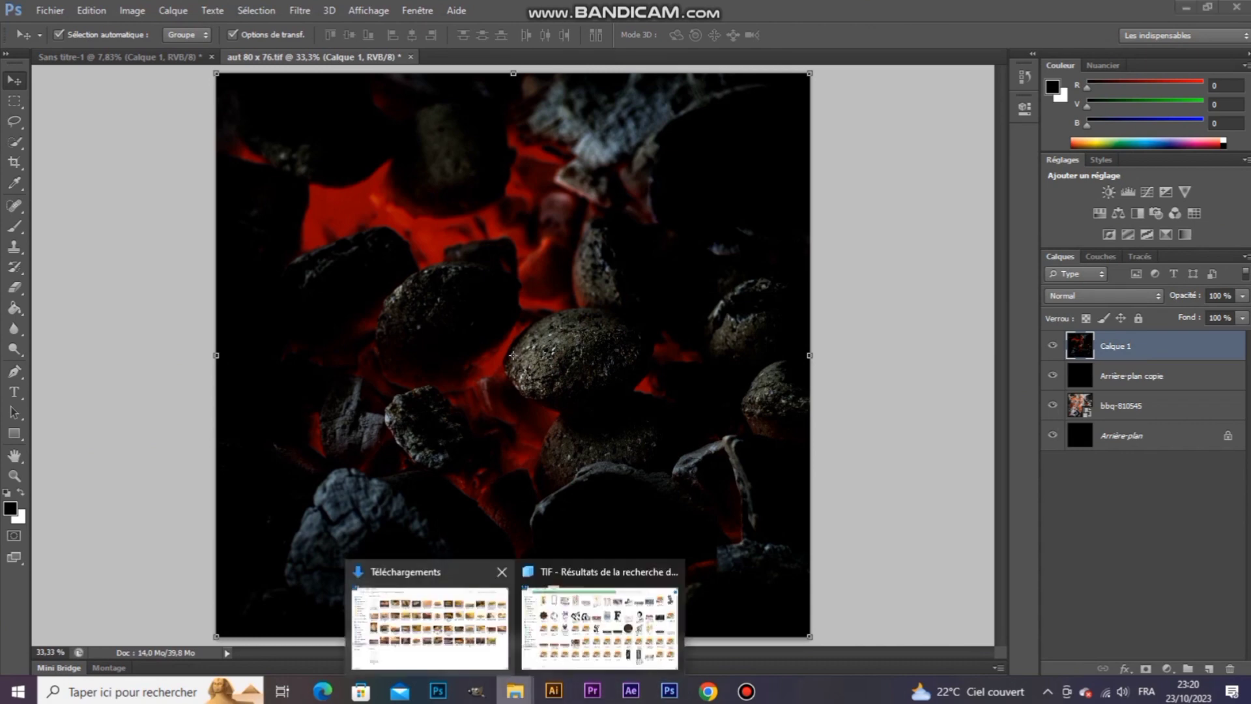
left_click(599, 626)
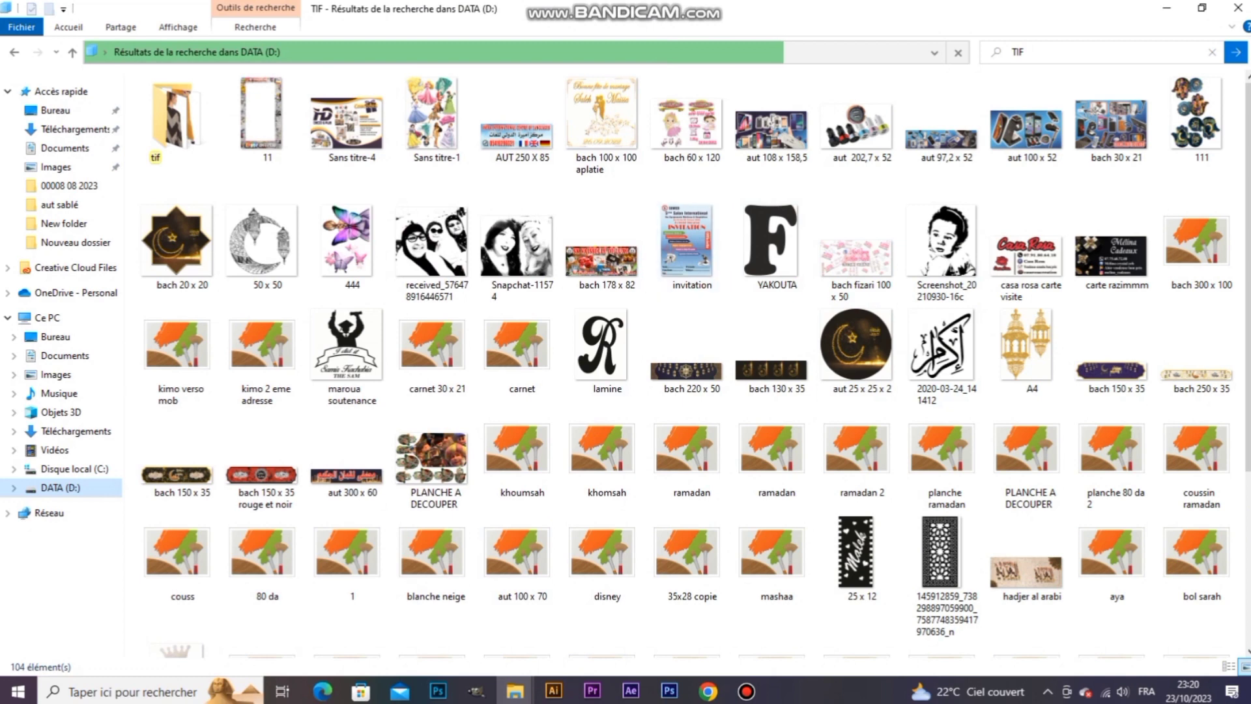
left_click(517, 127)
left_click_drag(516, 127, 872, 60)
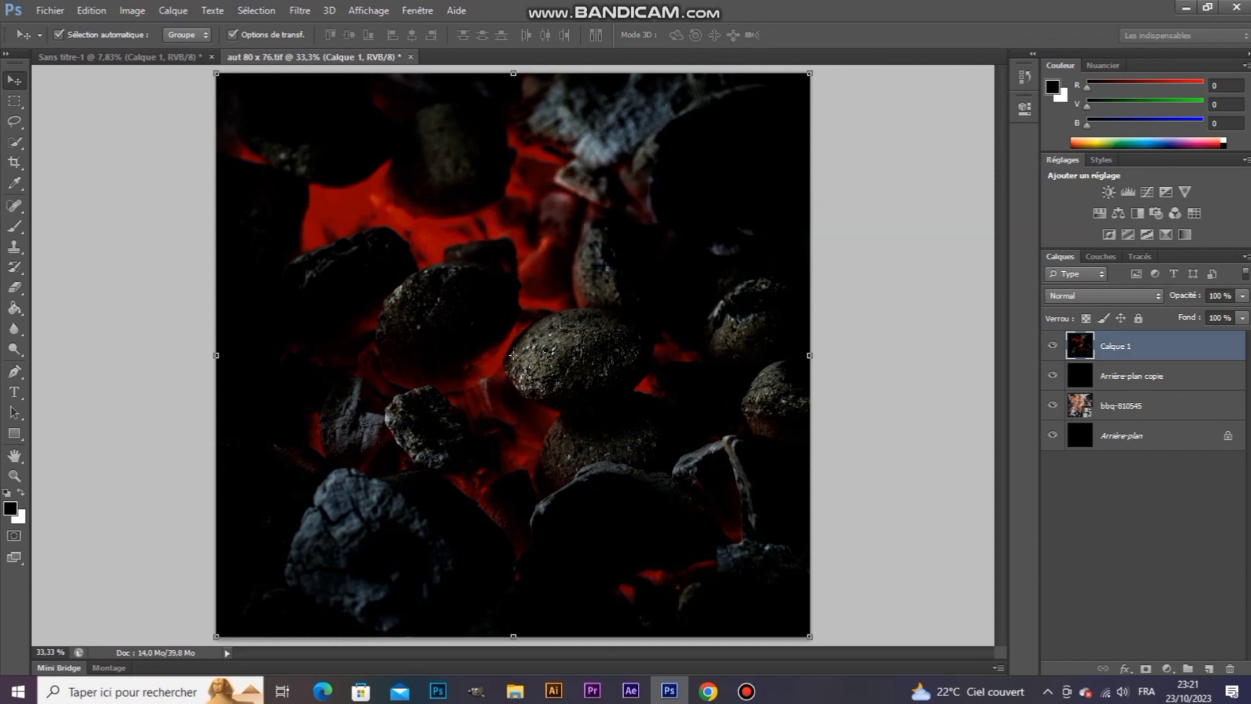
key("Return")
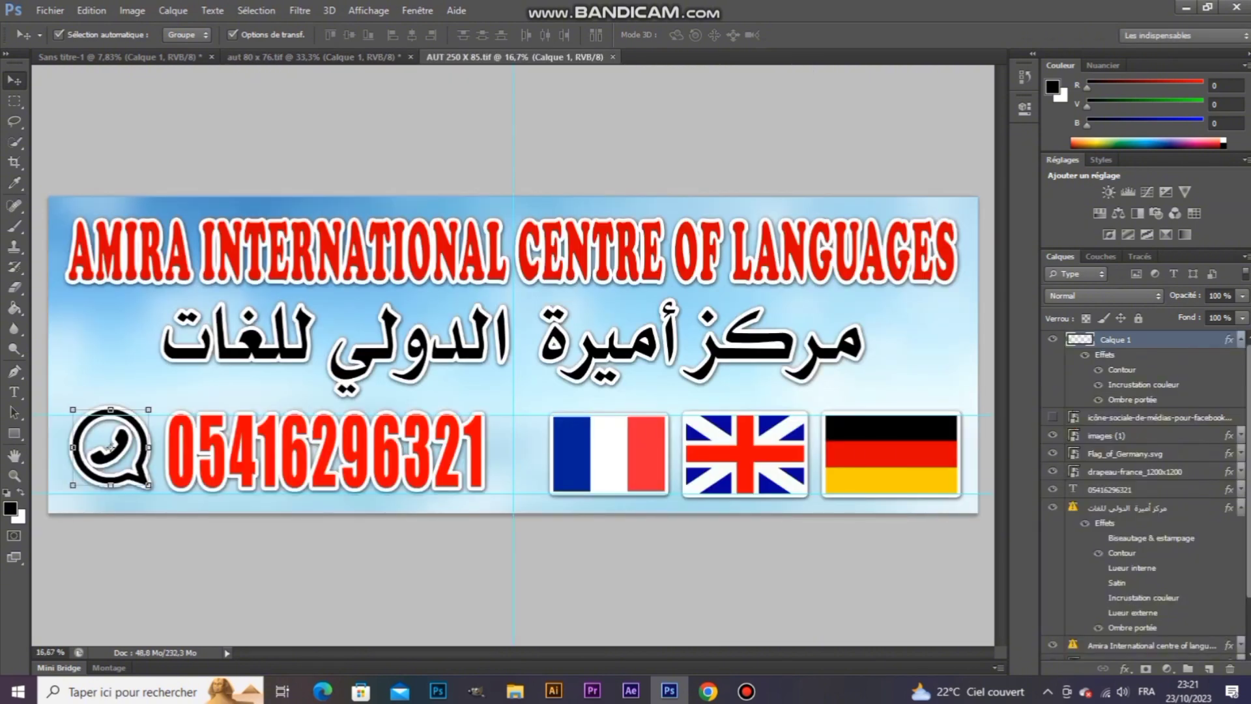
Step: Copy the outlined Arabic title text layer from AUT 250 X 85.tif into the aut 80 x 76.tif document
left_click(513, 348)
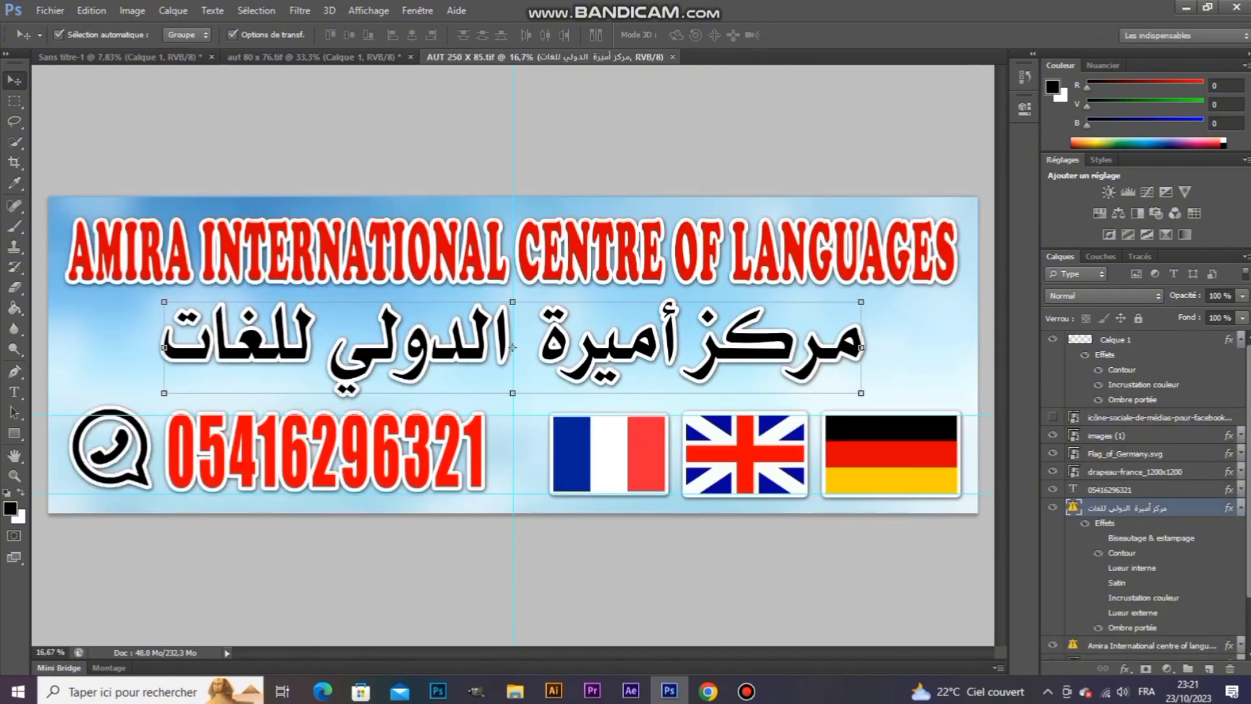
left_click_drag(512, 347, 221, 245)
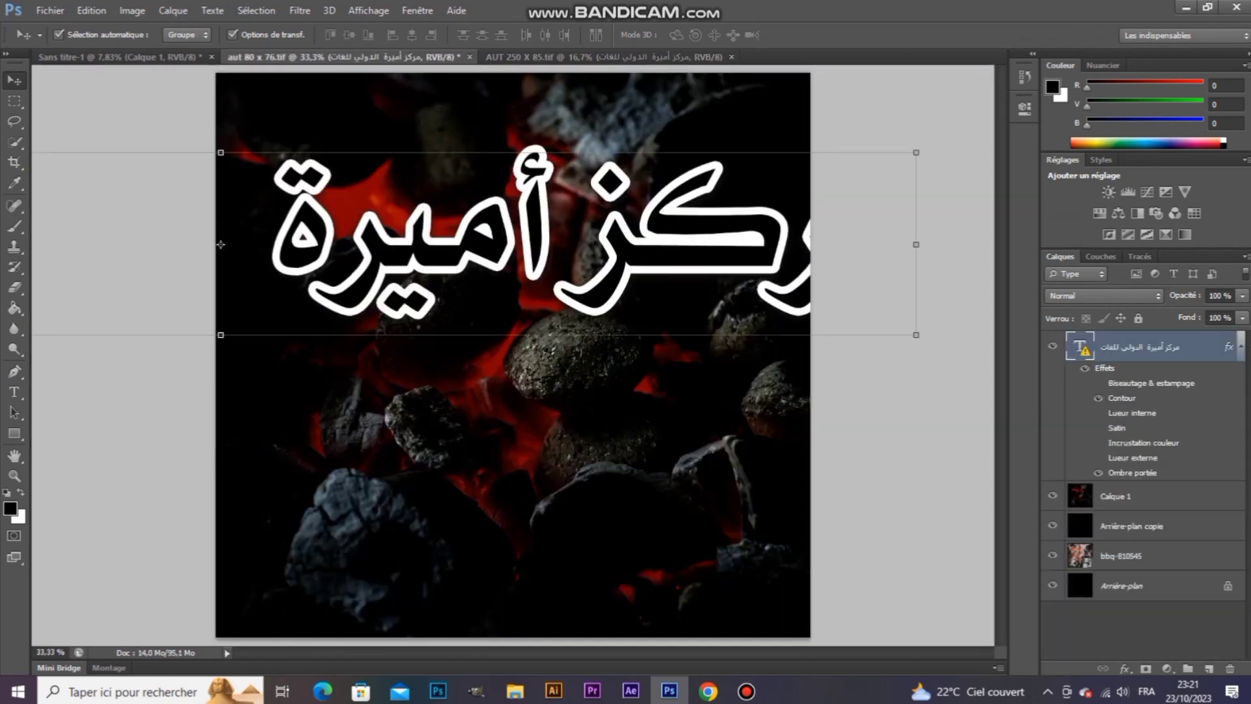
key("Return")
Step: Replace the copied title's text with "مشاوي" on the first line and "باب المدينة" on the second, and commit it
key("t")
double_click(590, 147)
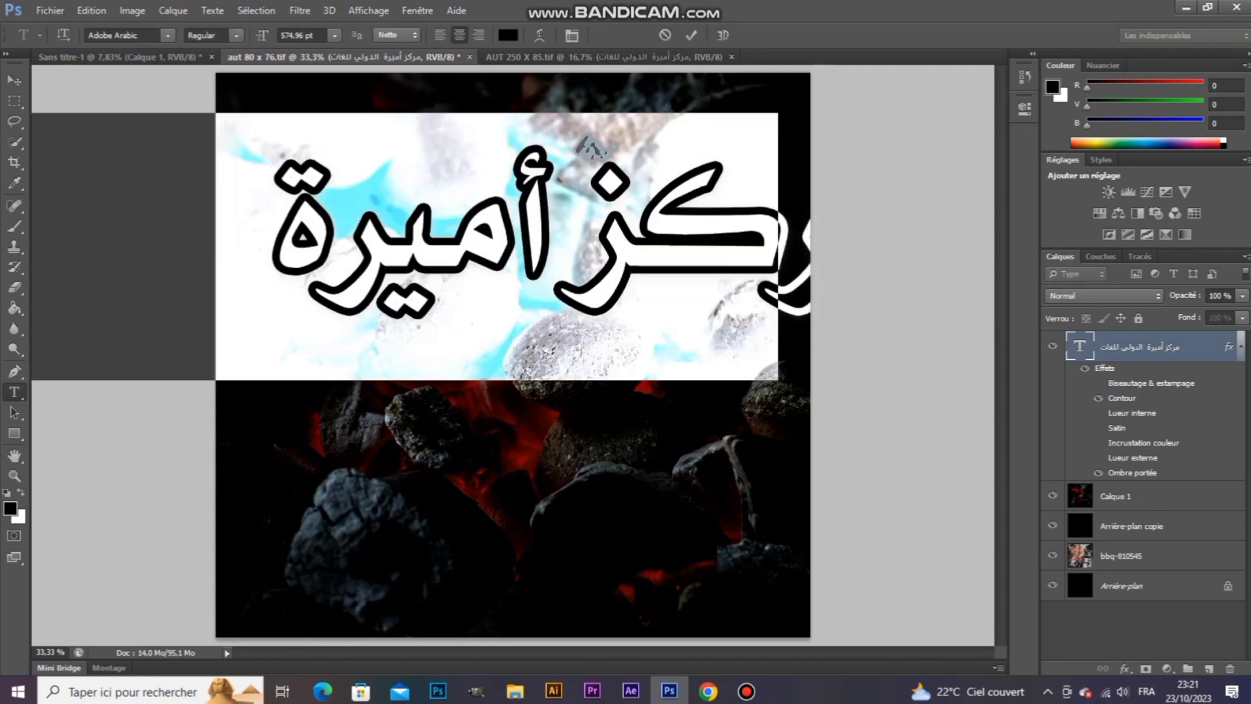
key("alt+shift")
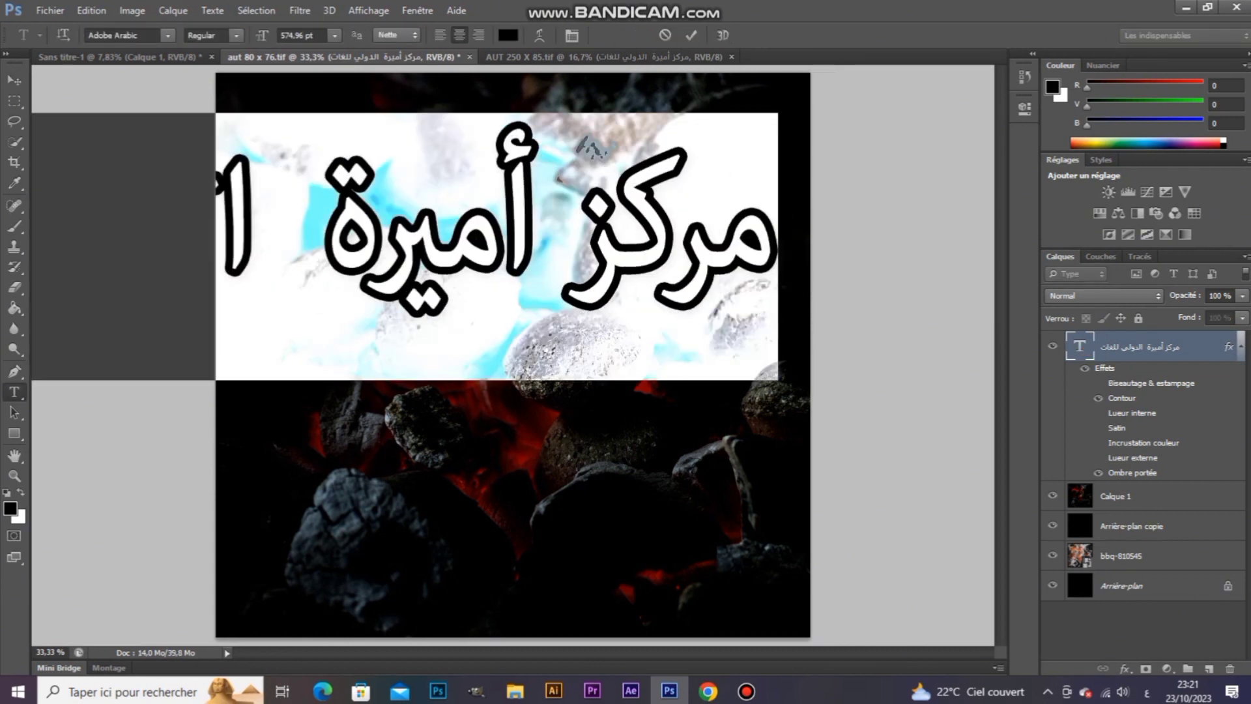
type("مشا ")
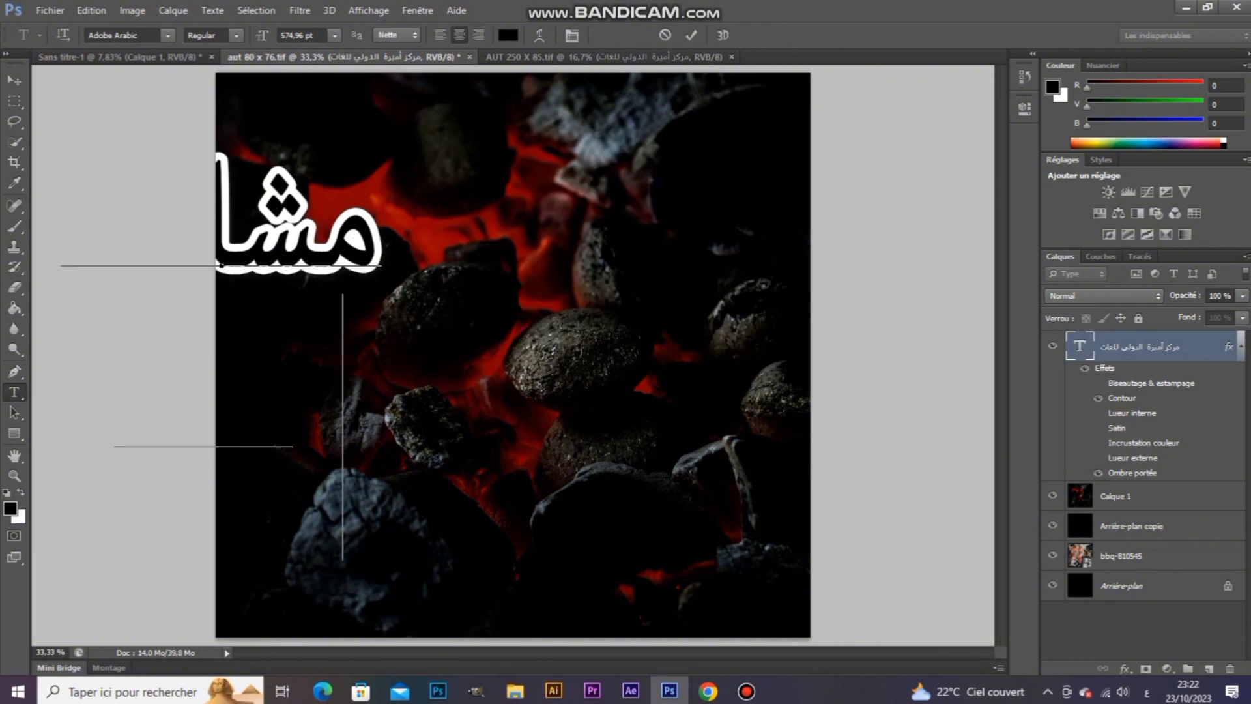
type("باب")
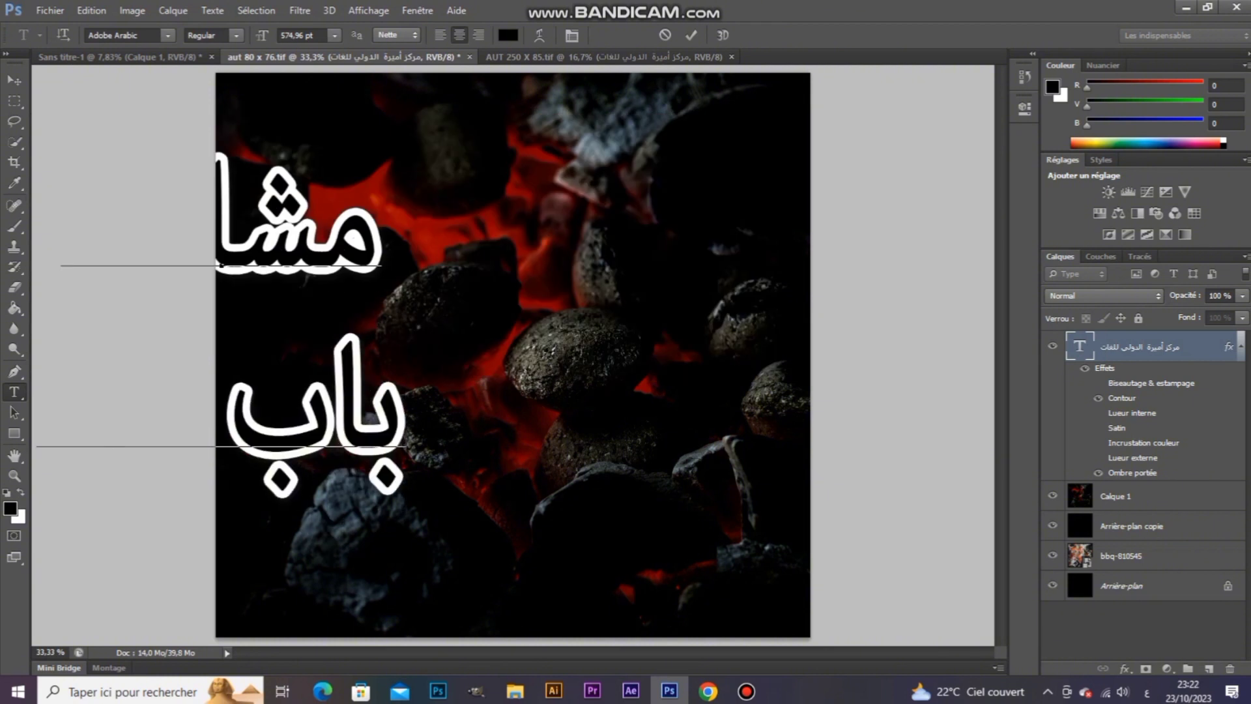
type(" ا")
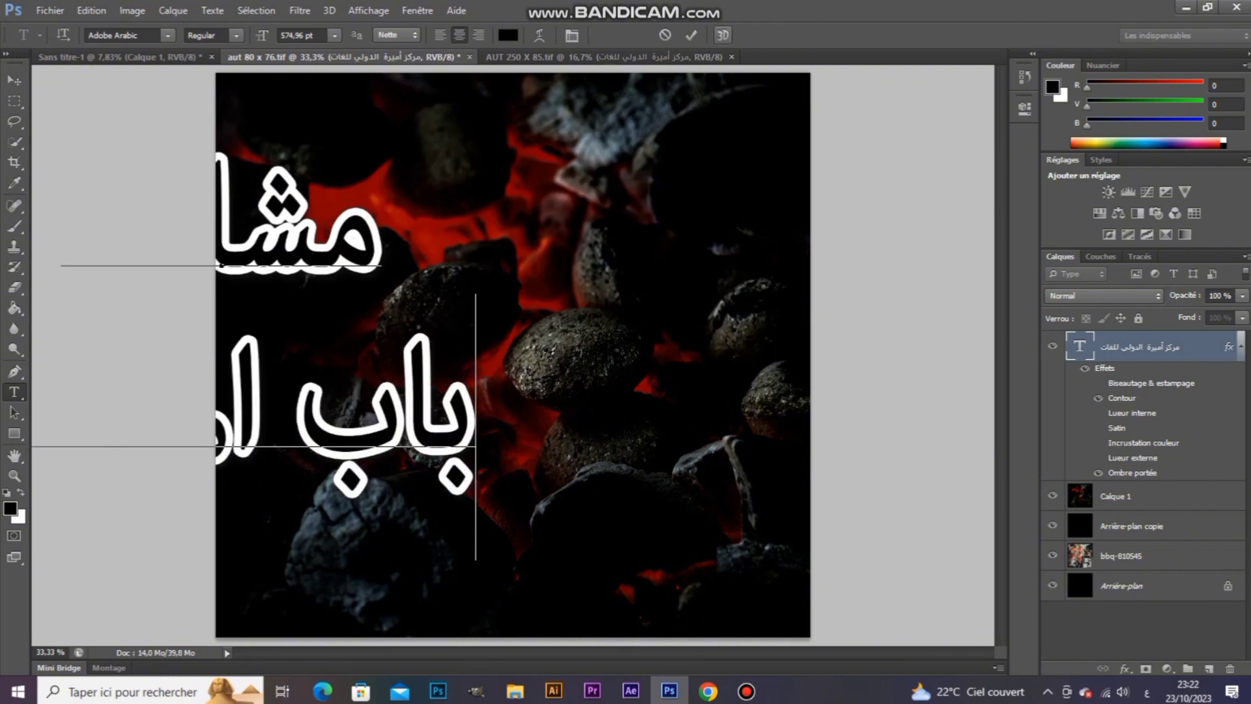
left_click(692, 34)
Step: Move the two-line title "مشاوي باب المدينة" to the middle of the charcoal canvas
left_click(15, 79)
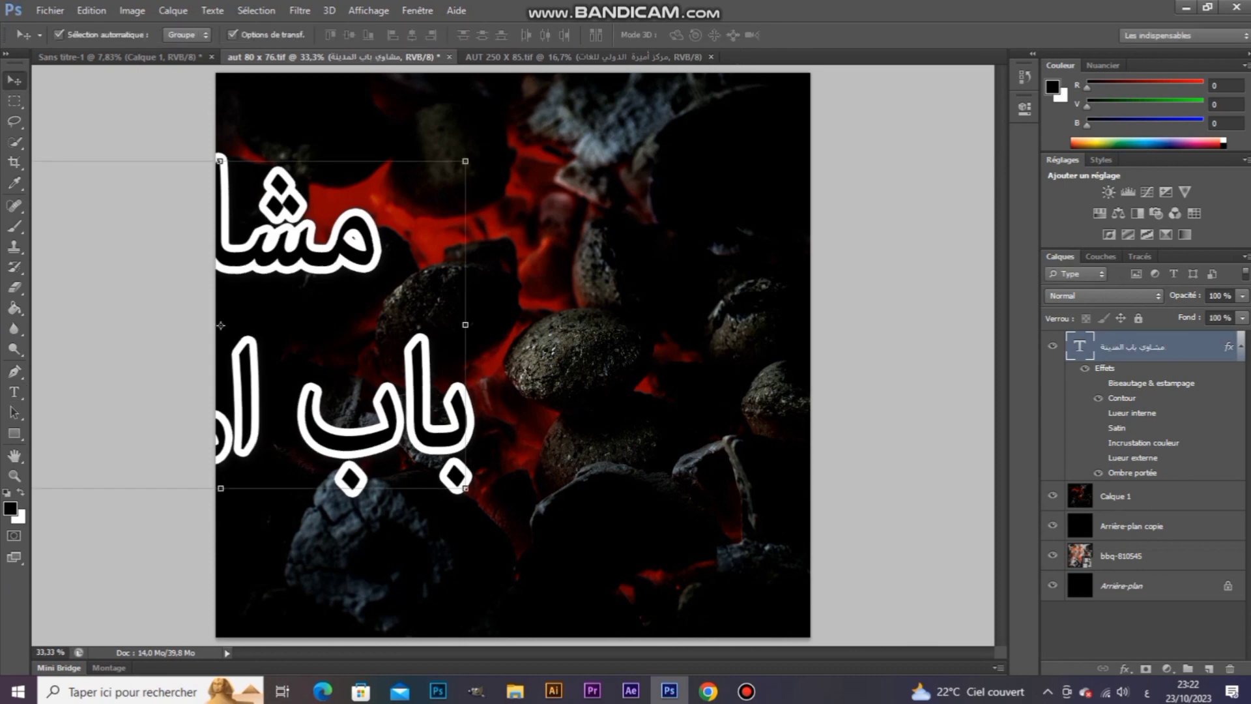
left_click_drag(220, 325, 521, 273)
left_click_drag(618, 188, 612, 238)
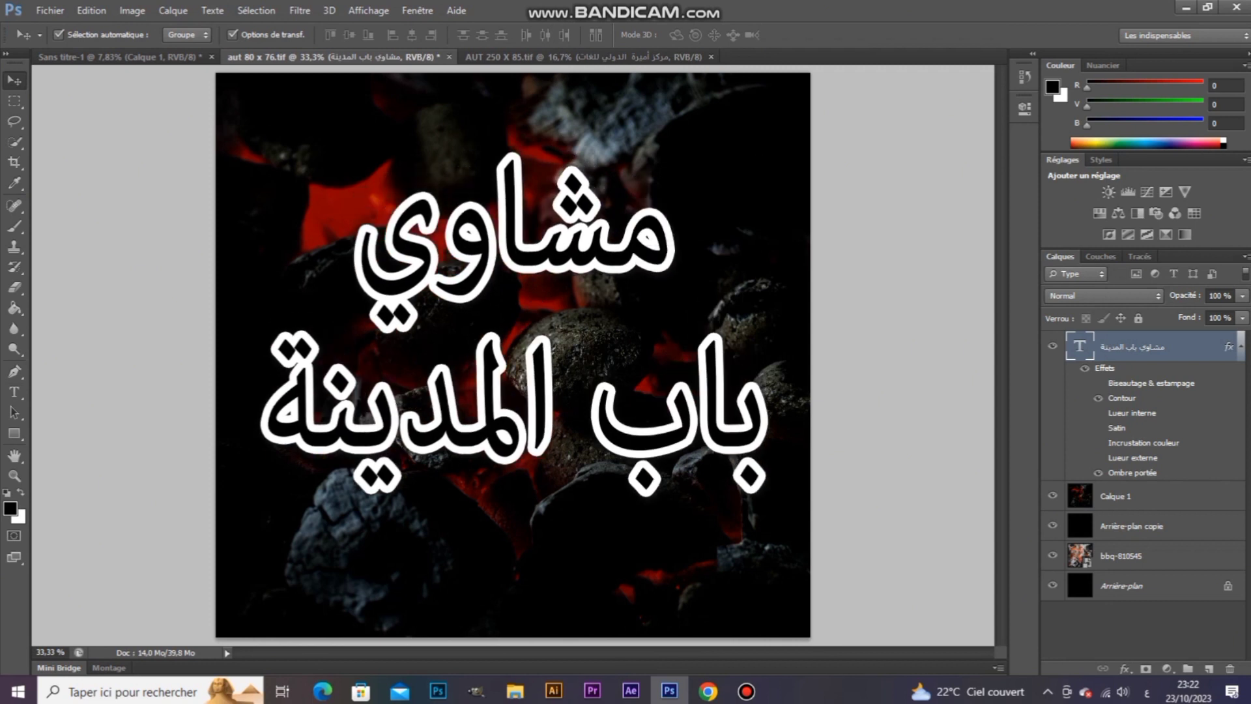
Step: Try the title "مشاوي باب المدينة" in other Arabic fonts, including Arabic Typesetting, Aram and Hacen Promoter
double_click(1078, 346)
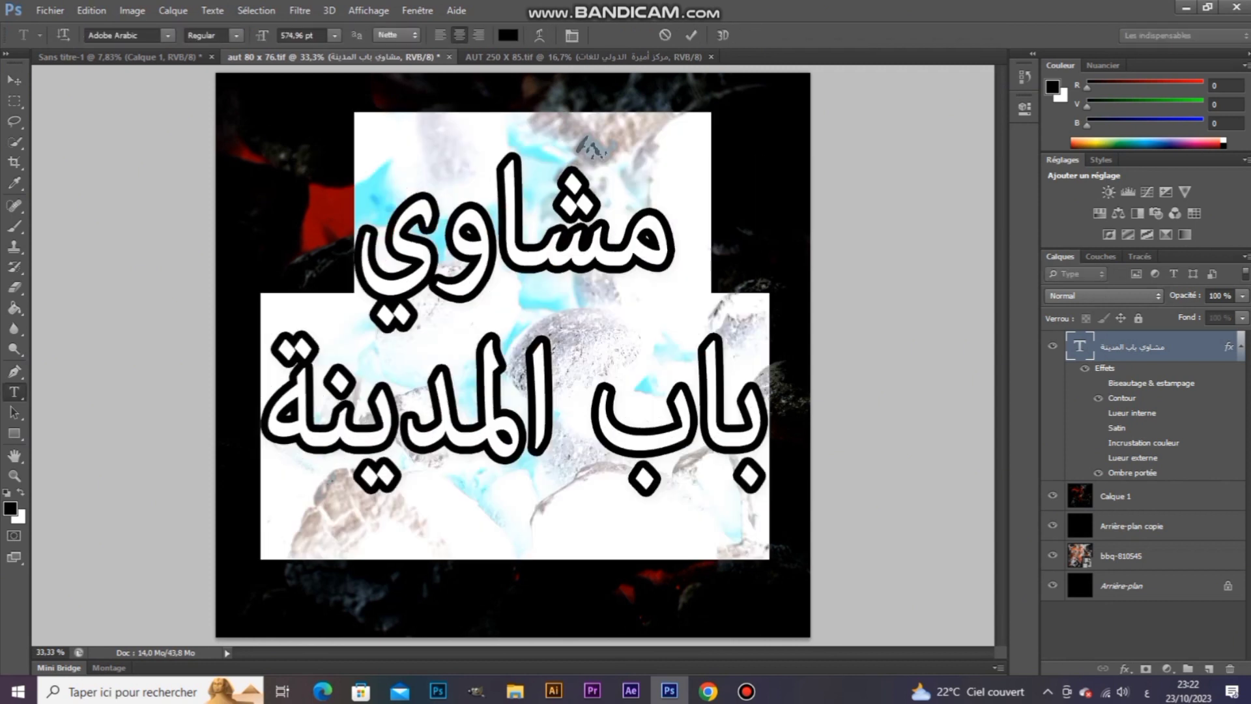
left_click(124, 35)
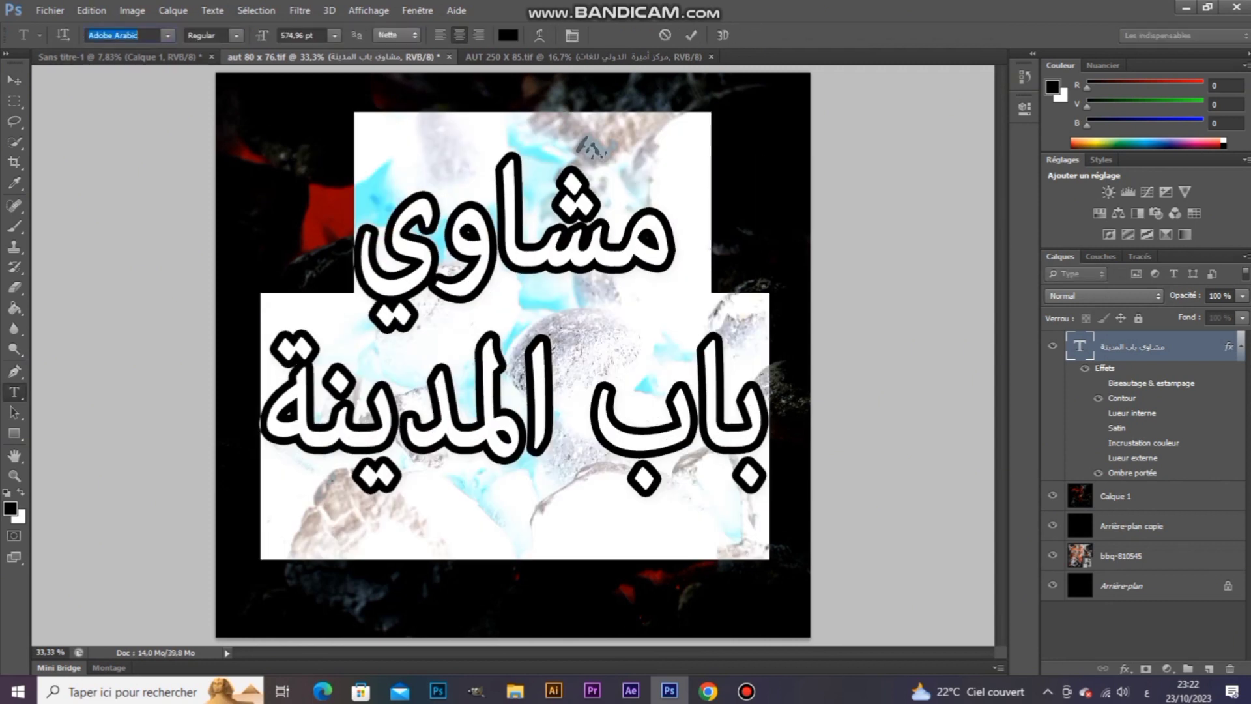
key("Down")
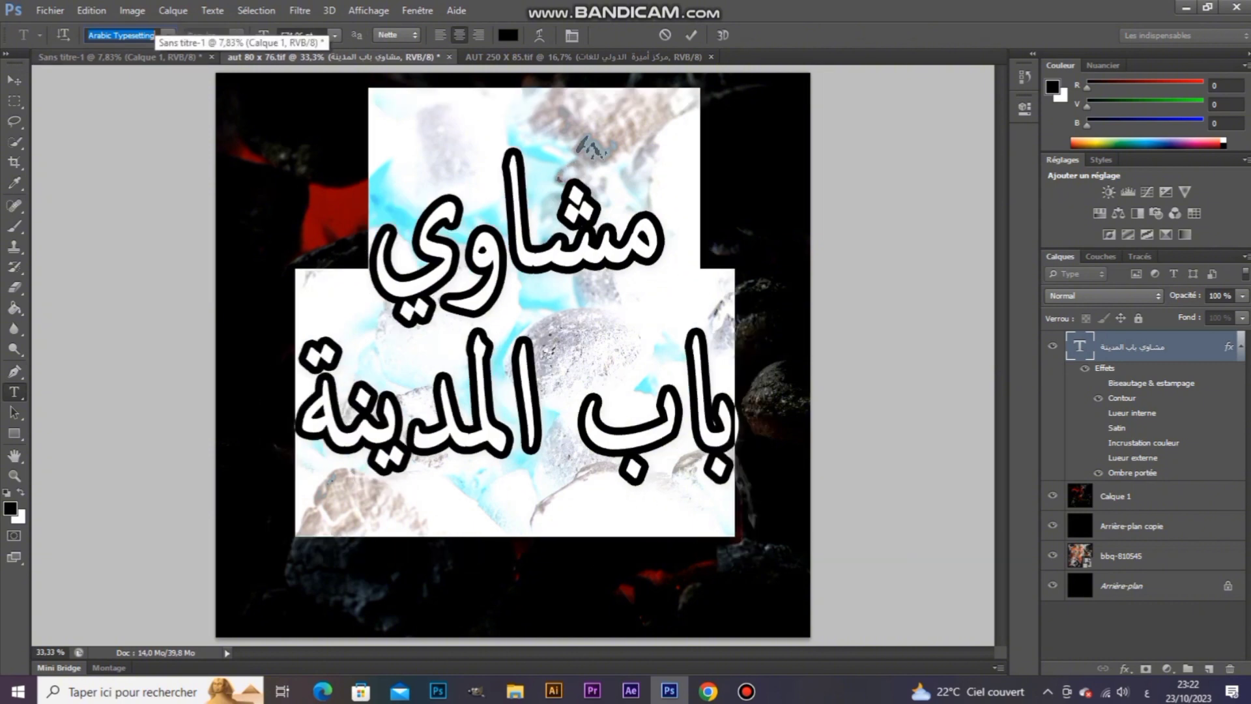
key("Down")
key("Down")
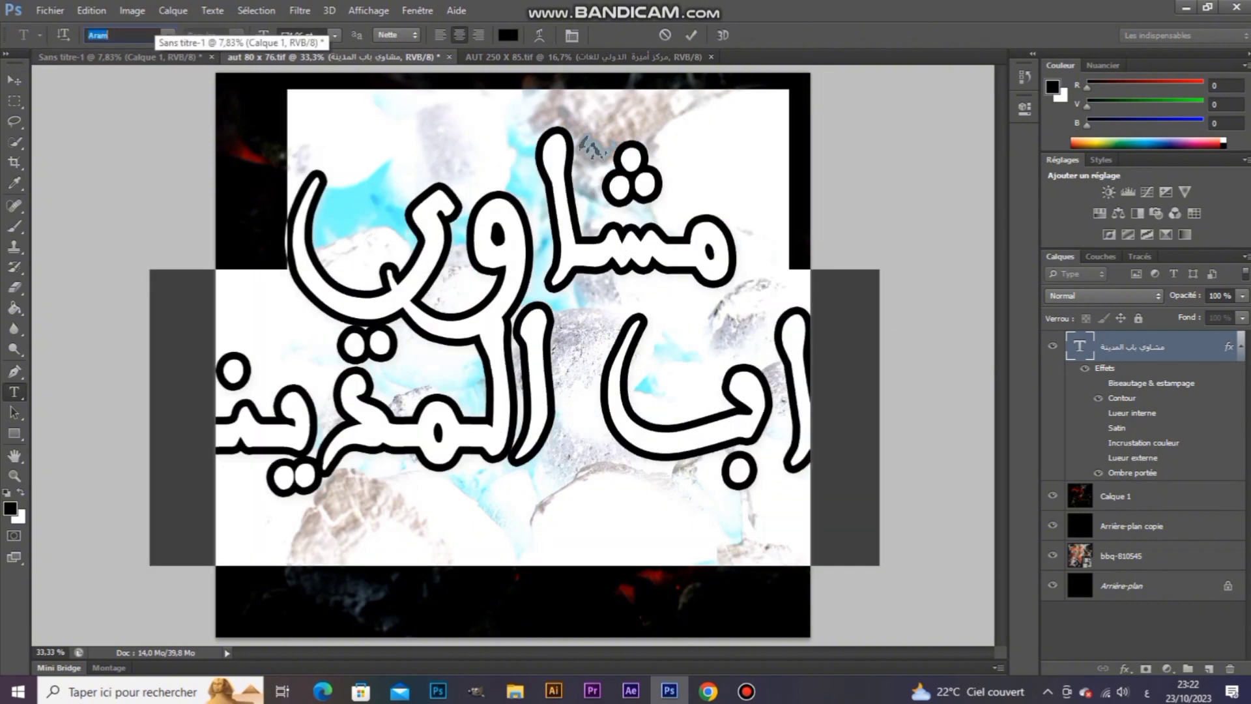
key("Down")
key("Down")
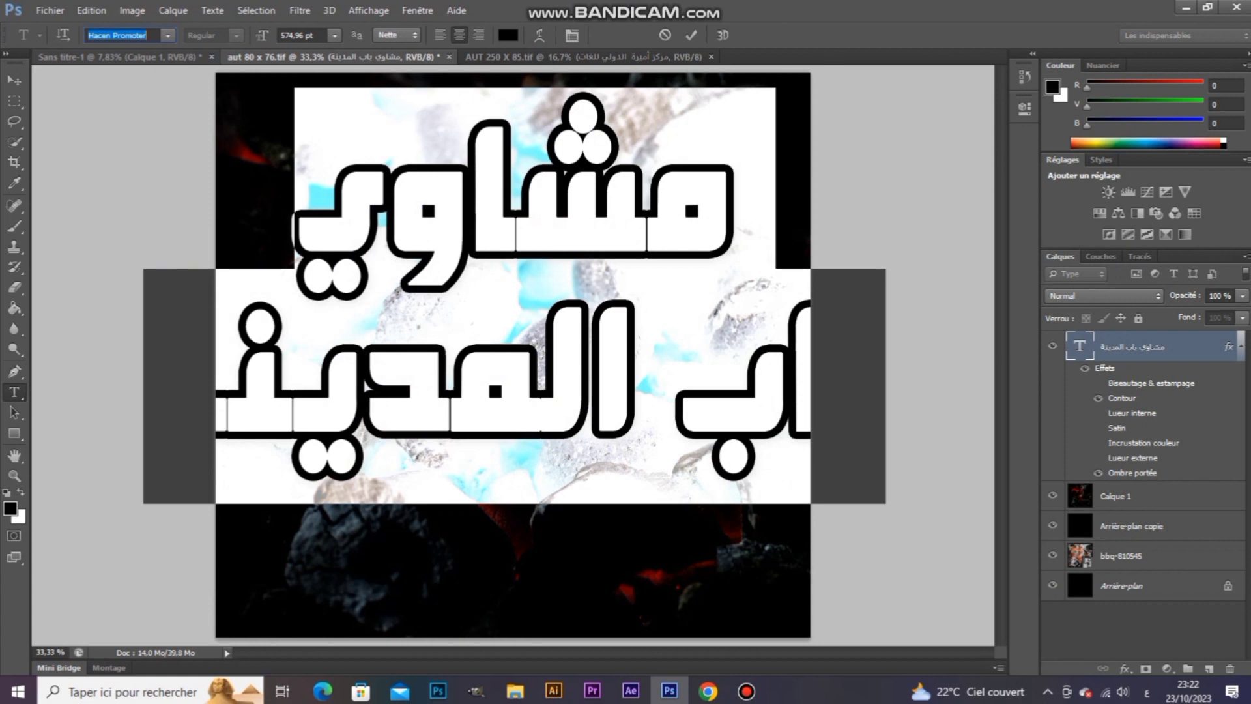
Step: Set the title's font to Urdu Typesetting and finish editing the text
left_click(168, 35)
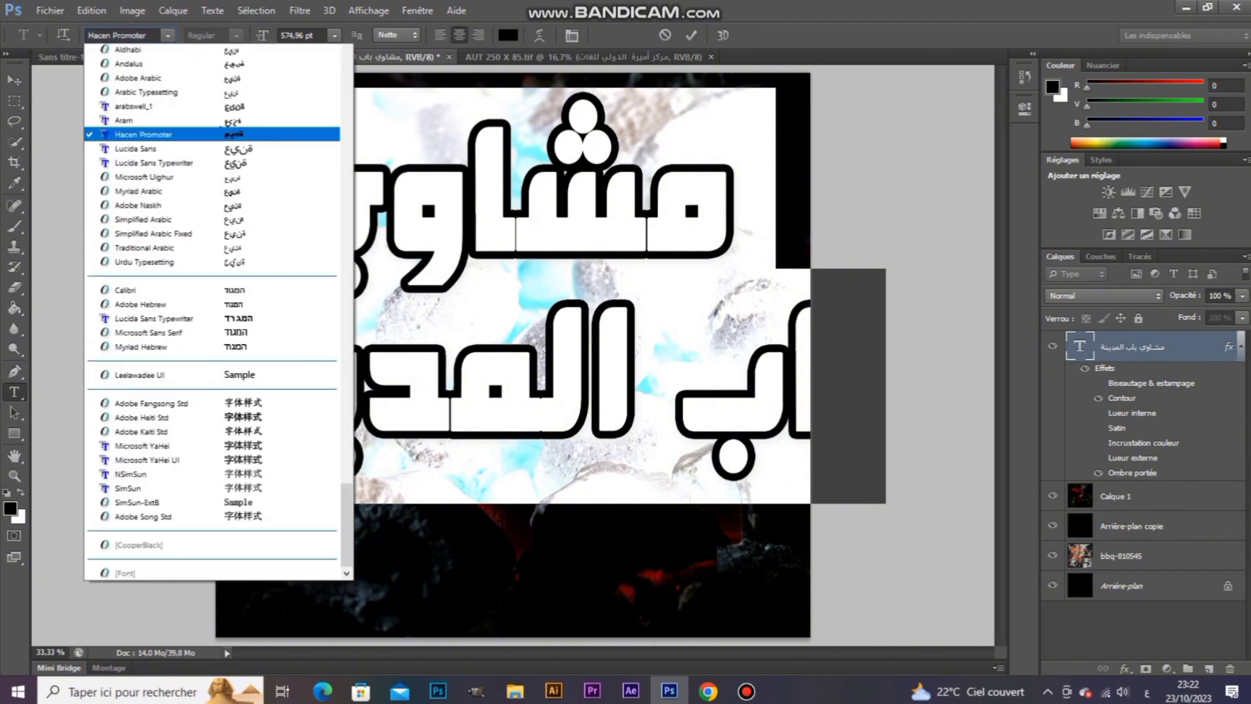
scroll(212, 231, "up", 4)
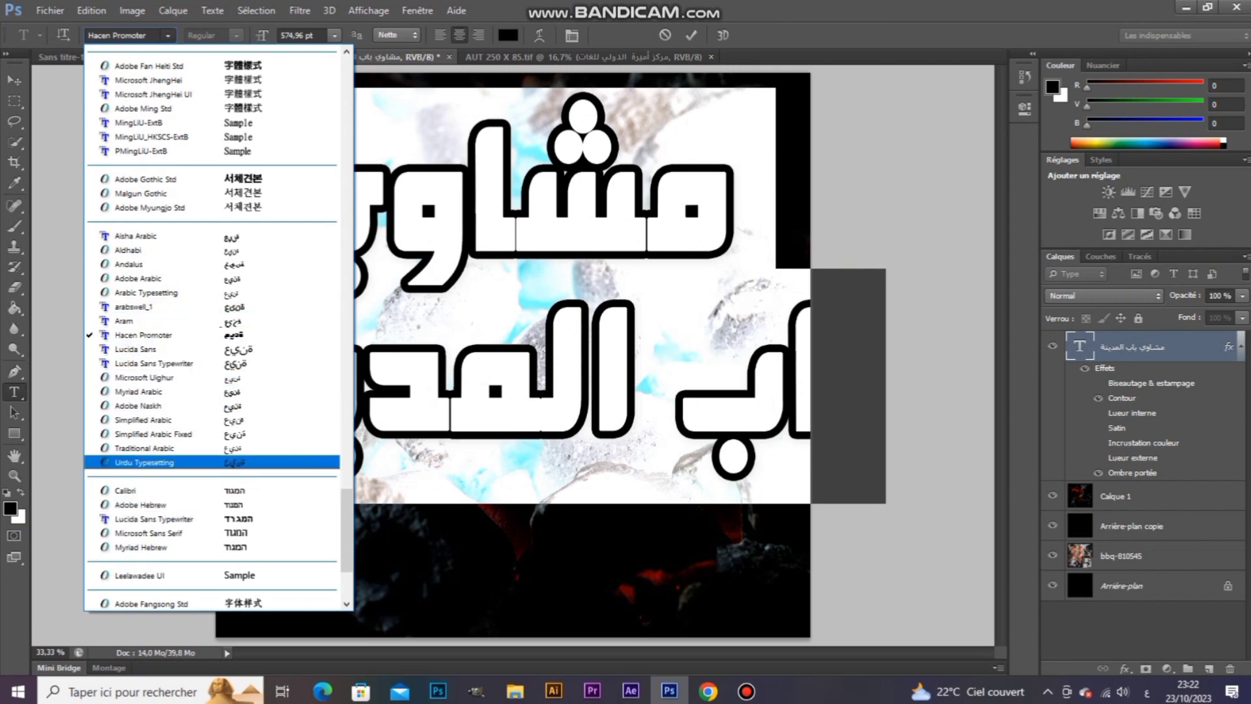
left_click(144, 462)
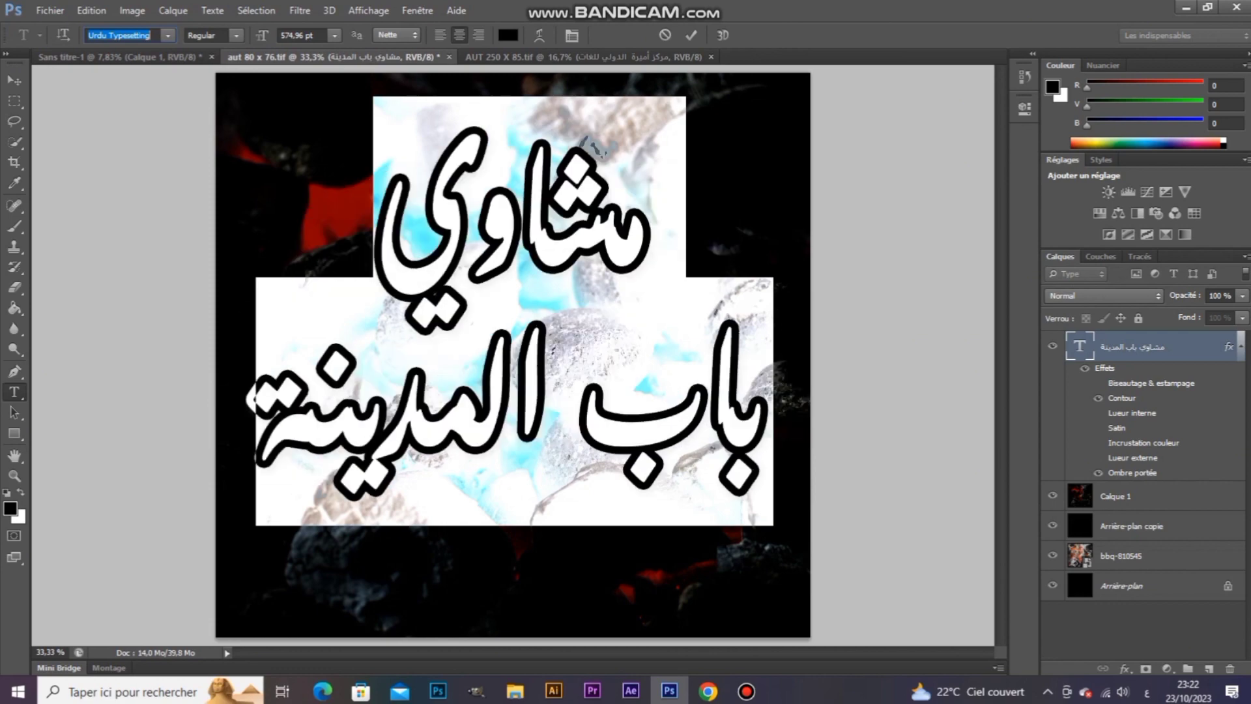
left_click(15, 79)
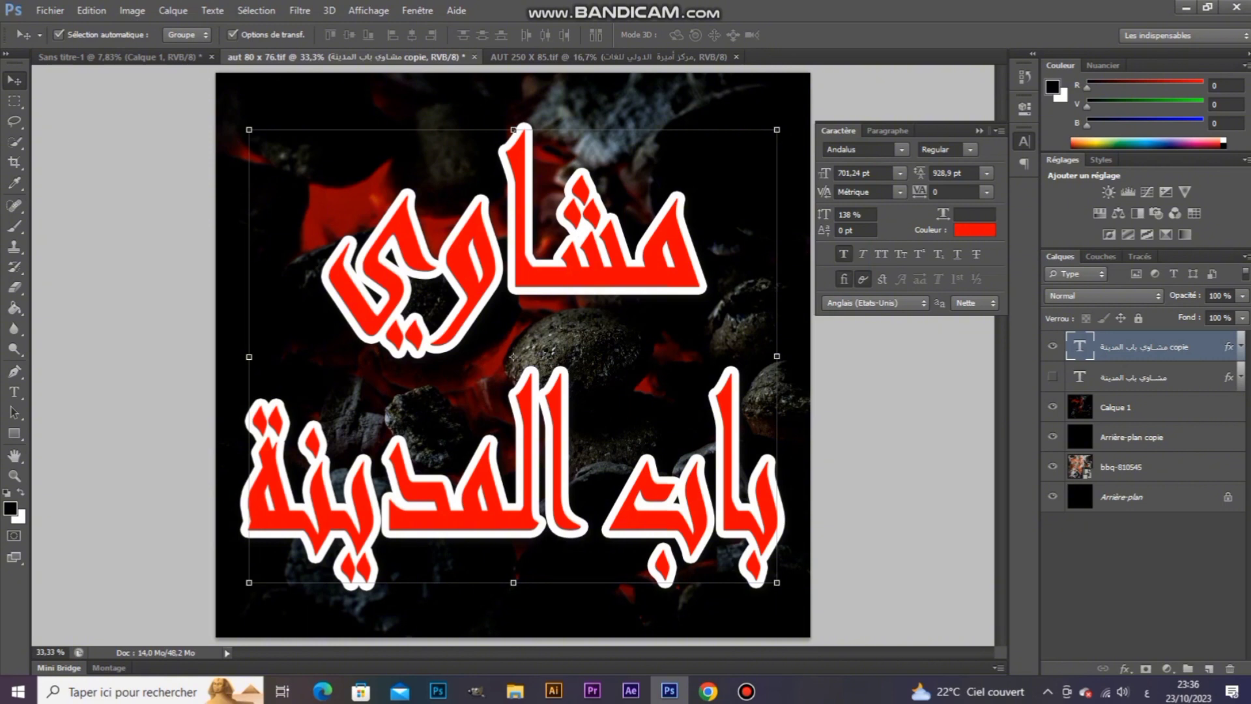
Step: Cycle the red title copy through the installed Arabic fonts and settle on Hacen Tehran
double_click(1079, 346)
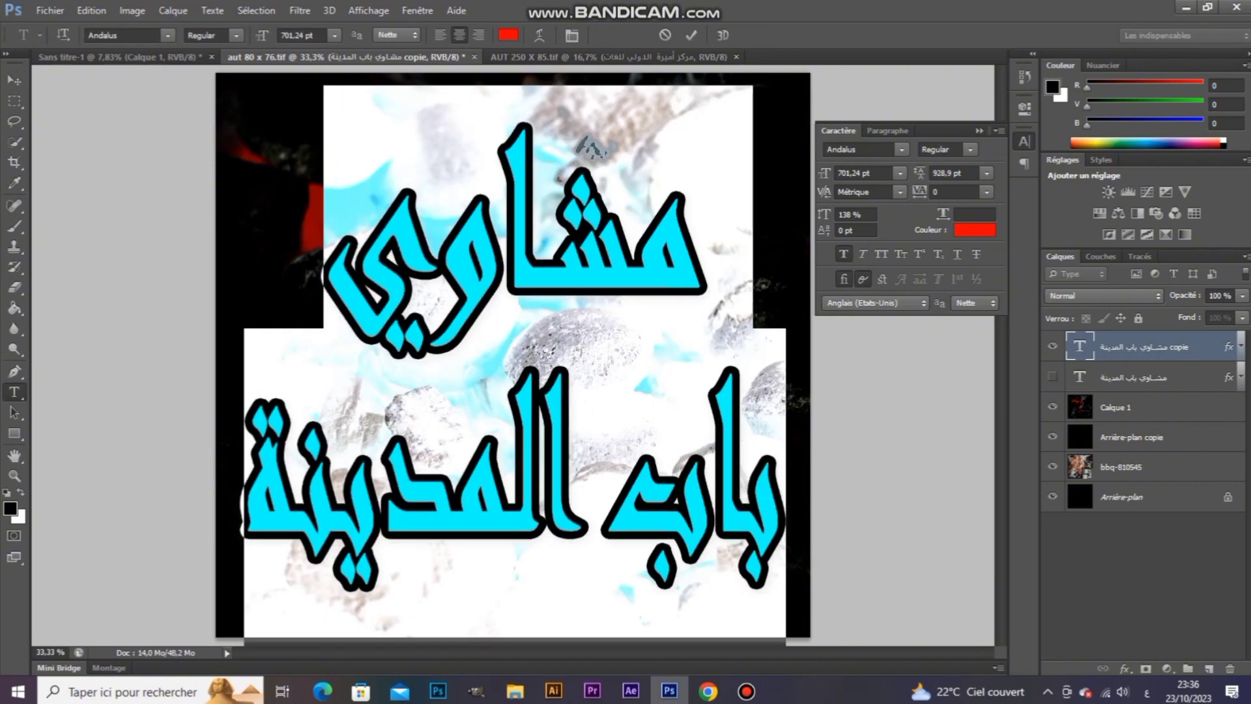
left_click(124, 35)
key("Down")
key("Down")
key("Down")
key("Down")
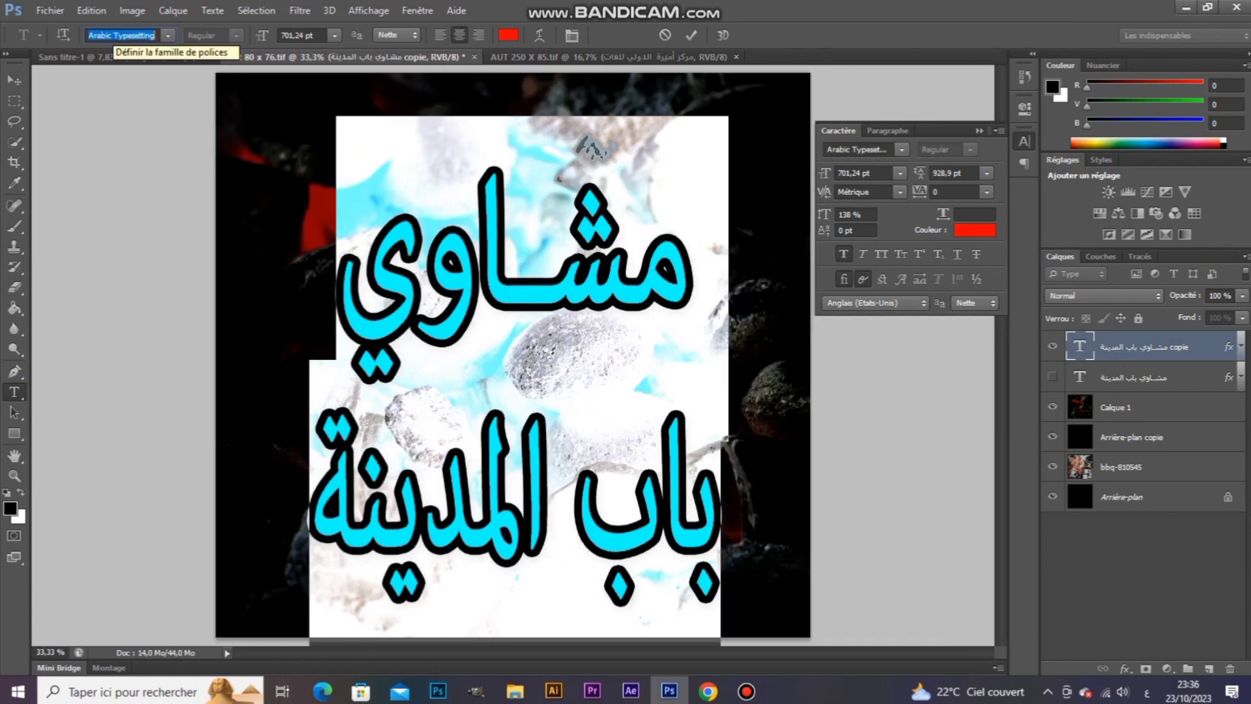
key("Down")
key("Down")
key("Down")
key("Down")
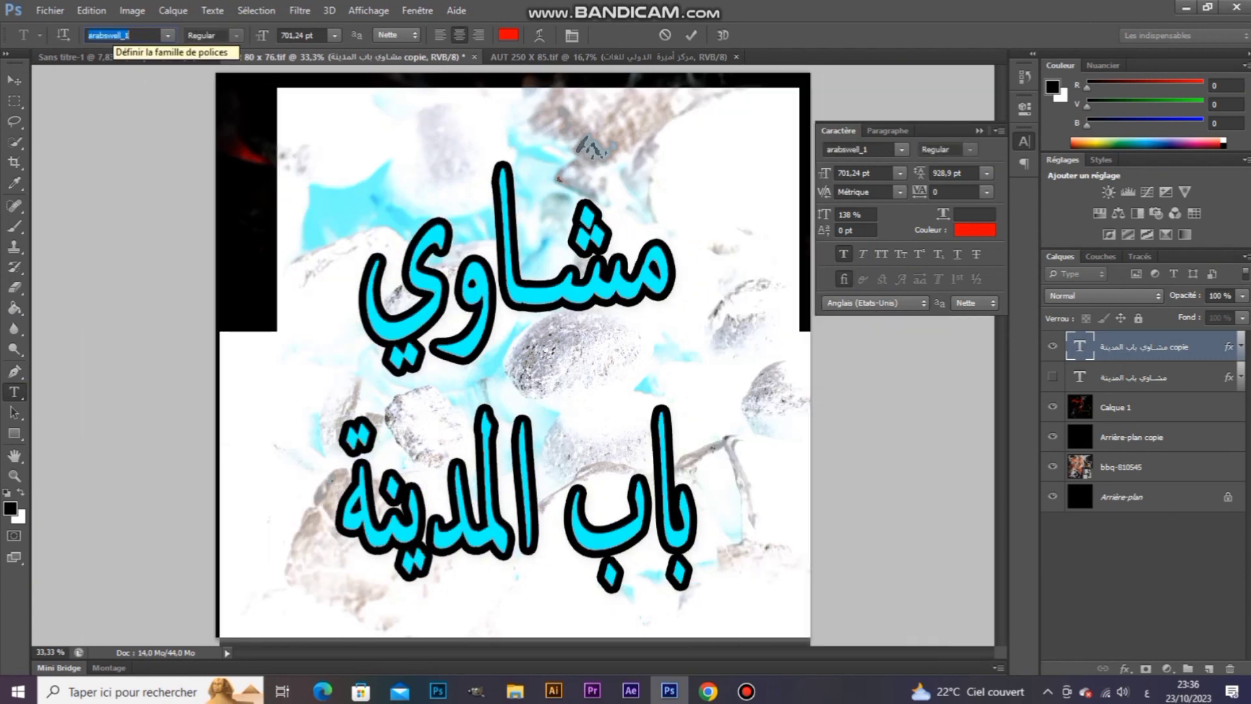
key("Down")
key("Down")
key("Down")
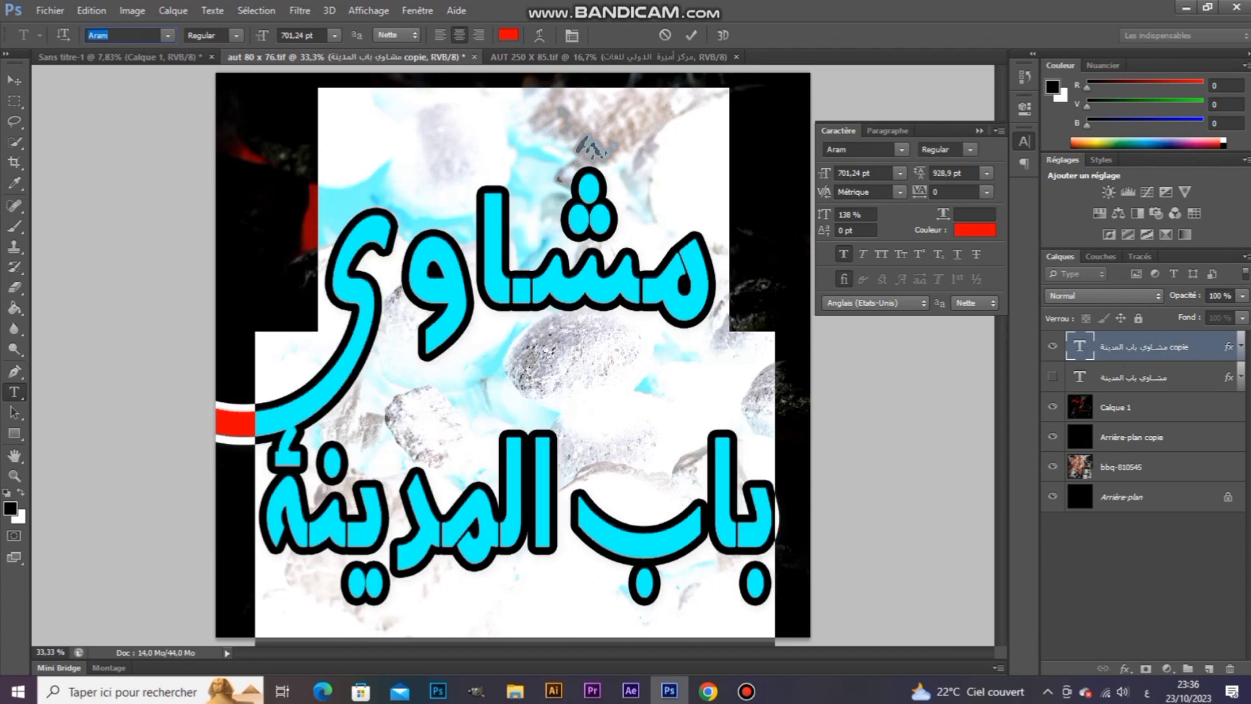
key("Down")
key("Down")
key("Down")
key("Down")
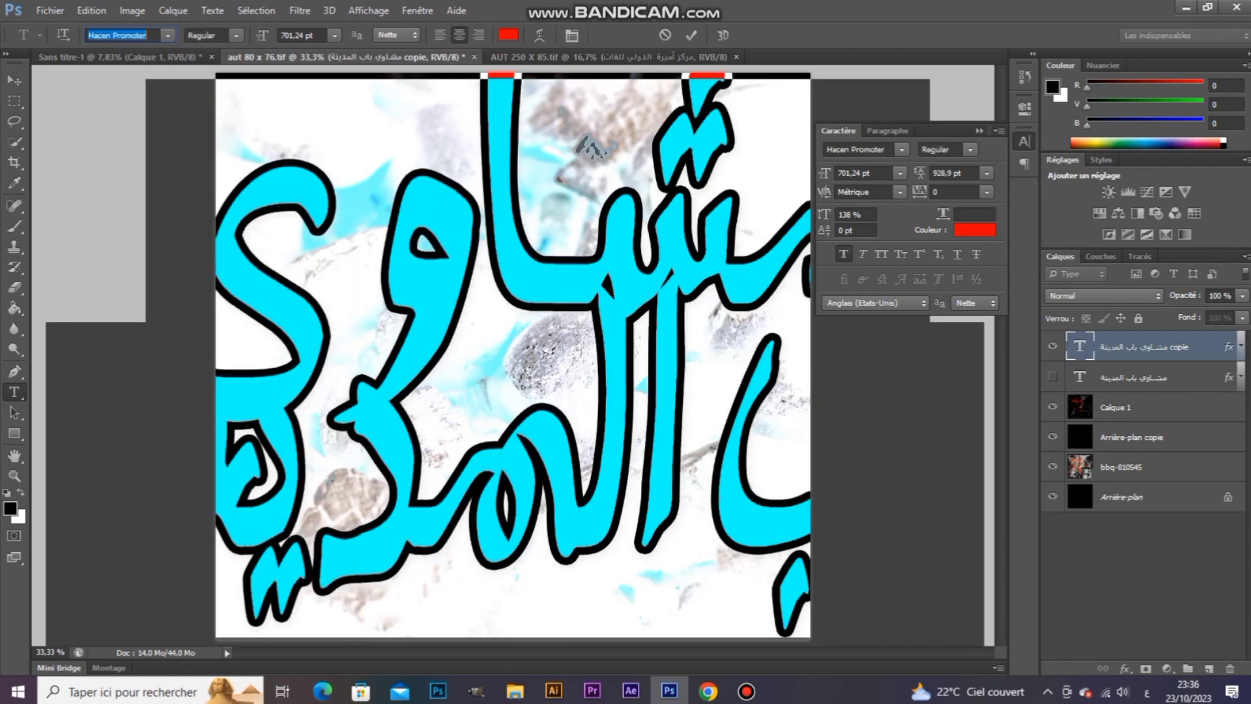
key("Down")
key("Down")
key("Down")
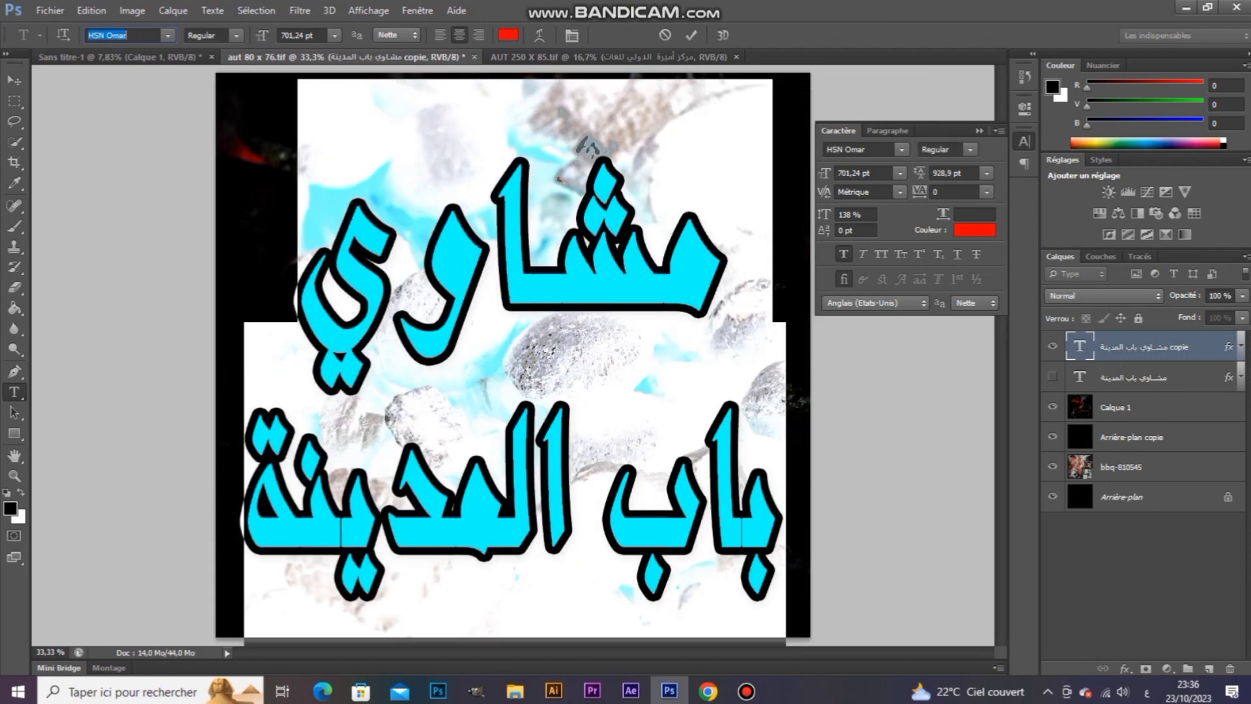
key("Down")
key("Down")
key("Down")
key("Down")
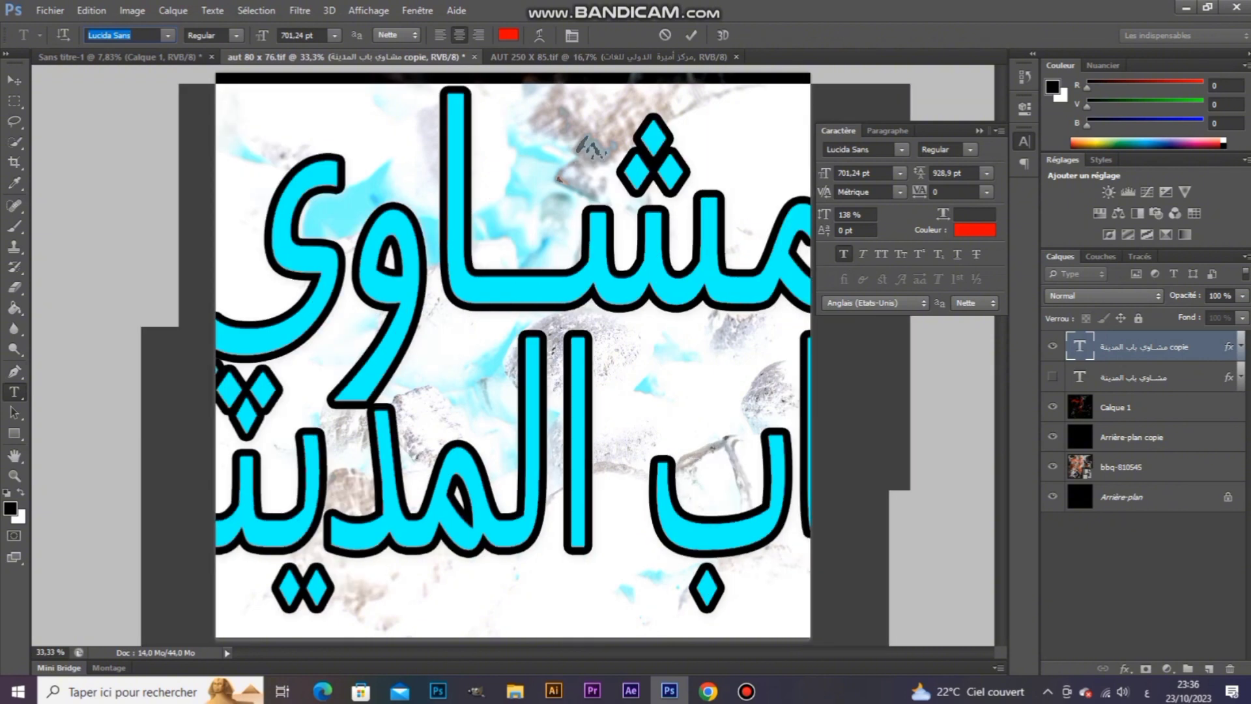
key("Down")
key("Down")
key("Down")
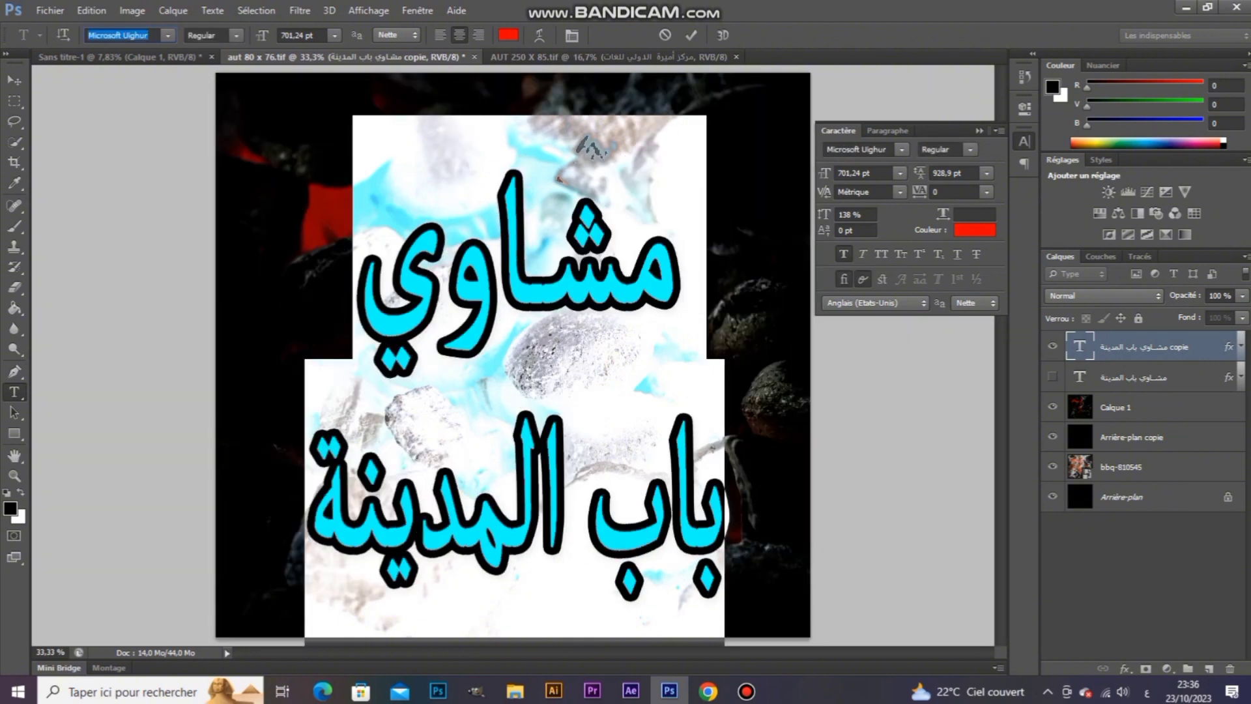
key("Down")
key("Down")
key("Down")
key("Down")
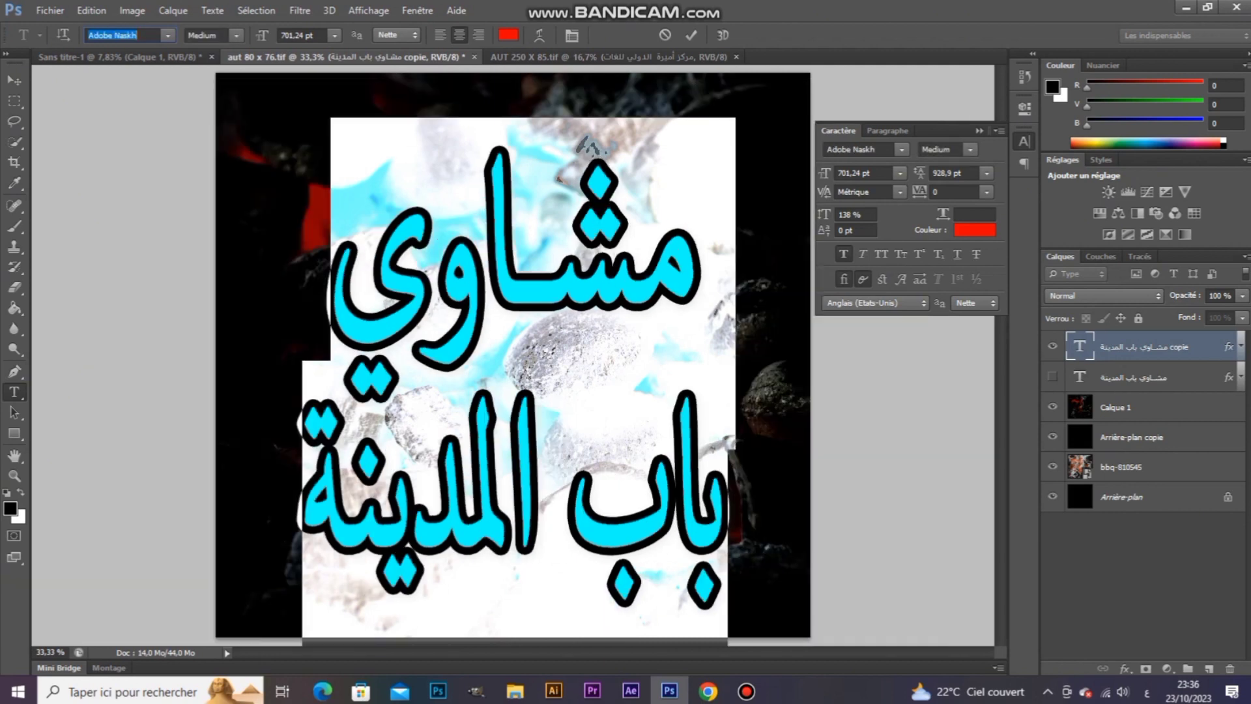
key("Down")
key("Down")
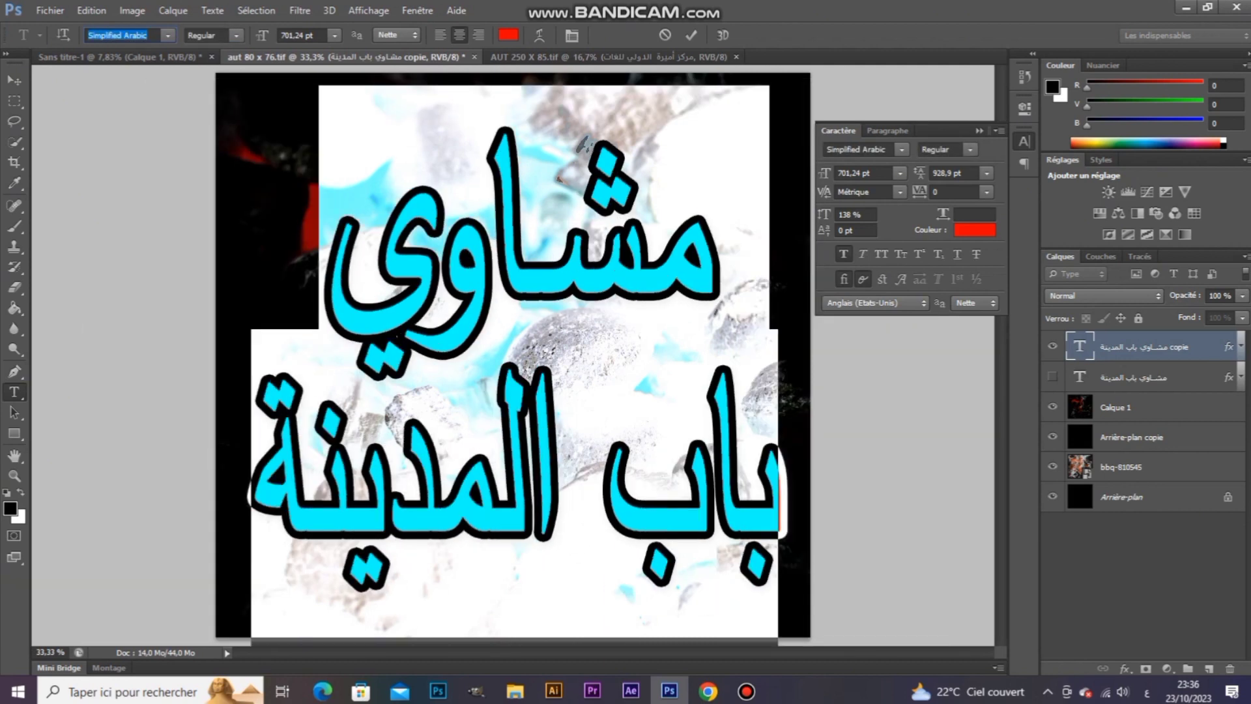
key("Down")
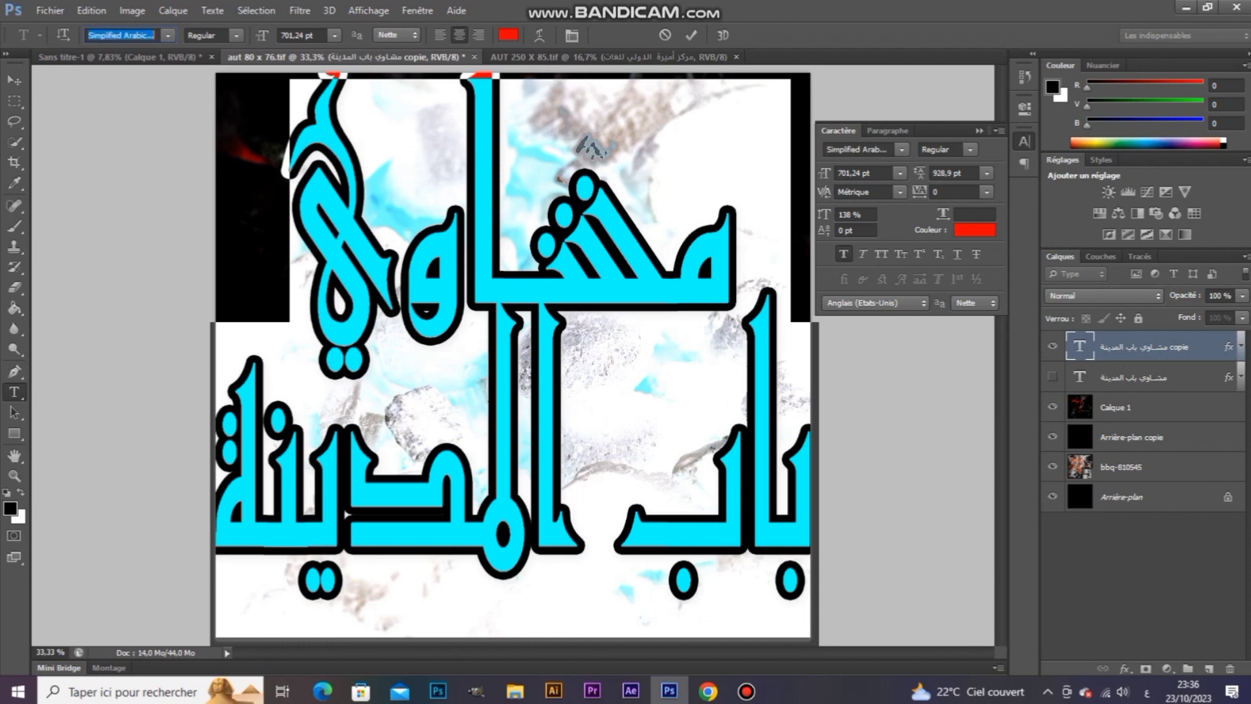
key("Down")
key("Down")
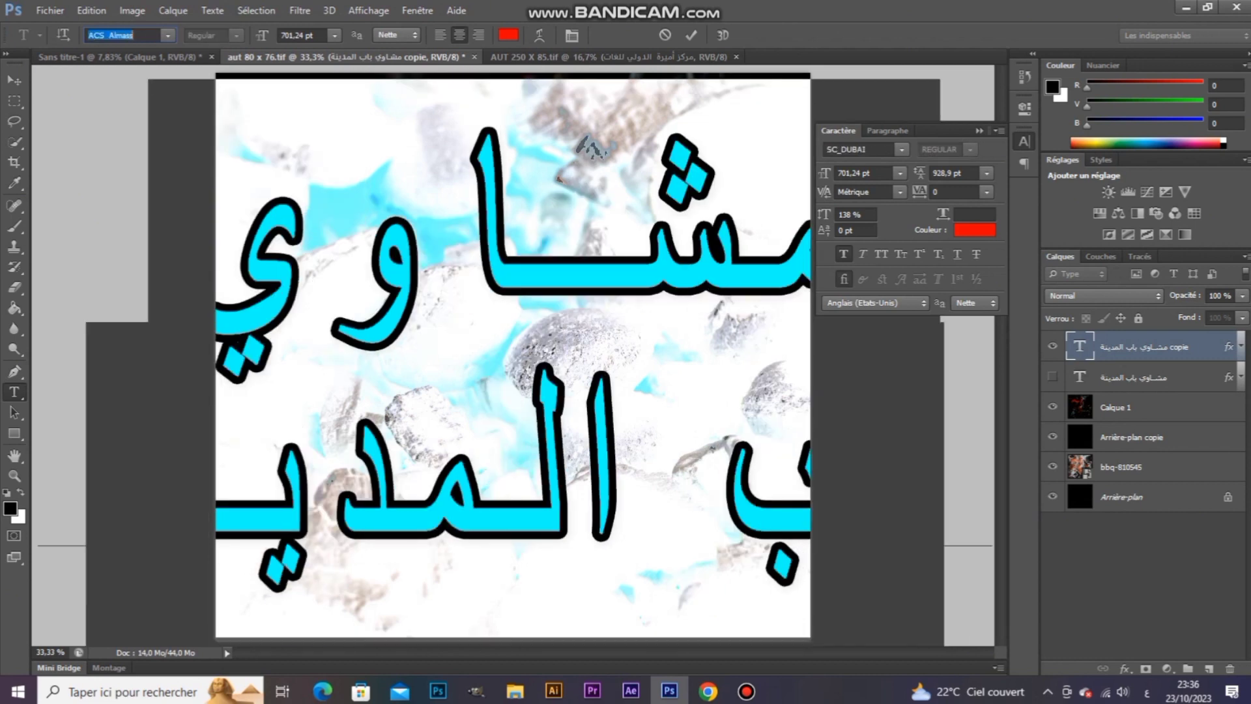
key("Down")
key("Down")
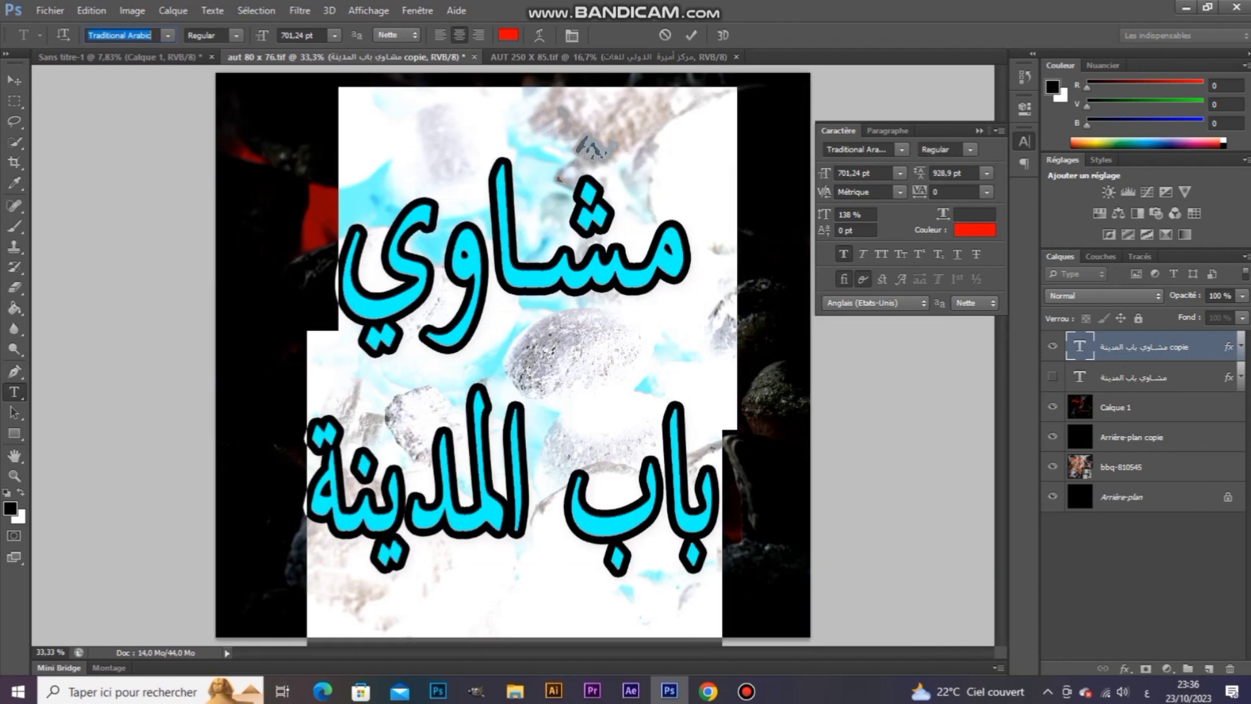
key("Down")
key("Down")
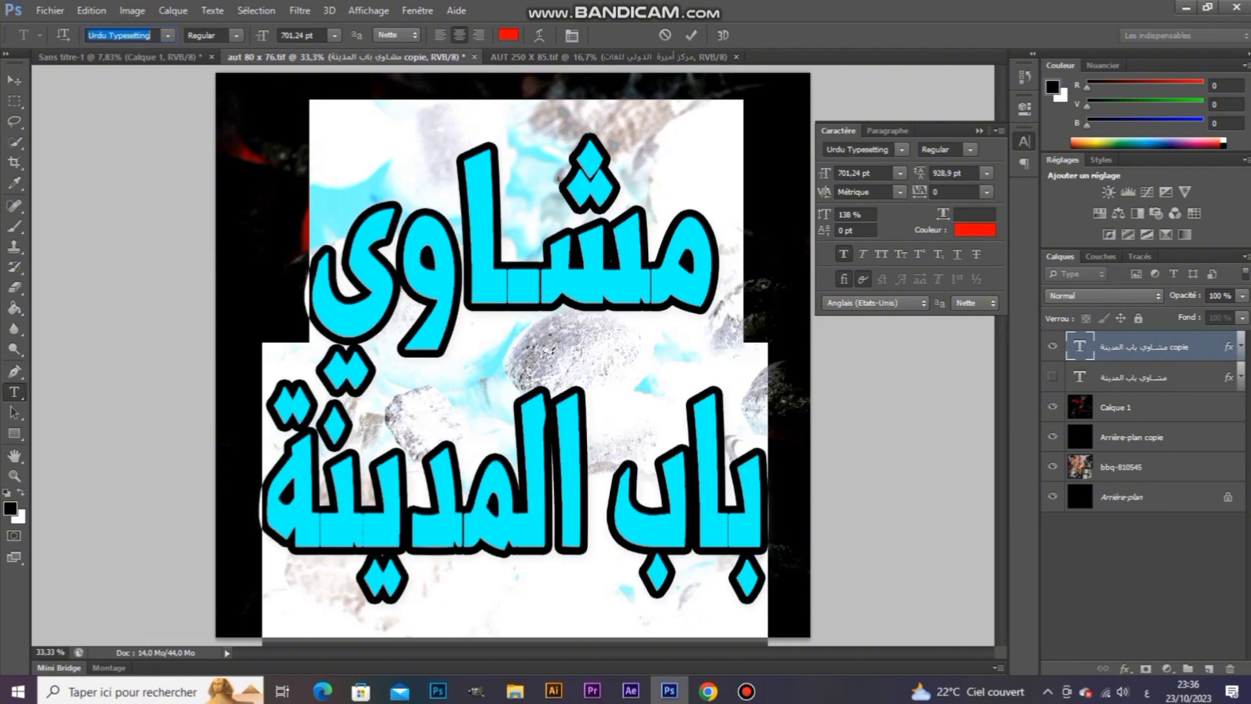
key("Down")
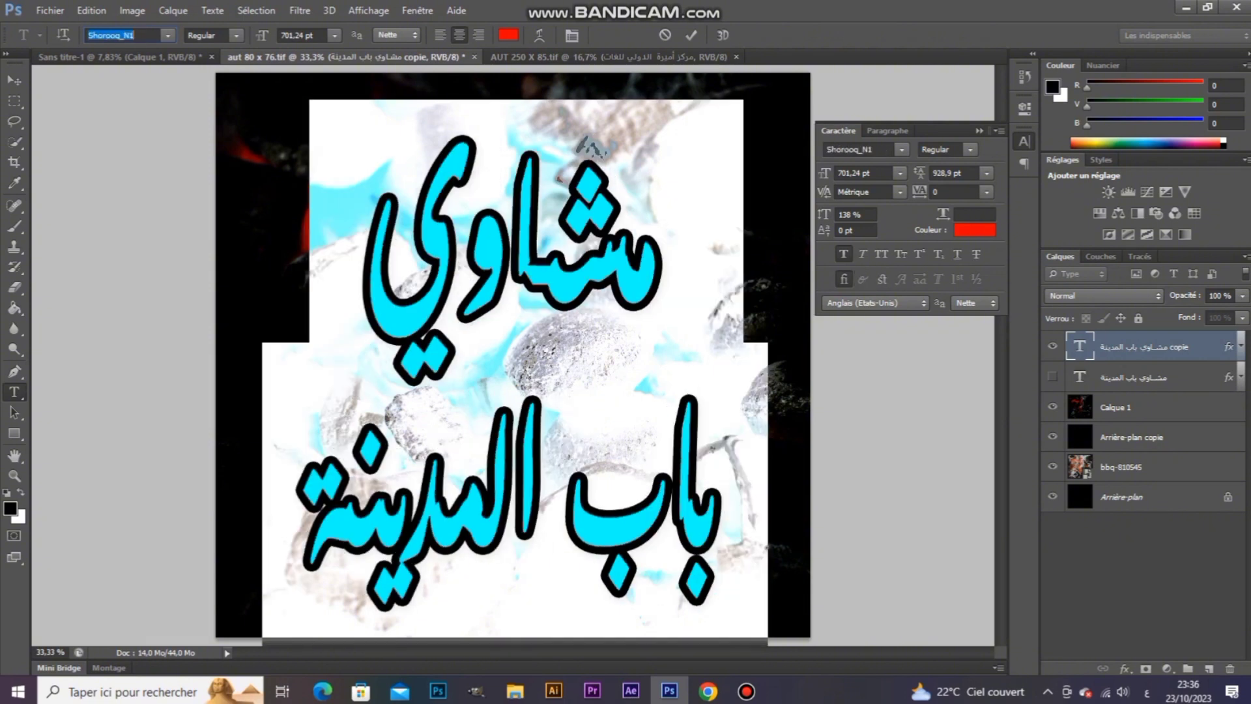
key("Down")
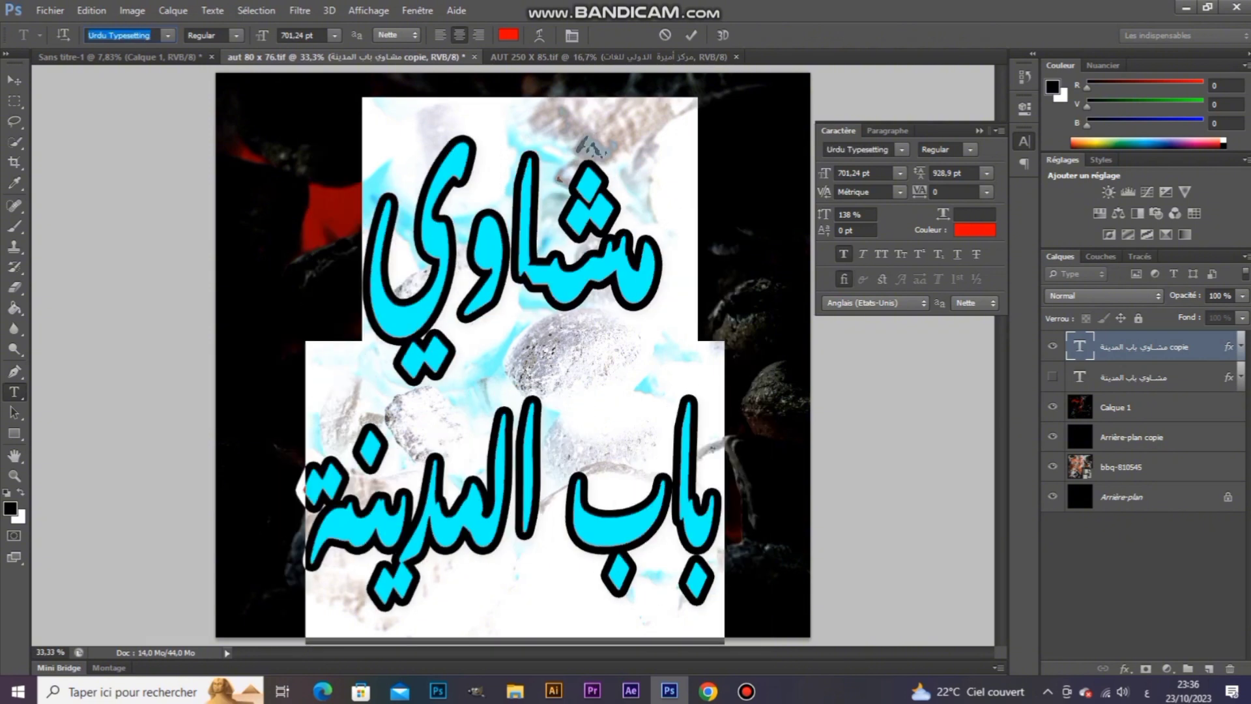
key("Down")
key("Down")
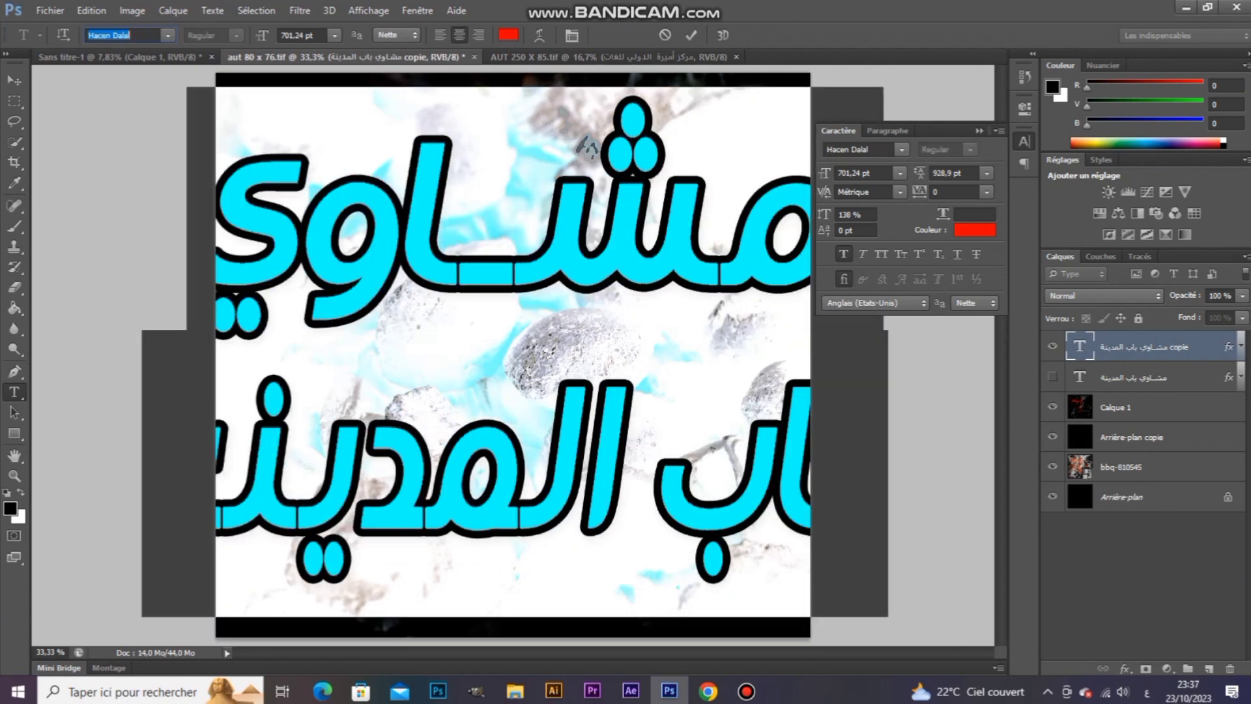
key("Down")
key("Down")
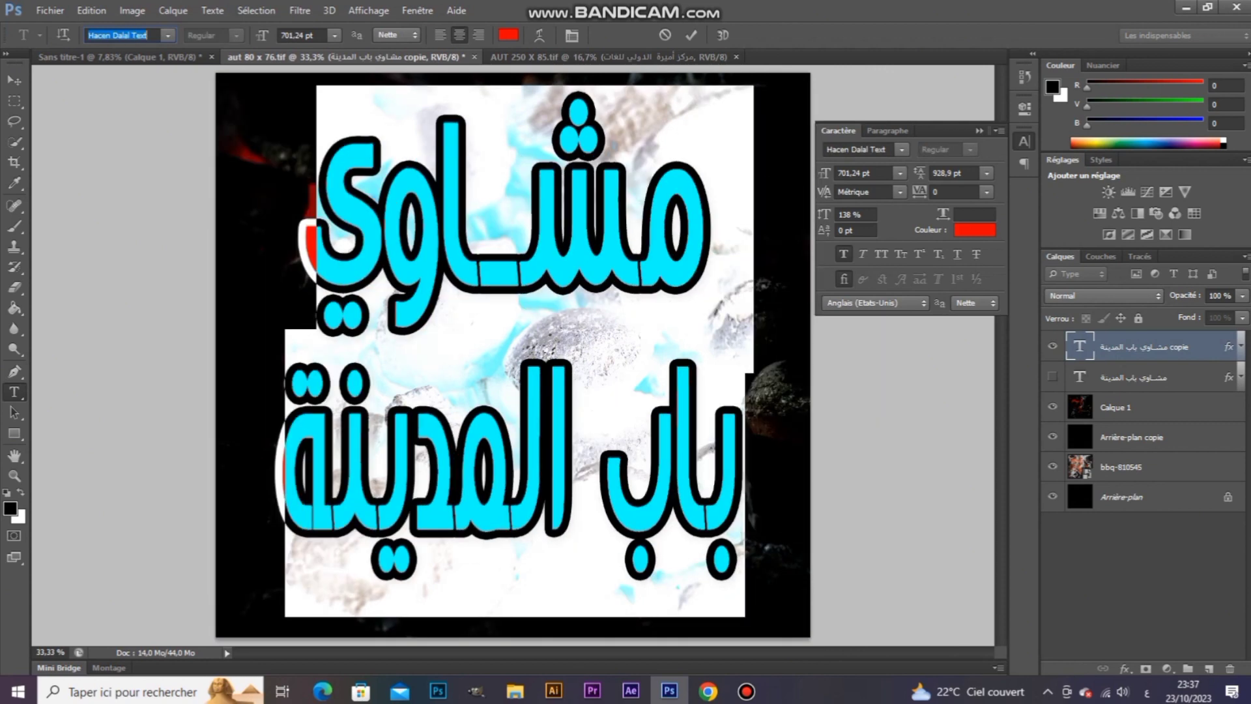
key("Down")
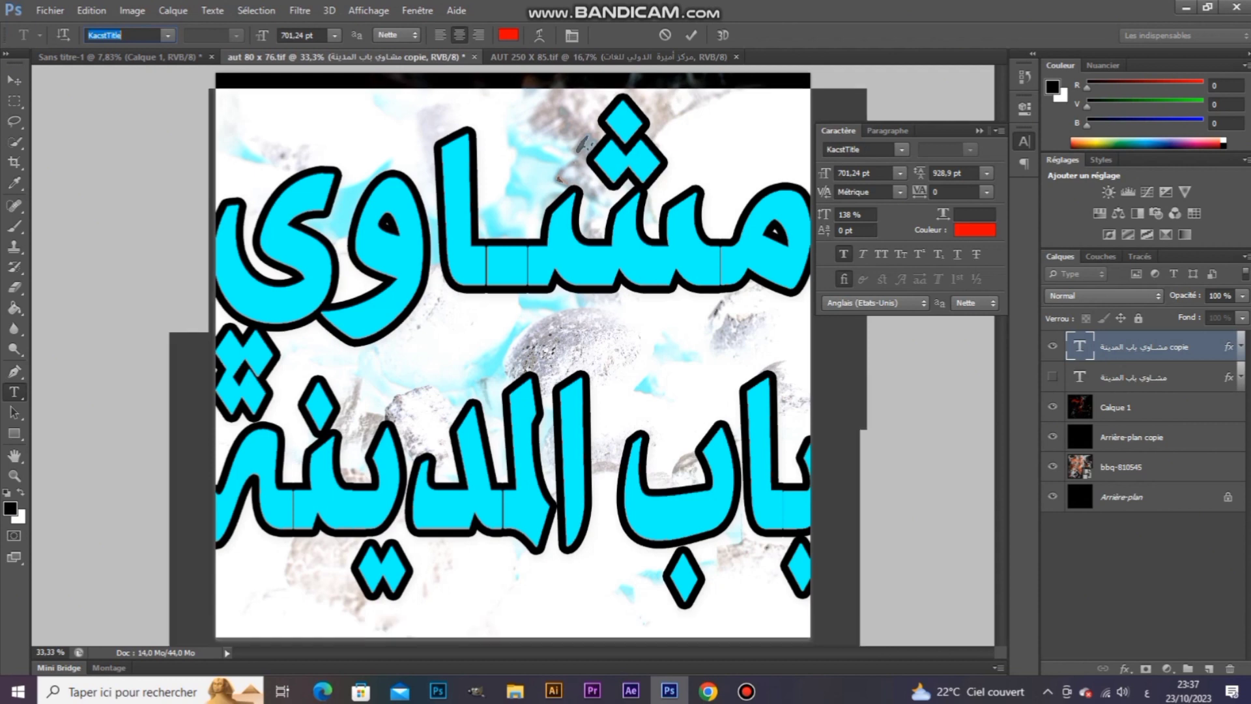
key("Up")
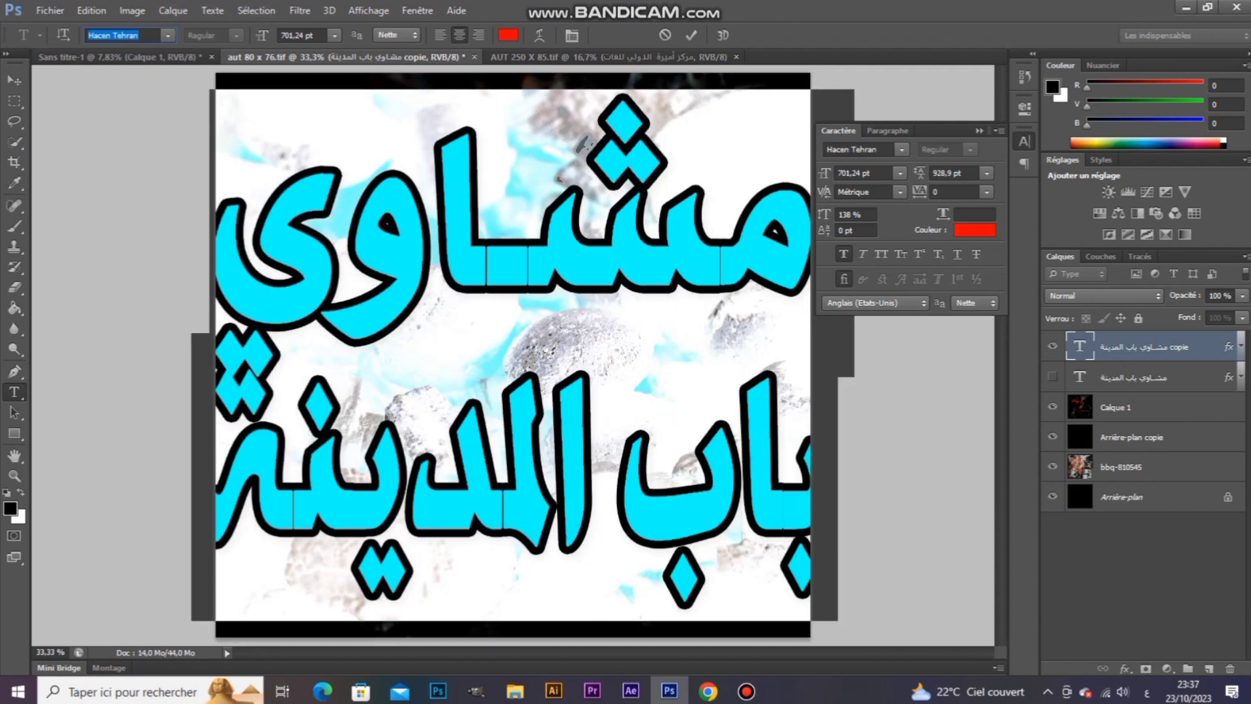
Step: Try a letter tracking of -40 on the red Hacen Tehran title
left_click(952, 191)
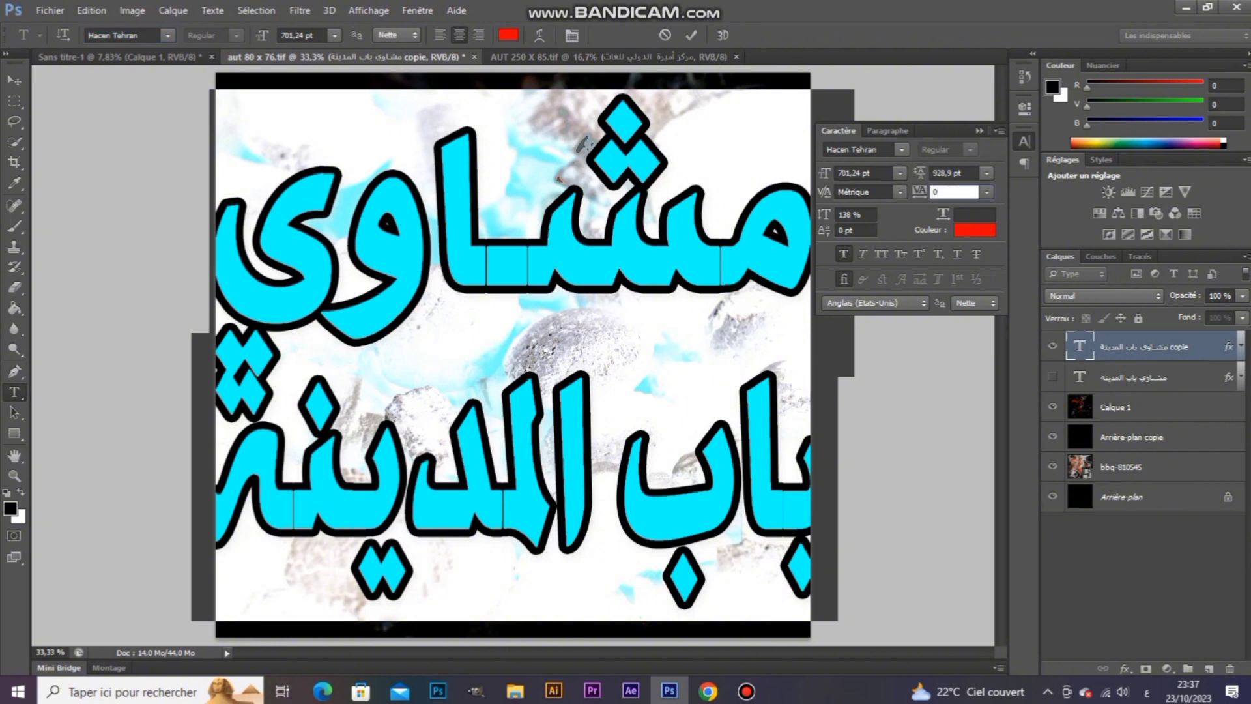
key("Down")
type("-40")
key("Return")
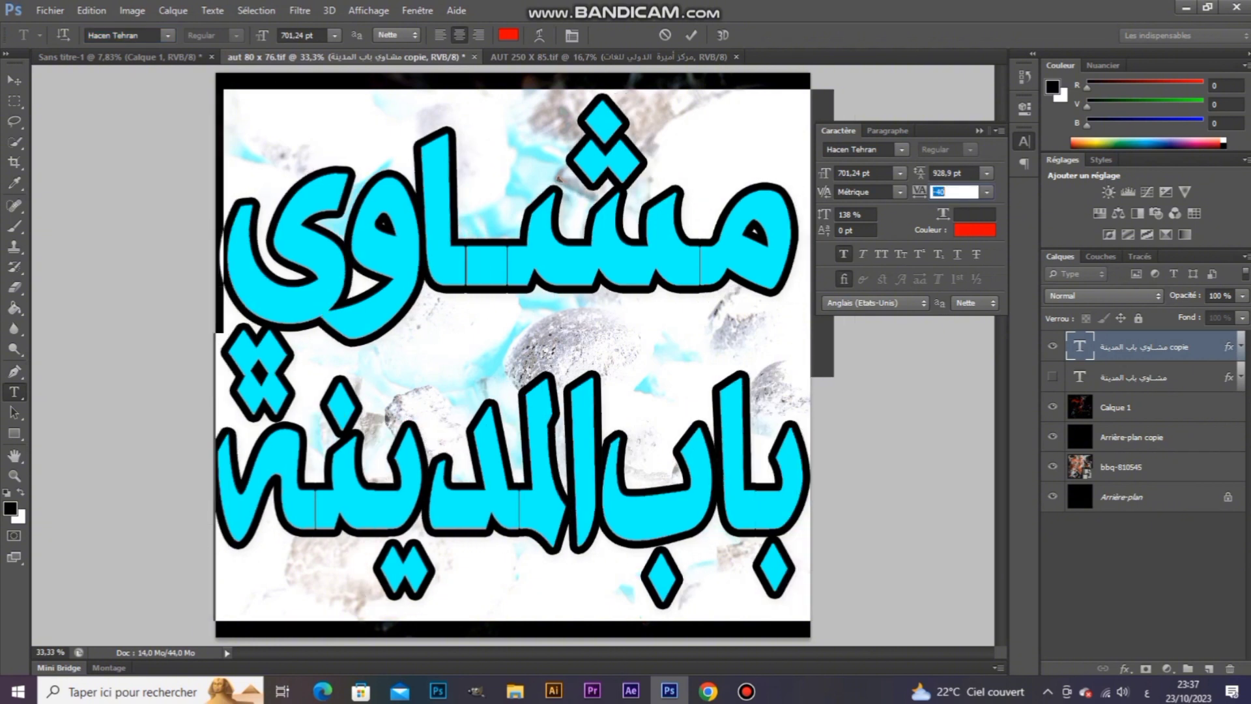
Step: Set the red title's letter tracking to 60 and commit the text edit
key("Up")
key("Up")
key("Up")
key("Up")
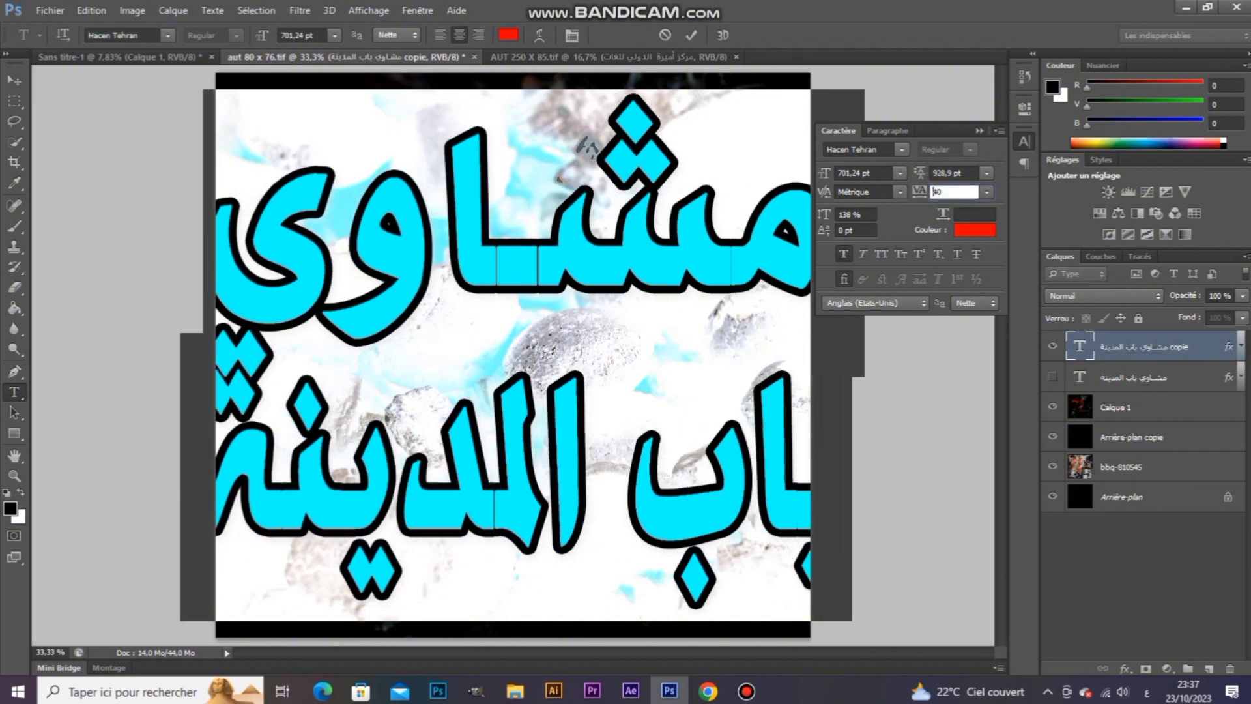
type("60")
key("Return")
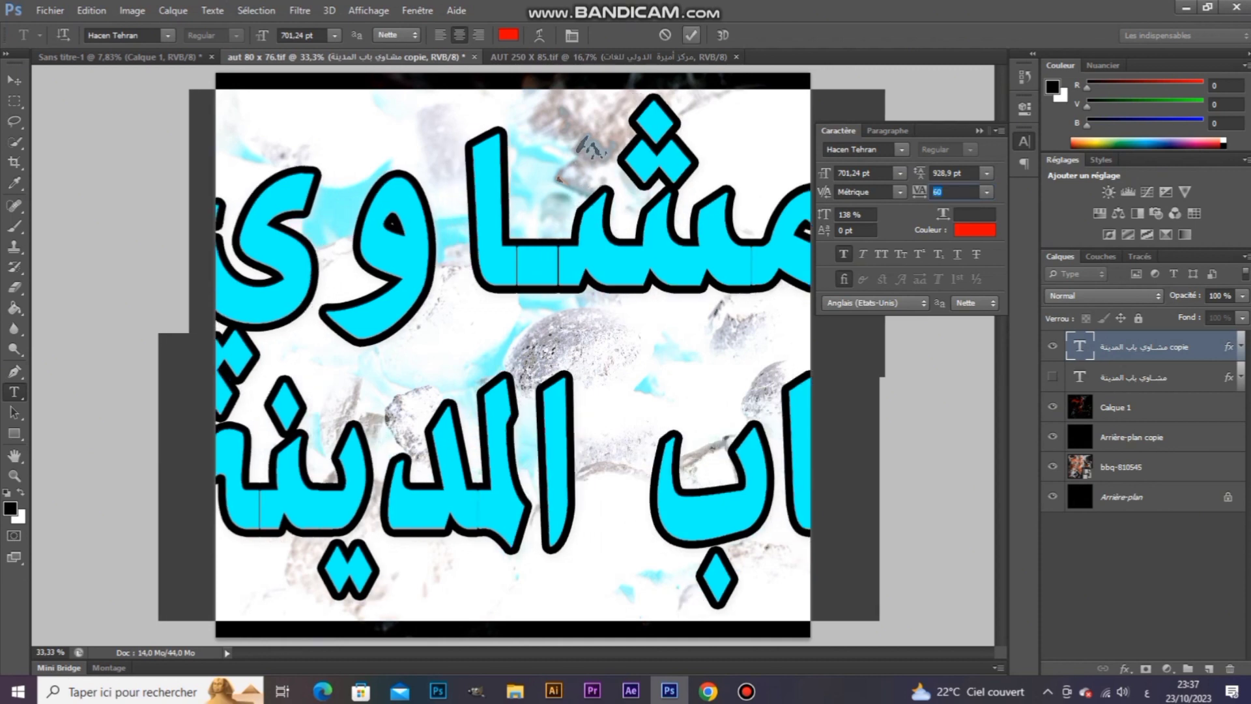
left_click(691, 35)
key("v")
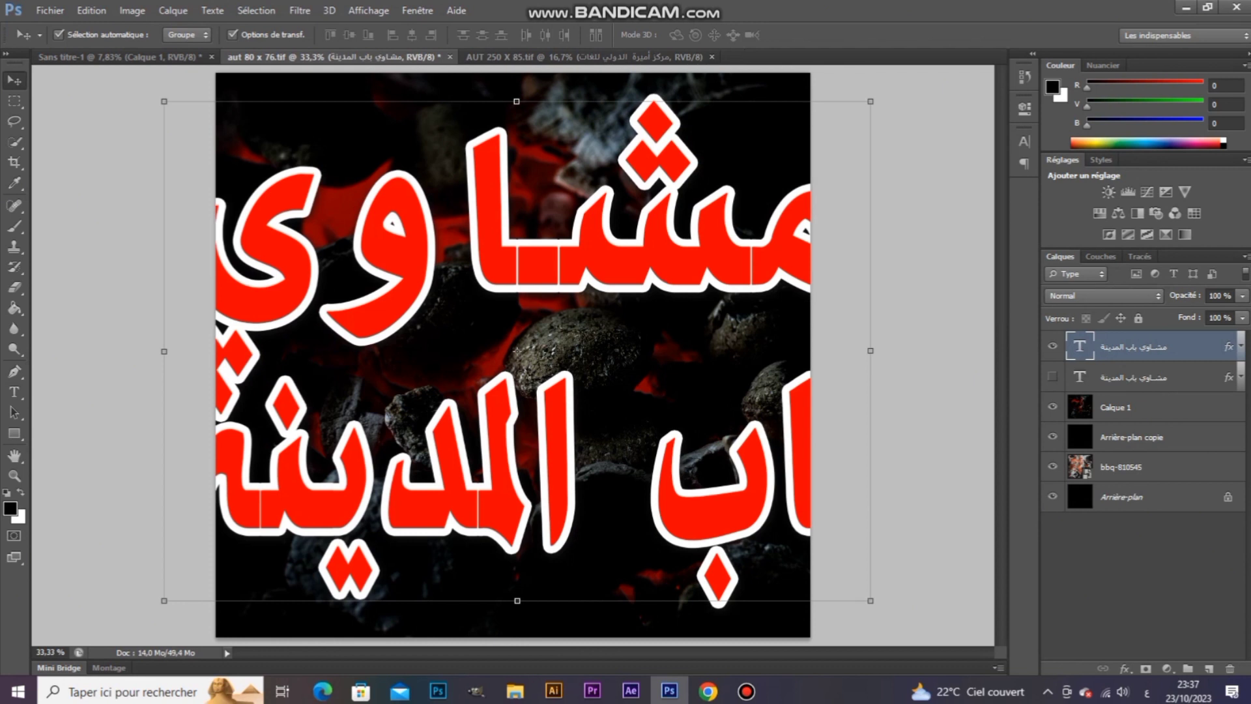
Step: Narrow the red title to about 76% of its width so both lines fit inside the canvas
key("ctrl+t")
left_click_drag(876, 355, 791, 355)
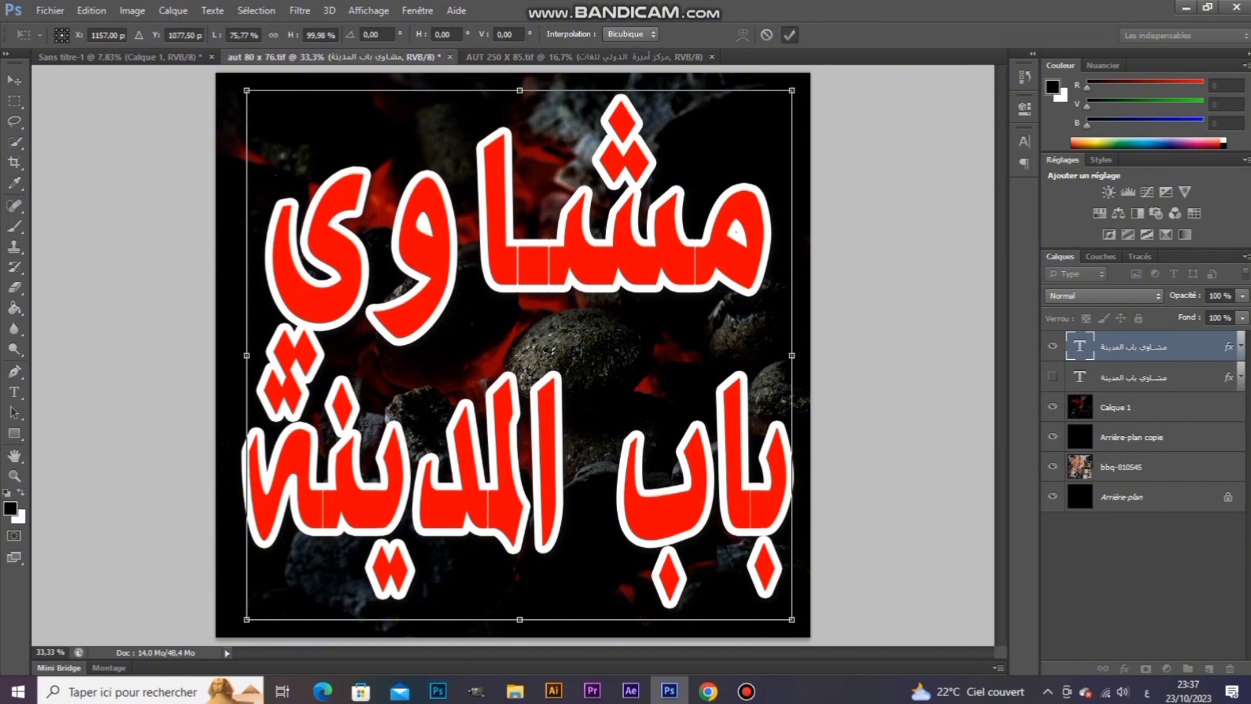
left_click(788, 35)
Step: Set the red title's vertical scale to 113%, turn off its faux bold and commit the text edit
double_click(1079, 346)
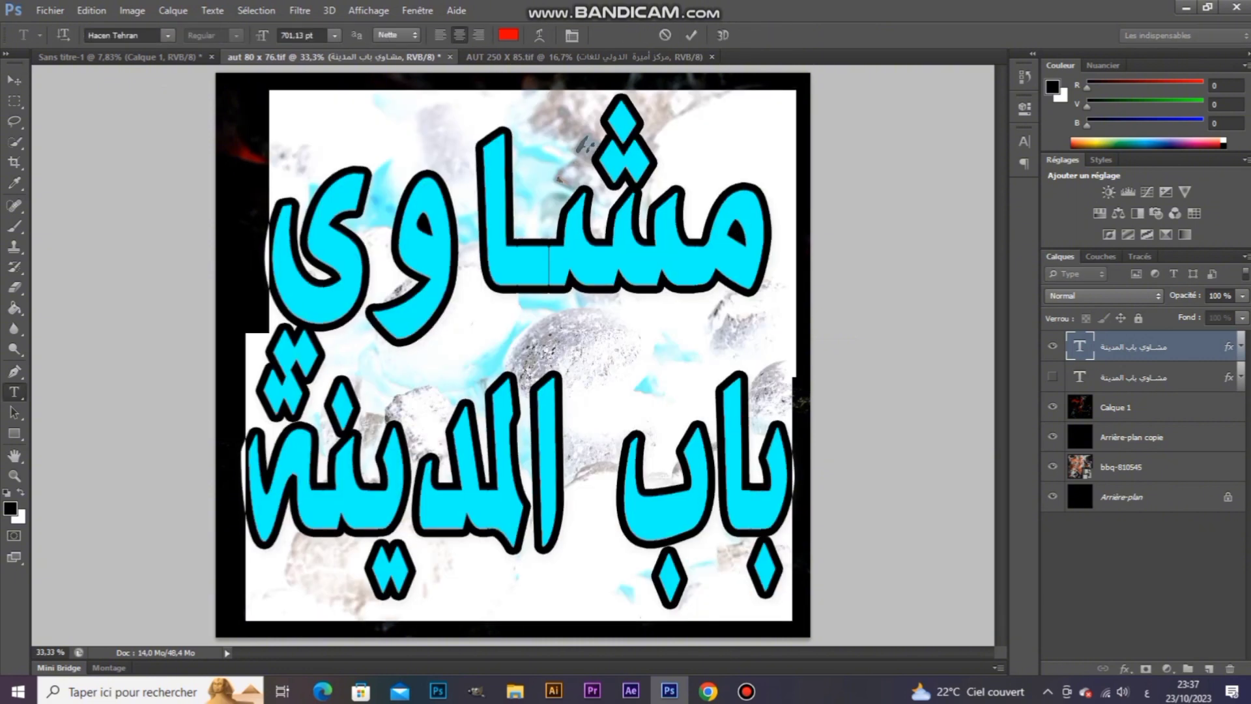
key("ctrl+t")
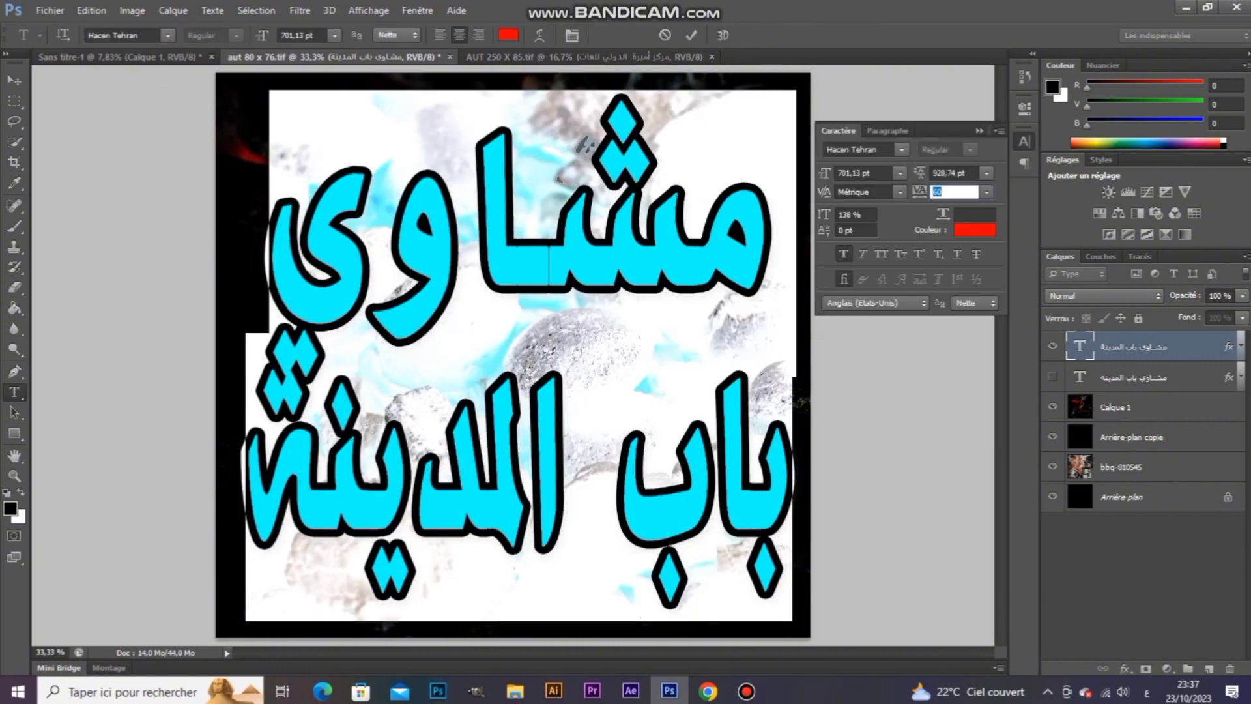
key("Tab")
type("113")
key("Return")
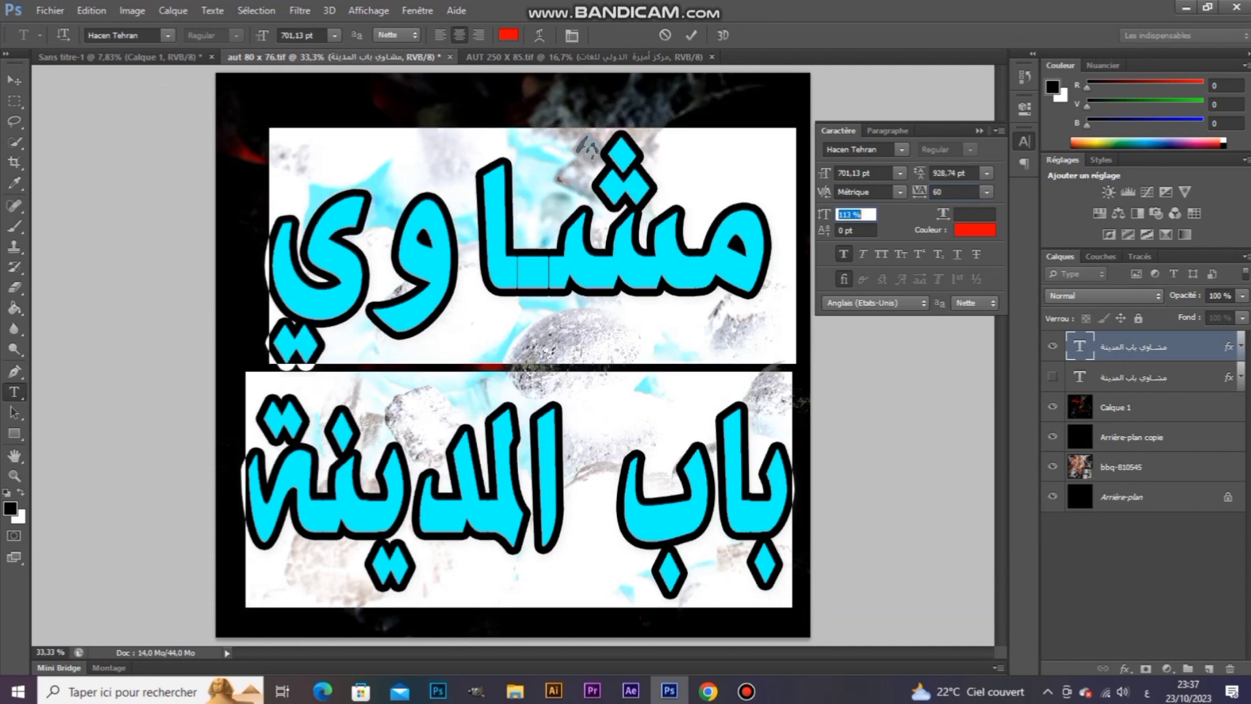
key("shift+Tab")
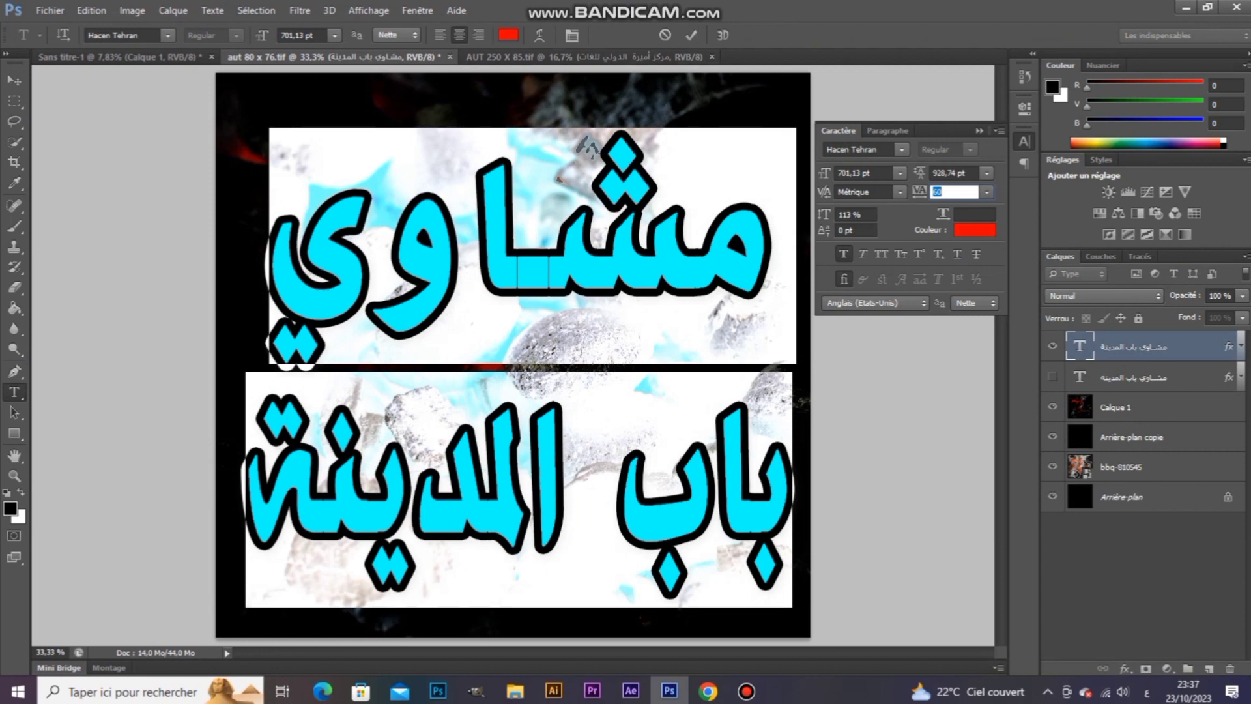
left_click(843, 254)
left_click(690, 36)
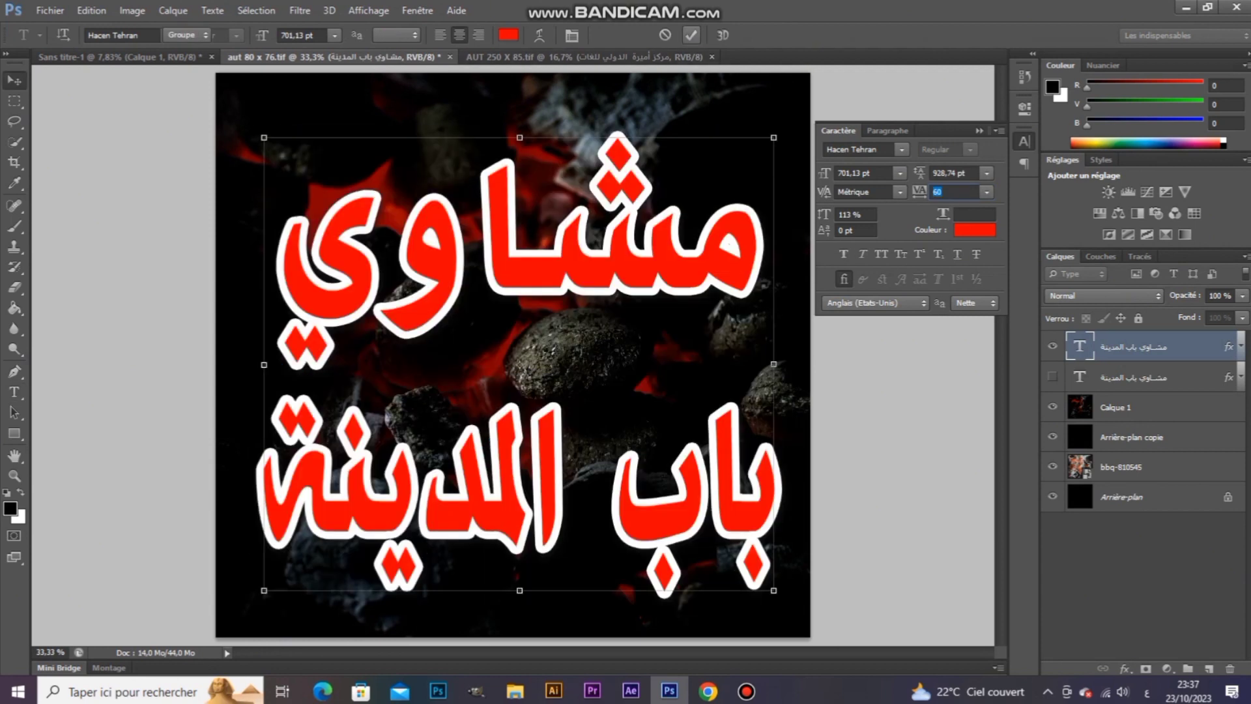
key("v")
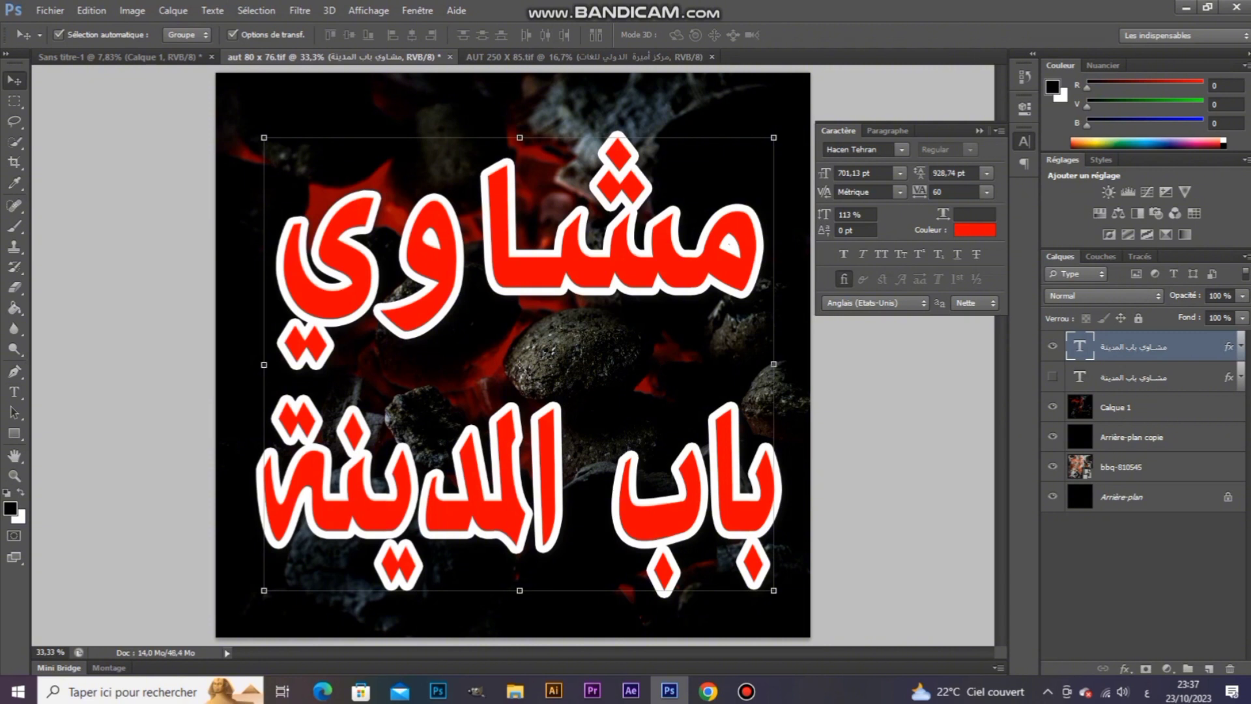
Step: Transform the red title to a slightly narrower block and move it higher on the canvas, leaving dark margins around it
key("ctrl+t")
left_click_drag(519, 129, 519, 112)
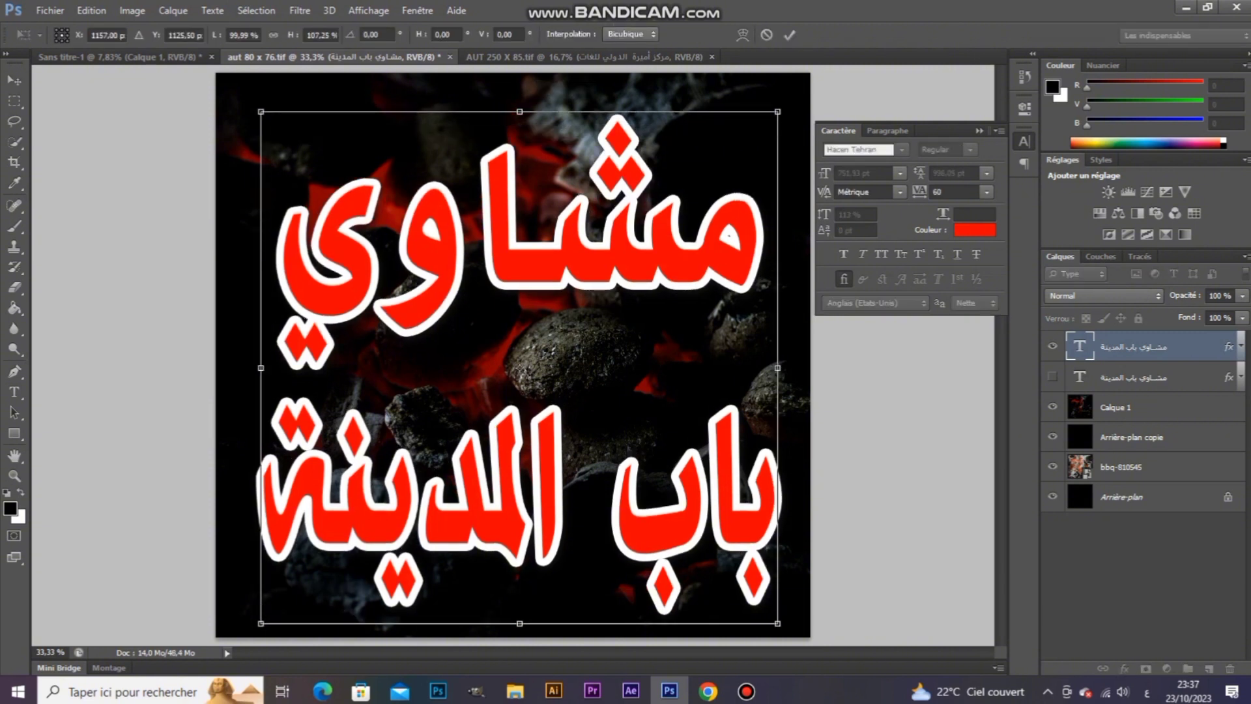
left_click_drag(778, 623, 755, 603)
left_click_drag(662, 519, 658, 461)
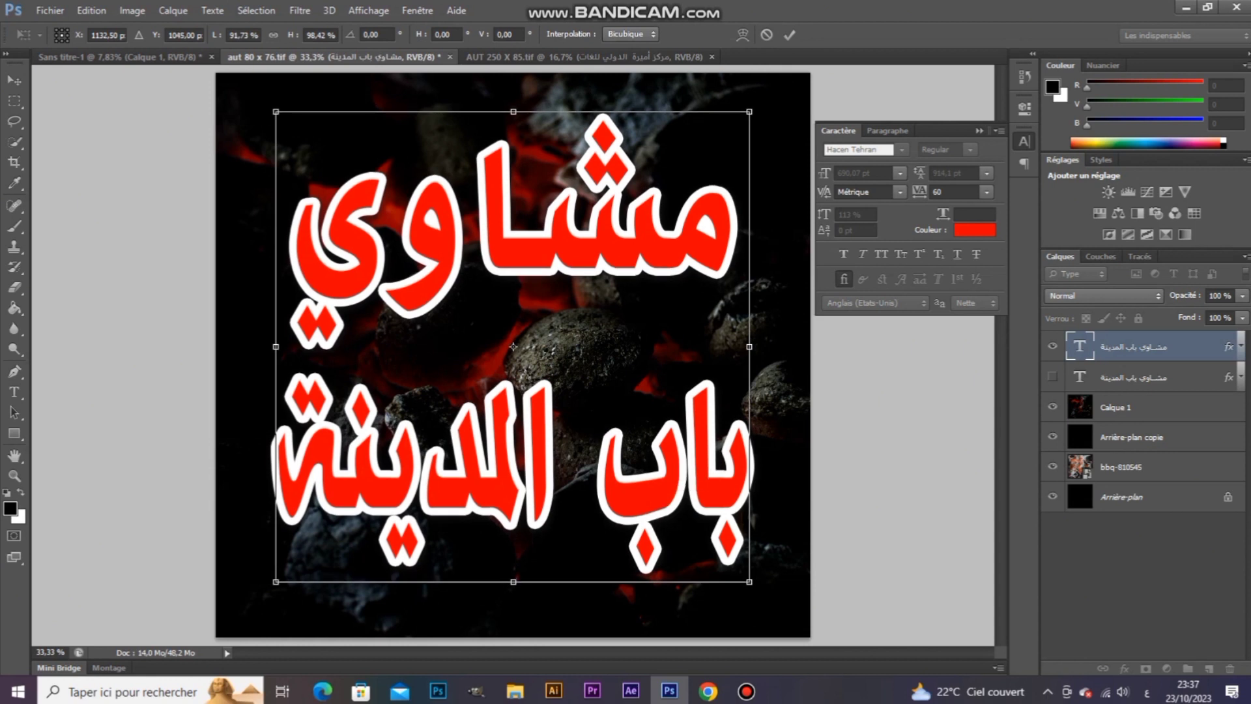
mouse_move(749, 581)
left_mouse_down()
mouse_move(757, 589)
mouse_move(752, 571)
left_mouse_up()
key("Return")
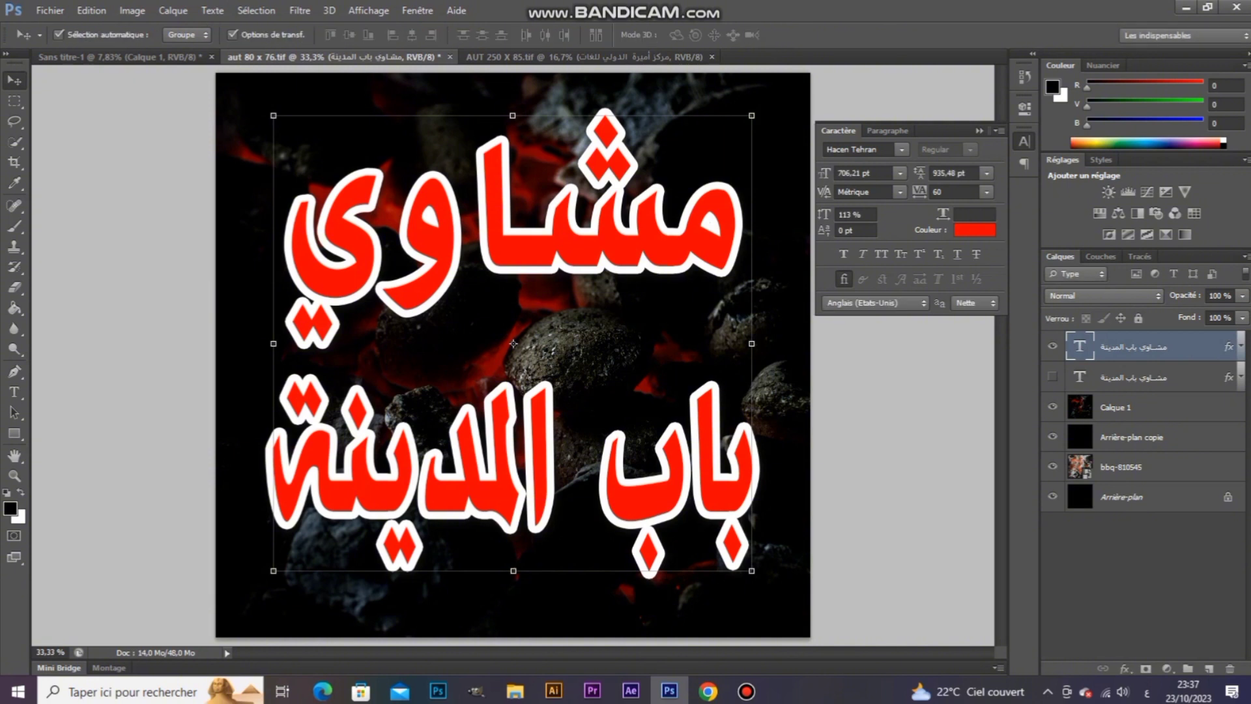
Step: Increase the red title's leading to 963.48 pt and commit the text edit
left_click_drag(918, 173, 922, 172)
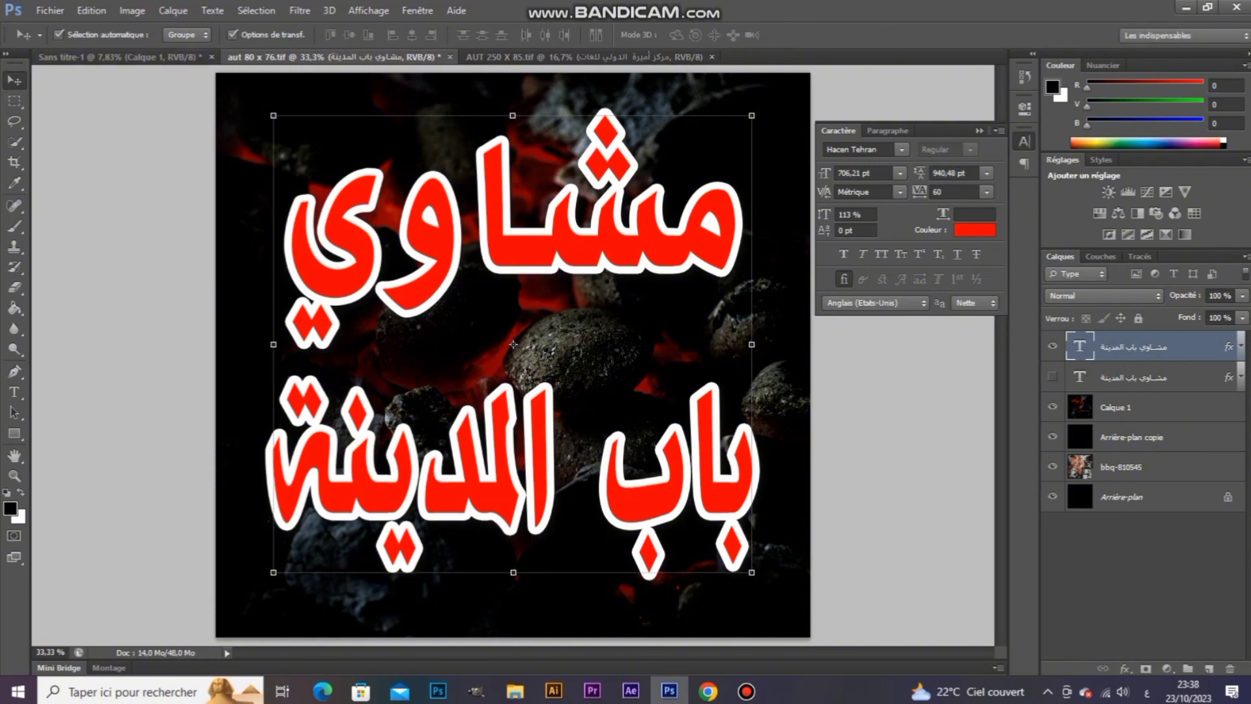
double_click(1078, 346)
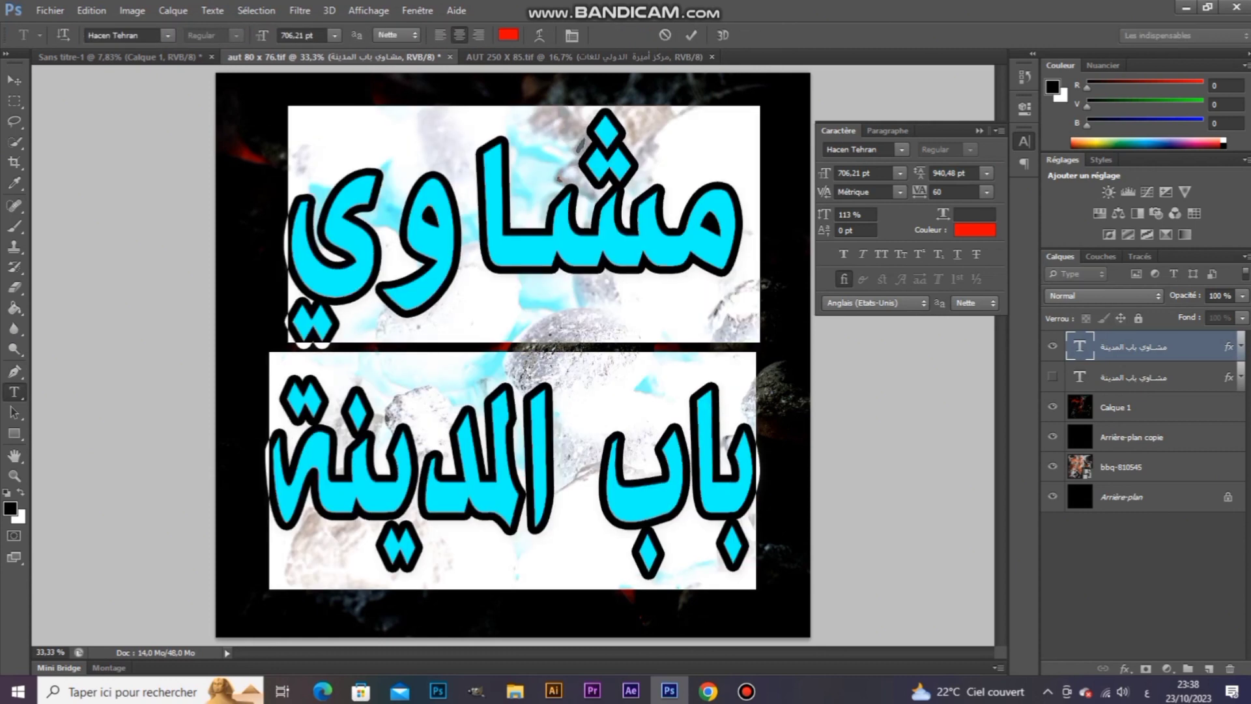
left_click_drag(918, 173, 927, 173)
key("Up")
key("Up")
key("Up")
key("Up")
key("Up")
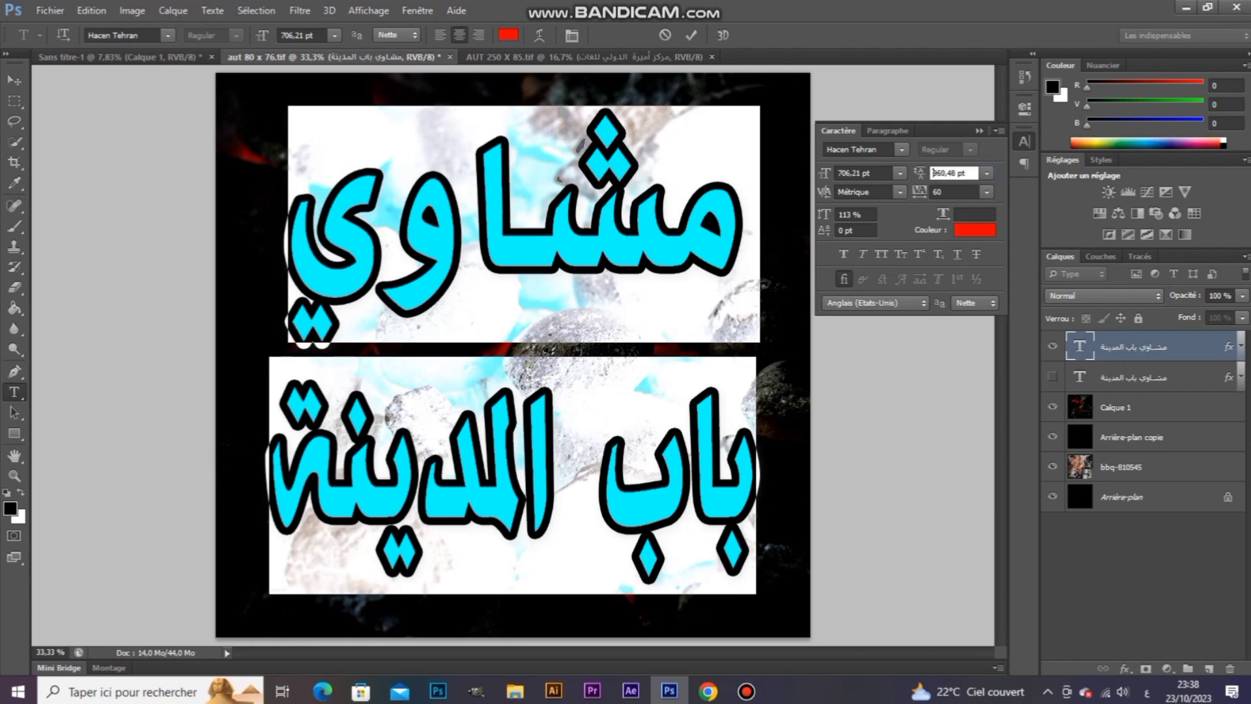
key("Return")
left_click(690, 35)
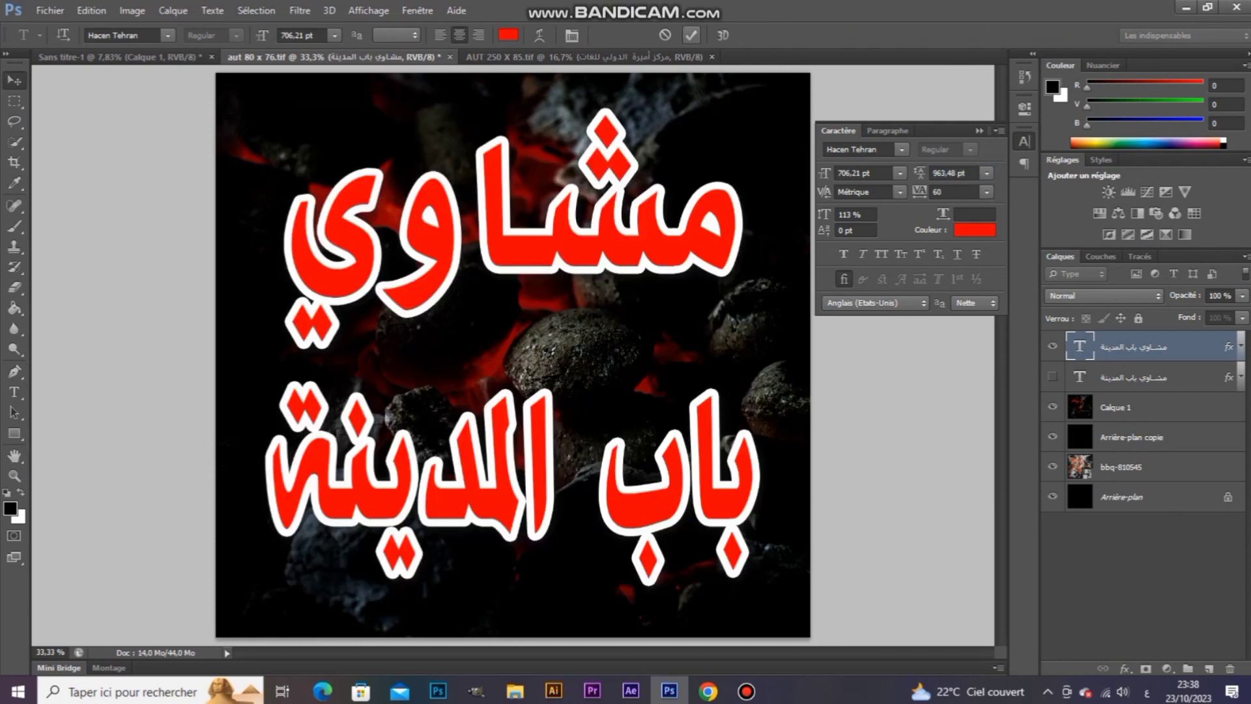
Step: Nudge the red title slightly upward, collapse the character settings and save the 80 x 76 document
key("v")
key("Up")
key("Up")
key("Up")
key("Up")
key("Up")
key("Up")
key("Up")
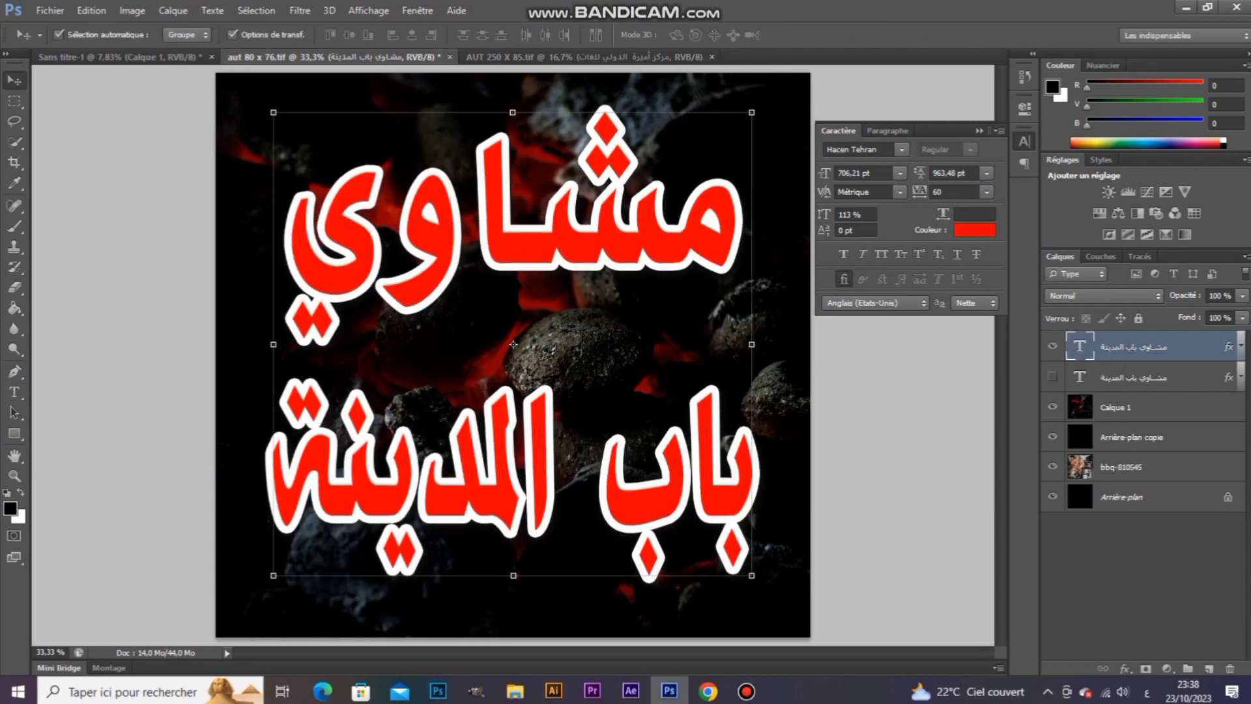
left_click(979, 131)
key("ctrl+s")
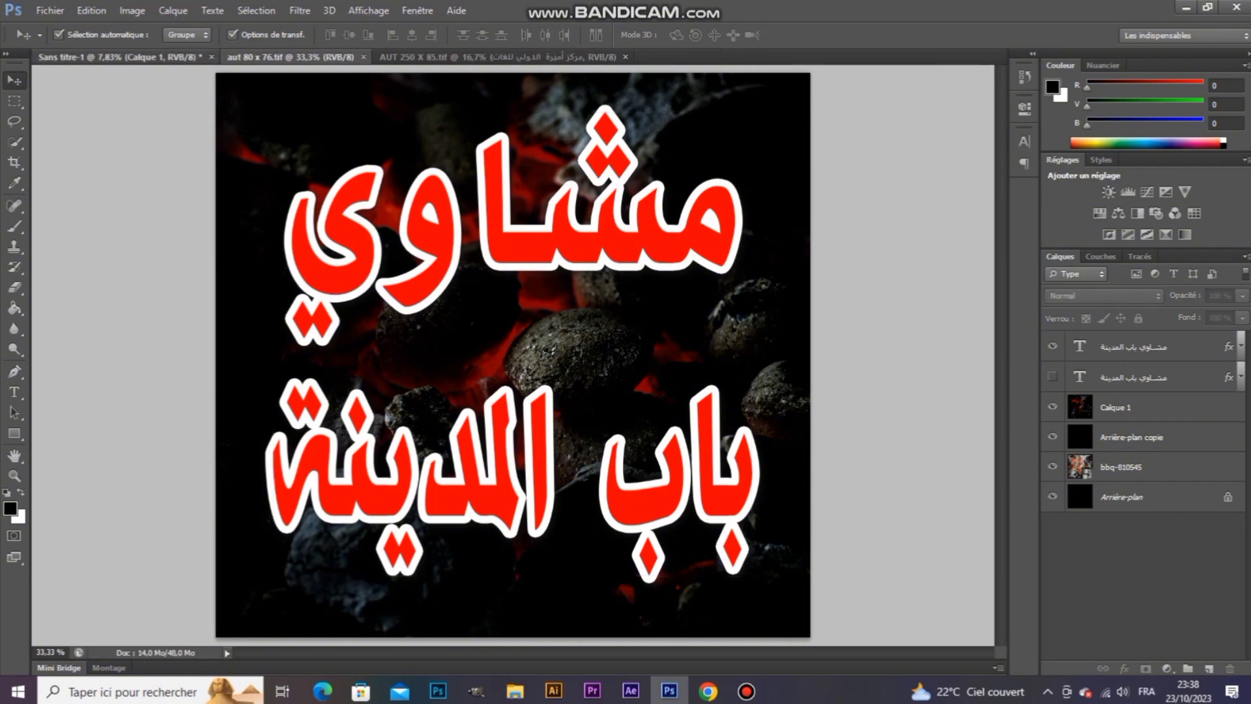
Step: Switch to the untitled document and browse the food photos in the Téléchargements folder of the file explorer
left_click(120, 56)
key("ctrl+plus")
key("ctrl+plus")
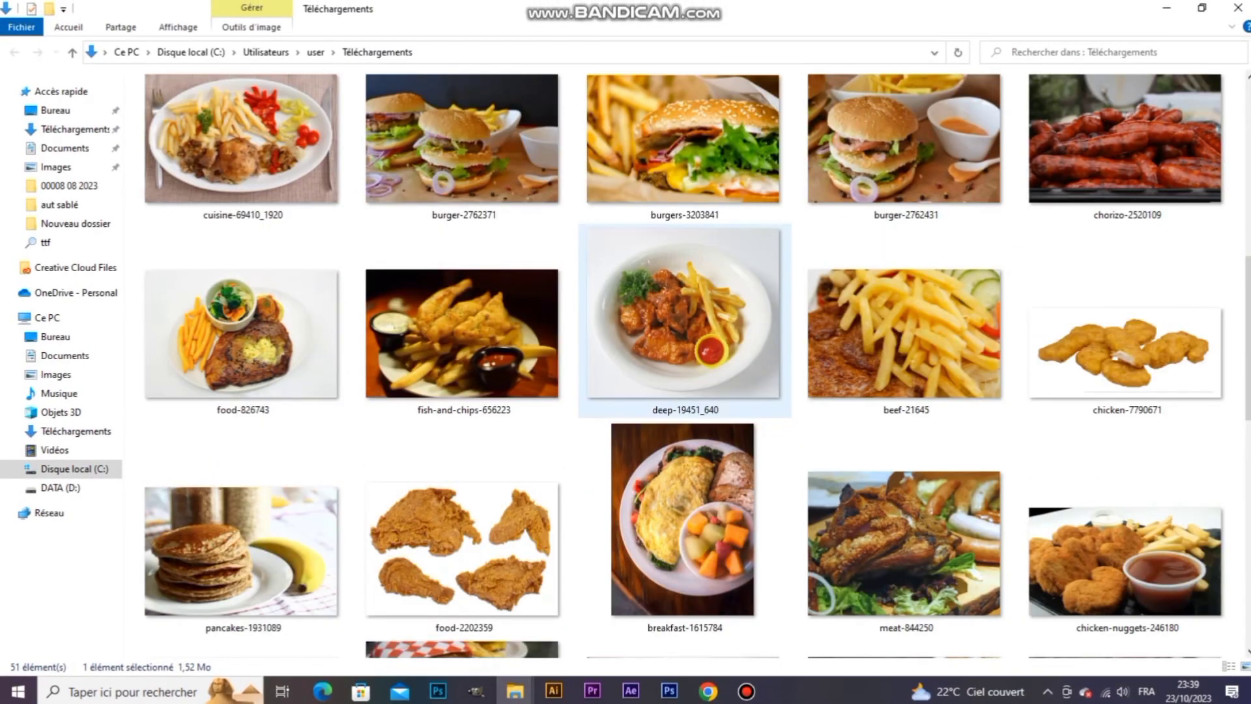
scroll(684, 293, "down", 7)
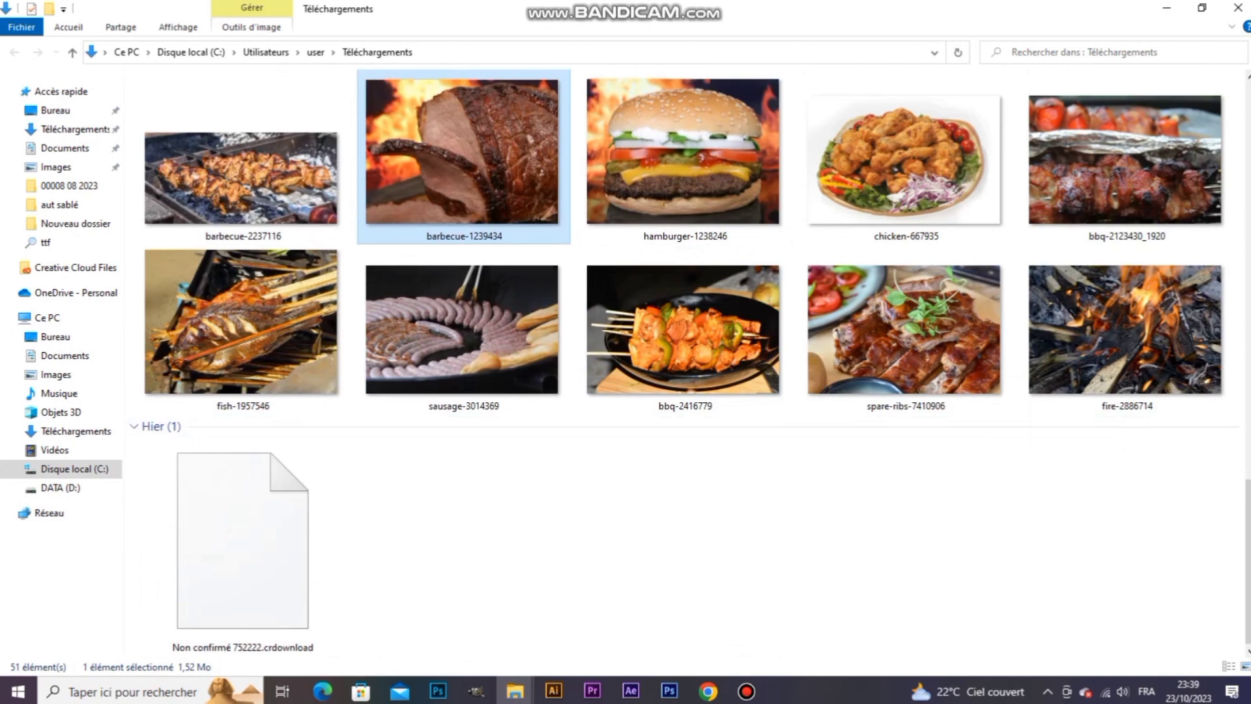
left_click(746, 691)
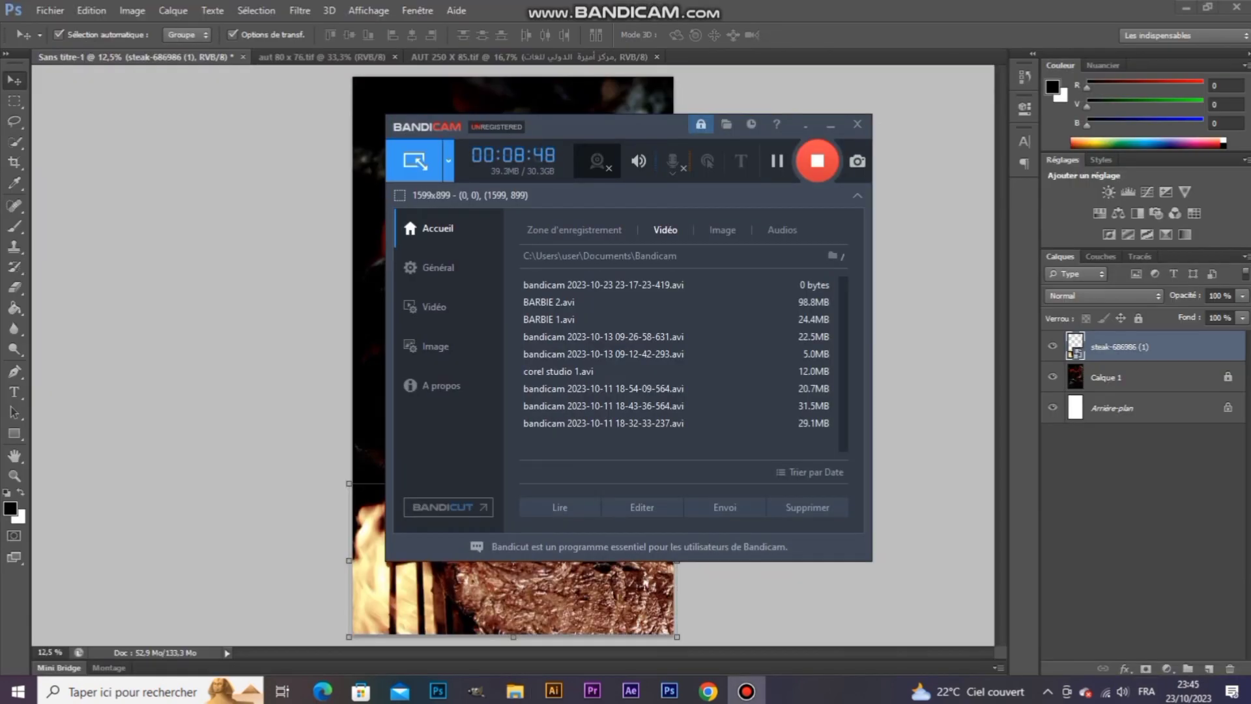
left_click(830, 124)
Step: Add a layer mask to the steak photo and paint its upper edge black with a soft 1753 px brush to blend it into the charcoal
left_click(1145, 668)
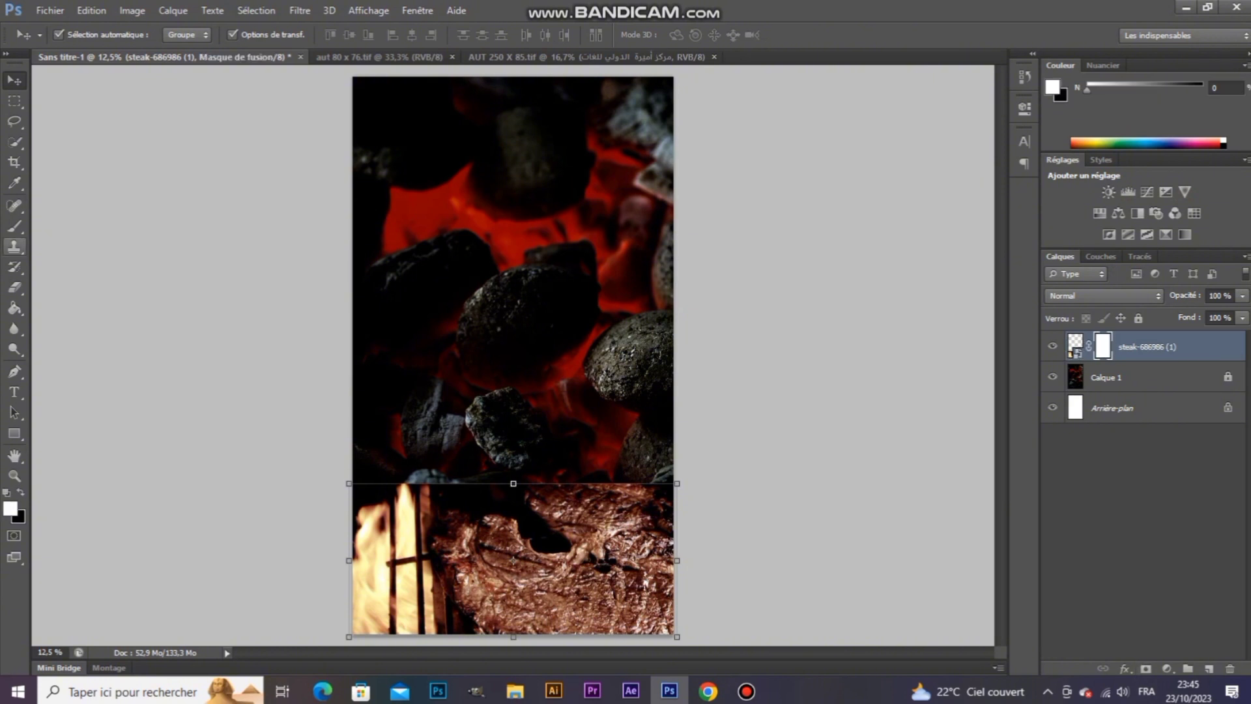
key("b")
key("x")
right_click(641, 284)
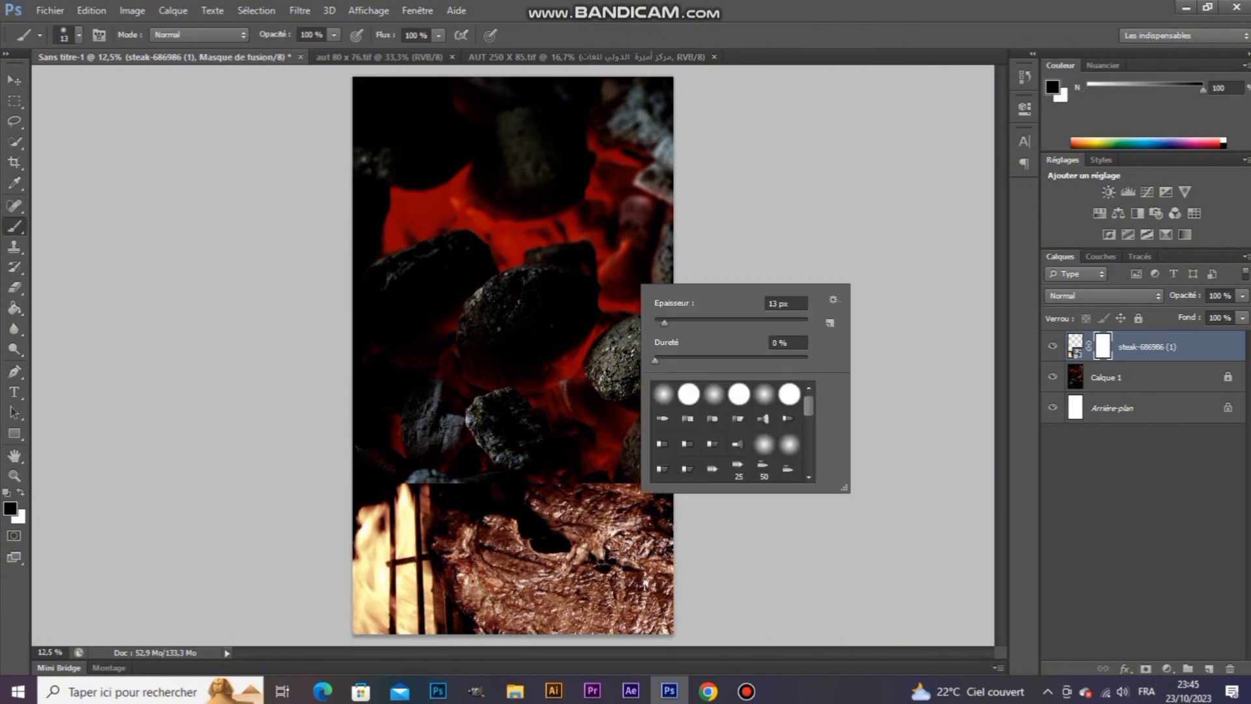
left_click_drag(664, 322, 795, 321)
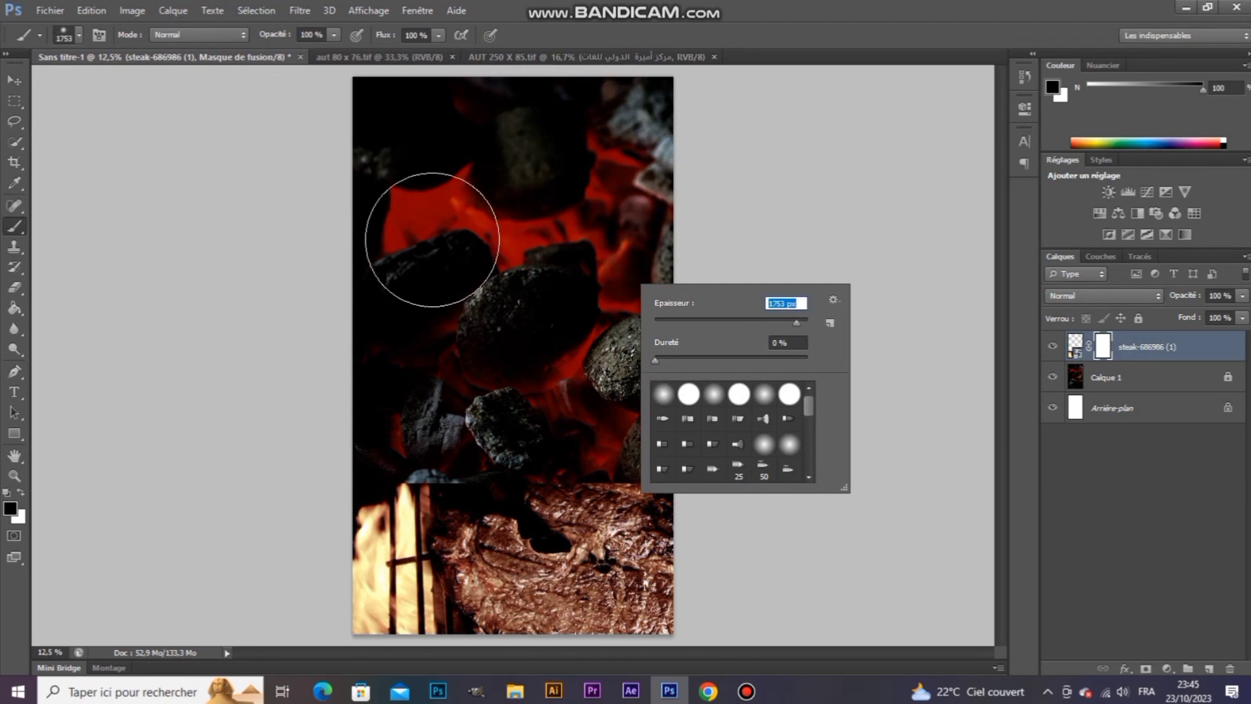
left_click(433, 240)
mouse_move(694, 314)
left_mouse_down()
mouse_move(655, 362)
mouse_move(671, 411)
mouse_move(492, 418)
mouse_move(678, 412)
mouse_move(557, 415)
mouse_move(279, 474)
mouse_move(523, 445)
mouse_move(409, 468)
mouse_move(422, 451)
mouse_move(546, 428)
mouse_move(699, 415)
mouse_move(707, 464)
mouse_move(705, 436)
mouse_move(399, 325)
mouse_move(335, 455)
mouse_move(347, 429)
mouse_move(314, 464)
mouse_move(330, 431)
mouse_move(371, 385)
left_mouse_up()
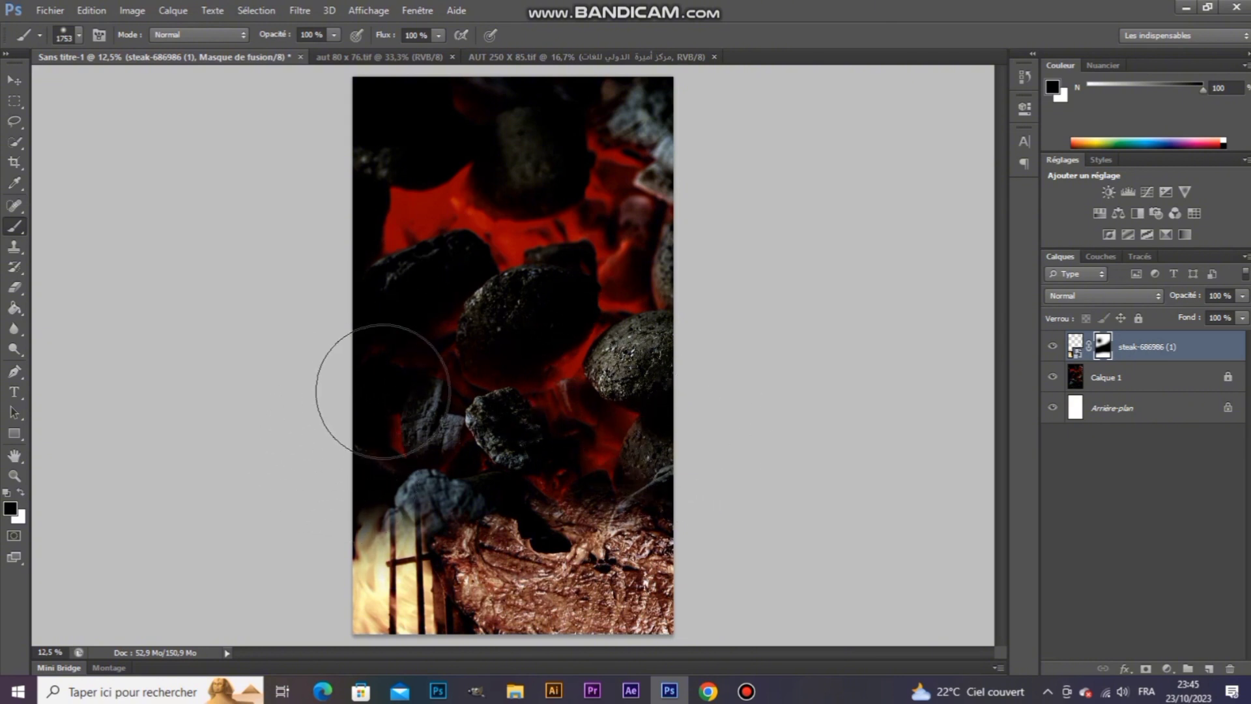
Step: Restore parts of the masked steak and flames with a soft 825 px eraser at 0% hardness, then deselect the layer
key("e")
right_click(582, 414)
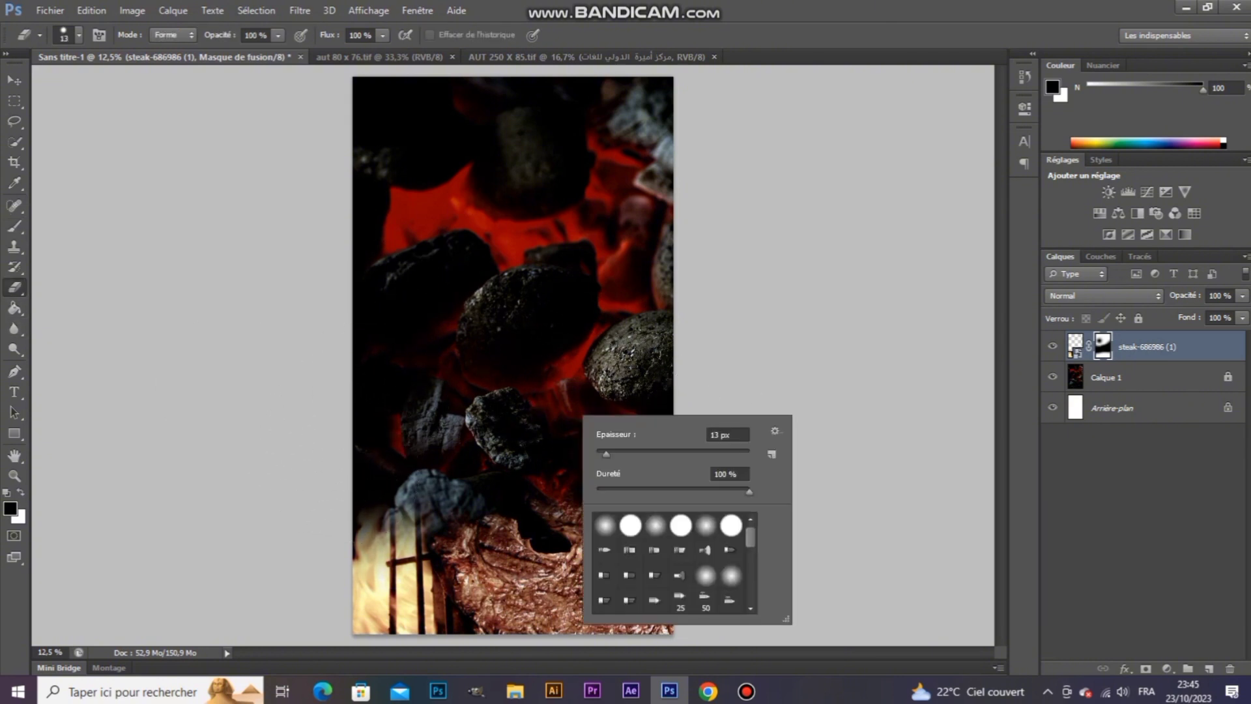
left_click(604, 525)
left_click_drag(727, 453, 734, 453)
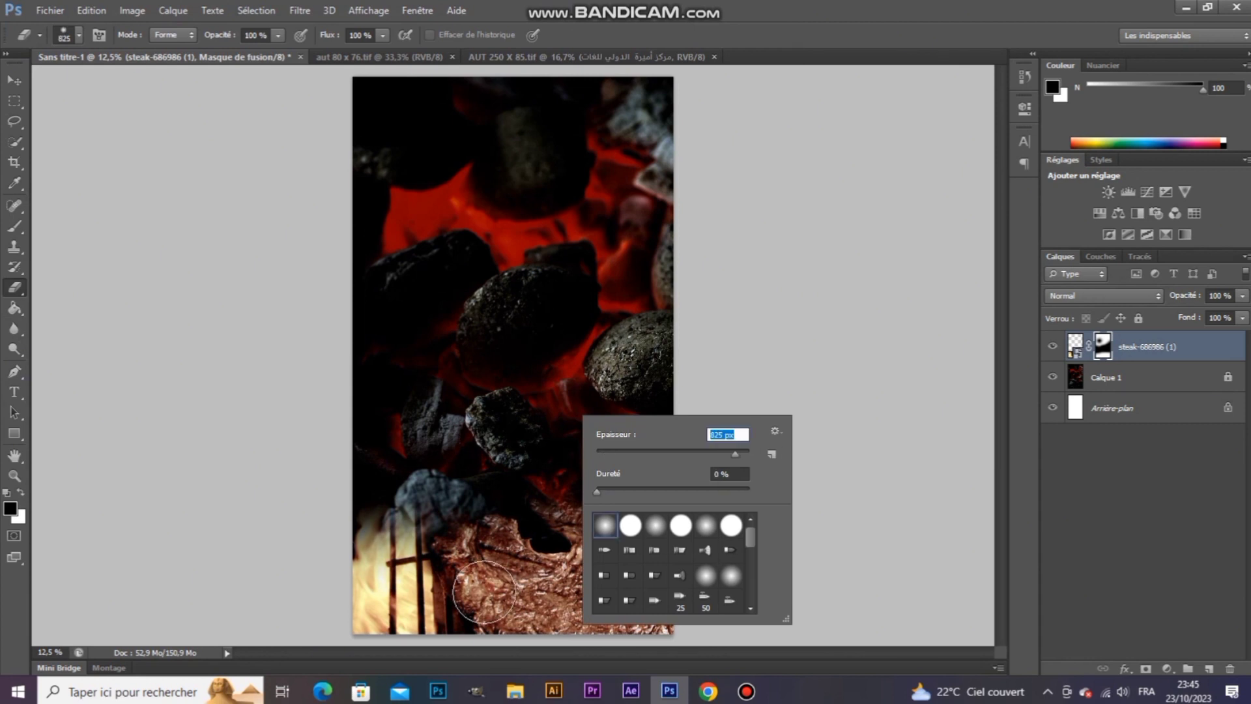
left_click(484, 571)
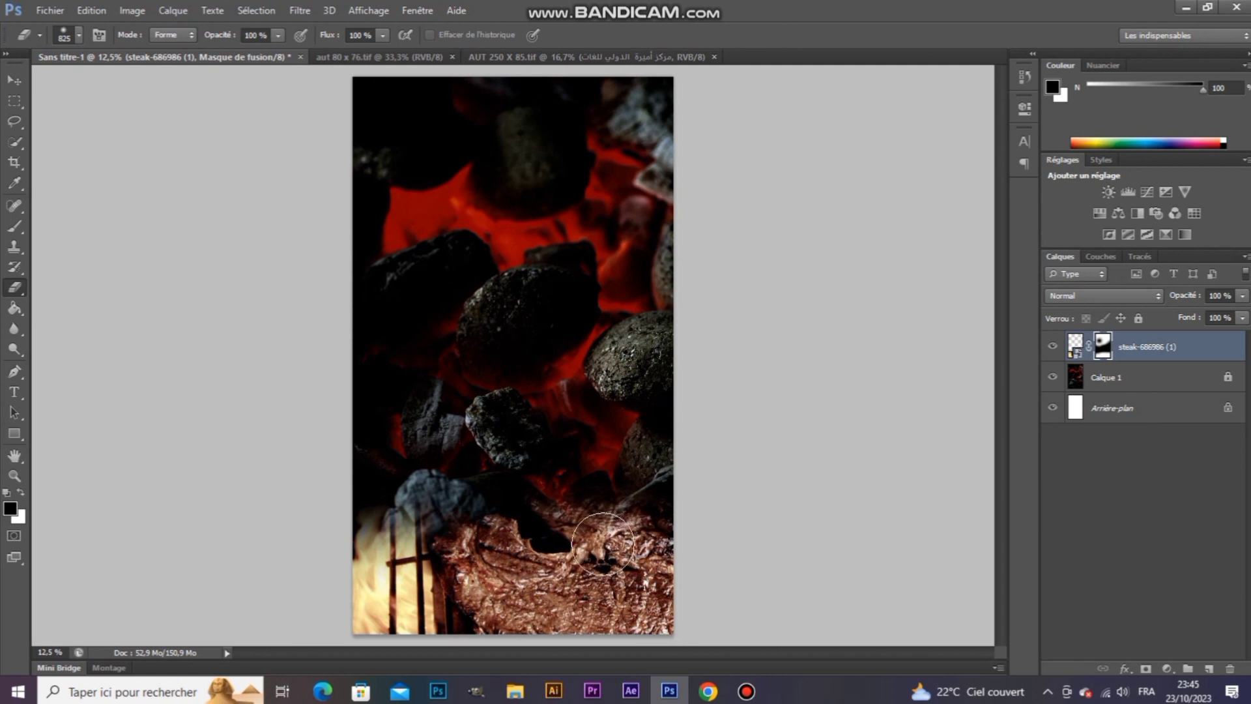
mouse_move(602, 544)
left_mouse_down()
mouse_move(629, 534)
mouse_move(570, 540)
mouse_move(550, 560)
mouse_move(515, 557)
mouse_move(541, 538)
mouse_move(519, 536)
mouse_move(489, 560)
left_mouse_up()
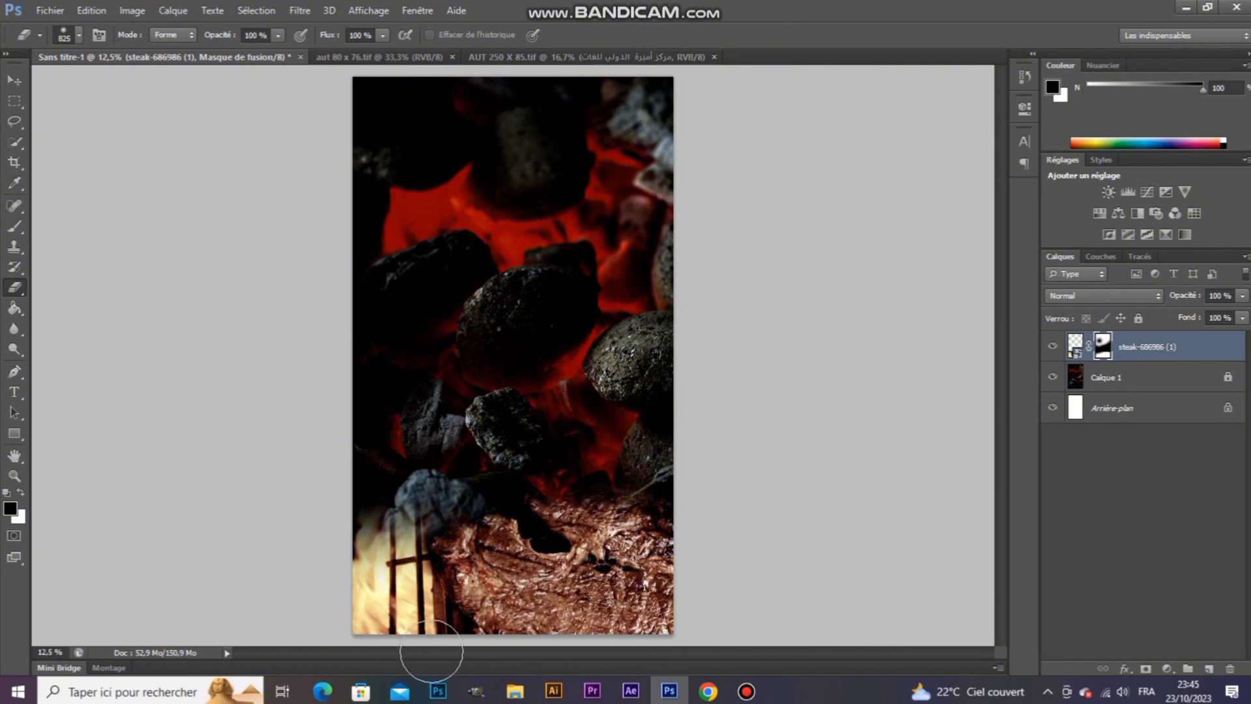
mouse_move(365, 601)
left_mouse_down()
mouse_move(331, 594)
mouse_move(410, 565)
mouse_move(382, 584)
left_mouse_up()
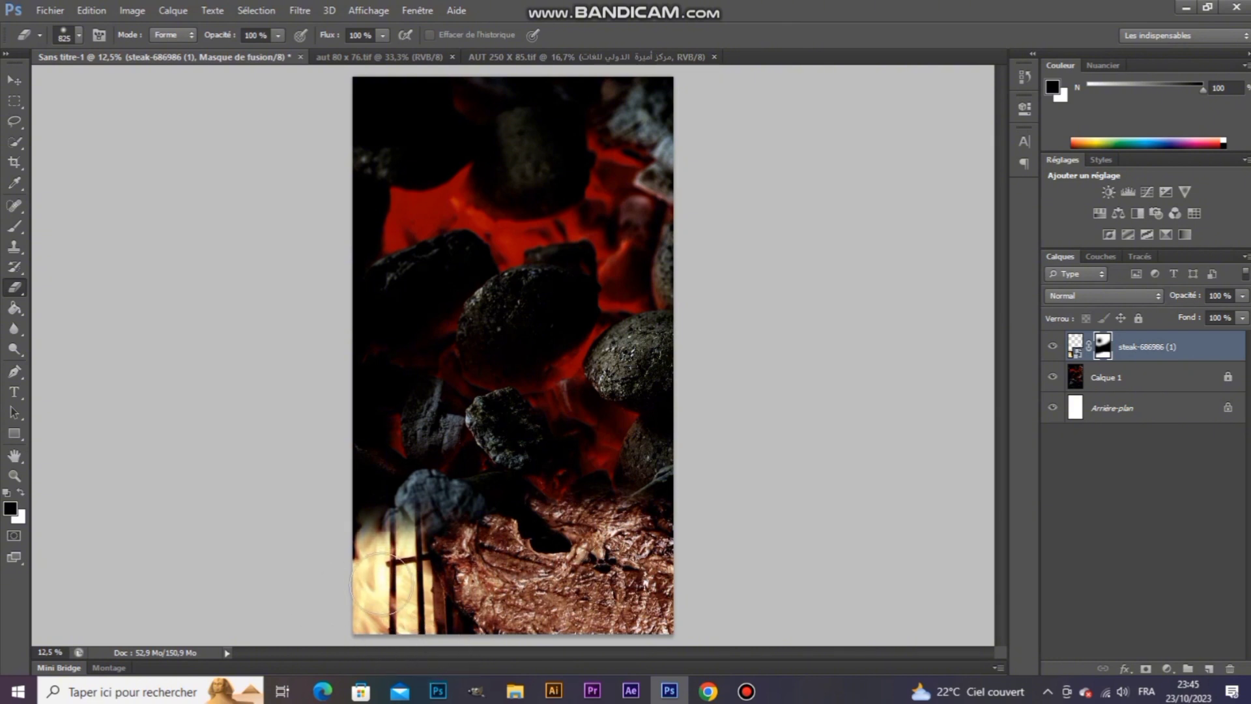
left_click(14, 79)
left_click(513, 355)
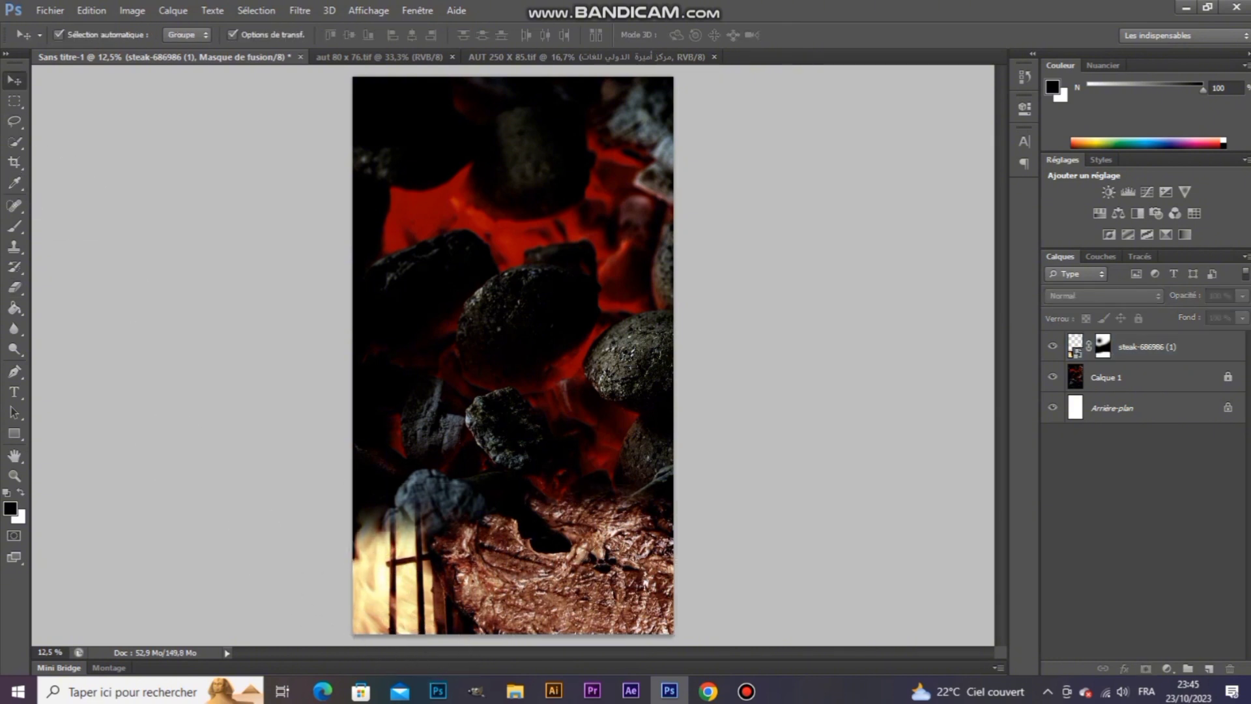
Step: Save the untitled banner in the maher folder as a TIFF named "bach 115 x 210", keeping the layers and default TIFF options
scroll(513, 355, "up", 4)
scroll(513, 355, "down", 5)
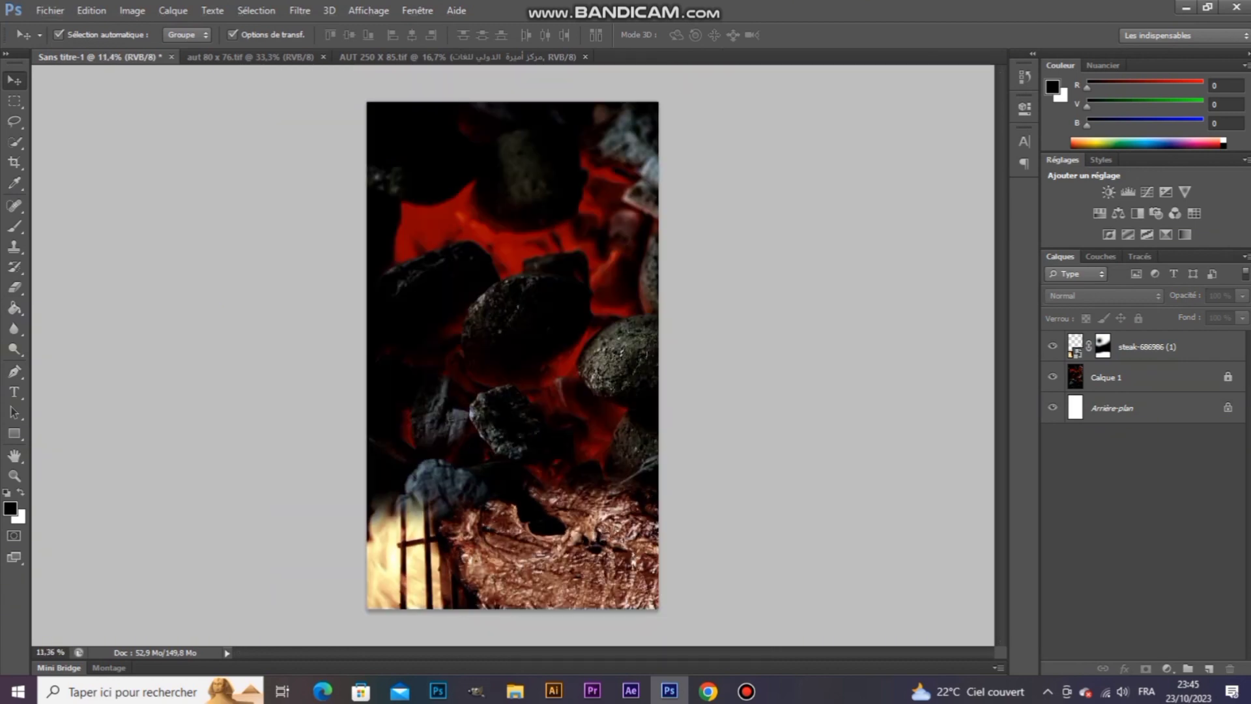
key("ctrl+s")
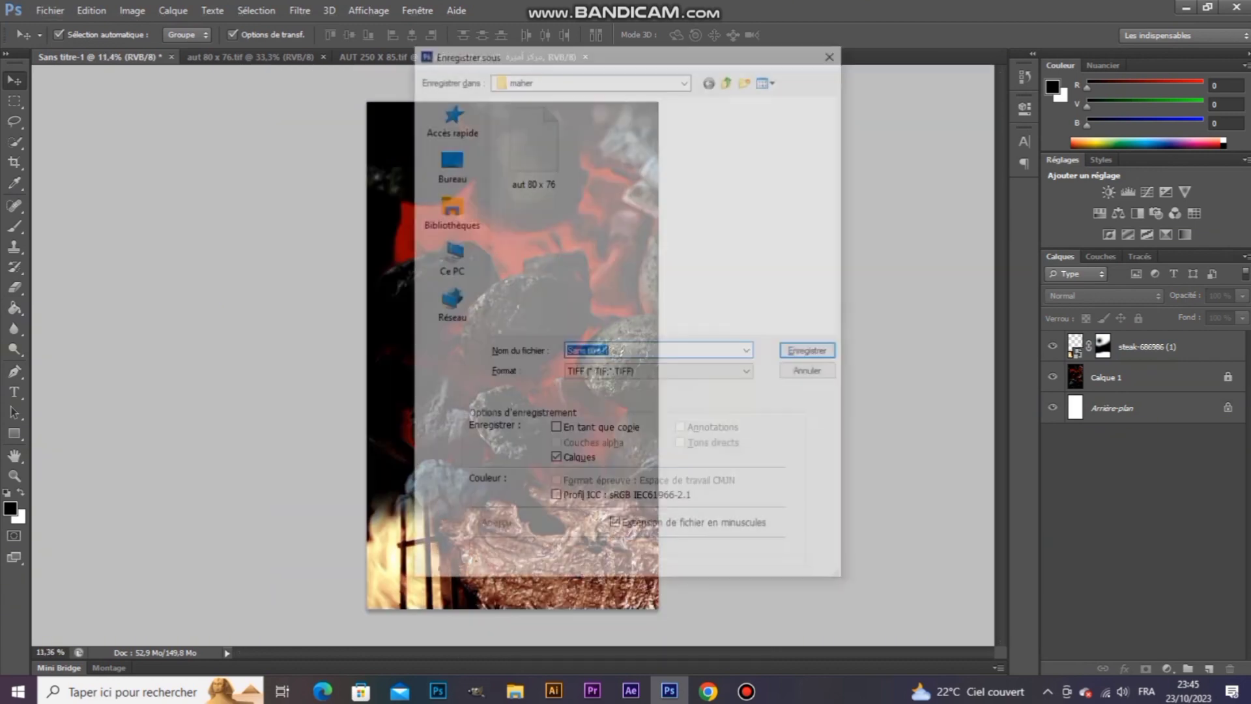
type("bach 115")
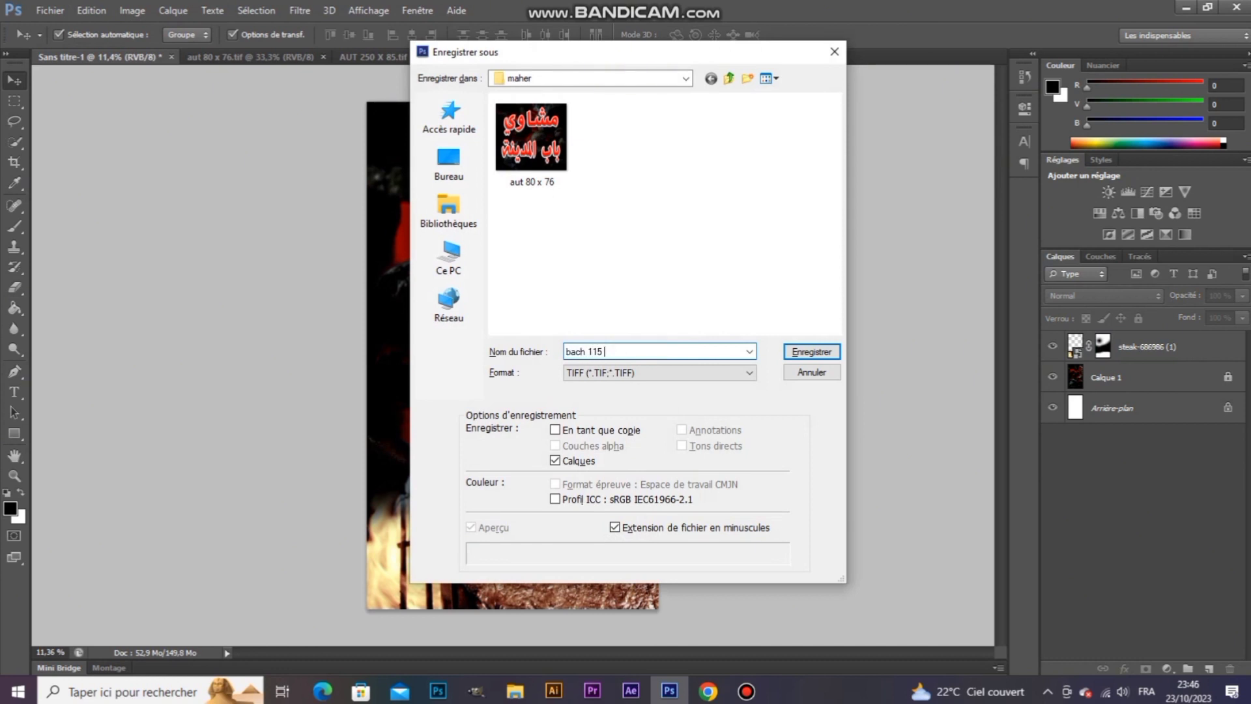
type("x 20")
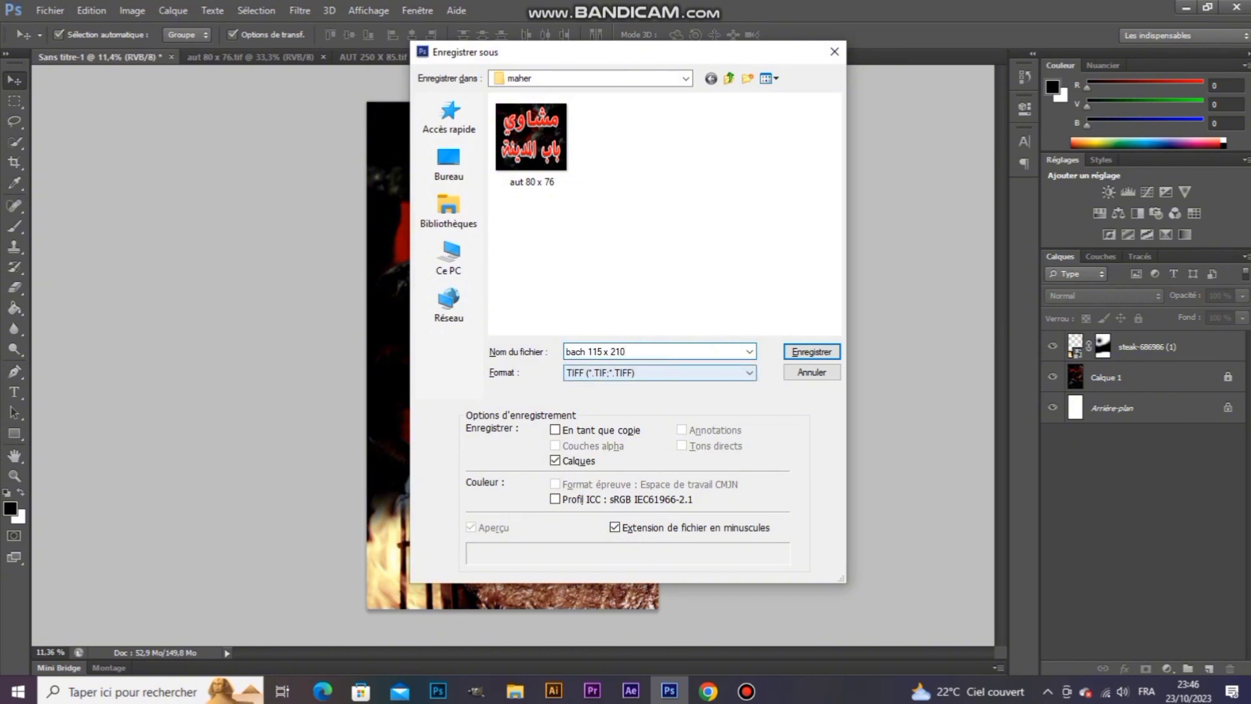
key("Return")
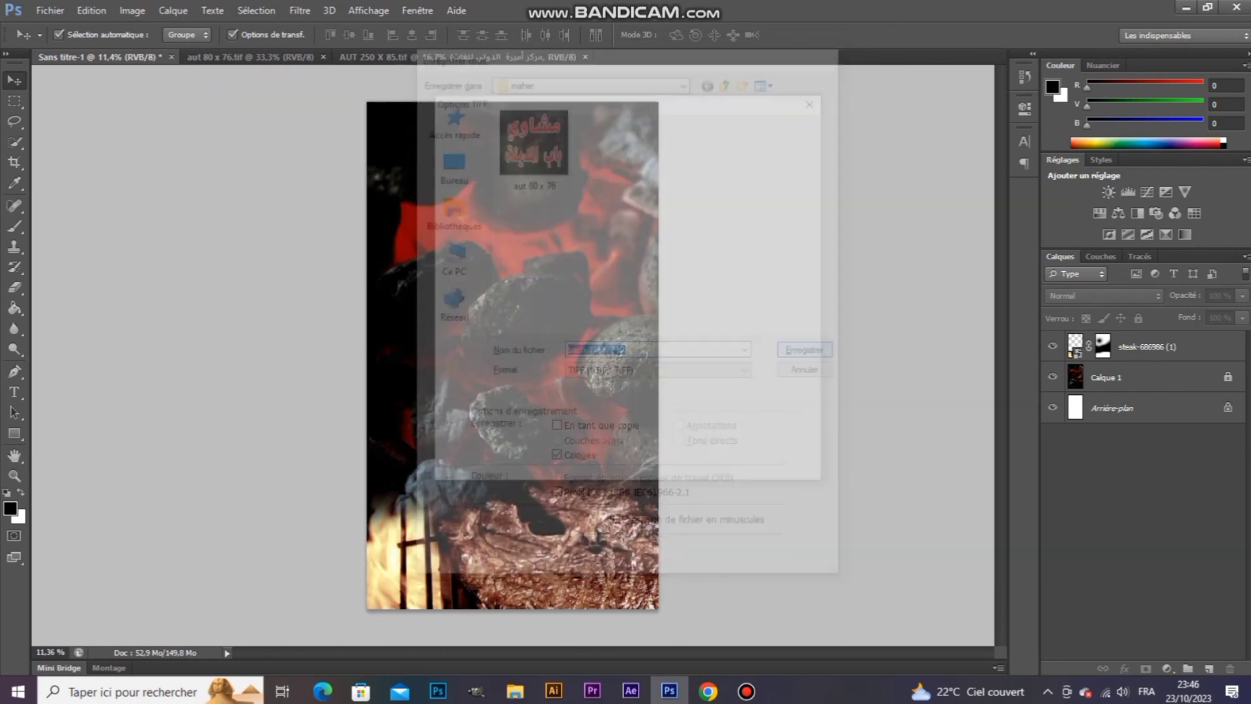
key("Return")
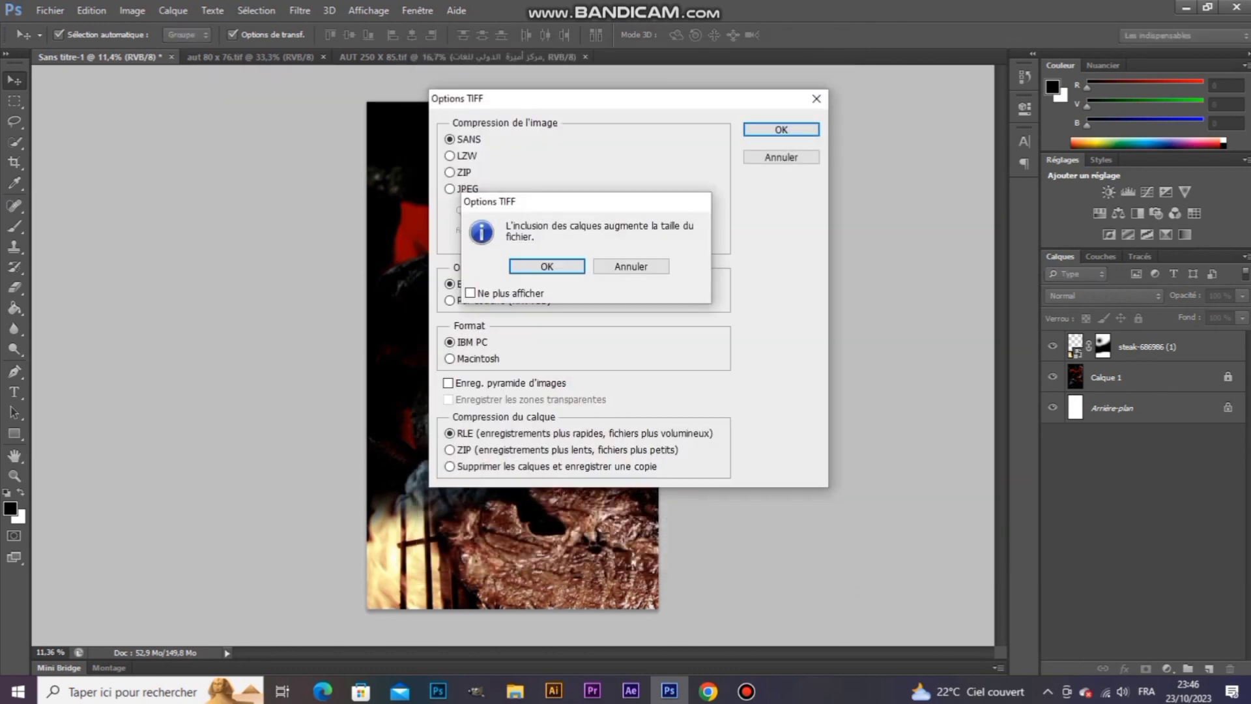
key("Return")
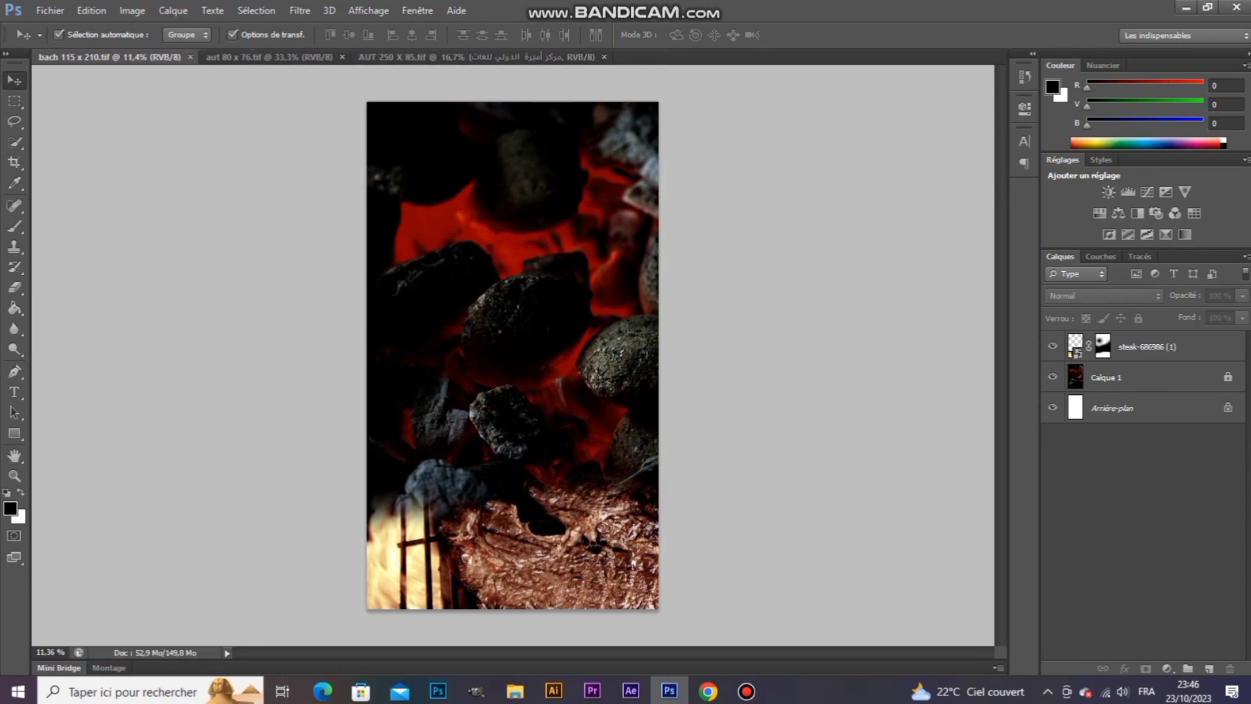
Step: Place the french-fries-2762014 photo from the Téléchargements folder into the bach 115 x 210 banner
mouse_move(515, 690)
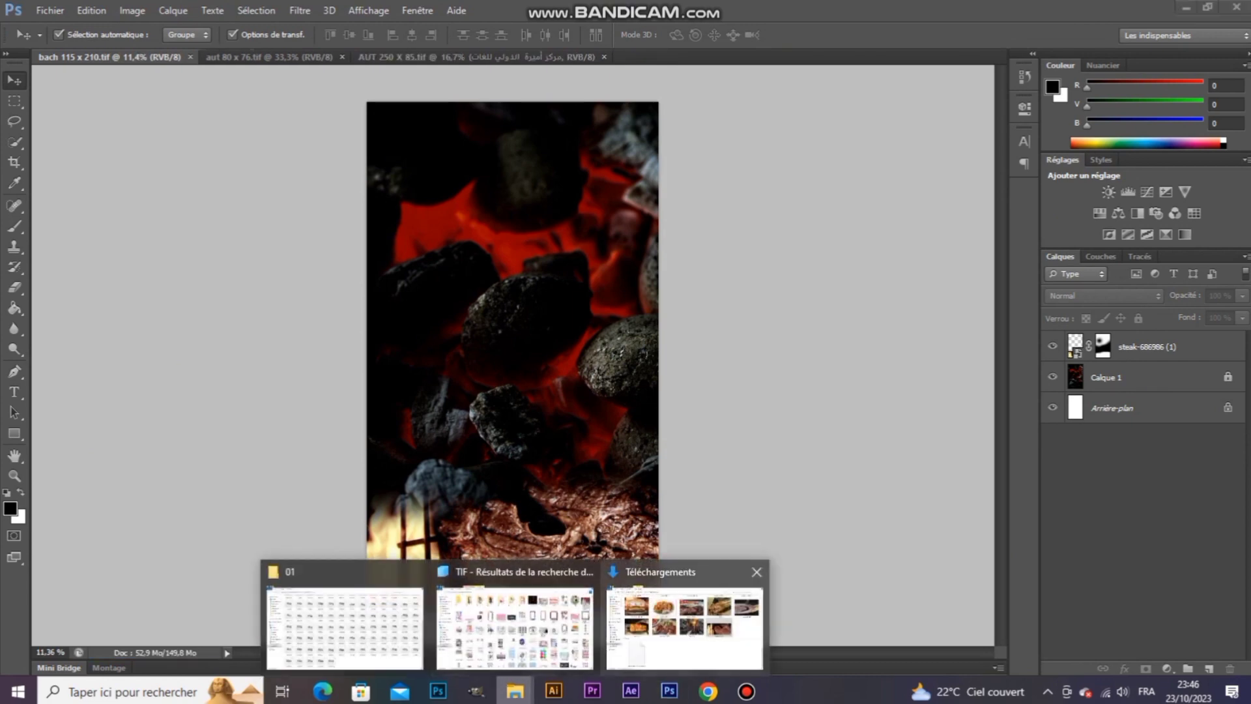
left_click(678, 618)
scroll(463, 326, "up", 5)
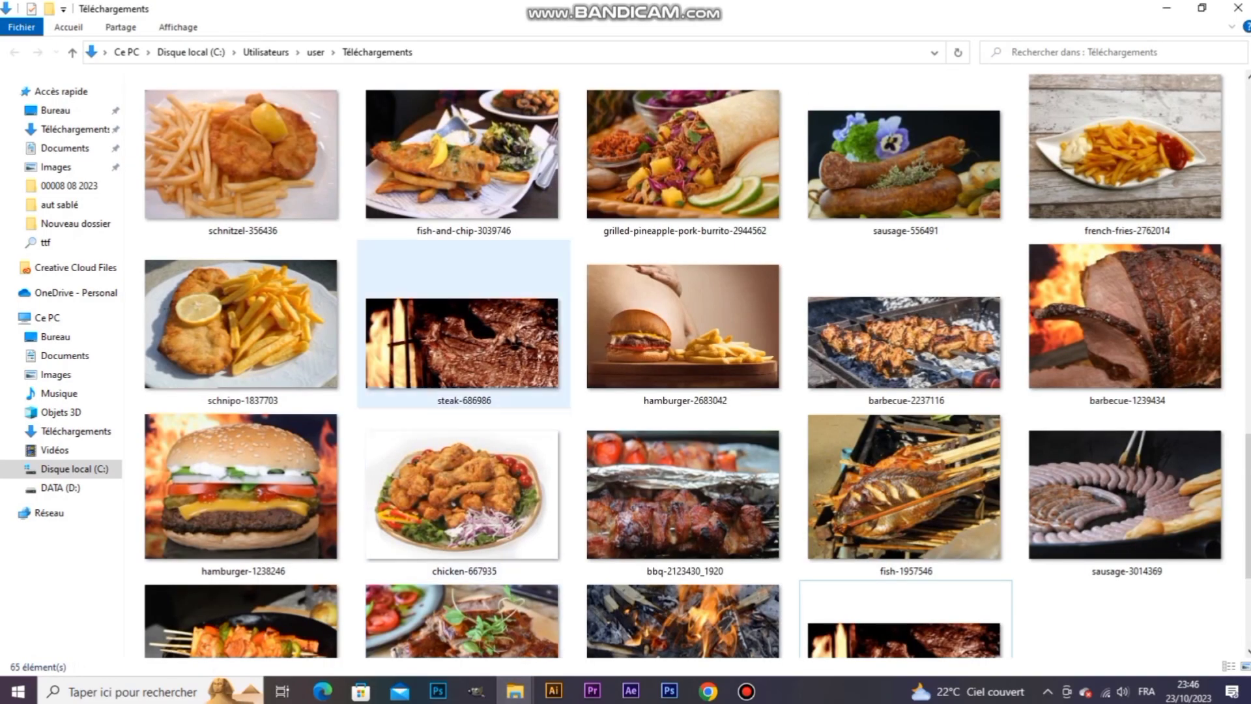
scroll(684, 163, "up", 6)
scroll(906, 398, "down", 8)
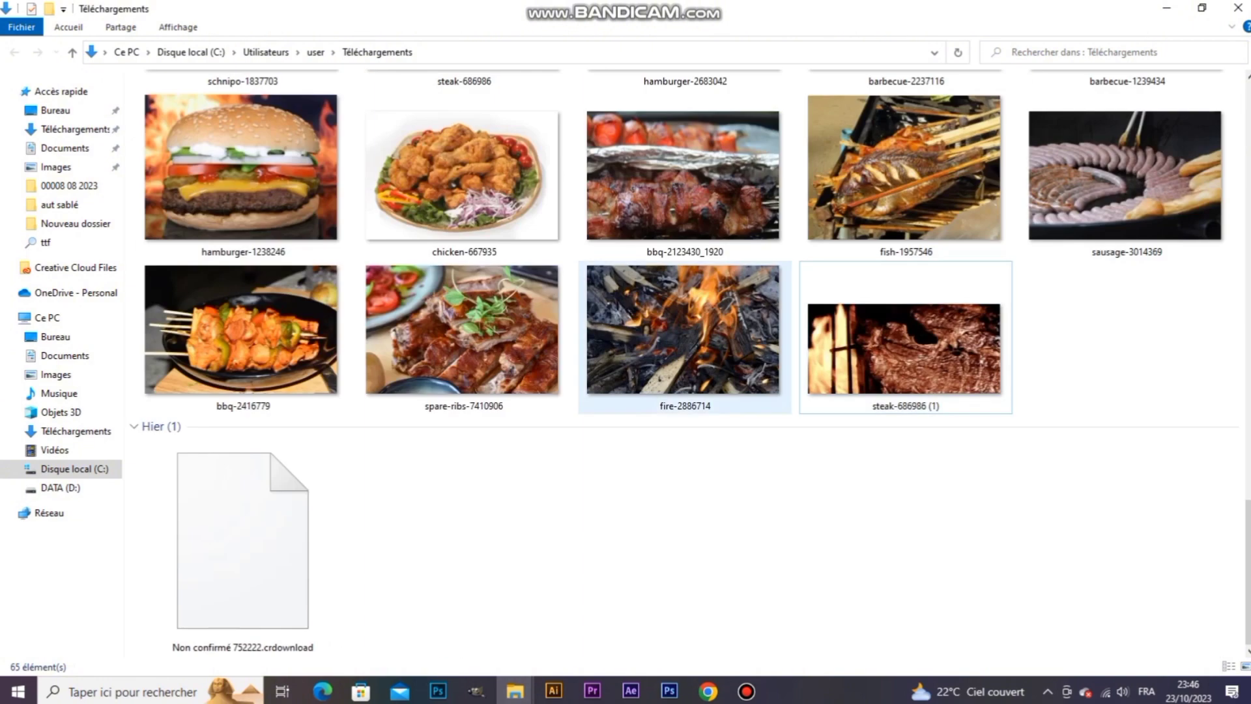
scroll(684, 326, "up", 3)
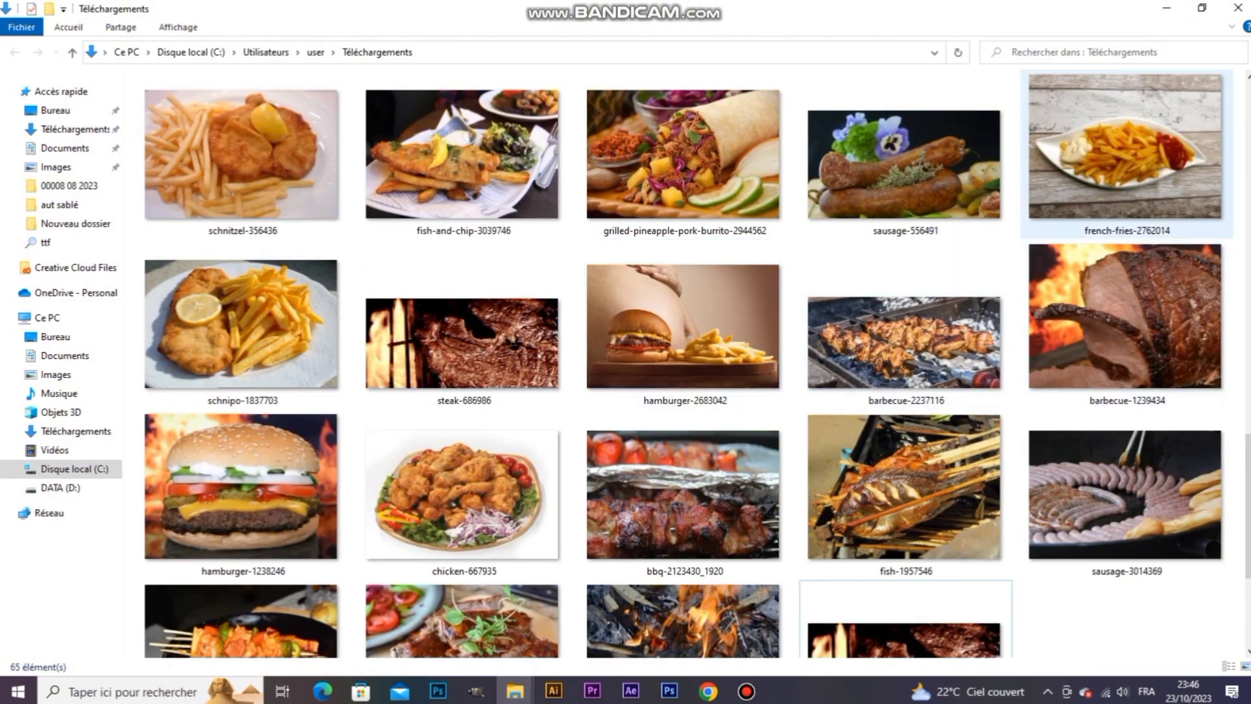
mouse_move(1125, 150)
left_mouse_down()
mouse_move(395, 635)
mouse_move(647, 677)
mouse_move(596, 690)
mouse_move(695, 679)
mouse_move(671, 684)
left_mouse_up()
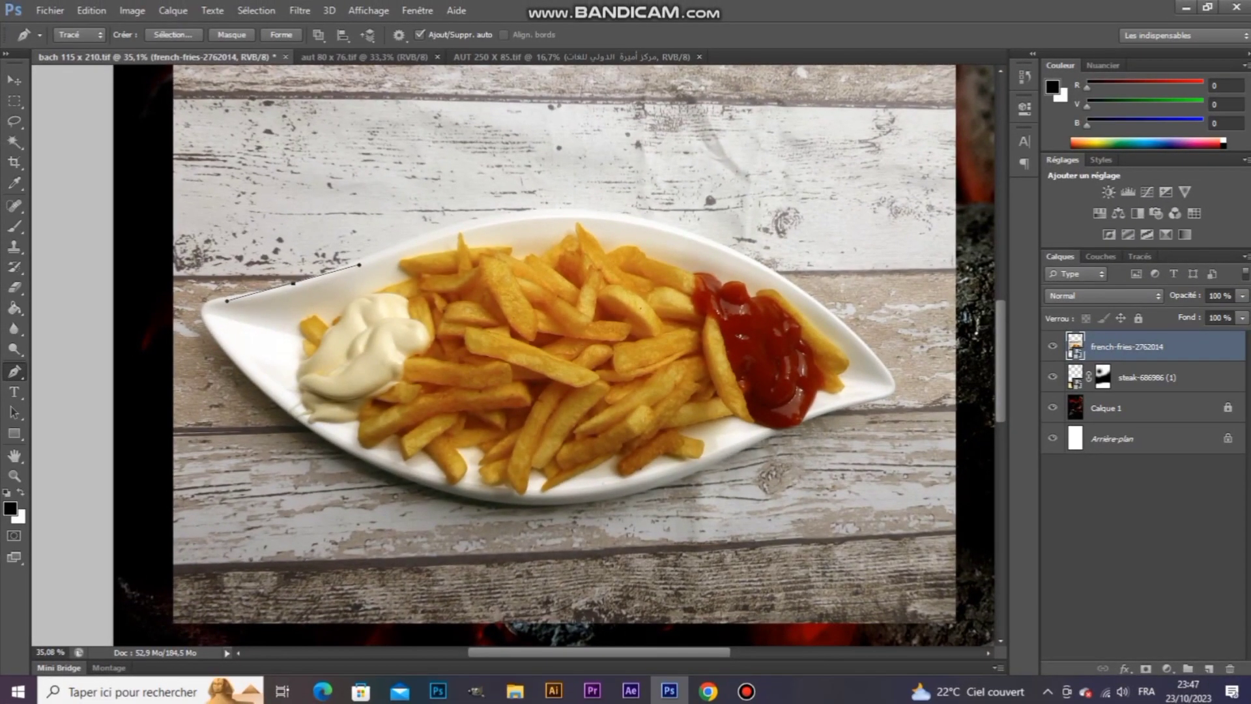
Step: Draw a pen path segment over the plate's upper edge to its ketchup-side tip and bend it with the curve handles
left_click_drag(359, 264, 358, 263)
left_click_drag(893, 385, 894, 440)
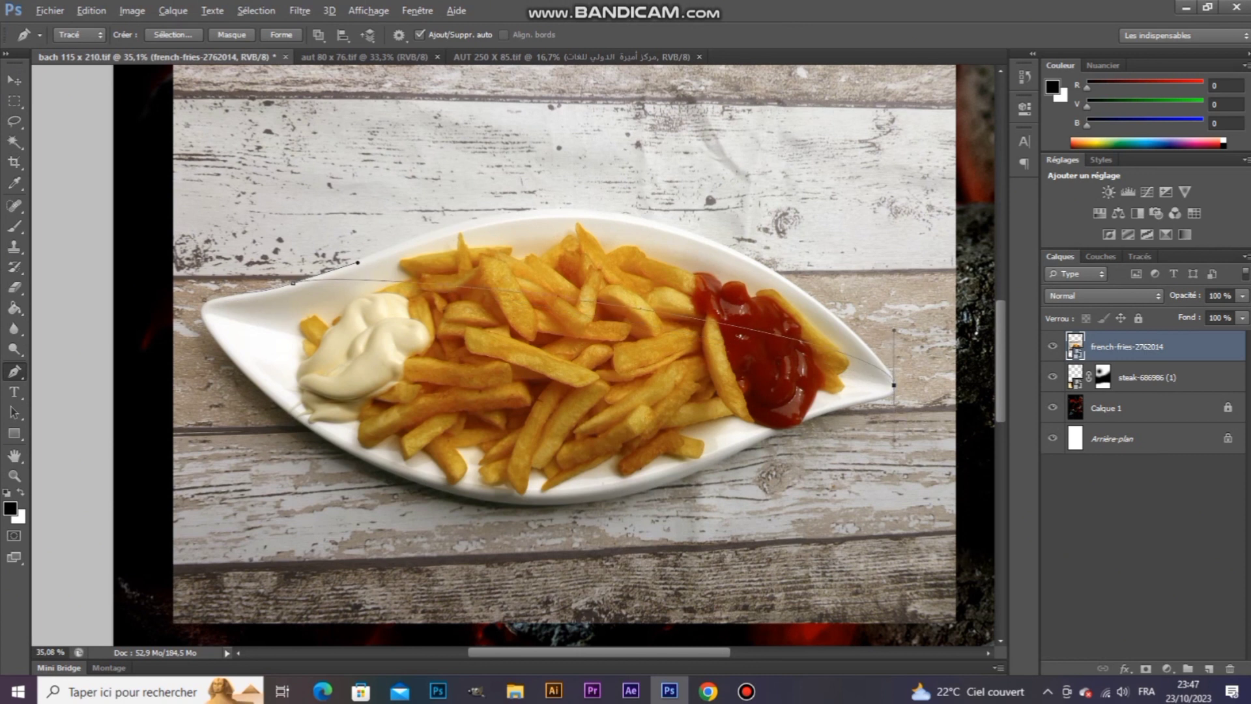
left_click_drag(358, 263, 637, 86)
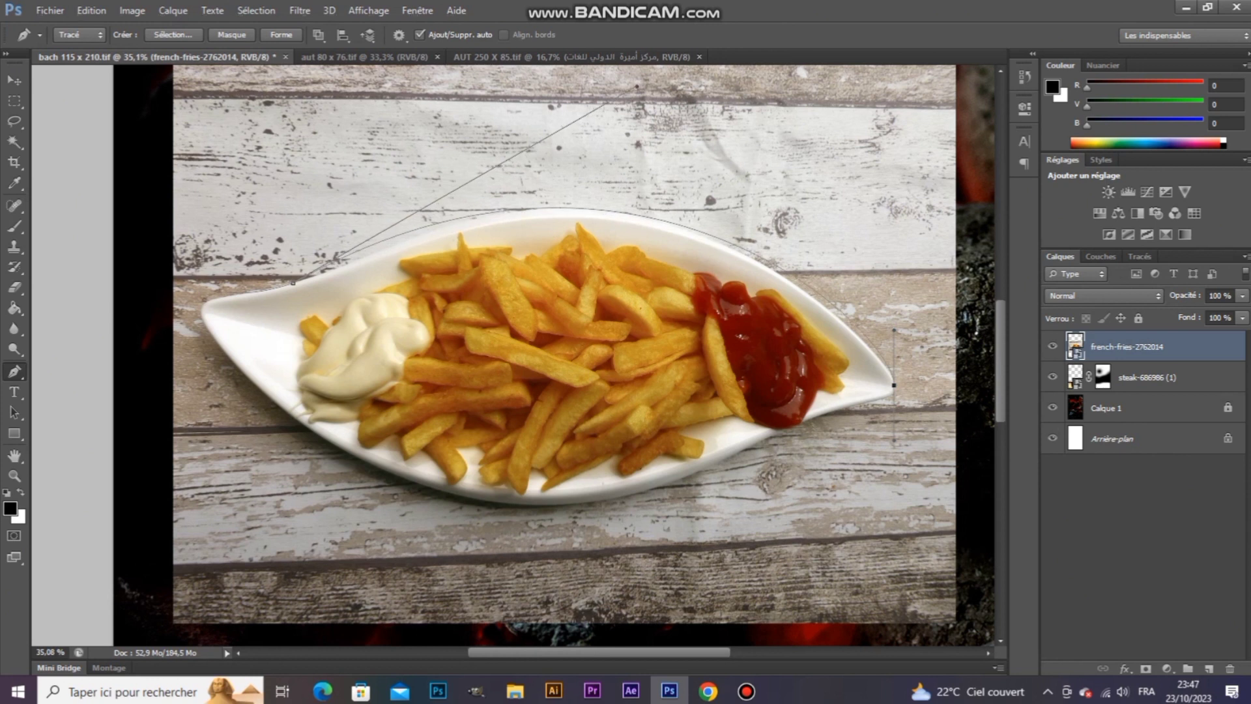
left_click_drag(894, 330, 897, 349)
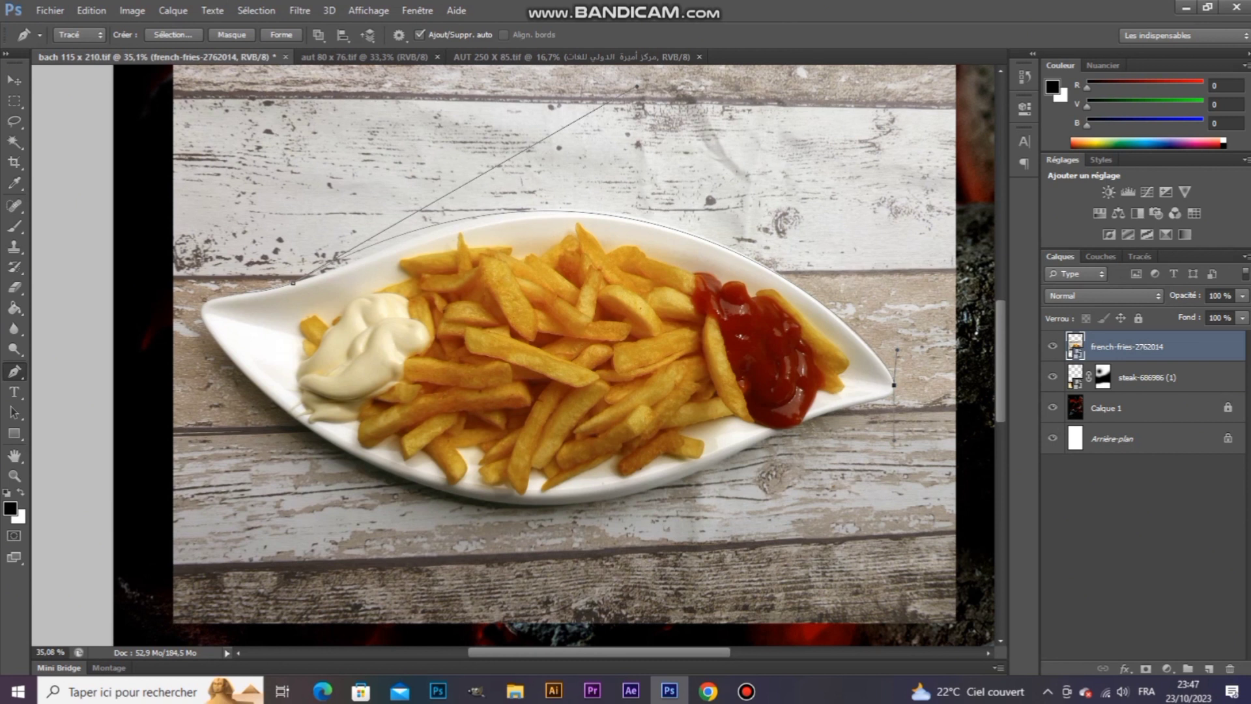
left_click_drag(637, 86, 632, 76)
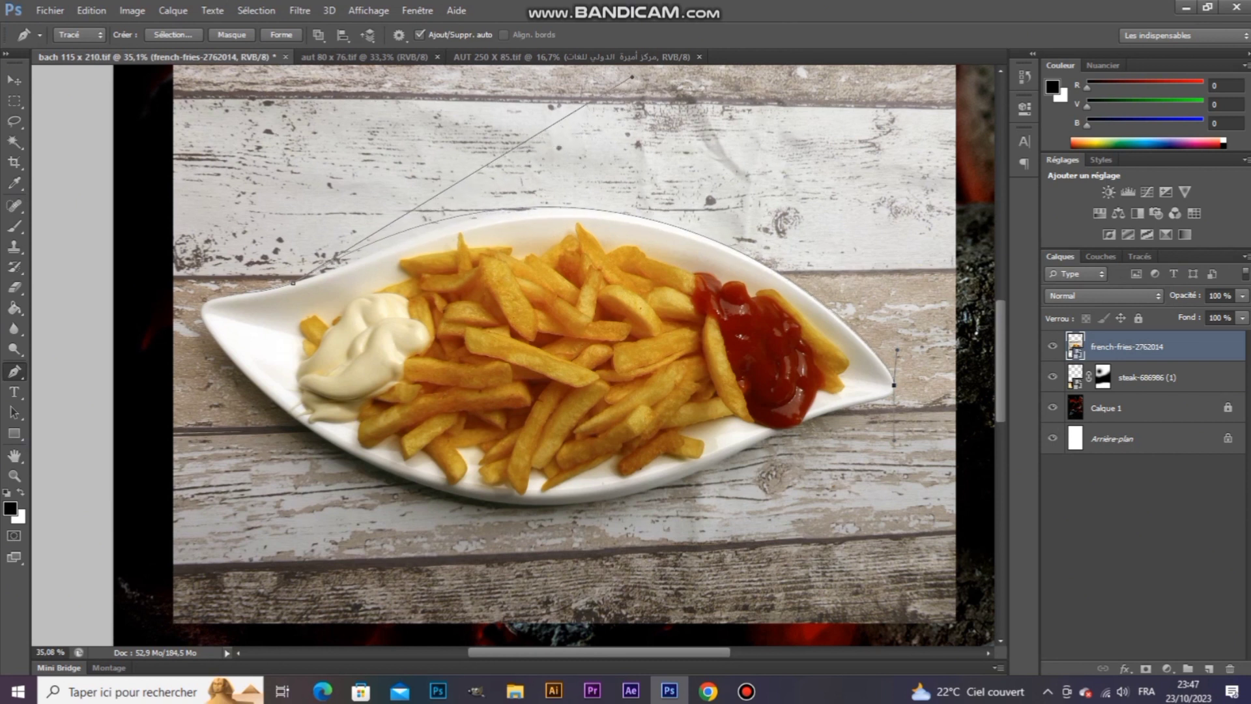
left_click_drag(896, 349, 914, 456)
Step: Move the anchor on the plate's upper-left edge onto the rim and reshape the upper curve to follow the plate
scroll(425, 438, "up", 2, "alt")
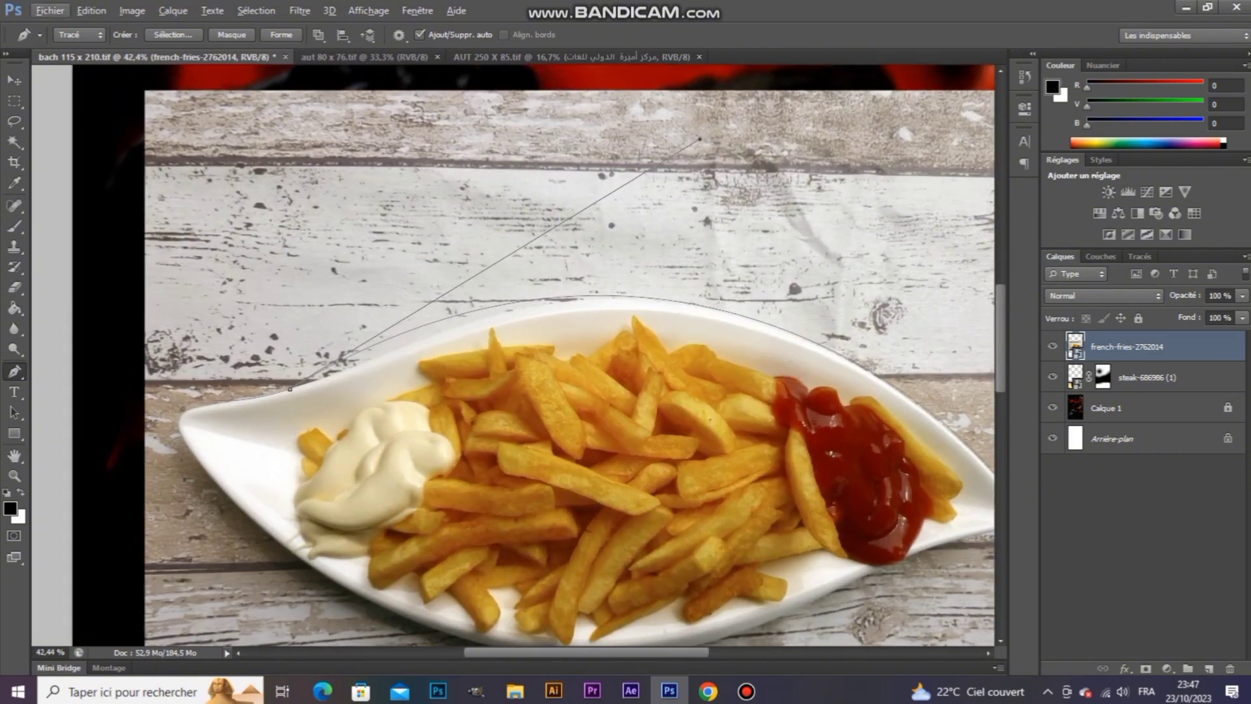
scroll(513, 355, "right", 5)
left_click_drag(180, 385, 271, 352, "ctrl")
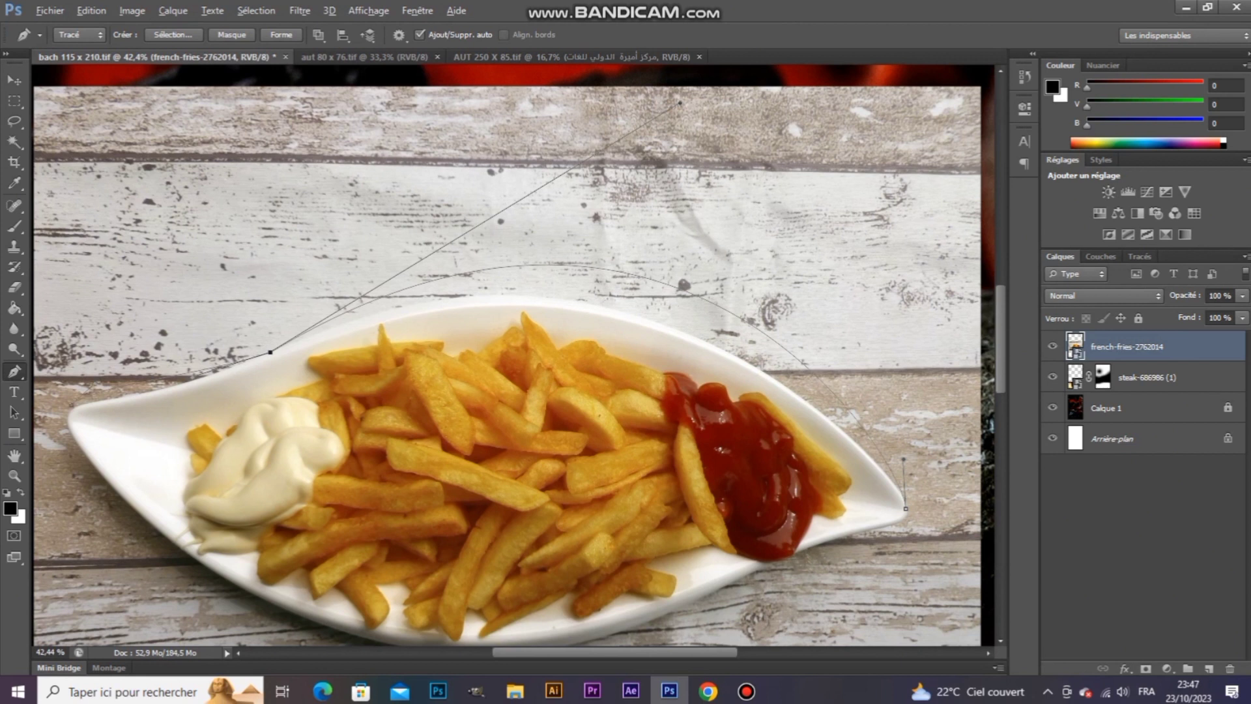
left_click_drag(680, 103, 617, 174)
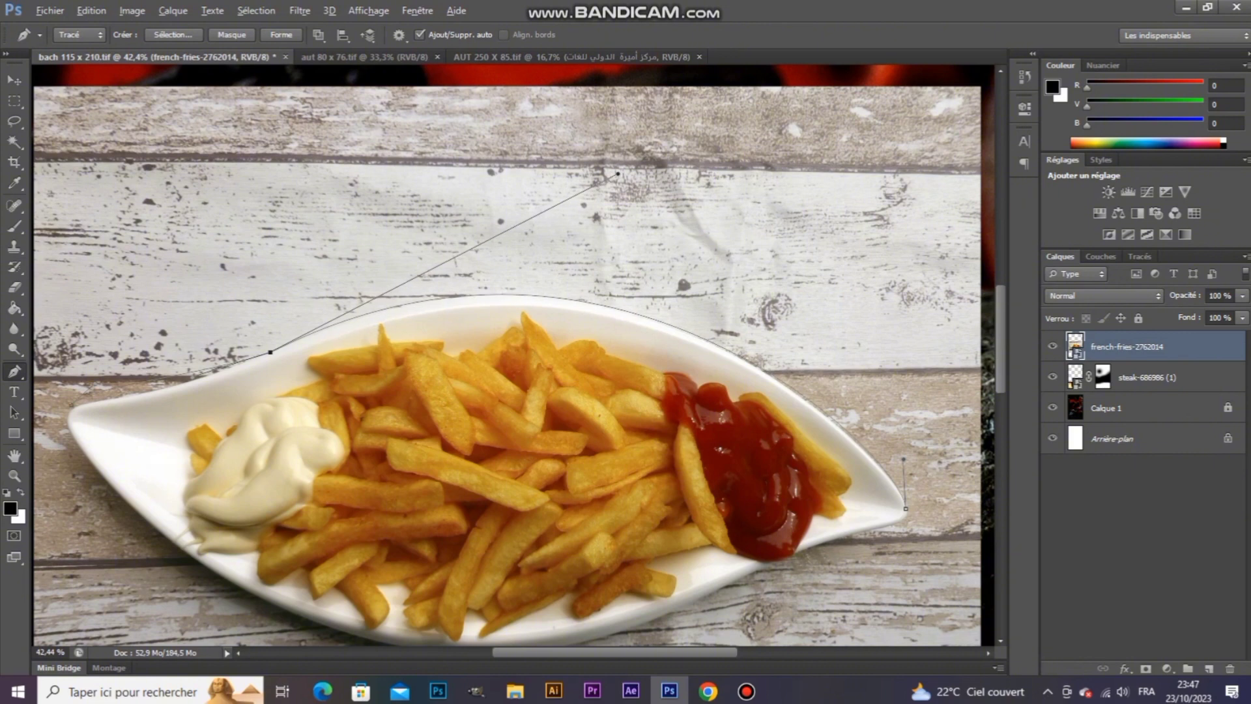
Step: Extend the path around the plate's ketchup-side tip with a new anchor and refine the tip's anchor and handles to match its rounding
key("alt")
left_click_drag(896, 523, 903, 524)
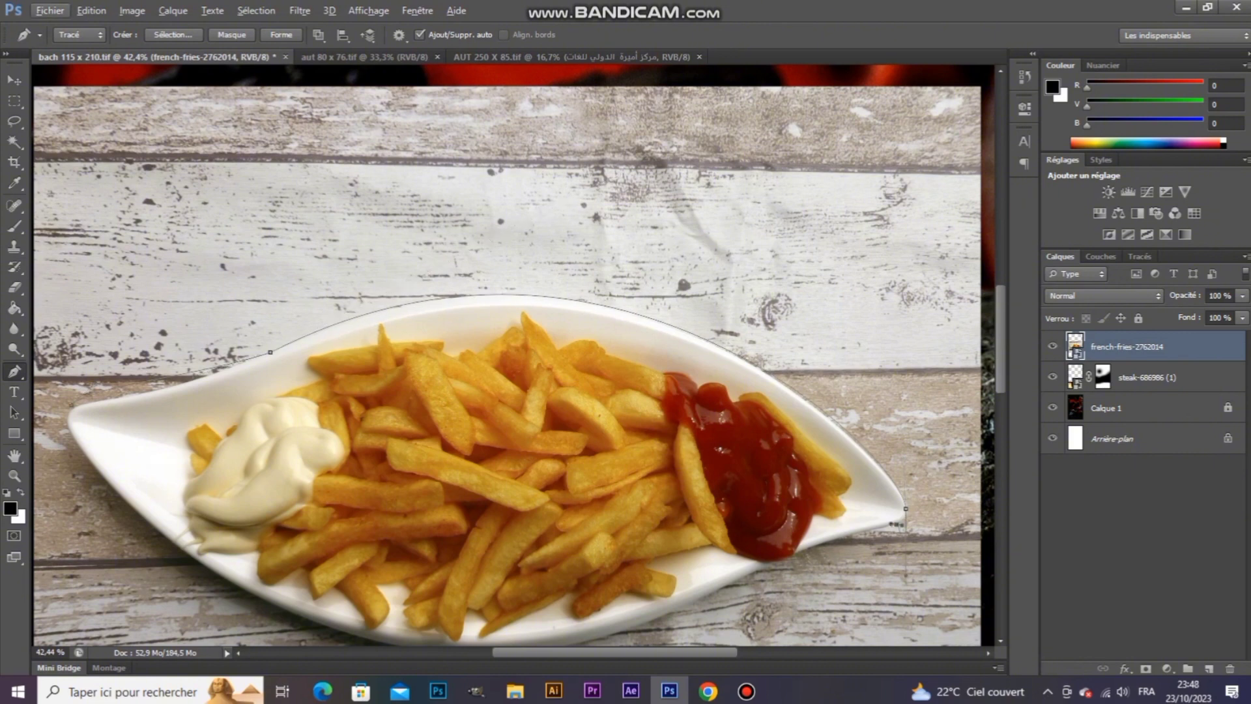
scroll(897, 523, "up", 5)
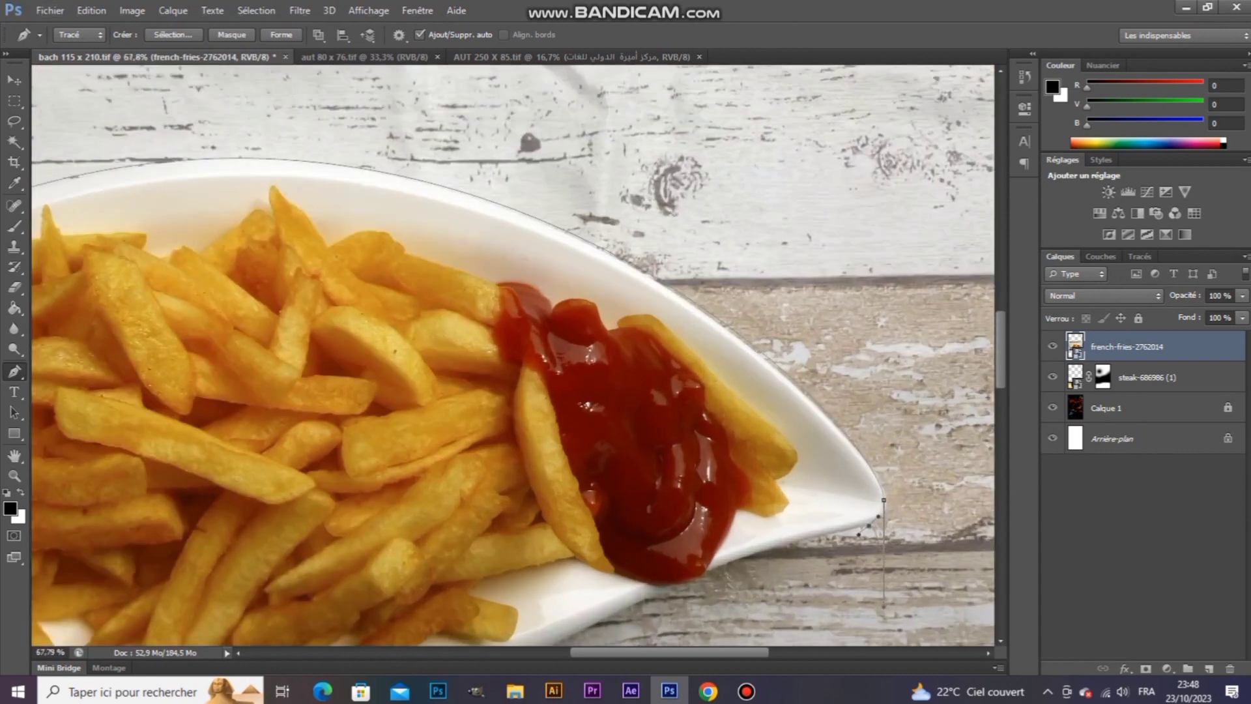
scroll(766, 391, "up", 2)
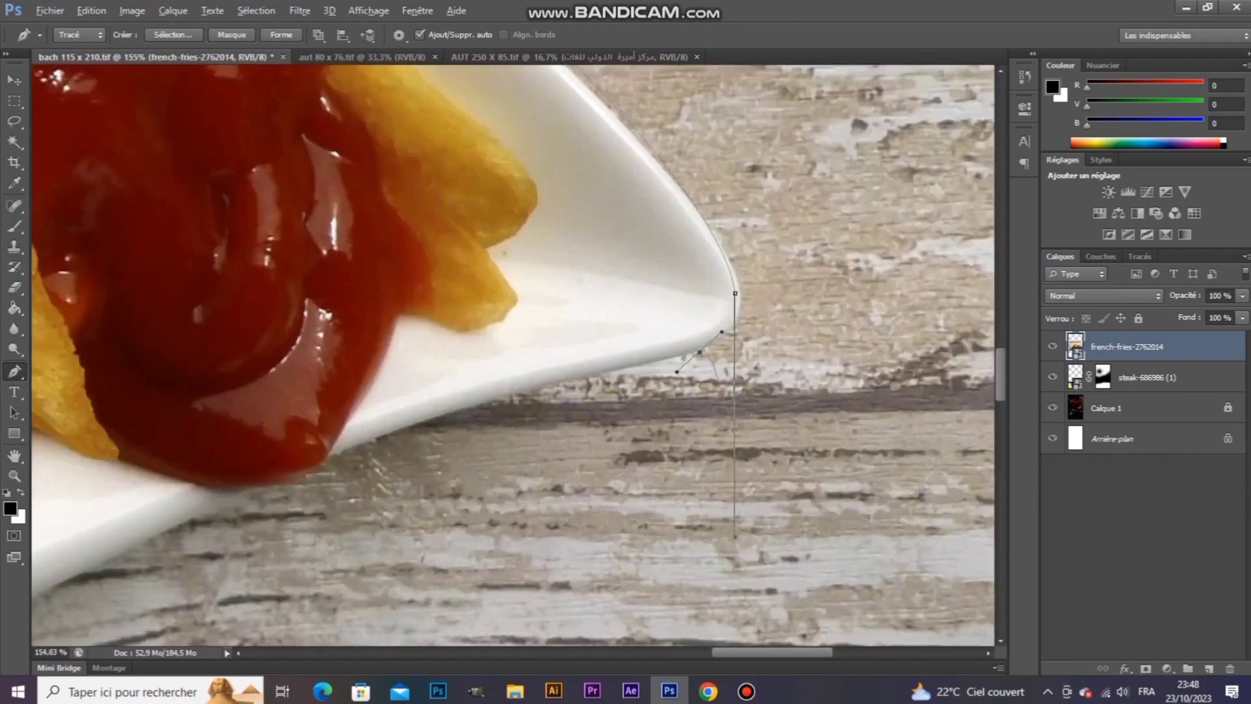
left_click_drag(734, 538, 734, 342)
left_click_drag(735, 293, 743, 300)
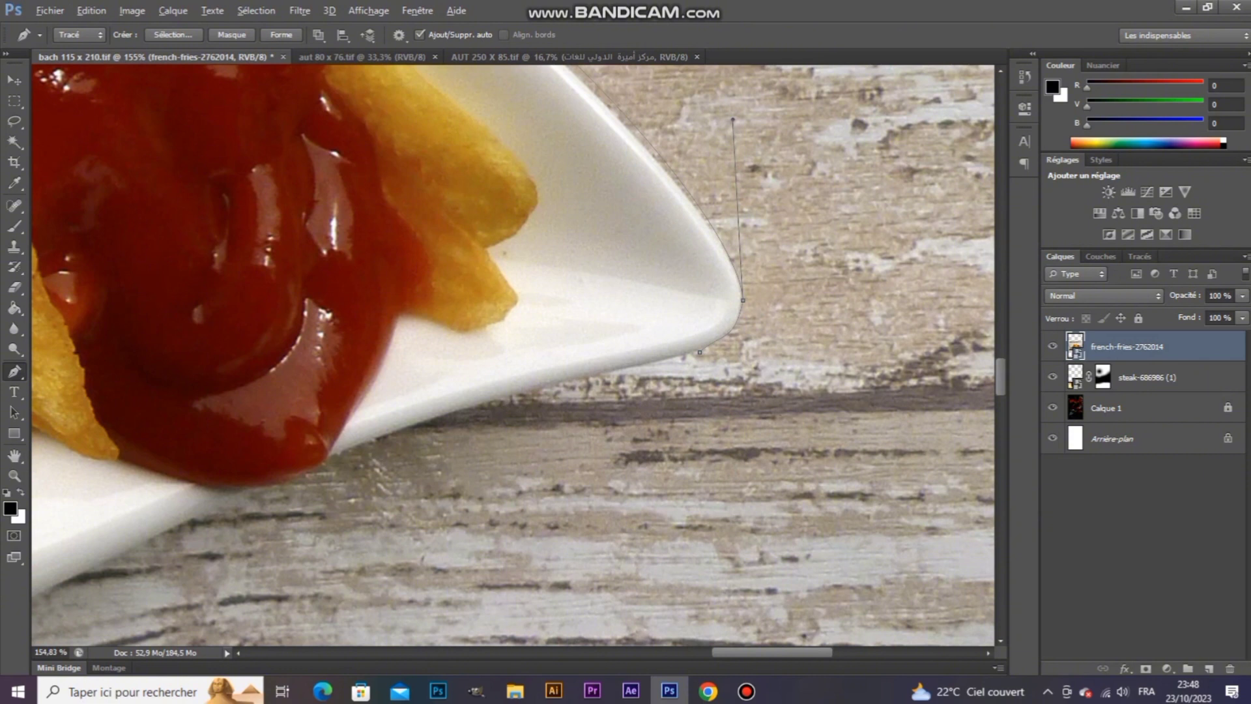
left_click(735, 115)
key("ctrl+alt+z")
key("alt")
left_click_drag(732, 119, 745, 147)
scroll(726, 362, "down", 3)
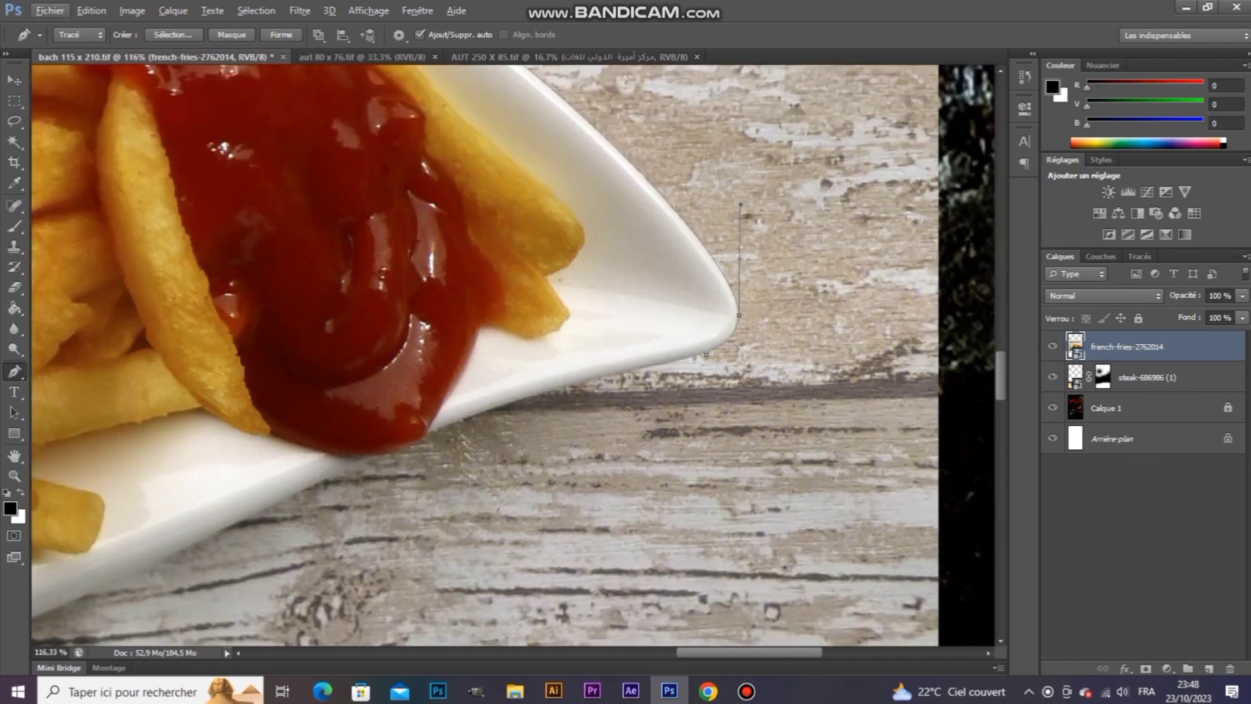
Step: Extend the path from the ketchup-side tip along the plate's lower-right edge and curve the segment to the rim
left_click_drag(171, 558, 123, 582)
key("alt")
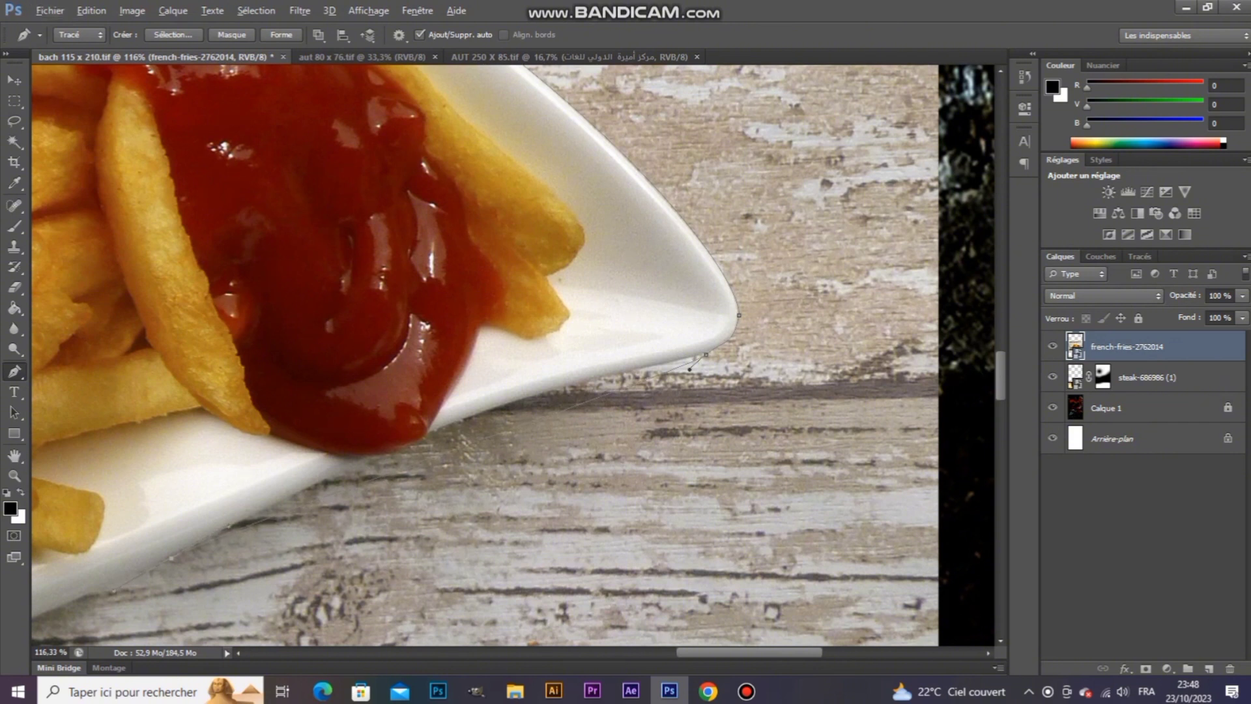
left_click_drag(689, 370, 425, 405)
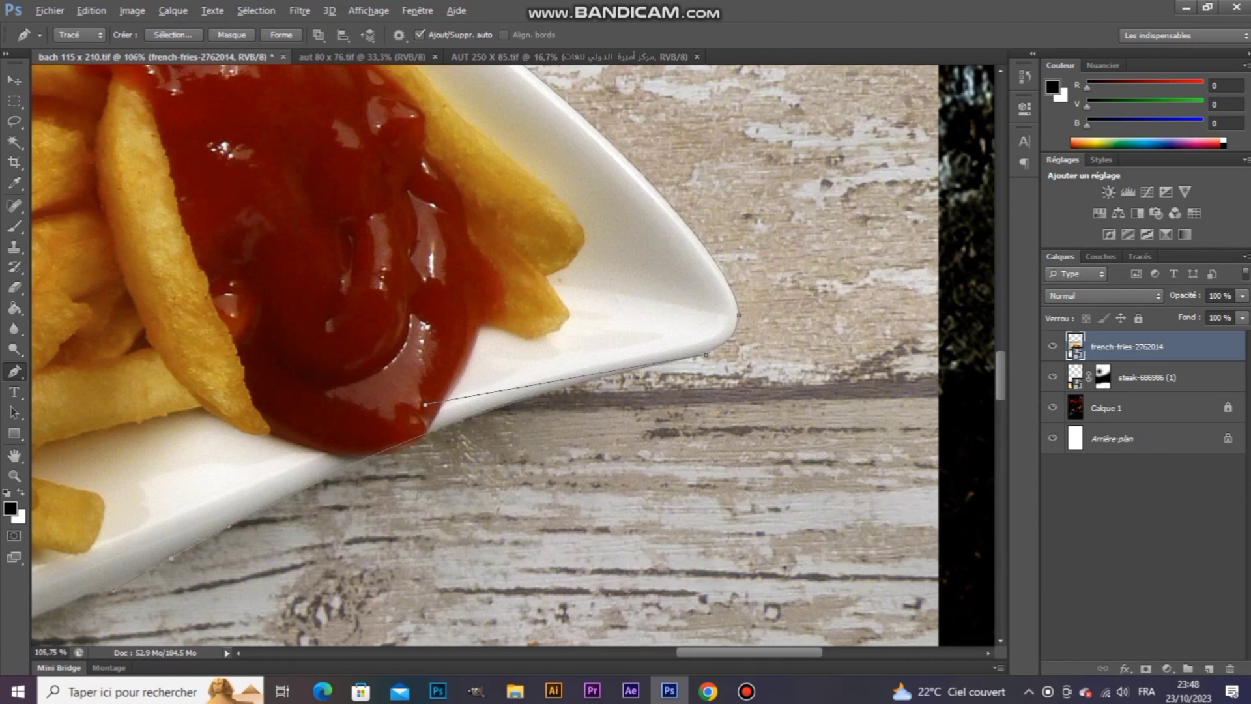
scroll(859, 299, "down", 6)
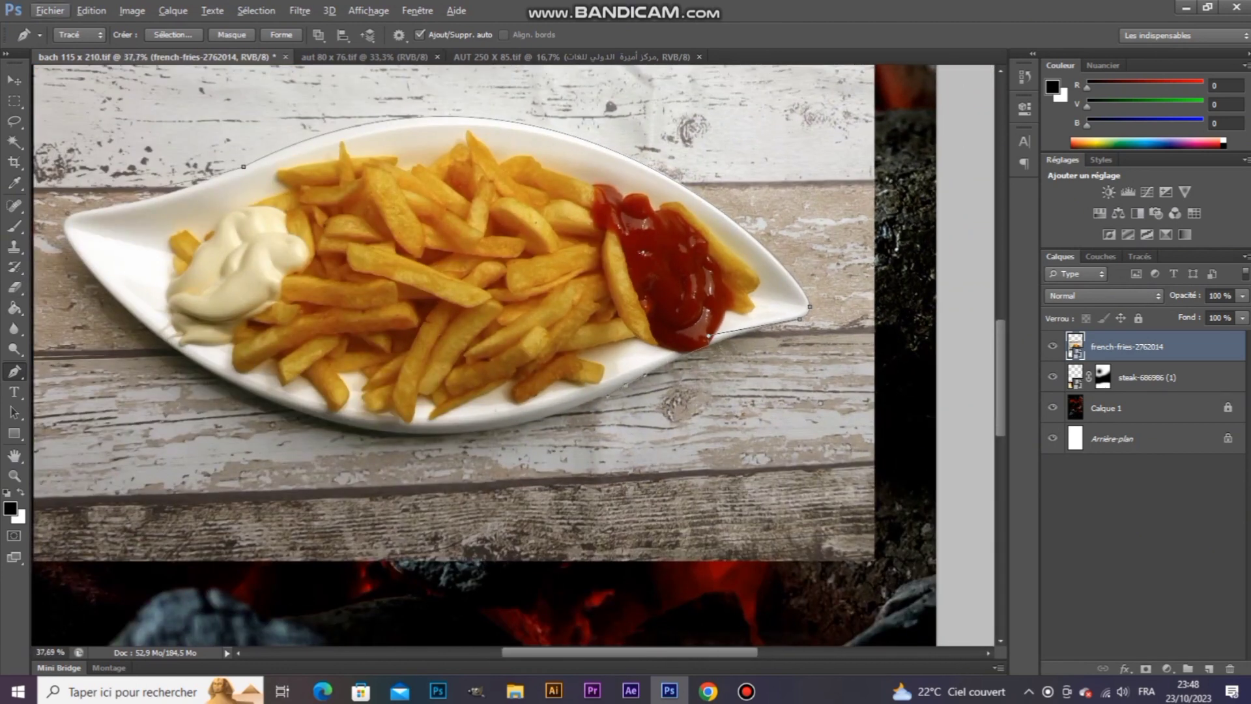
Step: Extend the path along the plate's lower edge to the mayonnaise-side tip and bend the segment around the plate's underside
left_click_drag(64, 236, 64, 179)
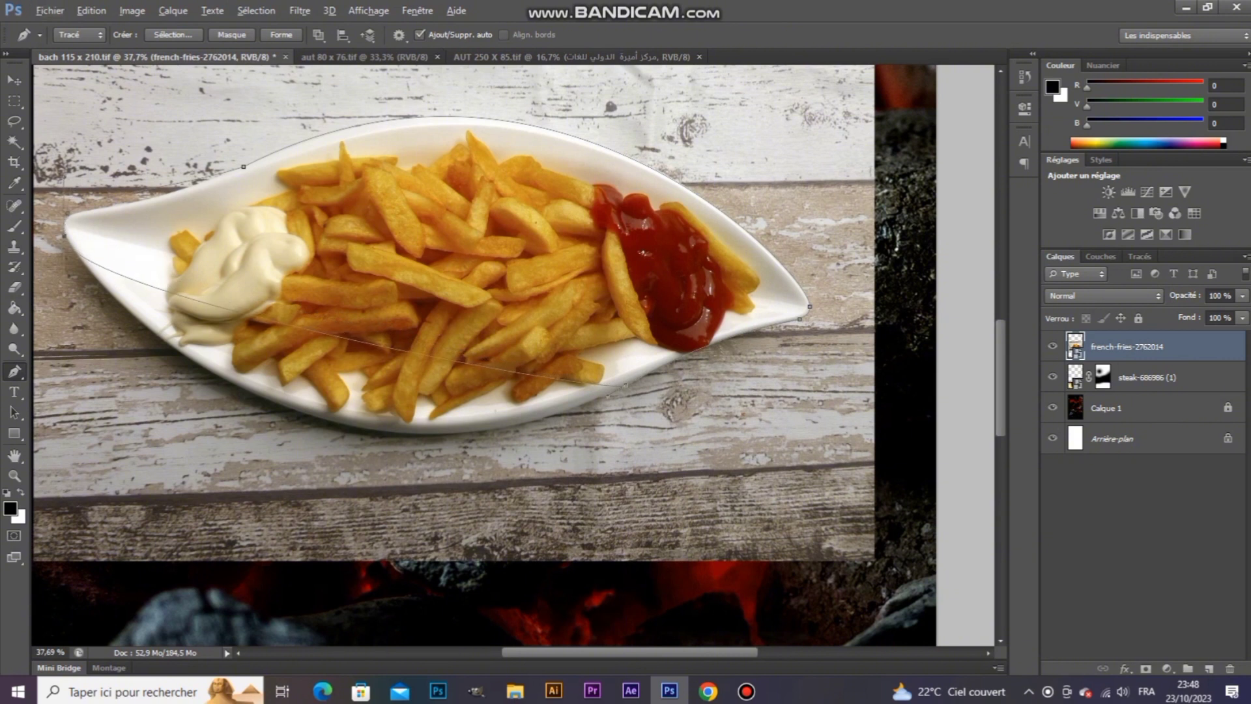
left_click_drag(608, 396, 351, 531)
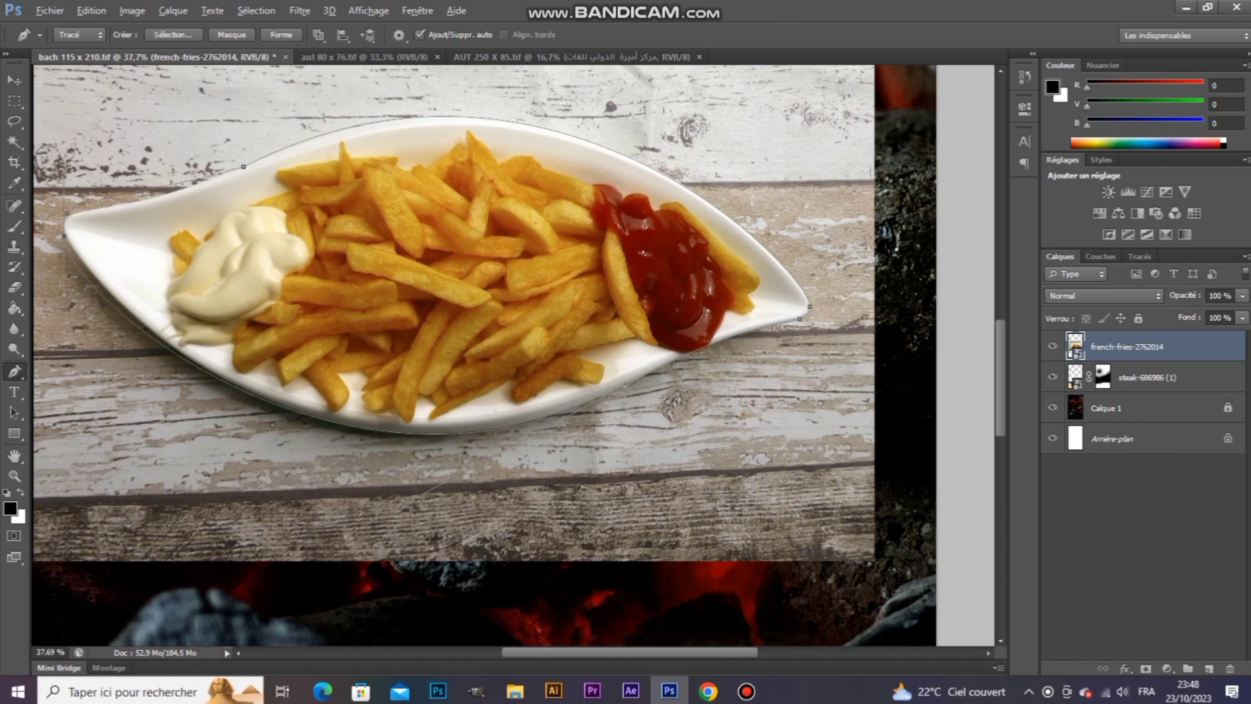
key("alt")
Step: Adjust the curve handle at the mayonnaise-side tip to fit the plate's lower-left edge and check the path along the bottom rim
scroll(49, 241, "up", 5)
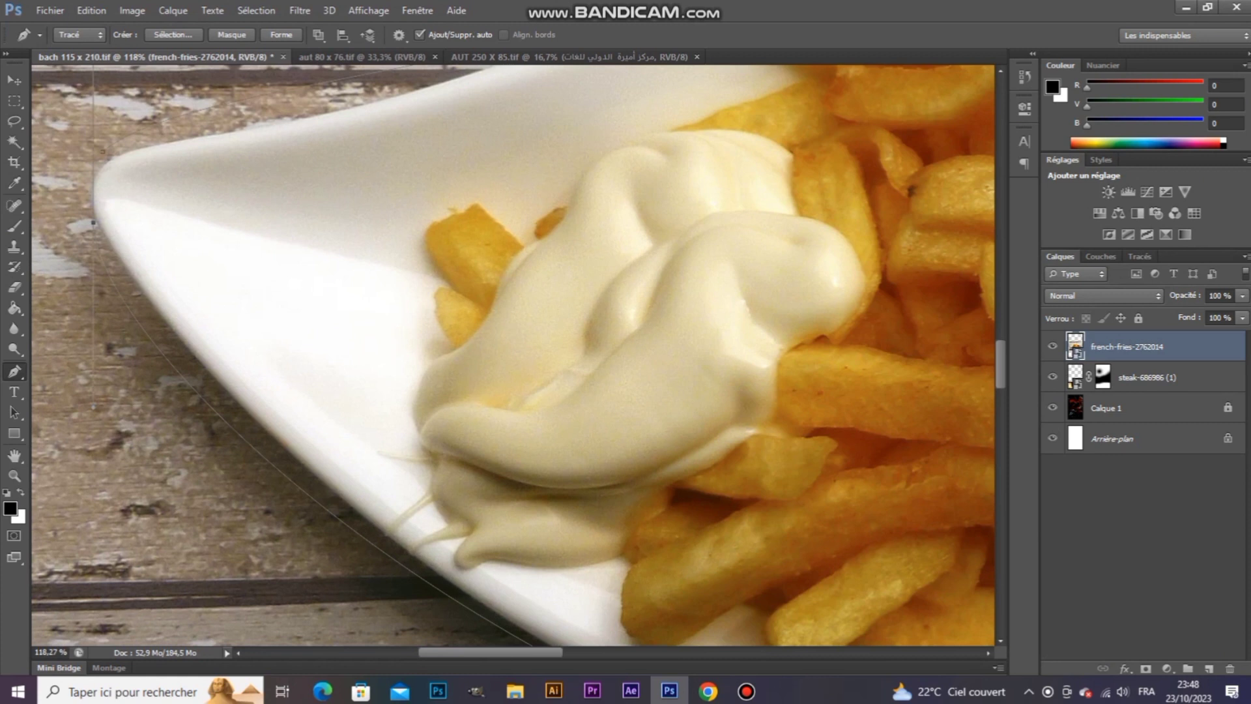
left_click_drag(93, 406, 237, 484)
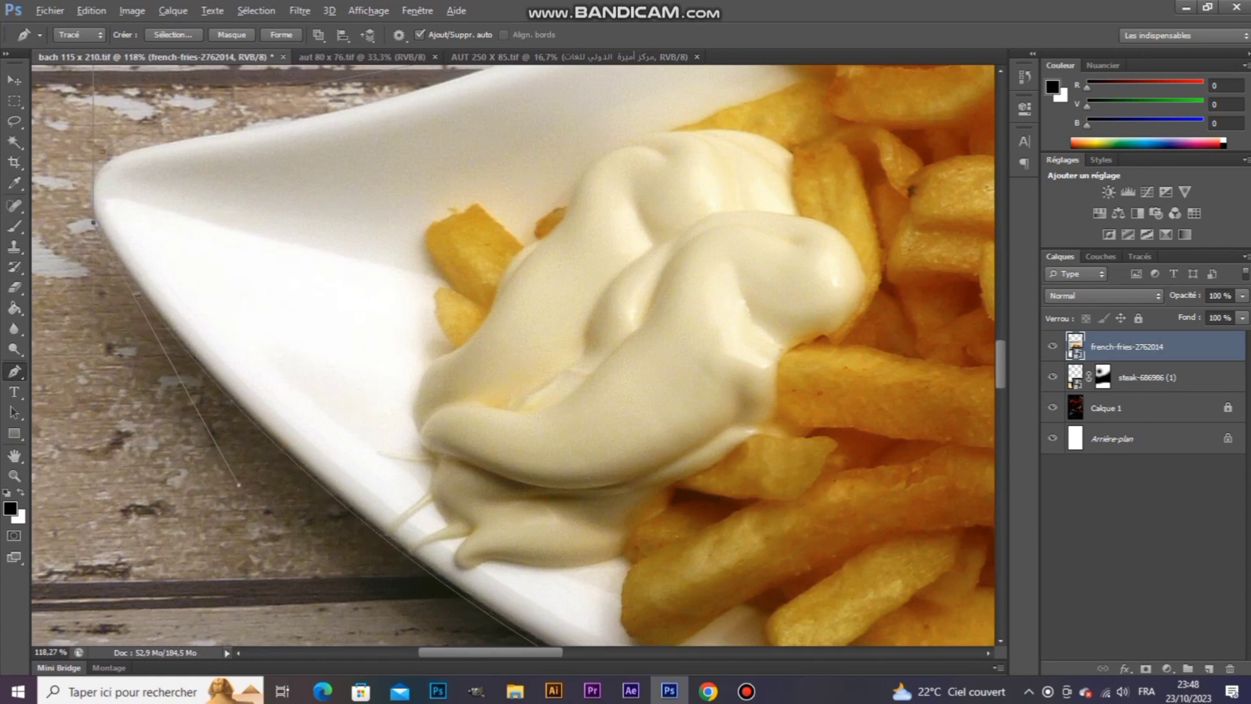
left_click_drag(238, 485, 229, 467)
scroll(514, 355, "down", 2)
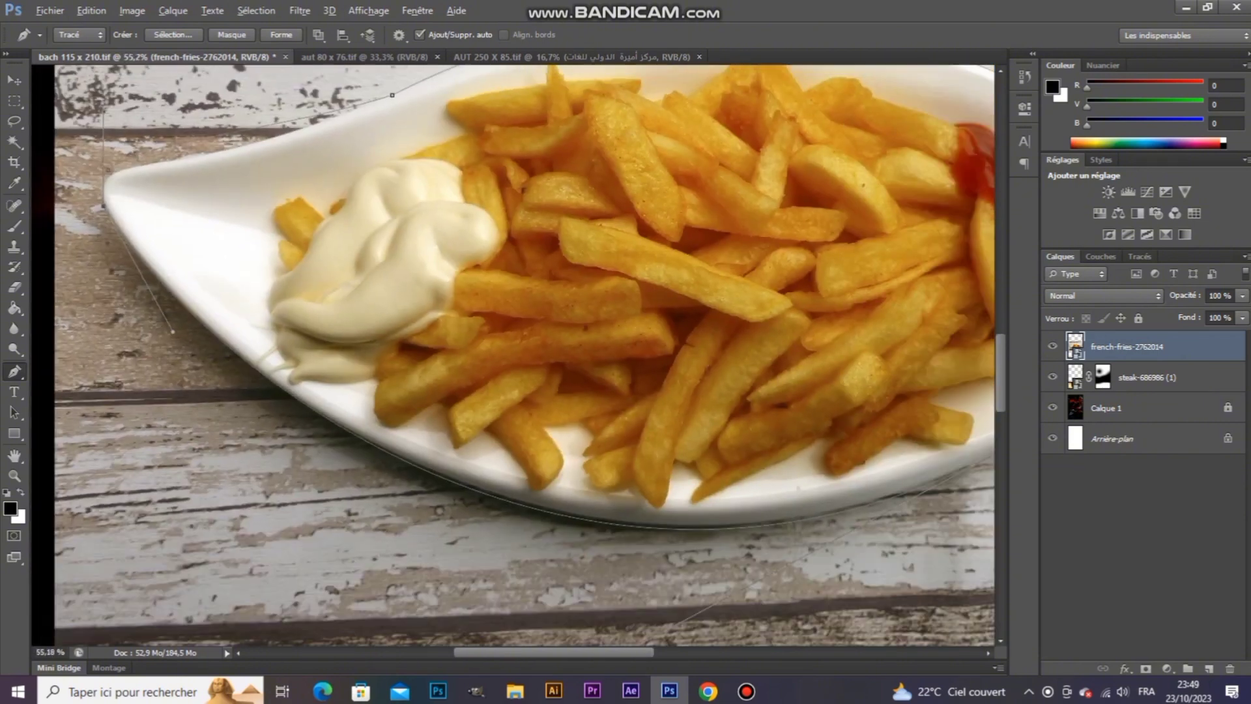
scroll(515, 355, "right", 2)
scroll(514, 355, "up", 3)
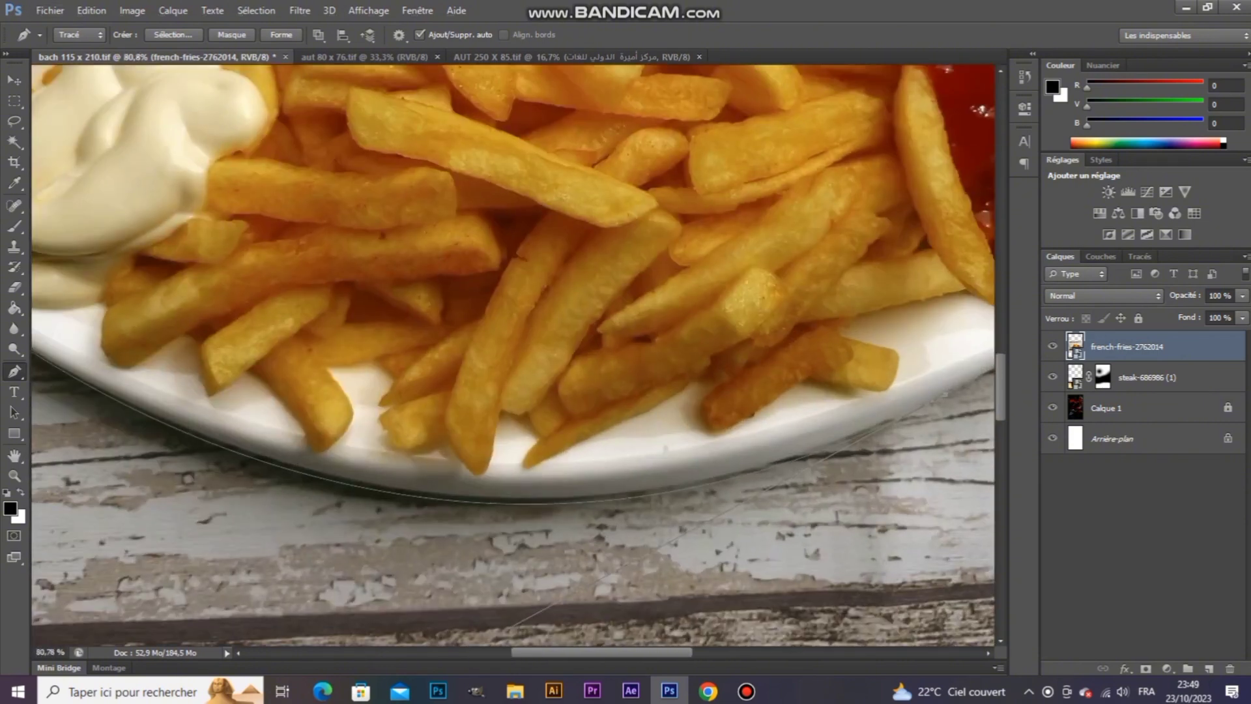
scroll(514, 355, "down", 1)
scroll(514, 355, "down", 2)
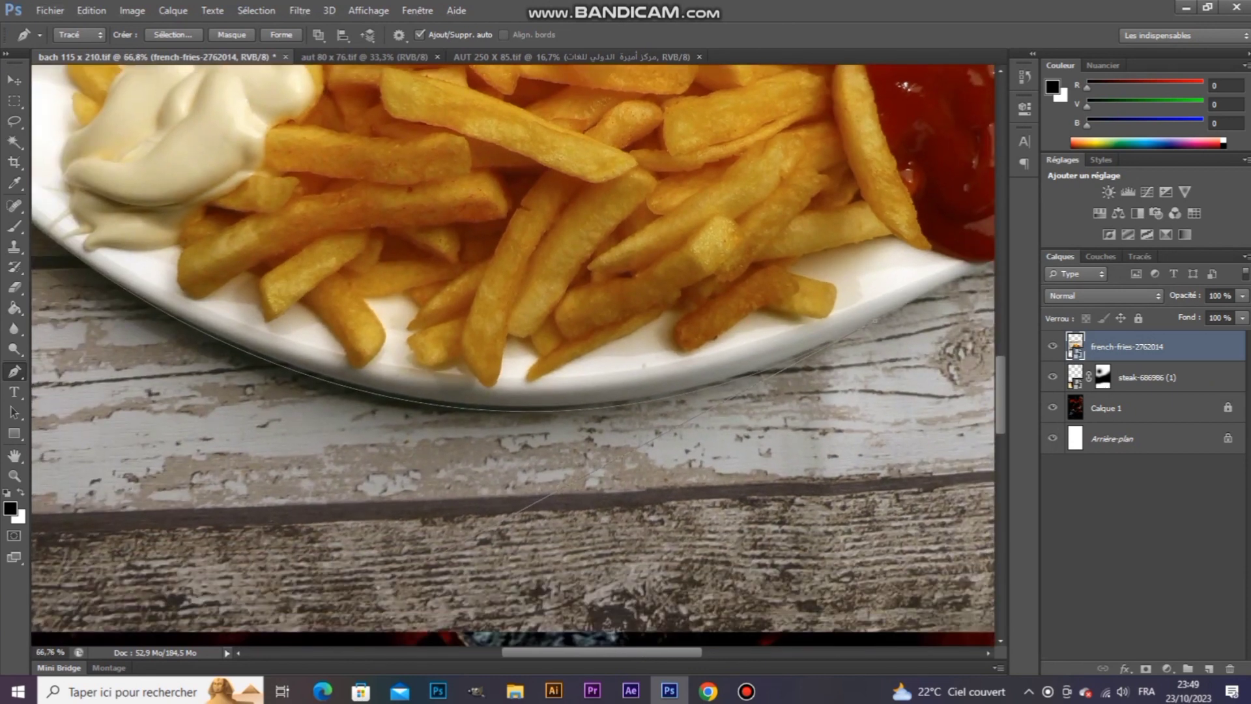
key("alt")
scroll(514, 355, "down", 3)
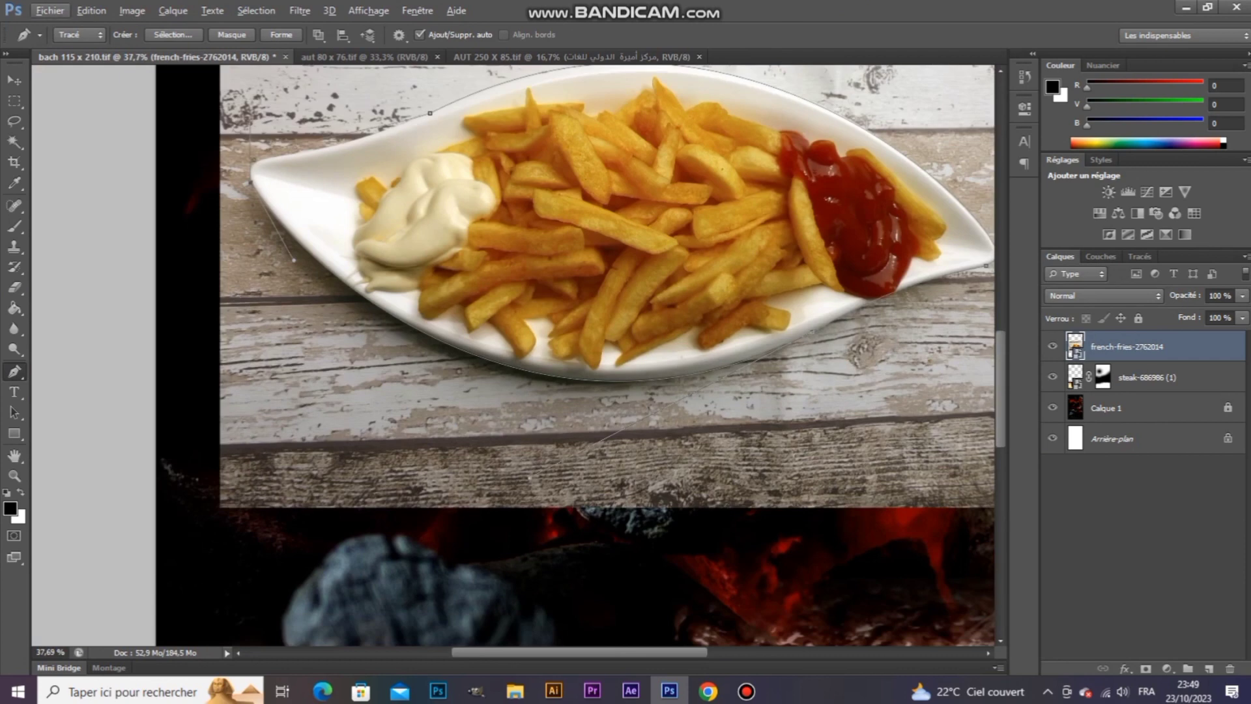
Step: Shorten and reangle the curve handle at the mayonnaise-side tip so the path follows the tip's rounding
scroll(260, 143, "up", 6)
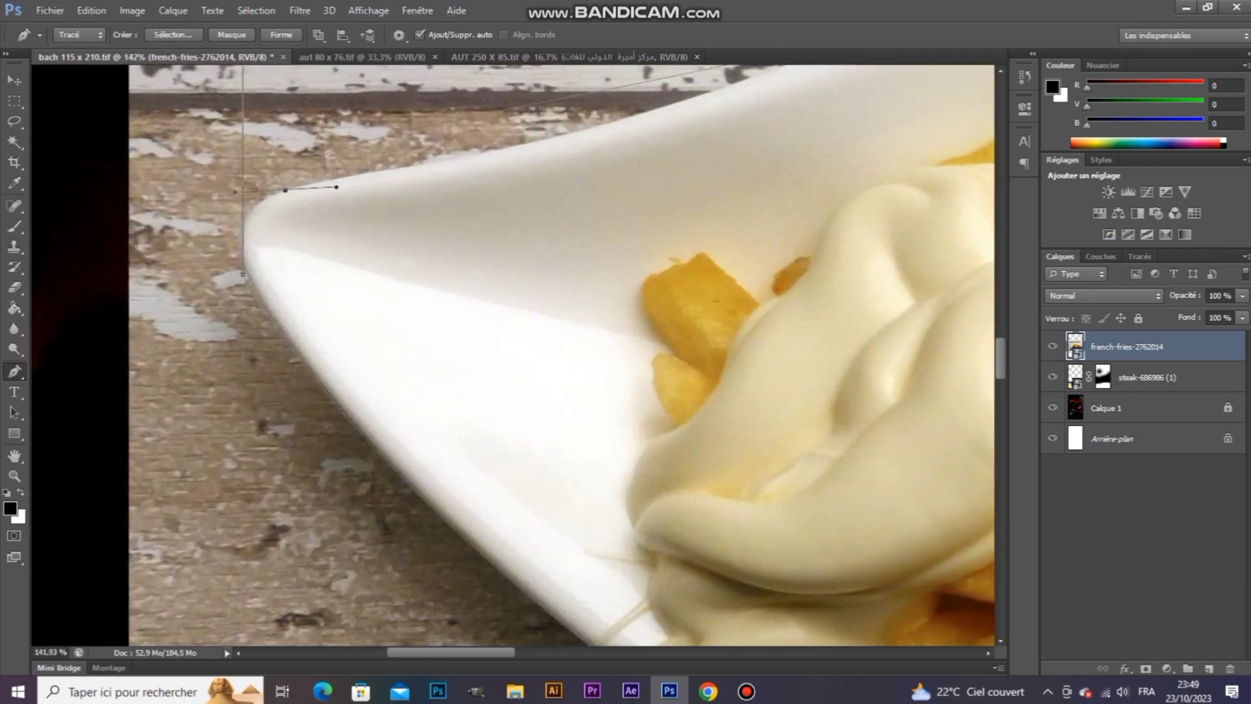
scroll(332, 260, "down", 2)
scroll(296, 205, "up", 3)
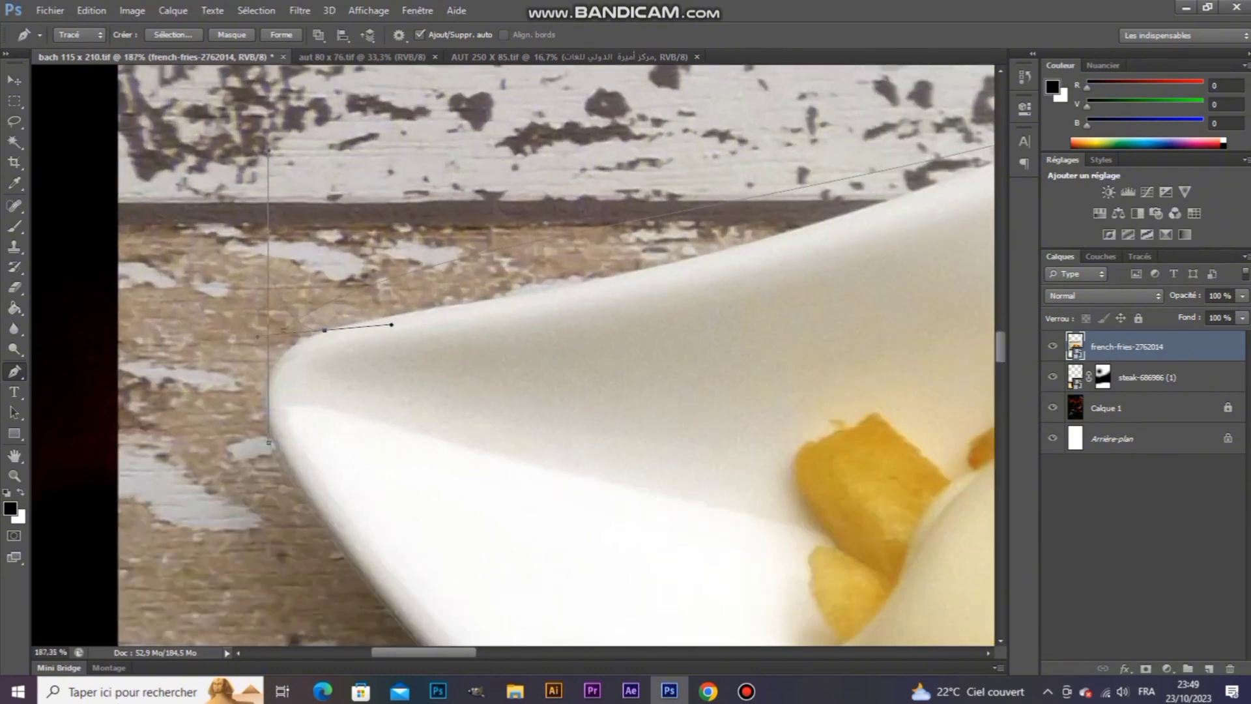
left_click_drag(267, 150, 243, 250)
scroll(296, 332, "down", 2)
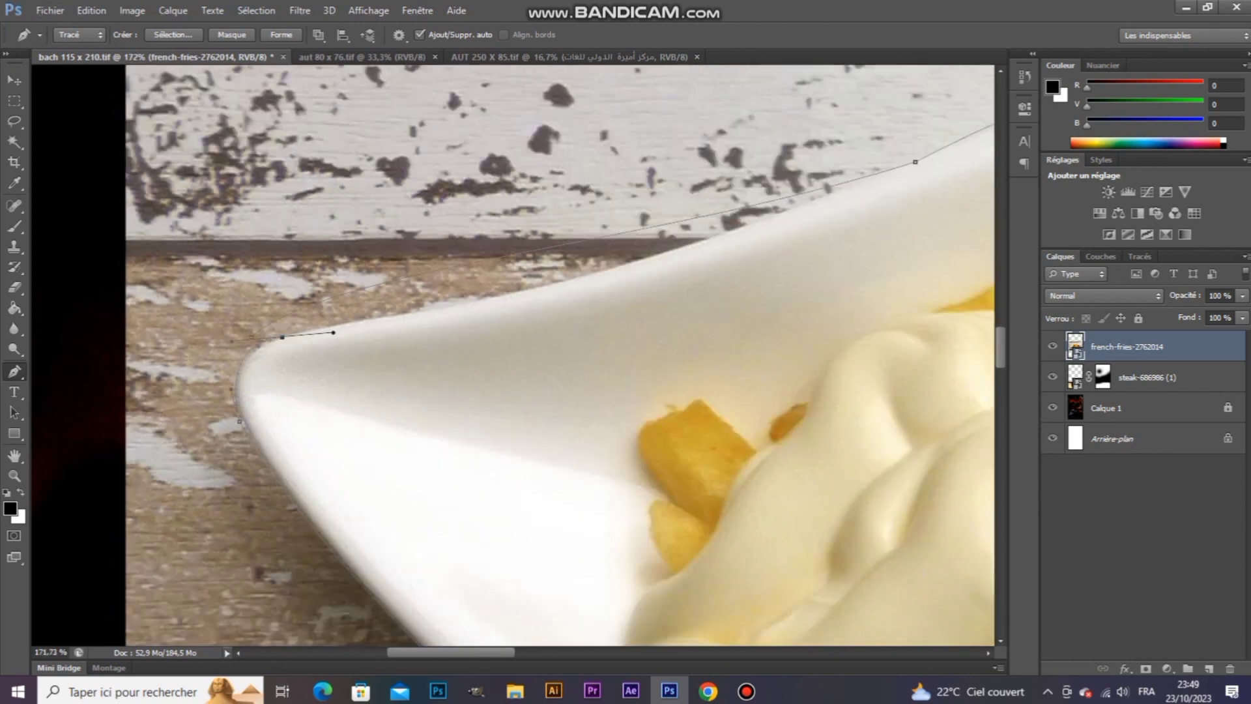
scroll(345, 255, "up", 2)
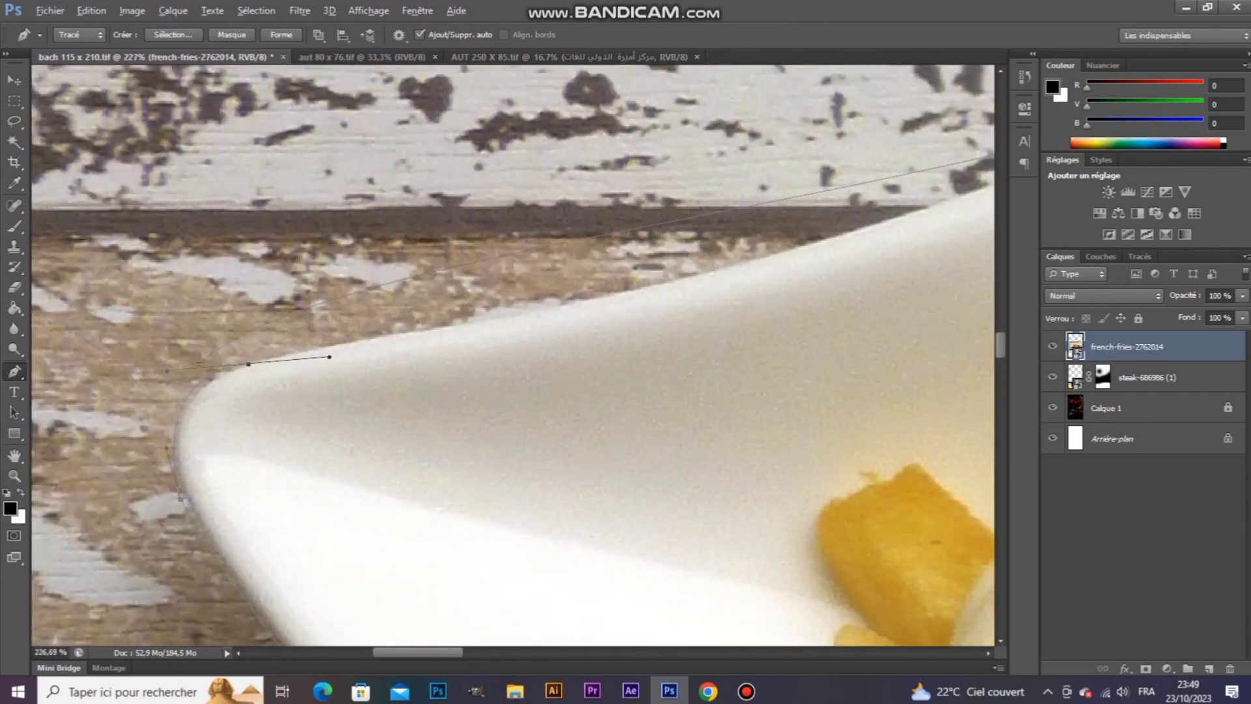
key("alt")
key("alt")
scroll(208, 349, "down", 5)
scroll(532, 278, "up", 3)
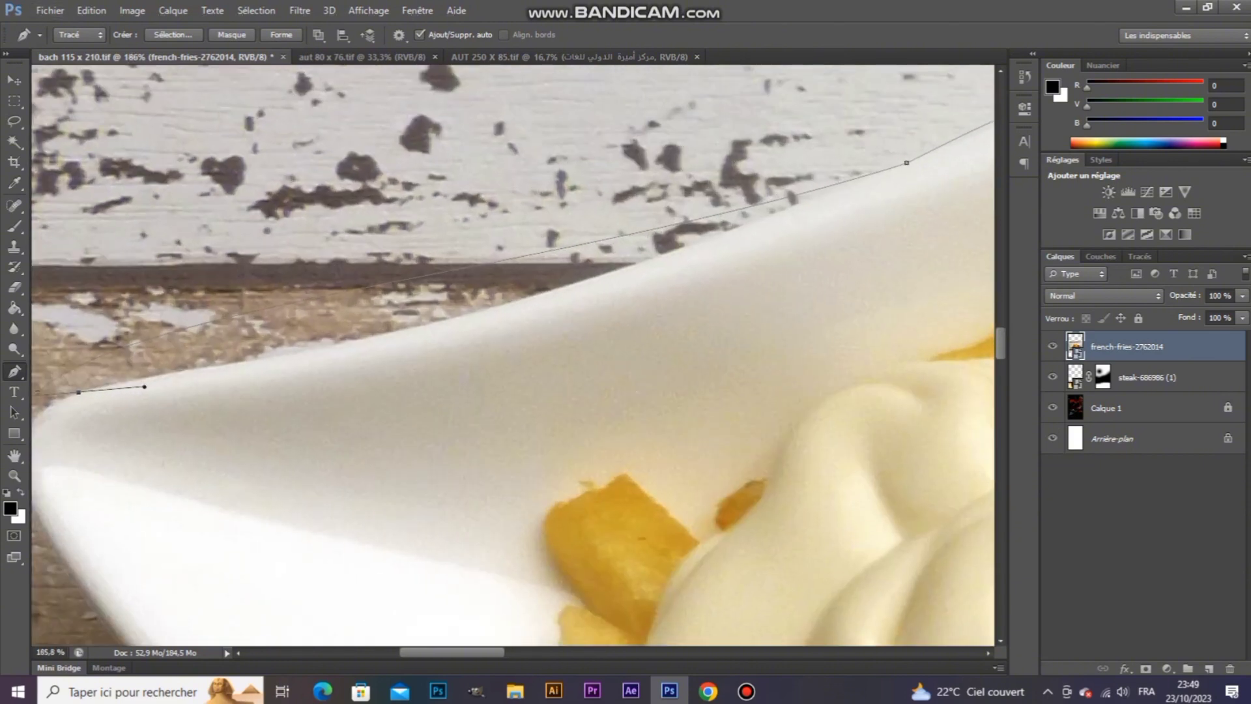
Step: Place an anchor on the upper rim just past the mayonnaise-side tip and pull its curve handle along the edge
left_click(906, 162)
scroll(513, 355, "down", 3)
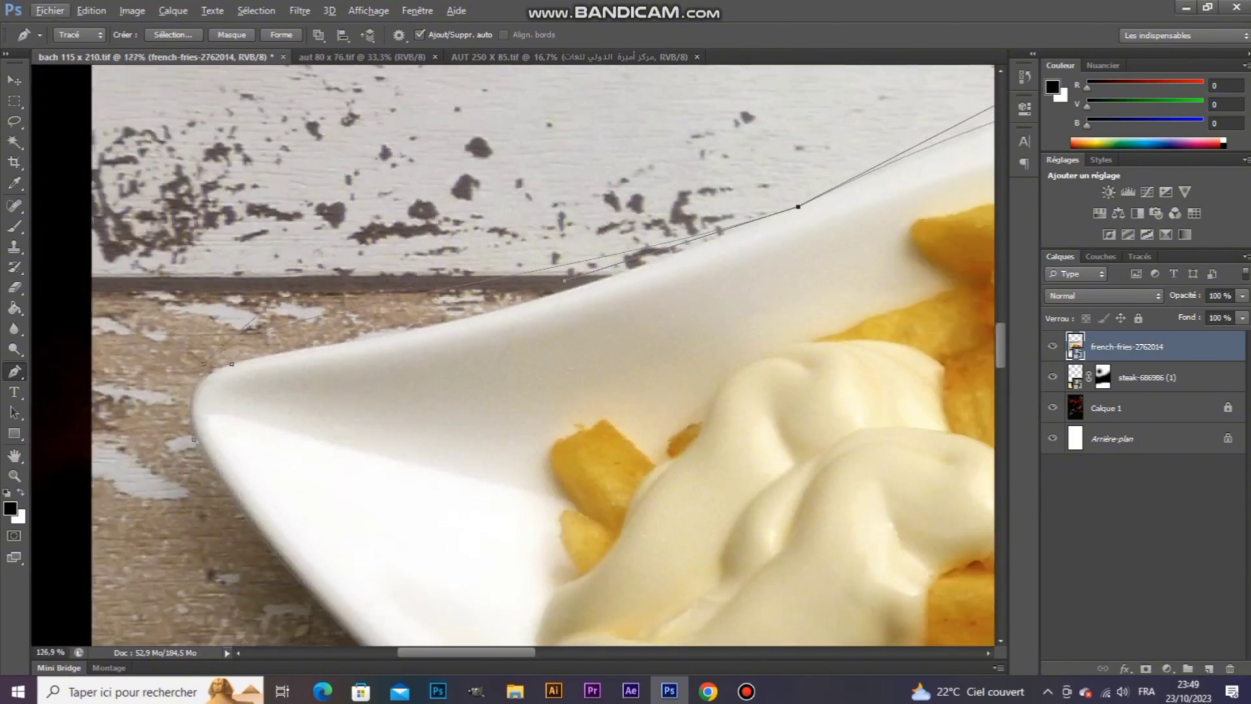
scroll(254, 358, "up", 2)
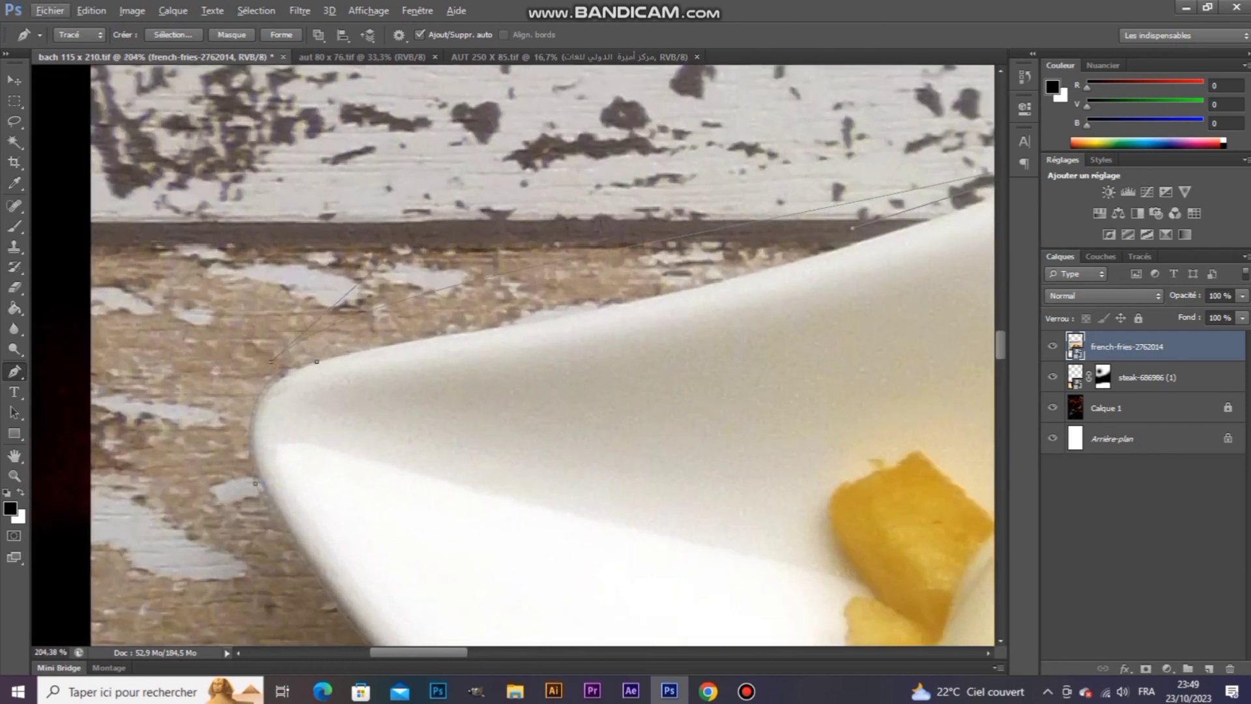
left_click_drag(271, 362, 429, 347)
key("alt")
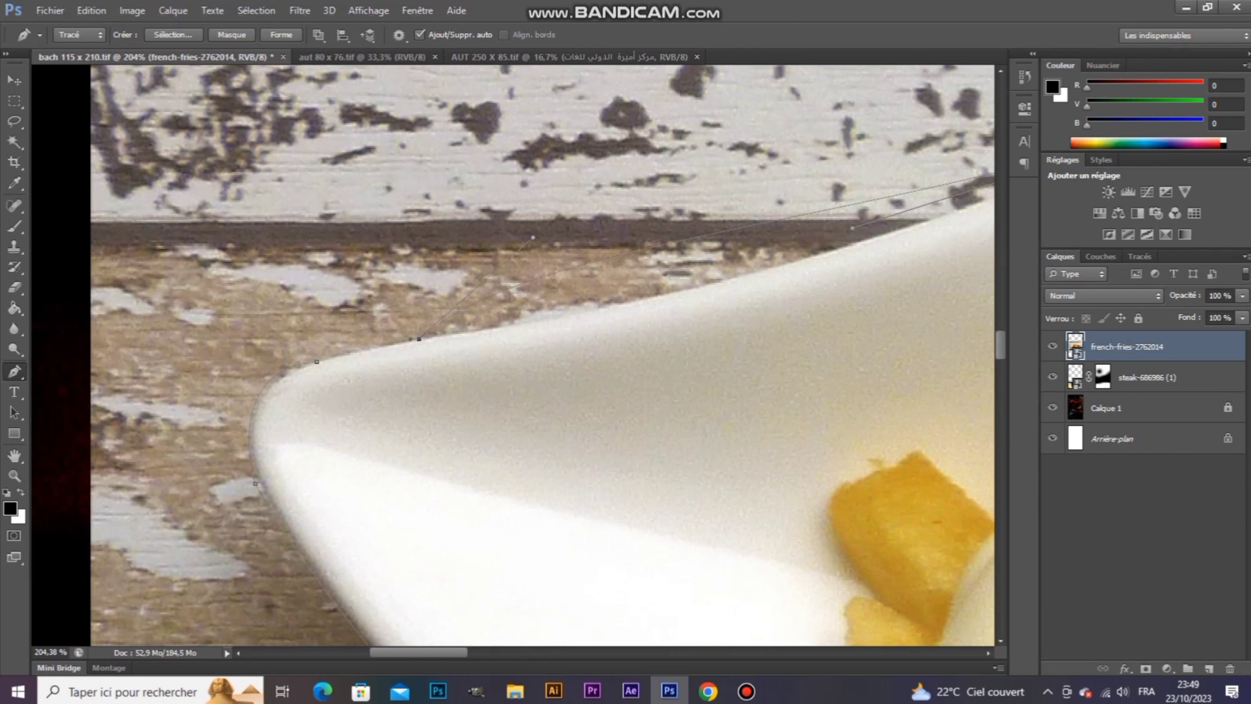
left_click_drag(533, 241, 205, 376)
key("alt")
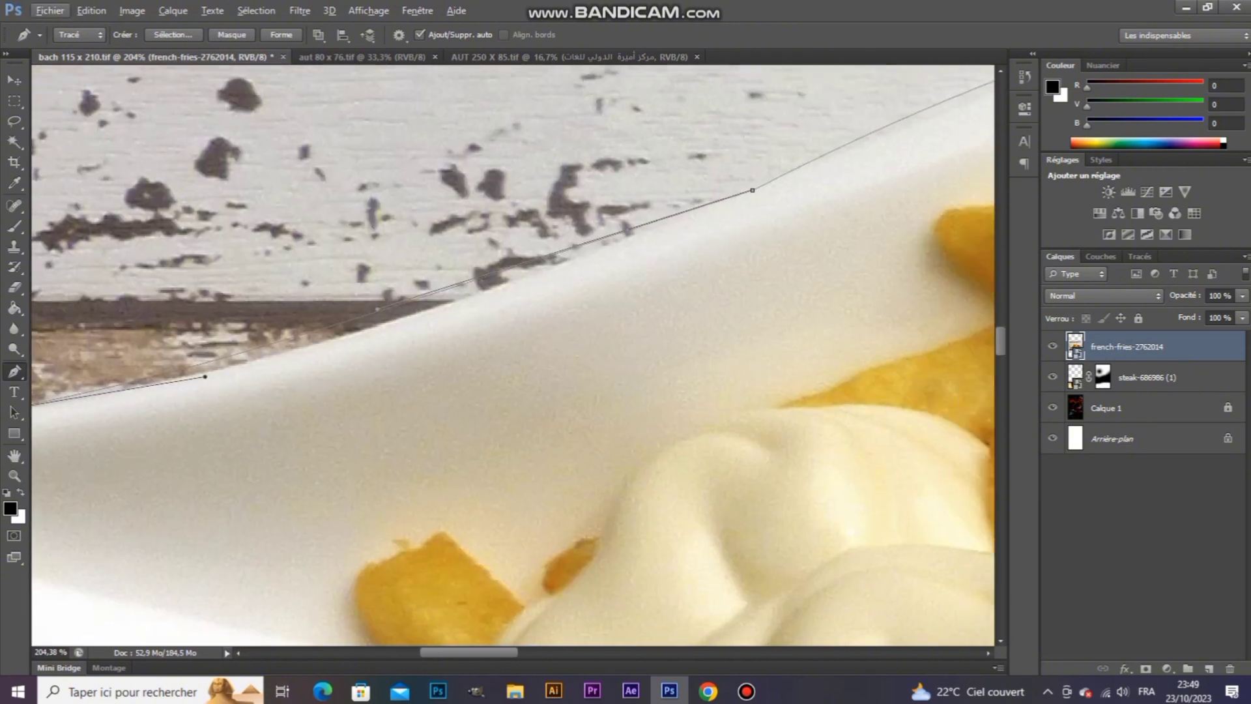
Step: Adjust both curve handles of the anchor on the plate's upper edge above the mayonnaise to follow the rim
key("alt")
left_click_drag(378, 309, 377, 342)
key("alt")
key("alt")
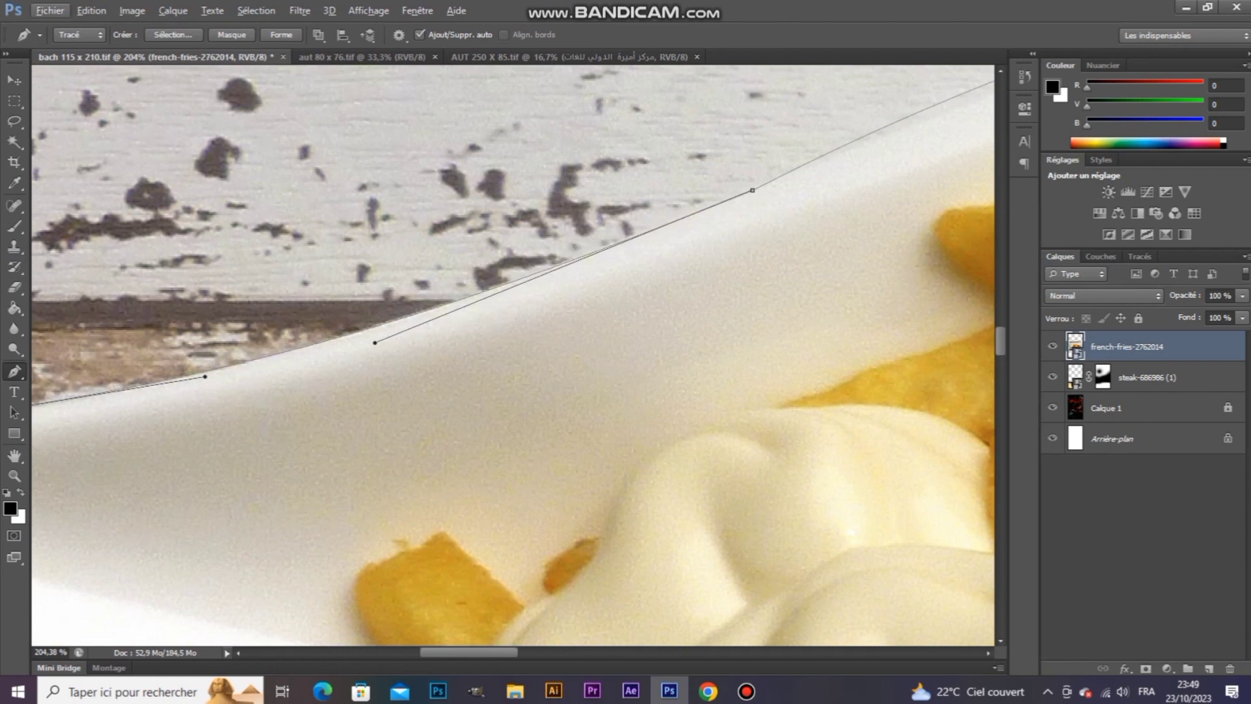
left_click(752, 190, "ctrl")
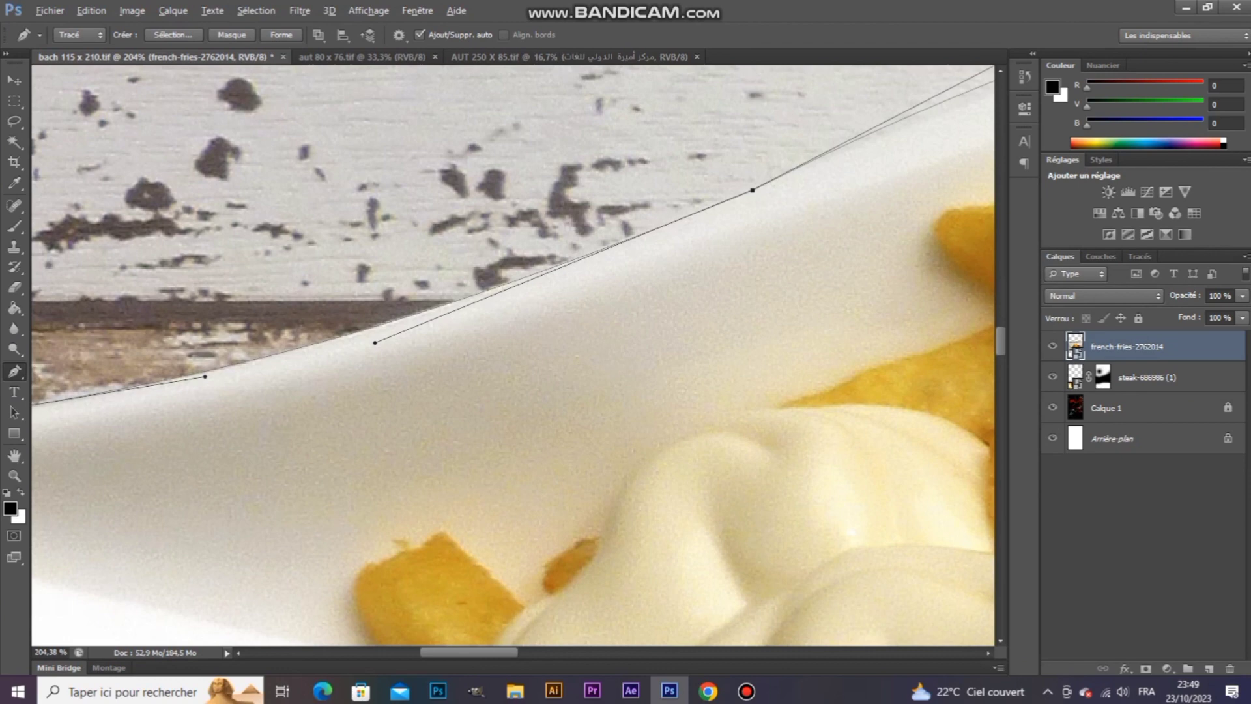
scroll(474, 267, "down", 7)
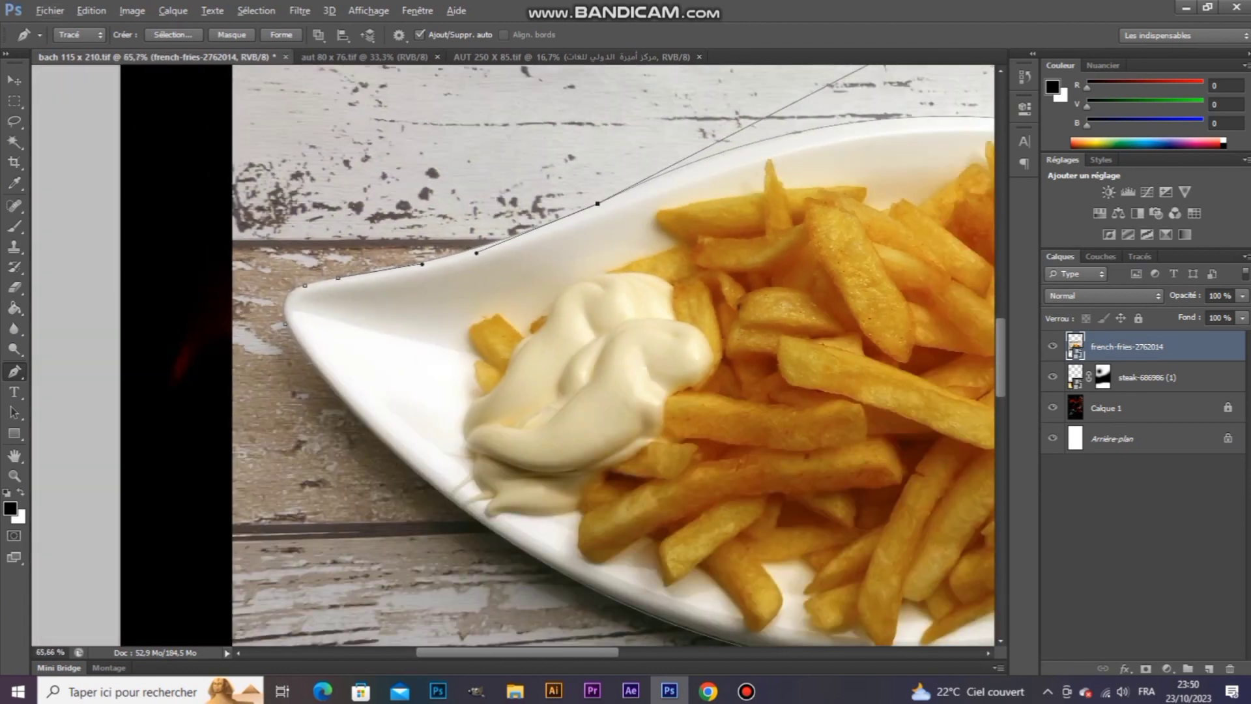
left_click_drag(597, 204, 354, 417)
scroll(891, 137, "up", 1)
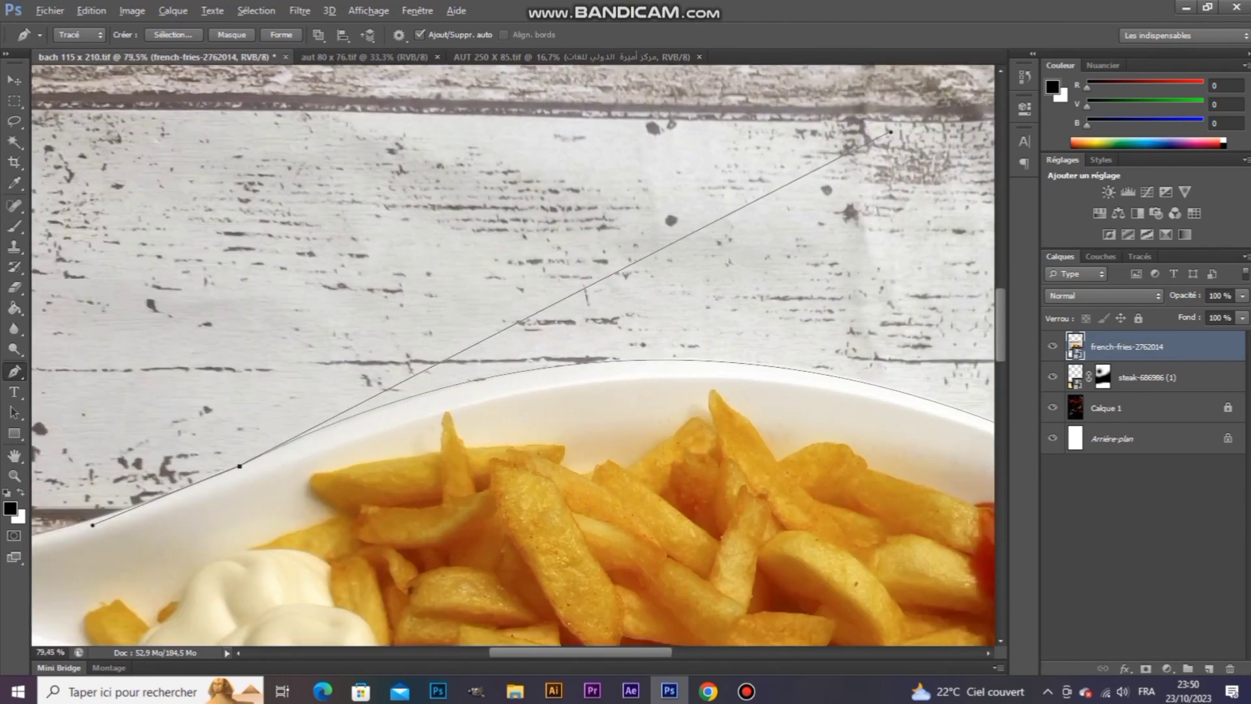
left_click_drag(890, 133, 925, 132)
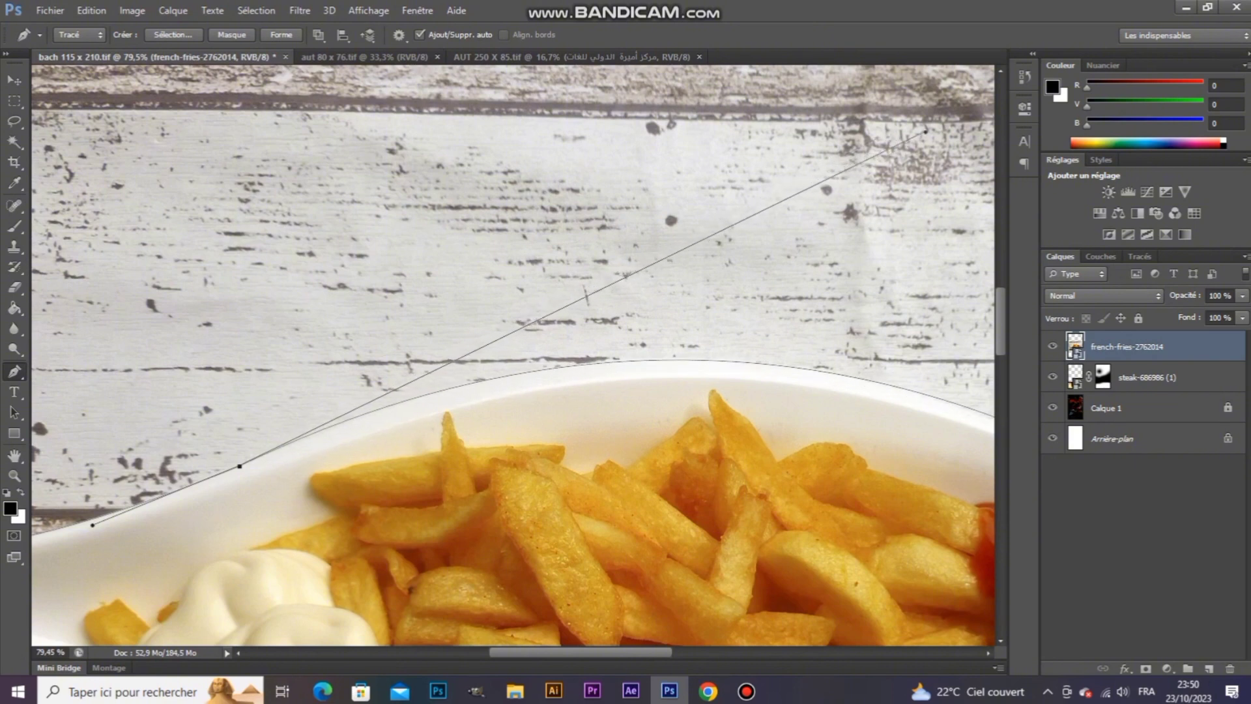
scroll(642, 140, "down", 4)
scroll(227, 331, "up", 2)
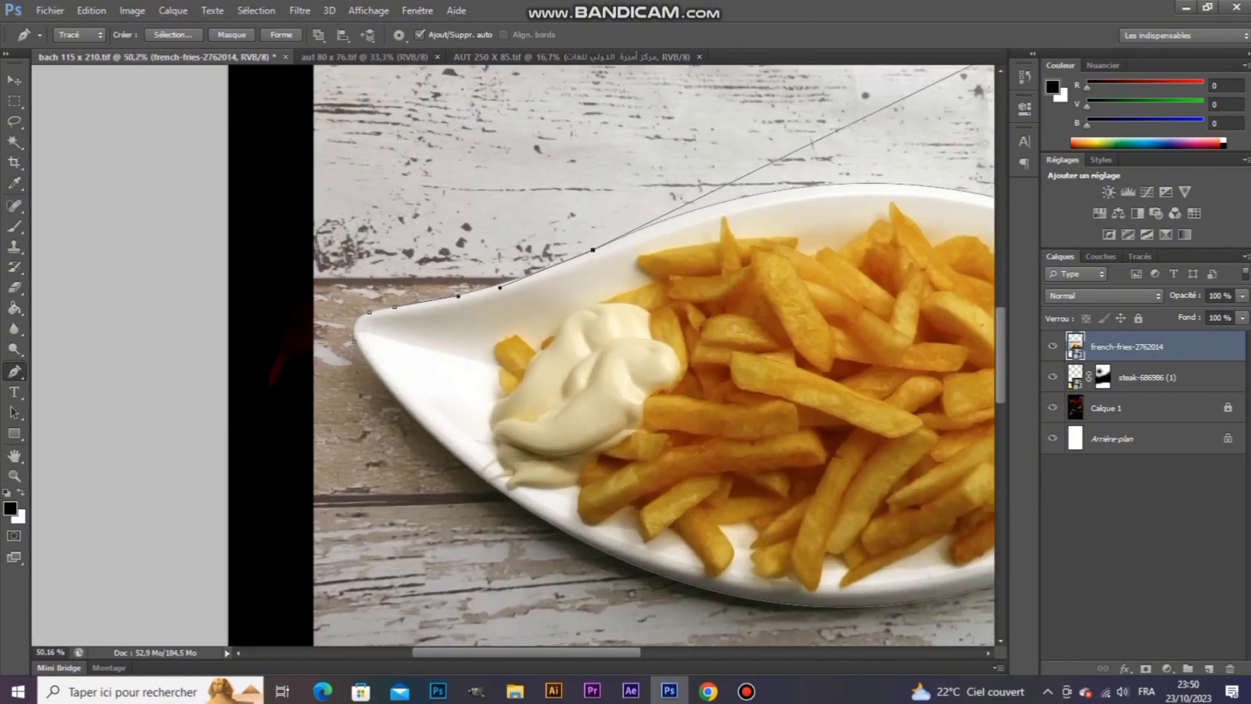
Step: Try reshaping the curve at the anchor on the mayonnaise-side tip's upper edge, and undo the change
scroll(377, 308, "up", 20)
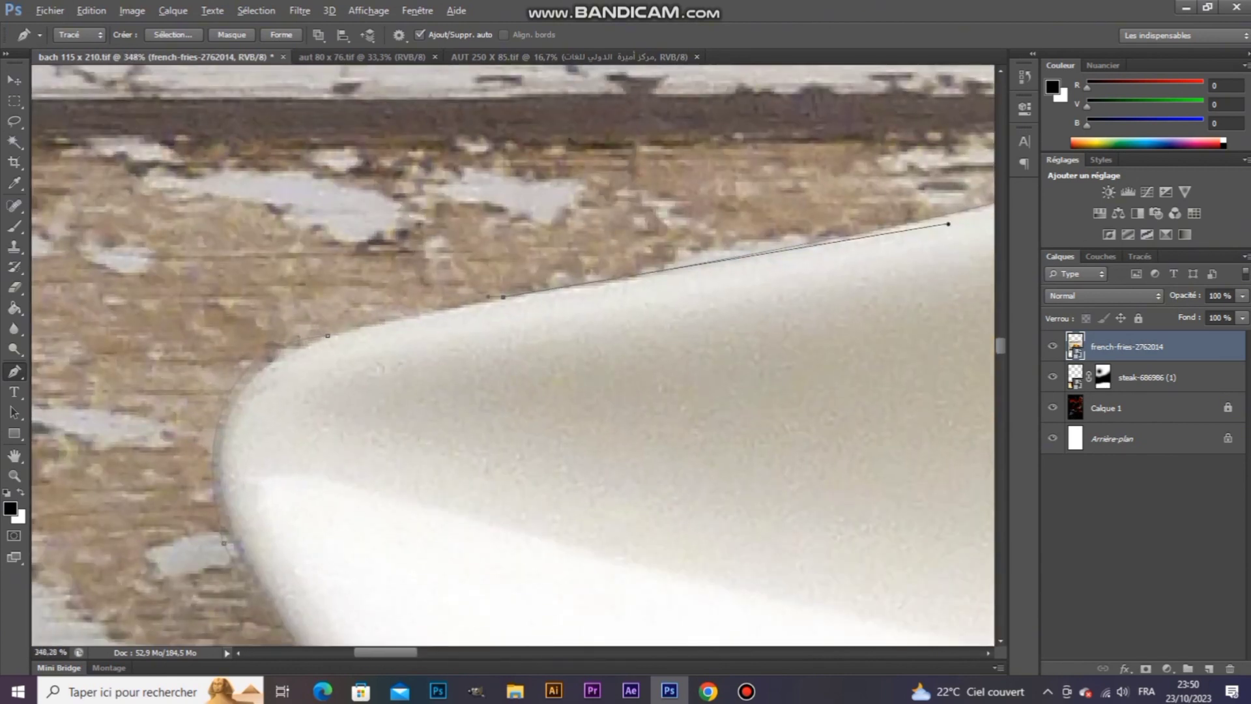
left_click_drag(328, 335, 203, 347)
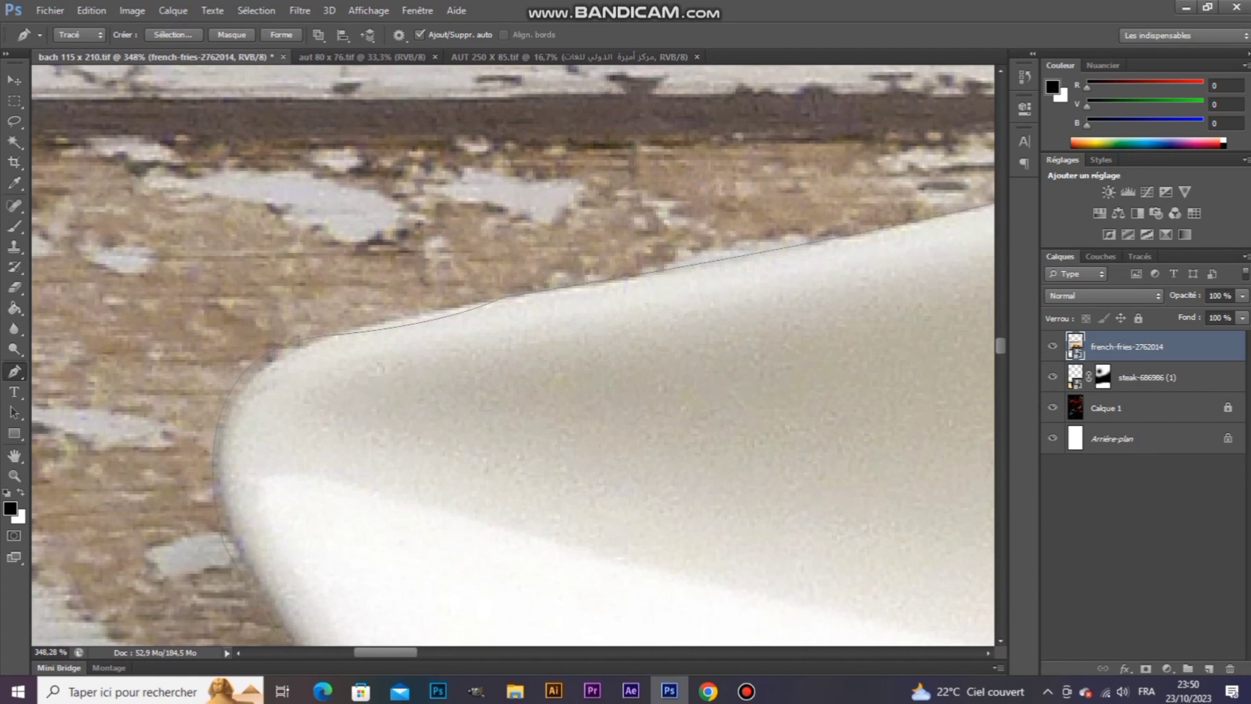
left_click(749, 253, "ctrl")
key("alt")
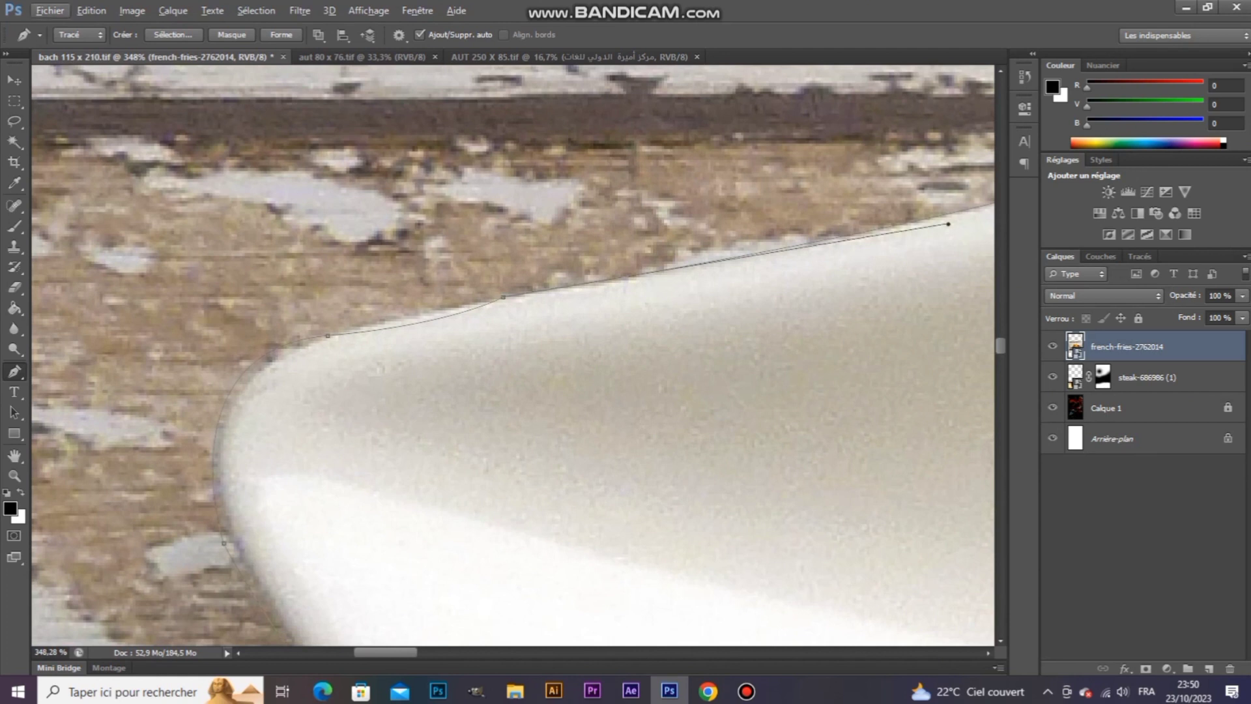
left_click(328, 335, "ctrl")
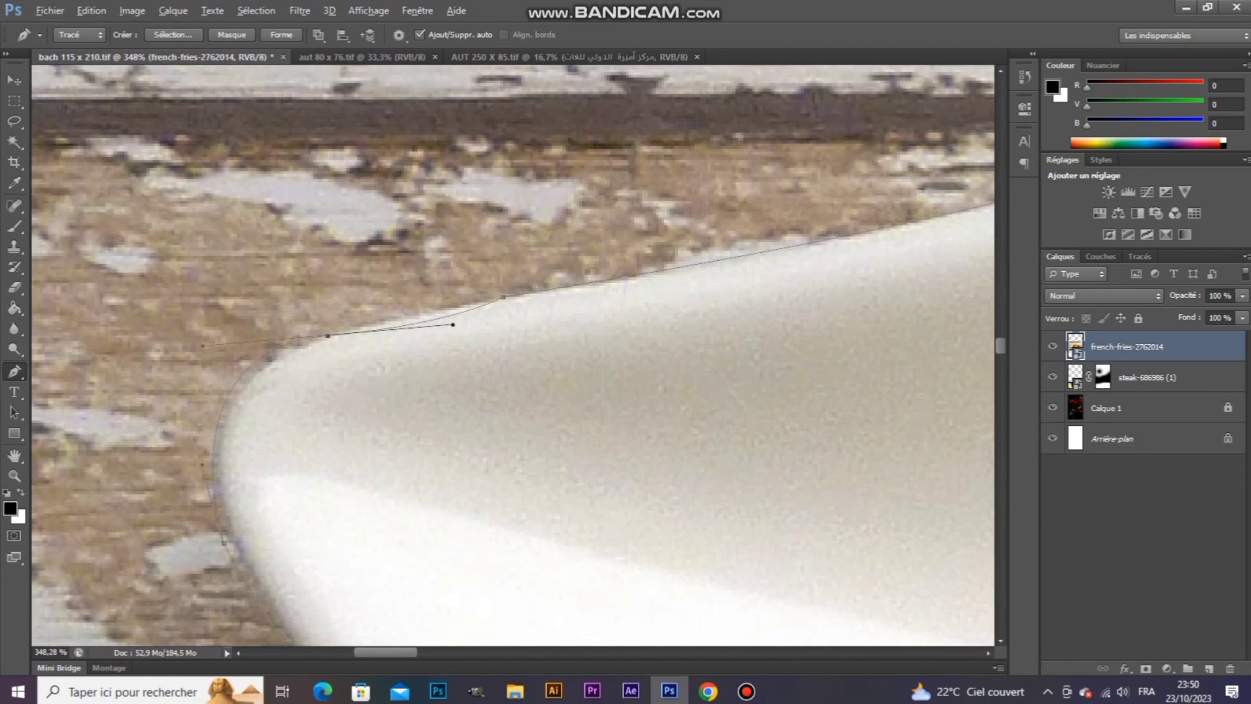
key("ctrl+alt+z")
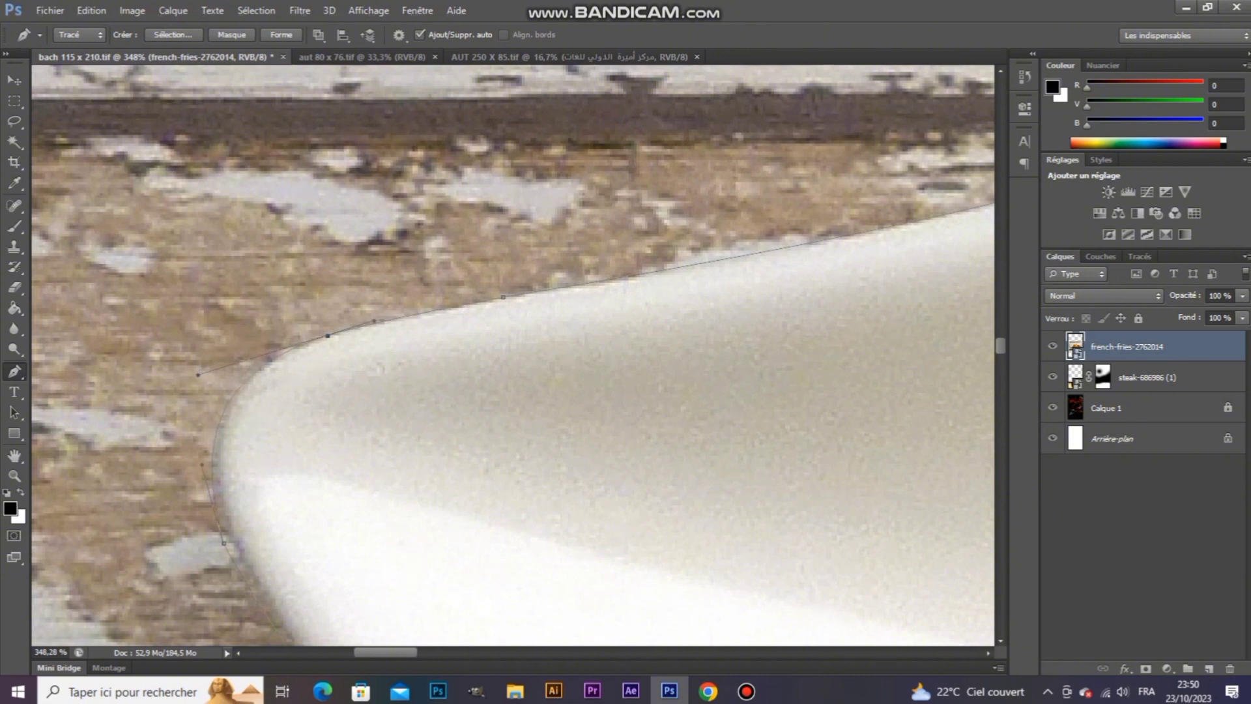
Step: Convert the plate path to a selection, copy the plate to a new layer and hide the french-fries-2762014 layer
scroll(461, 268, "down", 20)
key("ctrl+minus")
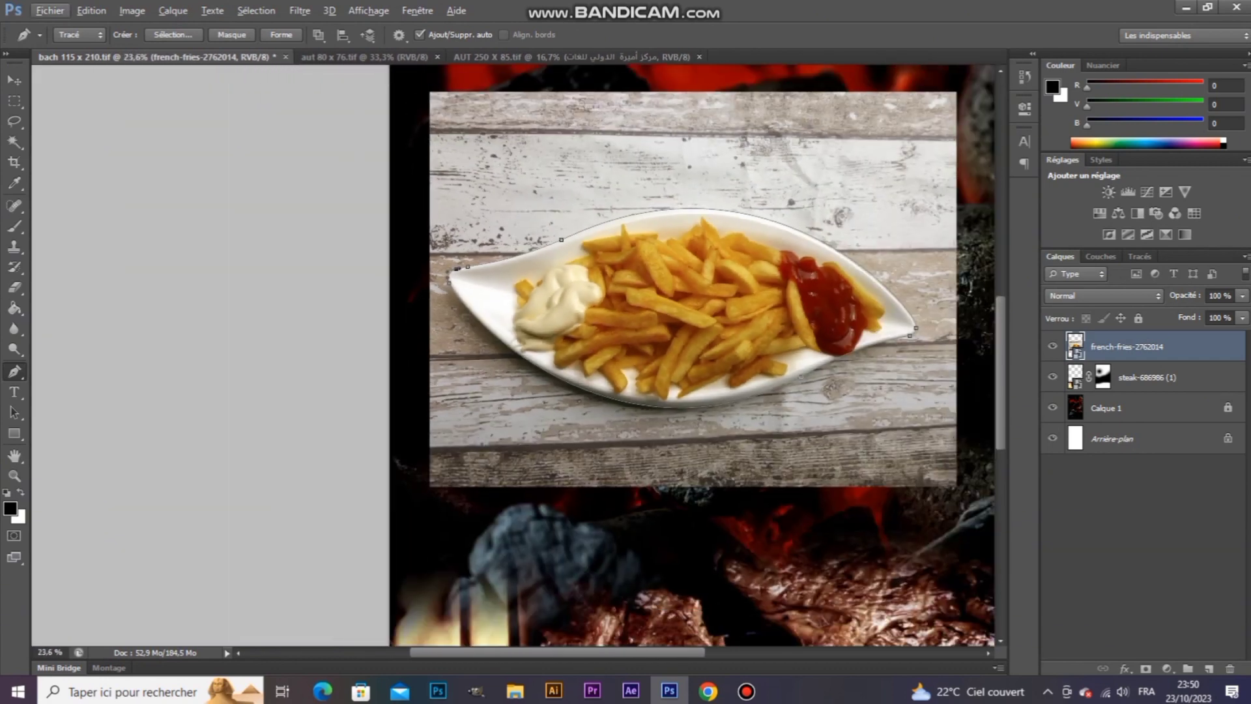
right_click(555, 250)
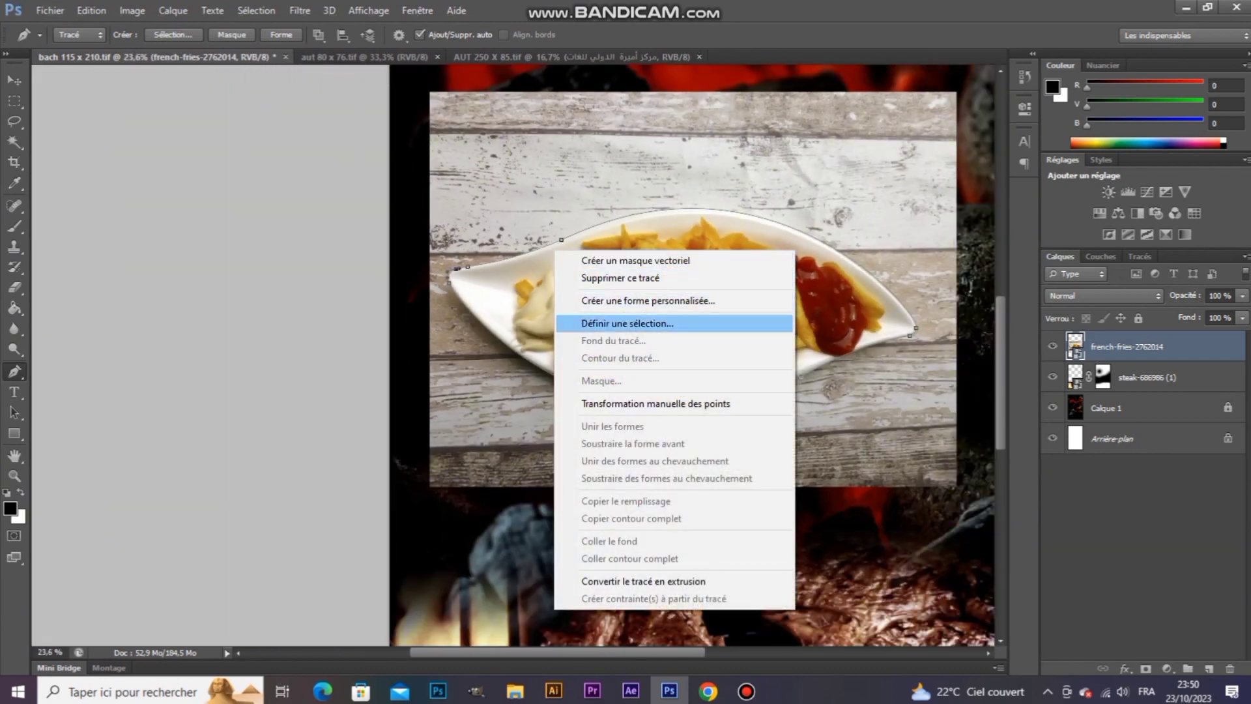
left_click(627, 323)
key("Return")
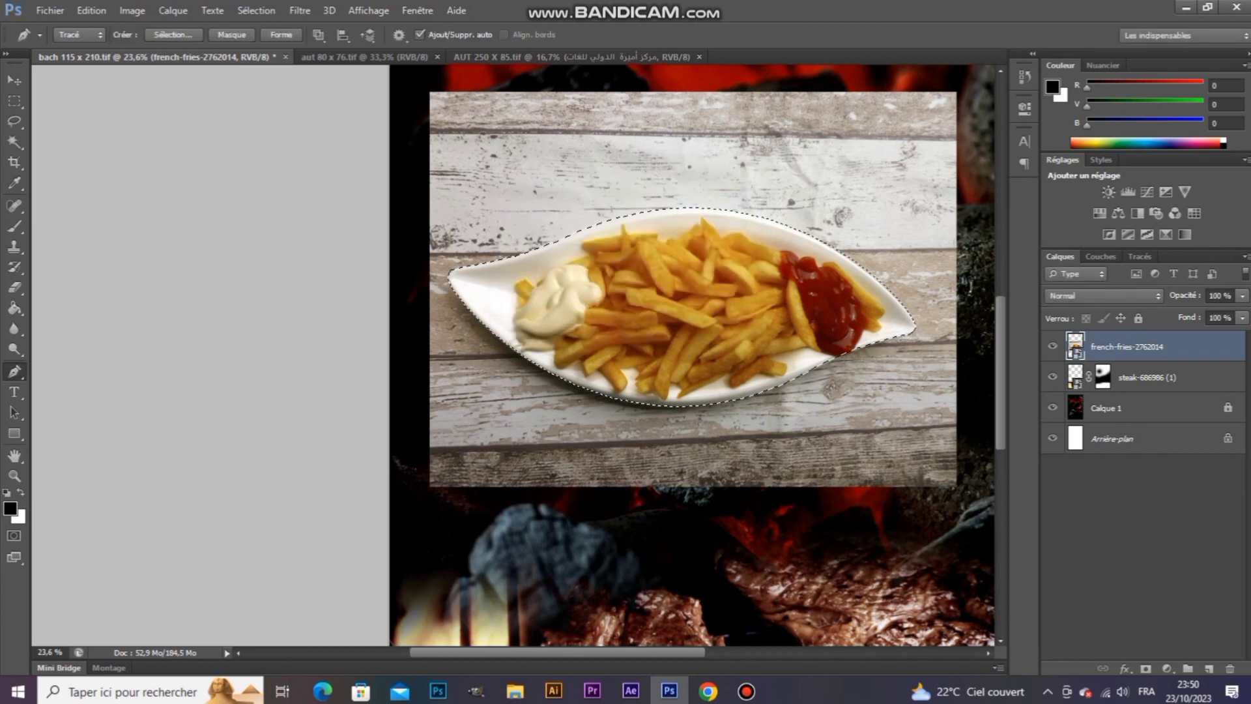
key("ctrl+j")
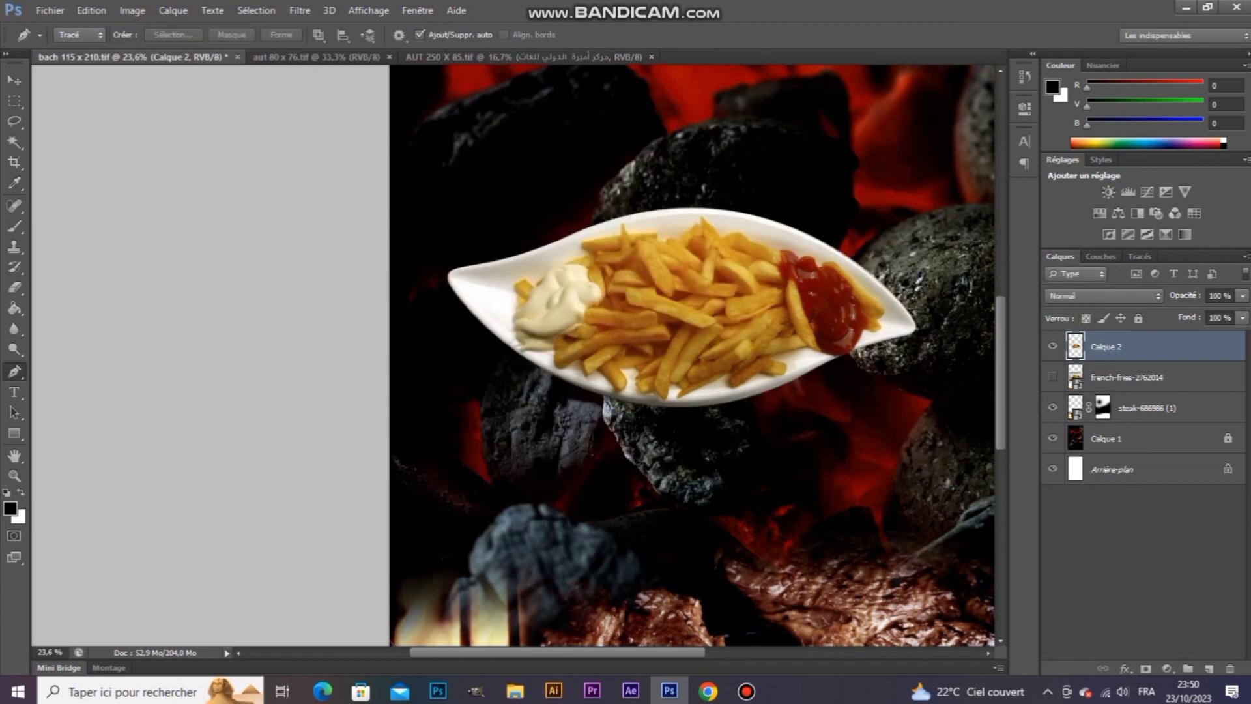
Step: Rotate the cut-out fries plate about 19.5° clockwise and scale it up to about 125%
key("v")
key("ctrl+0")
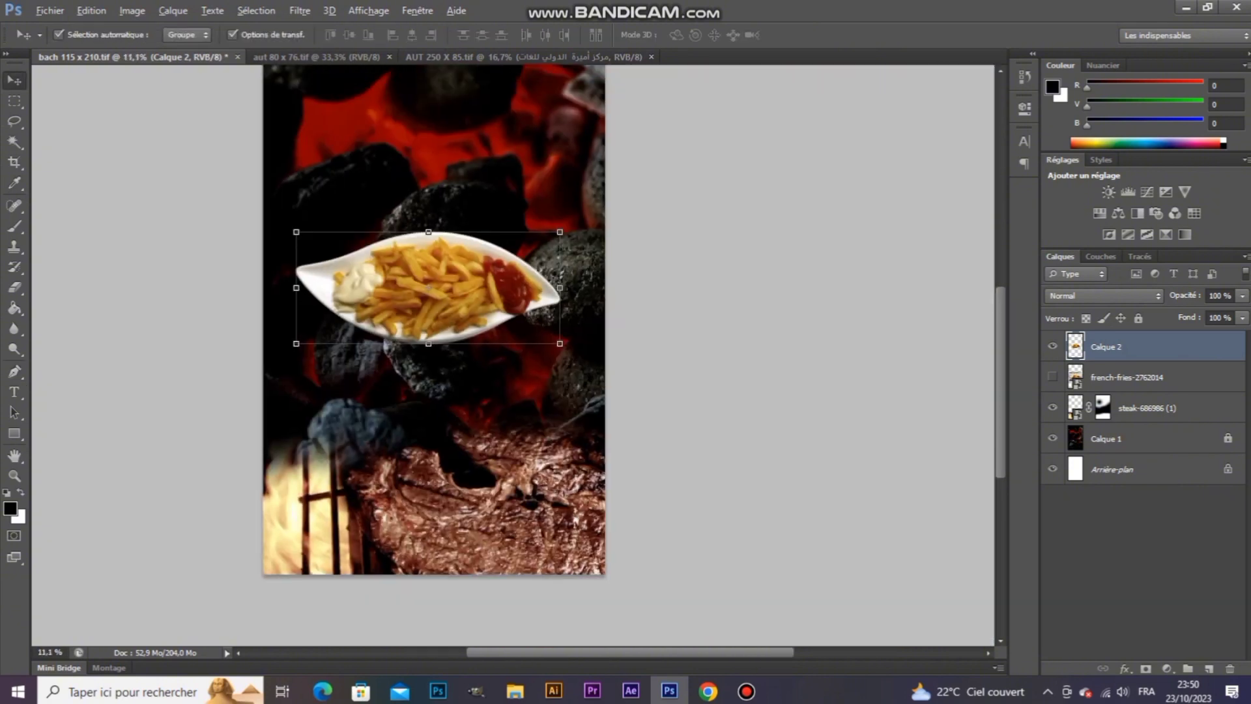
key("ctrl+t")
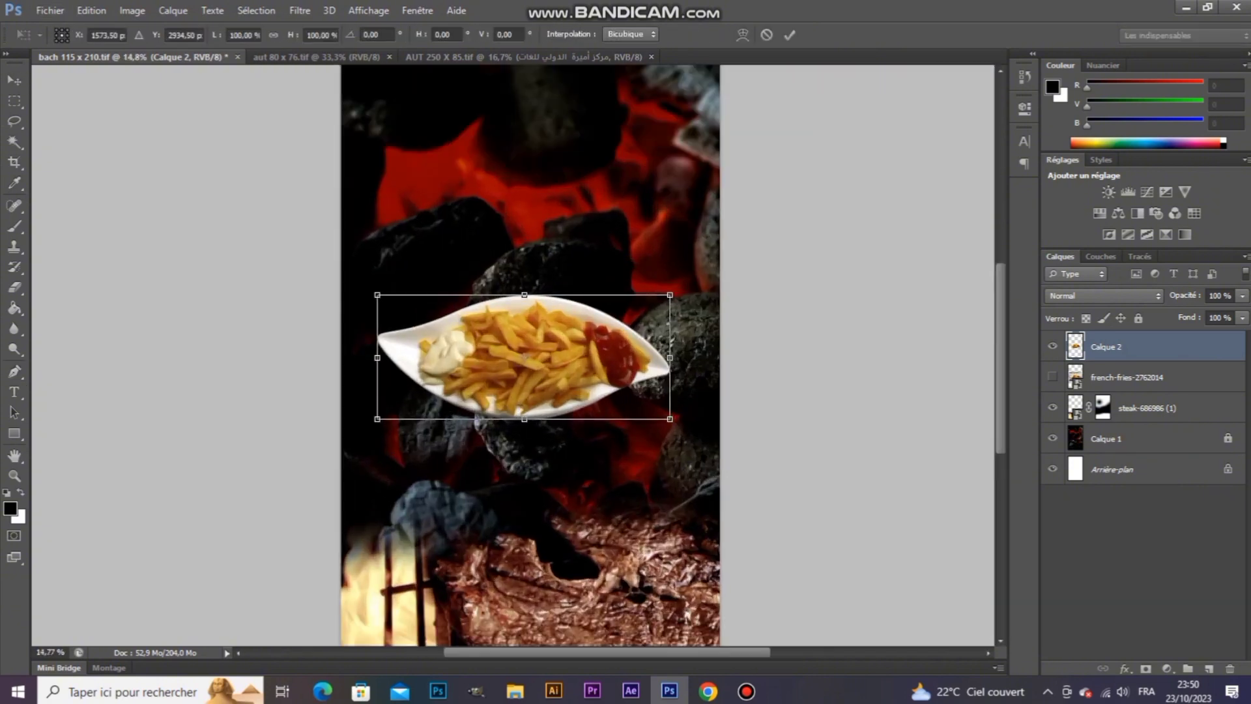
left_click_drag(691, 287, 702, 319)
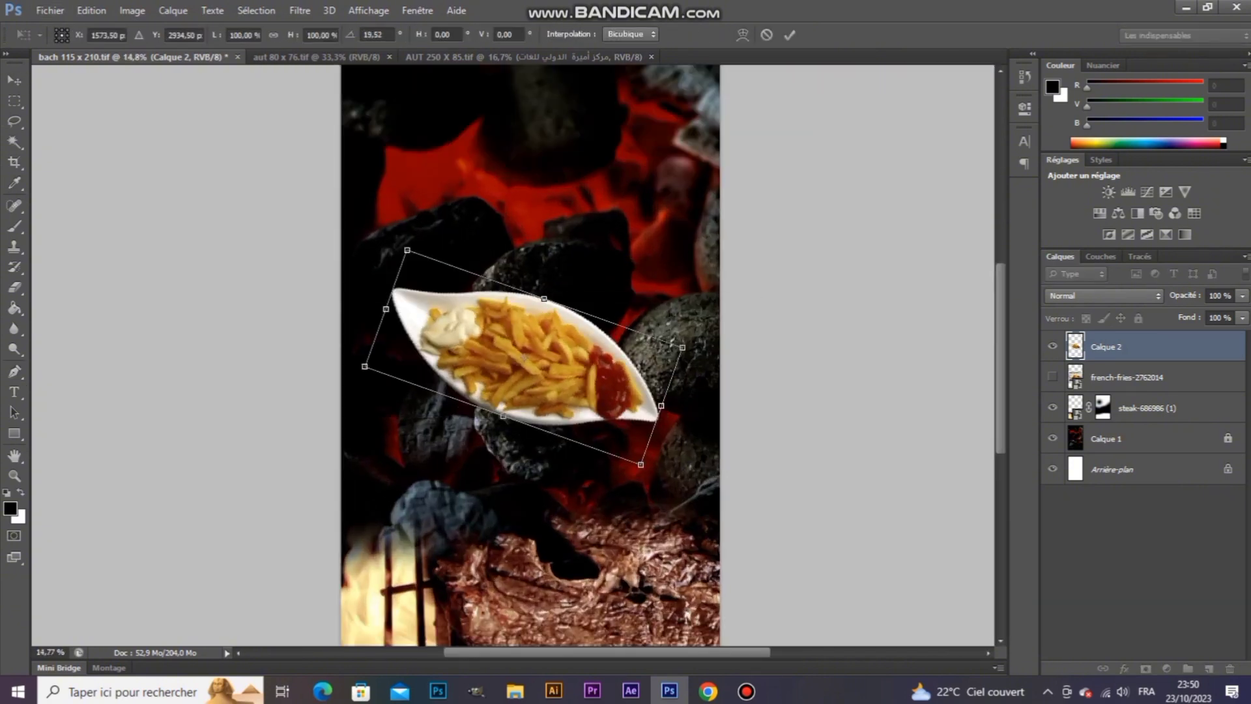
left_click_drag(564, 349, 479, 472)
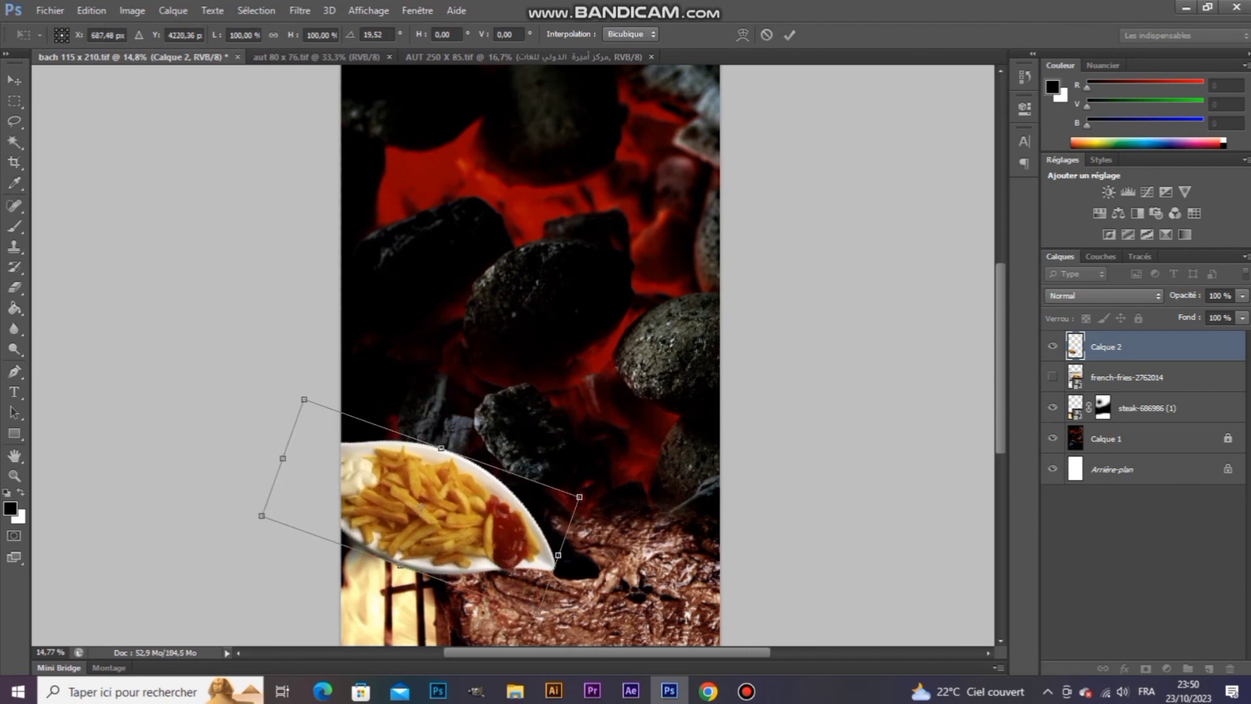
left_click_drag(579, 496, 660, 492)
Step: Move the fries plate to the banner's top-left corner and resize it so it partly bleeds off the canvas
left_click_drag(537, 491, 553, 139)
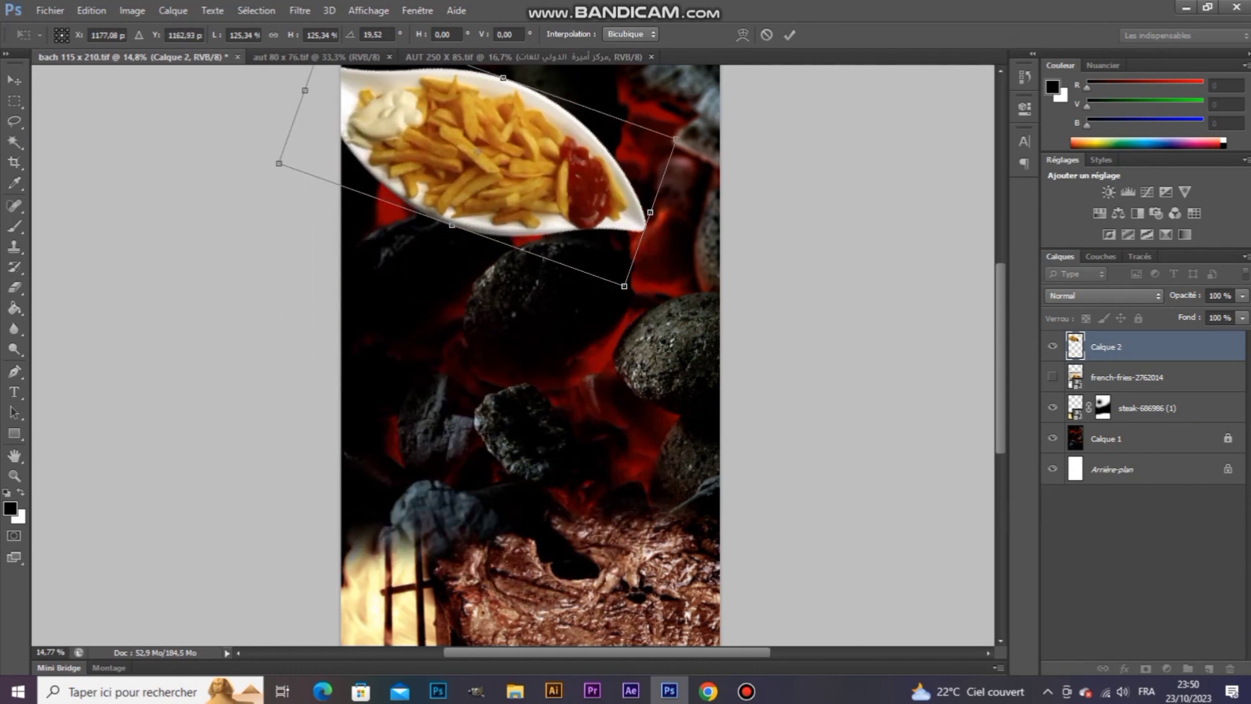
scroll(553, 140, "up", 3)
scroll(560, 391, "up", 3)
left_click_drag(558, 331, 493, 230)
left_click_drag(604, 428, 518, 356)
left_click_drag(461, 290, 491, 230)
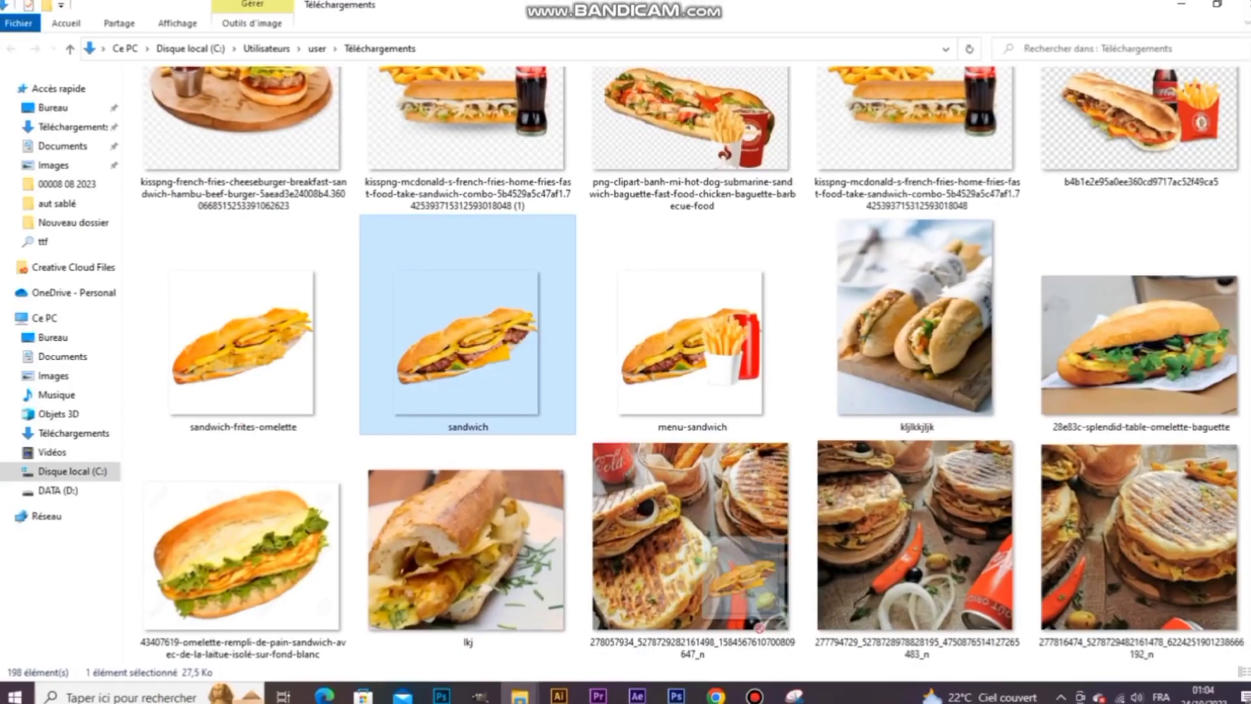
Step: Switch to the Téléchargements folder in File Explorer, open the sandwich-frites-omelette image in Paint and save it
left_click_drag(469, 221, 603, 390)
left_click(603, 273)
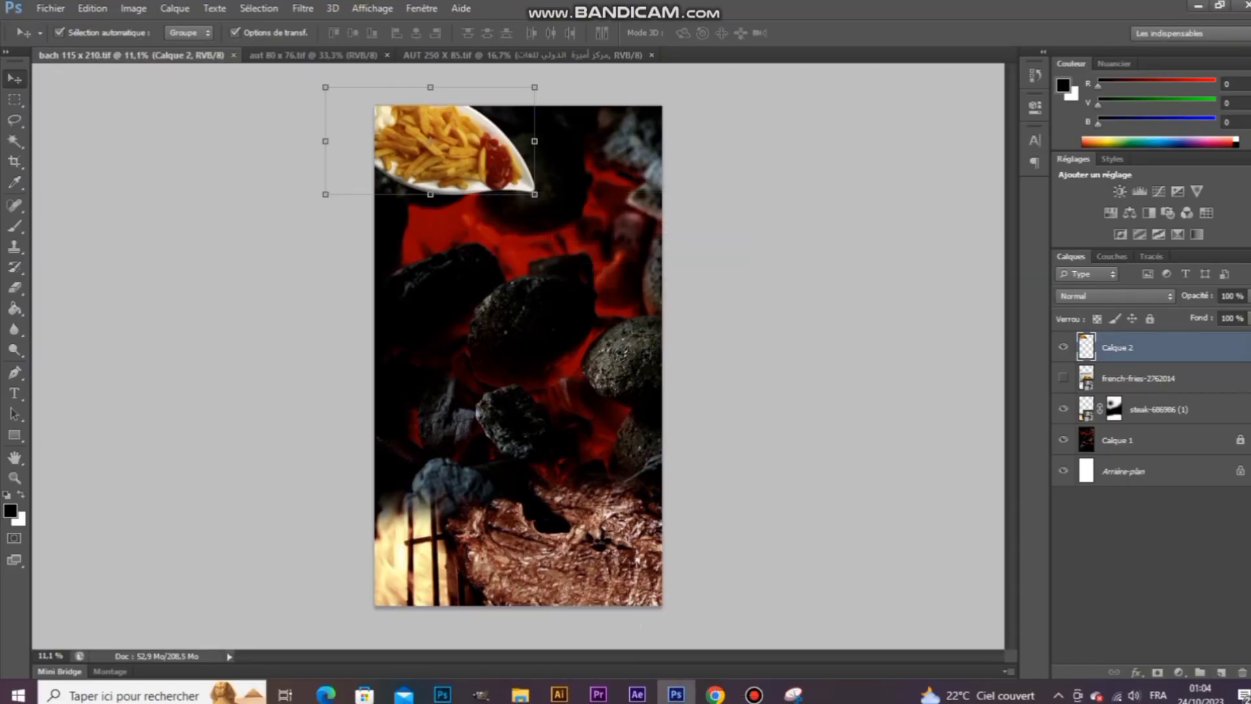
mouse_move(520, 691)
left_click(645, 612)
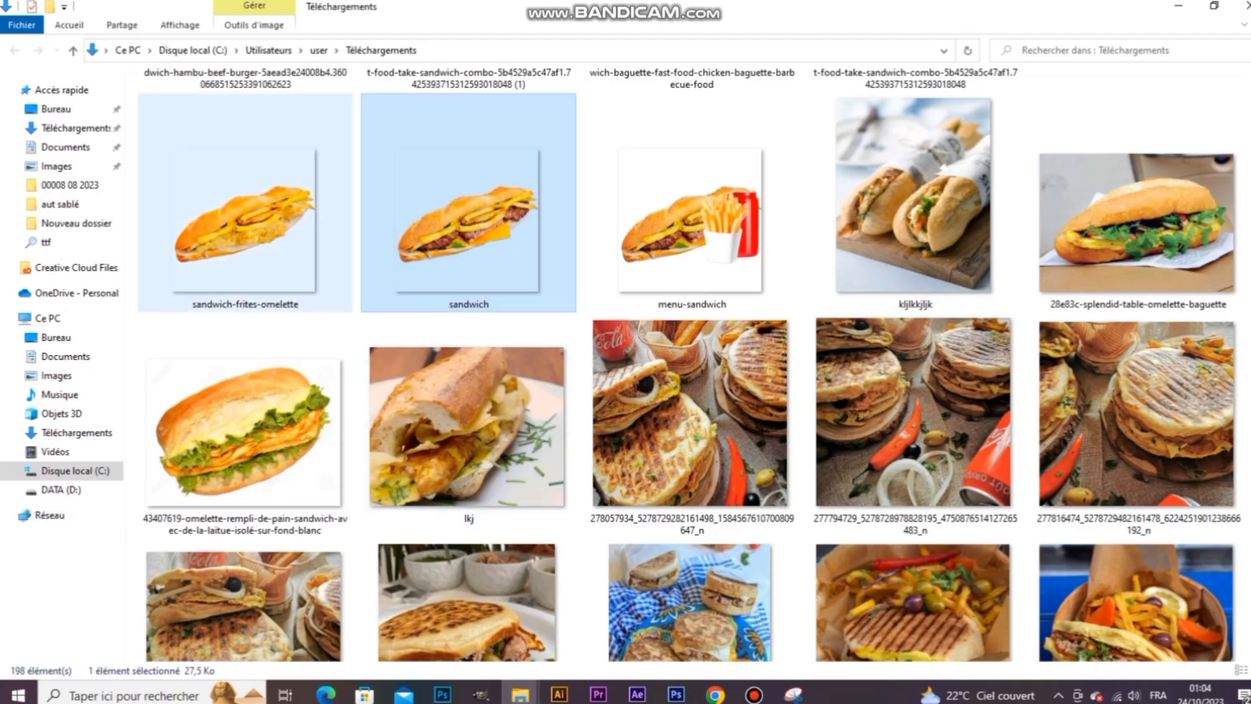
left_click(245, 221, "ctrl")
right_click(245, 222)
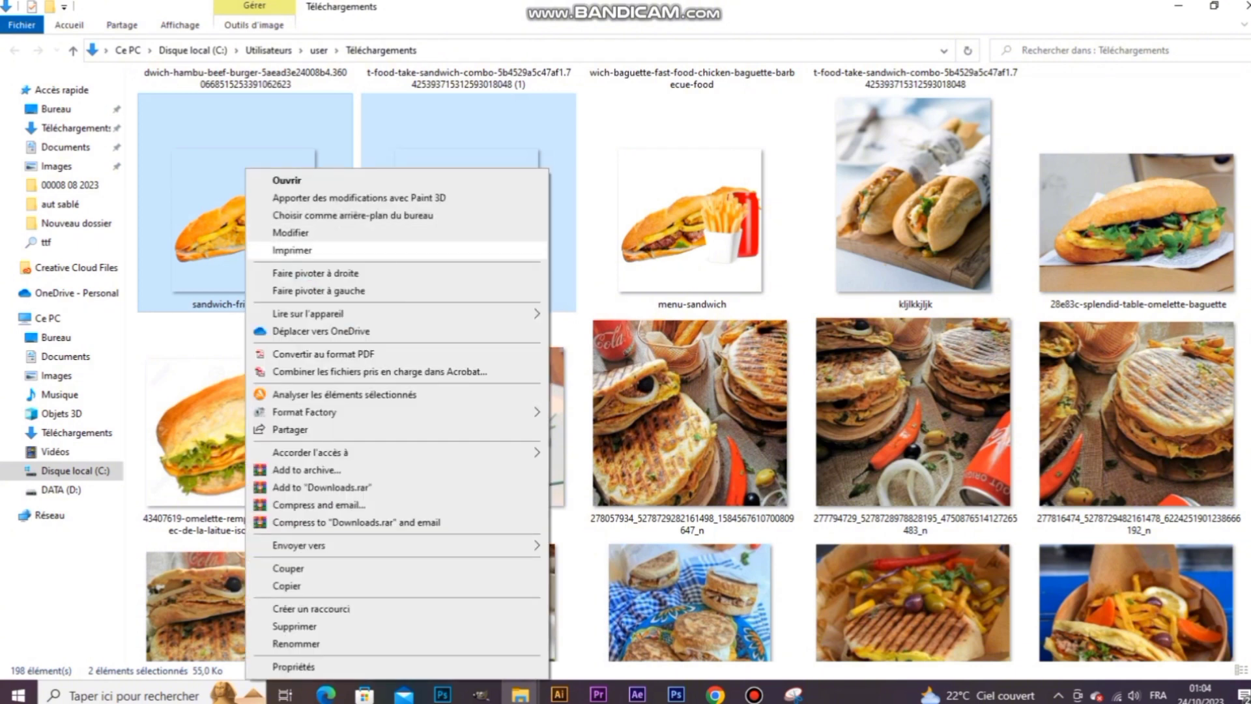
left_click(290, 232)
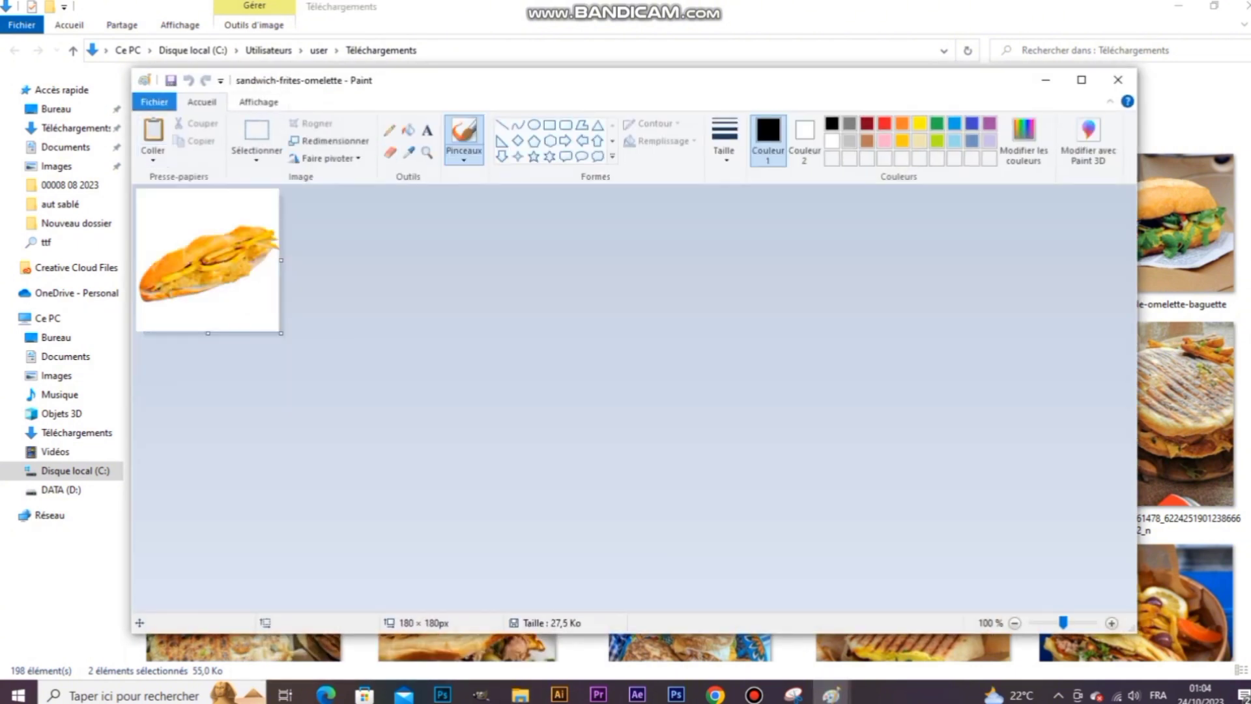
left_click(171, 80)
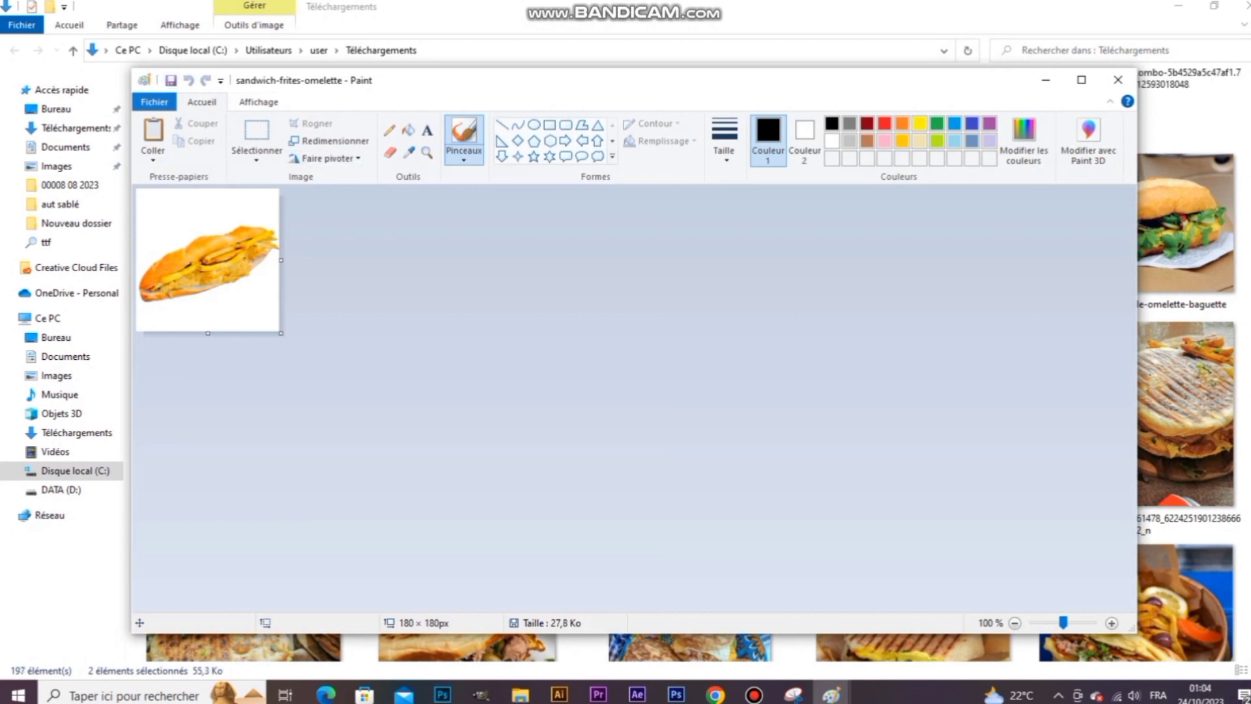
left_click(154, 102)
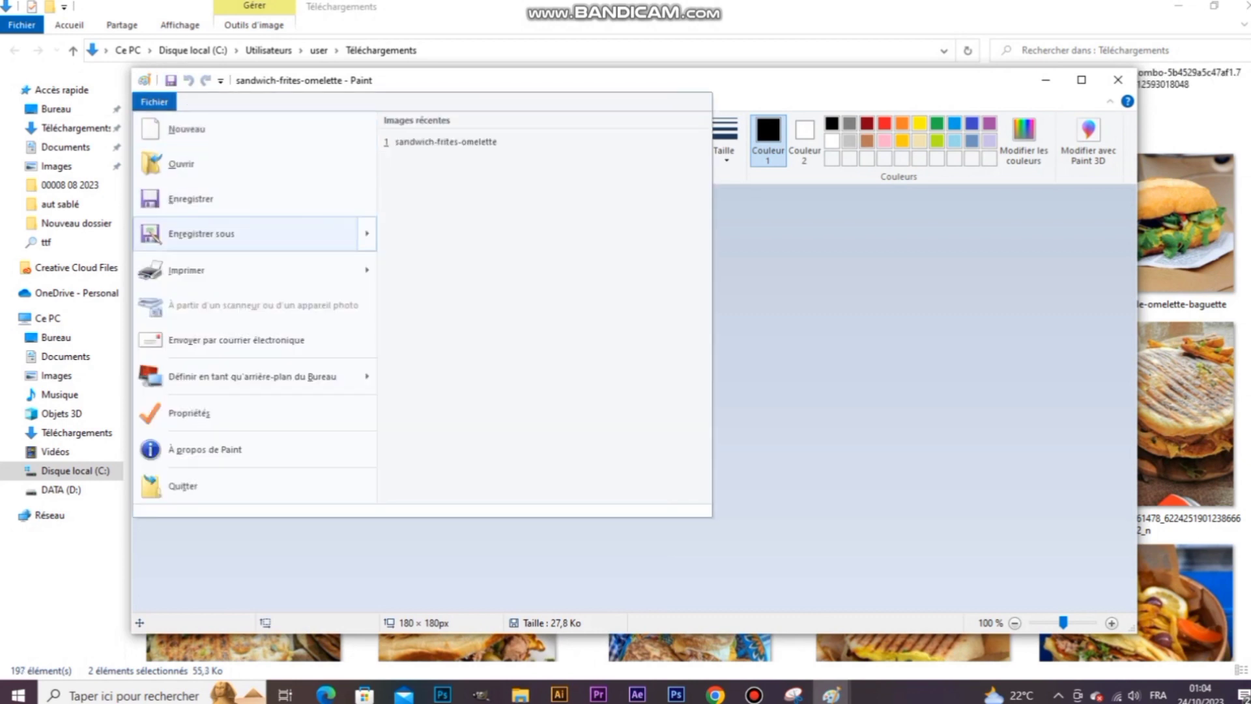
left_click(202, 234)
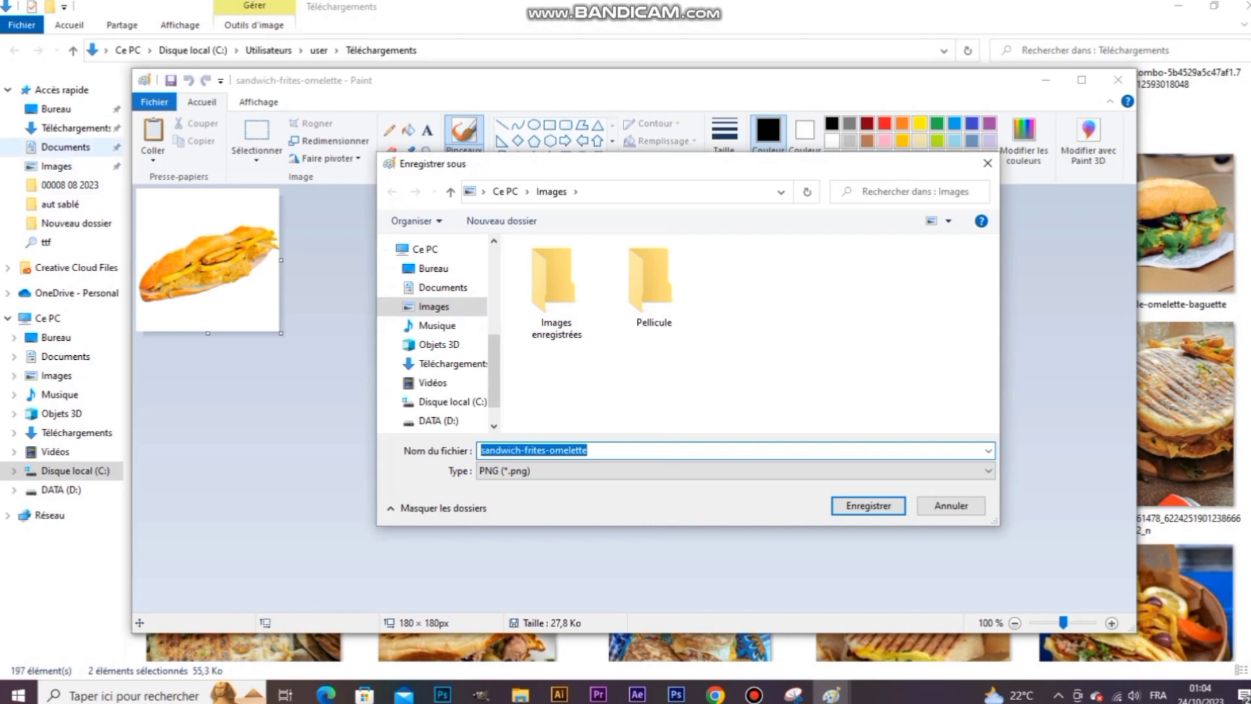
left_click(73, 128)
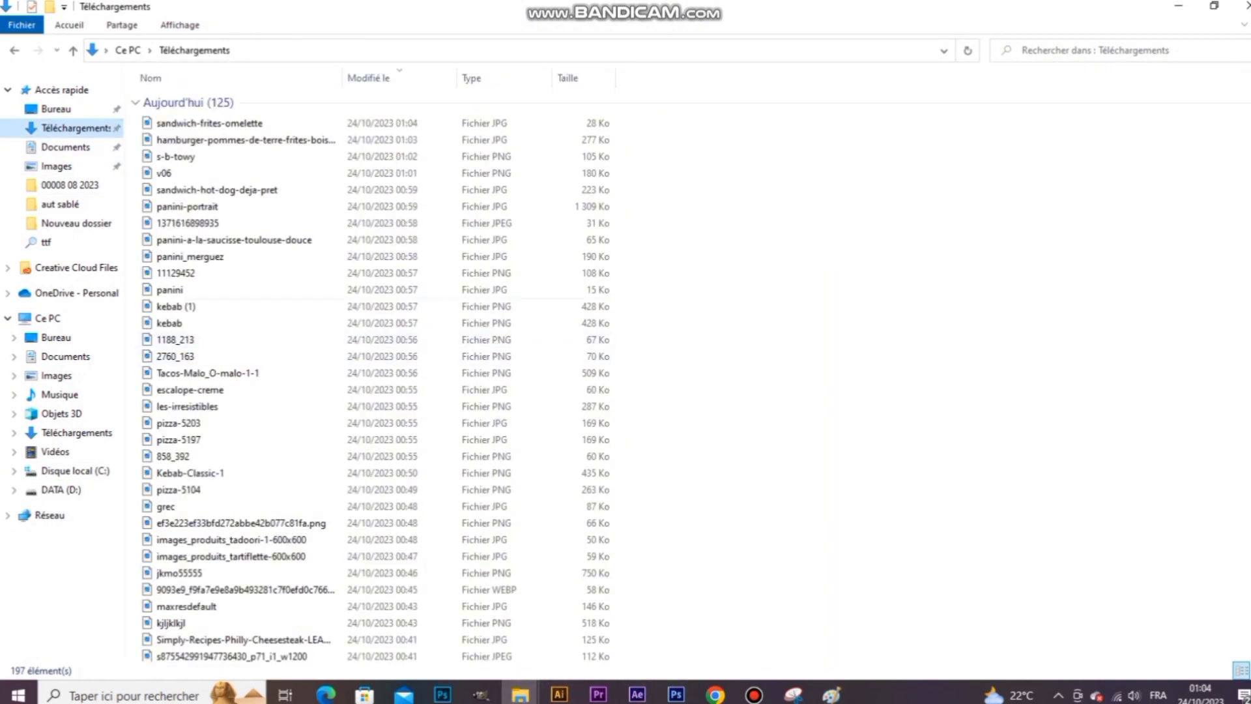
right_click(994, 280)
left_click(520, 694)
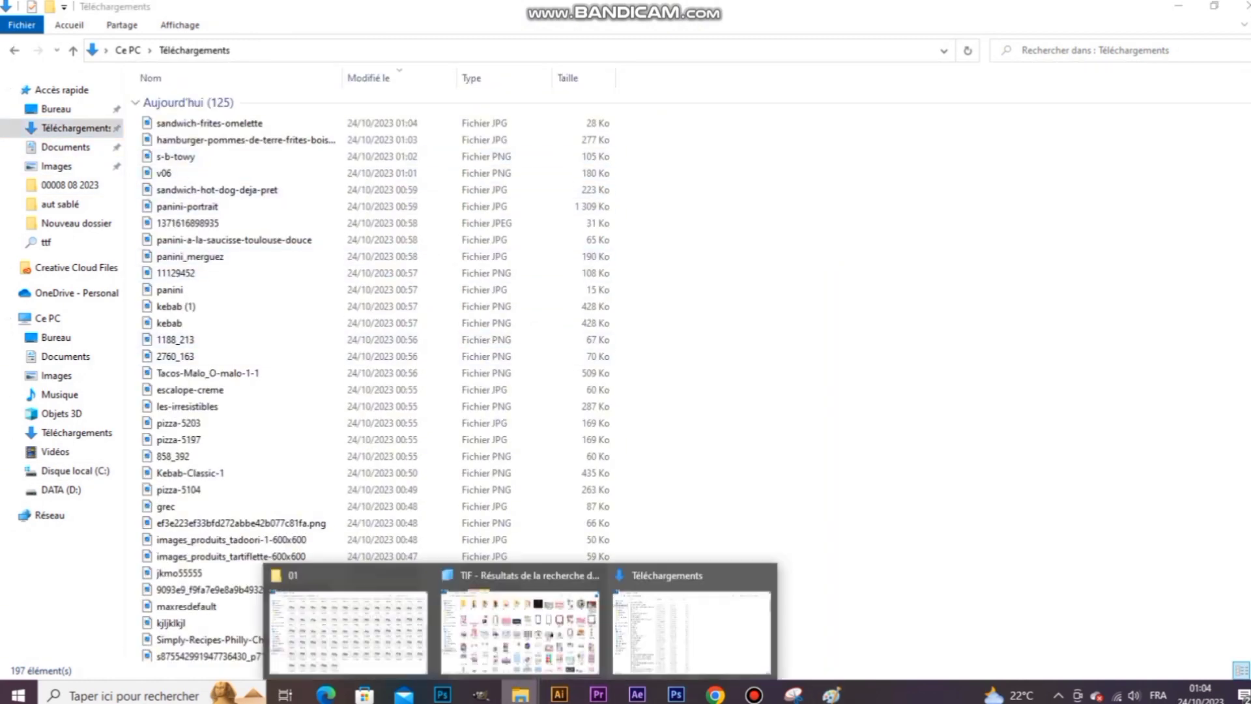
left_click(525, 626)
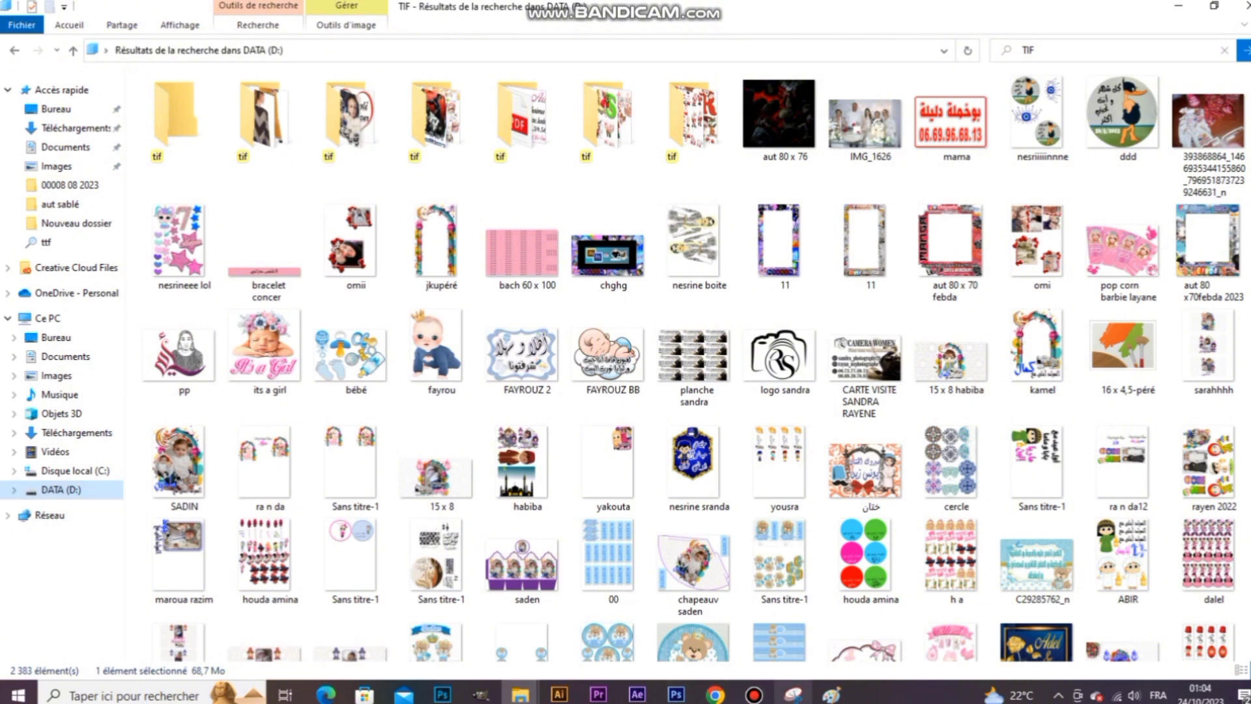
left_click(793, 694)
mouse_move(830, 694)
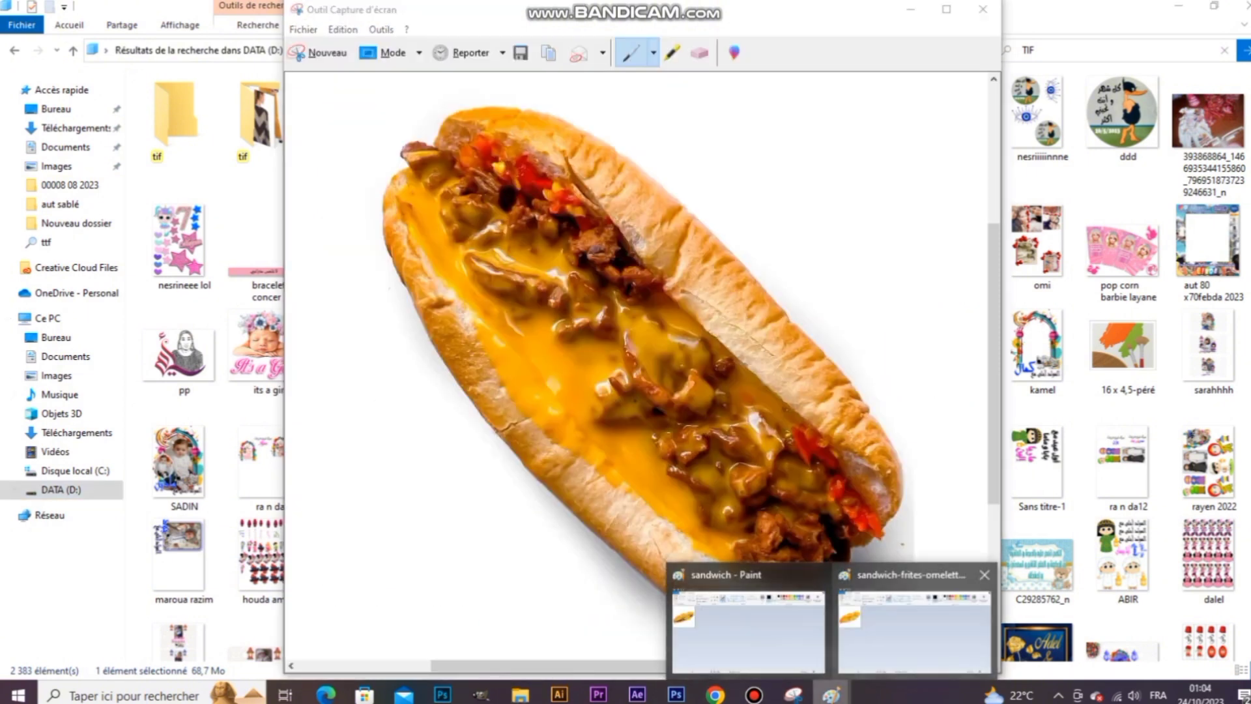
left_click(914, 629)
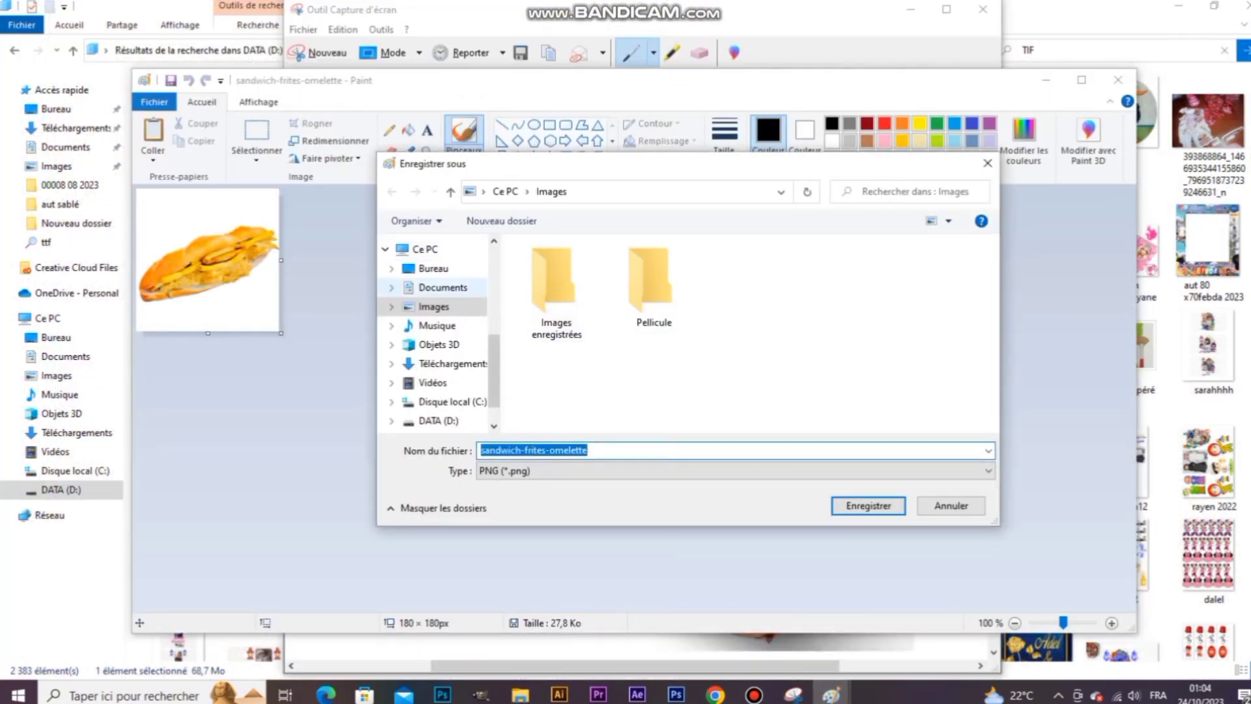
left_click(452, 364)
left_click(867, 506)
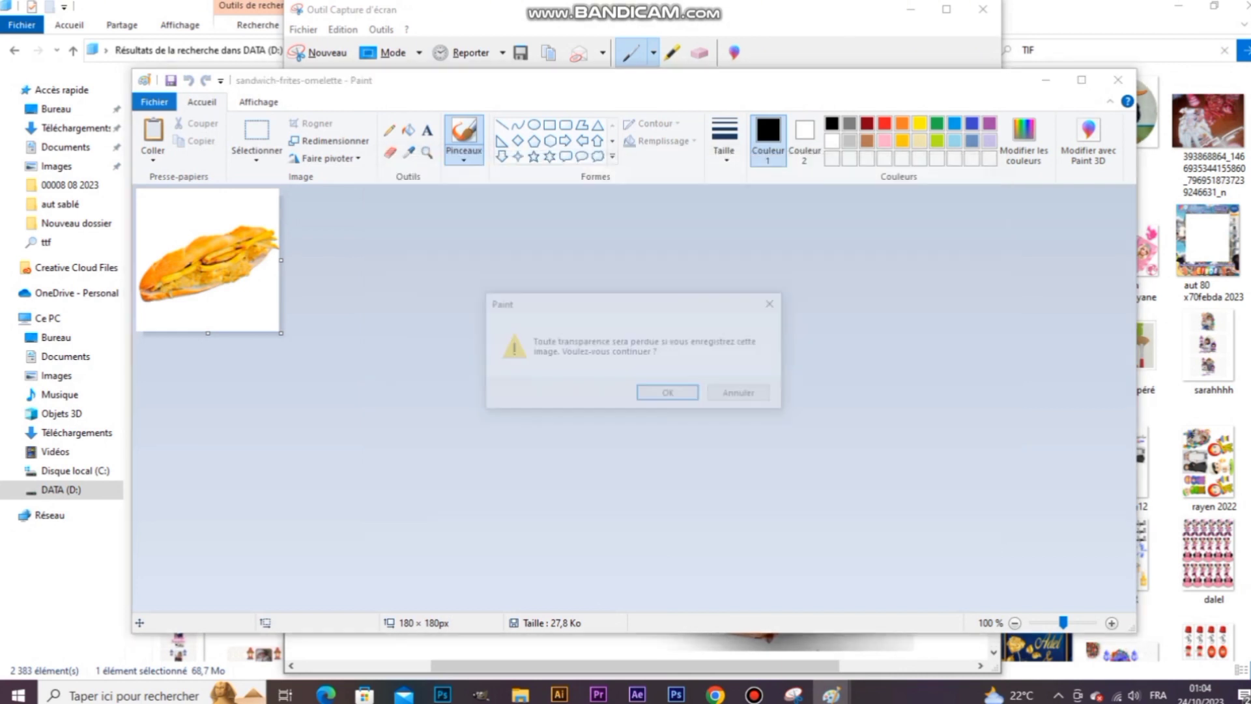
left_click(738, 392)
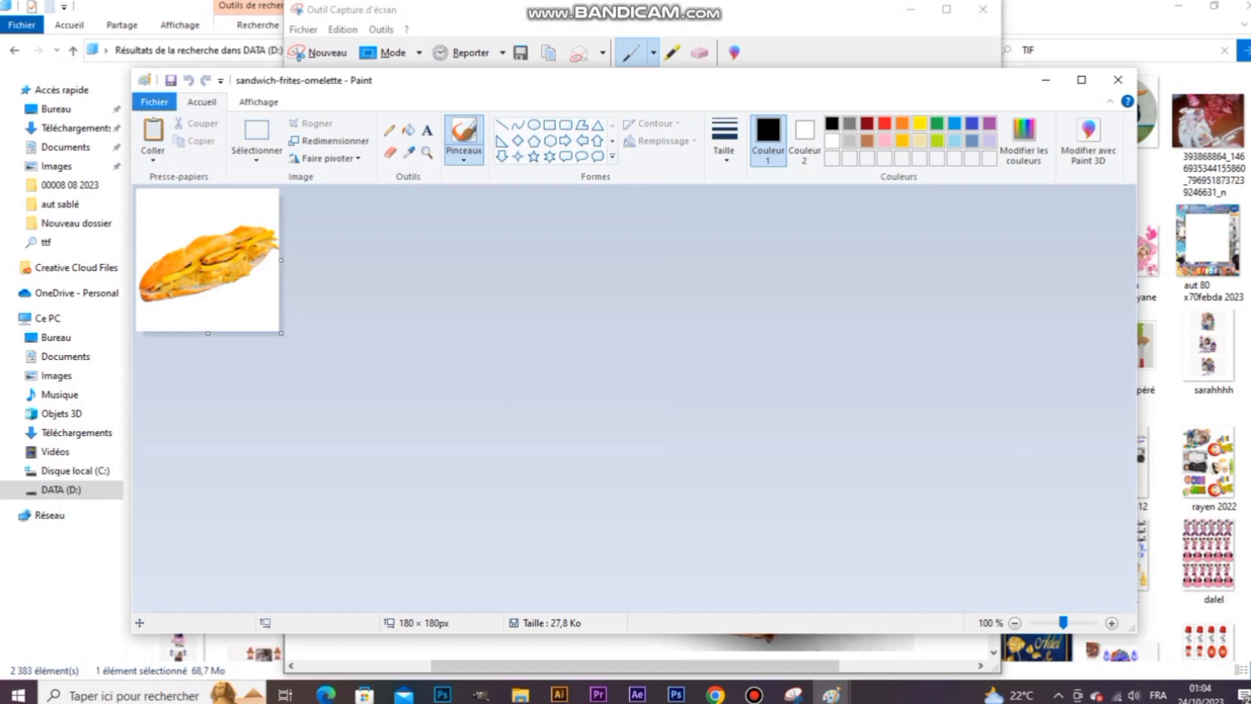
Step: Save the omelette sandwich image as a PNG named jkj in Téléchargements and clear away the Paint and Outil Capture d'écran windows
left_click(154, 102)
left_click(195, 233)
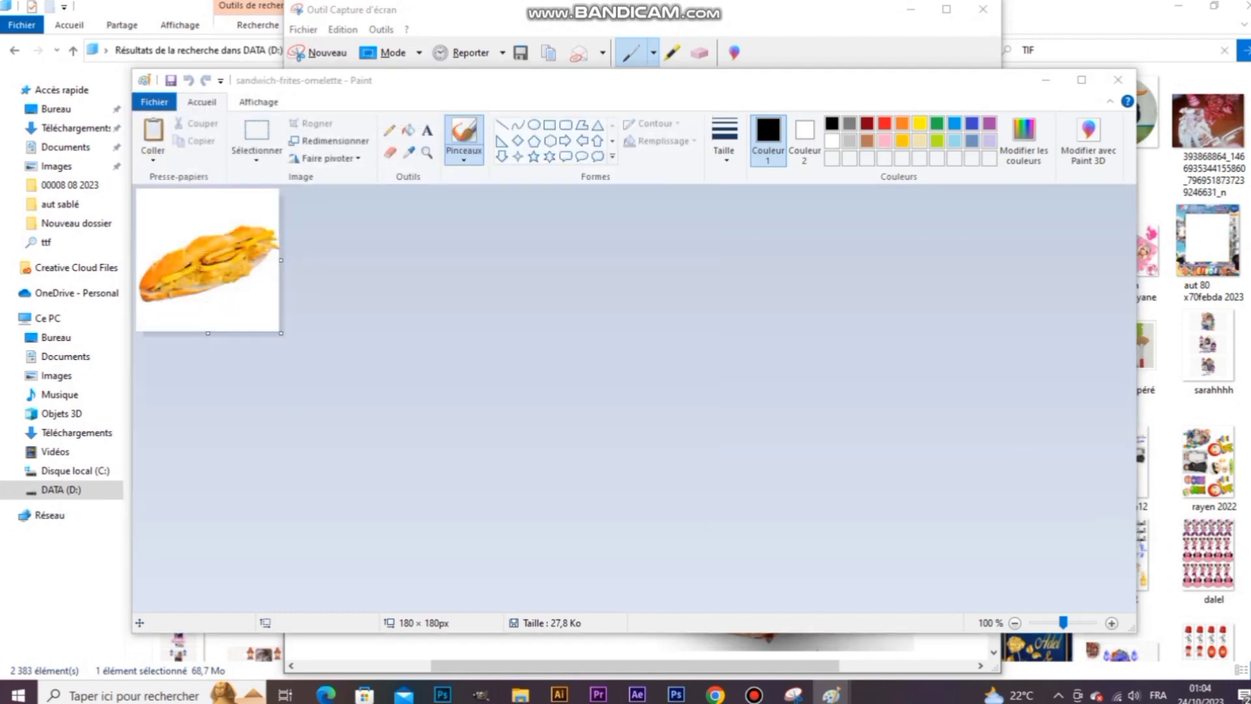
type("jhl")
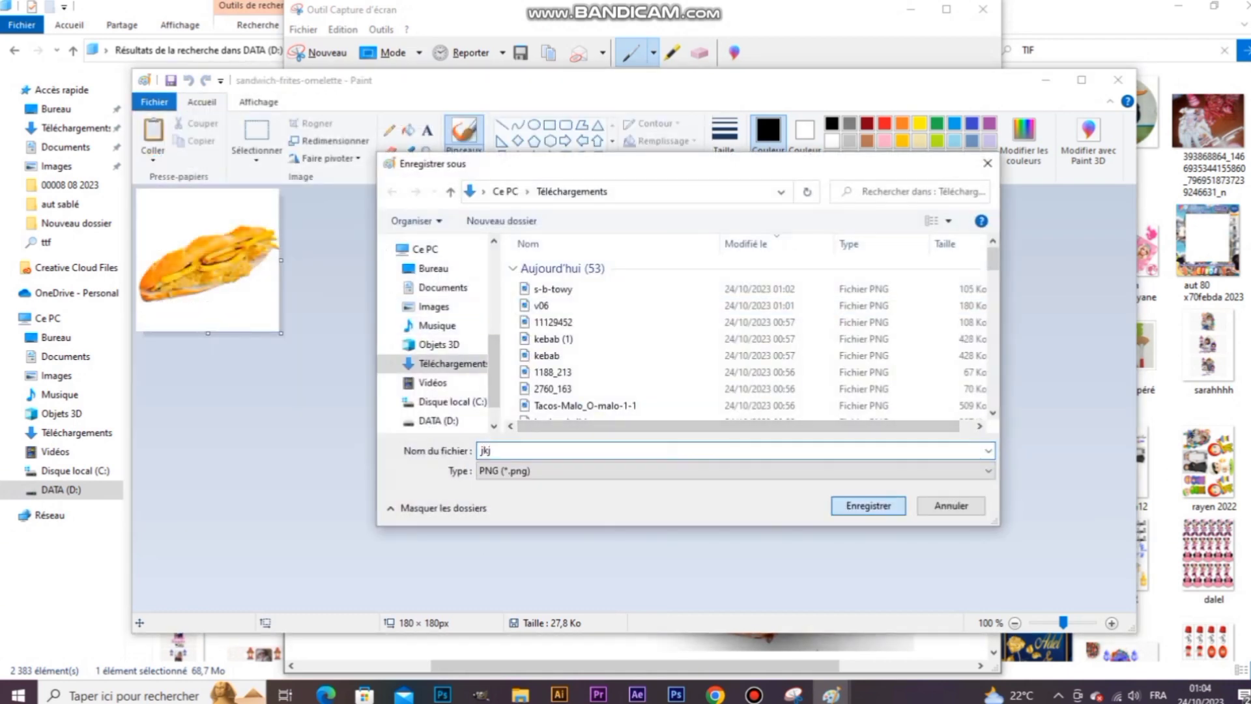
key("Return")
key("Return")
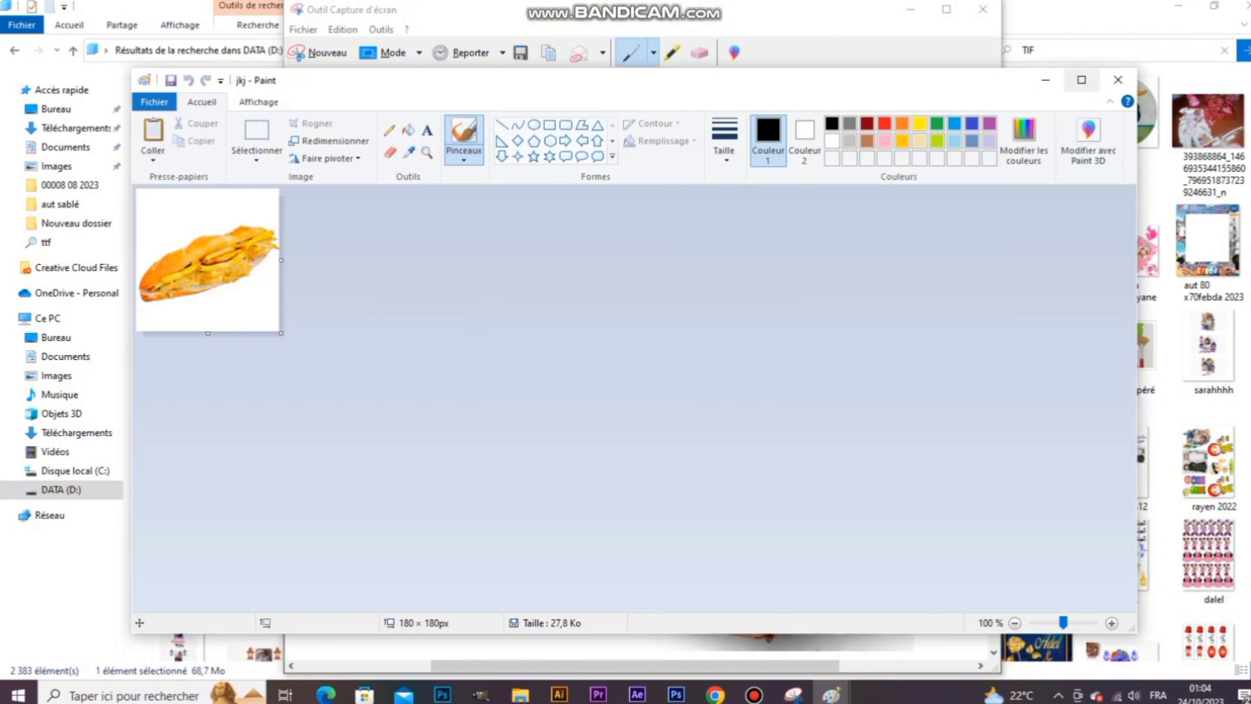
left_click(1045, 80)
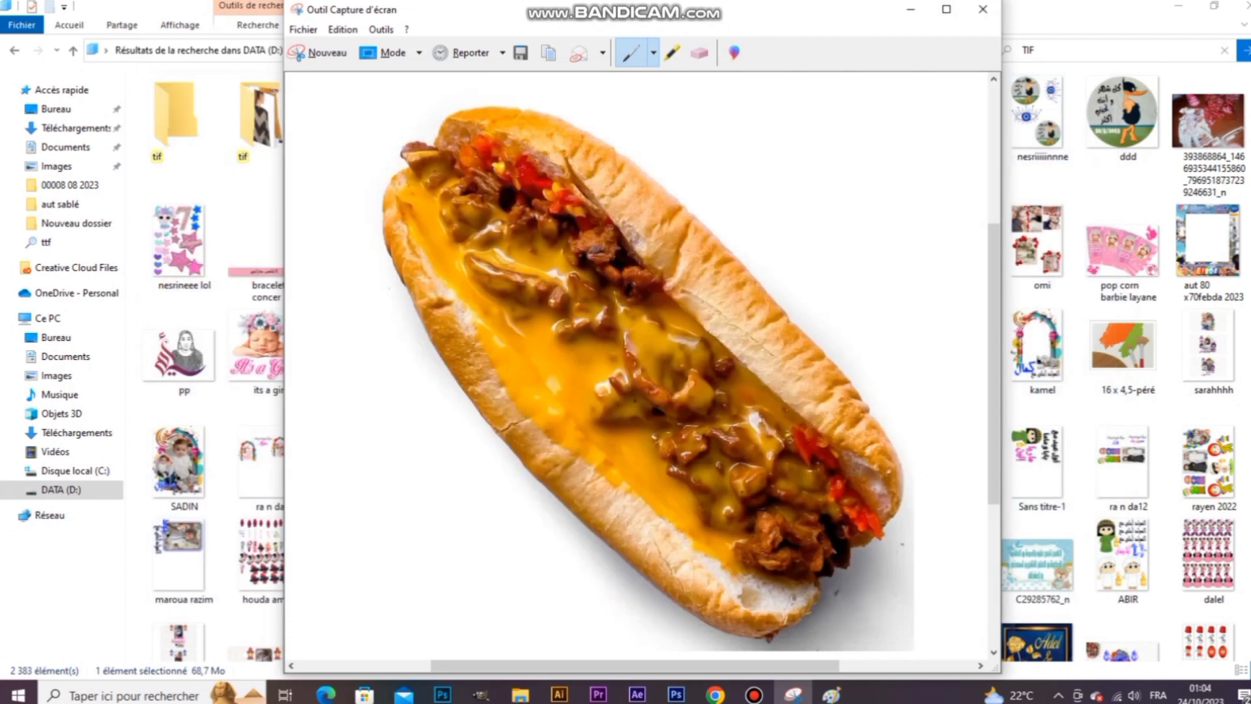
left_click(982, 9)
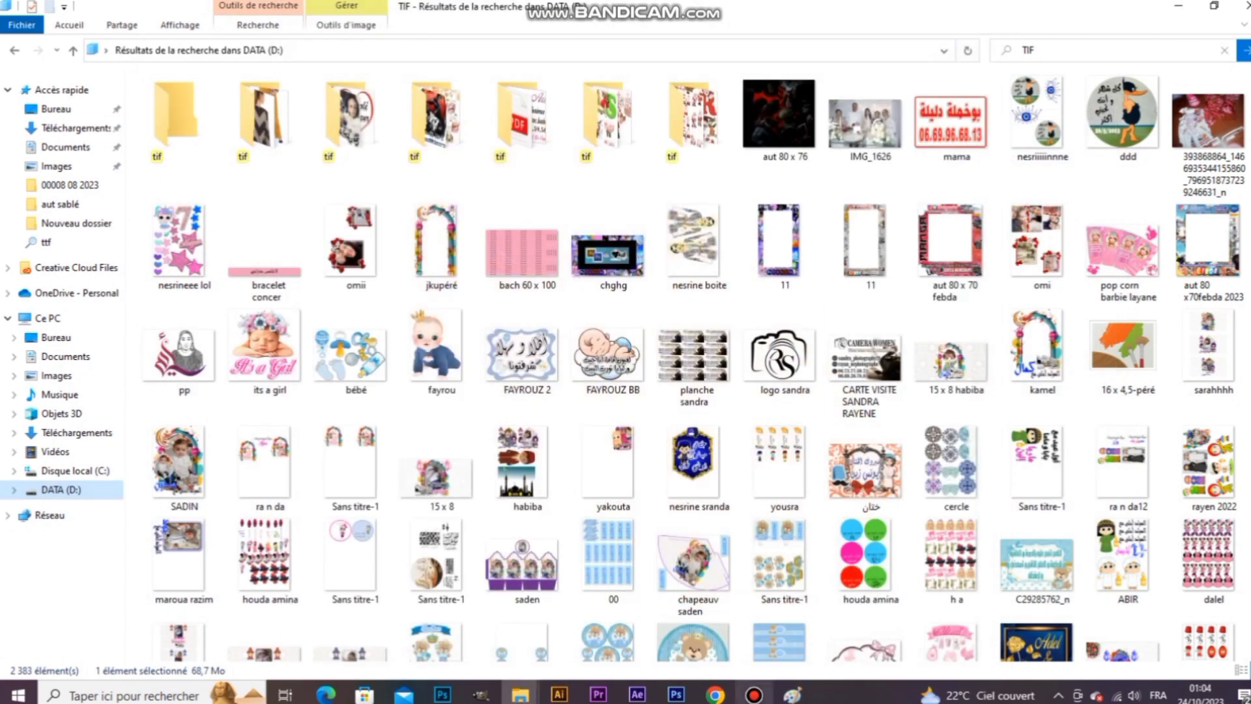
Step: Switch to the sandwich image open in Paint and save it as a PNG named po$p^$ in Téléchargements
left_click(793, 695)
left_click(155, 101)
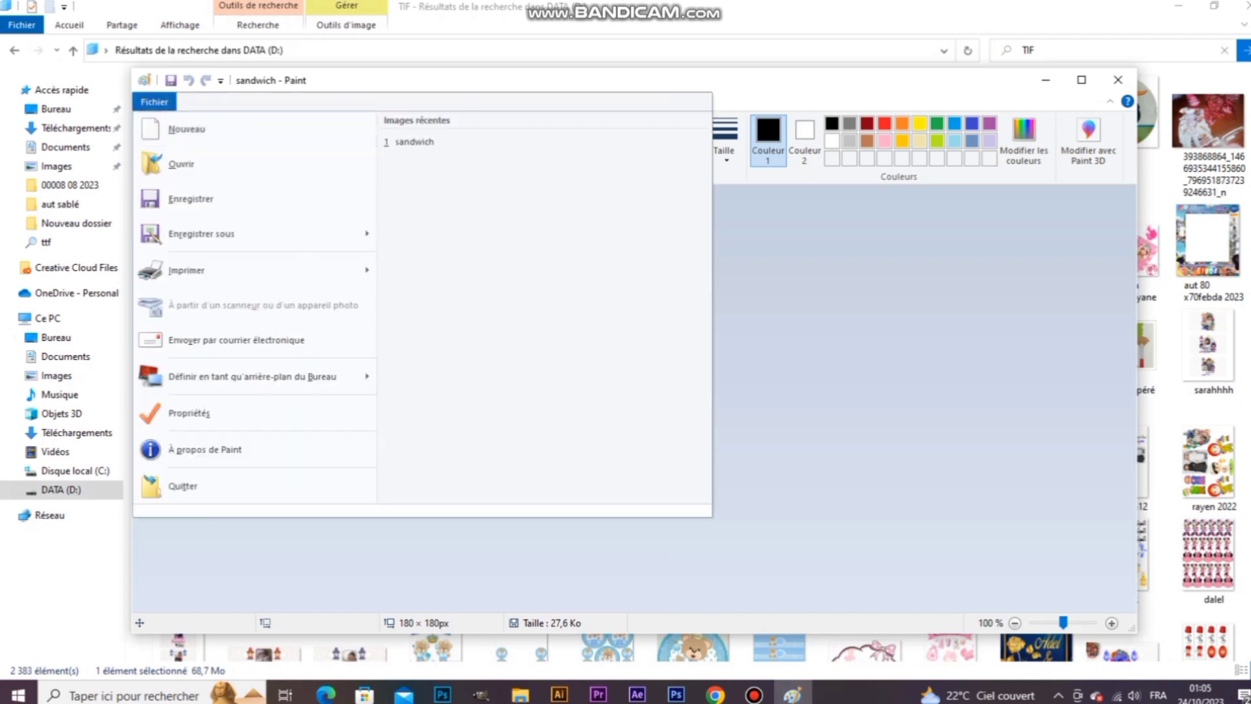
left_click(196, 232)
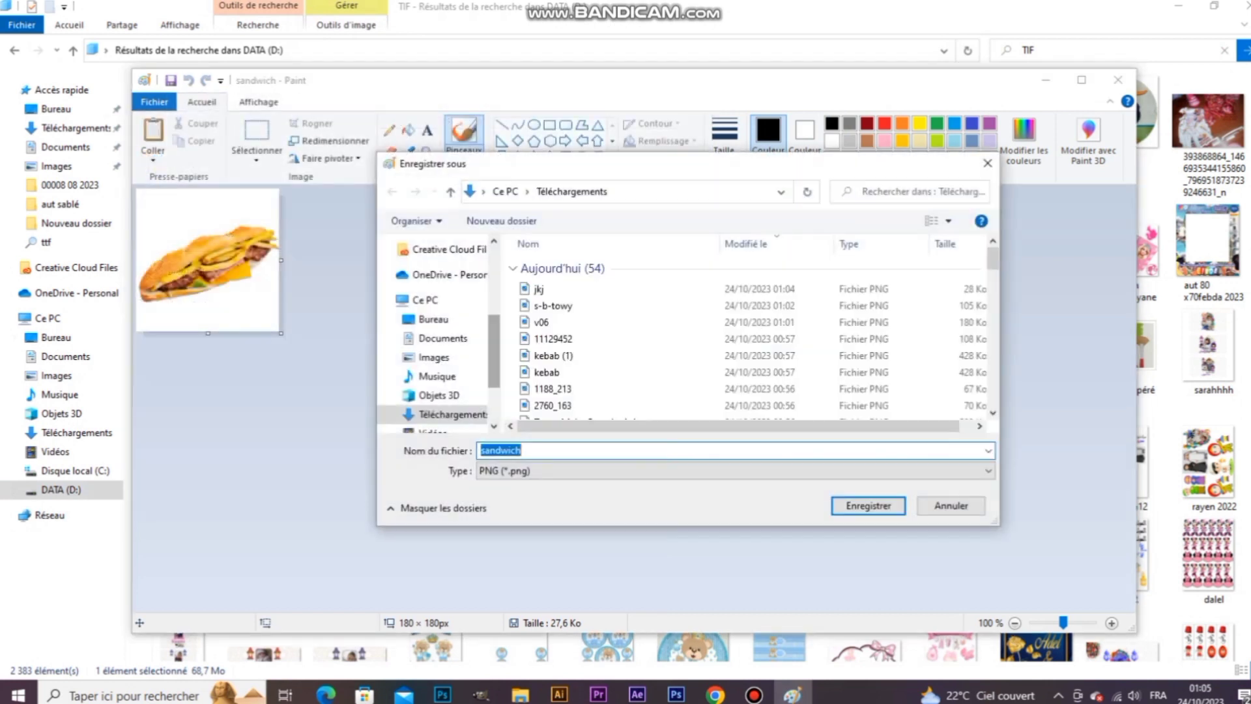
type("po$p^$")
key("Return")
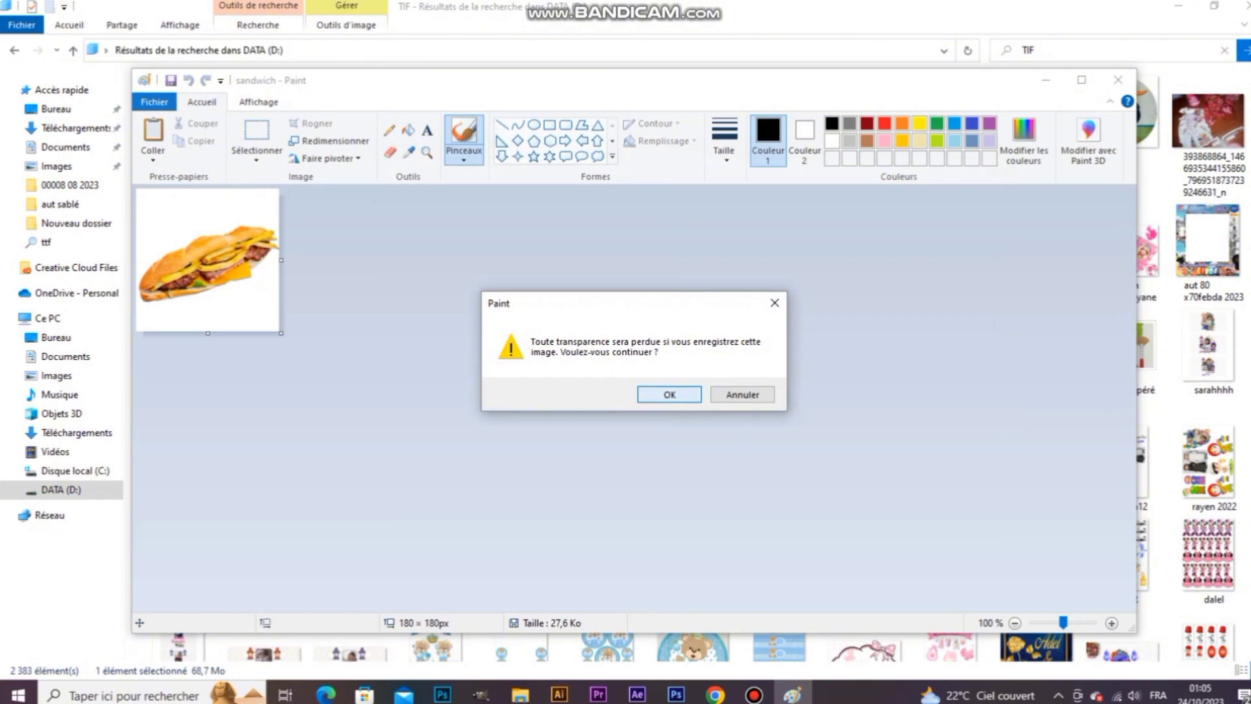
key("Return")
left_click(1162, 410)
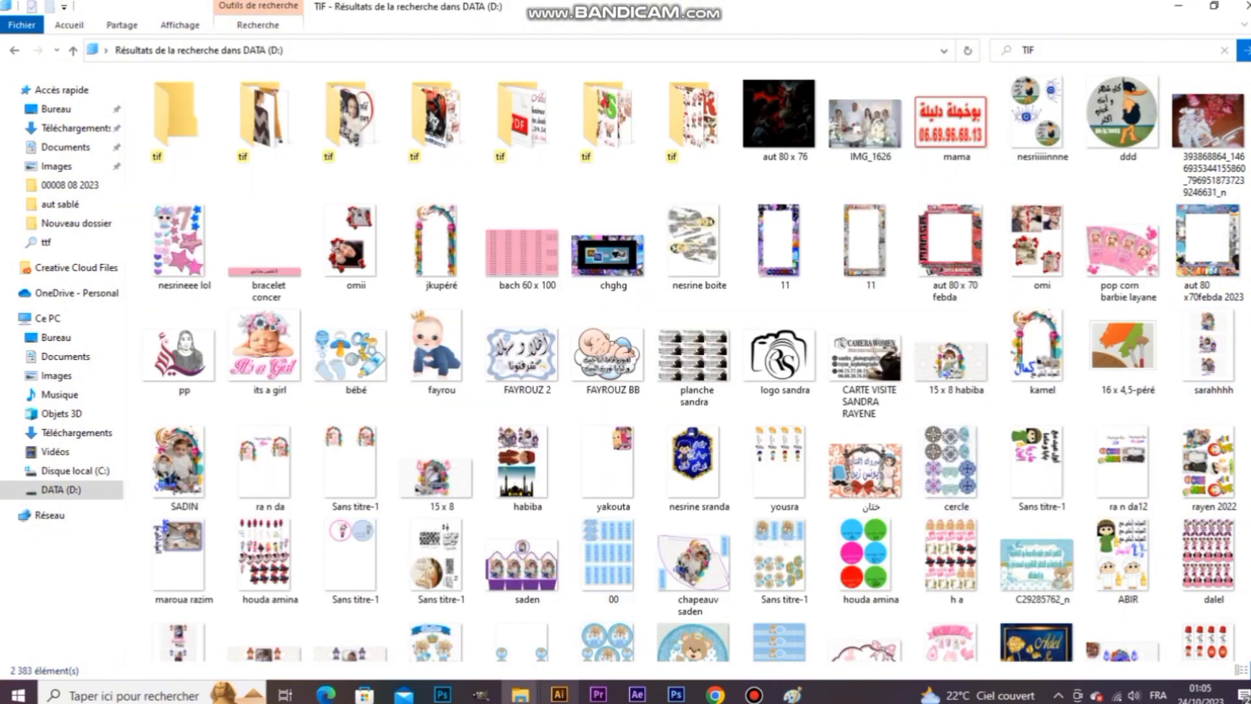
Step: Bring up the Téléchargements folder in File Explorer and display its files as large icons
left_click(520, 694)
left_click(693, 612)
left_click(520, 694)
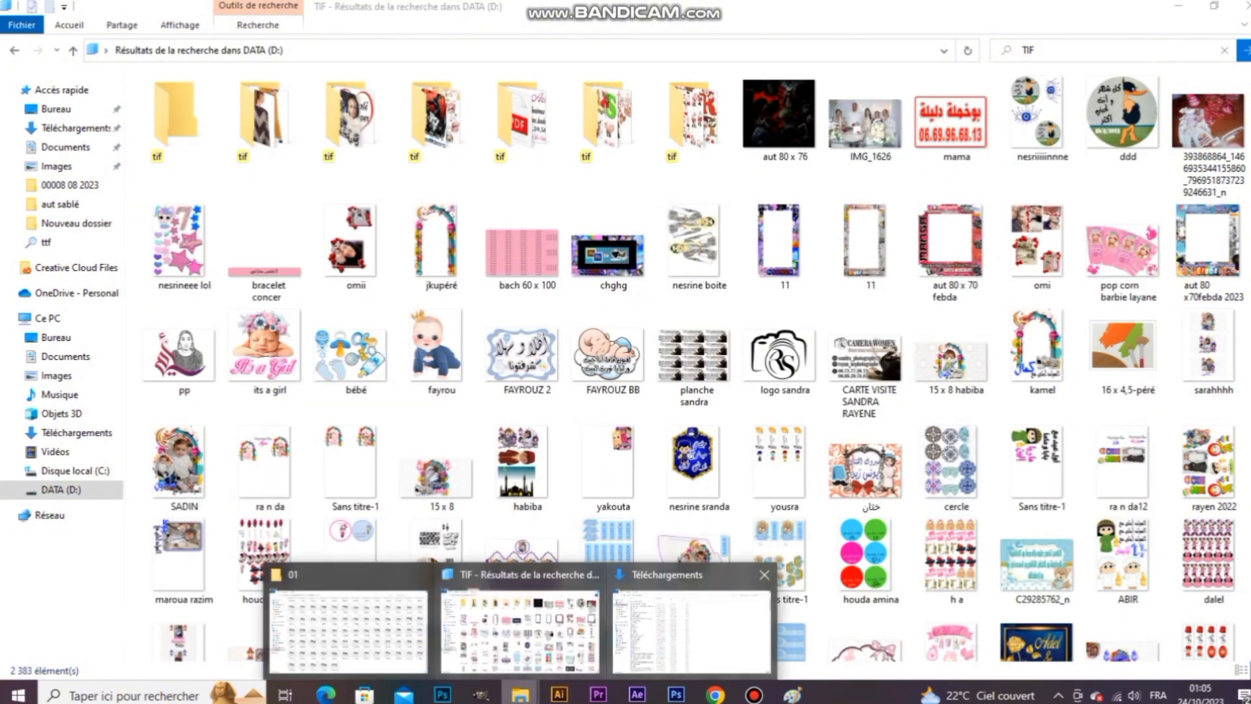
left_click(694, 619)
right_click(1060, 314)
mouse_move(1107, 348)
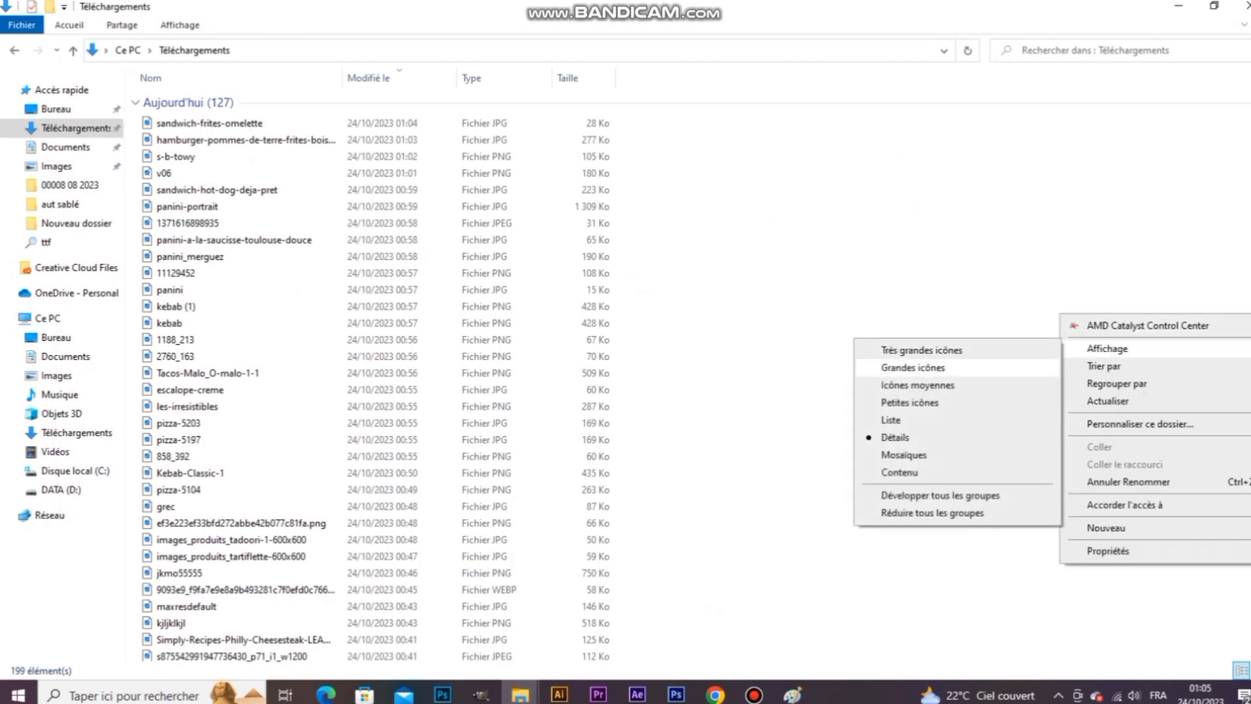
left_click(909, 367)
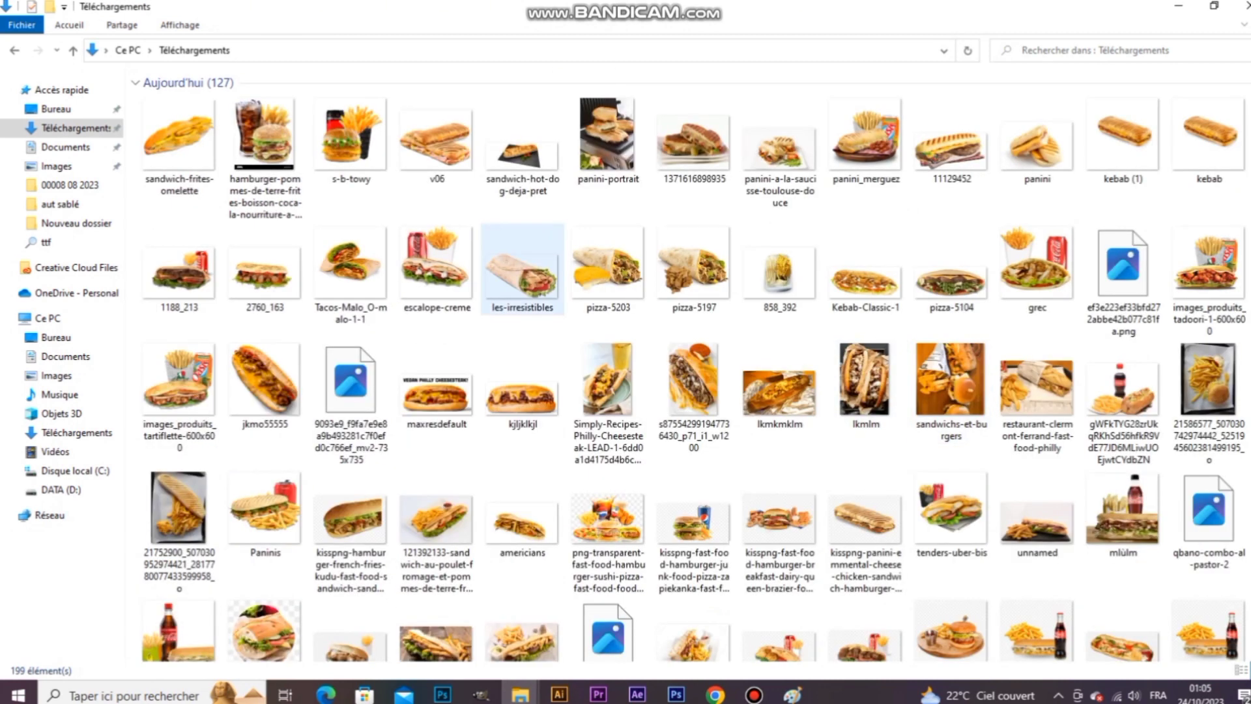
Step: Place the 2760_163 sandwich in the Photoshop banner, enlarged, tilted counterclockwise and partly off the canvas's right edge below the fries
left_click(608, 274)
left_click(522, 273)
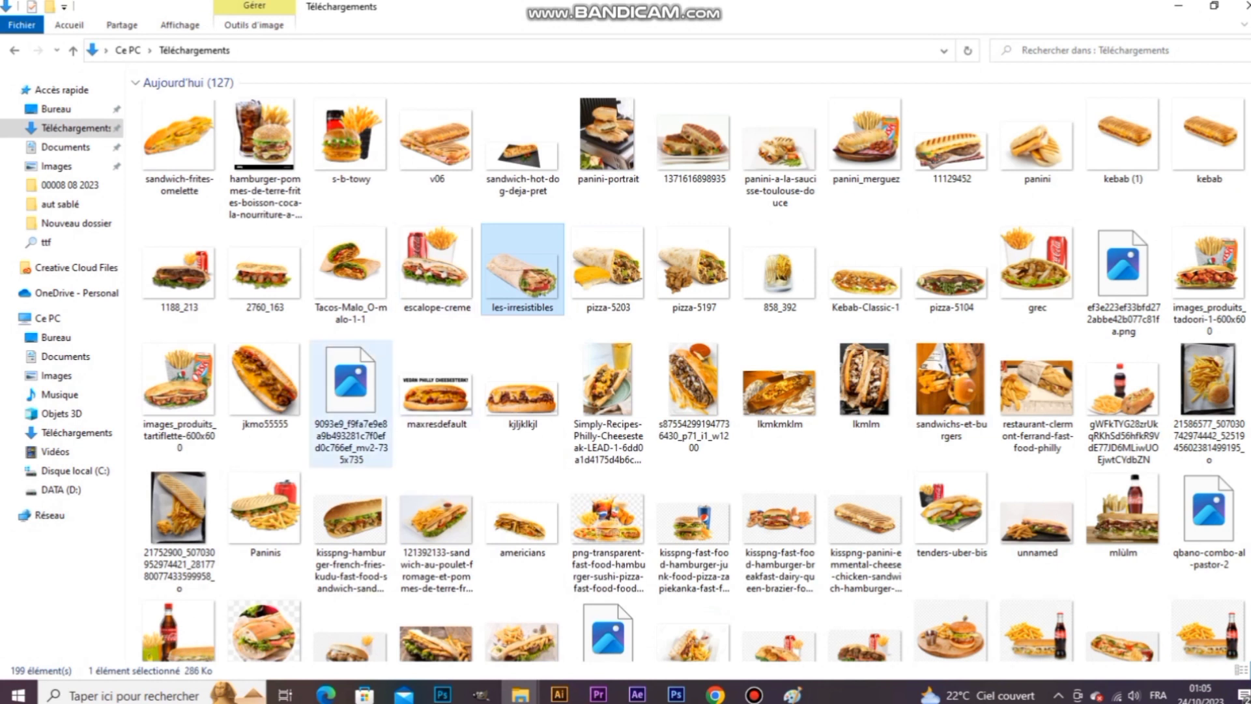
left_click(263, 274)
left_click_drag(266, 277, 600, 542)
left_click_drag(677, 692, 655, 452)
left_click_drag(743, 334, 717, 280)
left_click_drag(591, 344, 580, 168)
left_click_drag(721, 148, 727, 116)
left_click_drag(824, 171, 773, 159)
left_click_drag(642, 163, 651, 197)
key("Return")
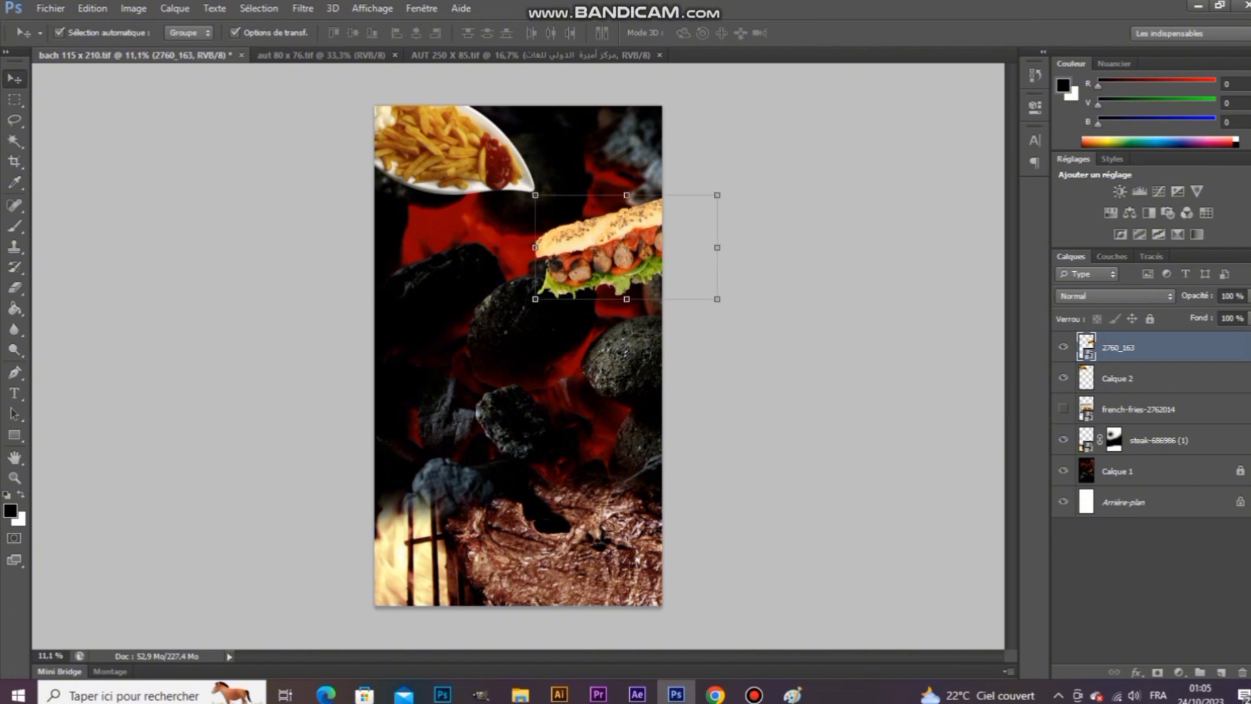
Step: Find the barbecue-84671 skewers photo in Téléchargements and place it in the banner with the default Camera Raw settings
mouse_move(520, 694)
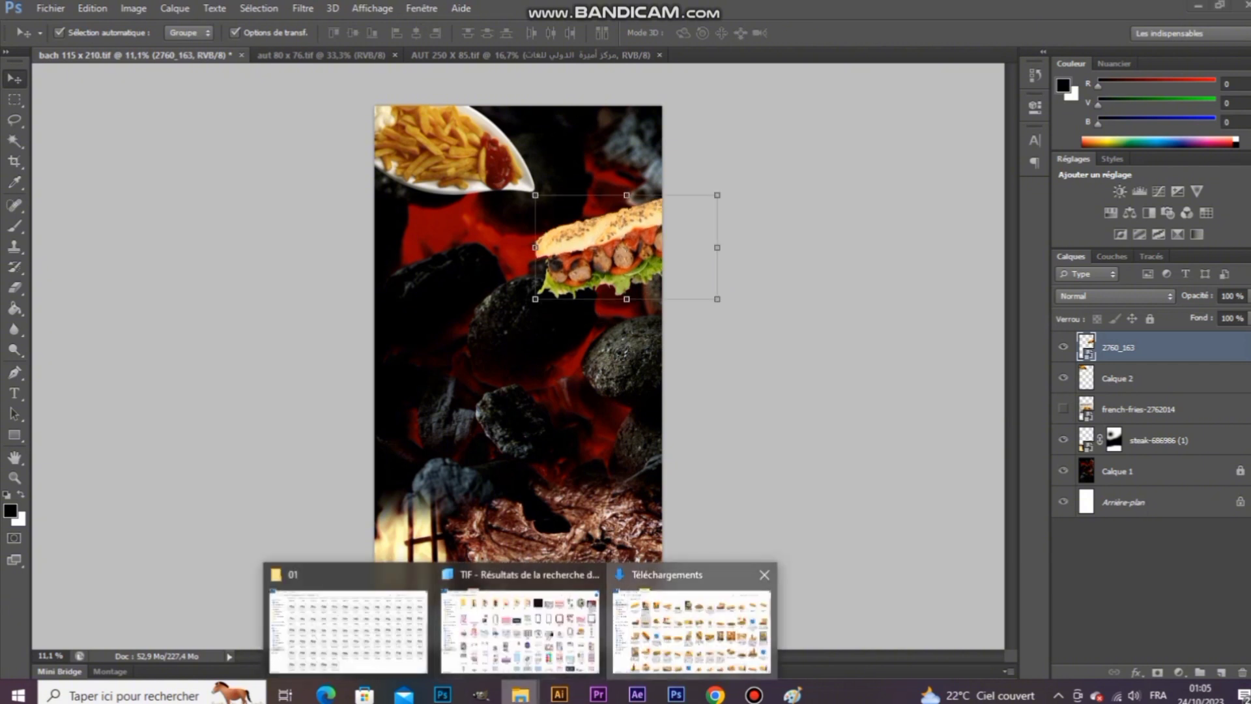
left_click(690, 619)
scroll(780, 339, "down", 5)
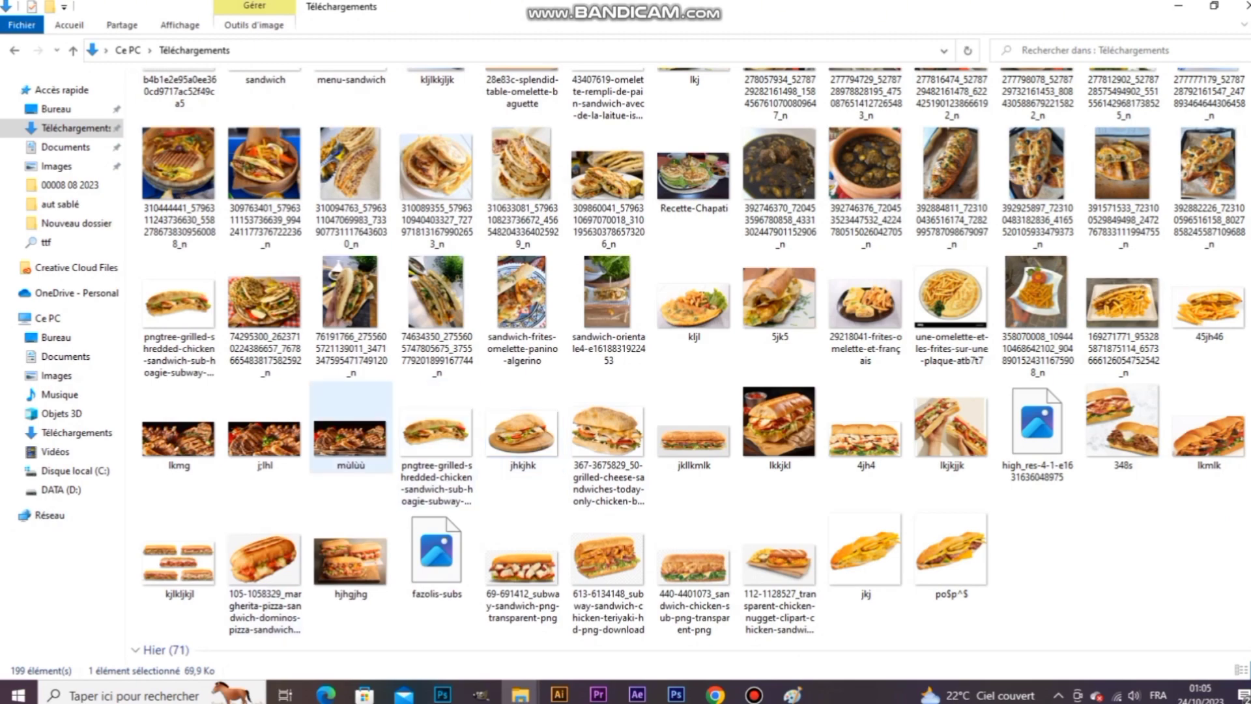
scroll(778, 424, "up", 4)
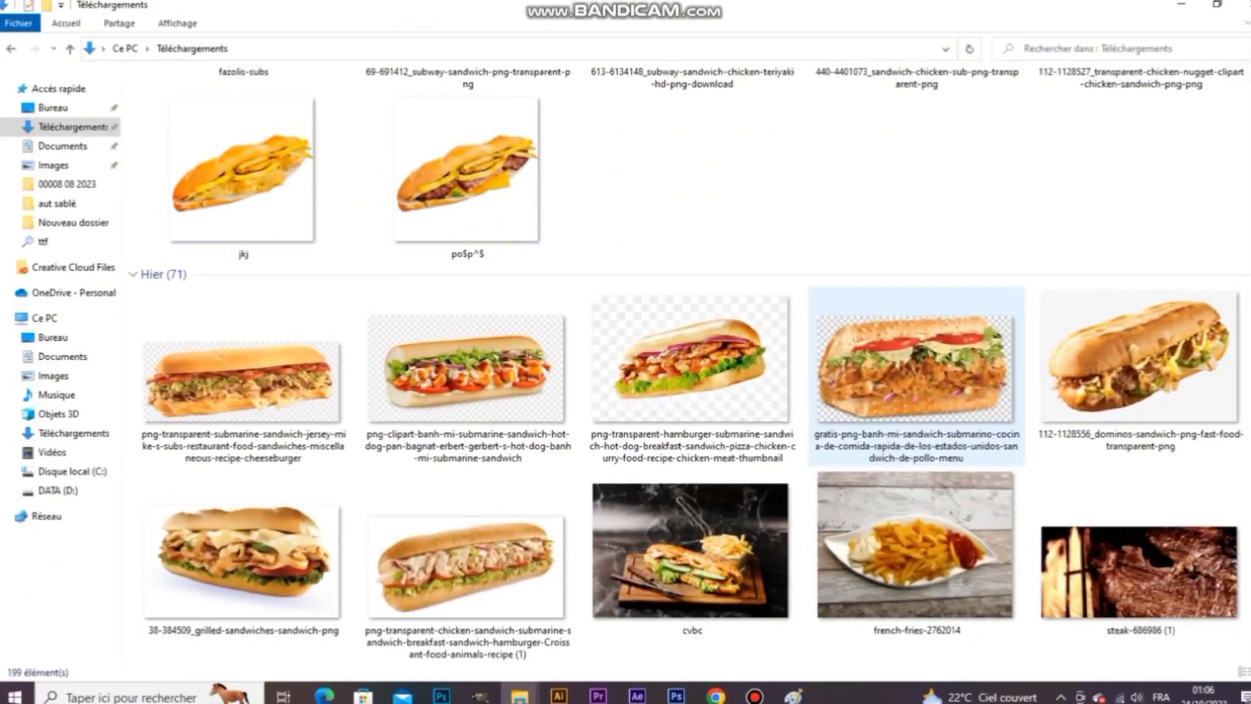
scroll(915, 456, "down", 5)
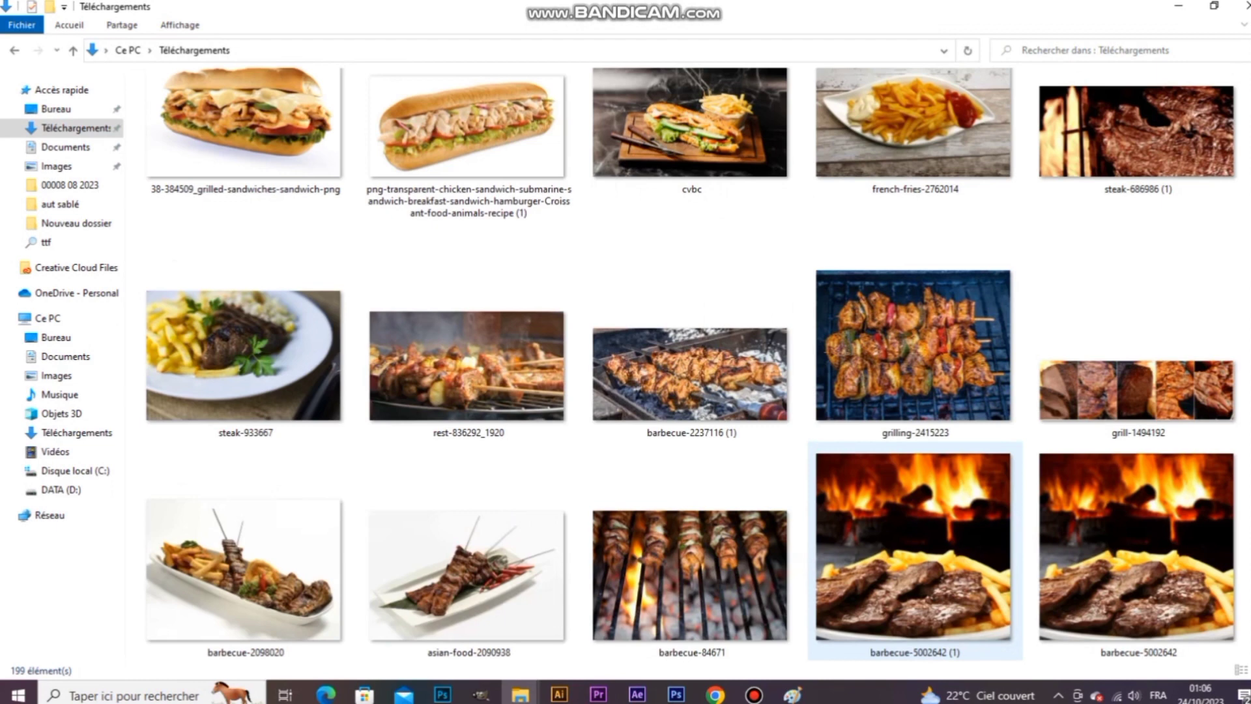
left_click_drag(689, 573, 638, 622)
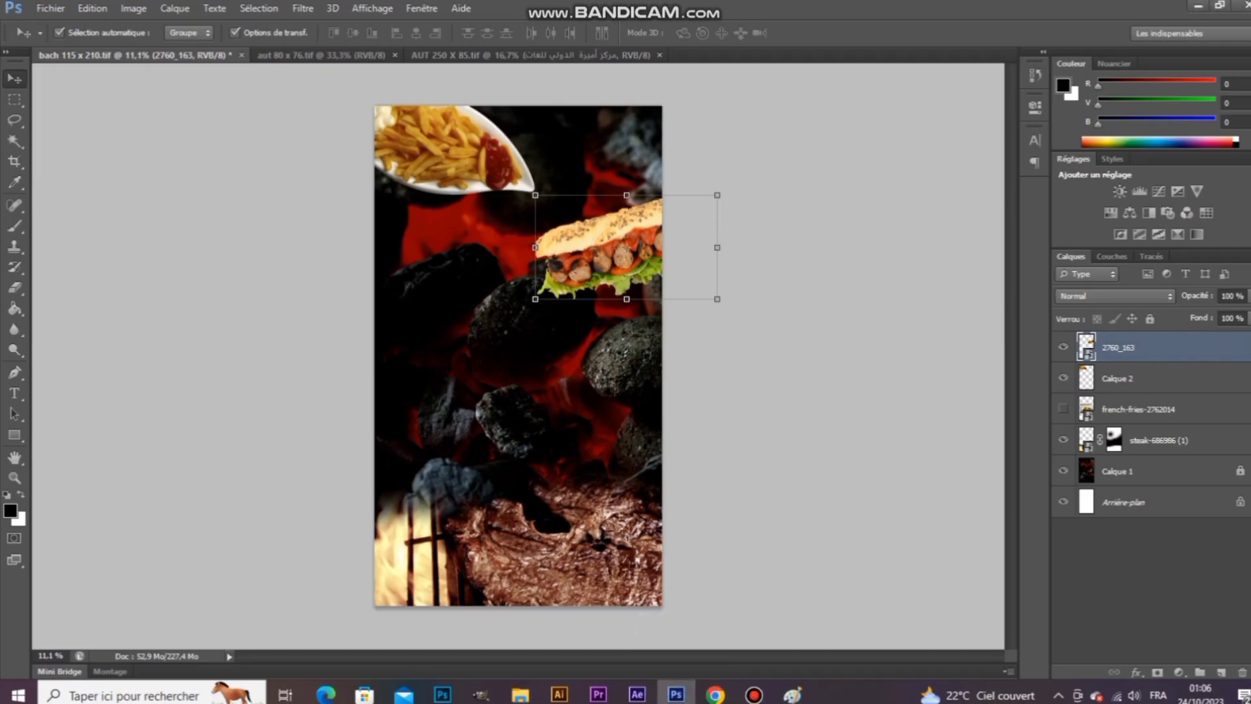
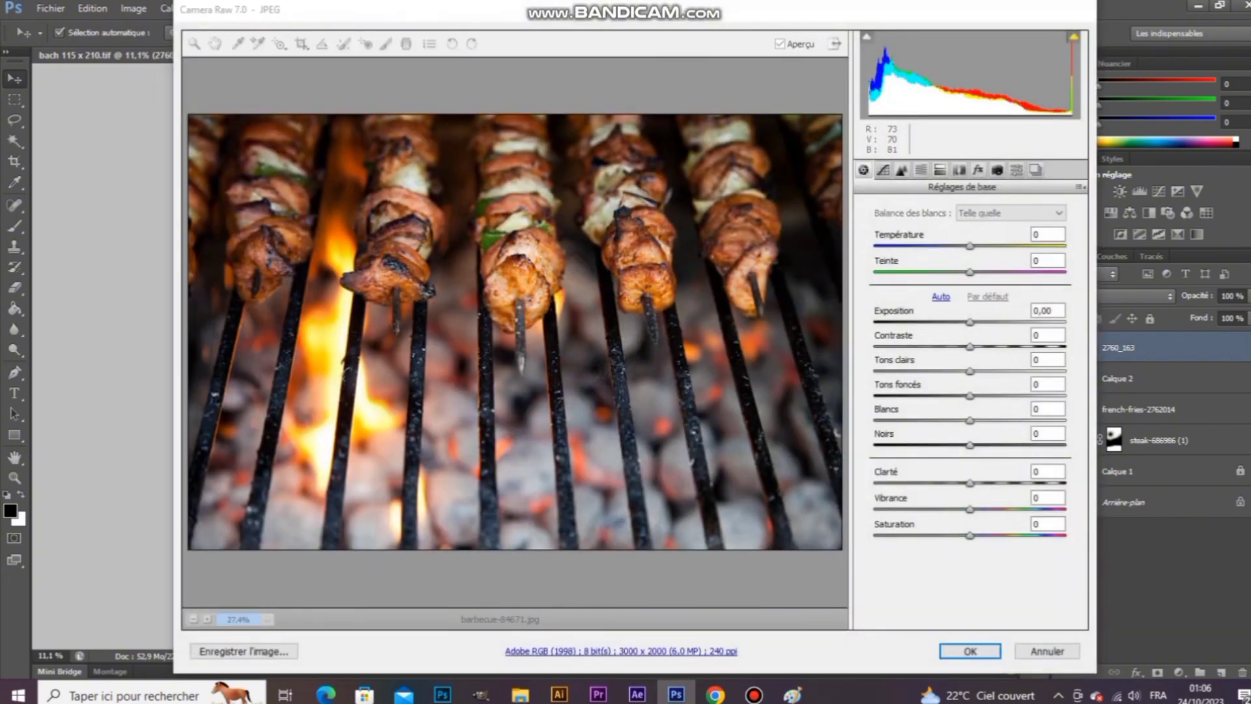
key("Return")
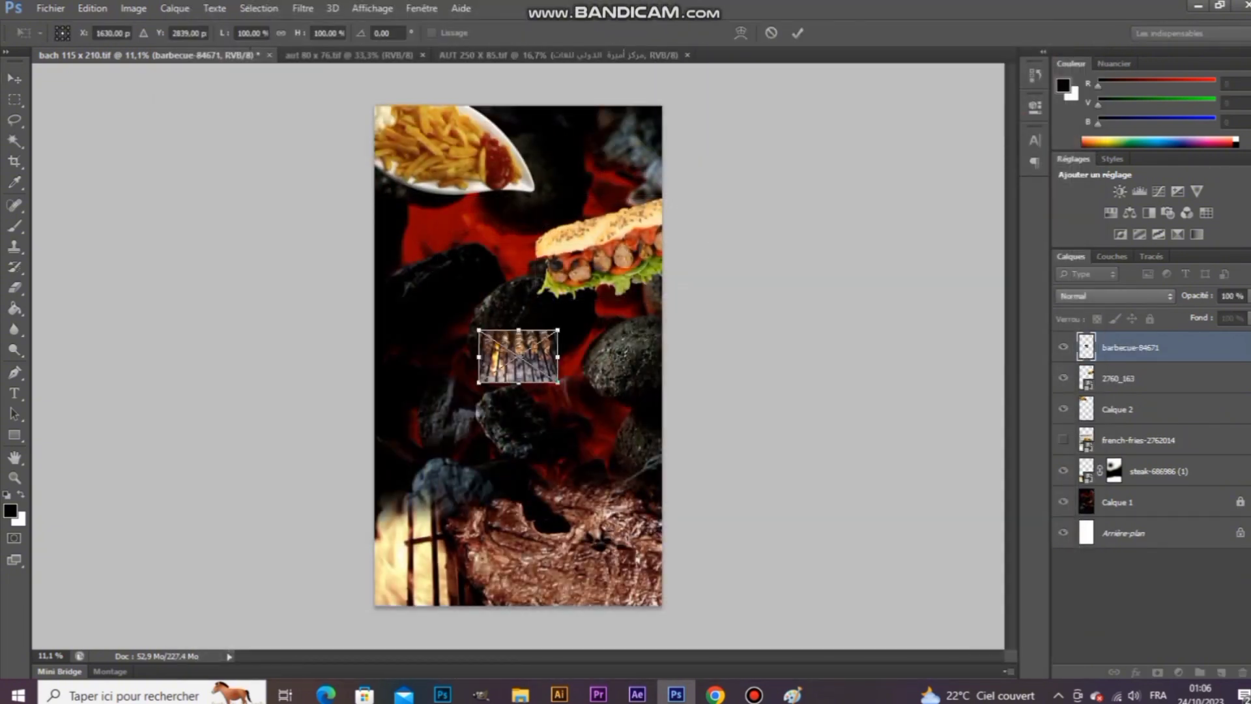
Step: Scale the placed skewers photo to about 385% and position it across the upper part of the banner
left_click_drag(557, 382, 671, 458)
left_click_drag(636, 357, 635, 199)
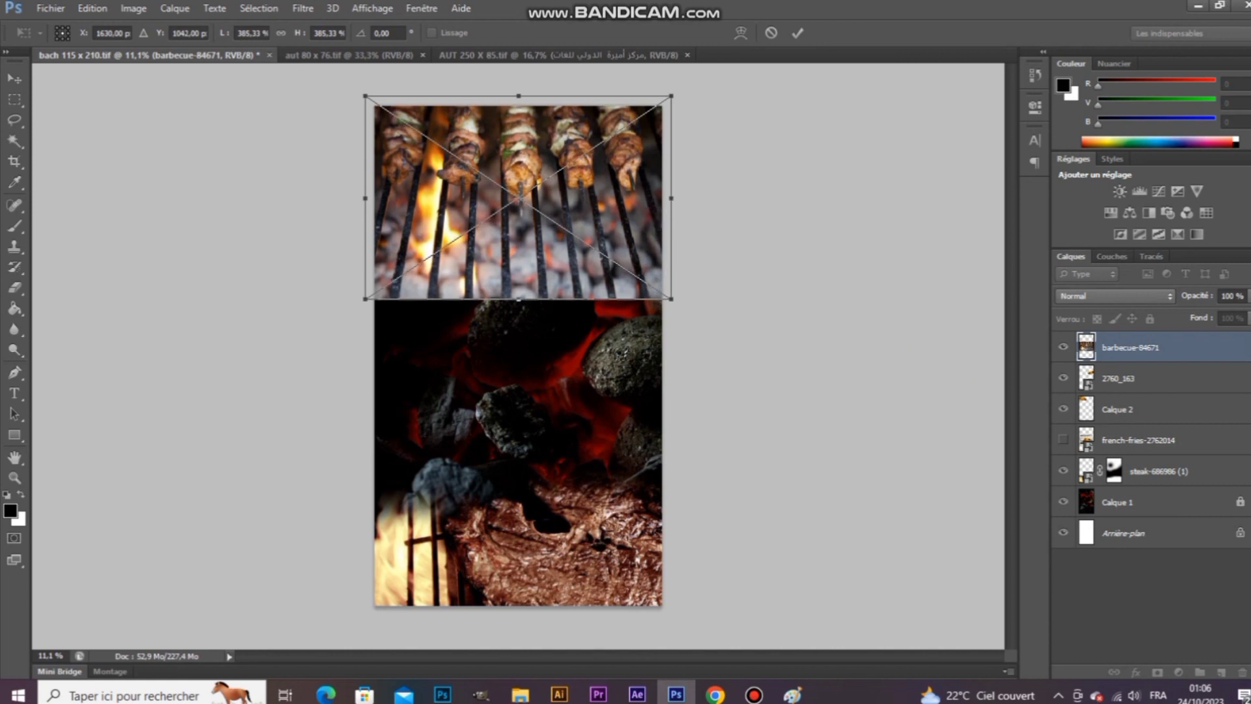
key("Return")
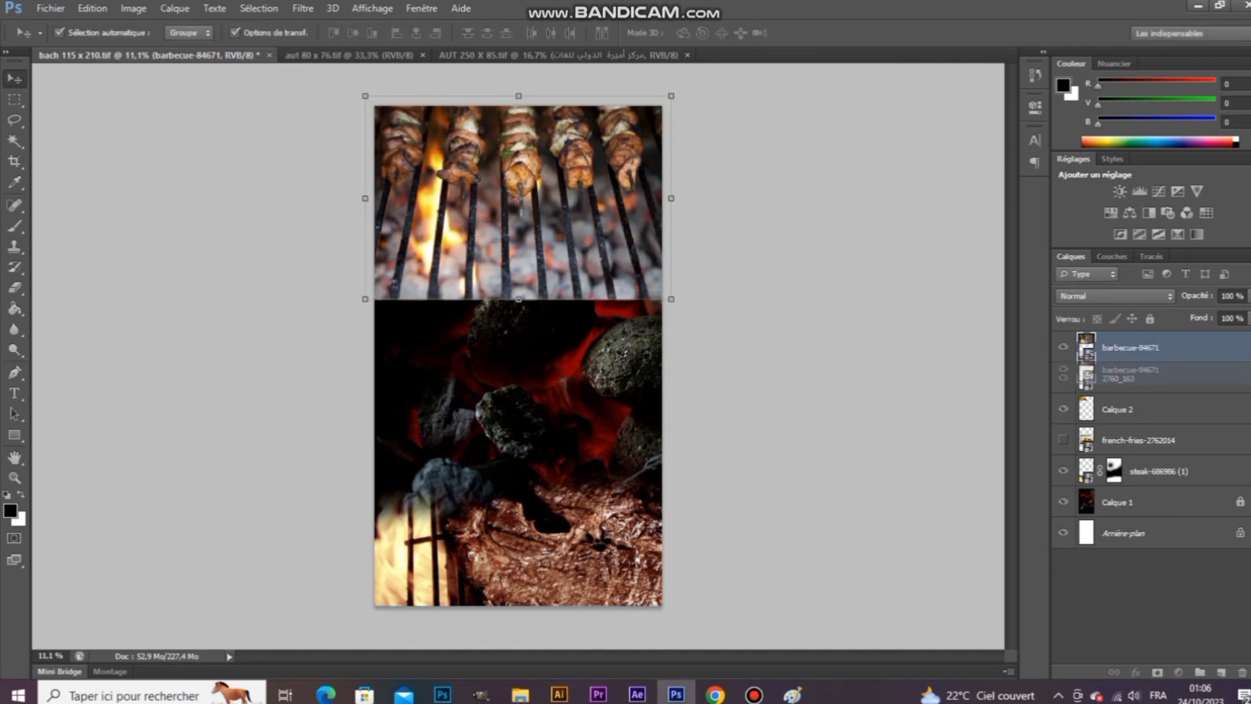
Step: Move the barbecue-84671 layer between french-fries-2762014 and the steak, mask it, and fade its lower edge with a soft black brush
left_click_drag(1130, 347, 1131, 454)
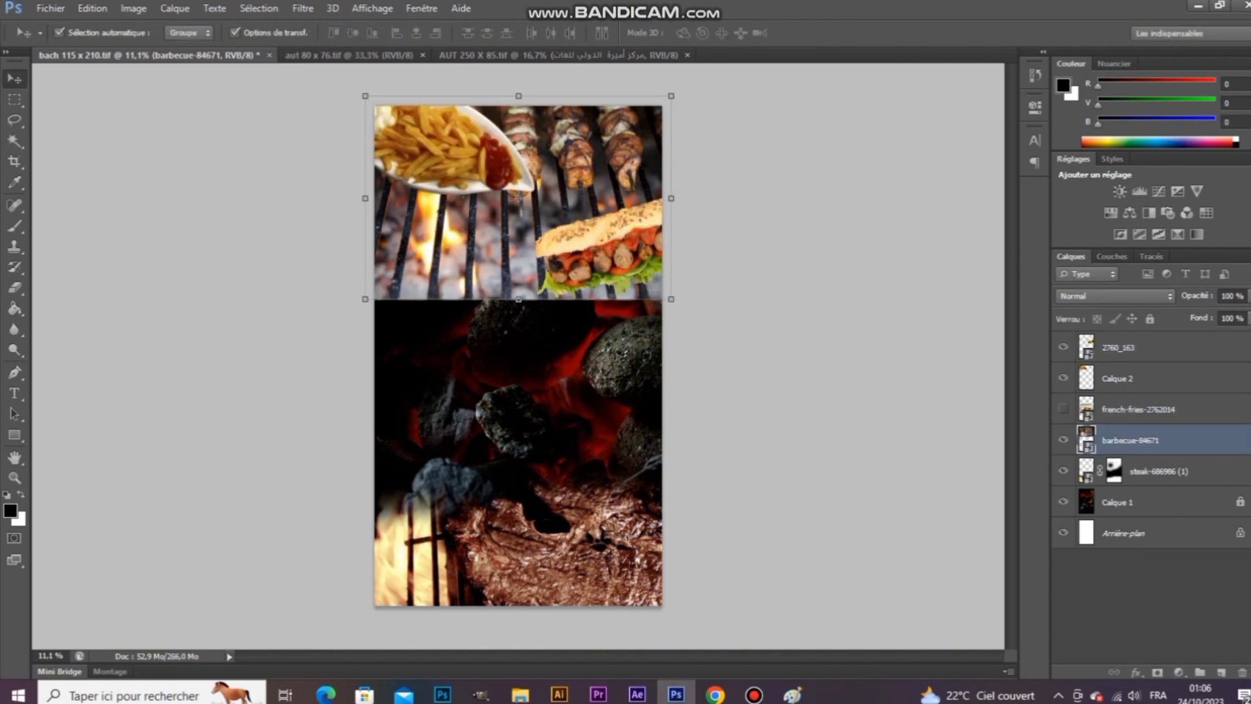
left_click(1158, 672)
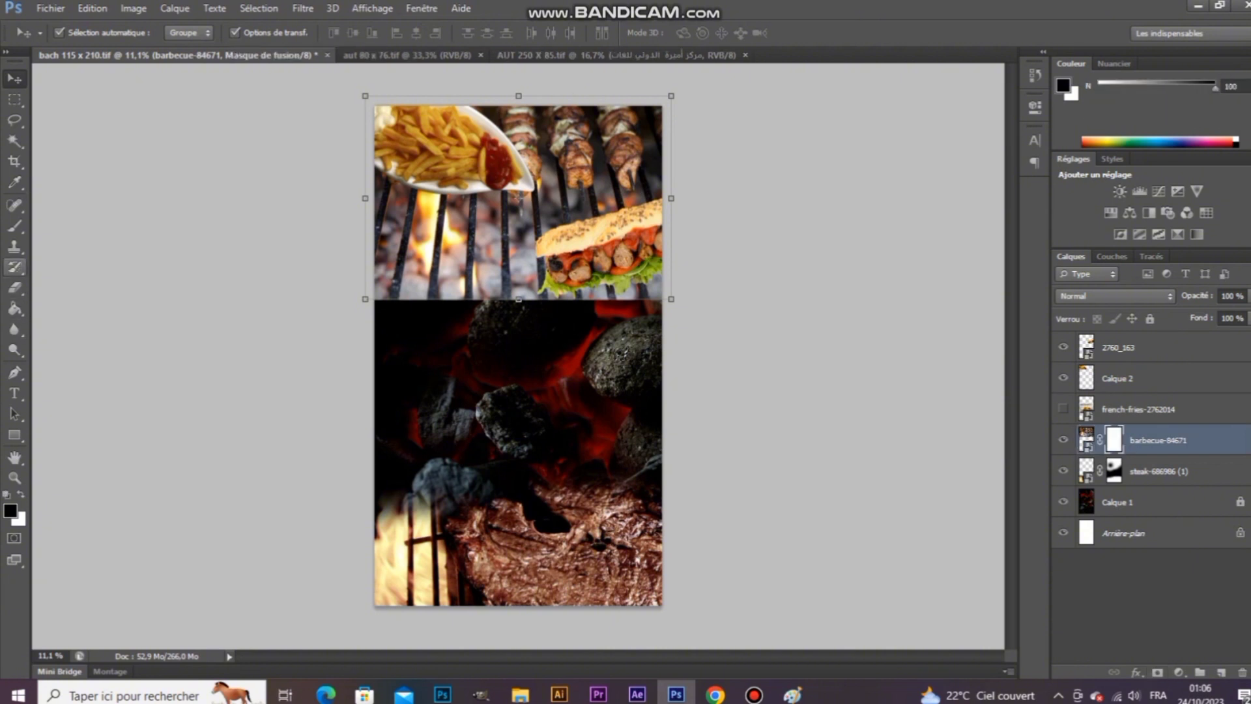
key("b")
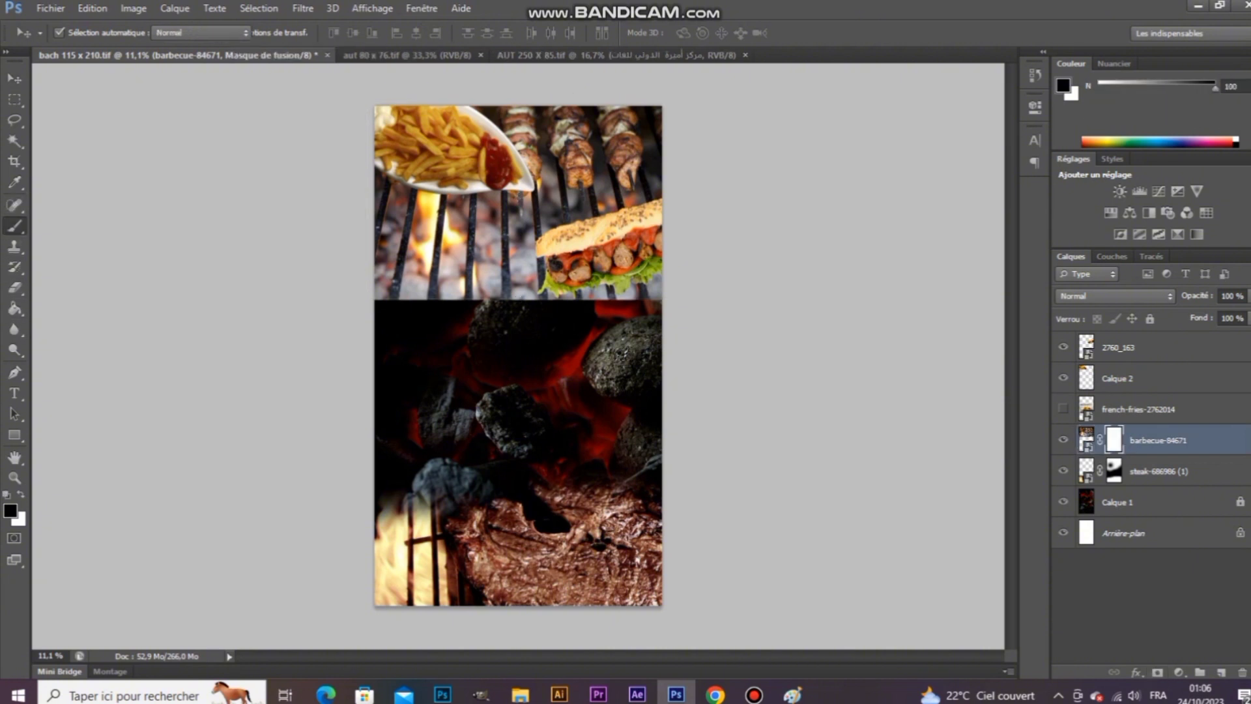
left_click_drag(433, 306, 568, 337)
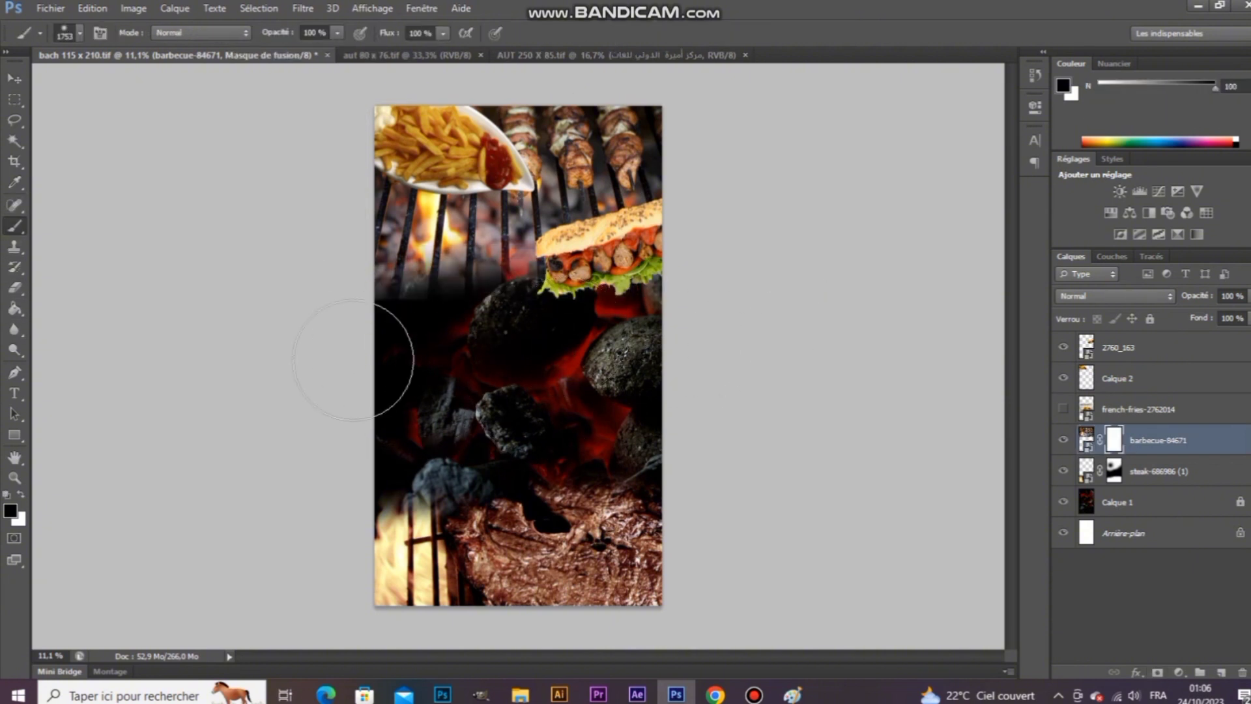
left_click(413, 326)
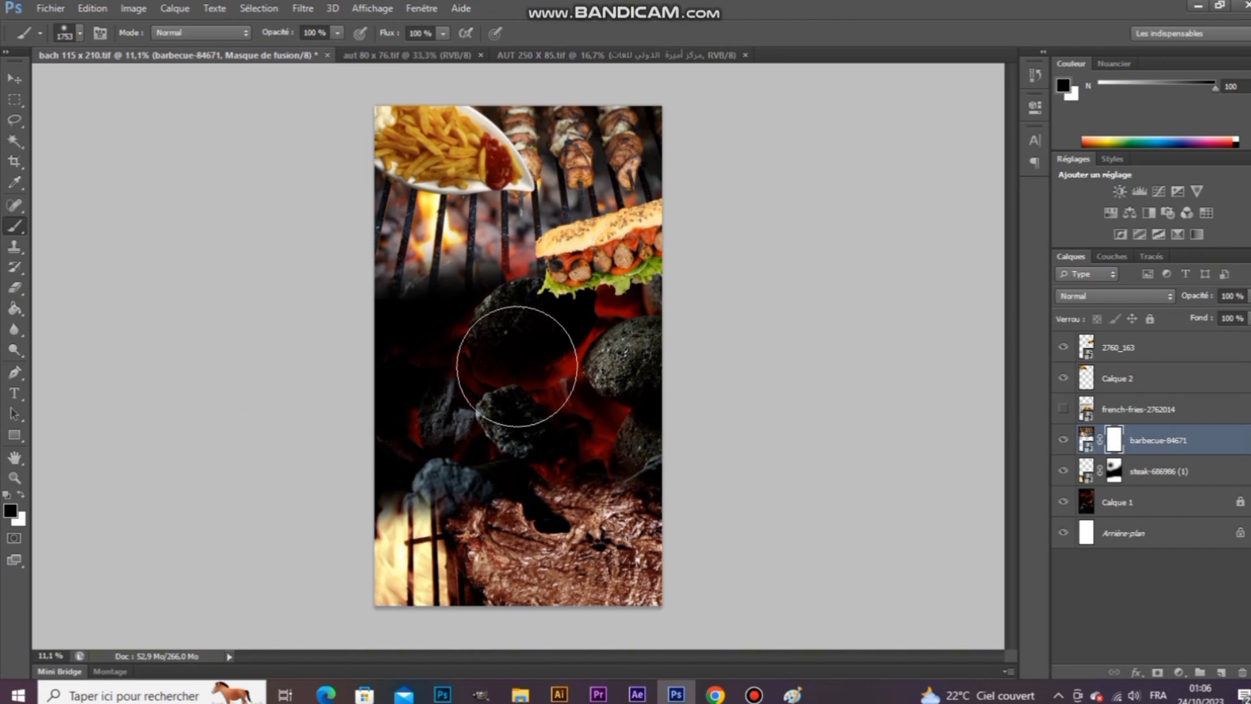
Step: Enlarge the soft brush to 3144 px and paint the barbecue-84671 mask to blend the skewers photo further into the coals
right_click(512, 367)
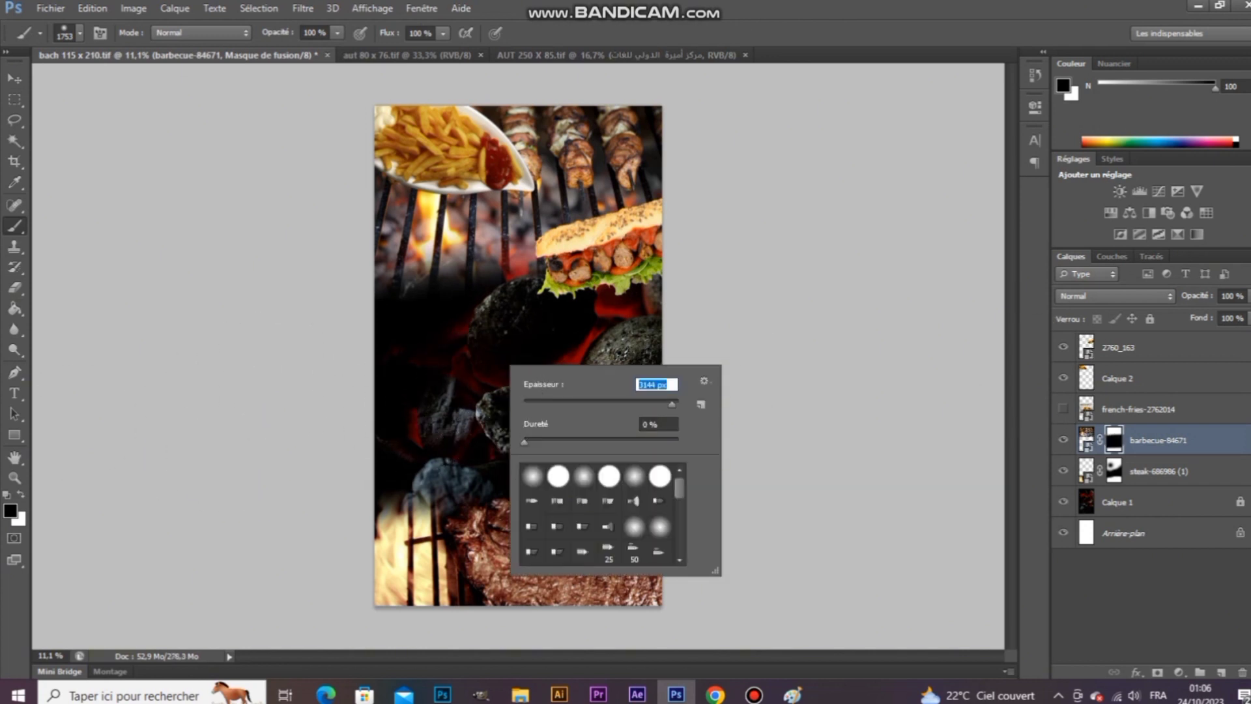
mouse_move(389, 398)
left_mouse_down()
mouse_move(662, 424)
mouse_move(514, 400)
mouse_move(415, 405)
left_mouse_up()
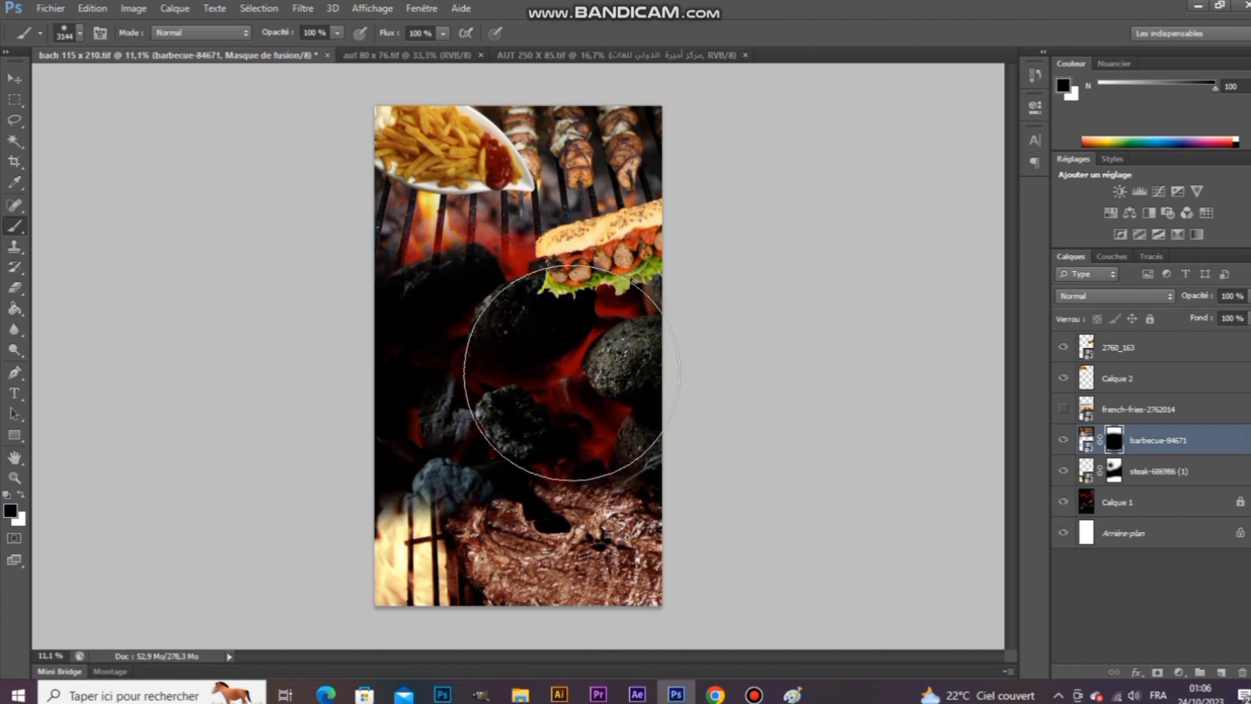
left_click(572, 372)
Step: Shift the fries further into the banner's upper-left corner and lower the 2760_163 sandwich along the right edge
key("v")
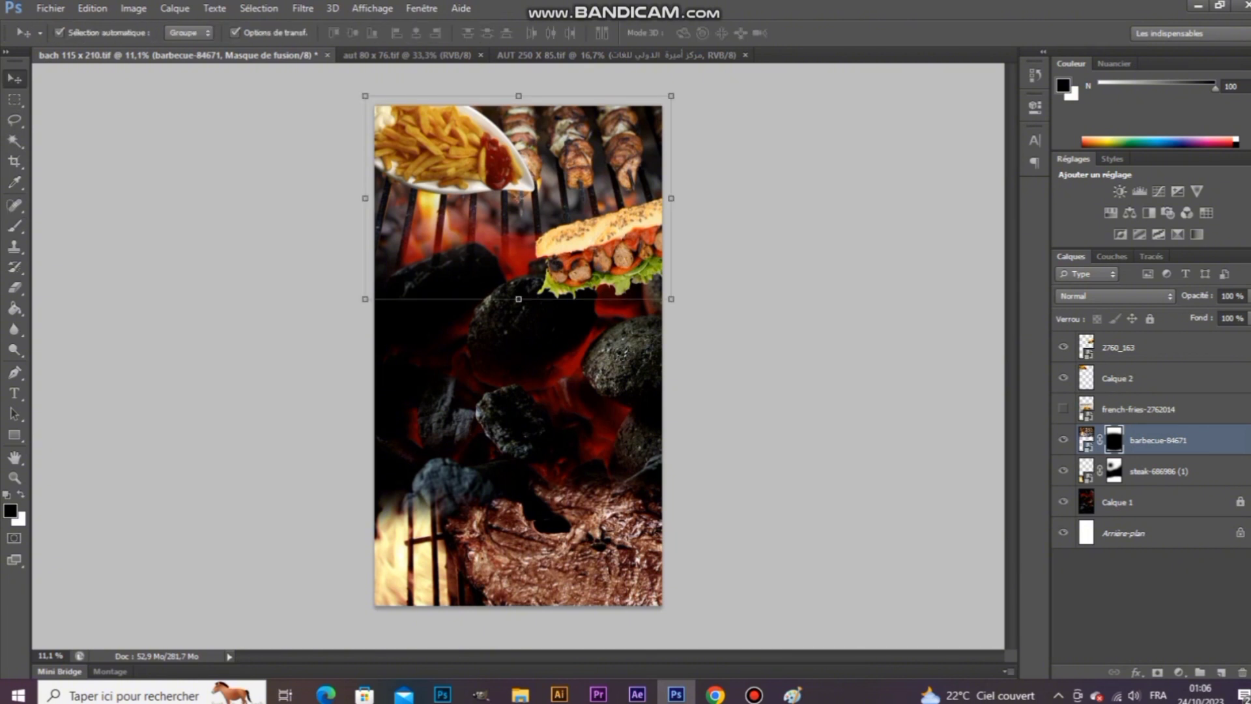
left_click_drag(452, 146, 422, 115)
left_click_drag(636, 208, 642, 287)
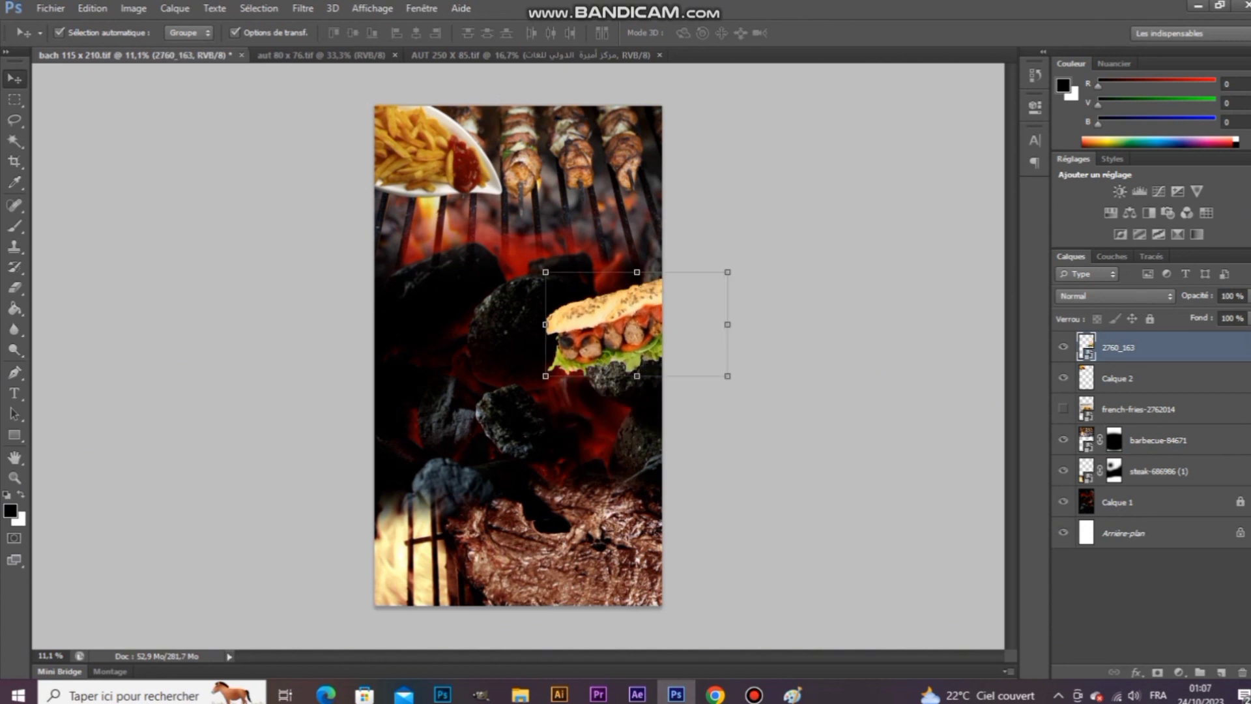
Step: Browse the food photos in the Téléchargements folder for another picture suited to the banner
mouse_move(520, 695)
left_click(692, 619)
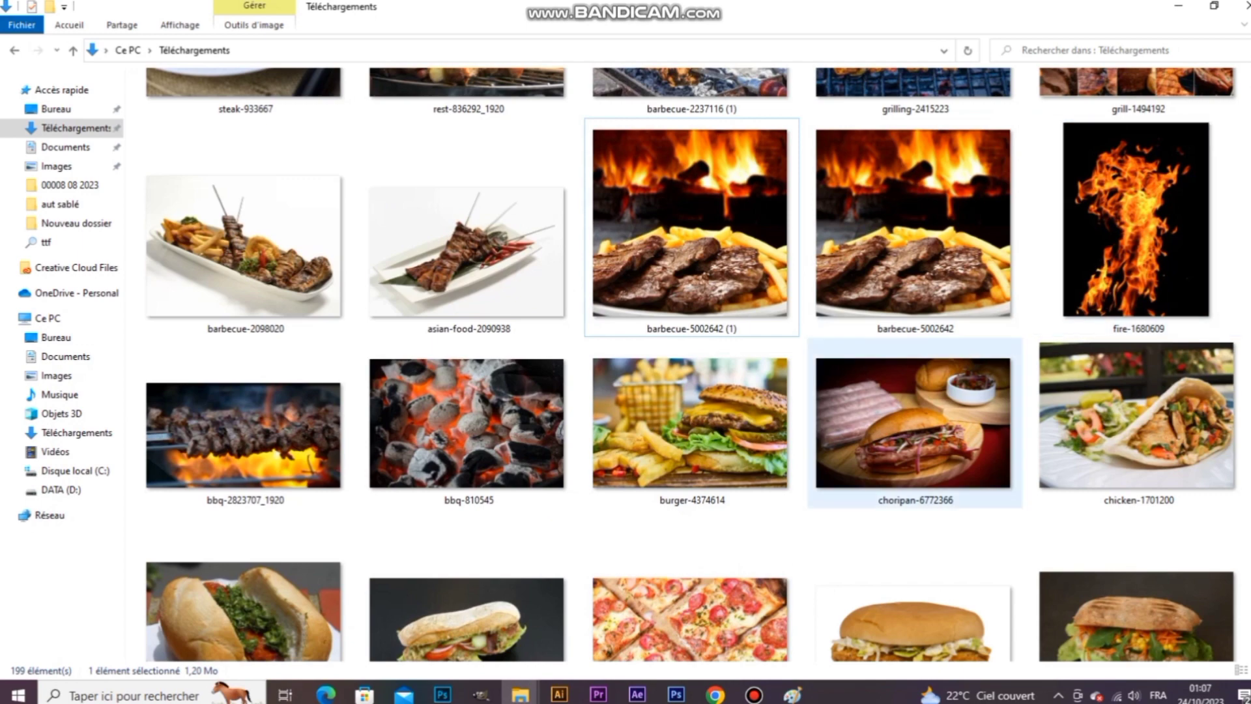
scroll(690, 391, "down", 6)
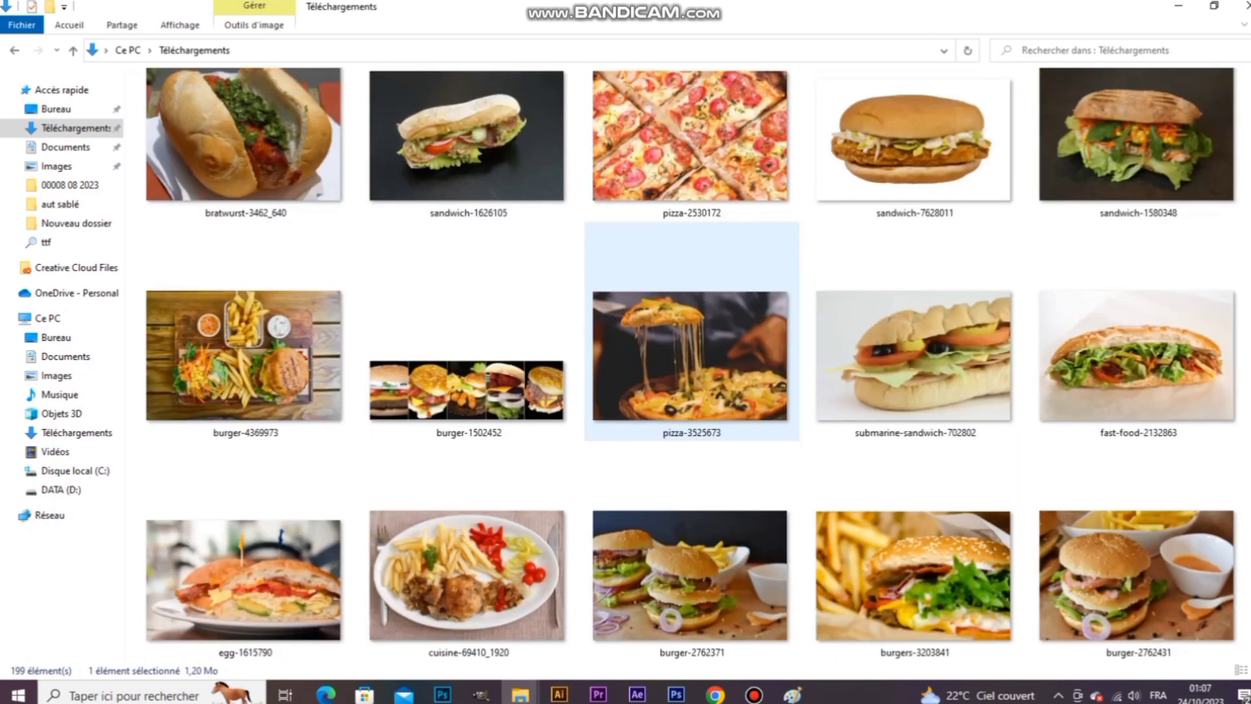
scroll(691, 391, "down", 5)
scroll(691, 391, "down", 5)
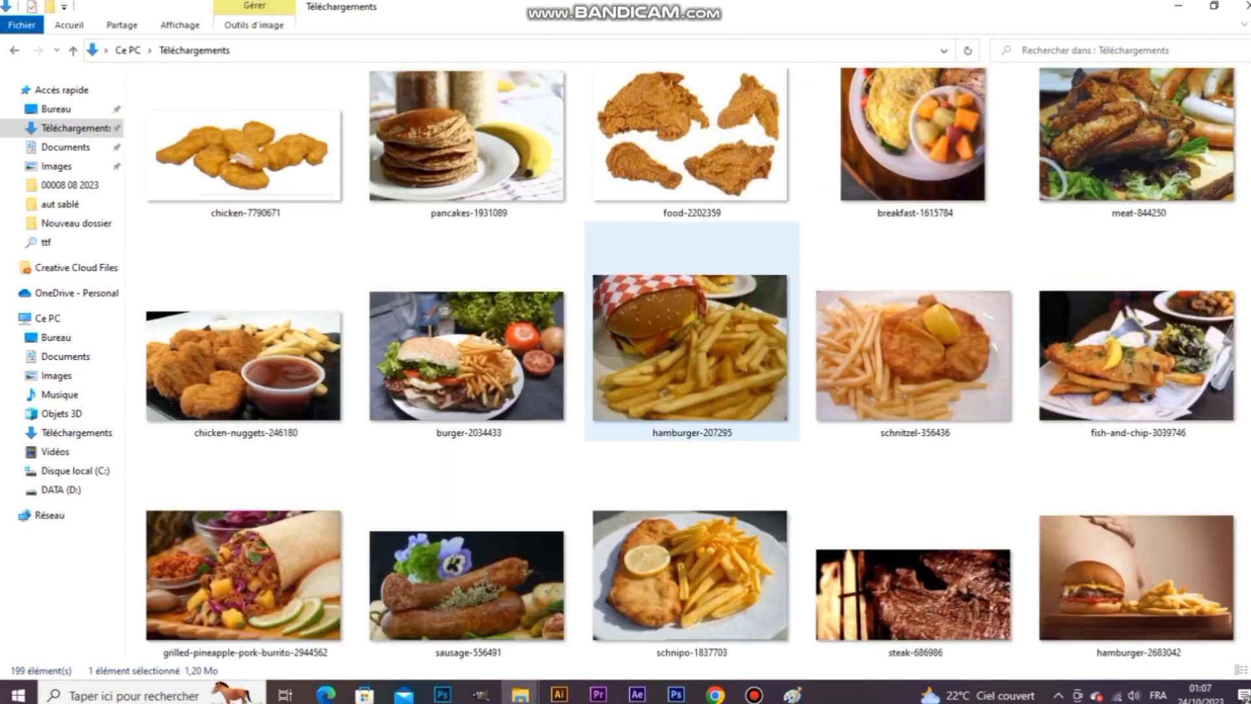
scroll(690, 391, "down", 5)
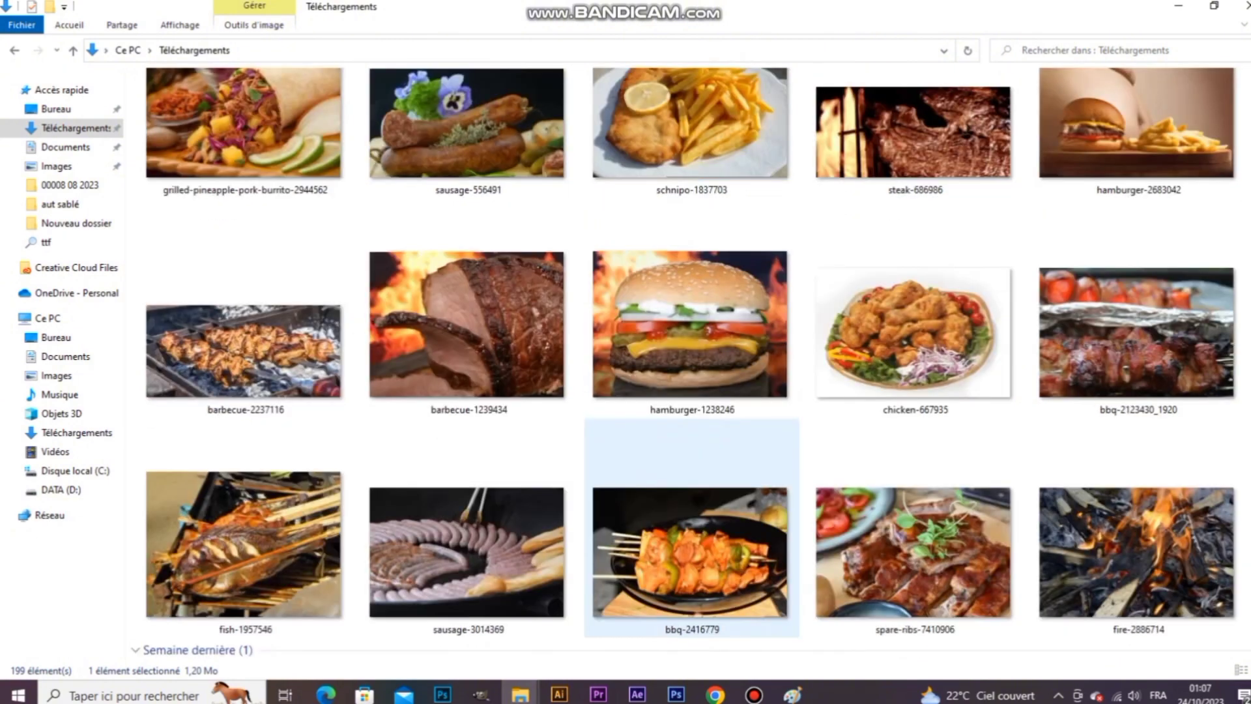
scroll(690, 426, "down", 3)
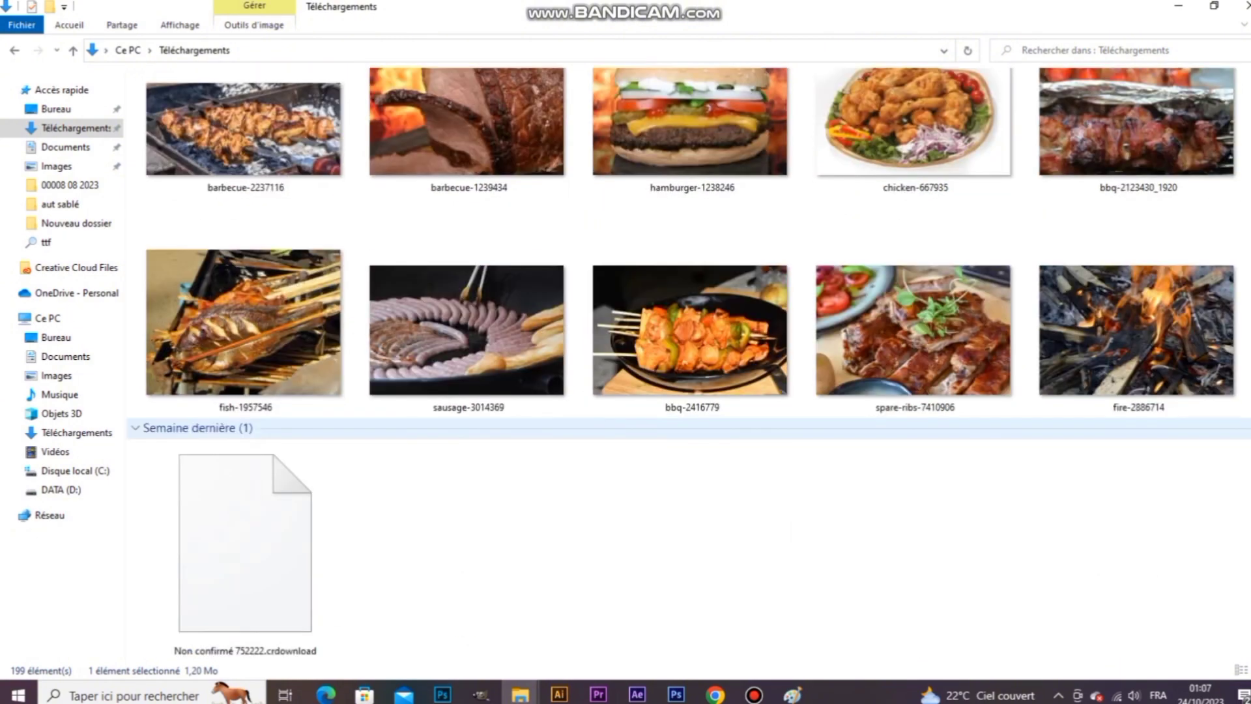
scroll(912, 495, "up", 5)
scroll(912, 495, "up", 5)
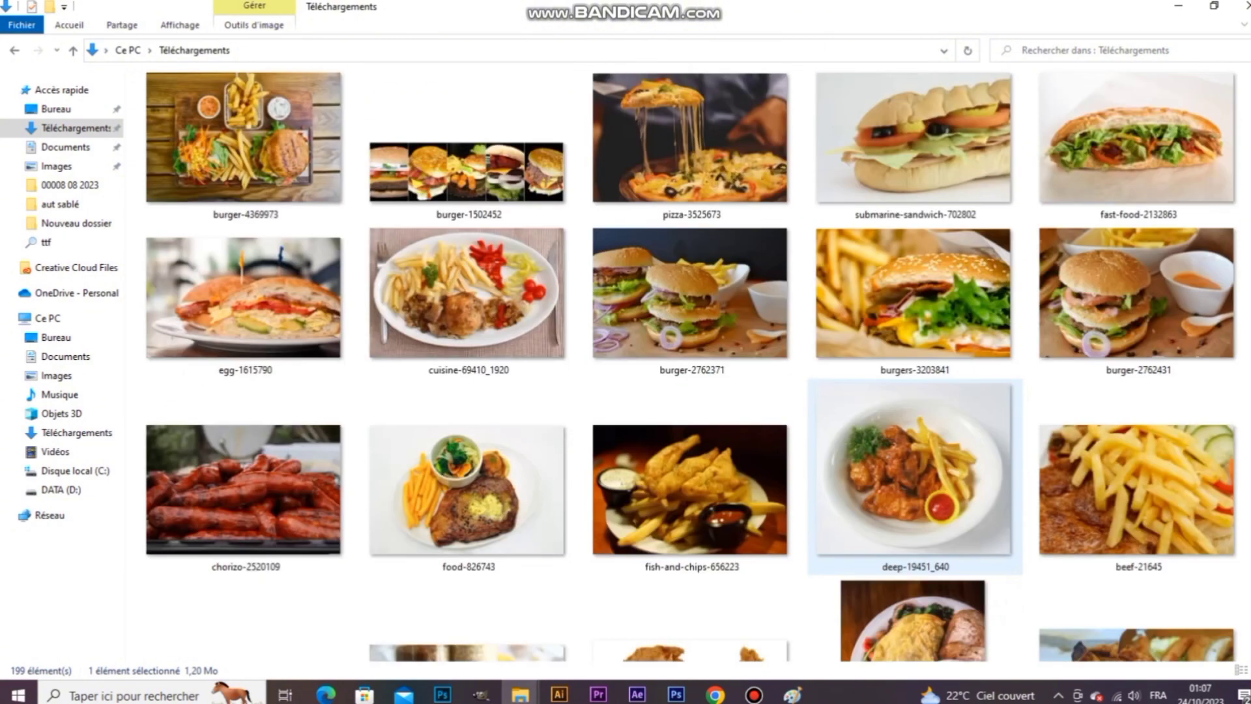
scroll(912, 495, "down", 10)
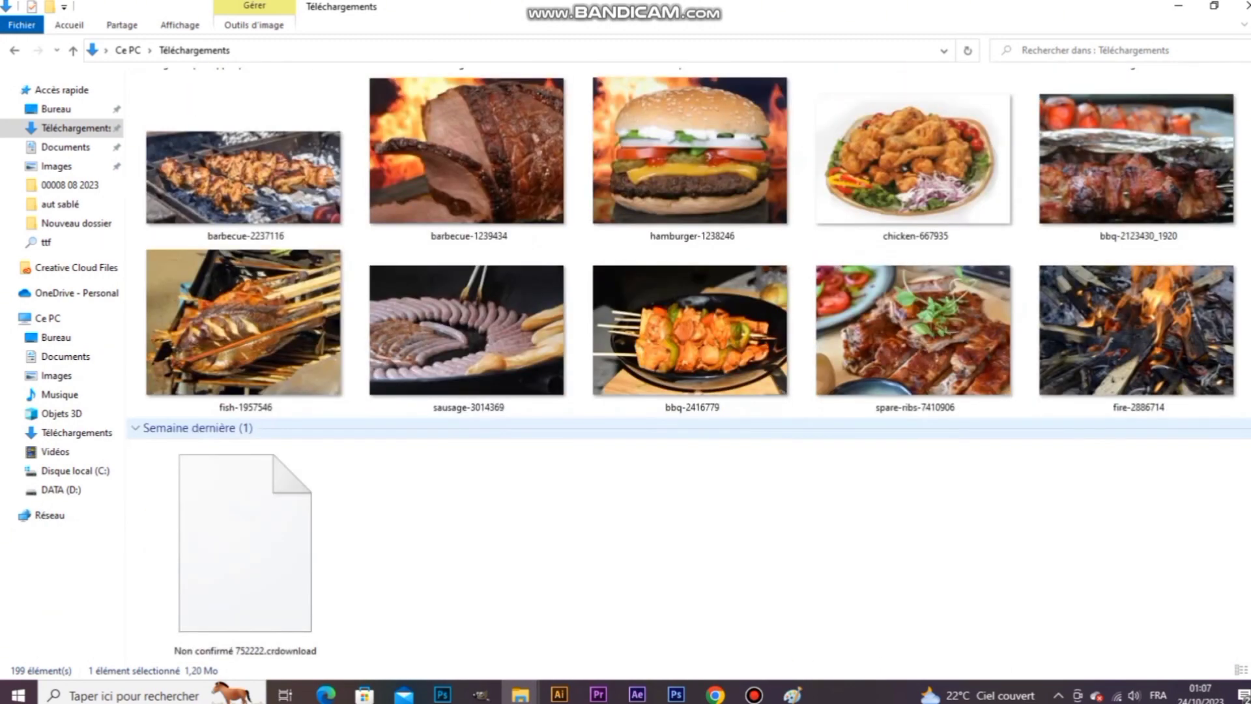
scroll(915, 365, "up", 10)
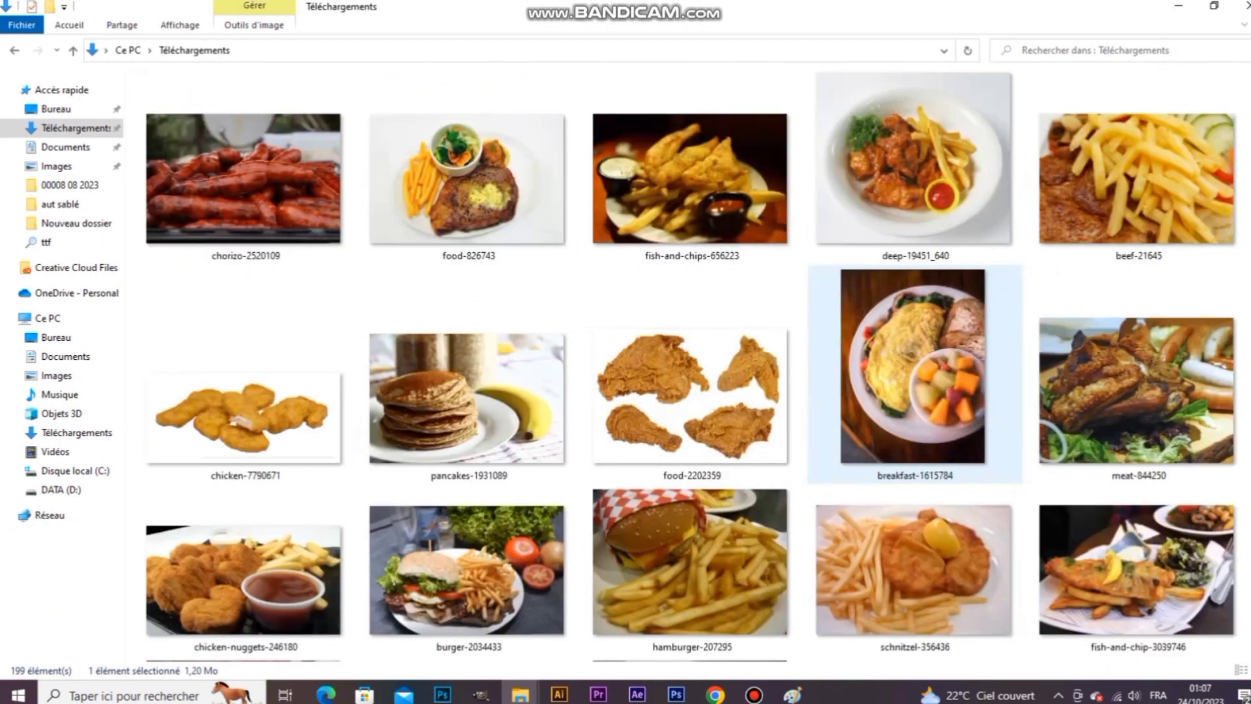
left_click(914, 155)
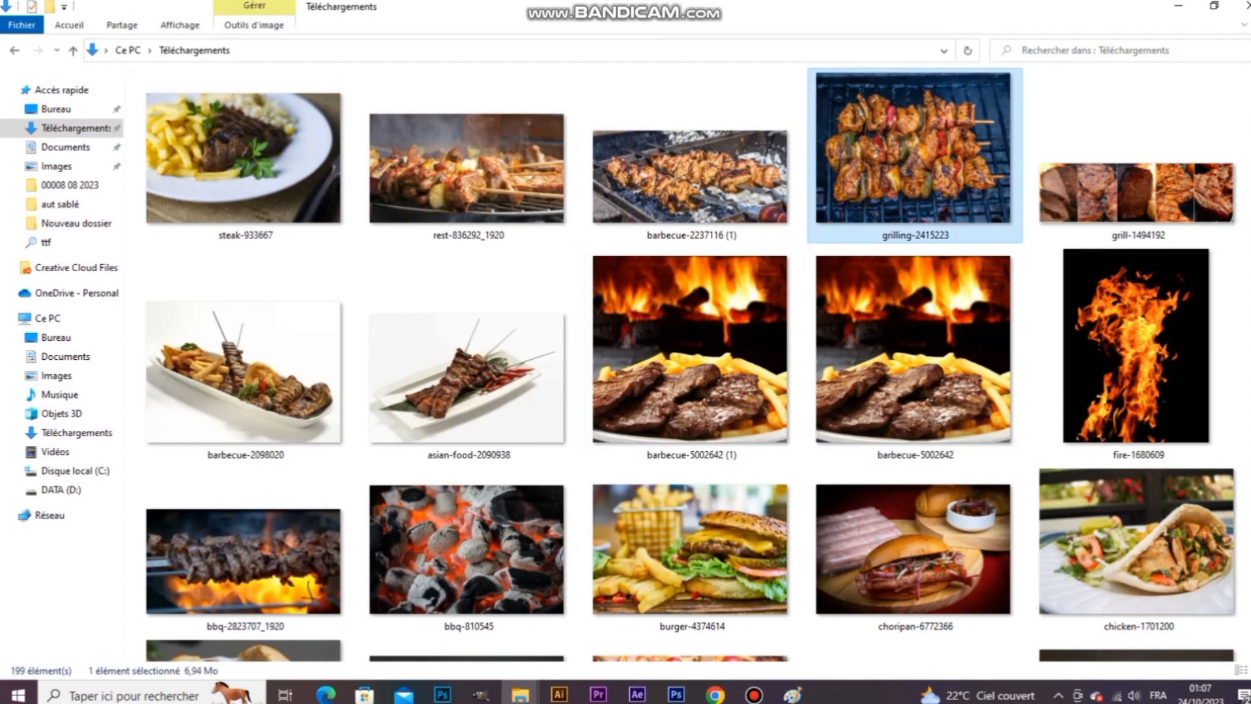
scroll(691, 359, "up", 15)
left_click(690, 195)
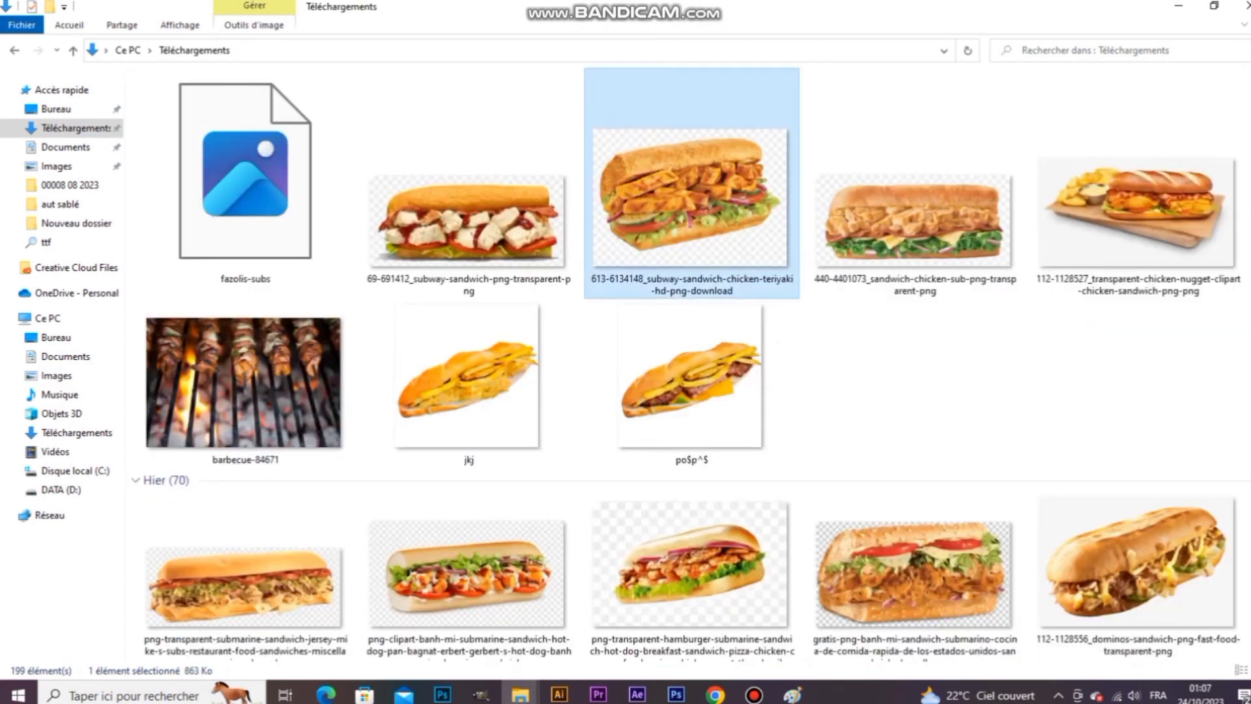
left_click(1137, 212)
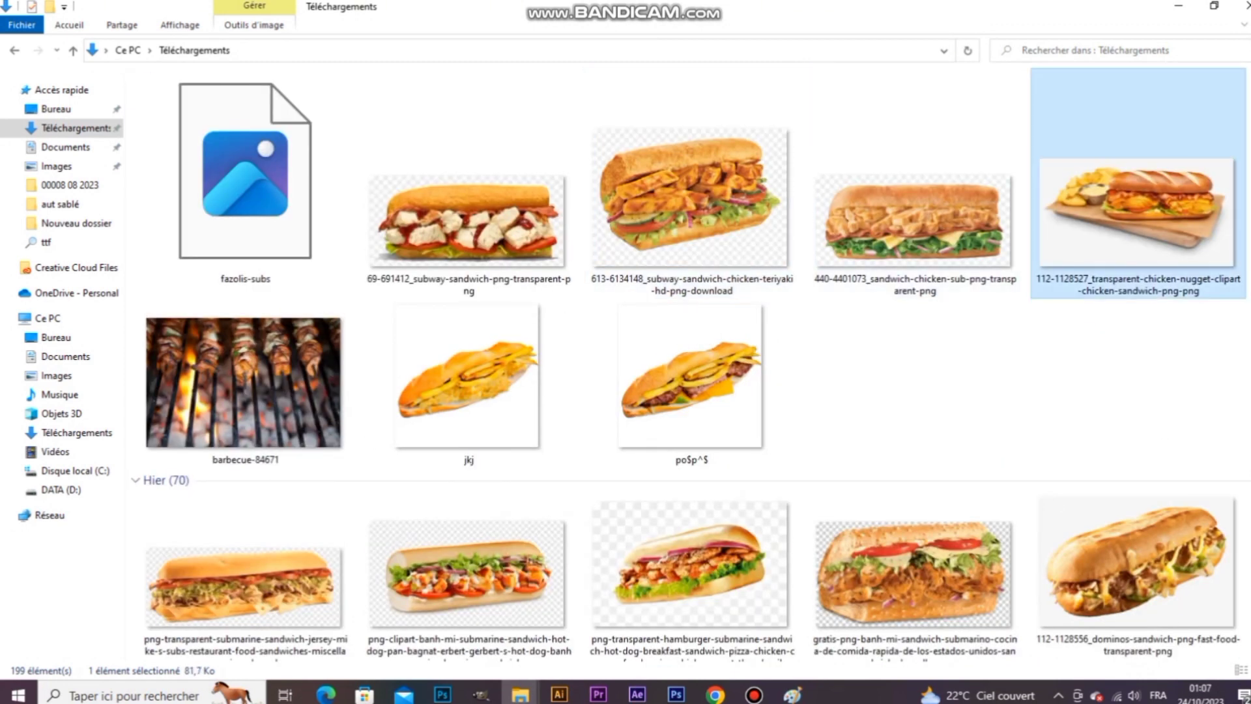
scroll(938, 495, "down", 3)
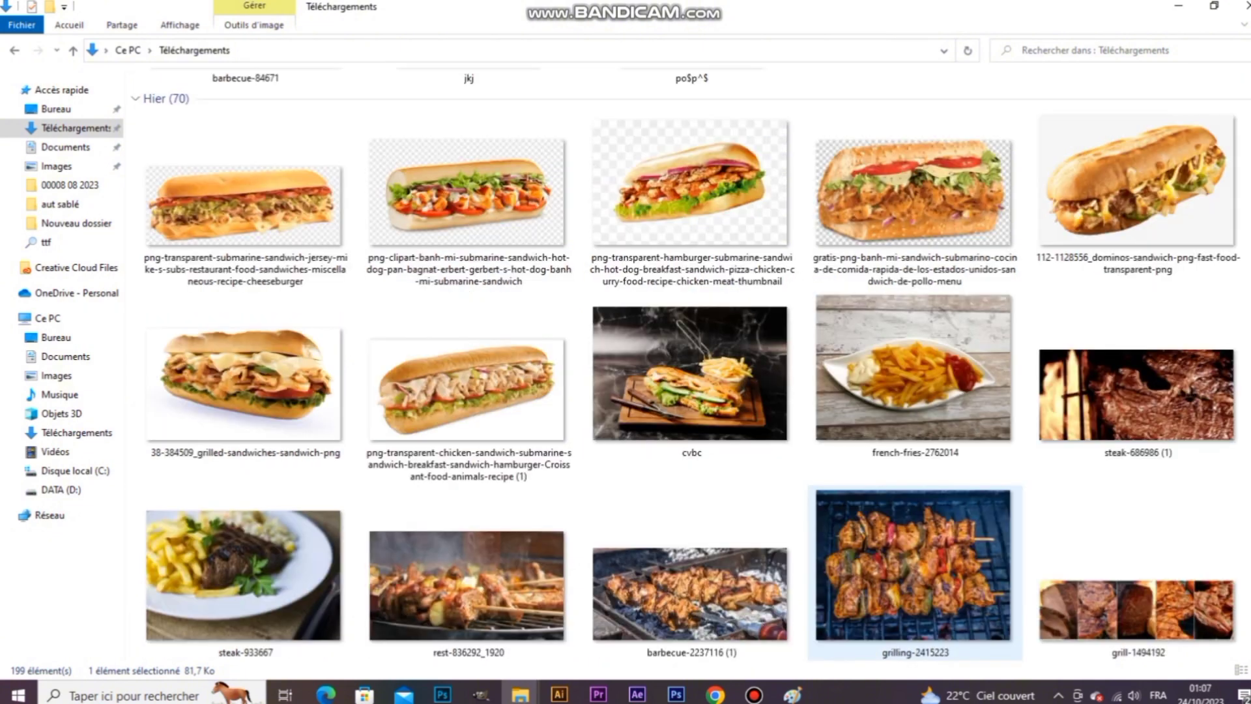
left_click(1137, 192)
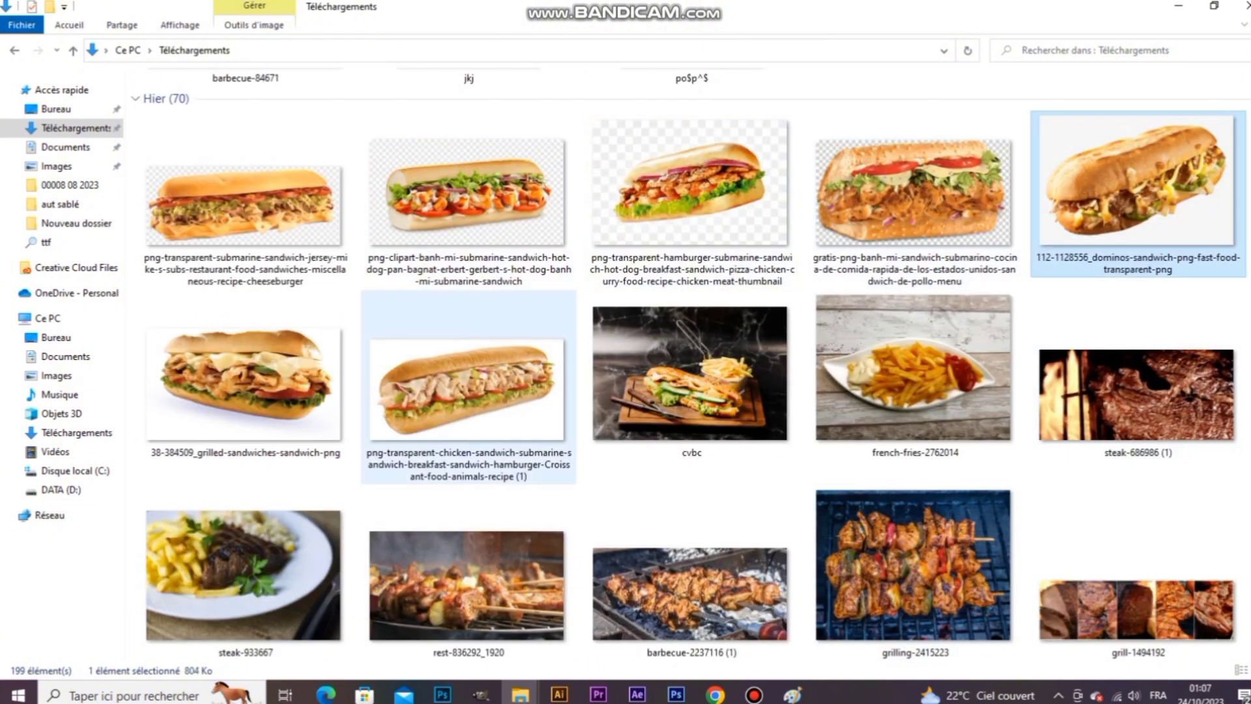
left_click_drag(1111, 203, 628, 429)
key("Return")
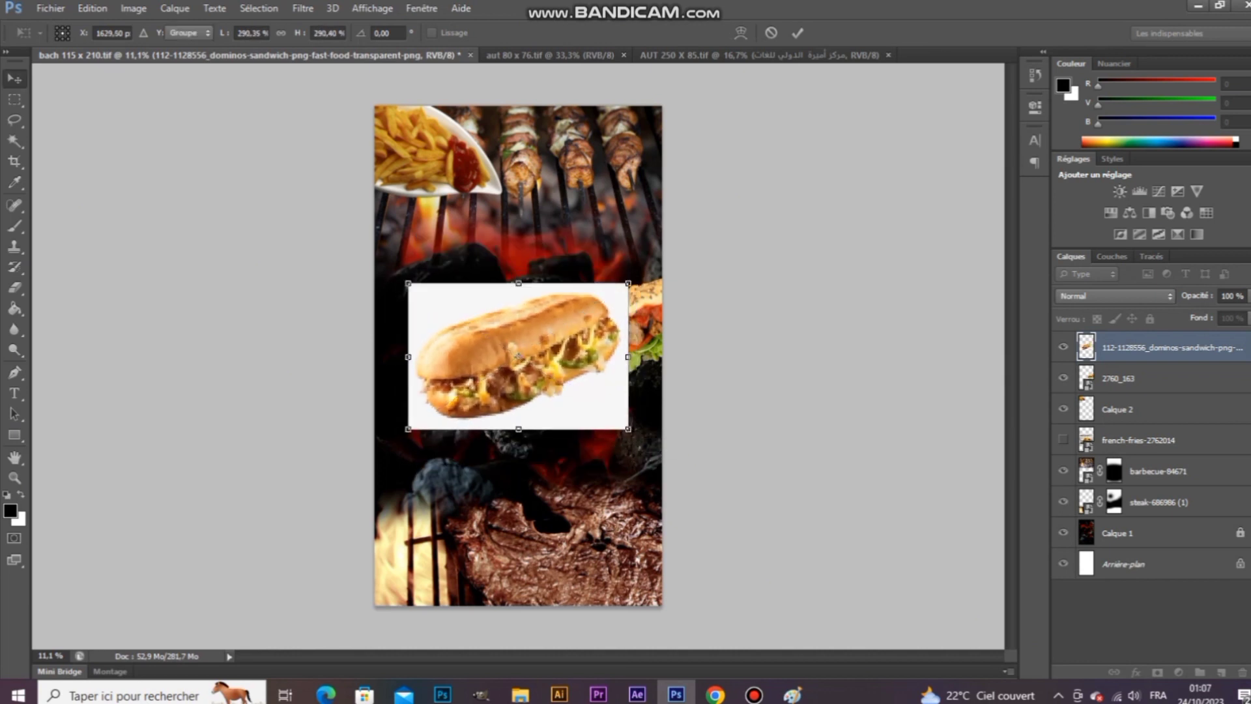
Step: Select the white background around the dominos sandwich with the Magic Wand, rasterize the layer and delete the background
key("w")
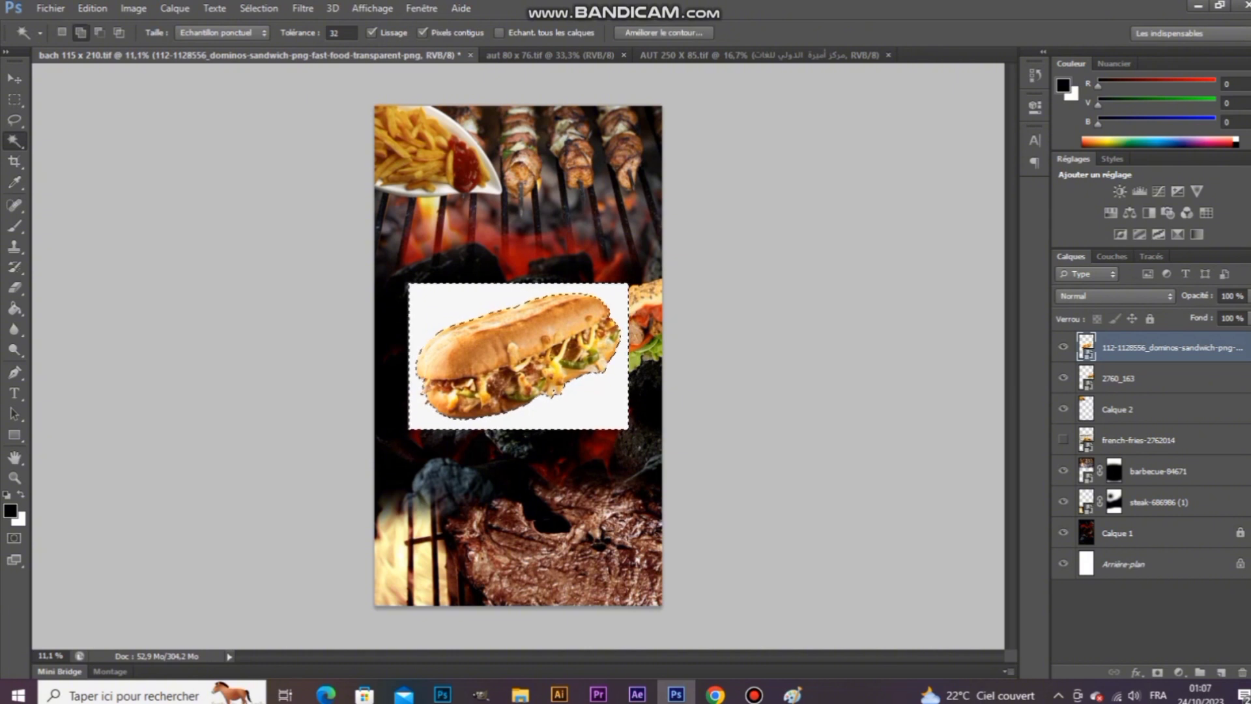
left_click(15, 287)
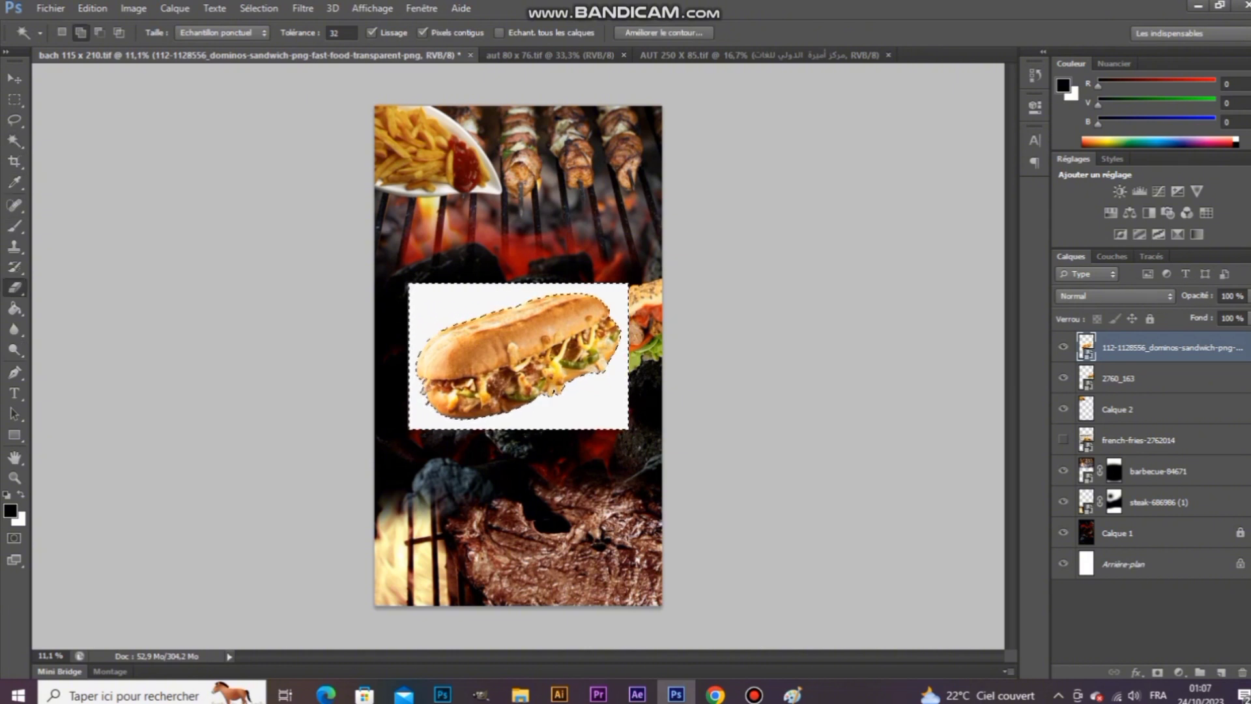
left_click(515, 365)
key("Return")
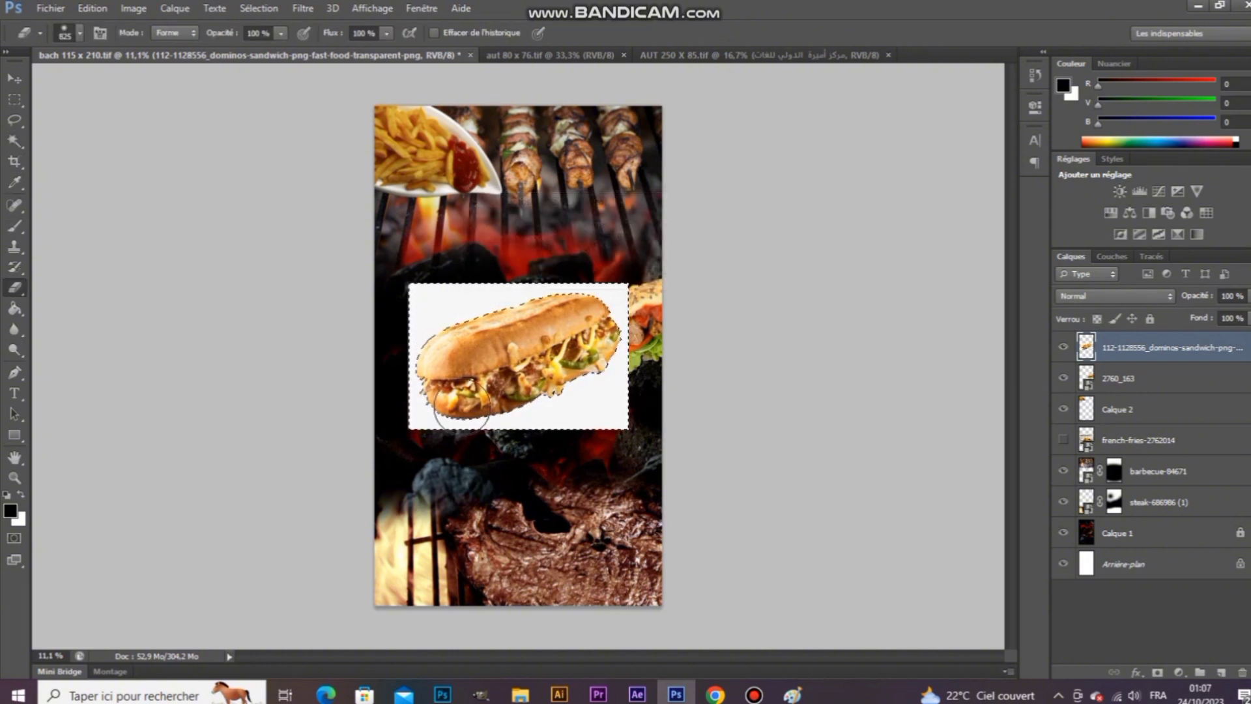
key("Delete")
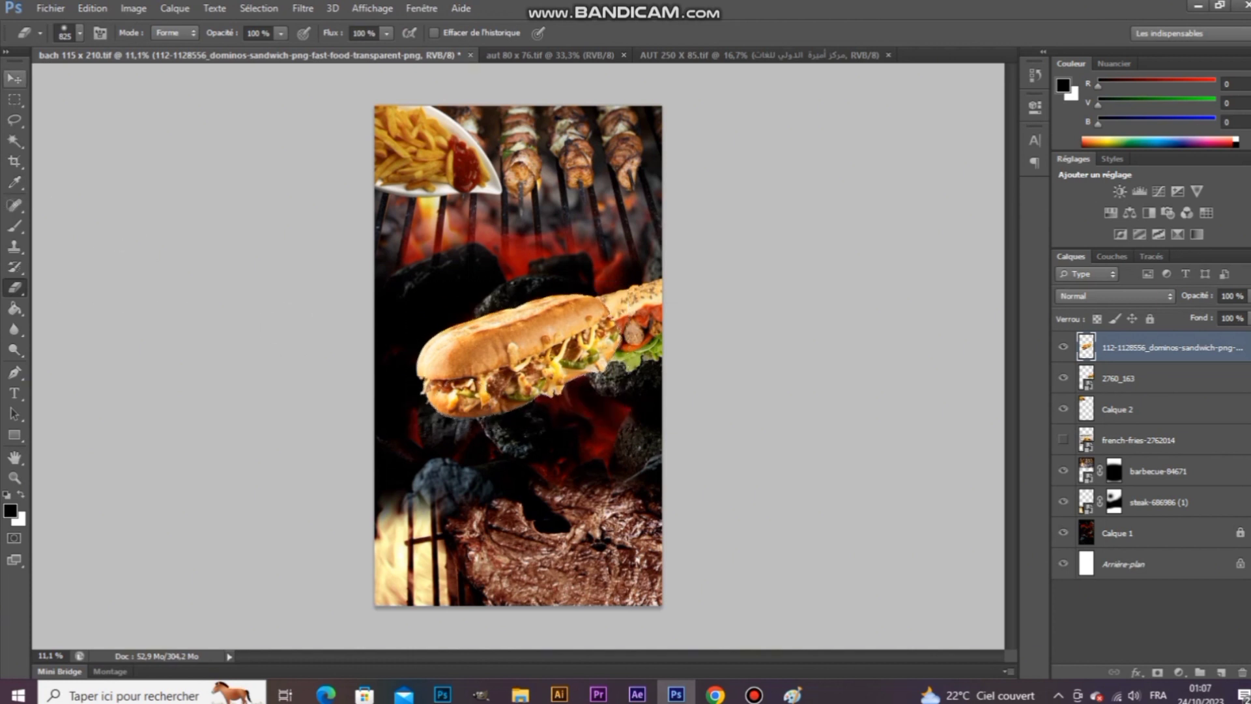
Step: Position the dominos sandwich below the skewers at the banner's right edge, its layer beneath barbecue-84671, and lower the 2760_163 sandwich
key("v")
mouse_move(560, 306)
left_mouse_down()
mouse_move(661, 189)
mouse_move(663, 159)
mouse_move(663, 173)
left_mouse_up()
left_click_drag(1166, 347, 1146, 487)
left_click(736, 319)
left_click_drag(626, 302, 610, 366)
left_click(586, 264)
mouse_move(594, 273)
left_mouse_down()
mouse_move(600, 308)
mouse_move(603, 267)
left_mouse_up()
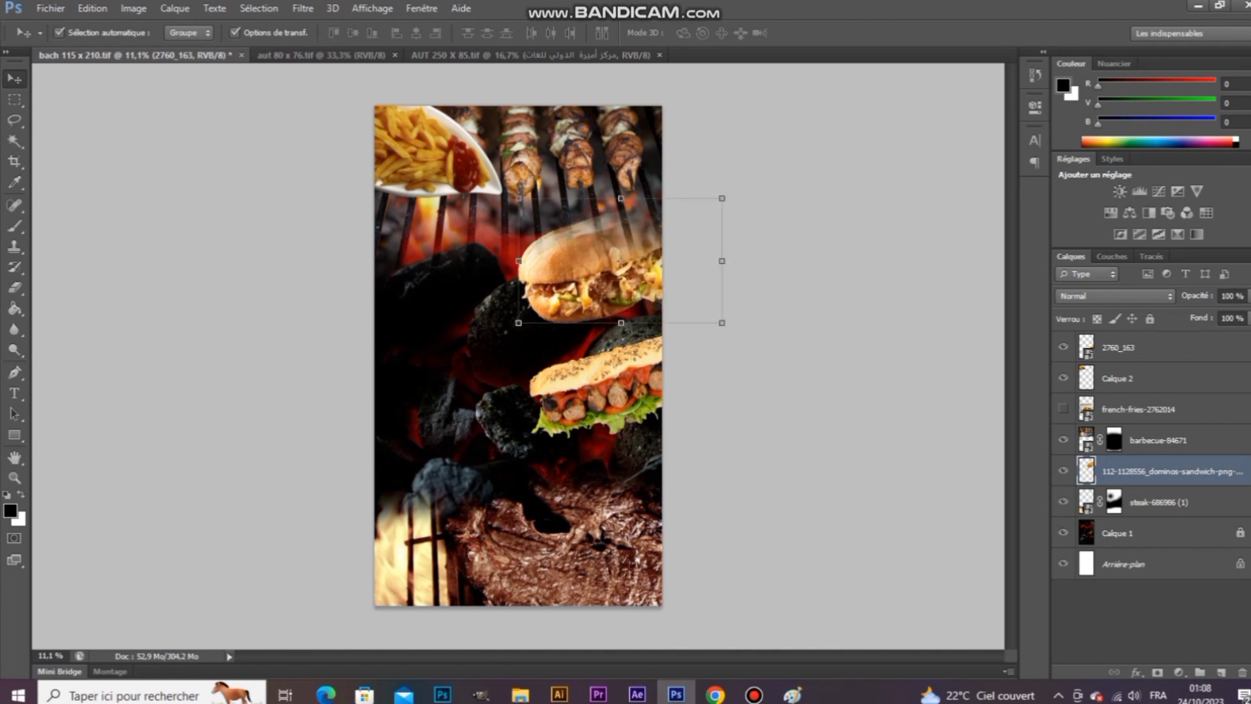
Step: Move the 2760_163 sandwich to the banner's lower left edge with its layer beneath the steak, and save the file
left_click_drag(589, 366, 405, 436)
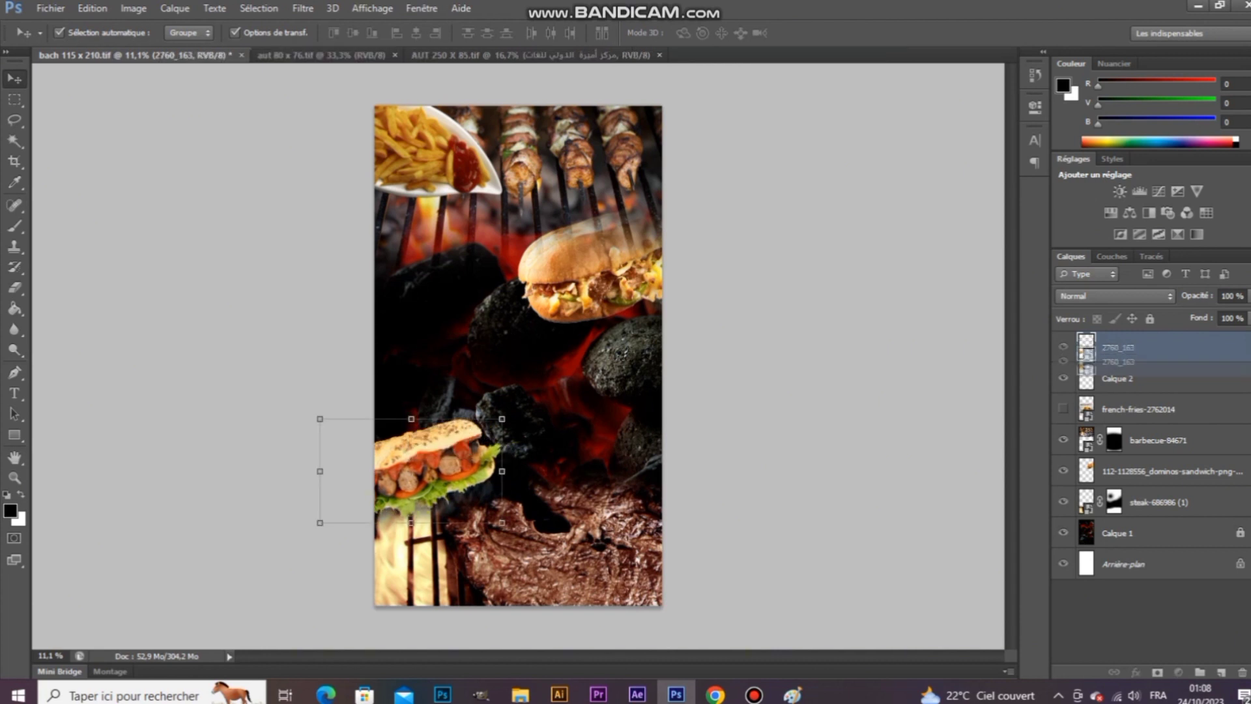
left_click_drag(1107, 355, 1107, 515)
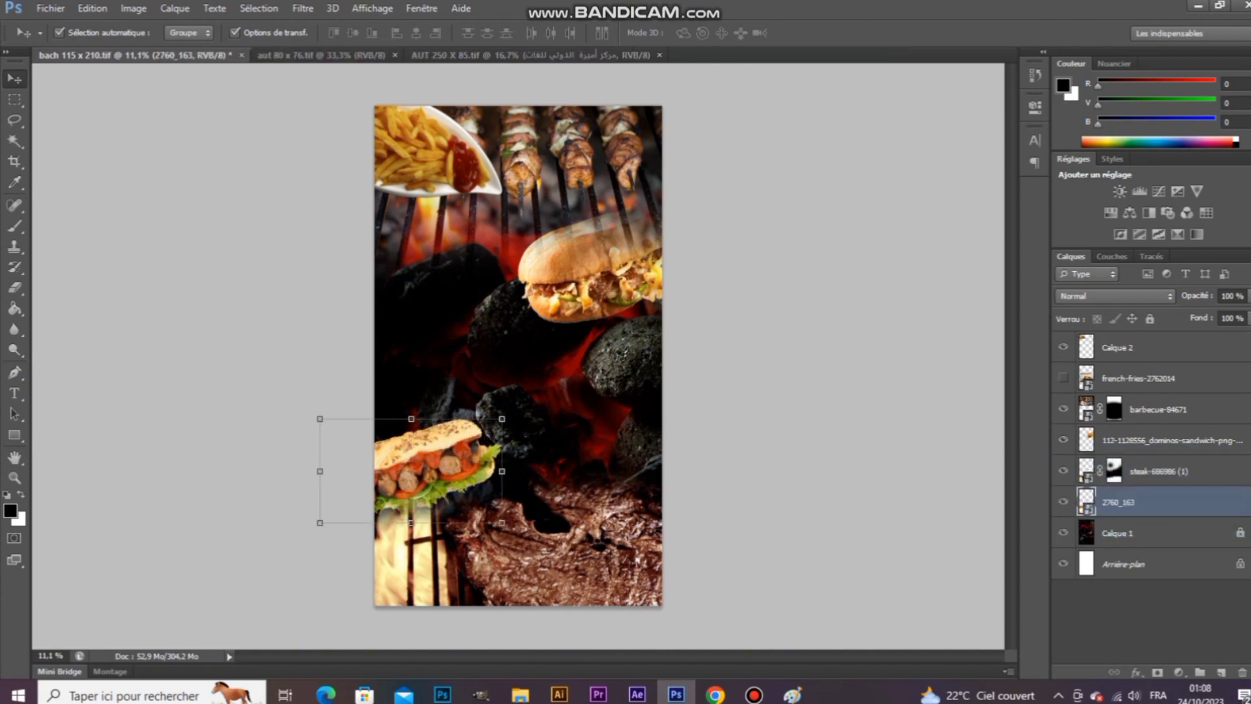
left_click_drag(450, 449, 480, 434)
key("ctrl+s")
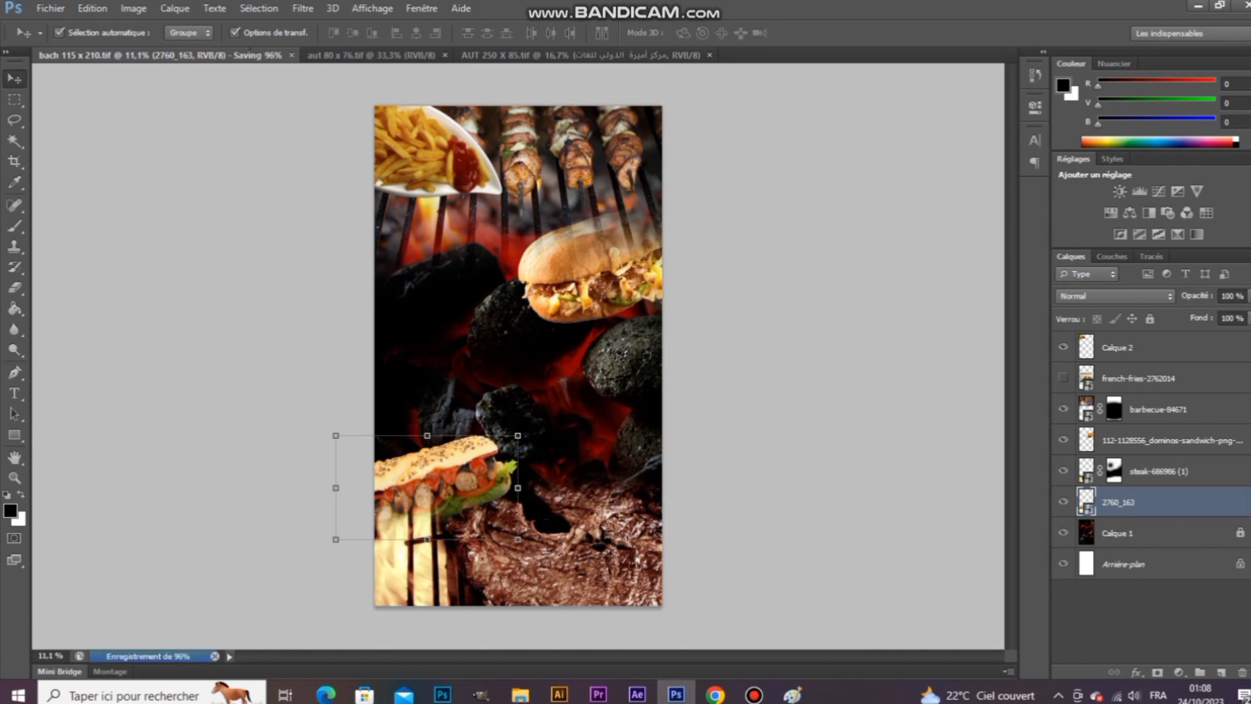
Step: Switch to the Téléchargements folder in File Explorer and look through the sandwich, panini, burger and grilled-meat pictures for another banner image
mouse_move(520, 692)
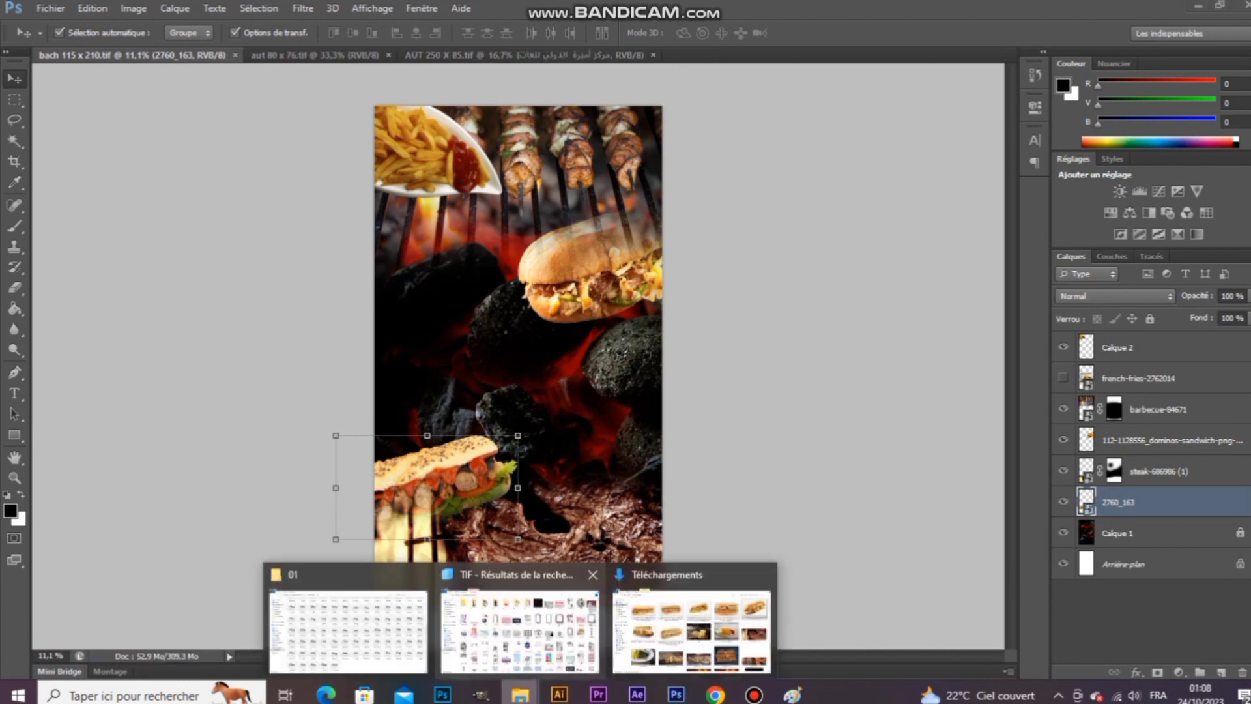
left_click(648, 628)
scroll(690, 365, "up", 15)
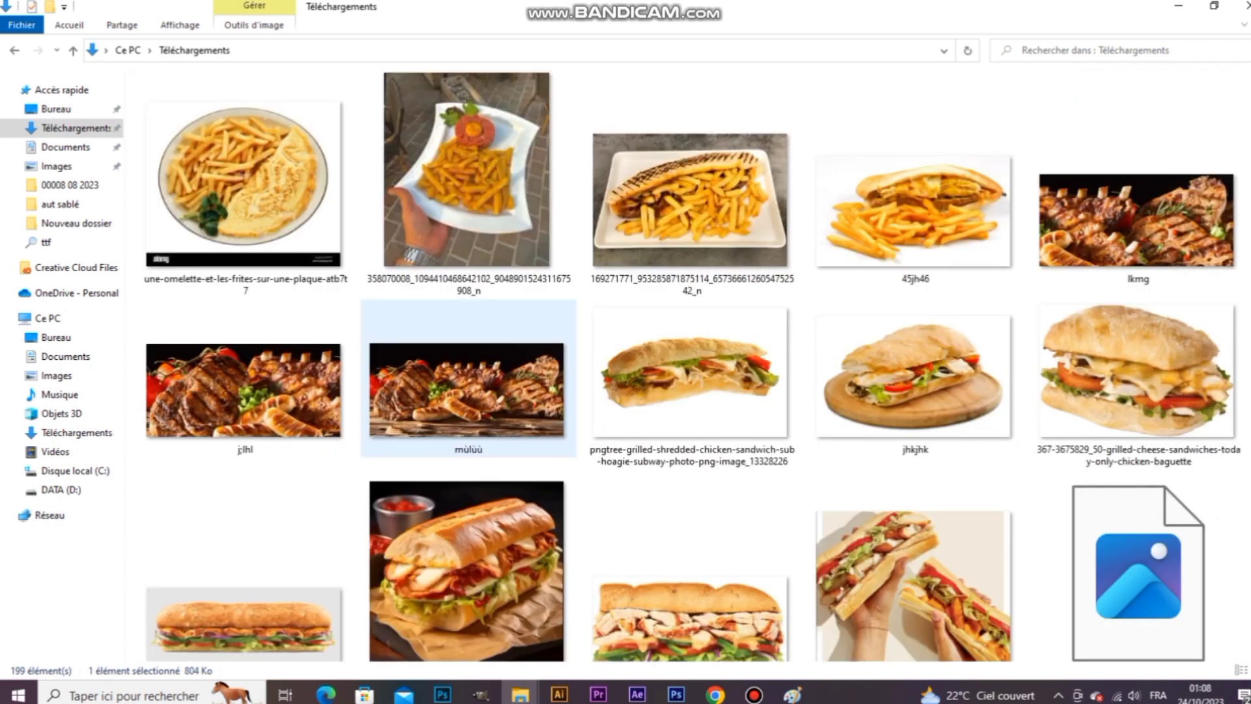
scroll(915, 391, "up", 10)
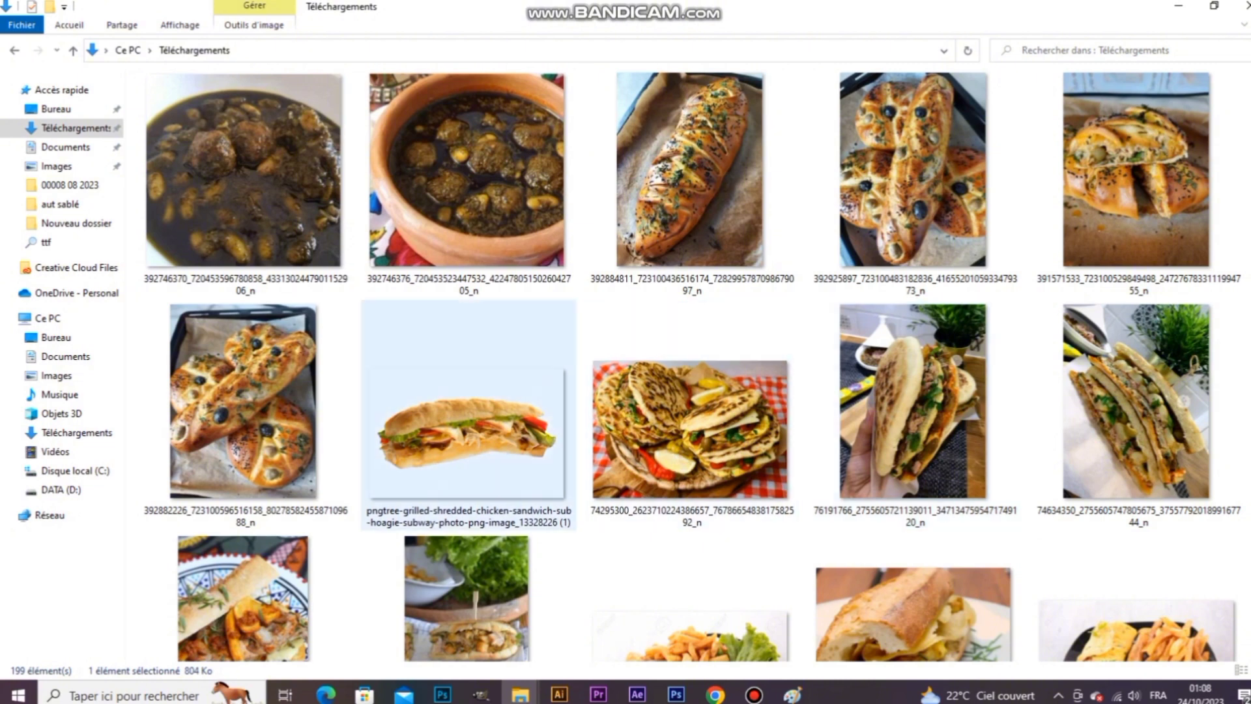
scroll(469, 417, "up", 5)
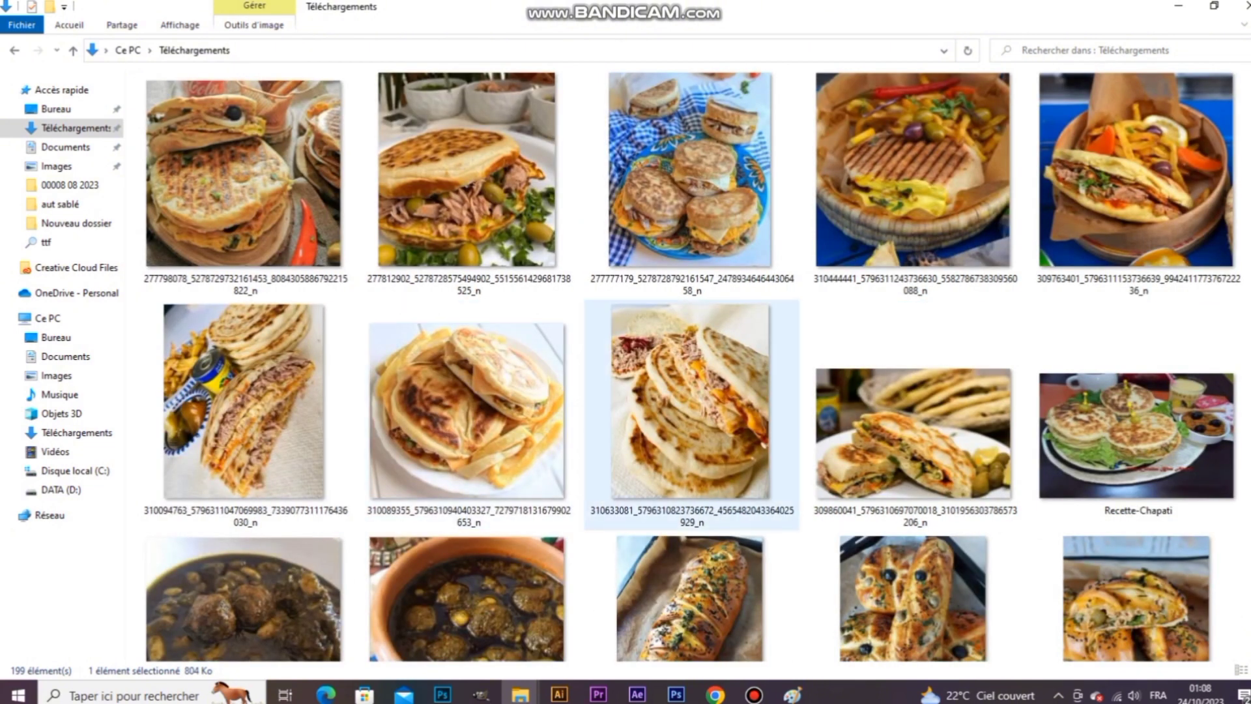
scroll(736, 437, "down", 3)
scroll(749, 436, "up", 3)
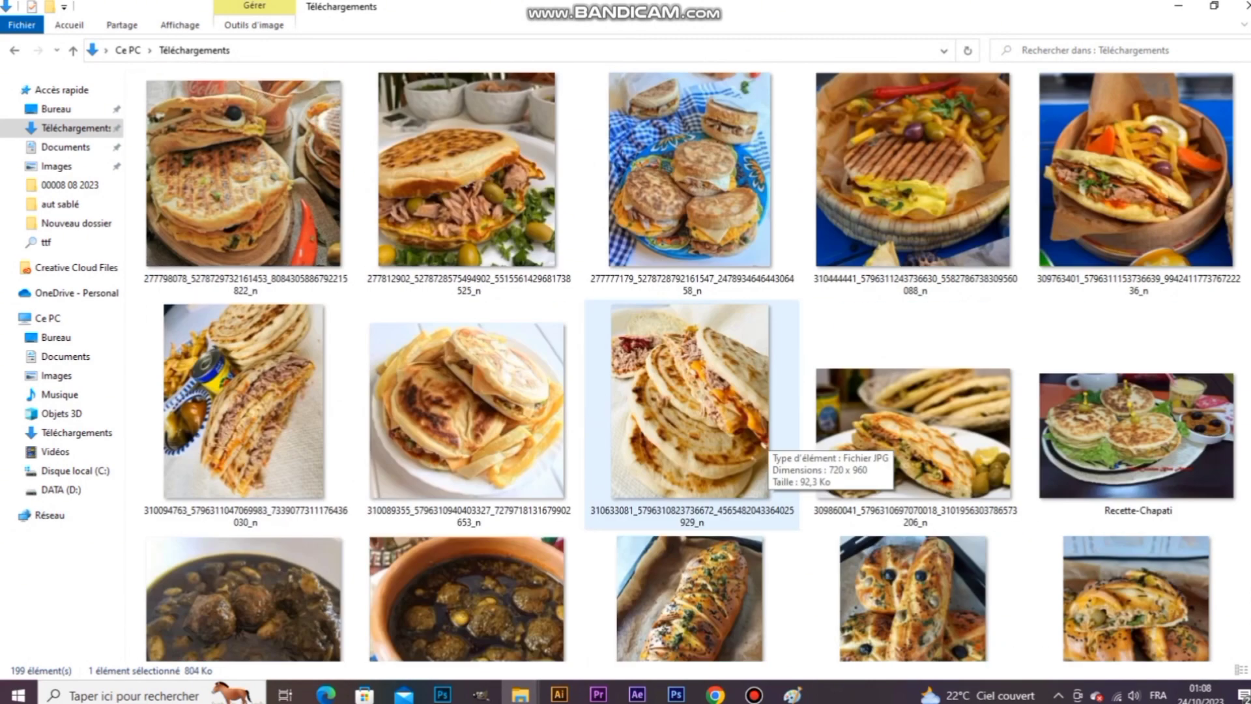
scroll(766, 436, "down", 1)
scroll(759, 450, "down", 3)
scroll(759, 449, "up", 7)
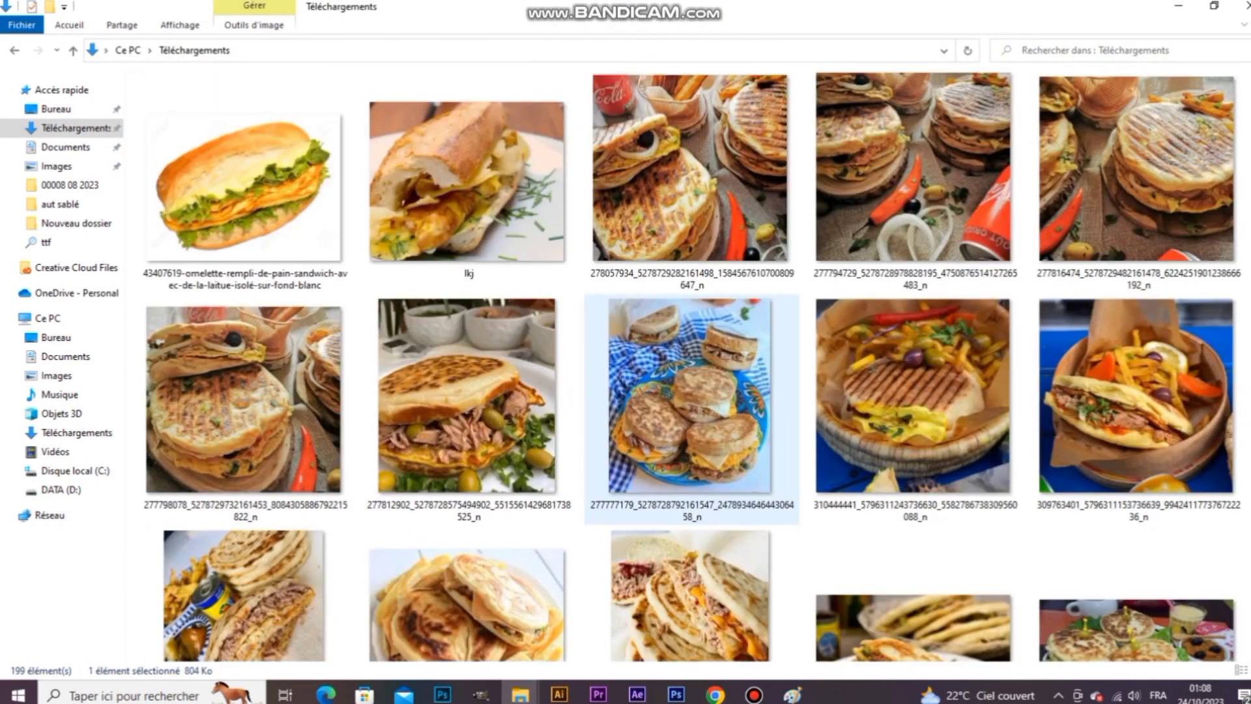
scroll(759, 450, "up", 3)
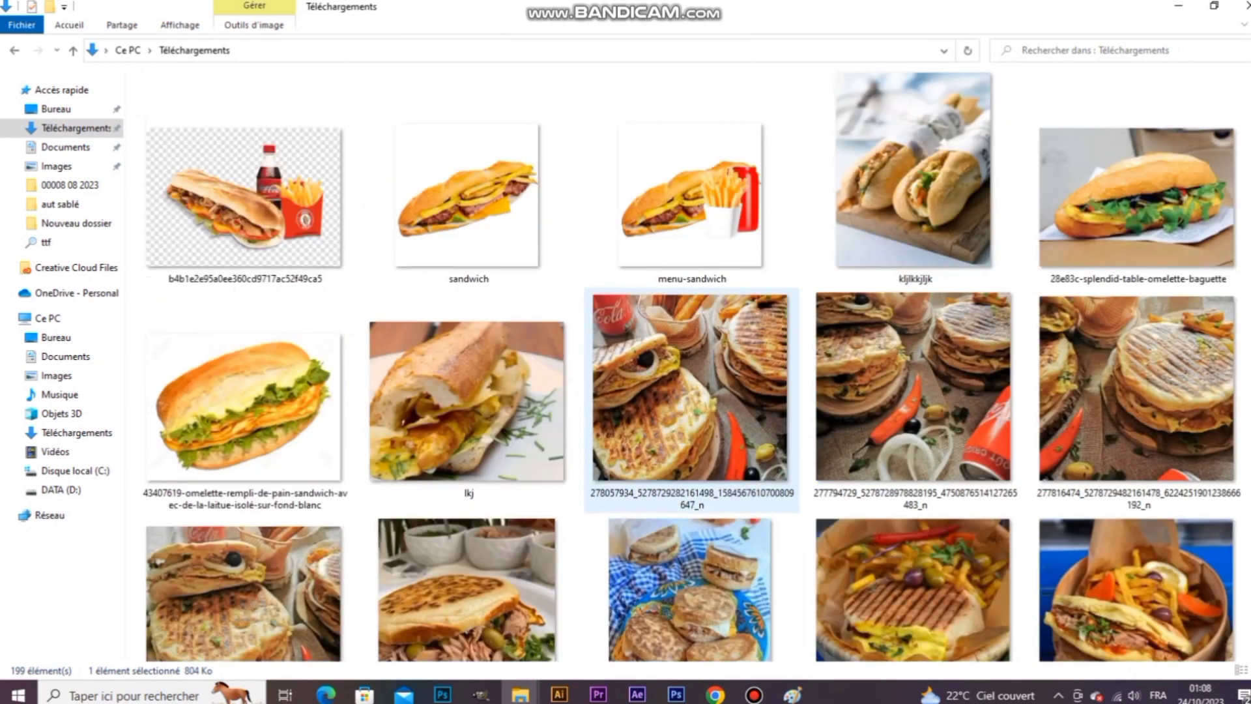
scroll(691, 430, "up", 6)
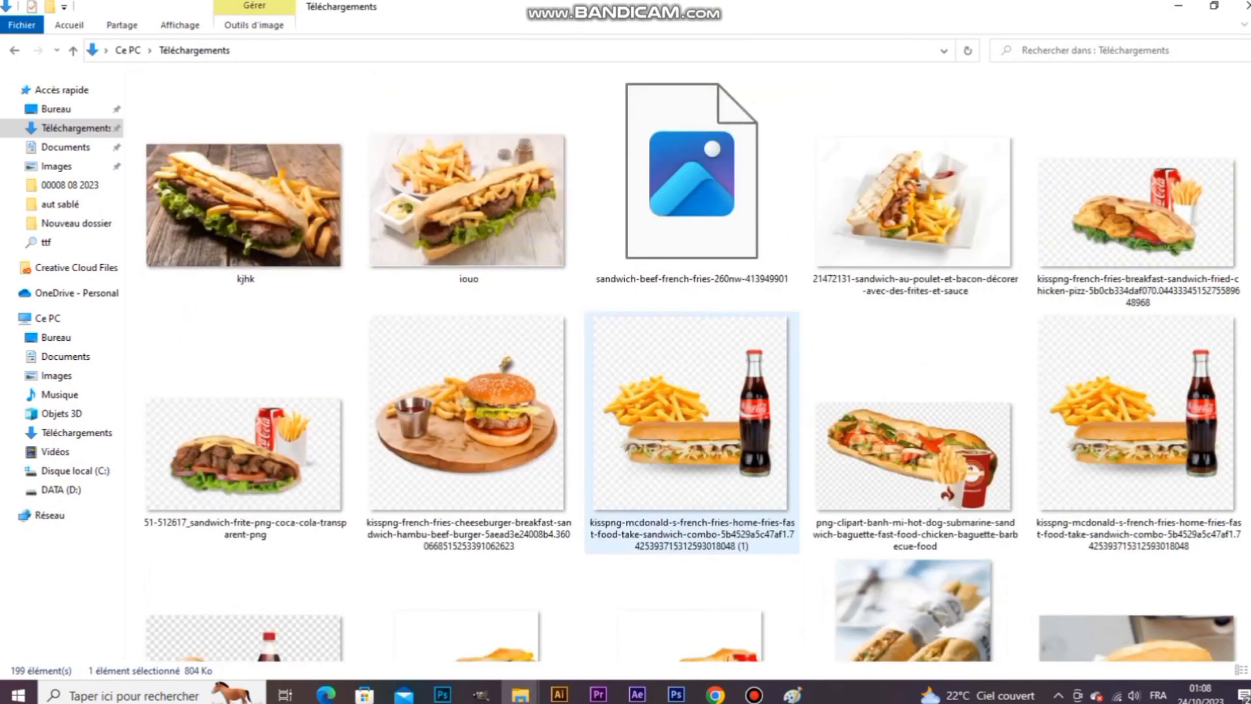
scroll(915, 434, "up", 6)
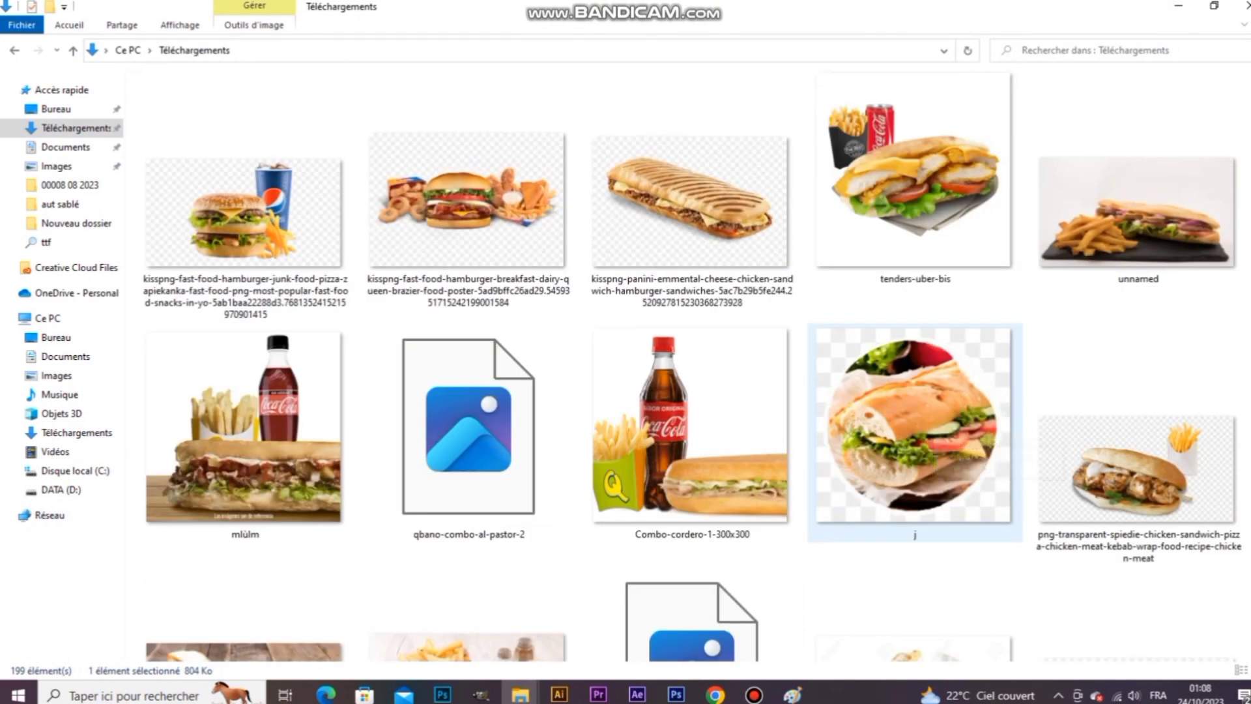
scroll(915, 430, "up", 3)
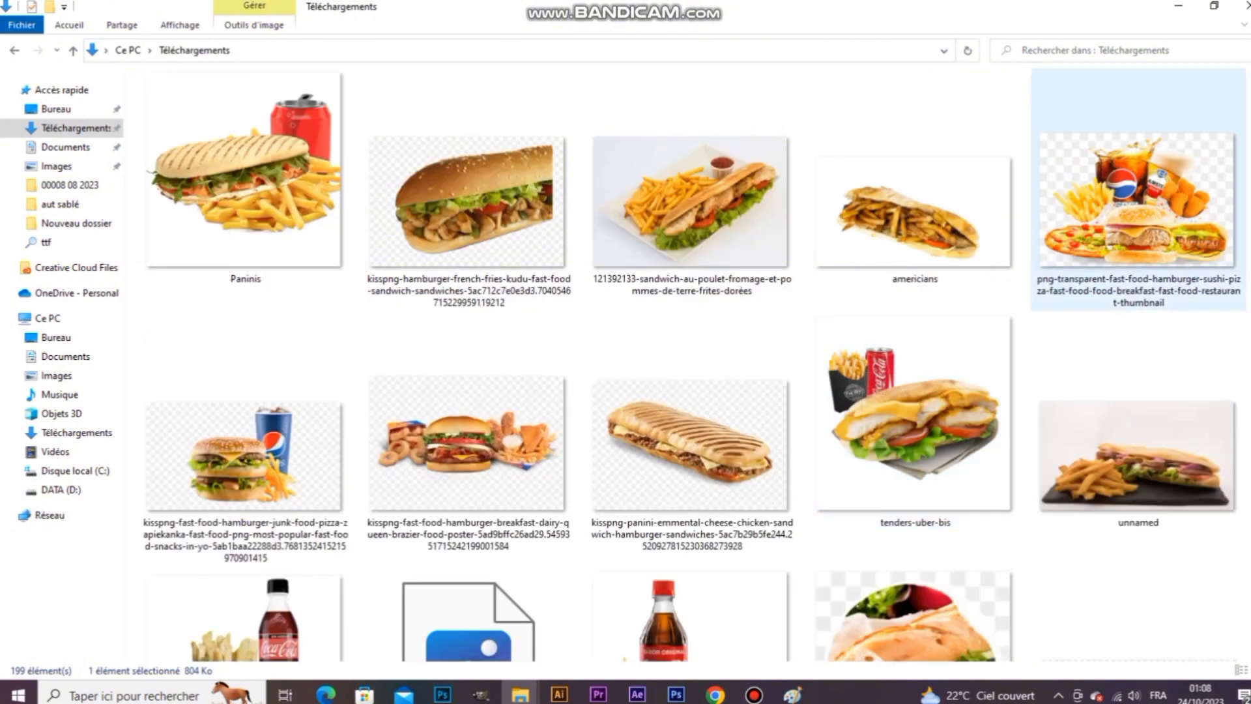
scroll(912, 247, "up", 6)
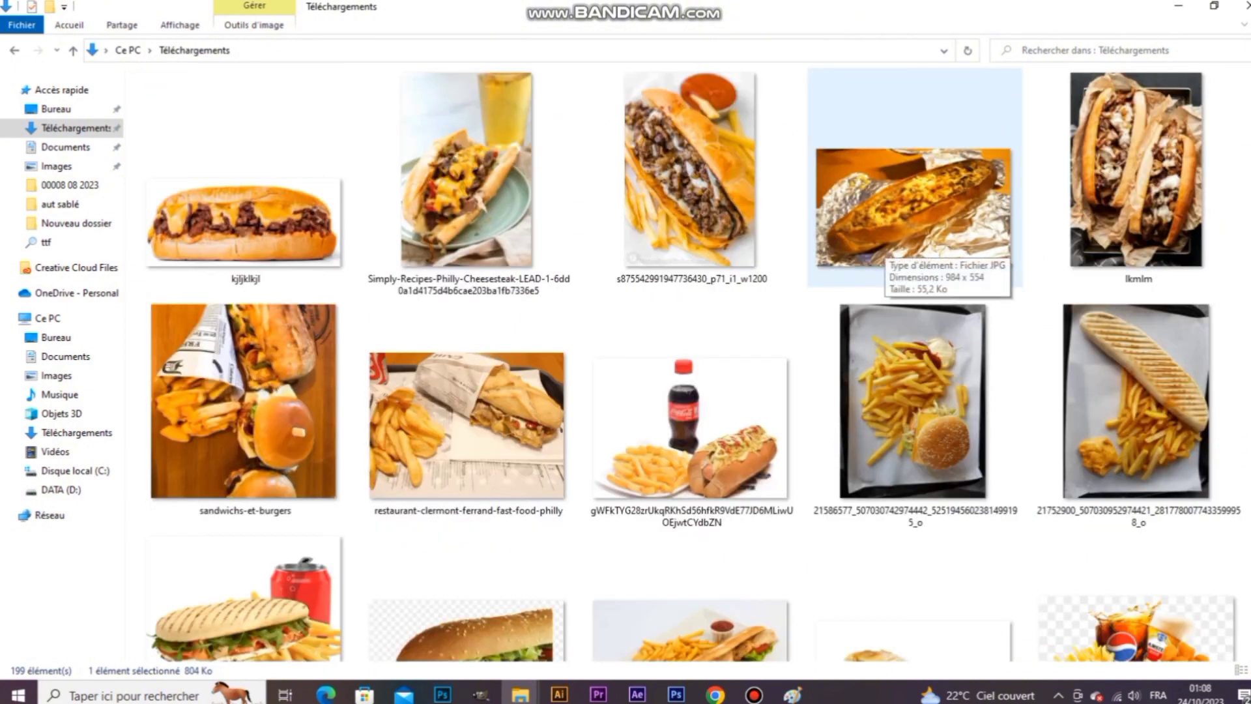
scroll(912, 248, "up", 3)
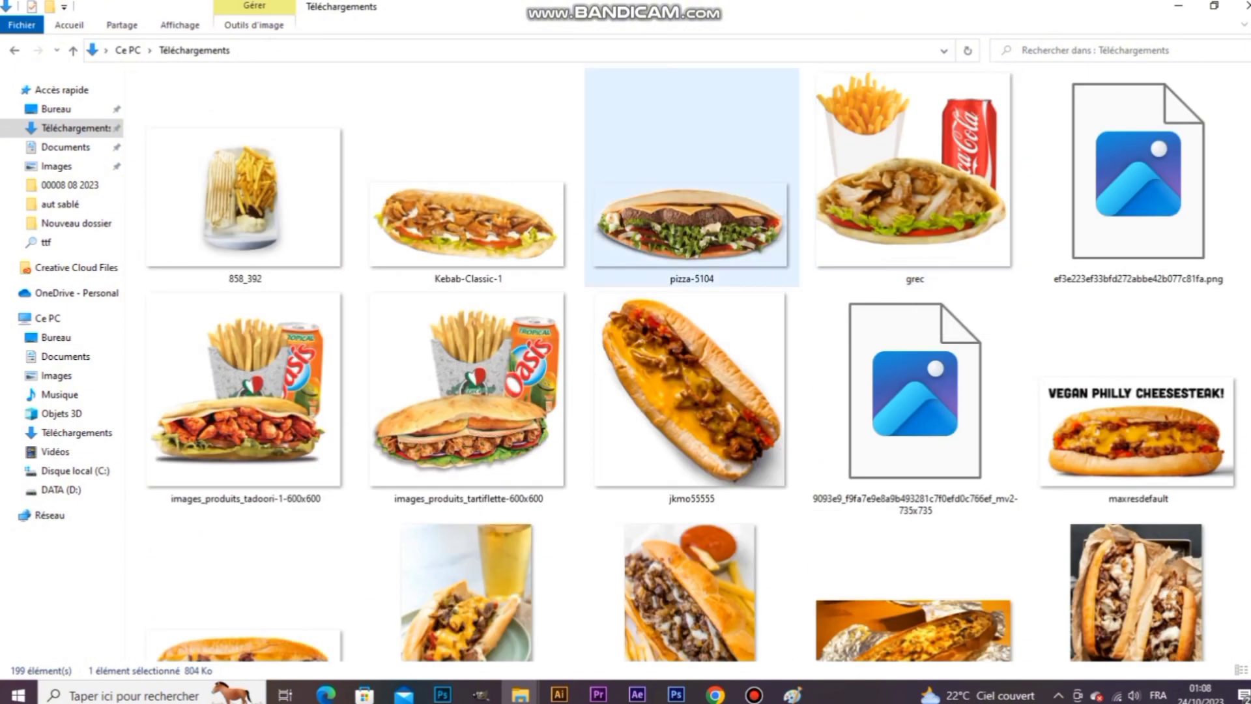
scroll(651, 273, "up", 3)
scroll(652, 280, "up", 6)
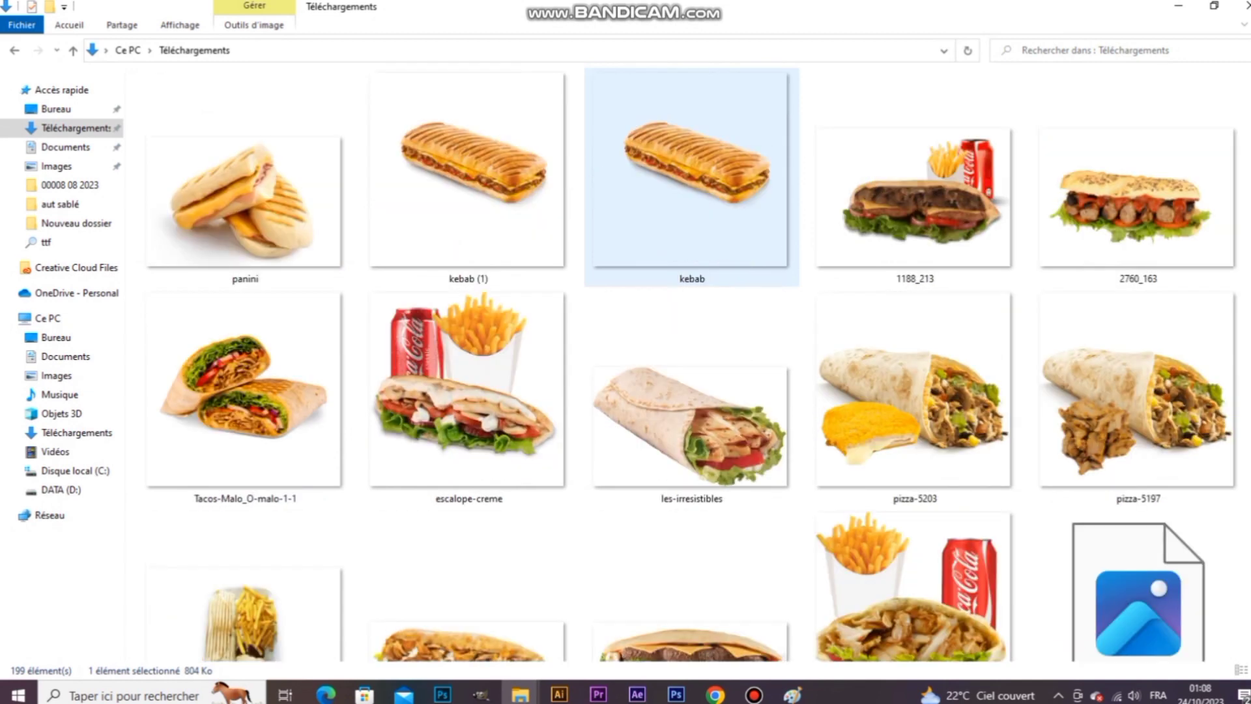
scroll(652, 280, "up", 3)
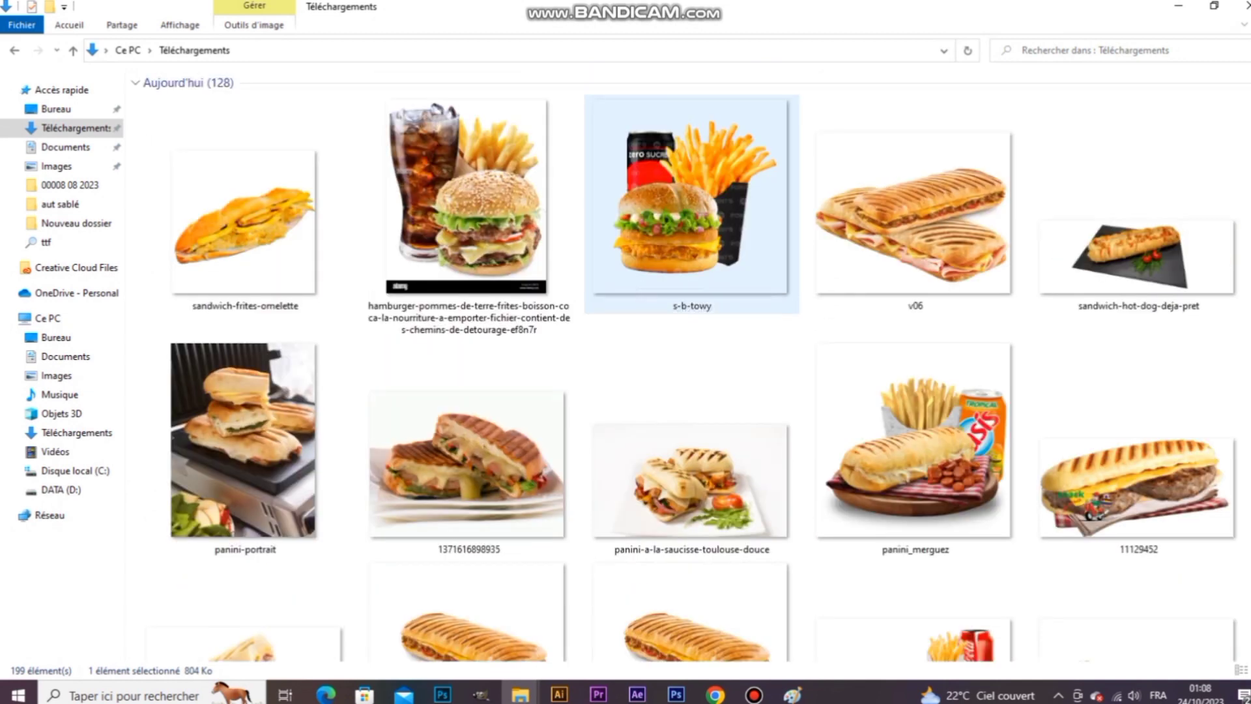
scroll(691, 294, "down", 20)
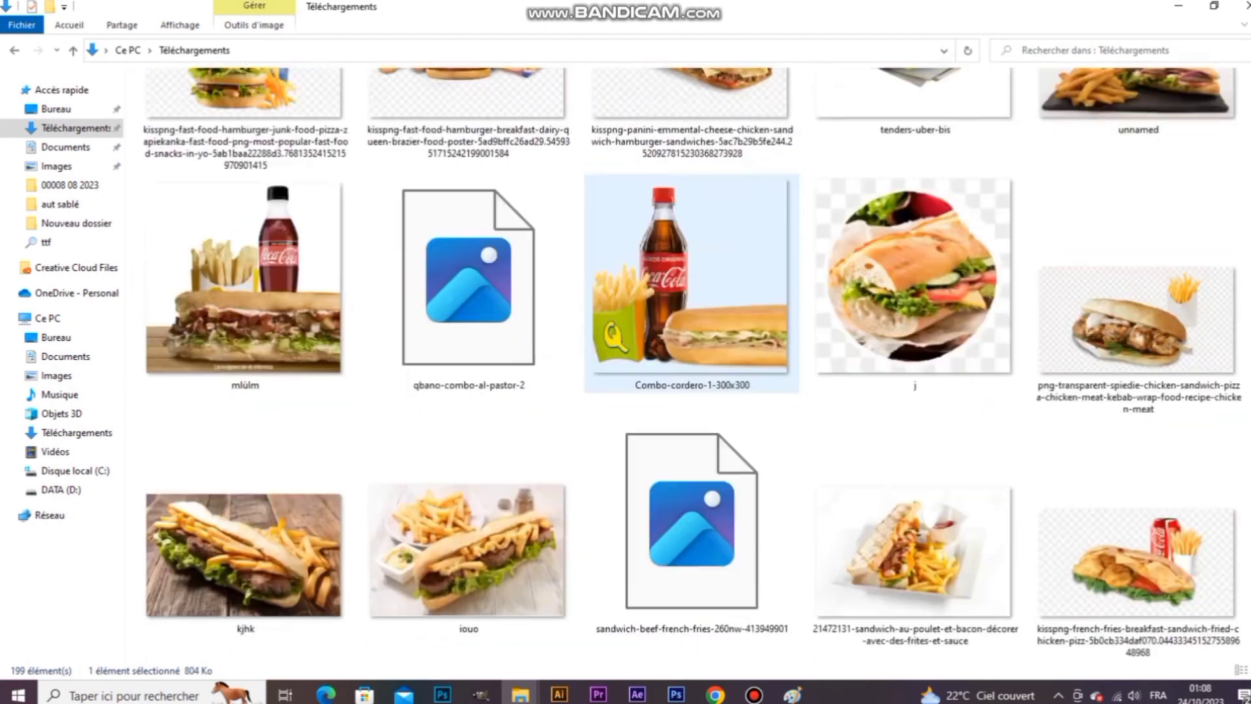
scroll(690, 326, "down", 15)
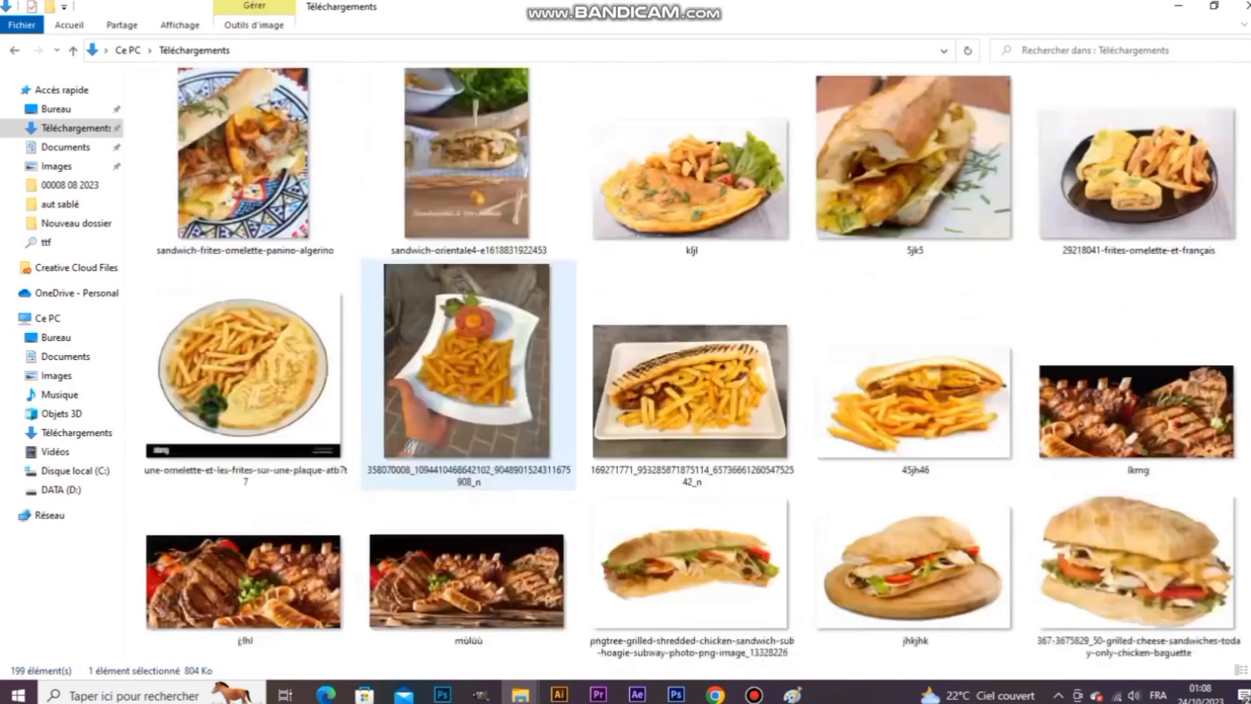
scroll(469, 326, "down", 8)
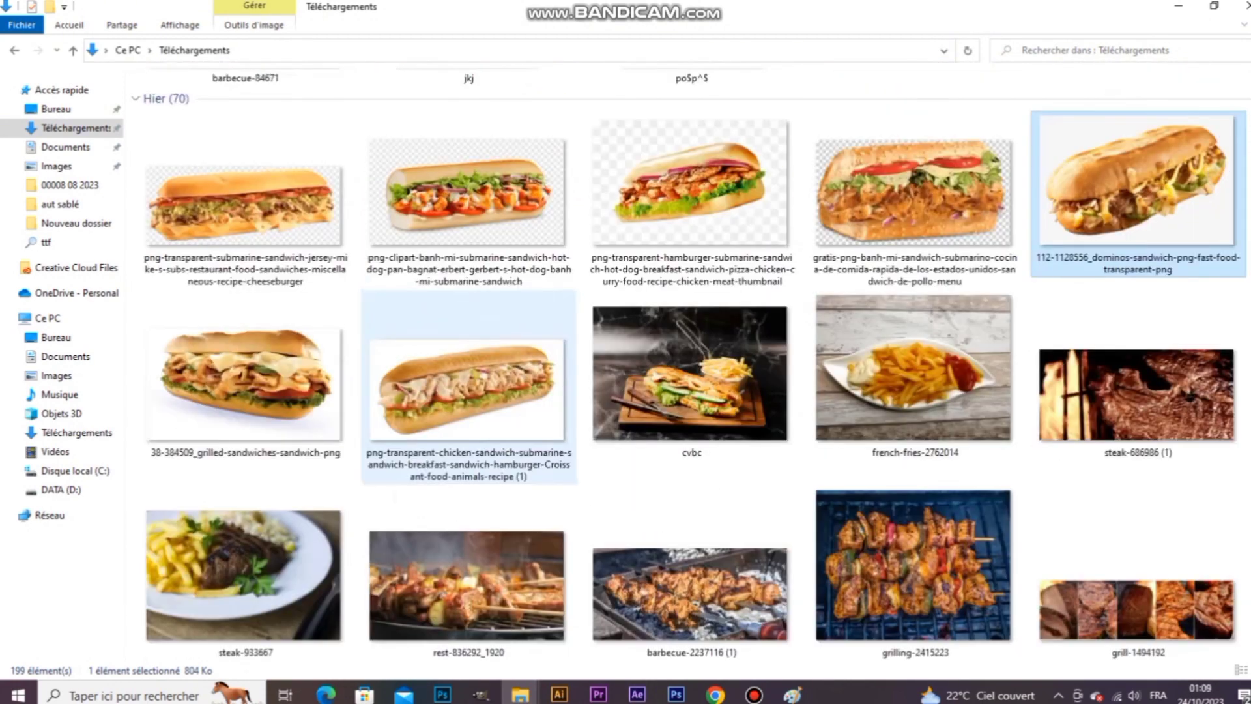
Step: Place the bbq-2123430_1920 photo from the Downloads folder into the bach 115 x 210 banner, keeping the default Camera Raw settings
scroll(691, 358, "down", 10)
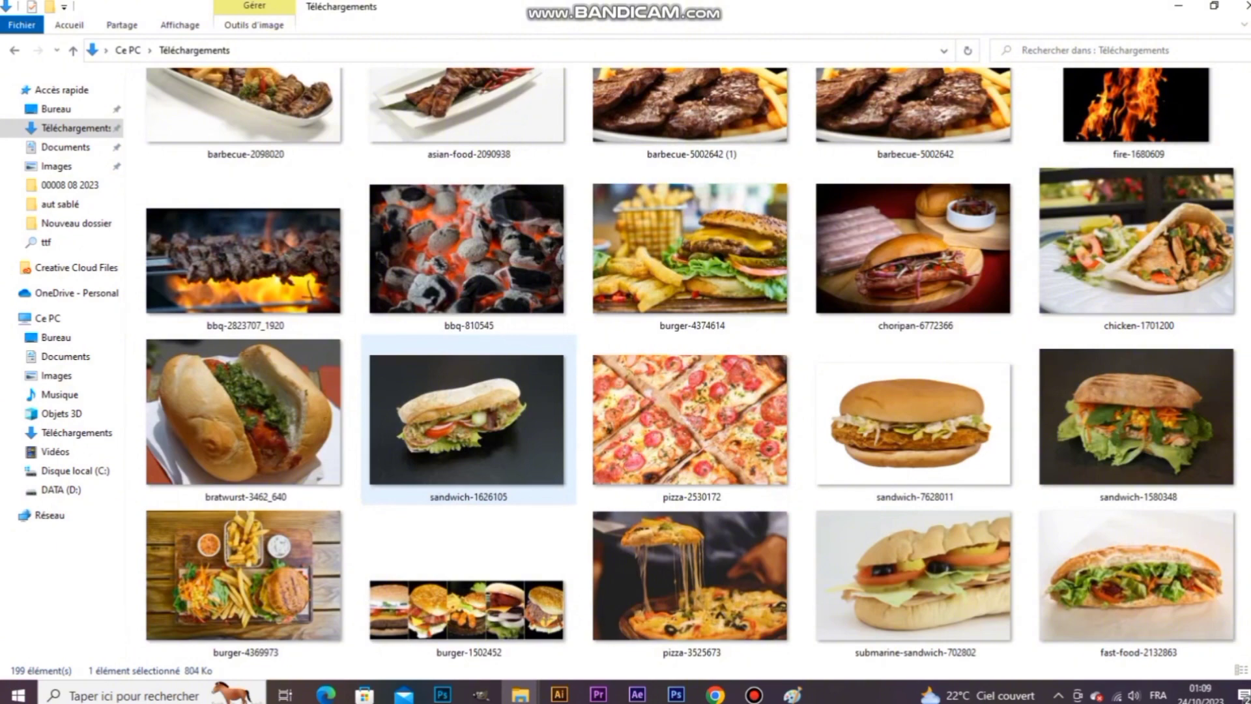
scroll(469, 365, "up", 5)
scroll(690, 365, "down", 12)
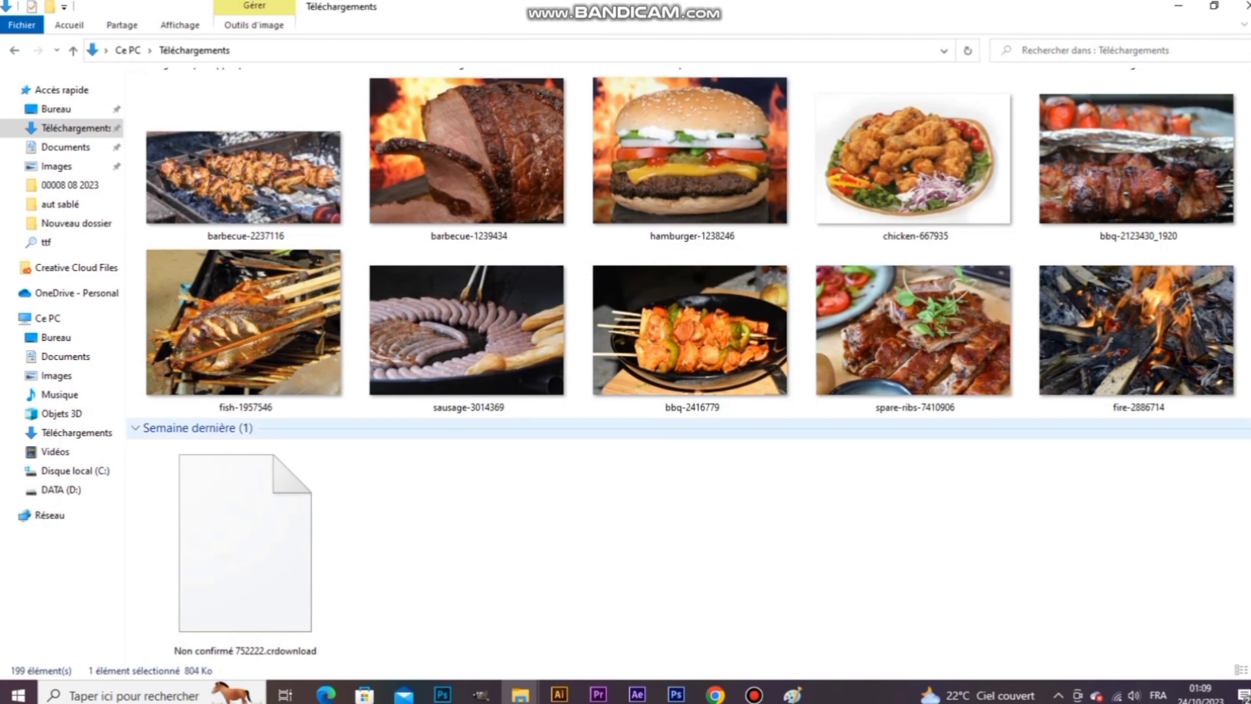
left_click(1136, 158)
left_click_drag(1137, 163, 676, 695)
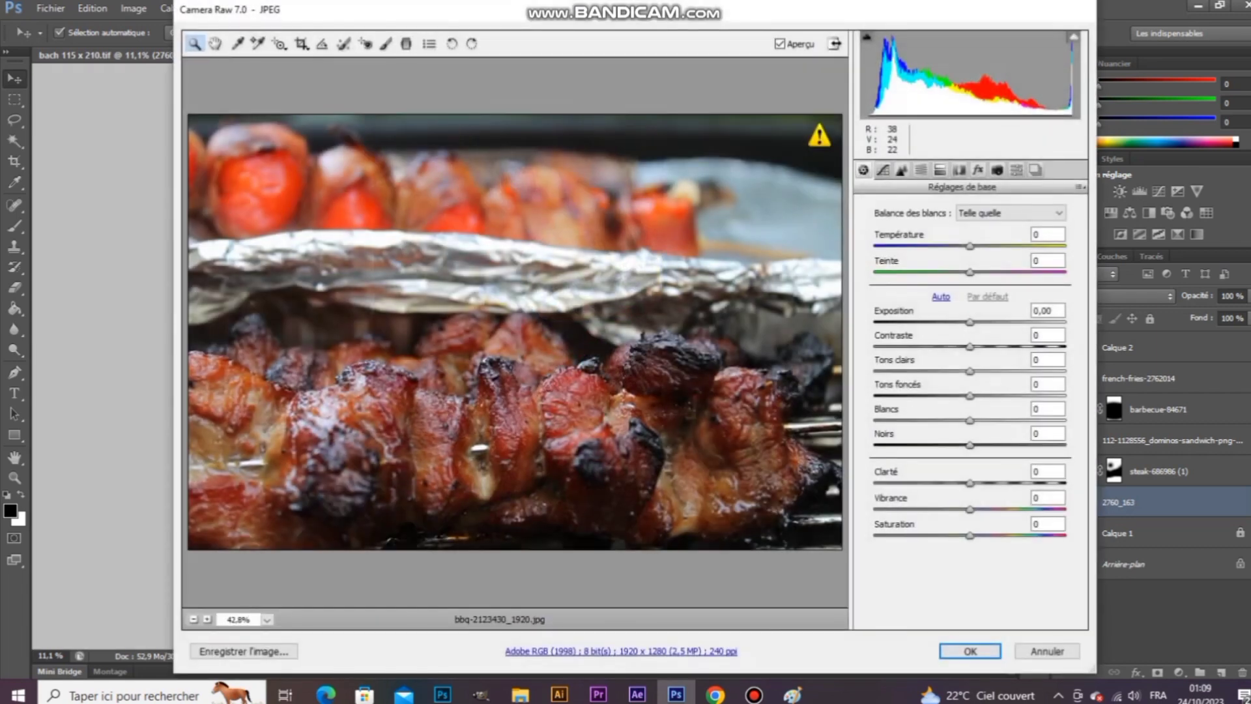
key("Return")
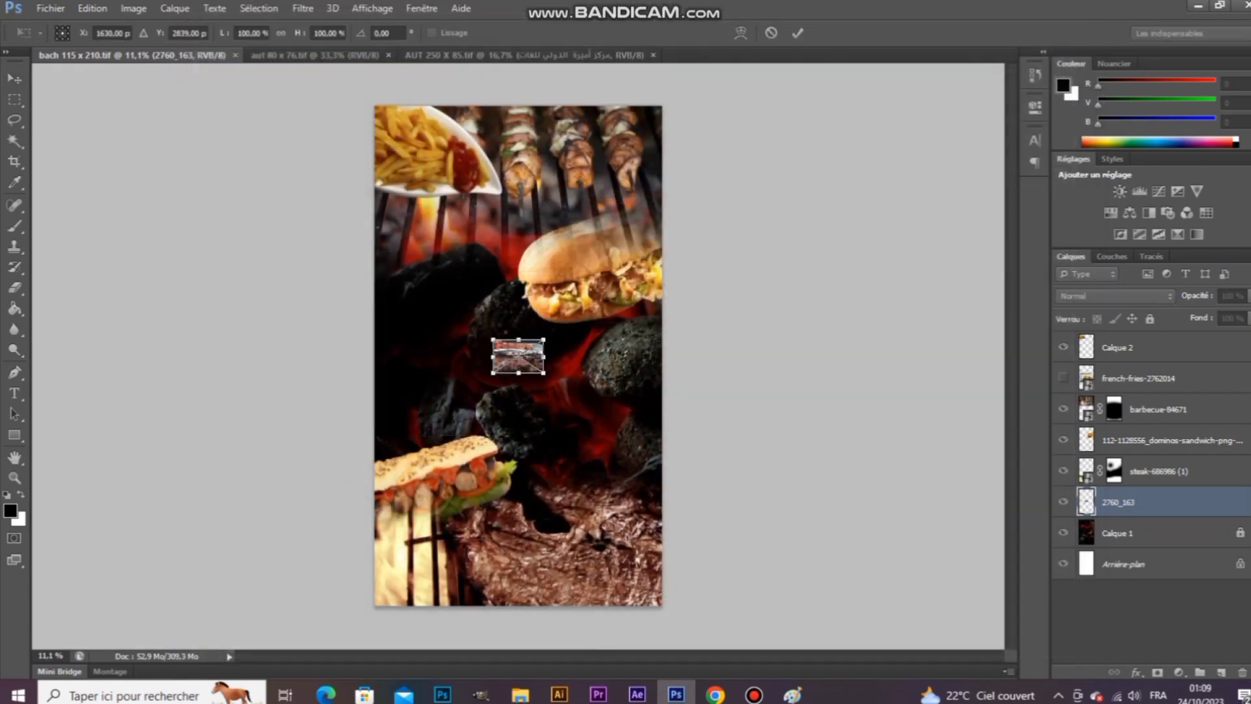
Step: Enlarge the placed barbecue photo to about 445% and position it below the fries, against the banner's left edge
left_click_drag(545, 374, 625, 381)
left_click_drag(607, 343, 572, 235)
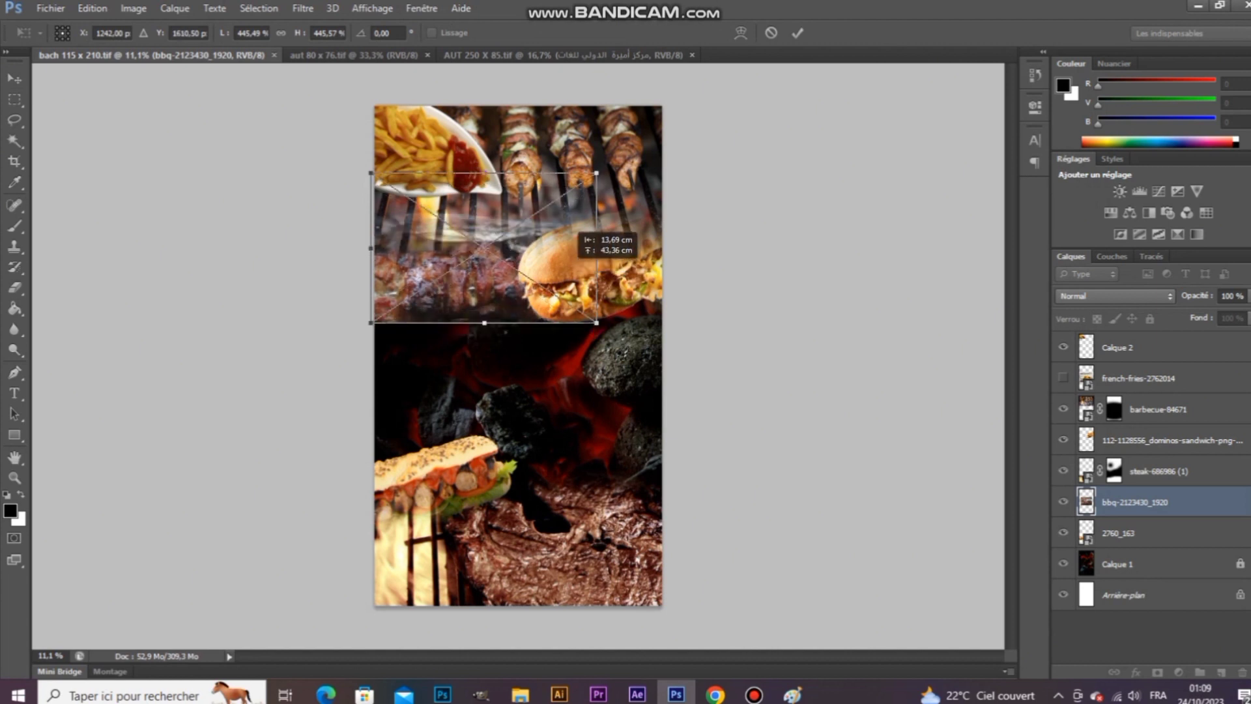
key("Return")
Step: Scale the bbq-2123430_1920 layer down to about 354% and shift it downward so it sits beside the upper sandwich
scroll(515, 317, "up", 3)
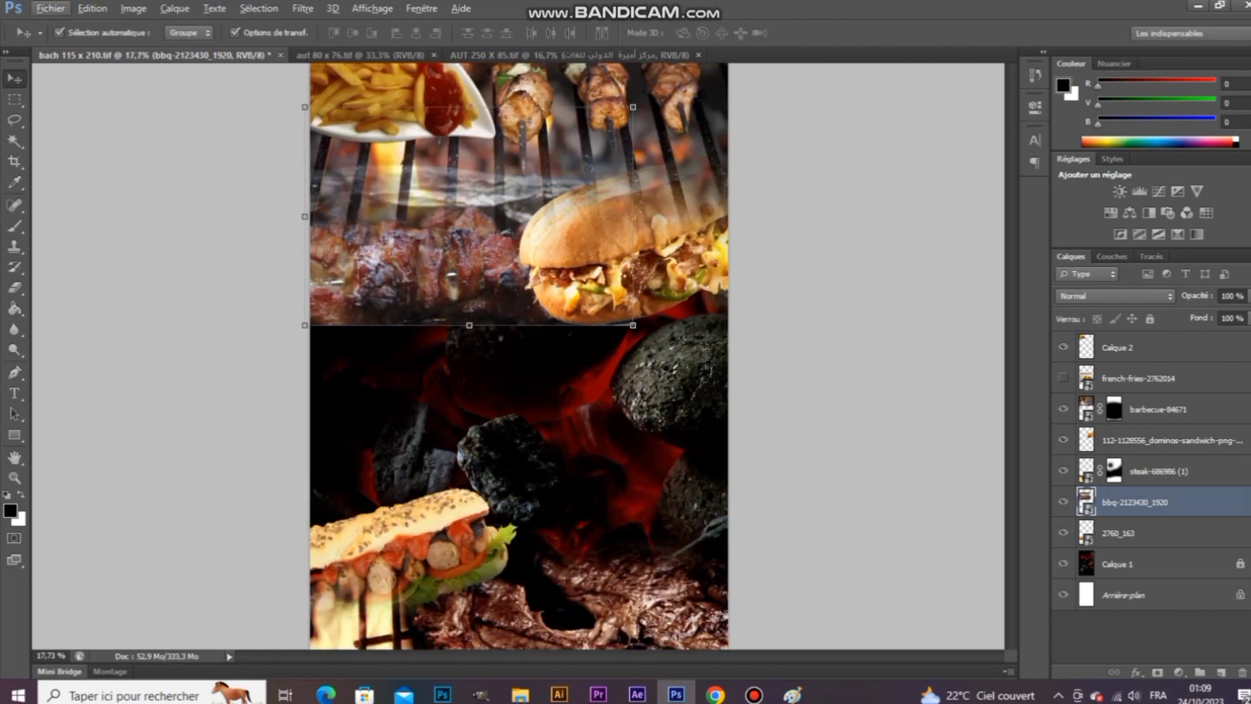
key("ctrl+t")
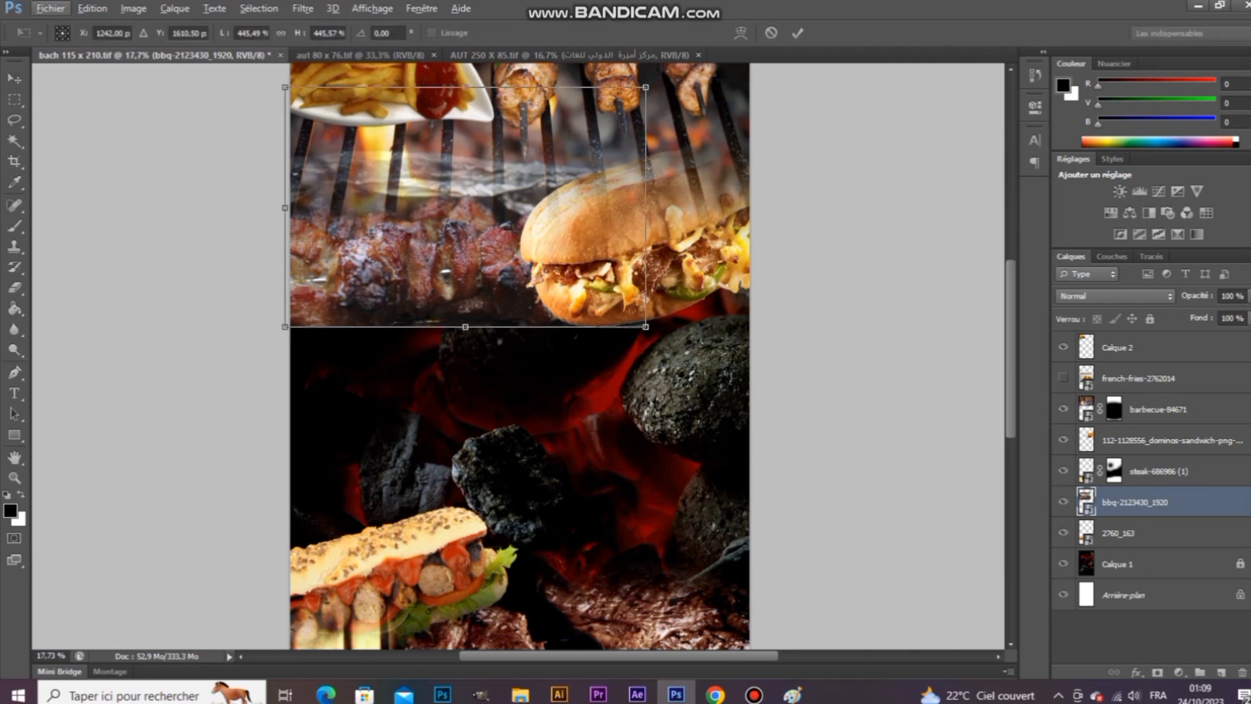
left_click_drag(645, 326, 571, 277)
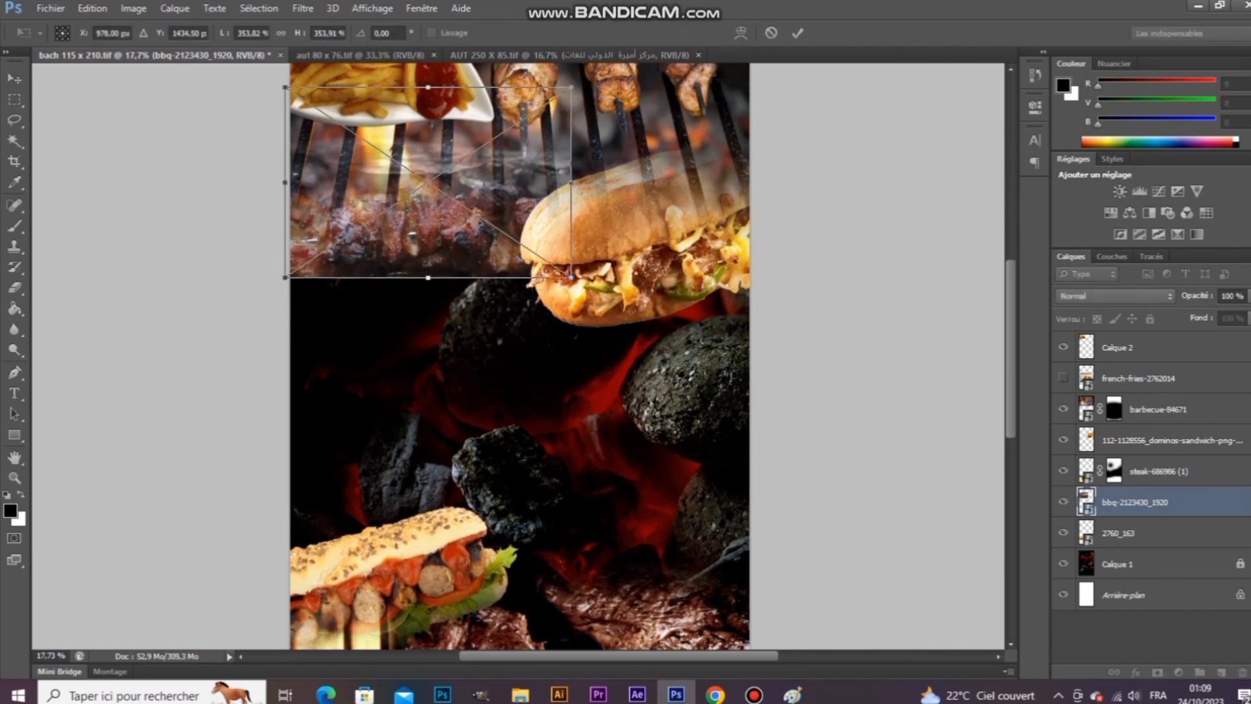
left_click_drag(451, 224, 451, 266)
key("Return")
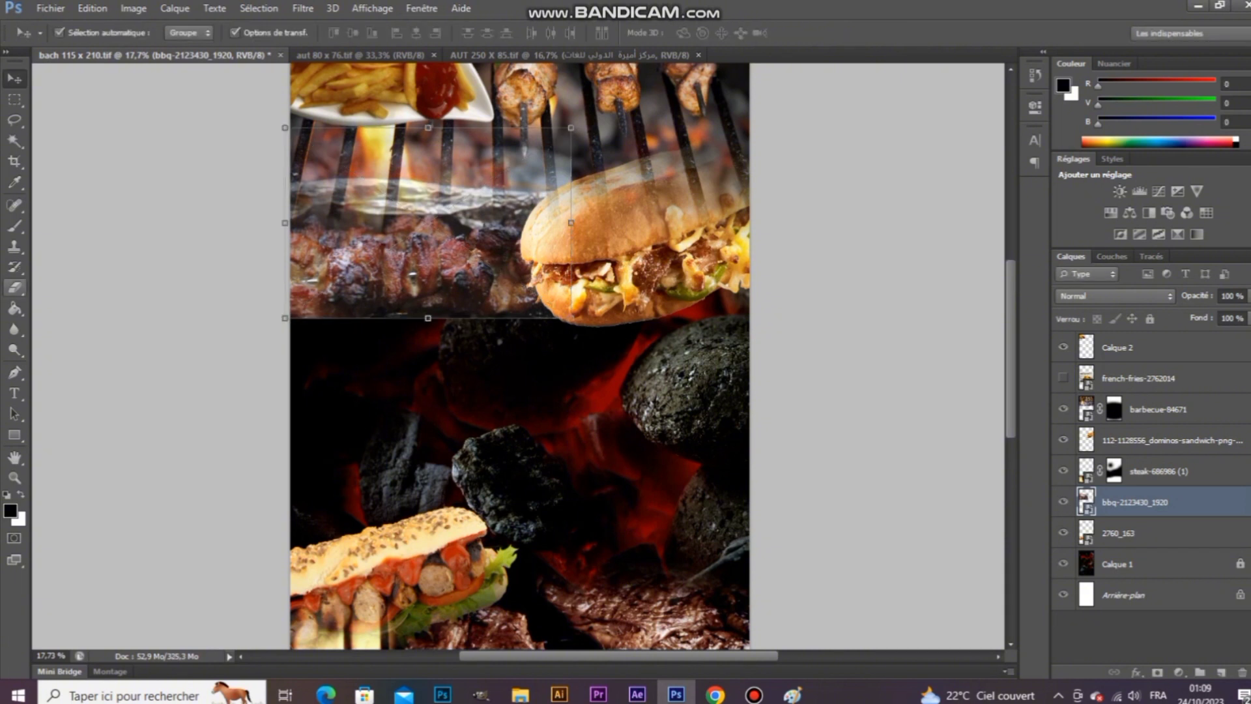
Step: Add a layer mask to bbq-2123430_1920 and blend its edges into the coals with a soft 1985 px black brush at 0% hardness
left_click(1157, 672)
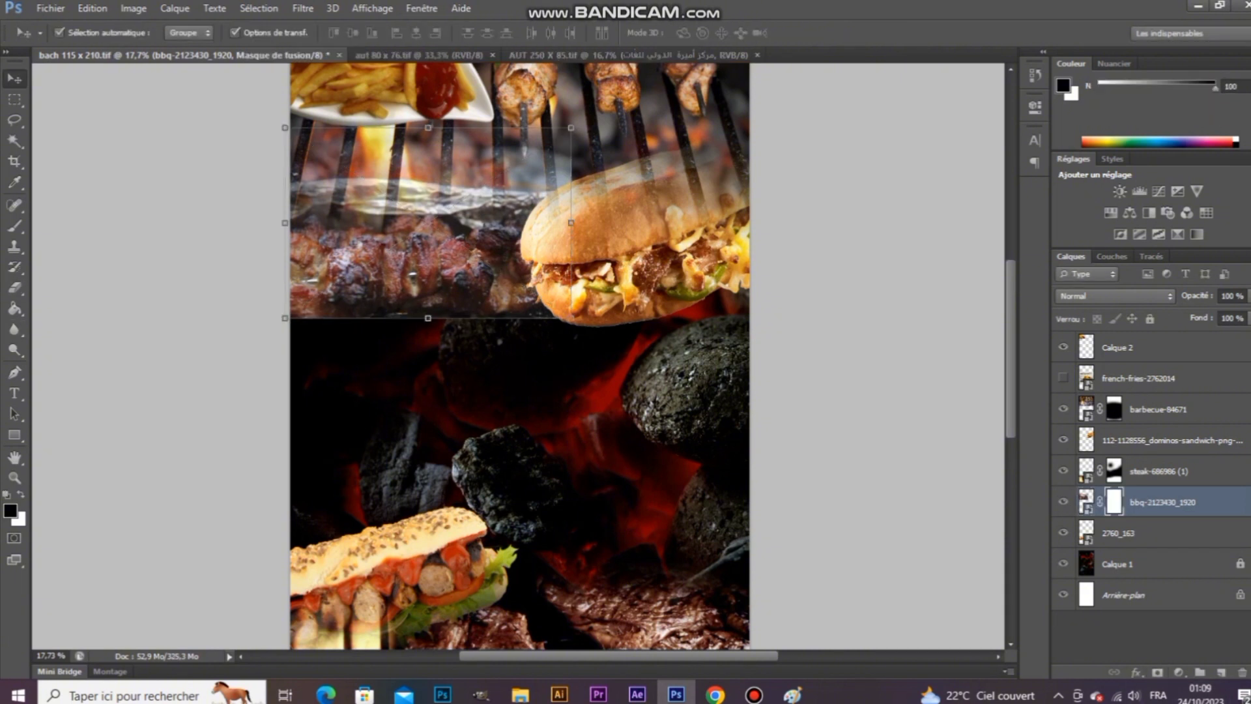
key("b")
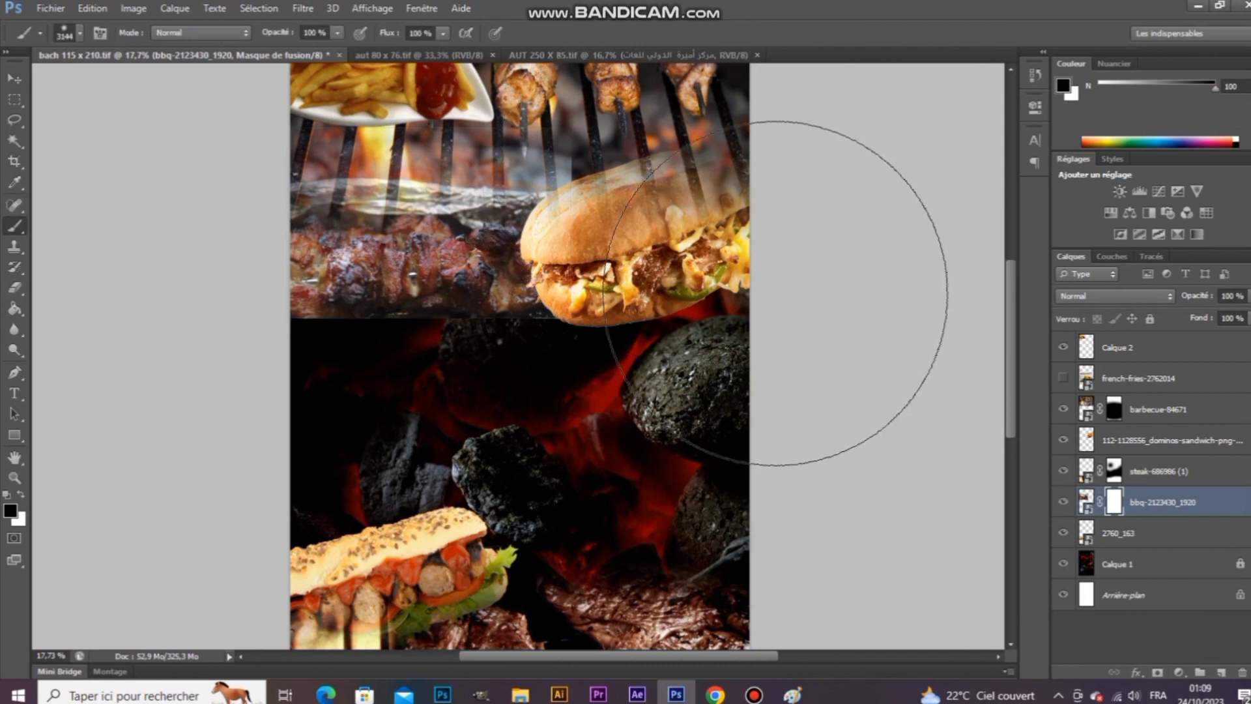
right_click(591, 286)
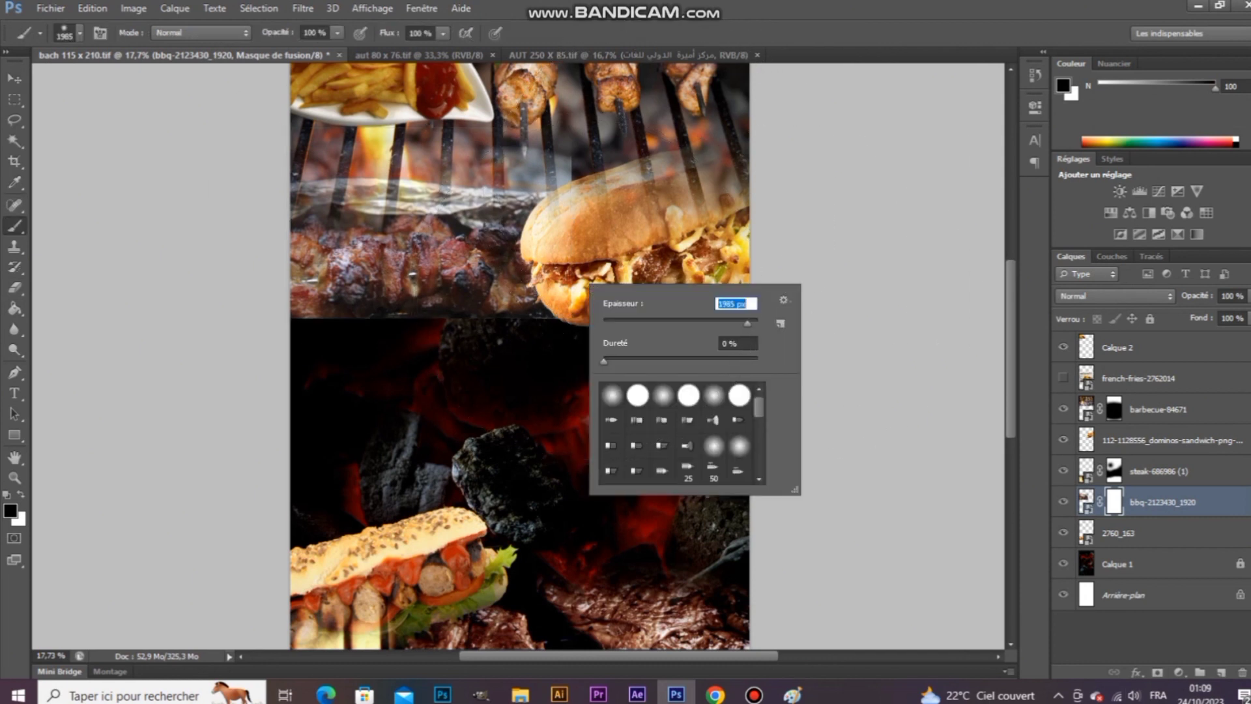
mouse_move(340, 434)
left_mouse_down()
mouse_move(370, 424)
mouse_move(413, 435)
mouse_move(782, 381)
left_mouse_up()
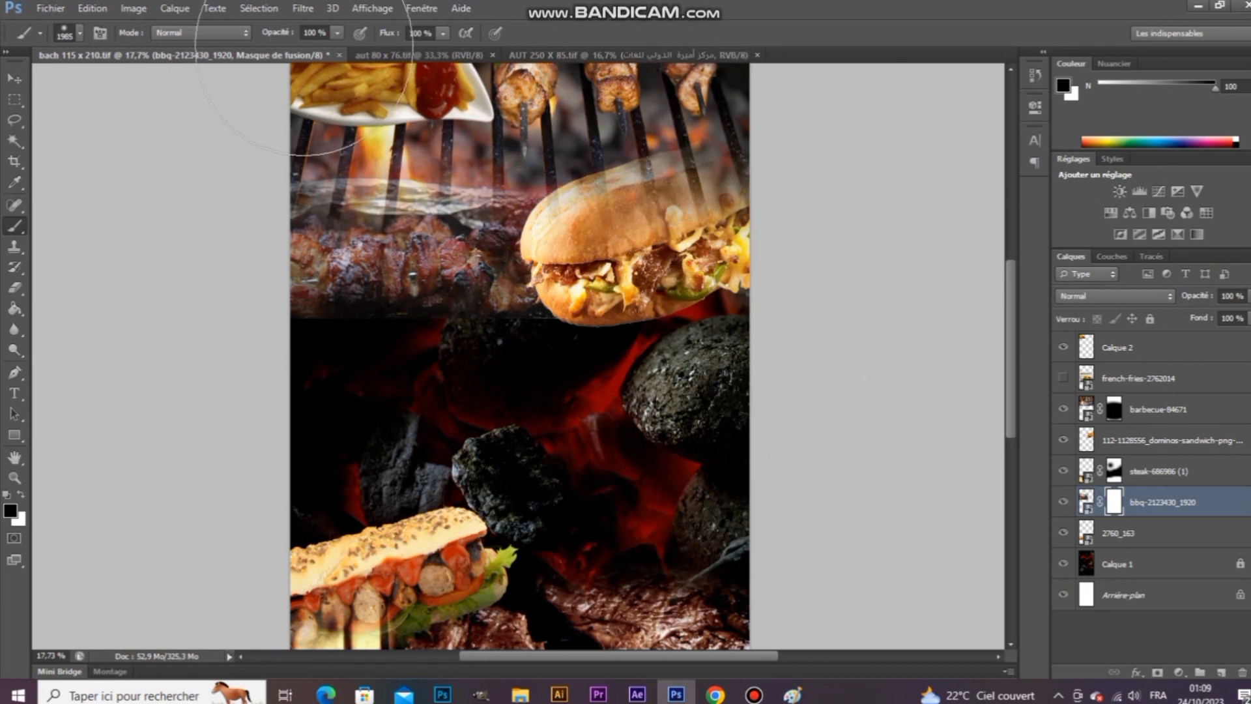
key("e")
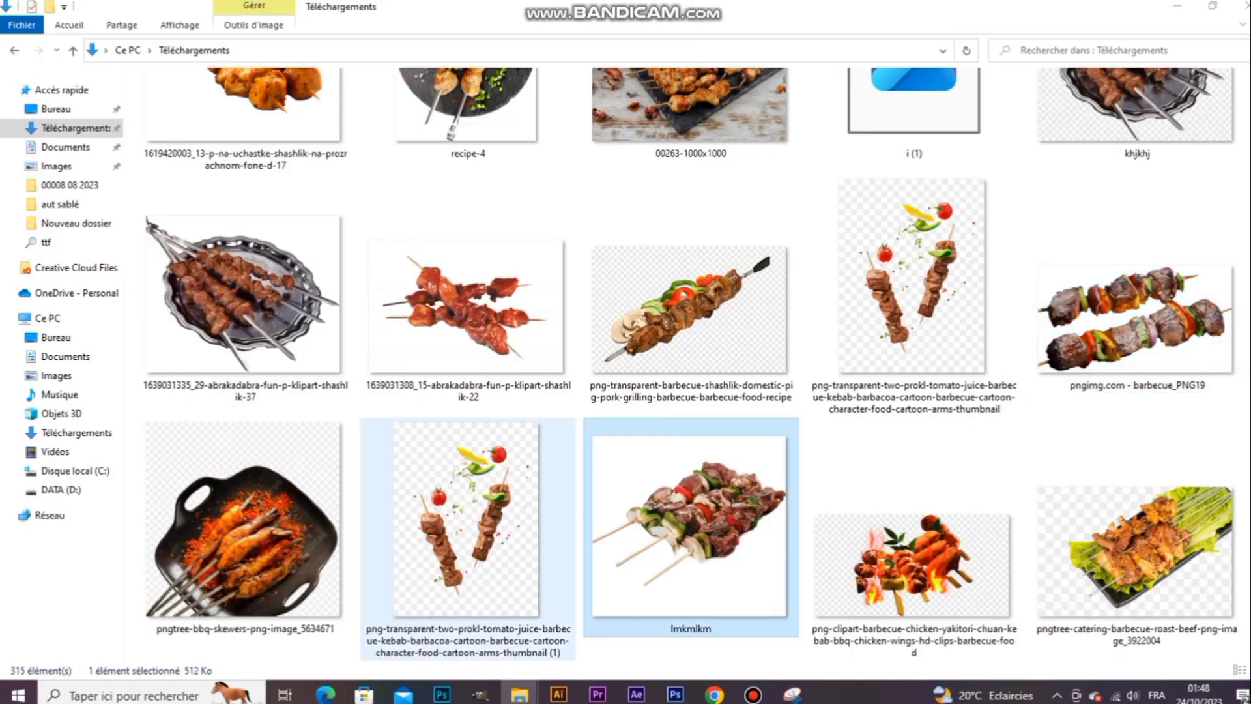
left_click_drag(244, 521, 541, 427)
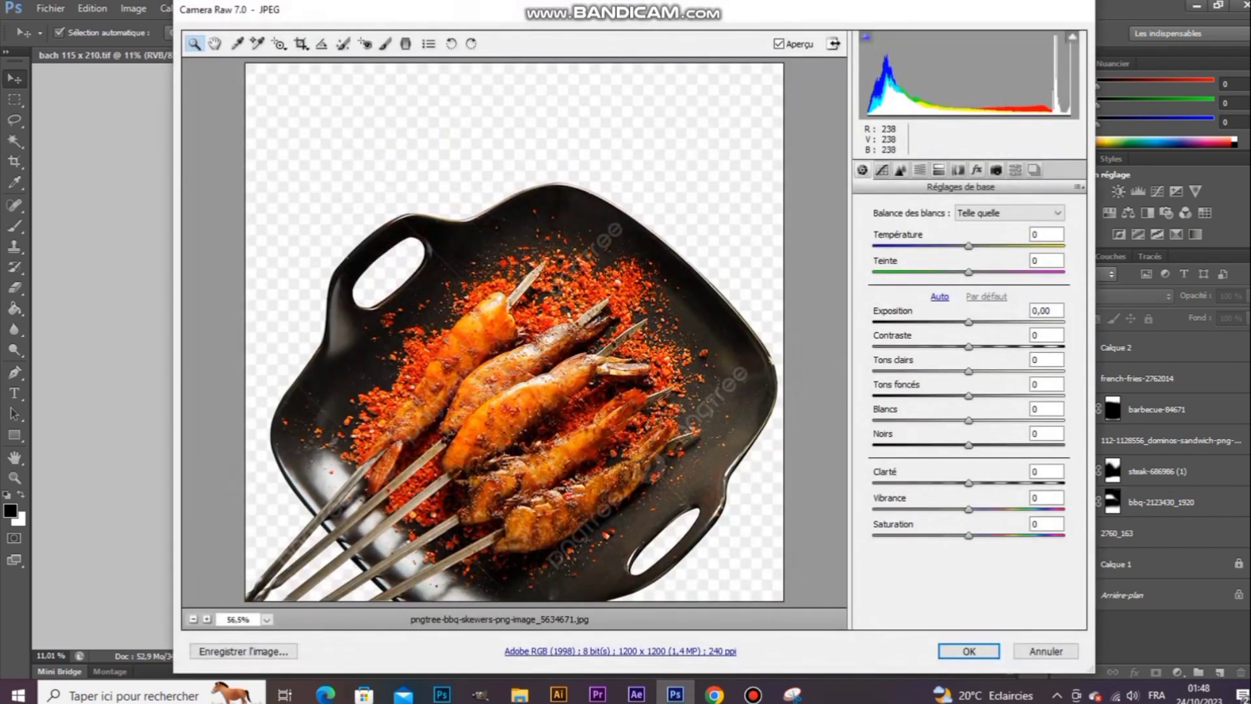
left_click(1045, 651)
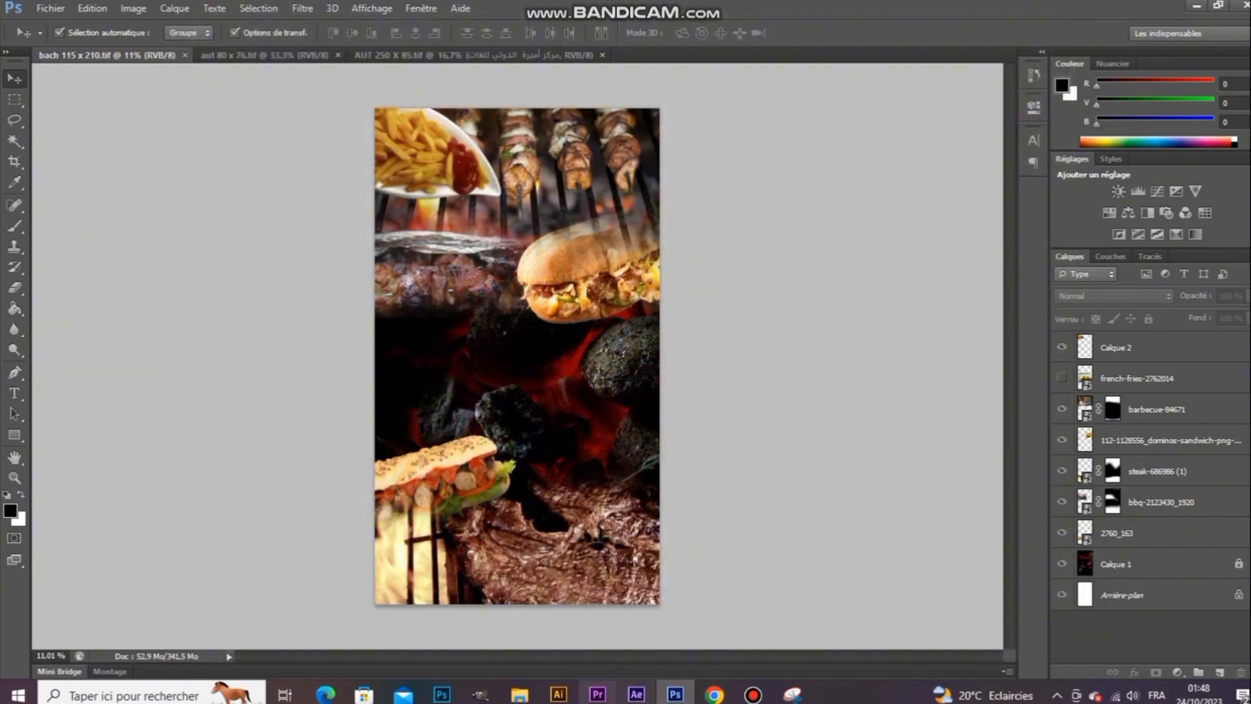
mouse_move(519, 695)
left_click(691, 629)
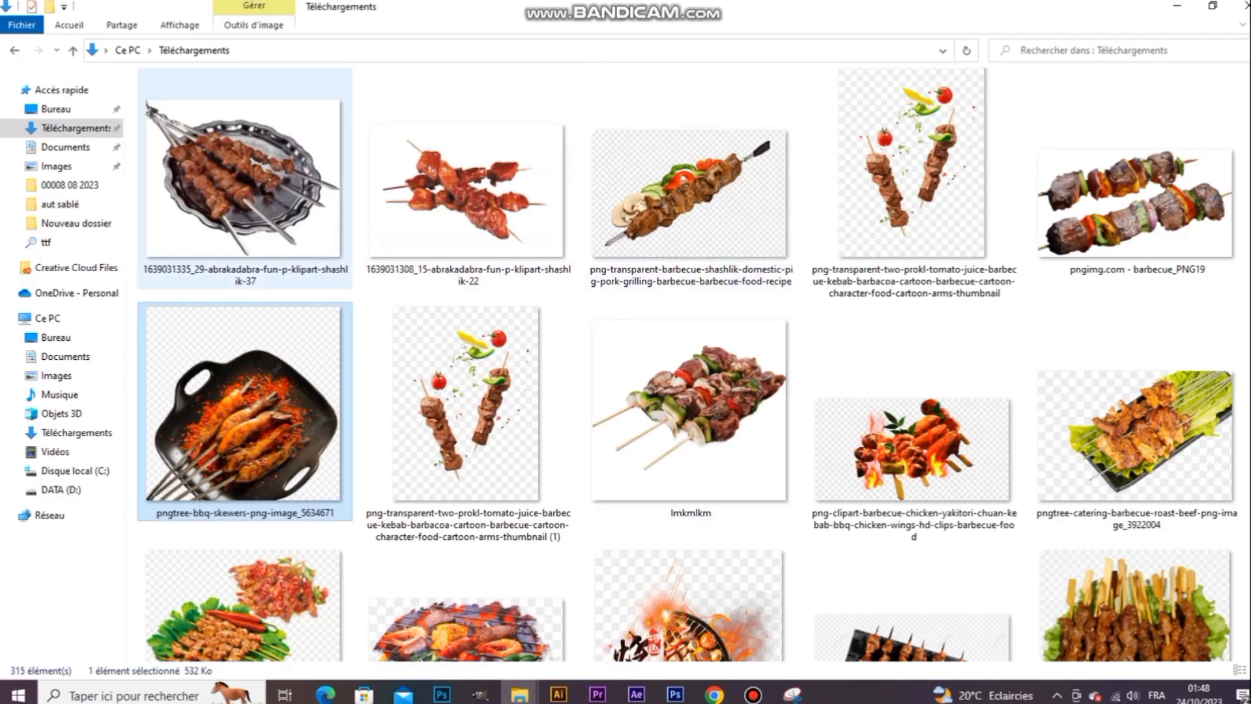
Step: Dismiss the Google Chrome notifications covering the Downloads folder
left_click(468, 189)
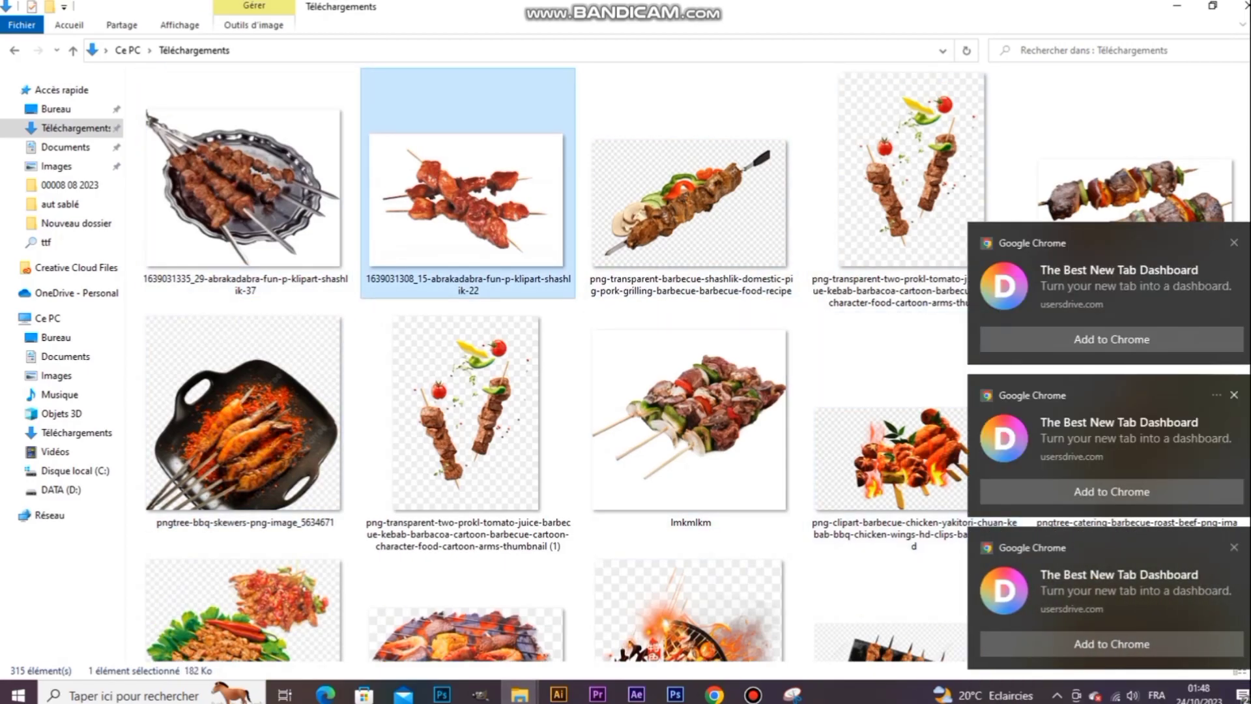
left_click(1233, 395)
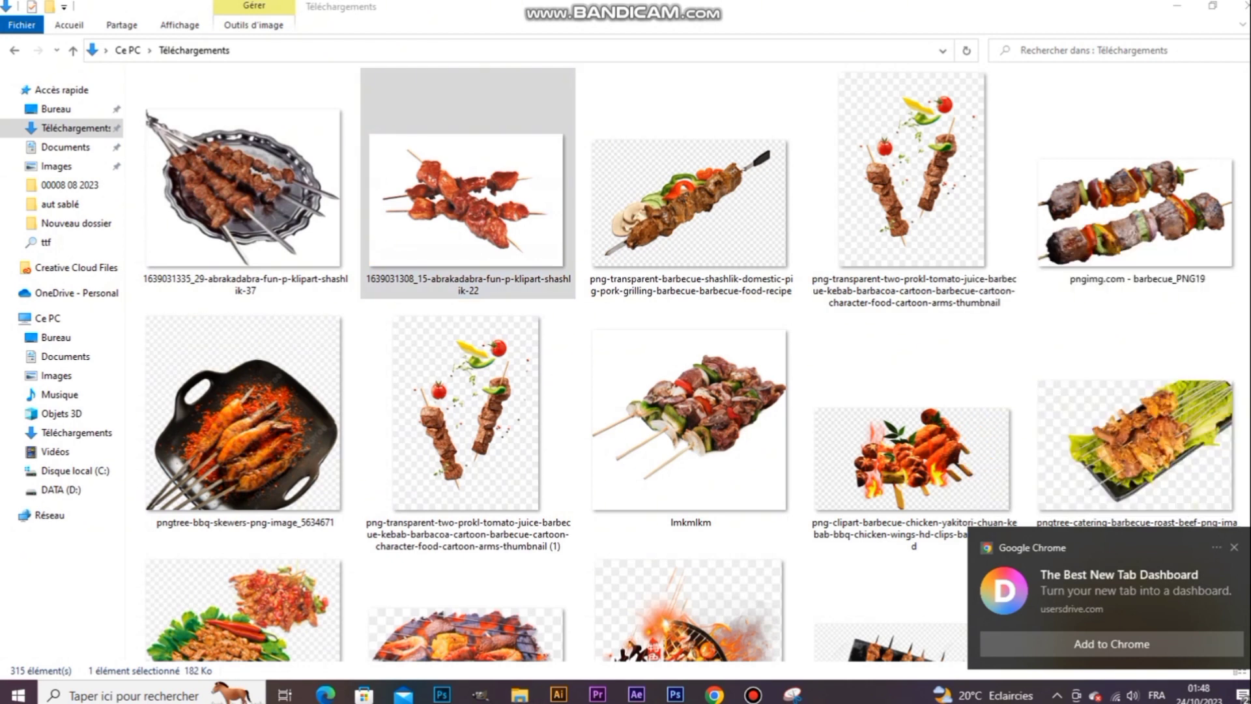
left_click(1233, 547)
scroll(691, 420, "up", 3)
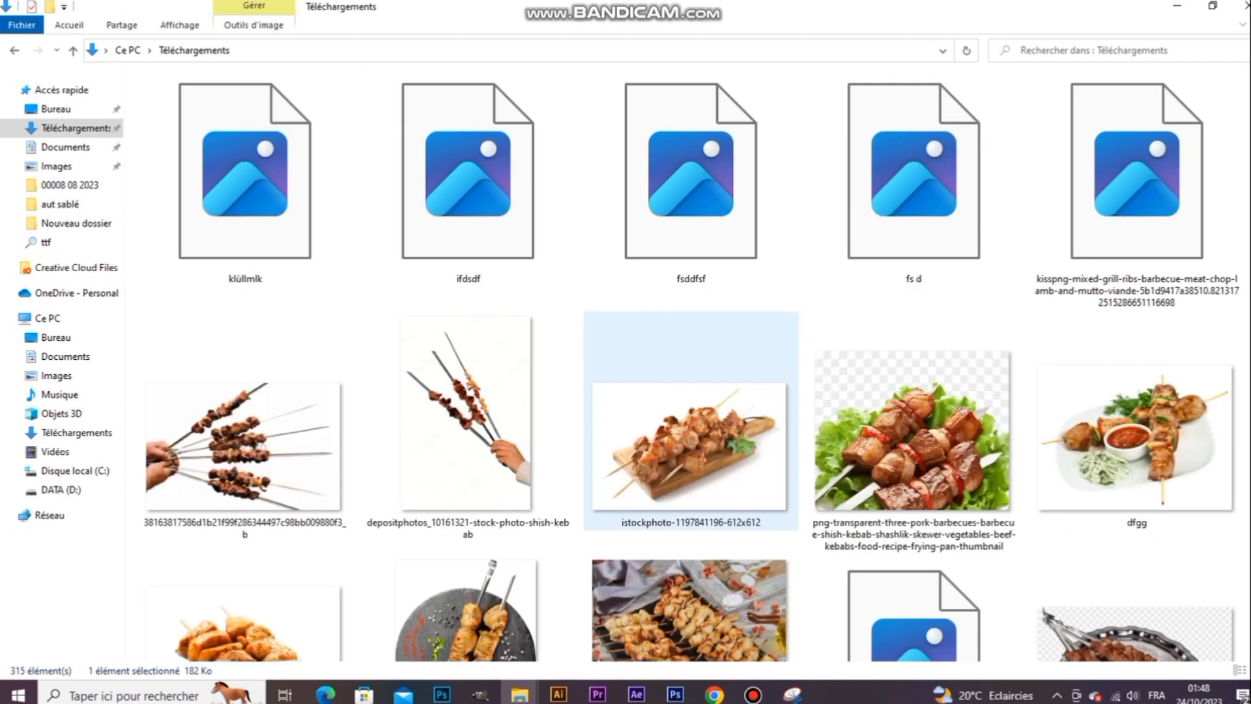
left_click(690, 209)
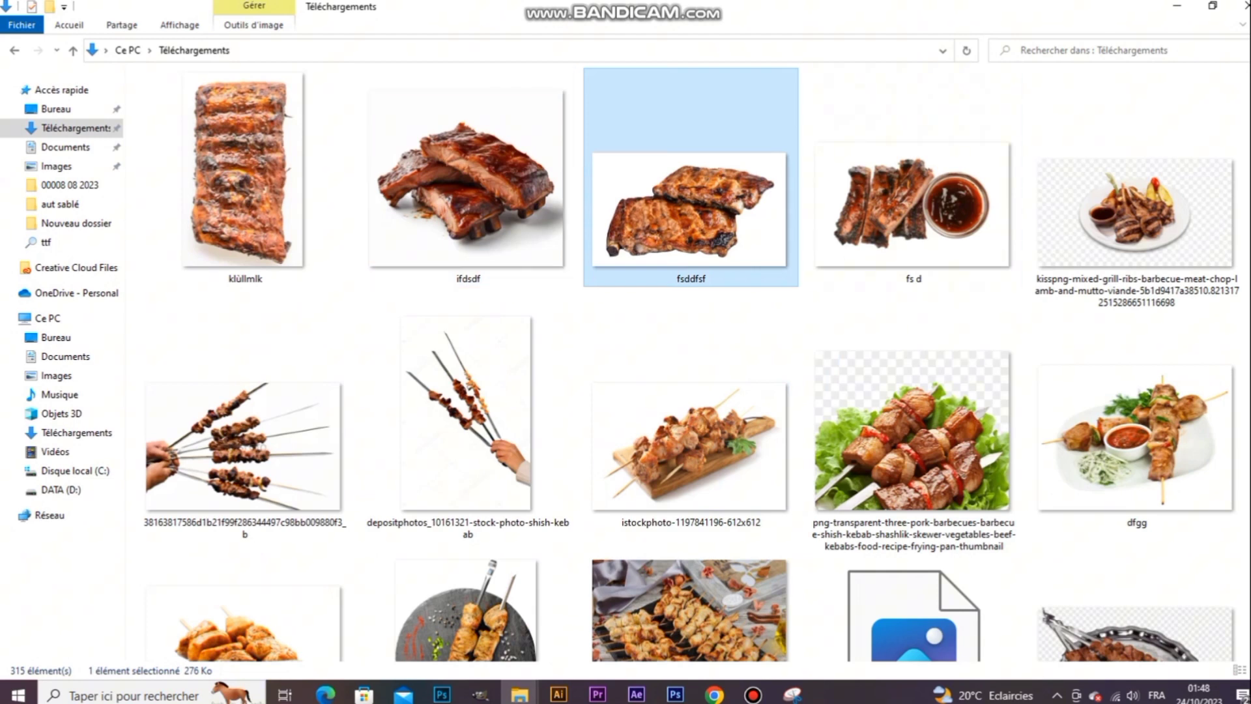
left_click(912, 204)
scroll(912, 203, "up", 2)
left_click(690, 402)
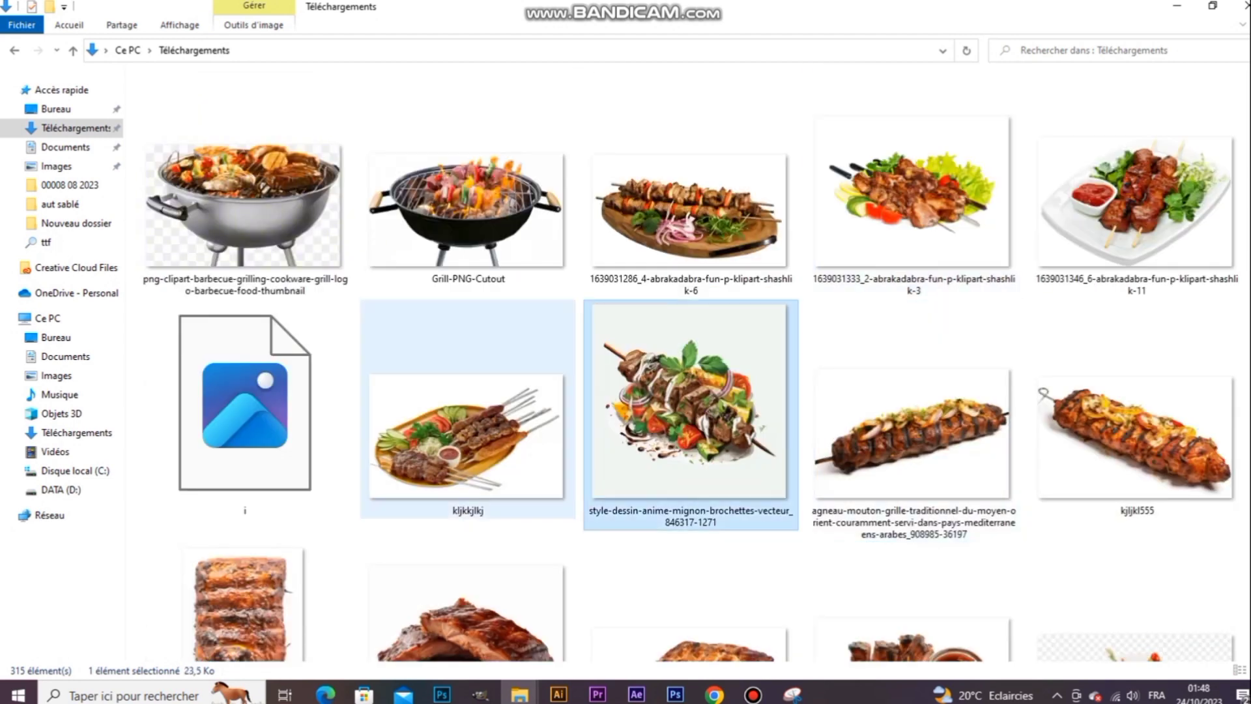
left_click(466, 435)
left_click(467, 210)
key("Right")
key("Right")
key("Right")
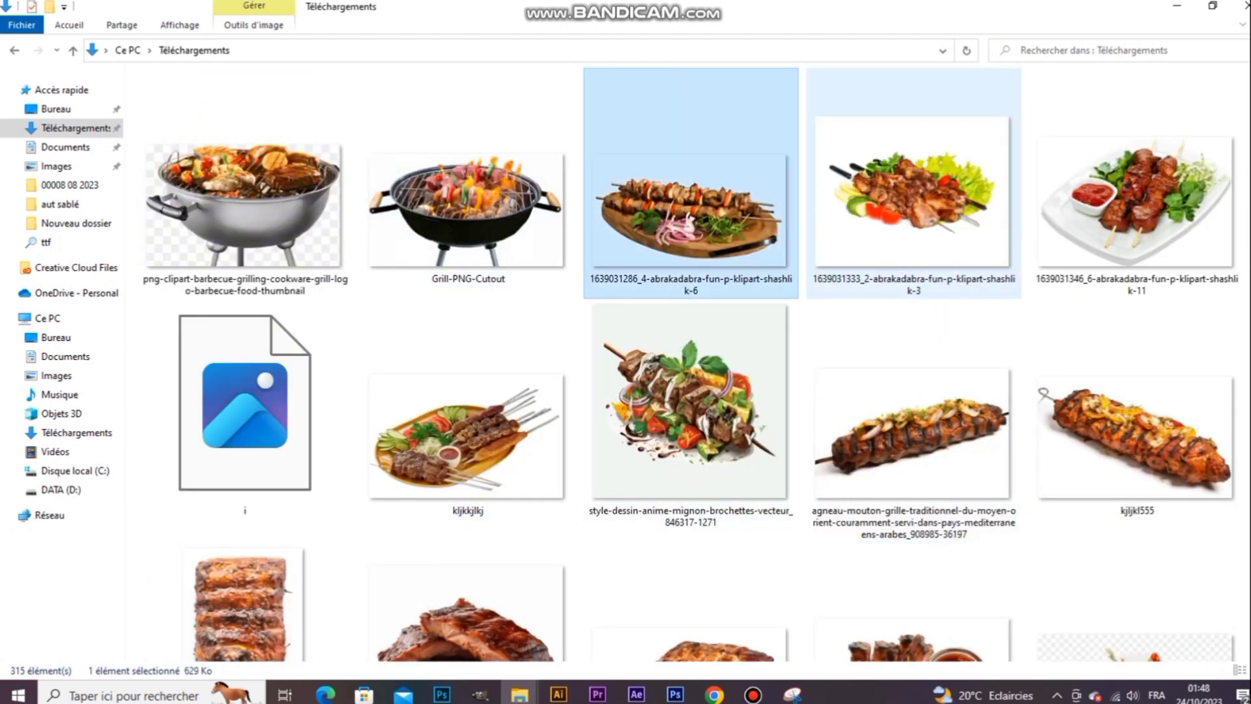
left_click_drag(1107, 287, 615, 421)
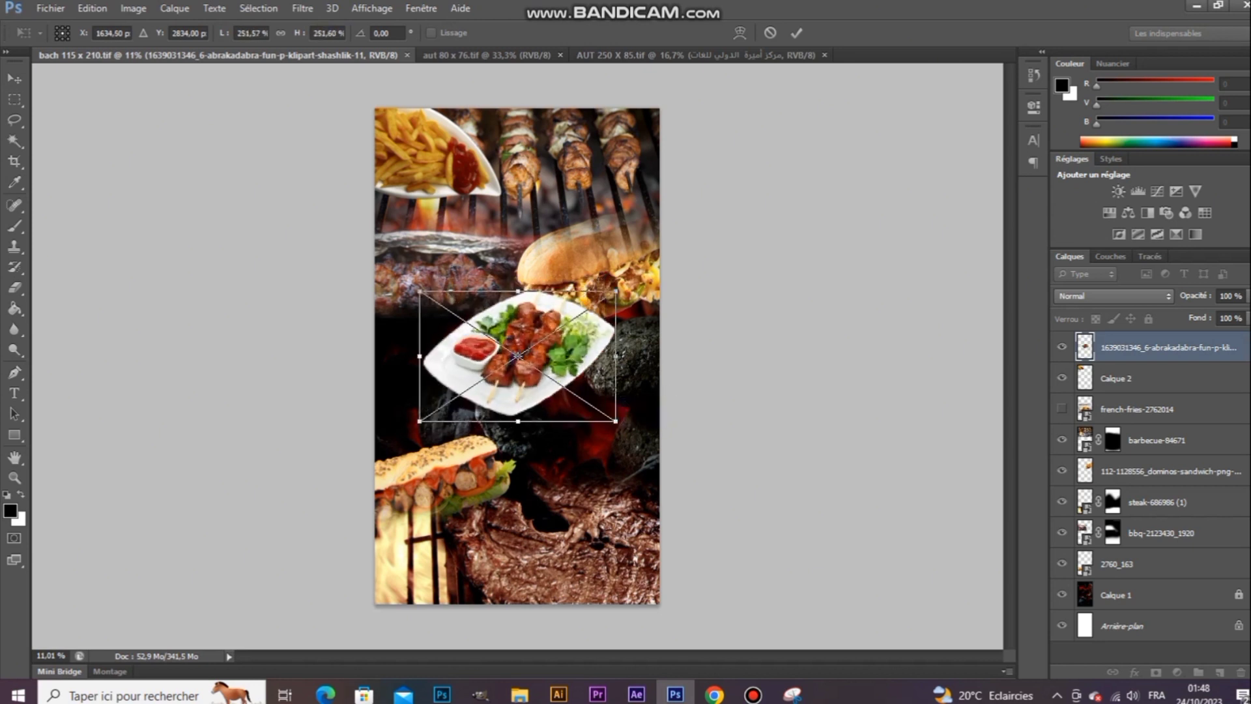
Step: Scale the skewer plate down to about 183% and position it at the banner's right edge, between the upper sandwich and the steak
left_click_drag(573, 350, 626, 418)
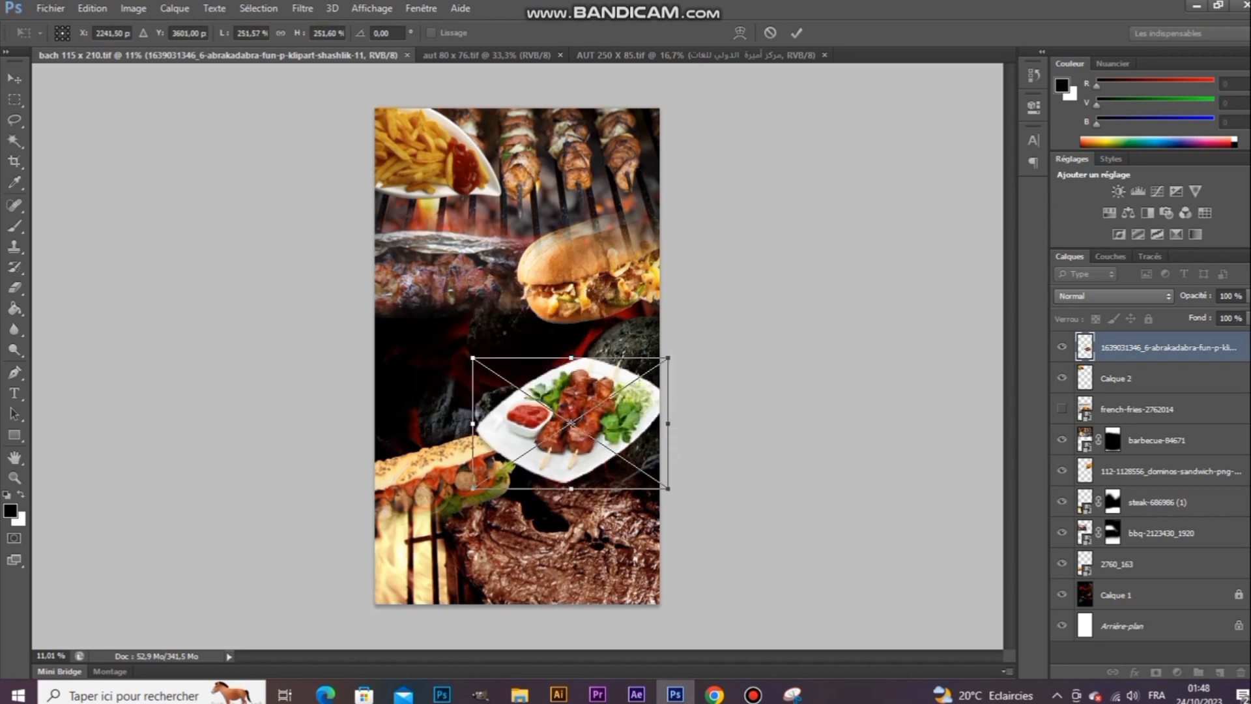
left_click_drag(472, 357, 527, 394)
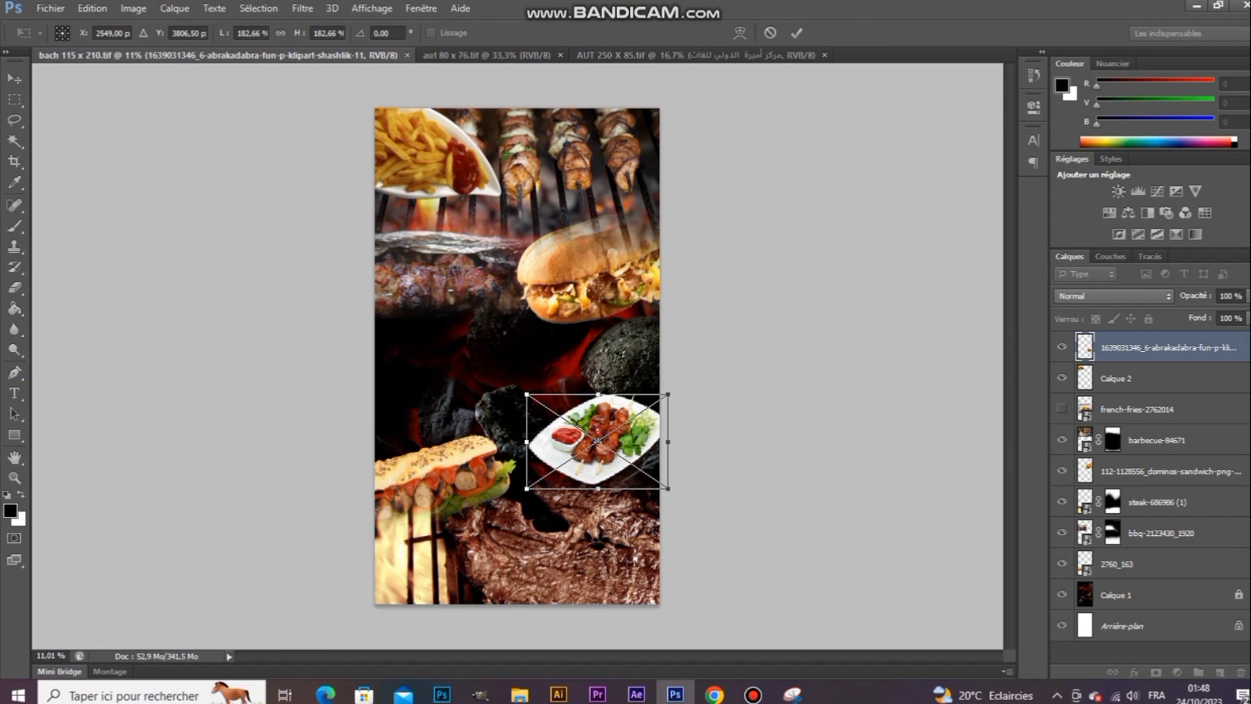
left_click_drag(597, 441, 610, 405)
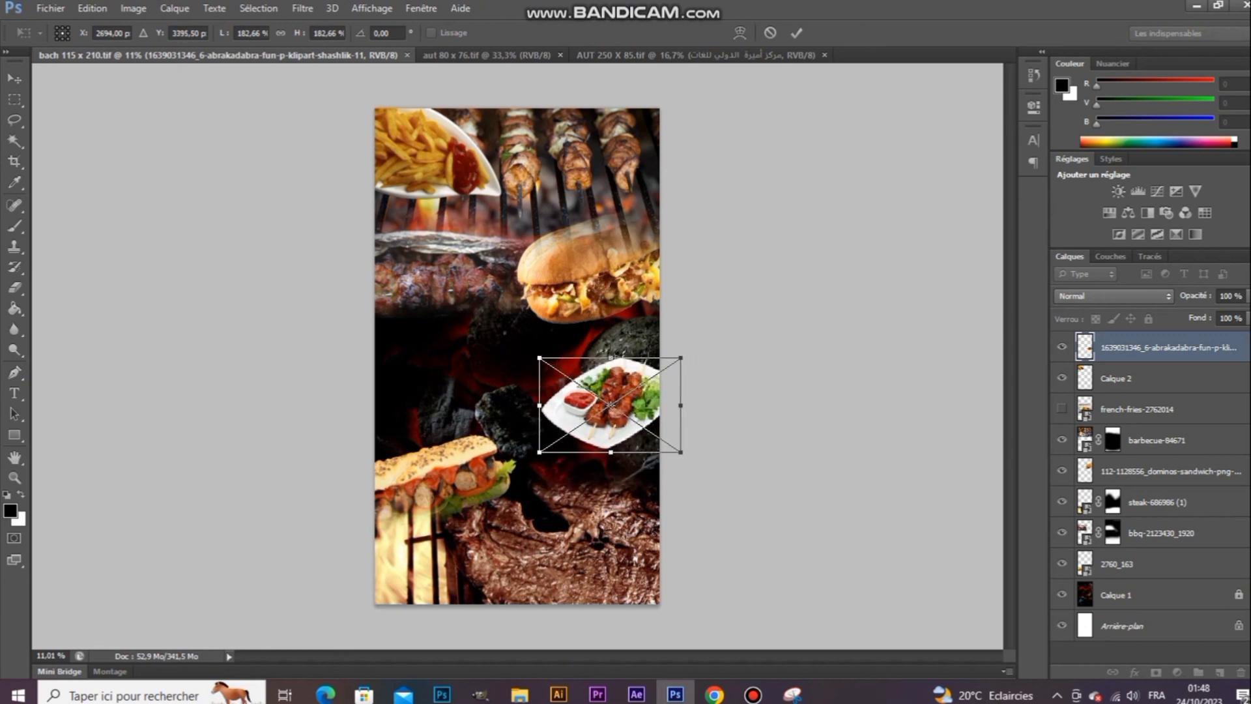
key("Return")
Step: Place the shashlyk image of skewers on a green plate from the Downloads folder into the banner
mouse_move(520, 694)
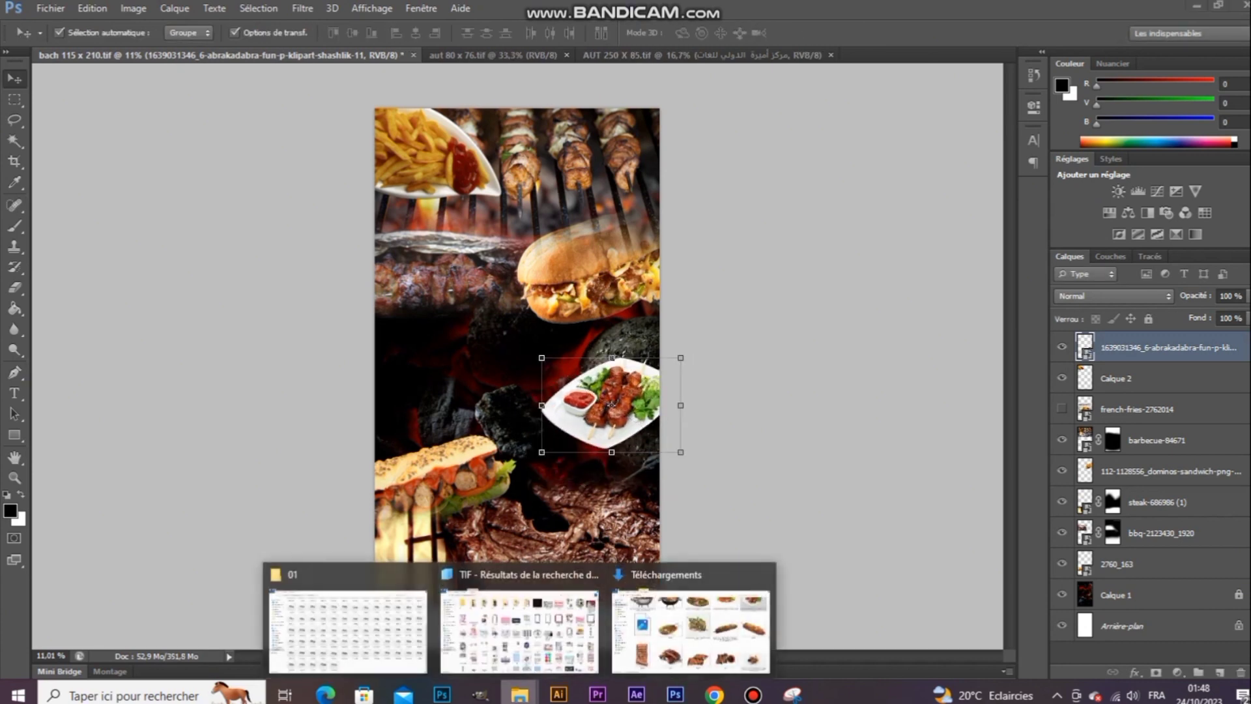
left_click(687, 625)
scroll(609, 403, "up", 2)
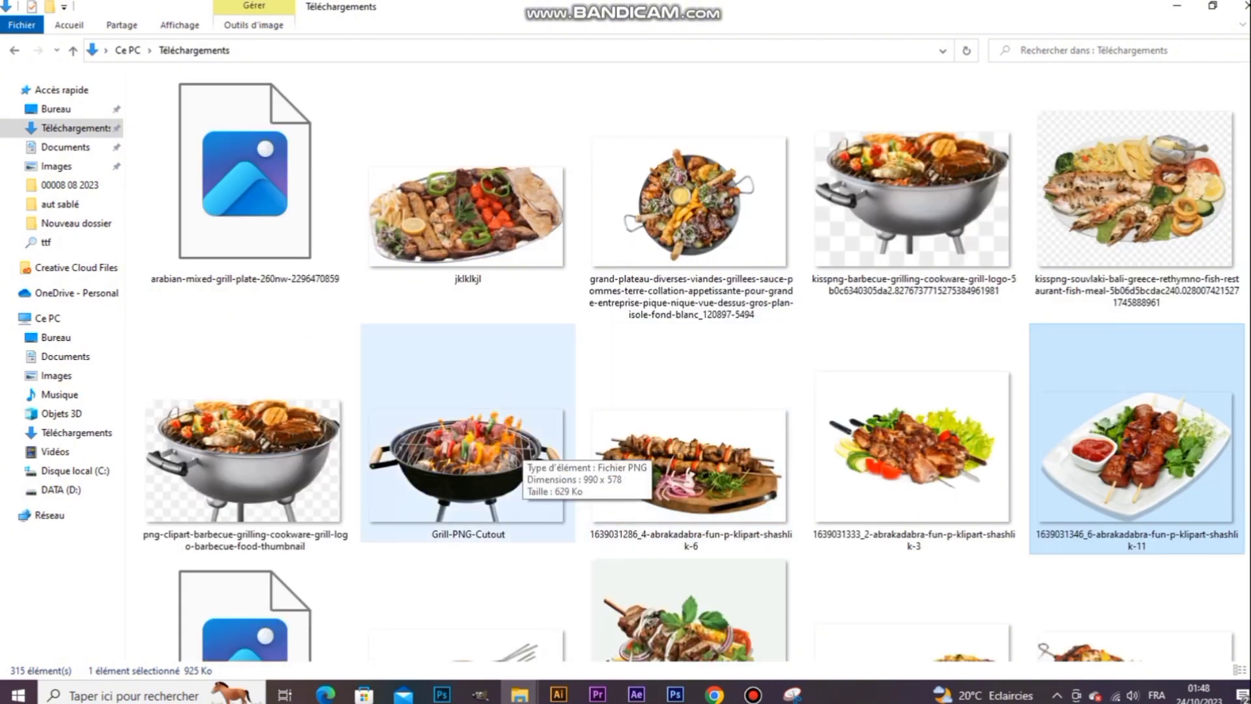
left_click(447, 447)
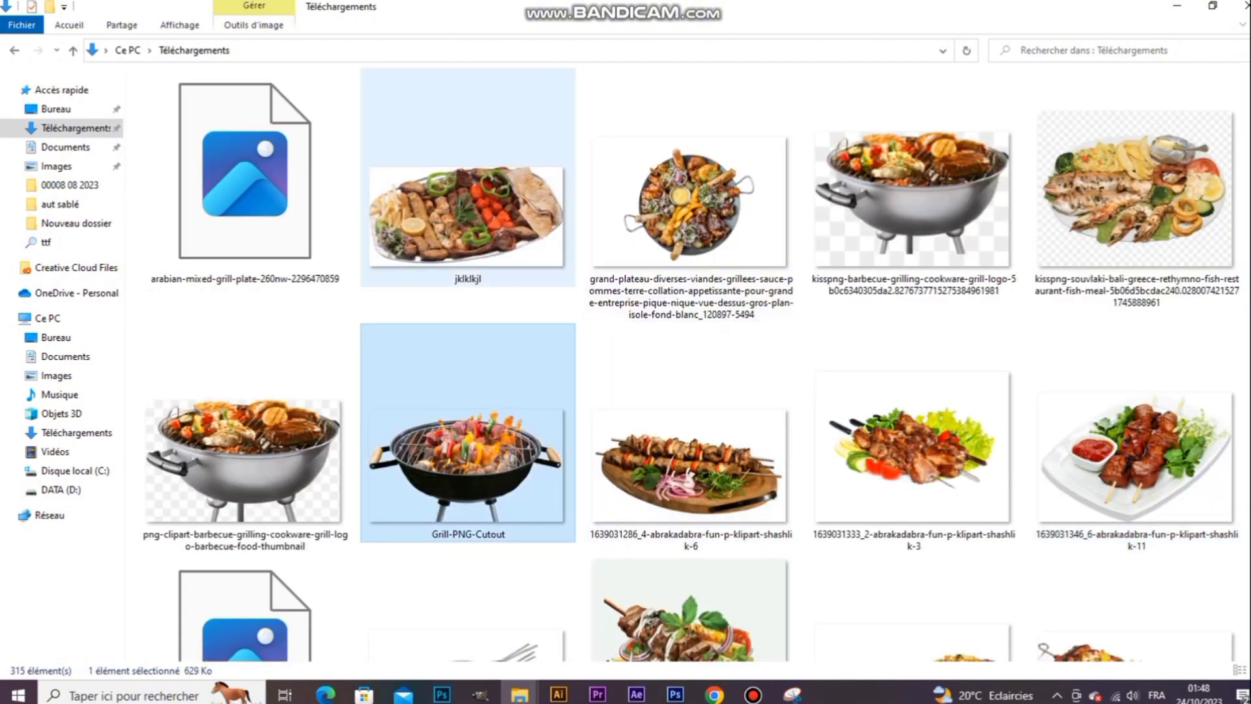
left_click(467, 216)
left_click(689, 201)
scroll(912, 196, "down", 2)
key("Down")
key("Left")
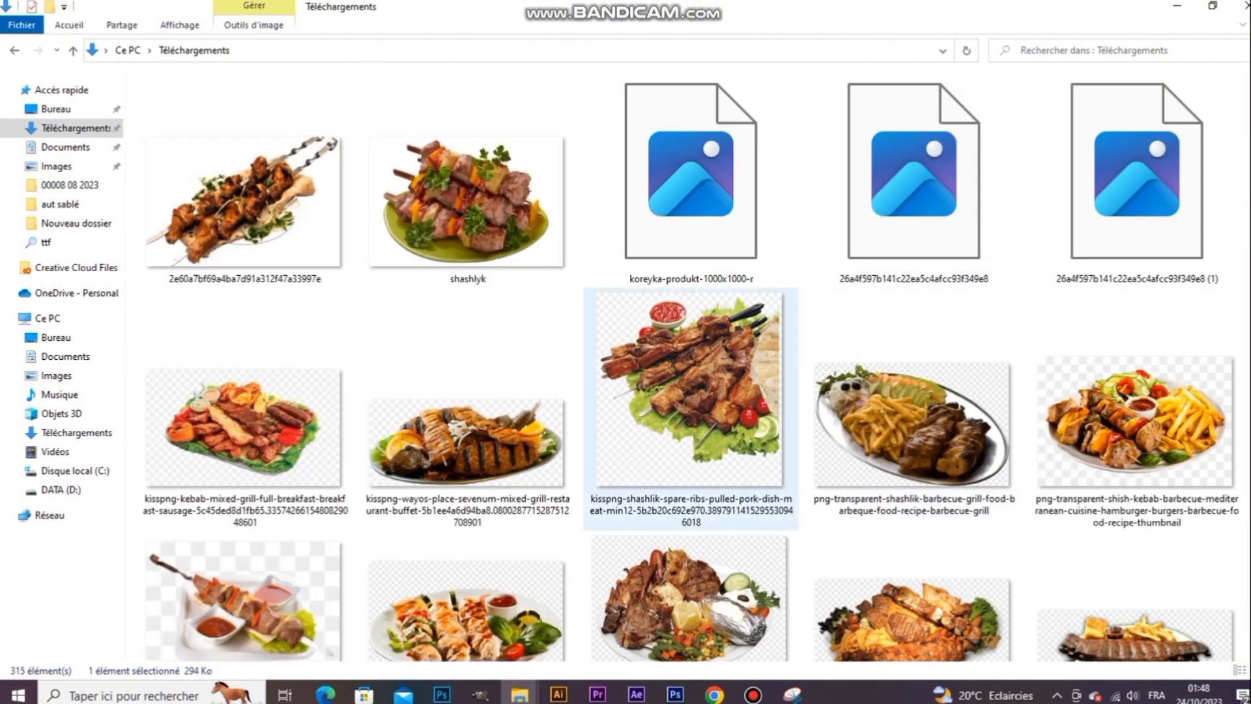
key("Left")
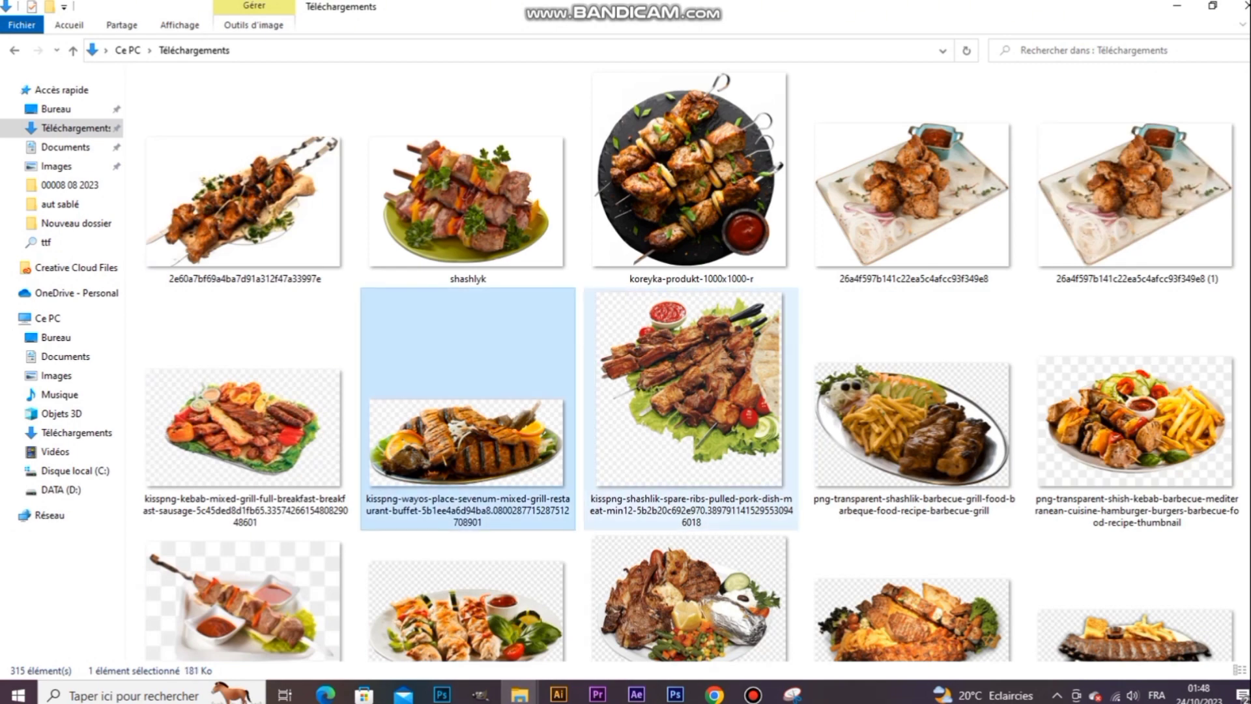
key("Right")
key("Right")
key("Up")
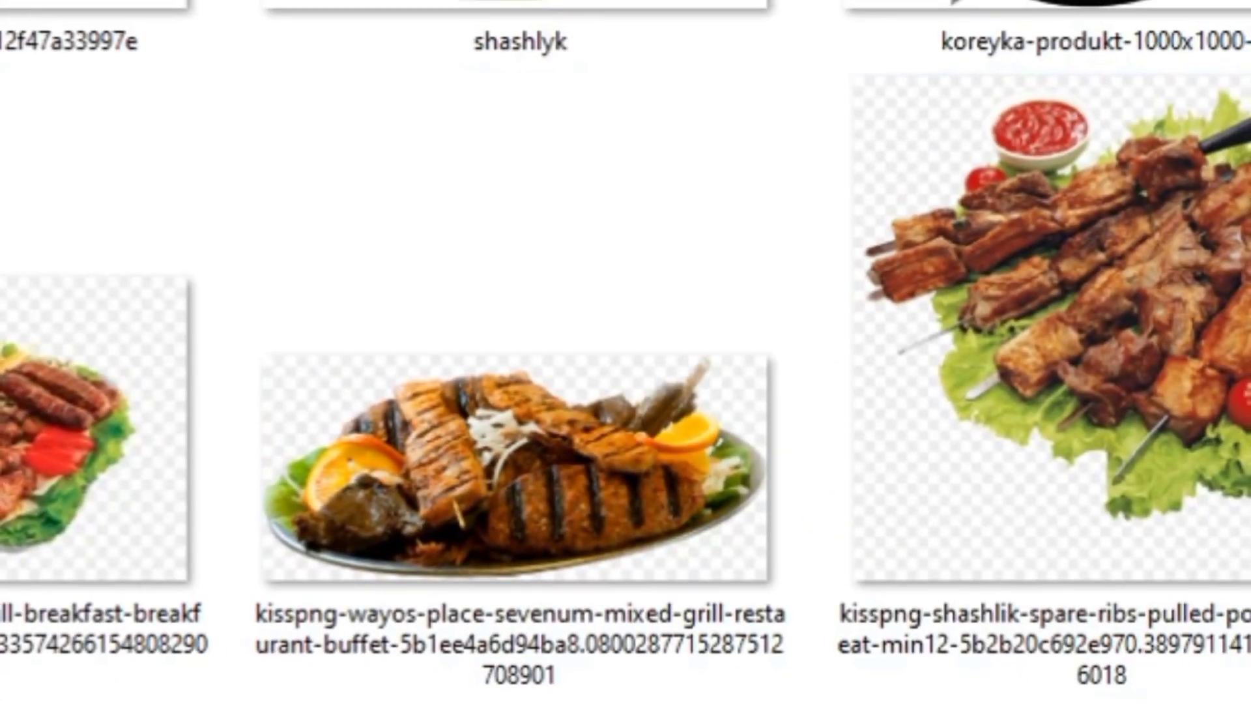
left_click(520, 29)
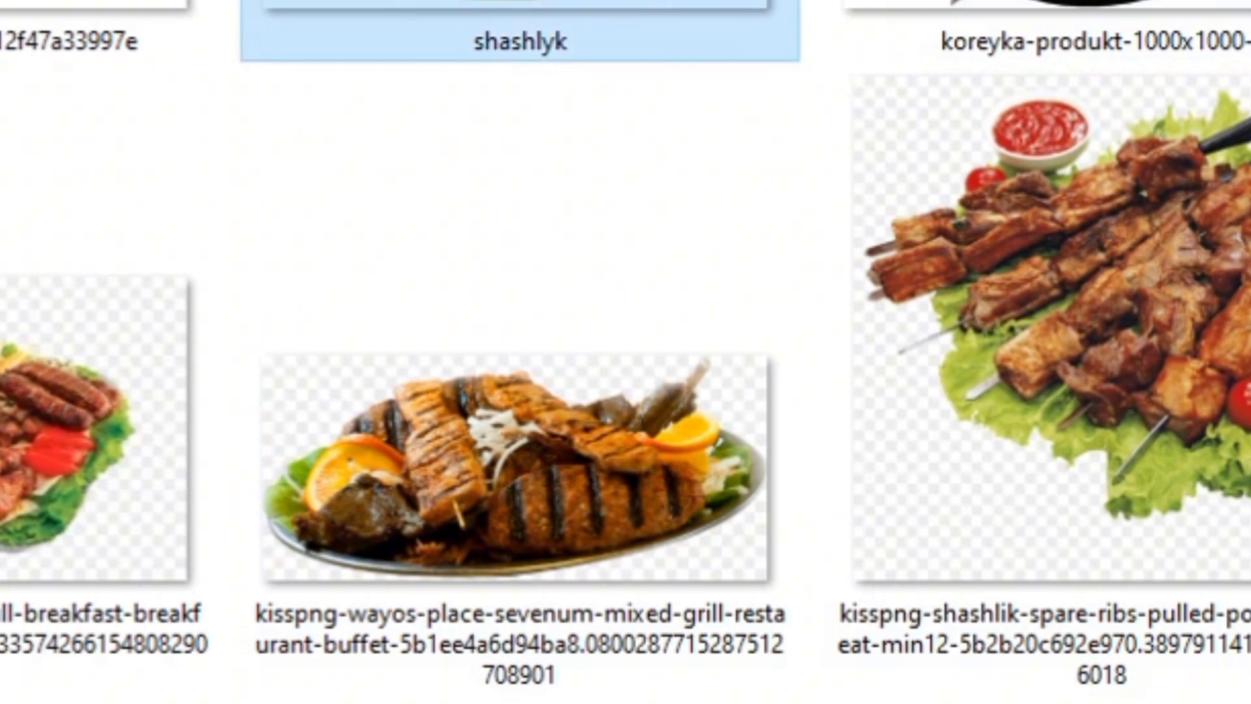
left_click_drag(1244, 540, 1042, 703)
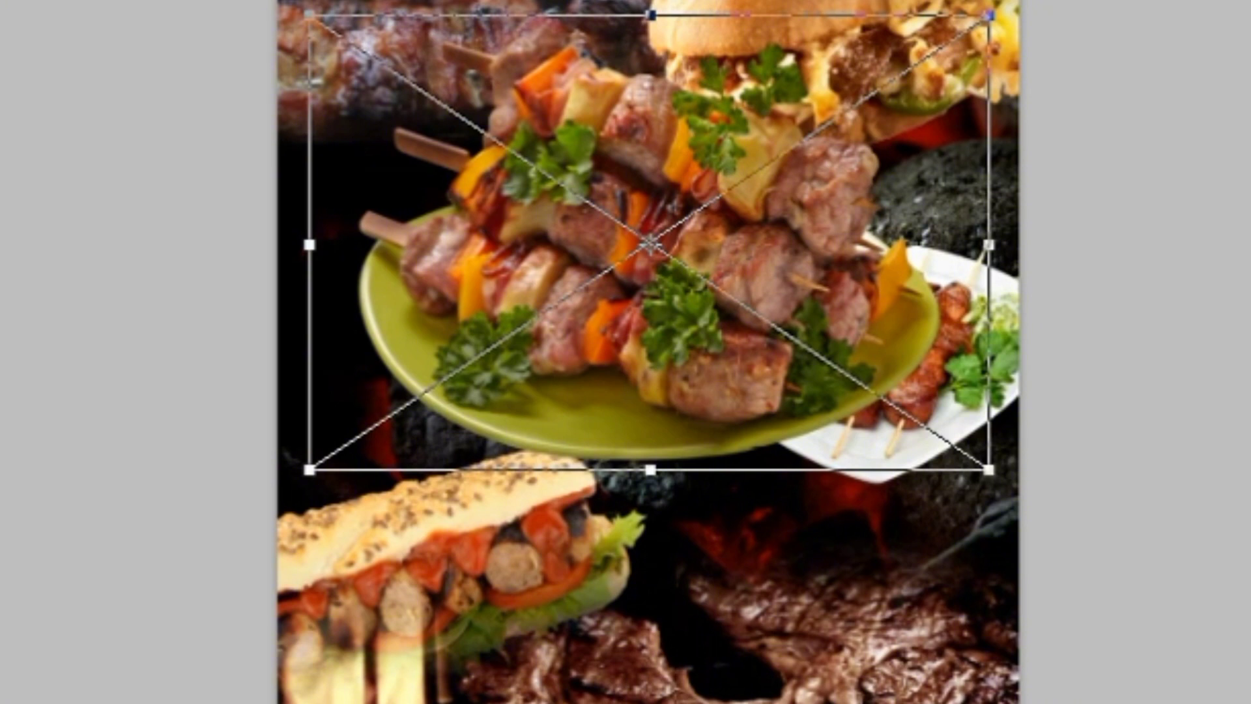
Step: Scale the green shashlyk plate to about 87% and position it between the upper sandwich and the steak
left_click_drag(873, 205, 635, 179)
left_click_drag(753, 443, 678, 393)
left_click_drag(559, 165, 921, 264)
left_click_drag(1040, 492, 1073, 514)
left_click_drag(908, 266, 876, 307)
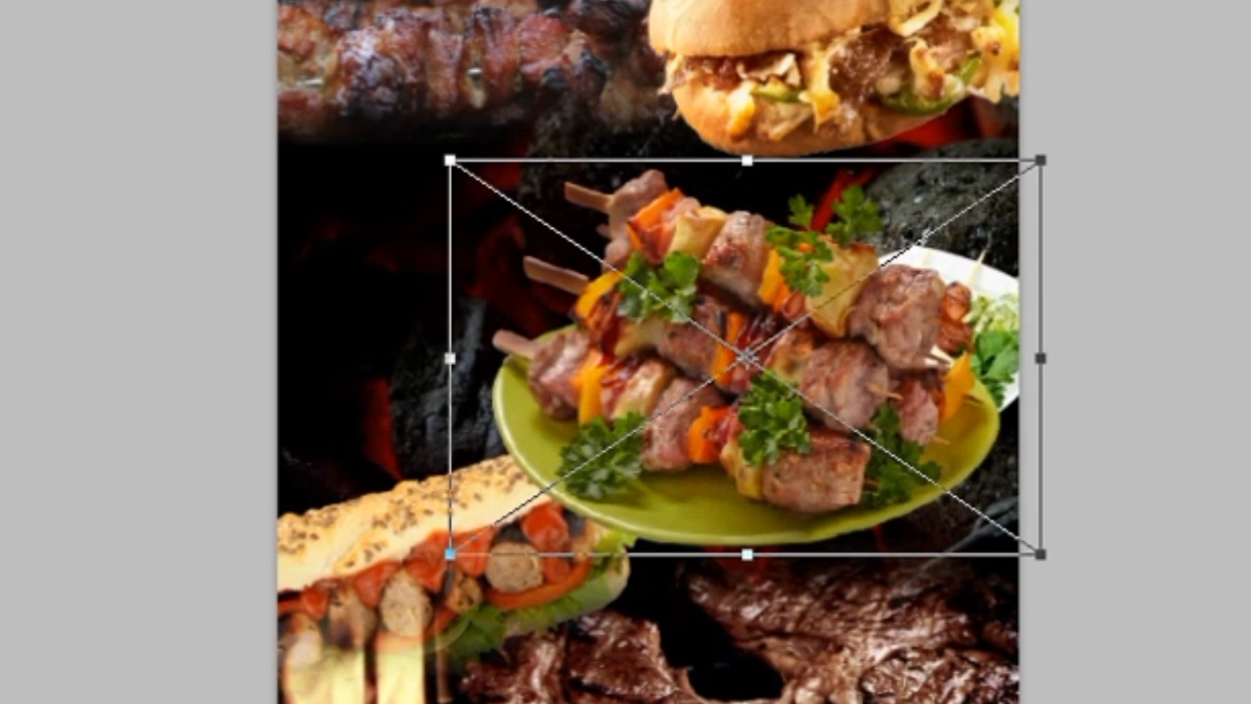
key("Return")
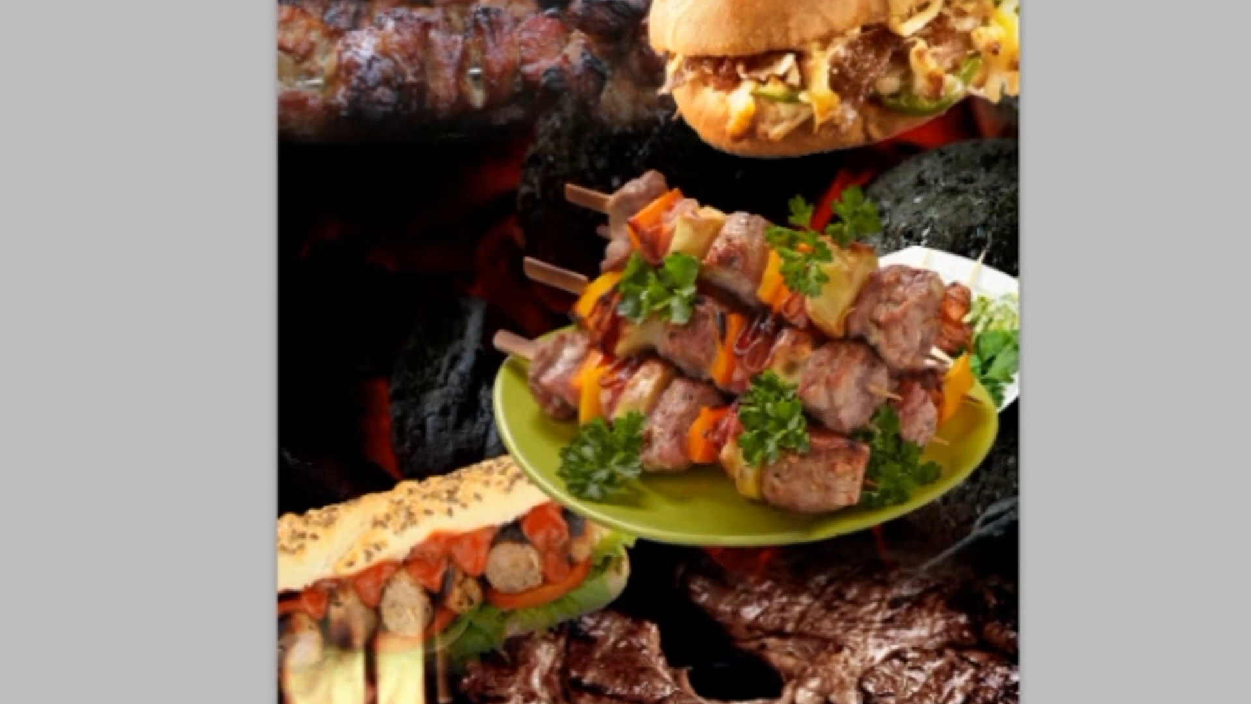
Step: Move the white skewer plate to the banner's left edge and shift the green shashlyk plate against the right edge
left_click_drag(1006, 308, 505, 220)
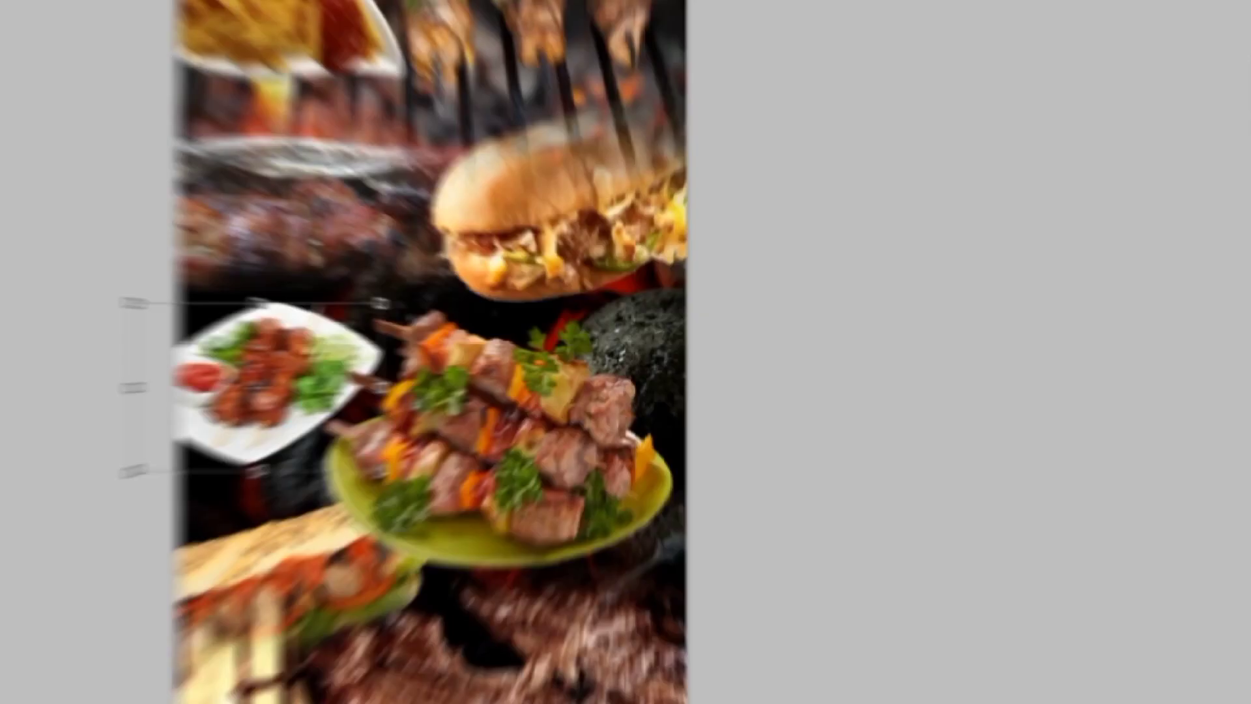
left_click_drag(793, 383, 812, 359)
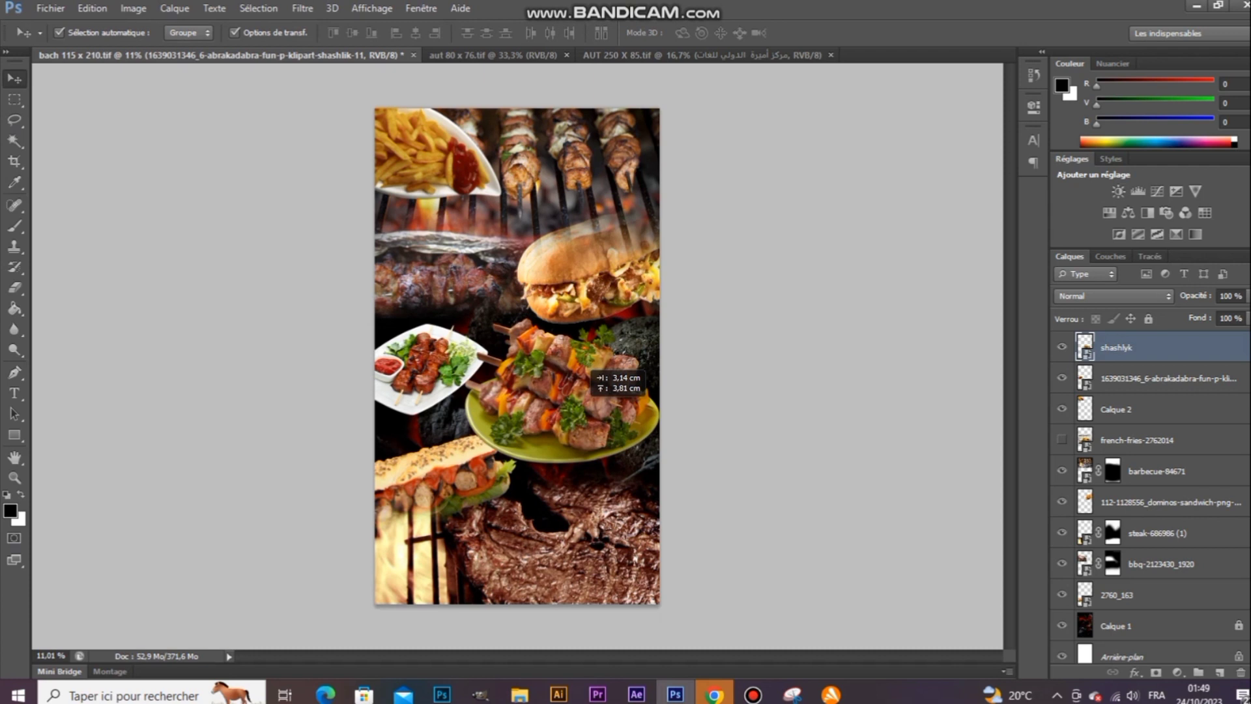
left_click_drag(582, 398, 582, 399)
Step: Move the shashlyk layer beneath the 2760_163 sandwich layer and shift the green plate slightly left
left_click_drag(1116, 347, 1115, 565)
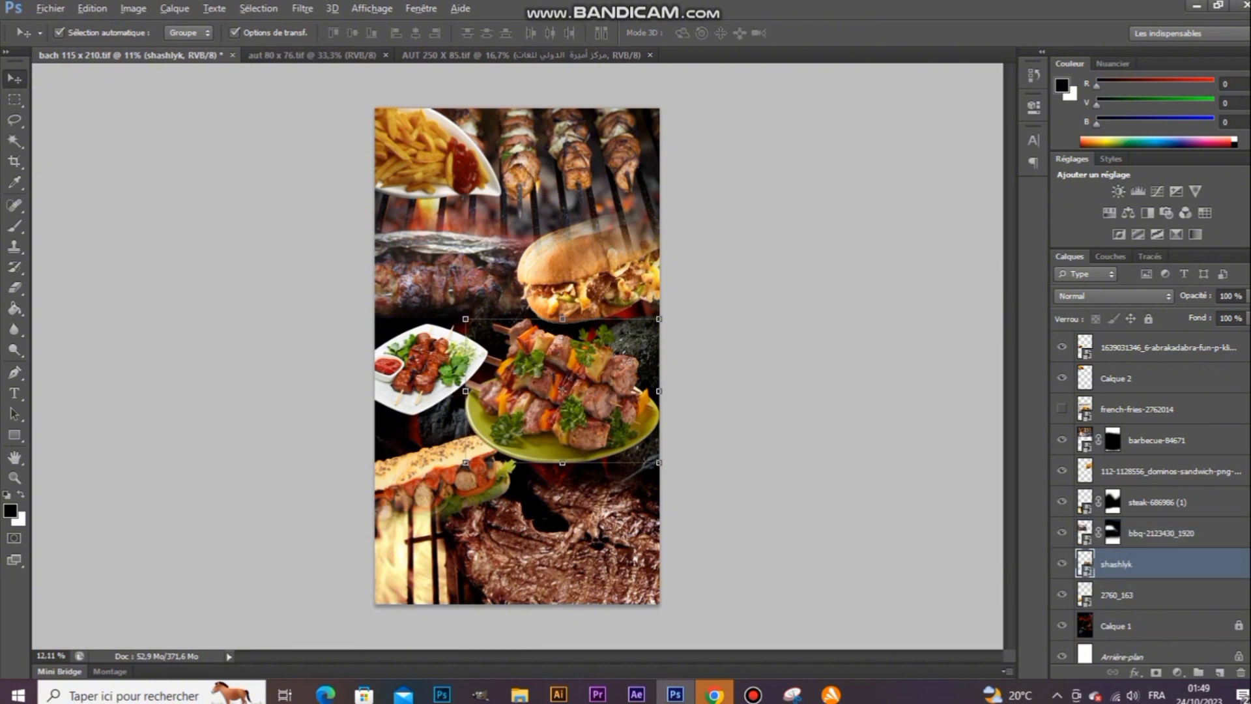
scroll(582, 376, "up", 3)
key("ctrl+bracketleft")
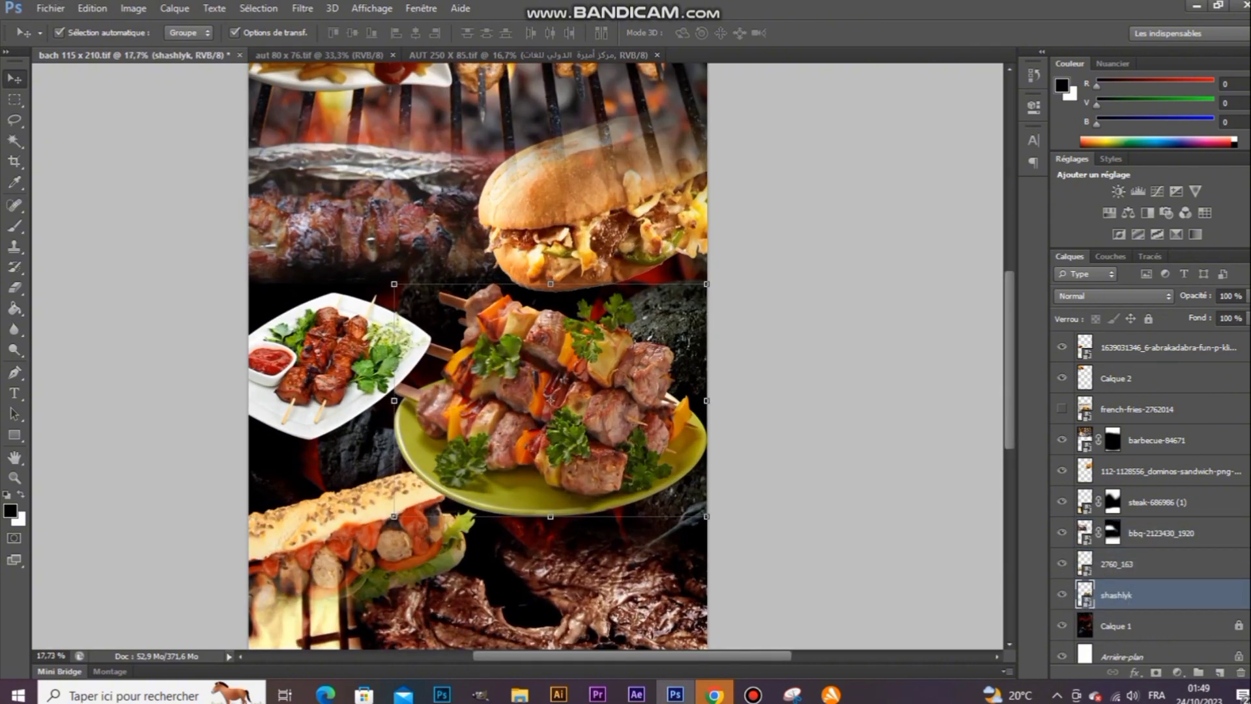
mouse_move(579, 391)
left_mouse_down()
mouse_move(562, 403)
mouse_move(572, 391)
left_mouse_up()
Step: Enlarge the white skewer plate to about 221% and position it partly beyond the banner's left edge, beside the green plate
left_click_drag(331, 342, 312, 332)
left_click_drag(412, 436, 435, 452)
left_click_drag(404, 335, 403, 352)
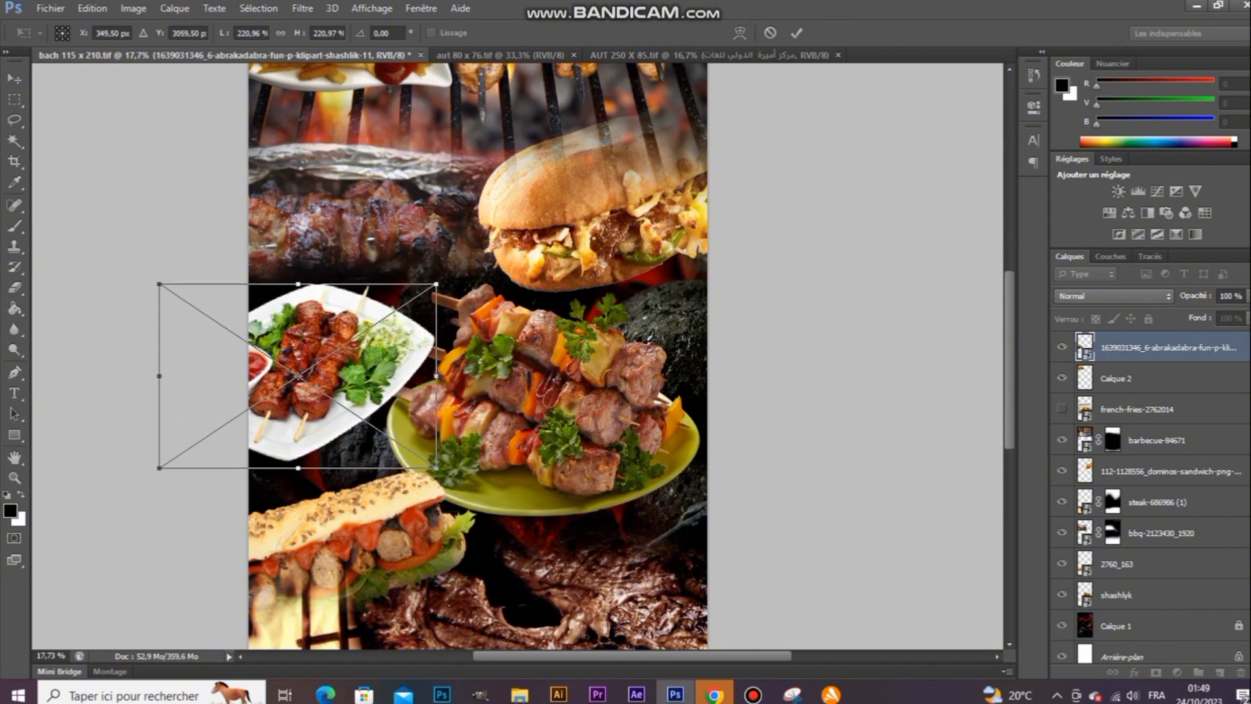
key("Return")
key("Return")
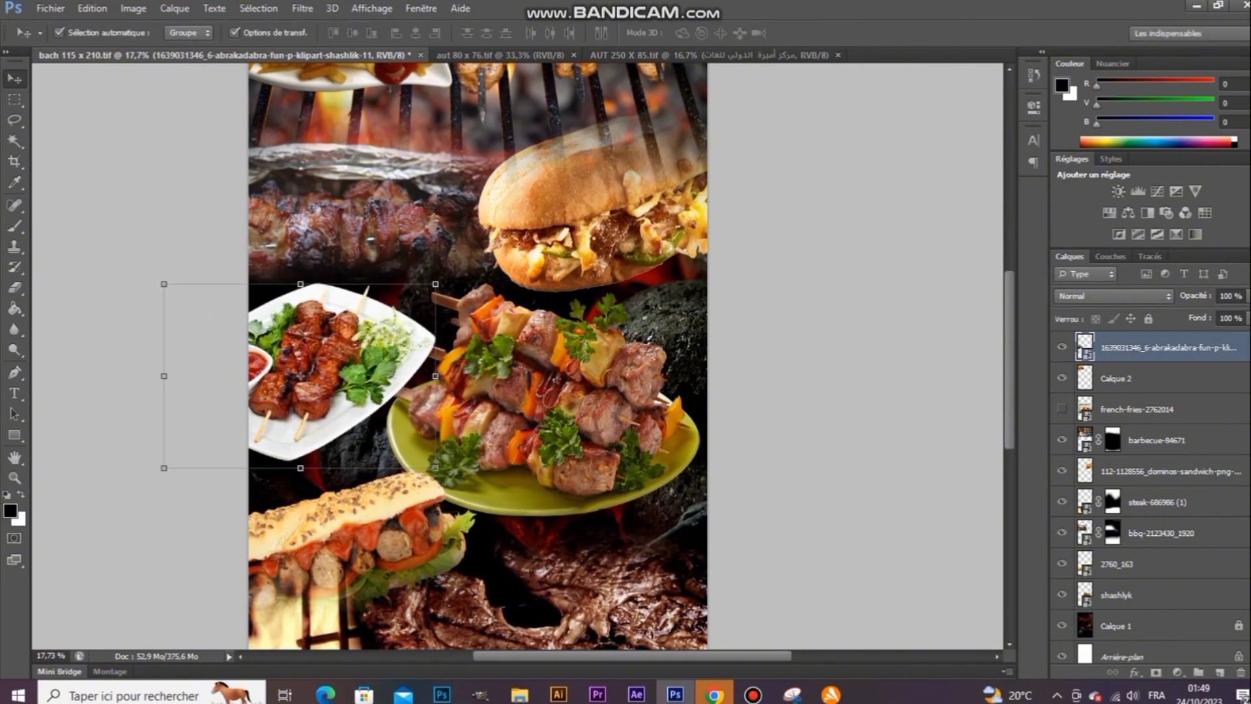
Step: Flip the green shashlyk plate horizontally and move the white skewer plate's layer beneath the shashlyk layer
left_click(581, 387)
key("ctrl+t")
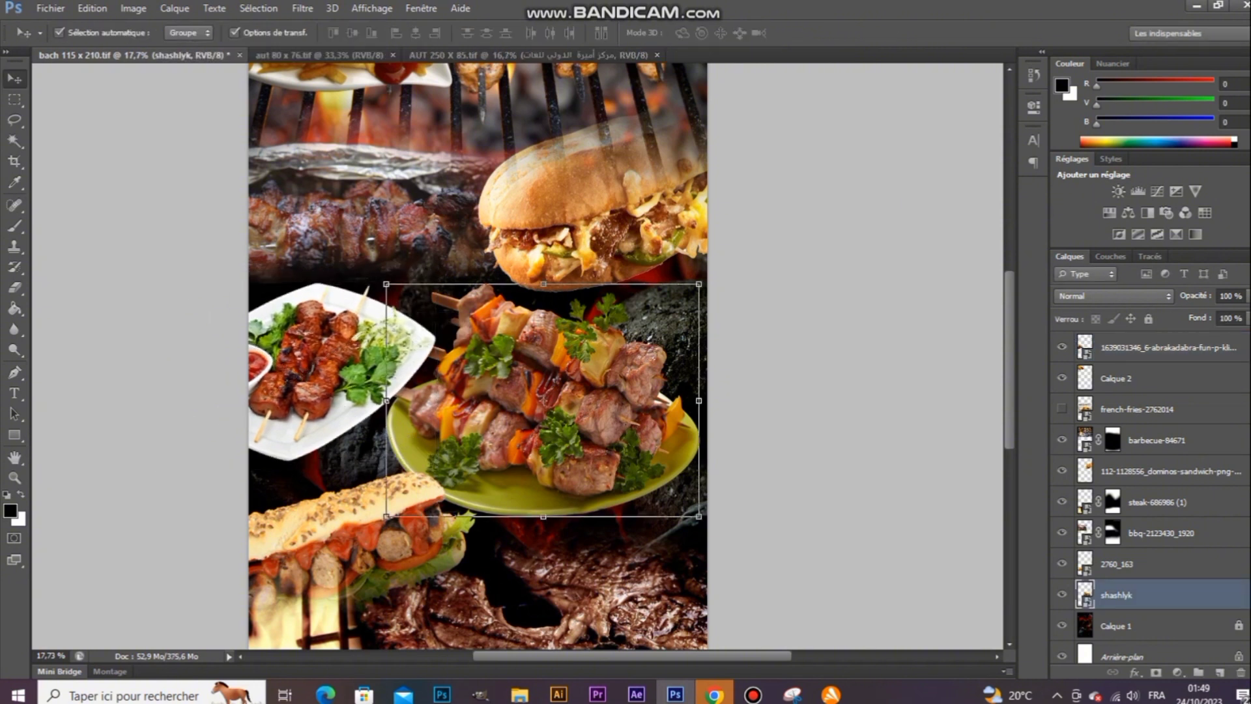
right_click(581, 387)
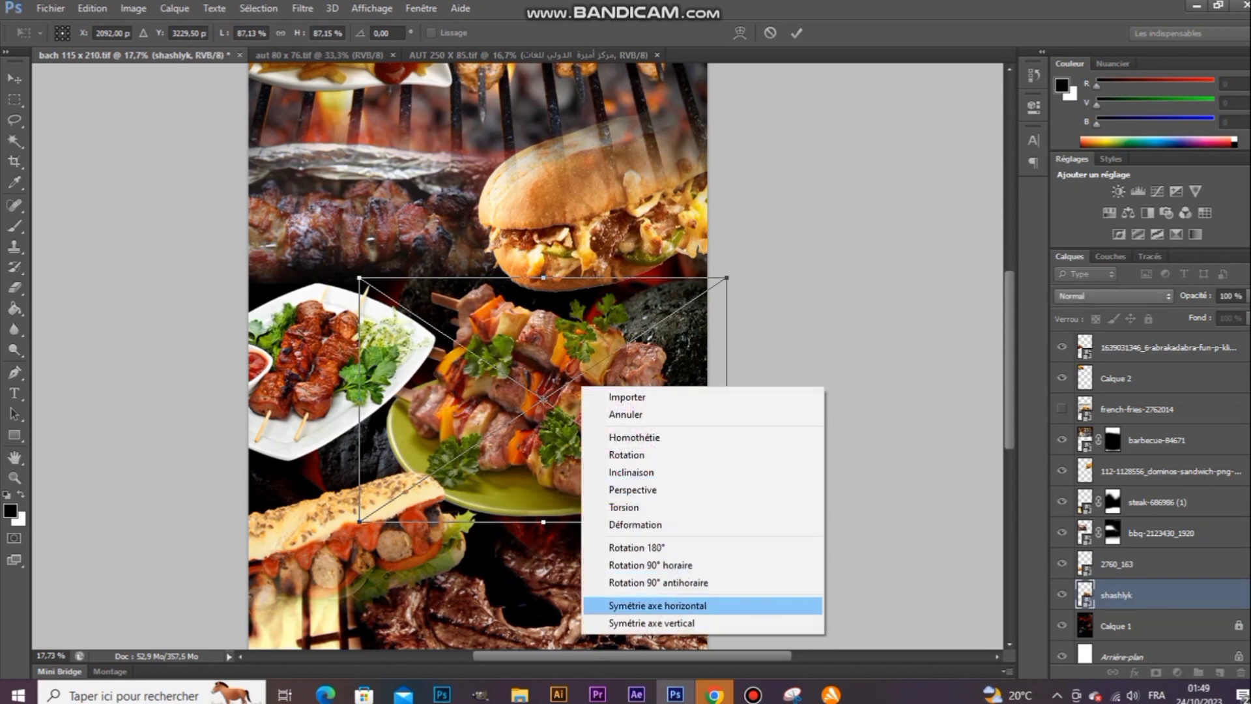
left_click(657, 605)
key("Return")
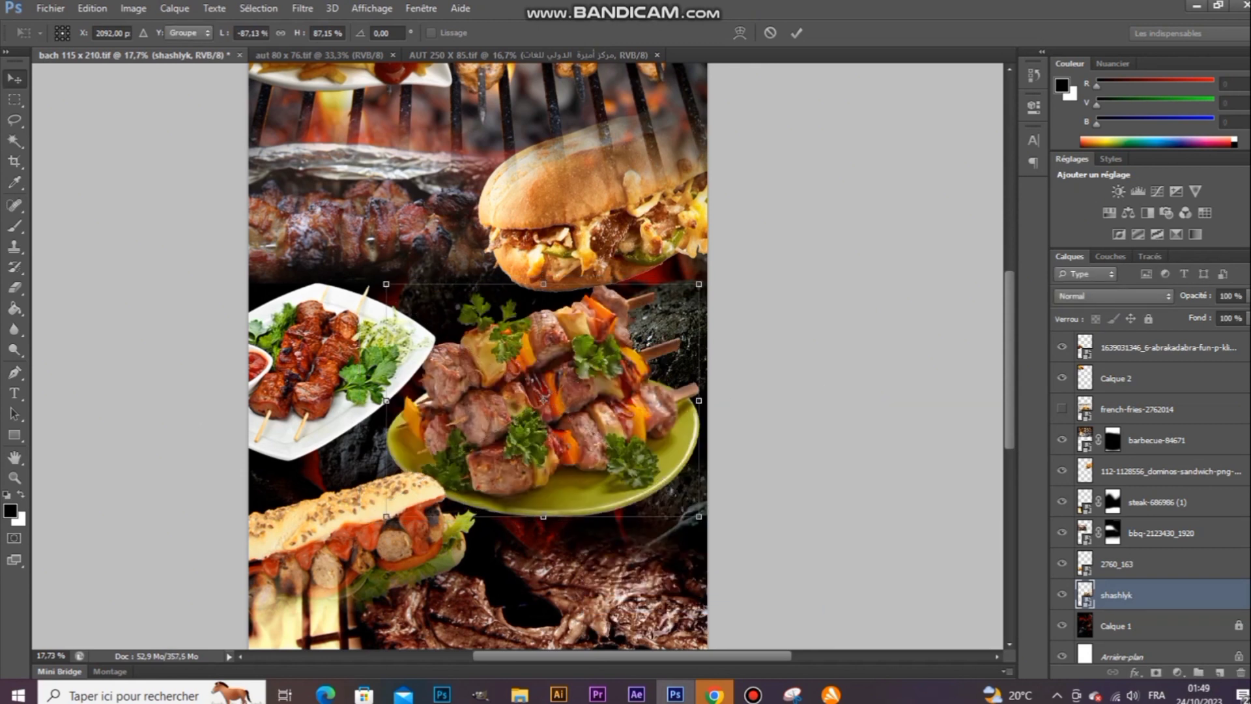
left_click(329, 365)
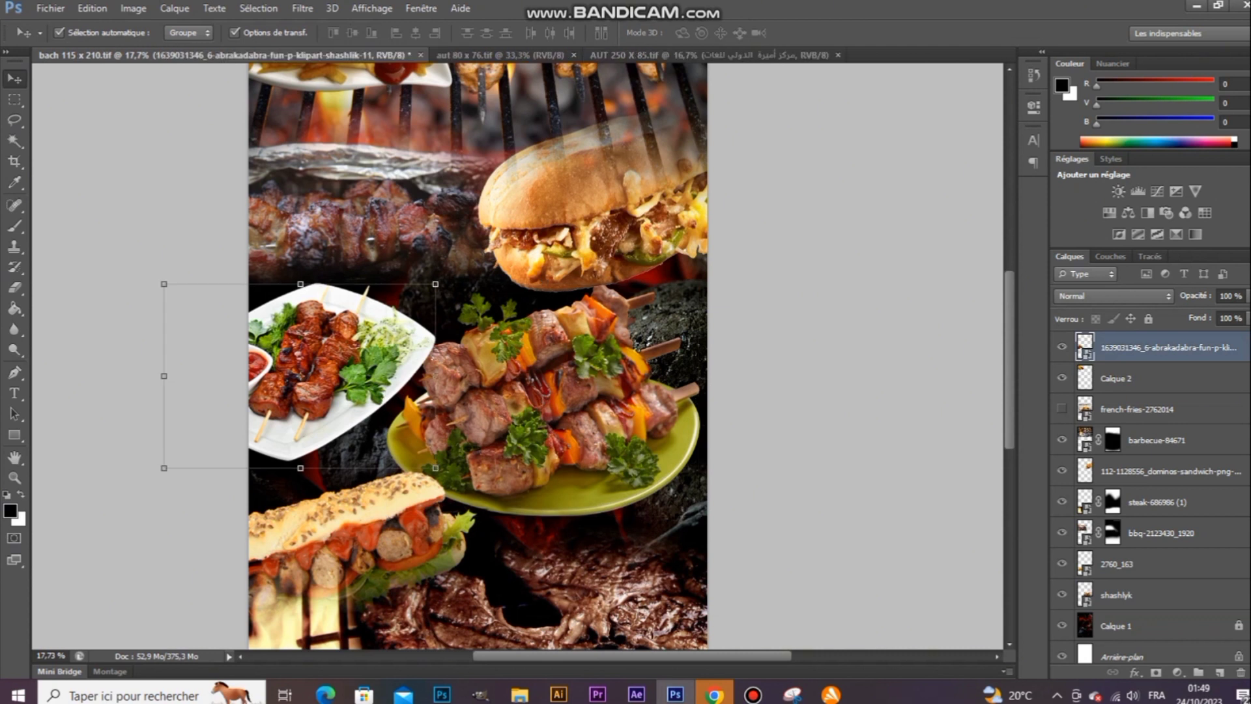
left_click_drag(1166, 347, 1153, 553)
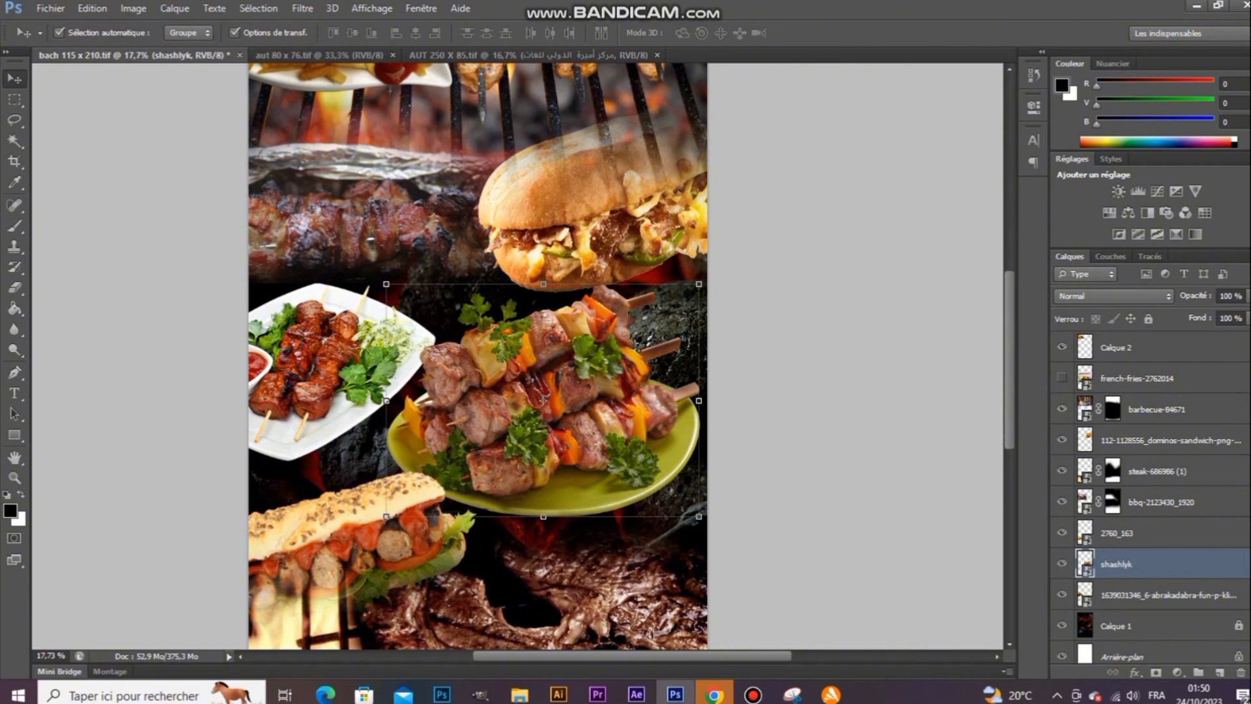
Step: Scale the flipped shashlyk plate to about 83% and nudge it upward, closer to the upper sandwich
key("ctrl+t")
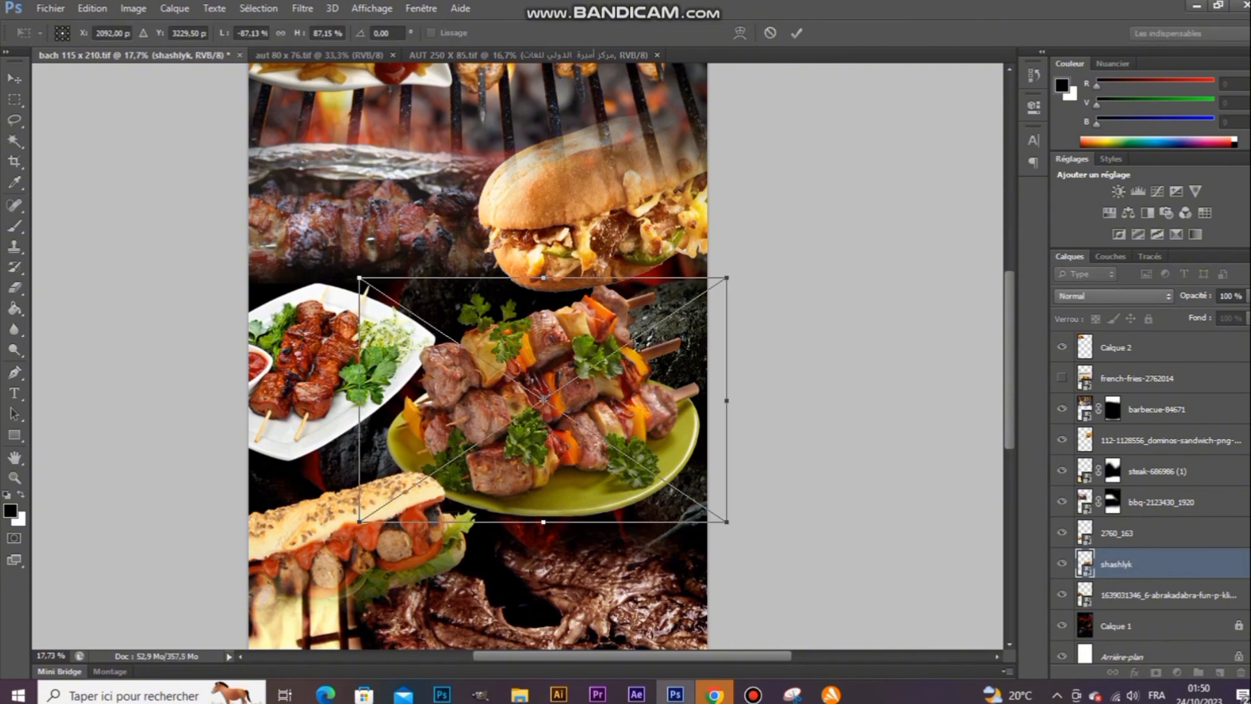
left_click_drag(726, 521, 718, 516)
key("Up")
key("Up")
key("Up")
key("Up")
key("Up")
key("Up")
key("Up")
key("Up")
key("Up")
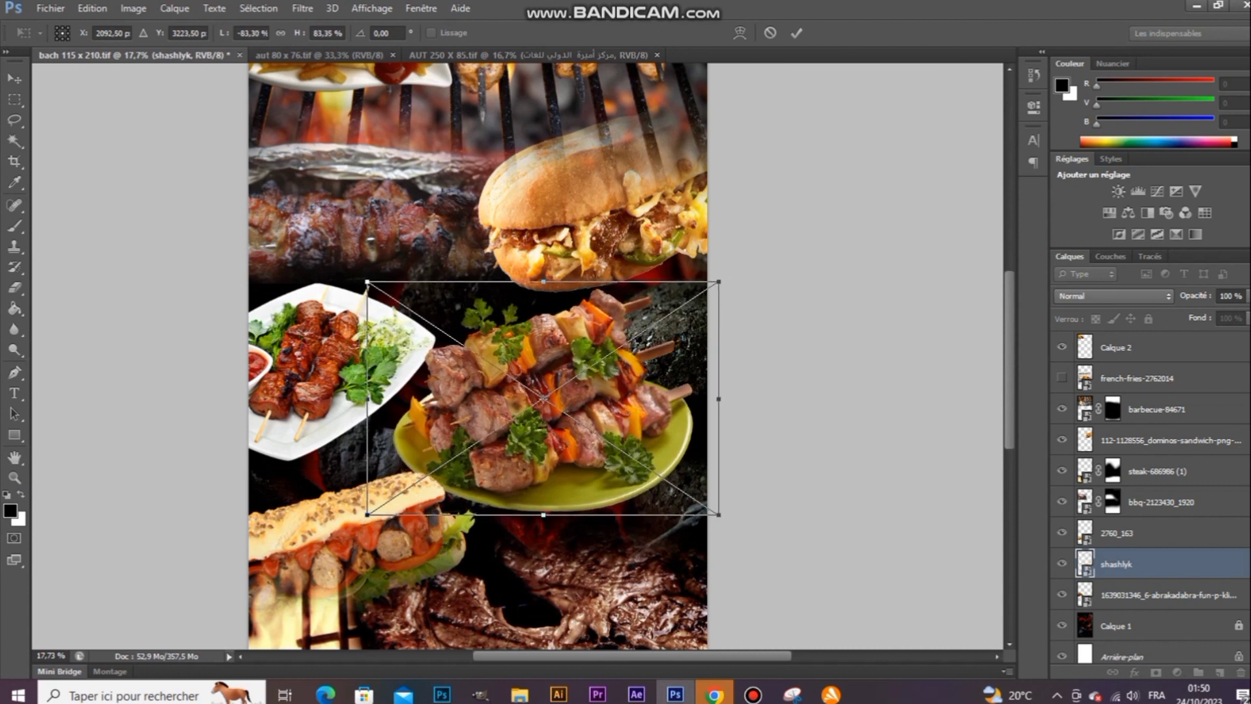
key("Return")
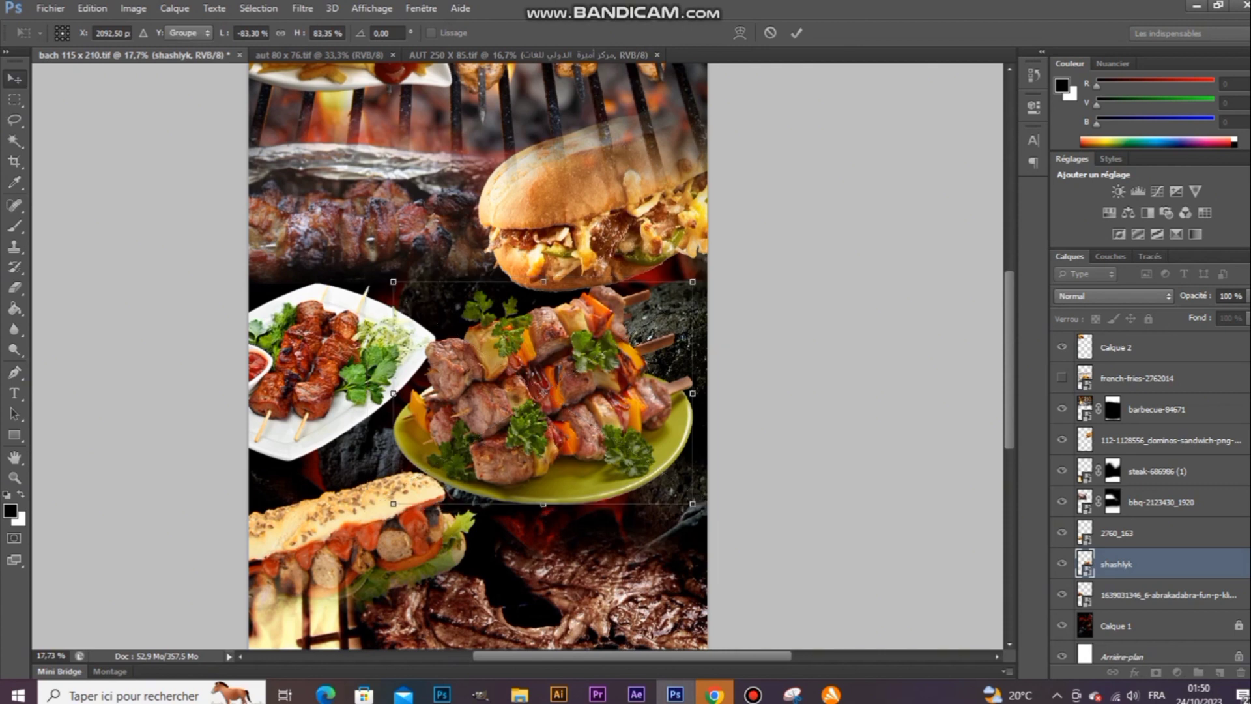
key("Up")
key("Up")
key("Up")
key("Up")
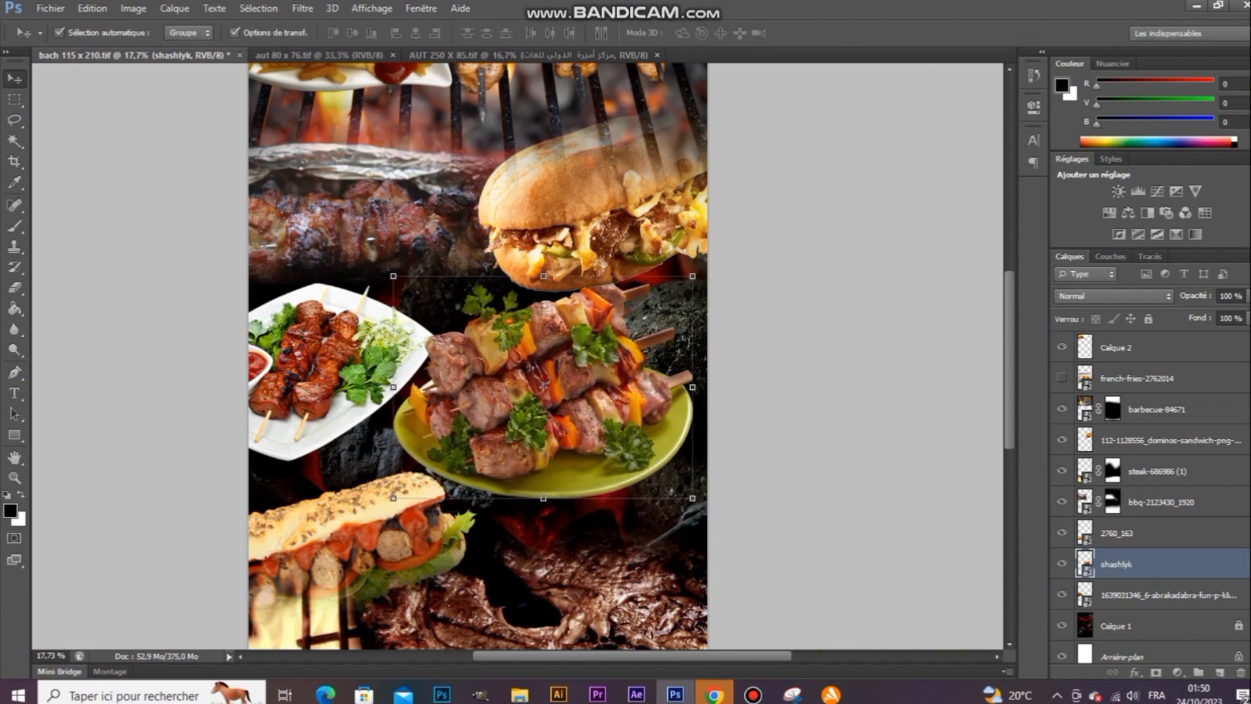
Step: Nudge the lower sandwich on the 2760_163 layer slightly and save the banner
scroll(542, 385, "down", 4)
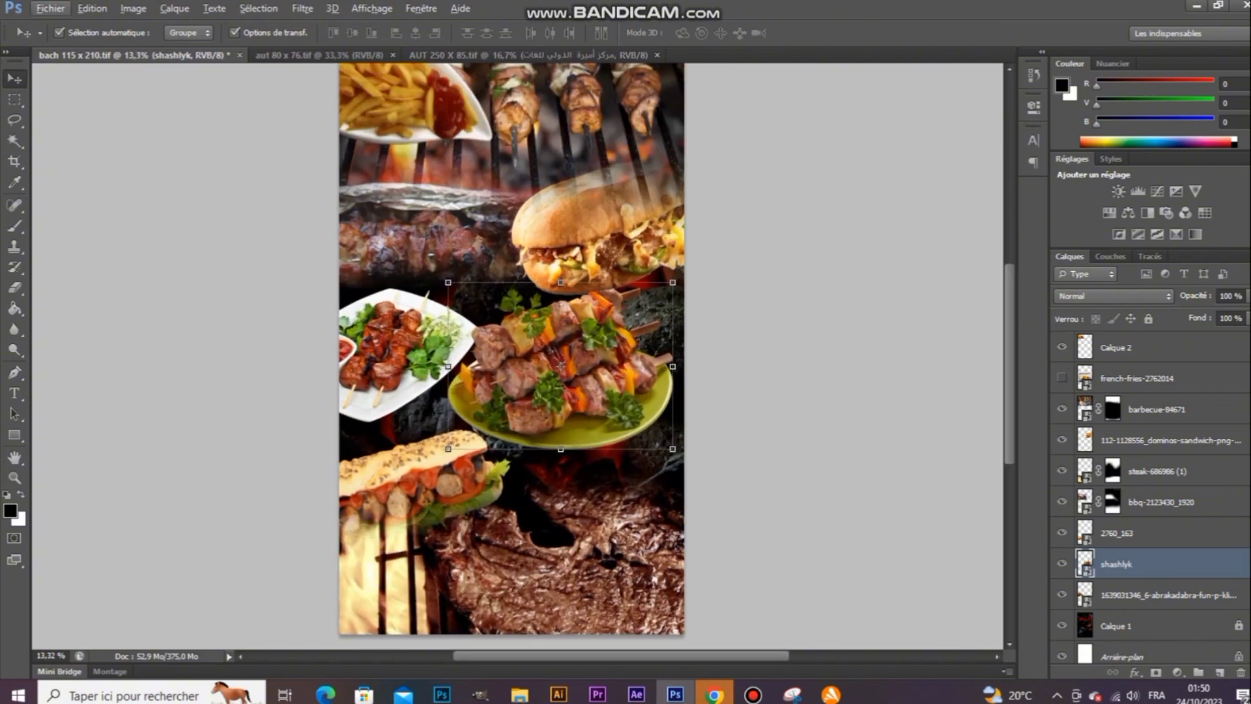
left_click_drag(420, 445, 422, 435)
scroll(576, 567, "down", 1)
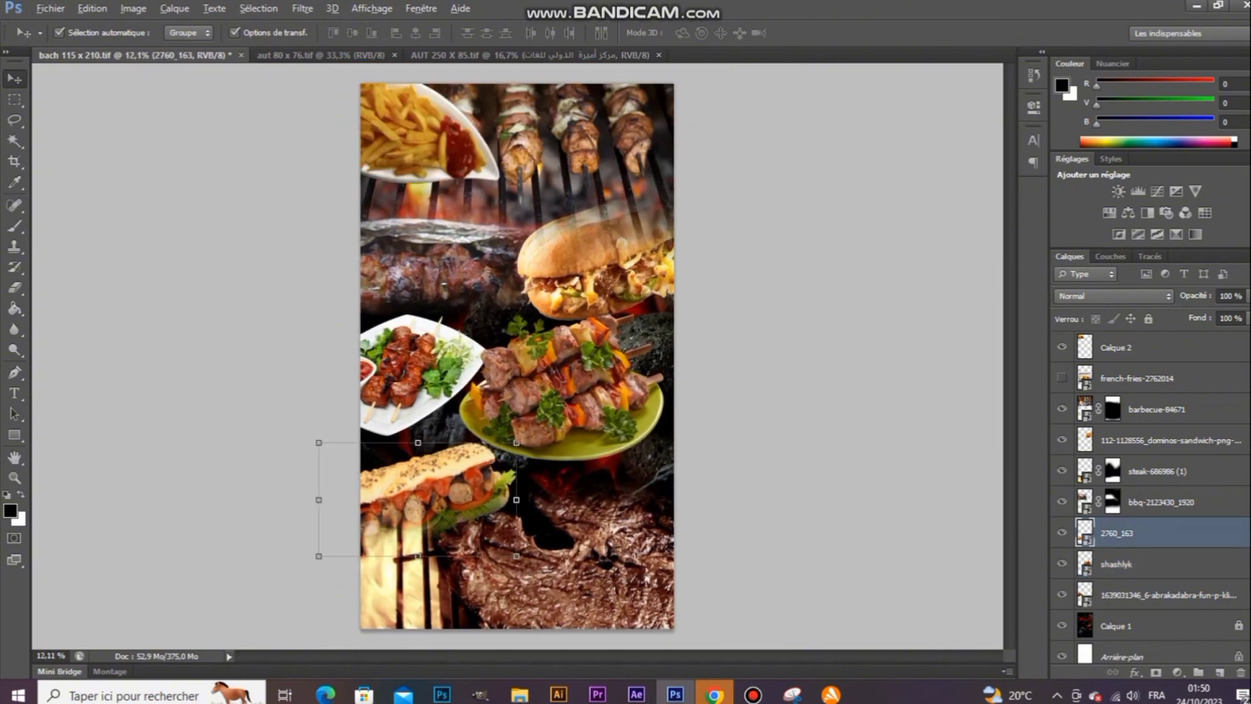
key("ctrl+s")
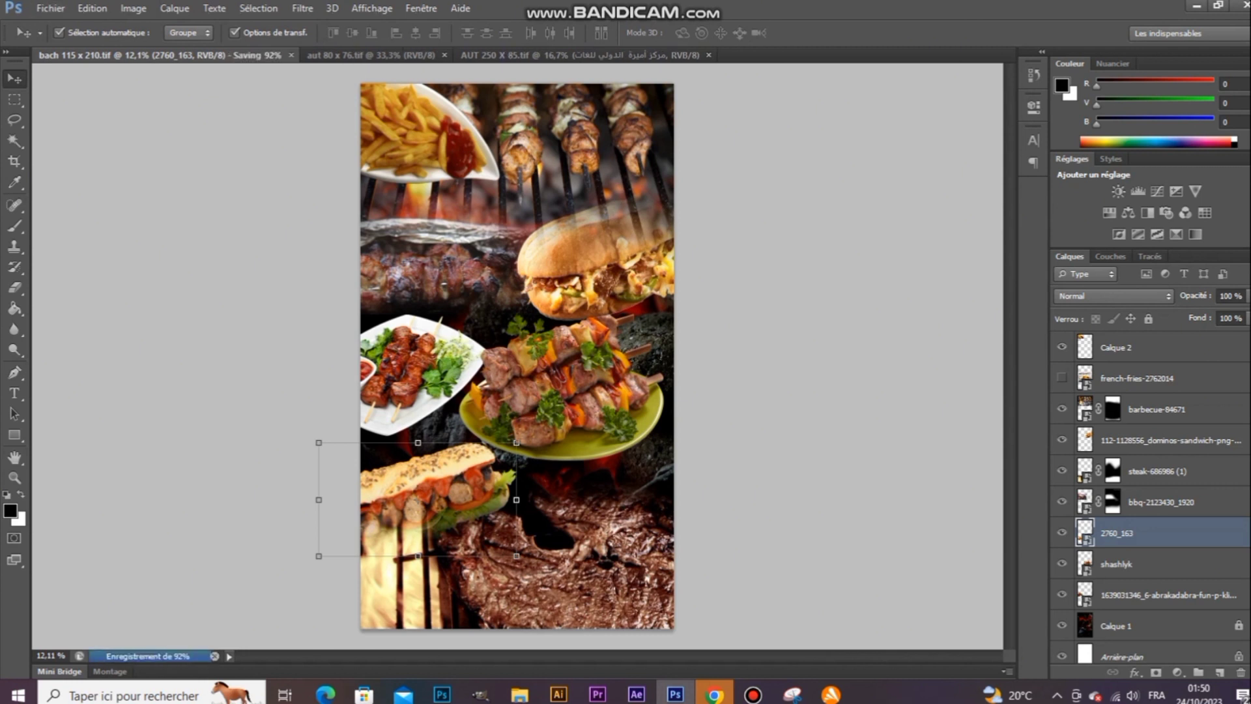
Step: Switch to the Downloads folder and look through the sandwich, fries and grilled-meat images for suitable banner pictures
mouse_move(519, 693)
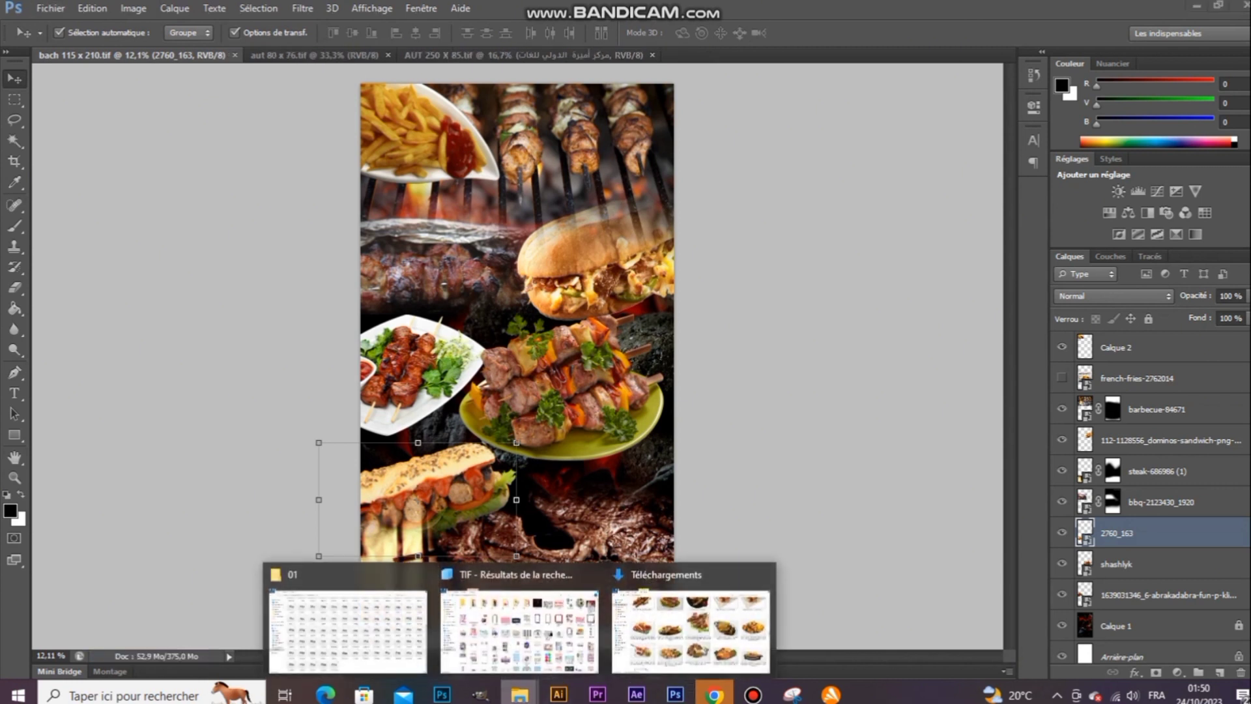
left_click(691, 625)
left_click(691, 298)
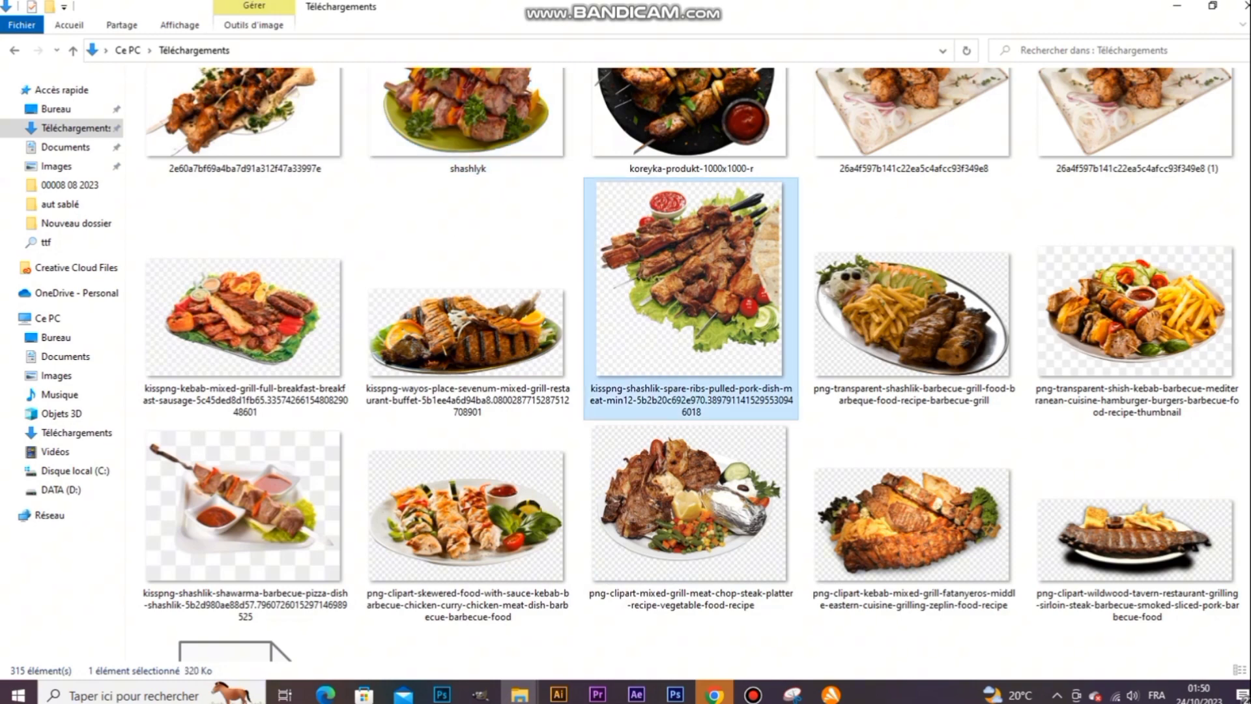
scroll(691, 521, "down", 3)
key("Up")
key("Up")
key("Up")
key("Up")
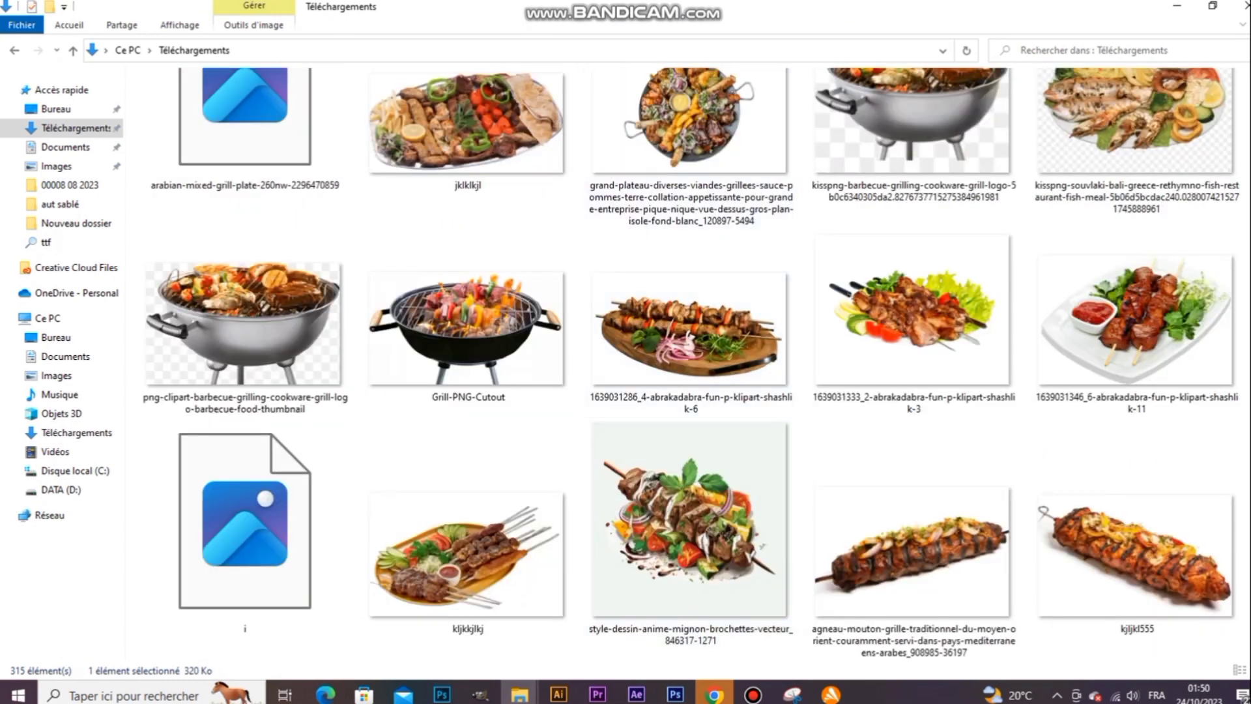
scroll(690, 293, "up", 3)
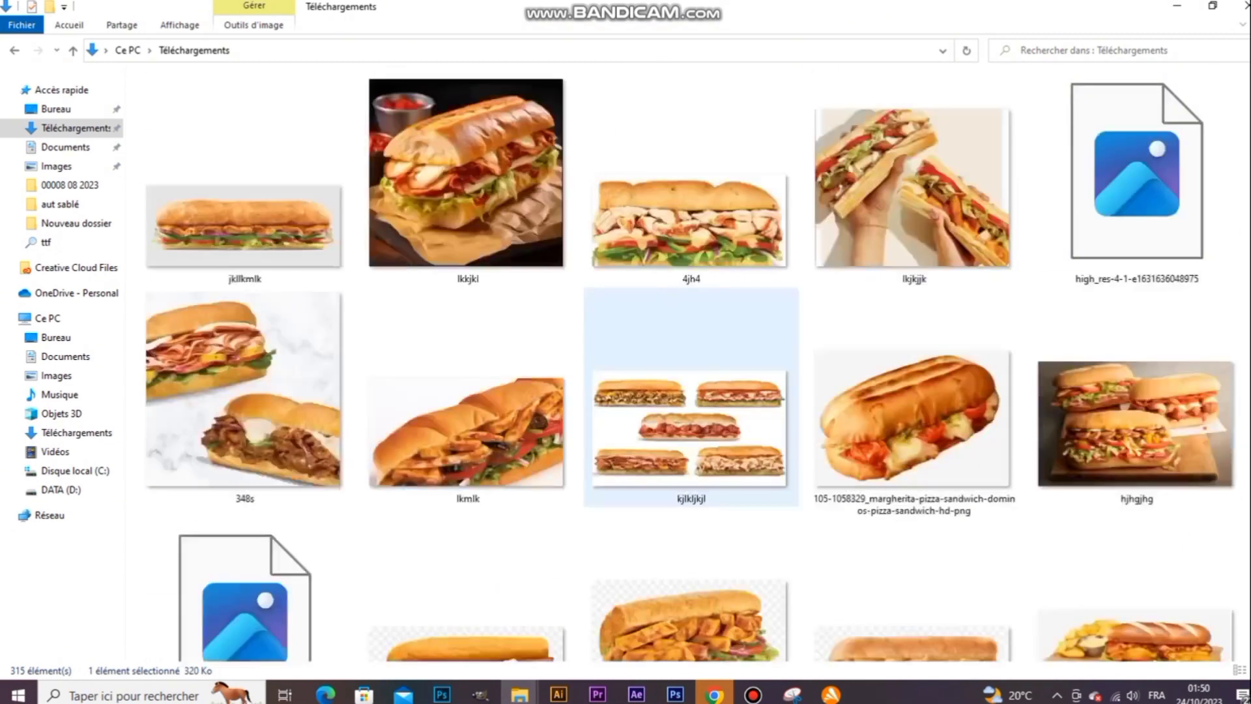
key("Up")
key("Up")
key("Up")
key("Up")
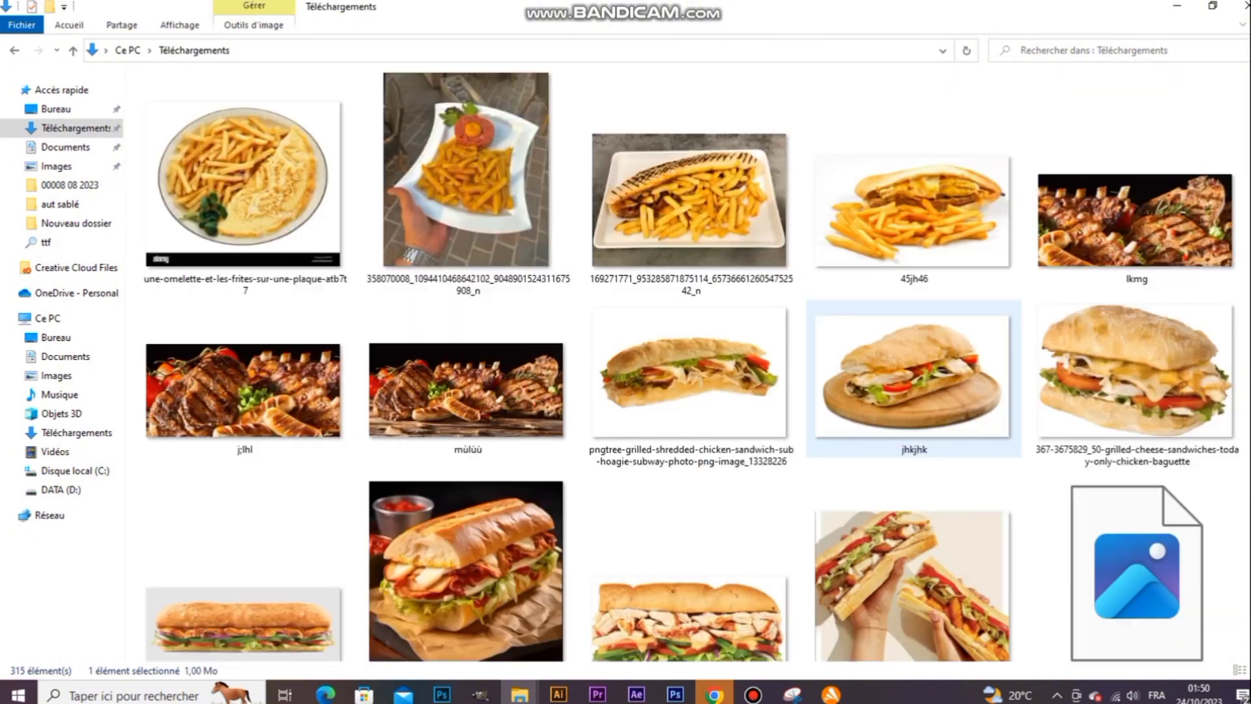
key("Down")
key("Down")
key("Down")
key("Down")
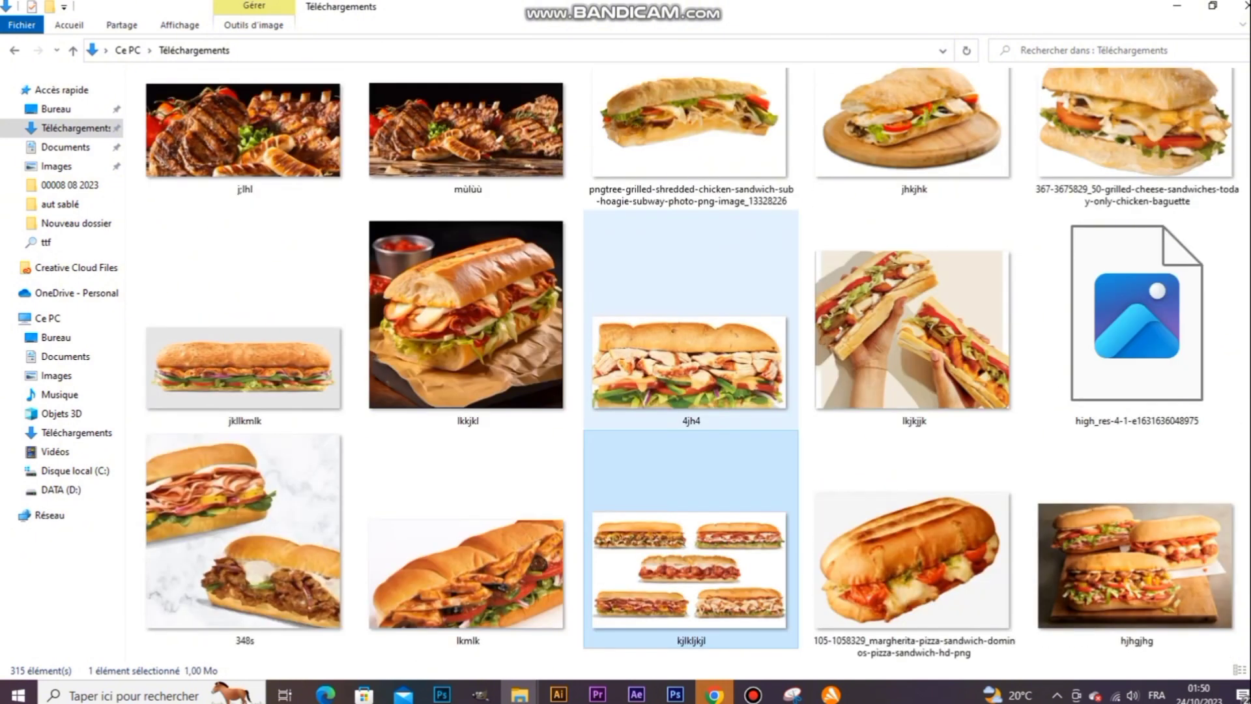
key("Up")
key("Up")
key("Up")
key("Right")
key("Down")
left_click(912, 221)
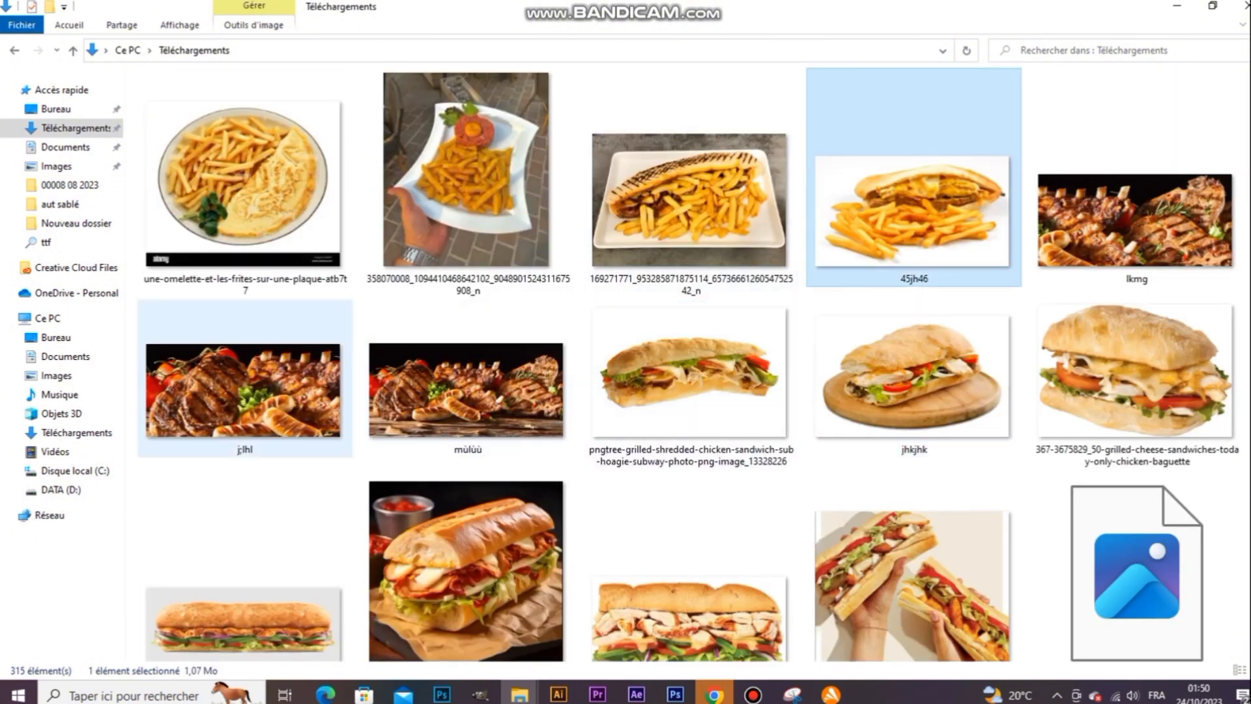
scroll(245, 377, "down", 3)
left_click(675, 694)
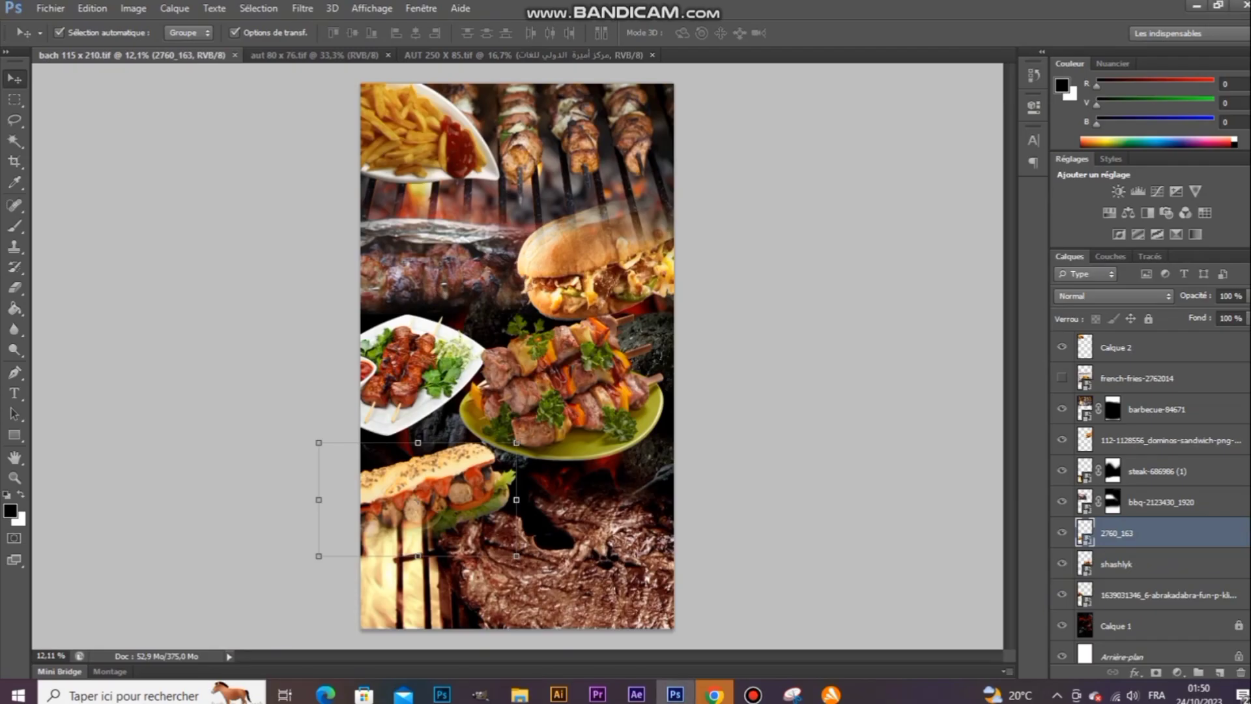
Step: Nudge the green shashlyk plate slightly right and up, deselect all layers and save the banner
left_click(562, 384)
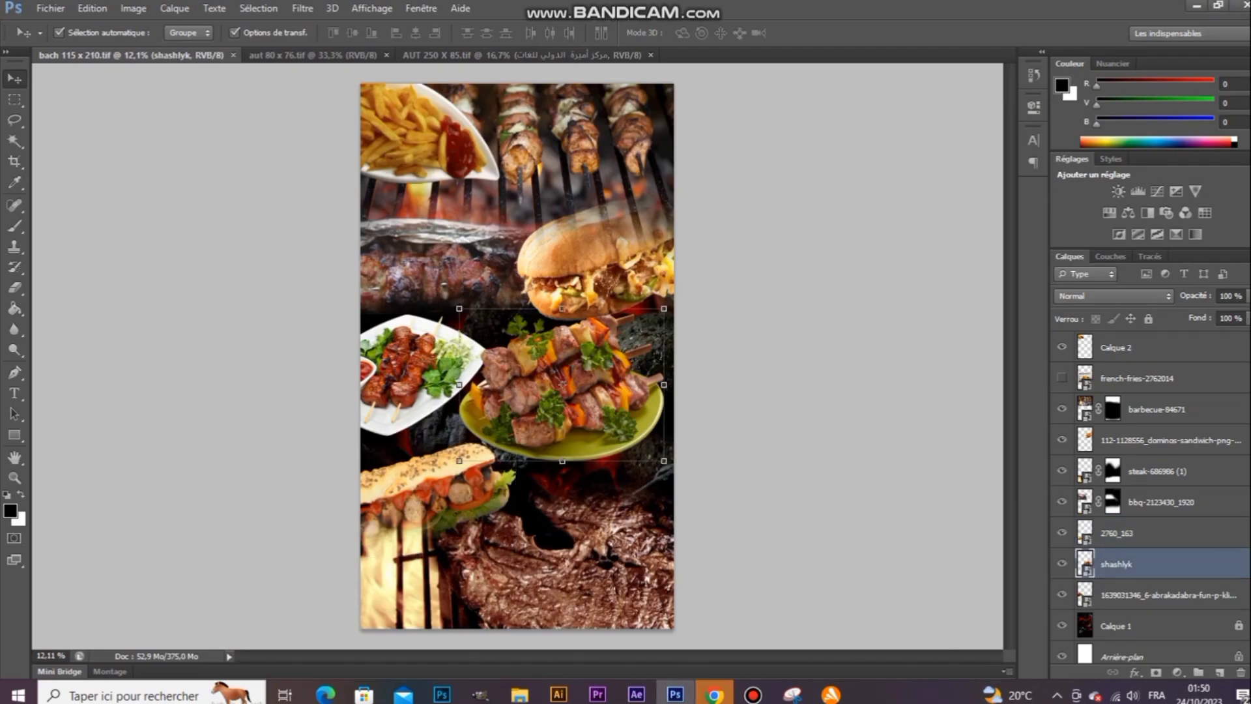
key("shift+Right")
key("shift+Right")
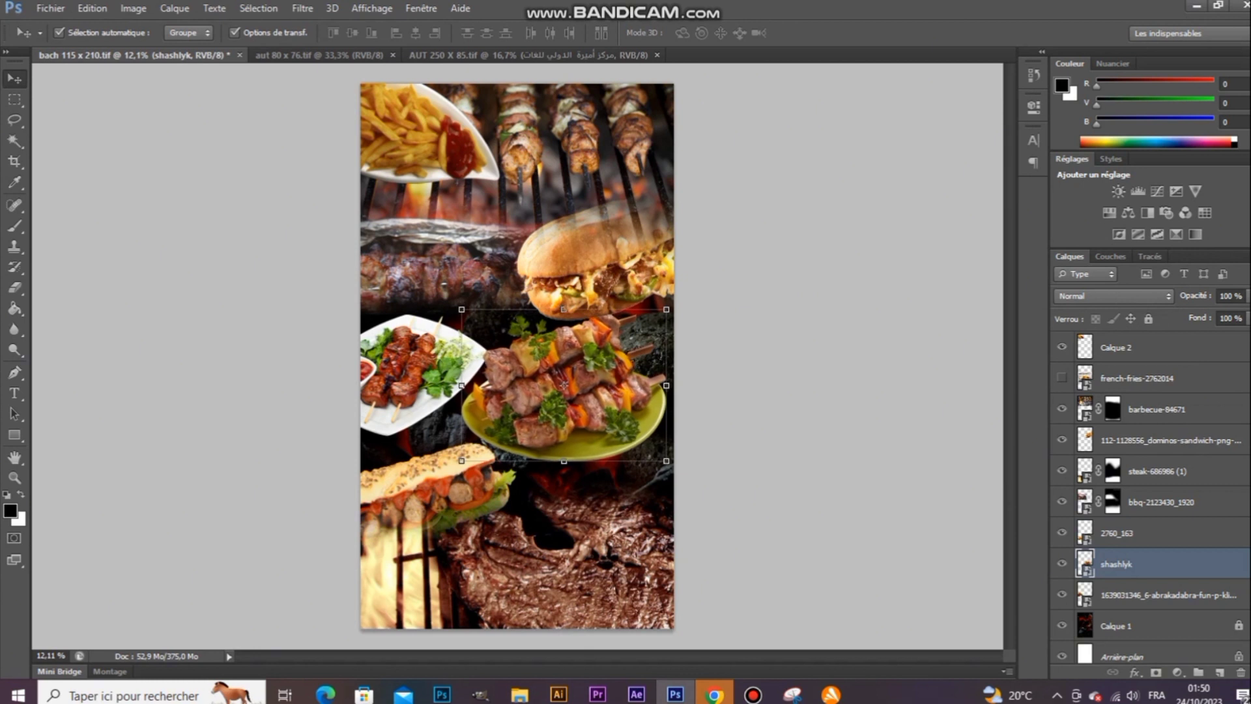
key("shift+Up")
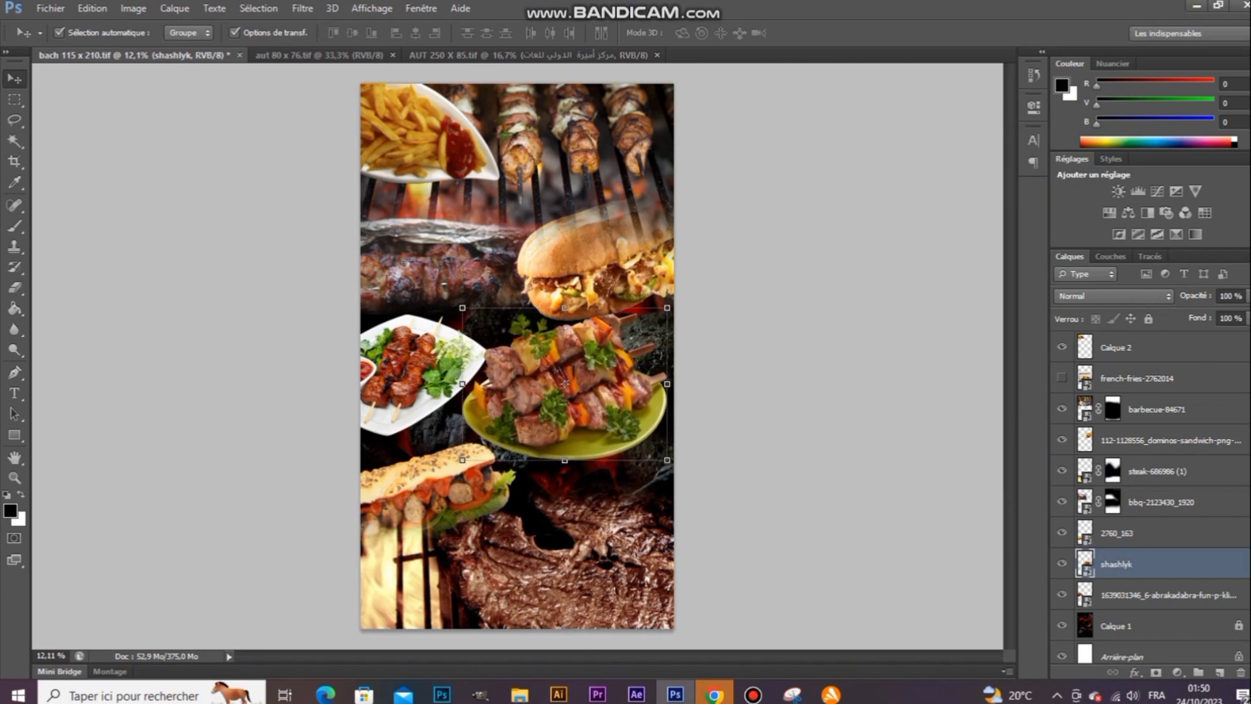
left_click(443, 274)
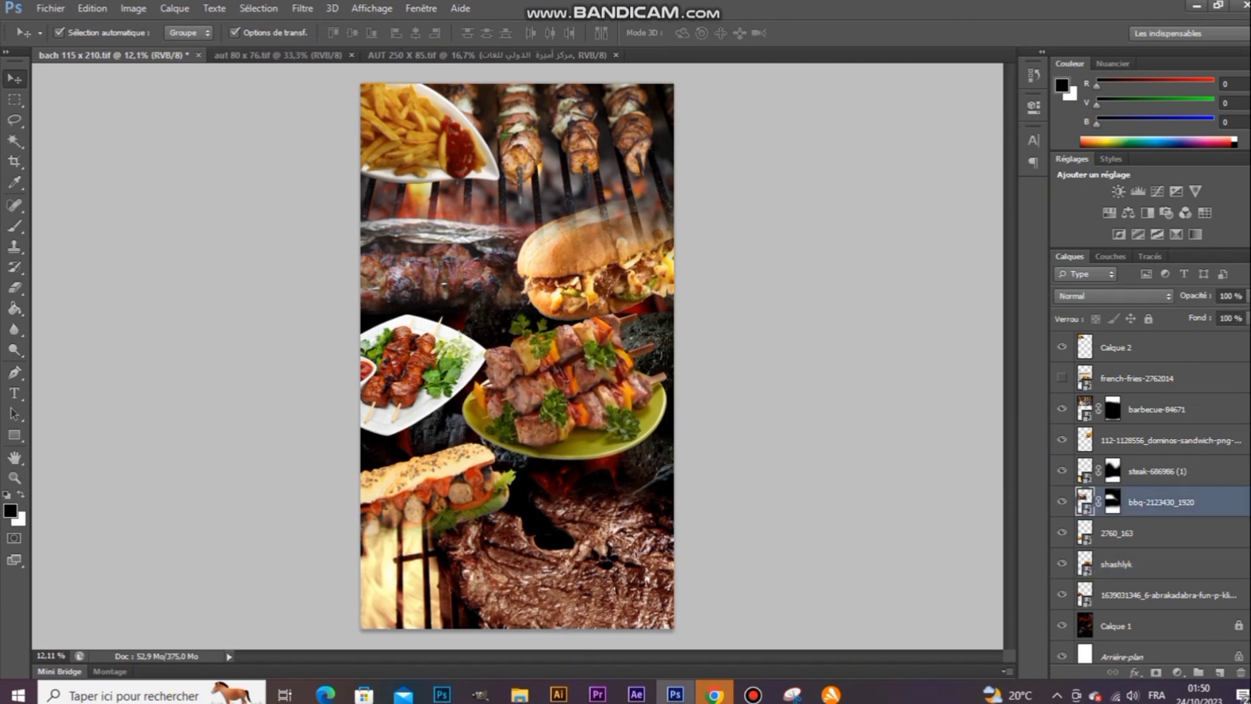
key("Escape")
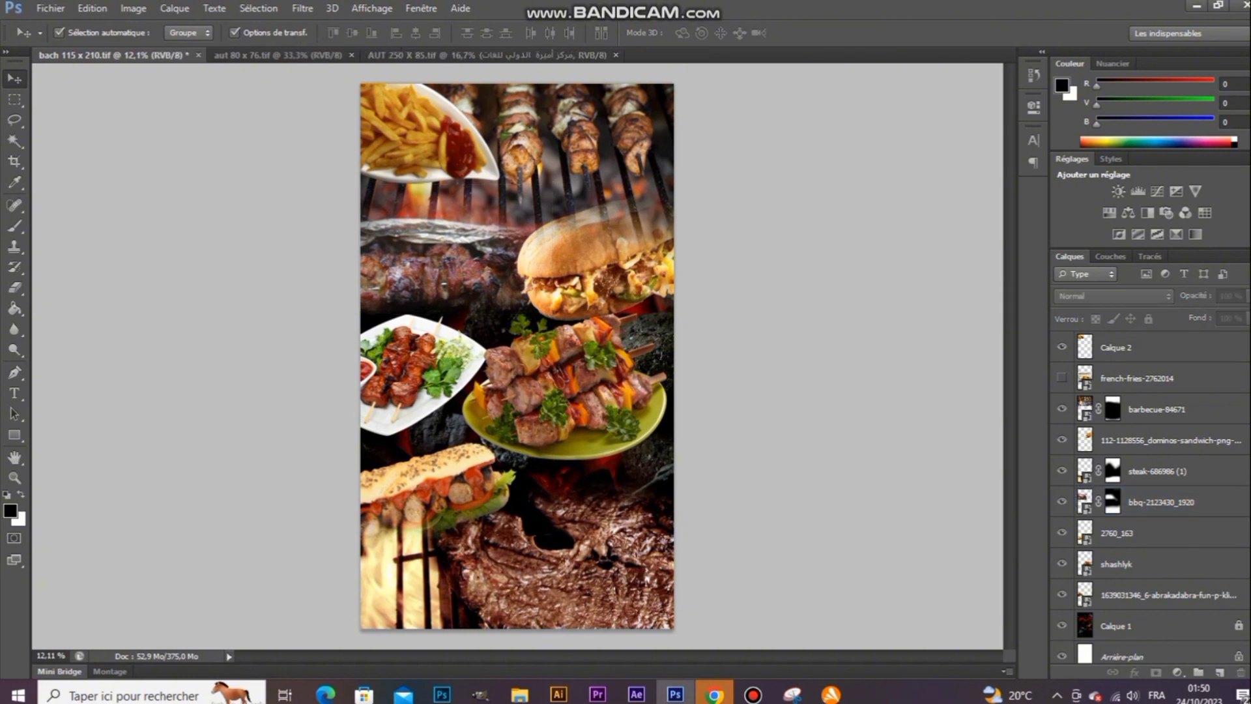
key("ctrl+s")
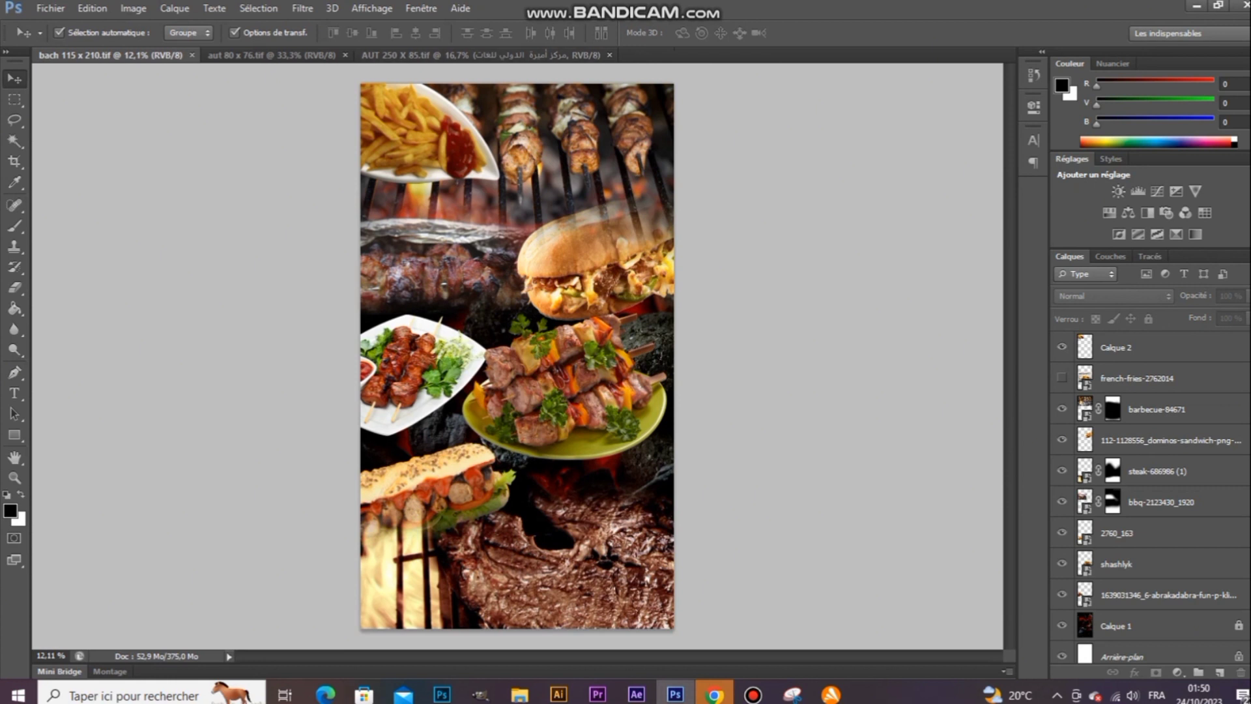
Step: Close the AUT 250 X 85 document and create a new blank document 90 cm wide and 57 cm high
left_click(609, 55)
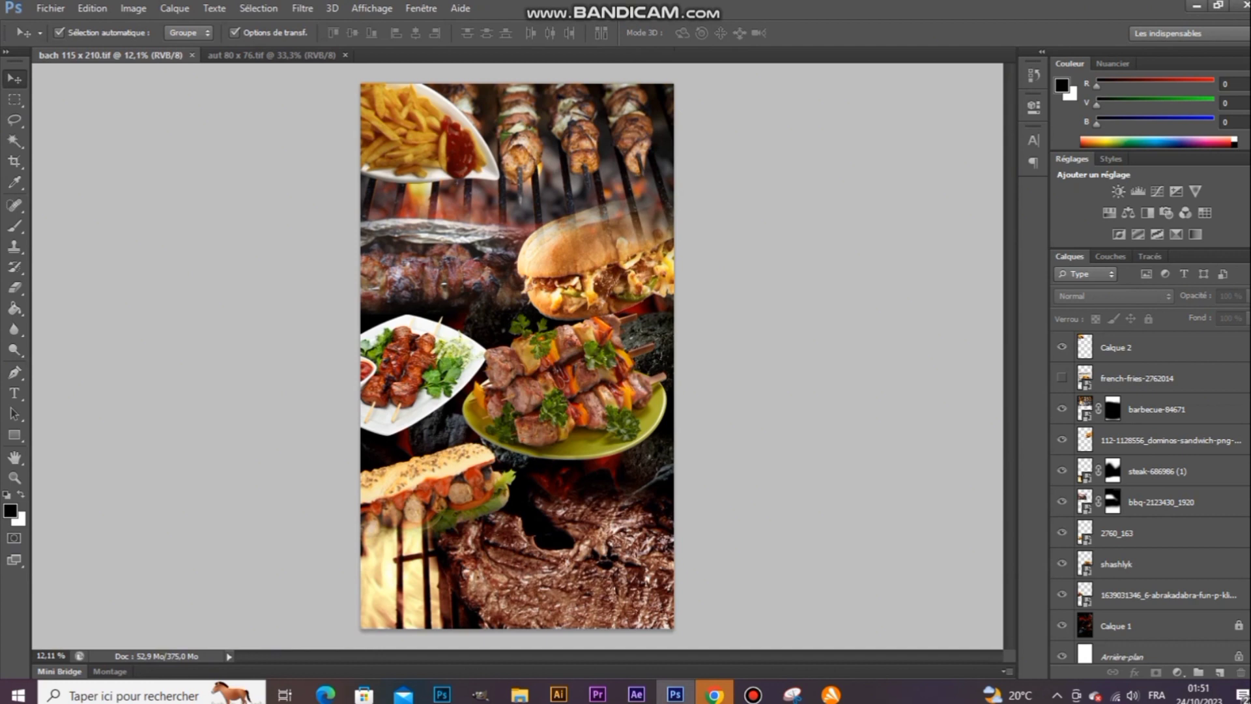
key("ctrl+n")
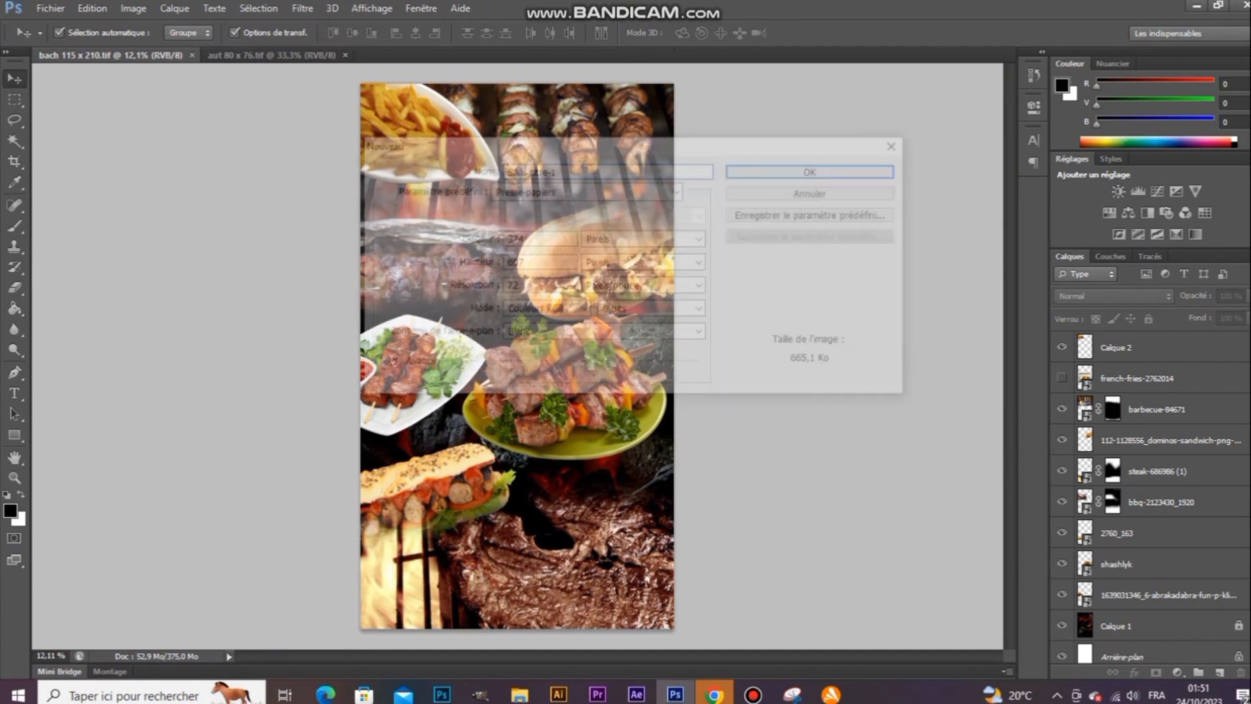
left_click(643, 238)
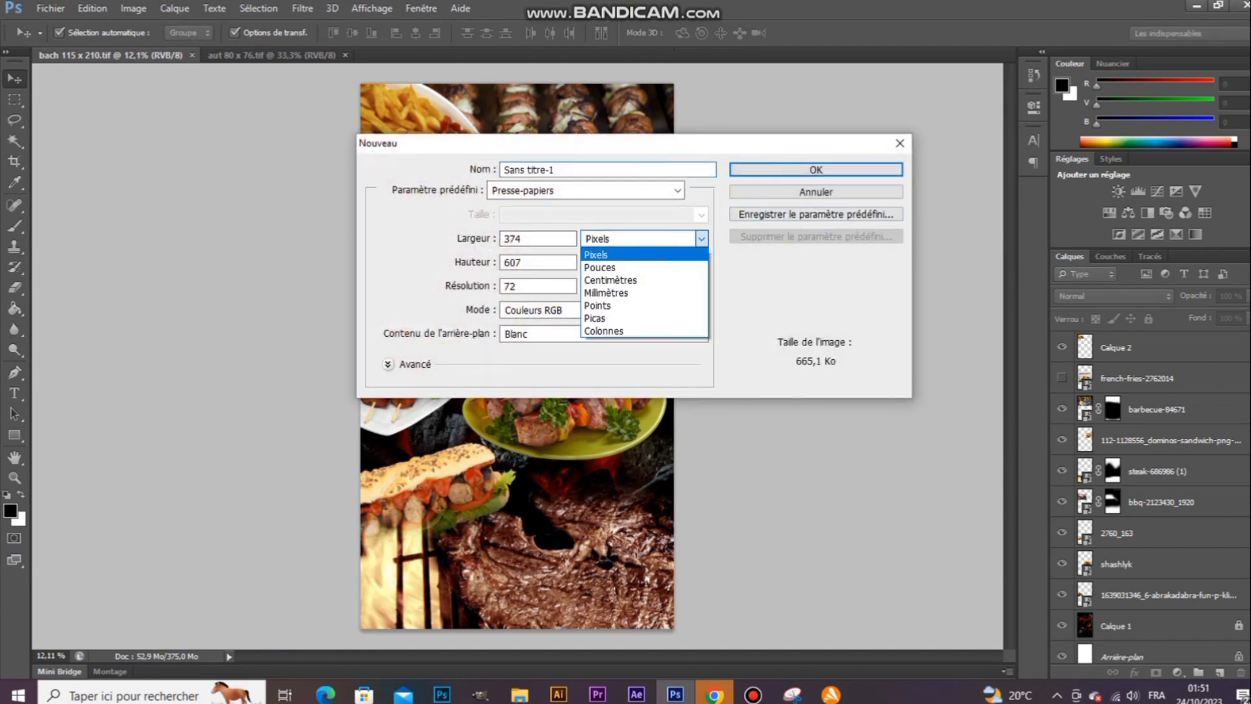
left_click(611, 280)
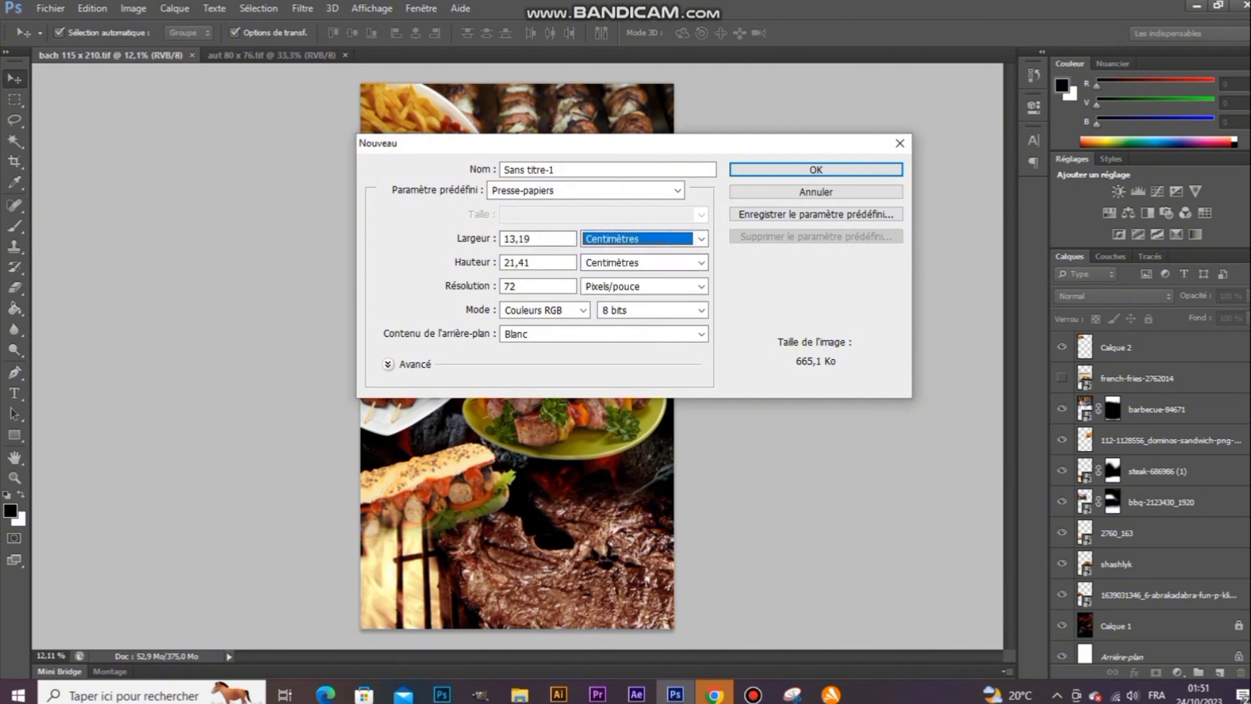
left_click_drag(532, 239, 515, 238)
key("BackSpace")
key("BackSpace")
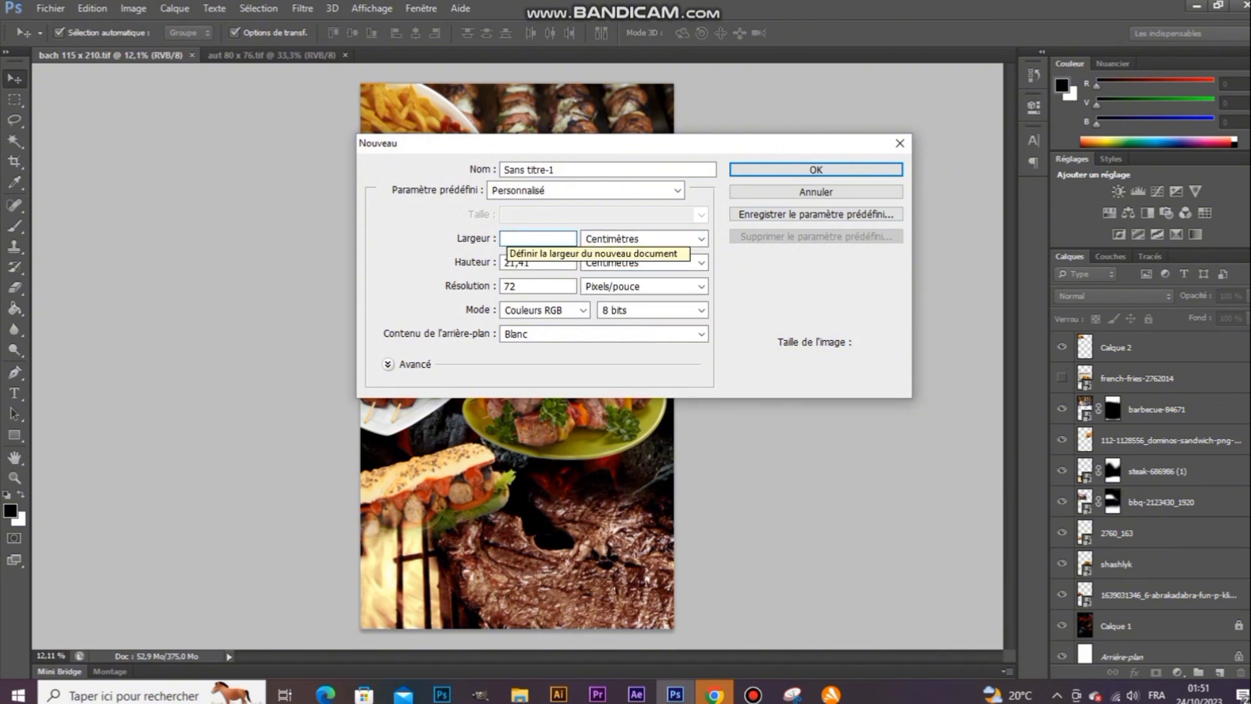
type("90")
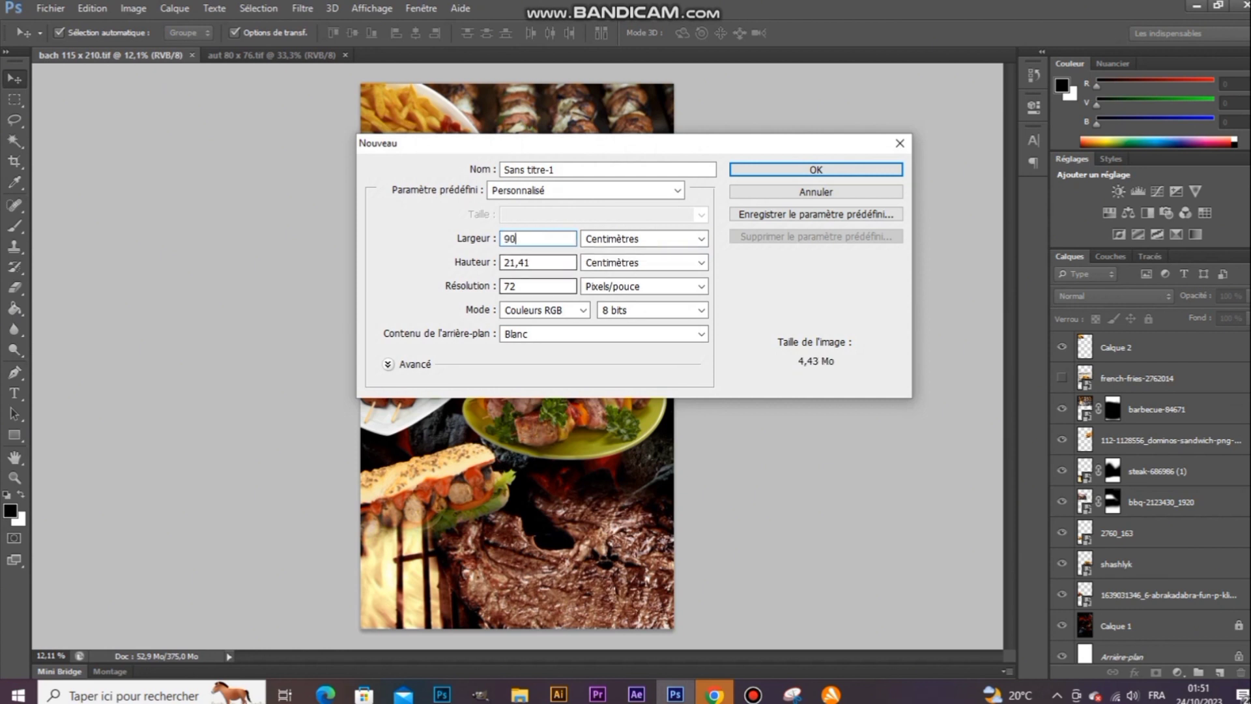
left_click(534, 262)
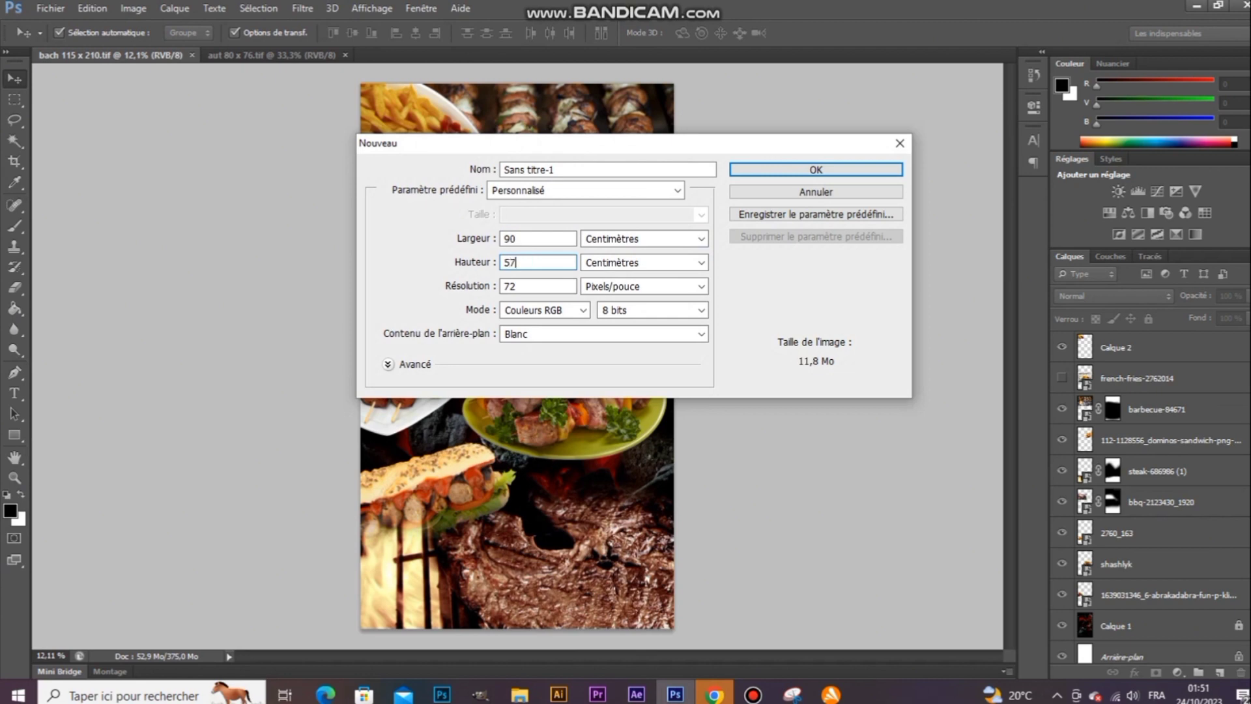
type("57")
left_click(867, 169)
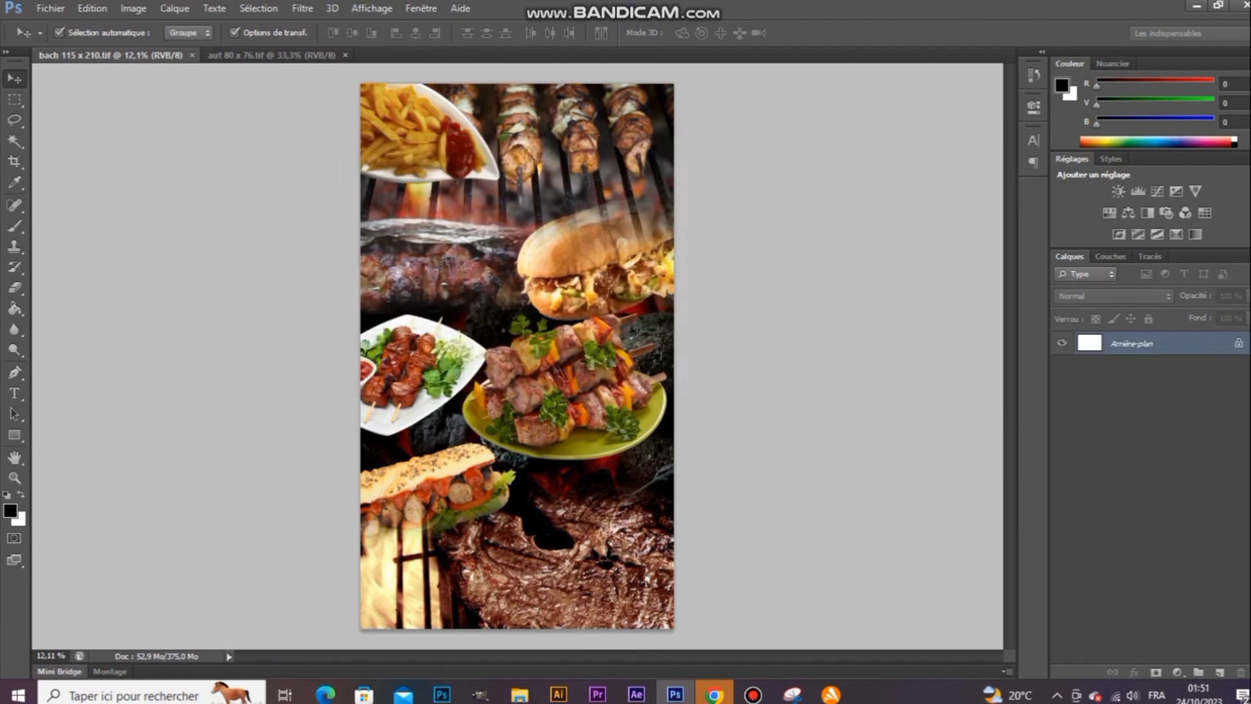
Step: Copy the glowing coal layer Calque 1 from aut 80 x 76.tif into the new blank document
left_click(272, 55)
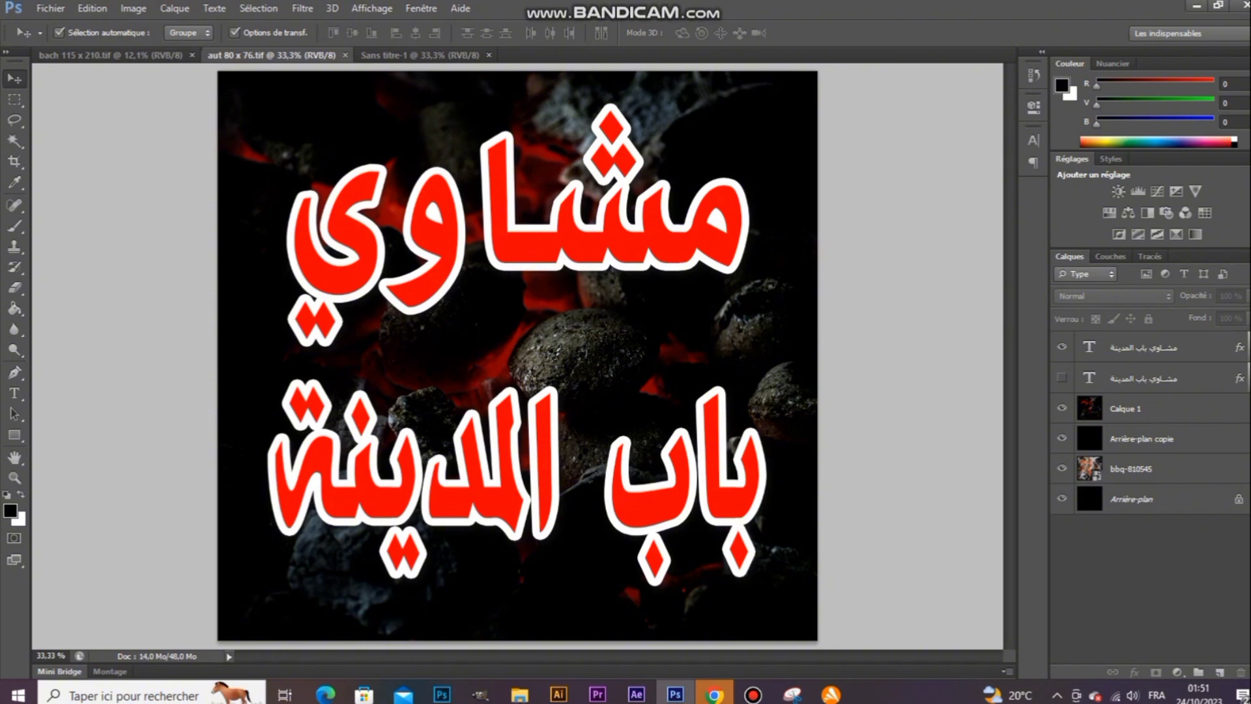
left_click(111, 54)
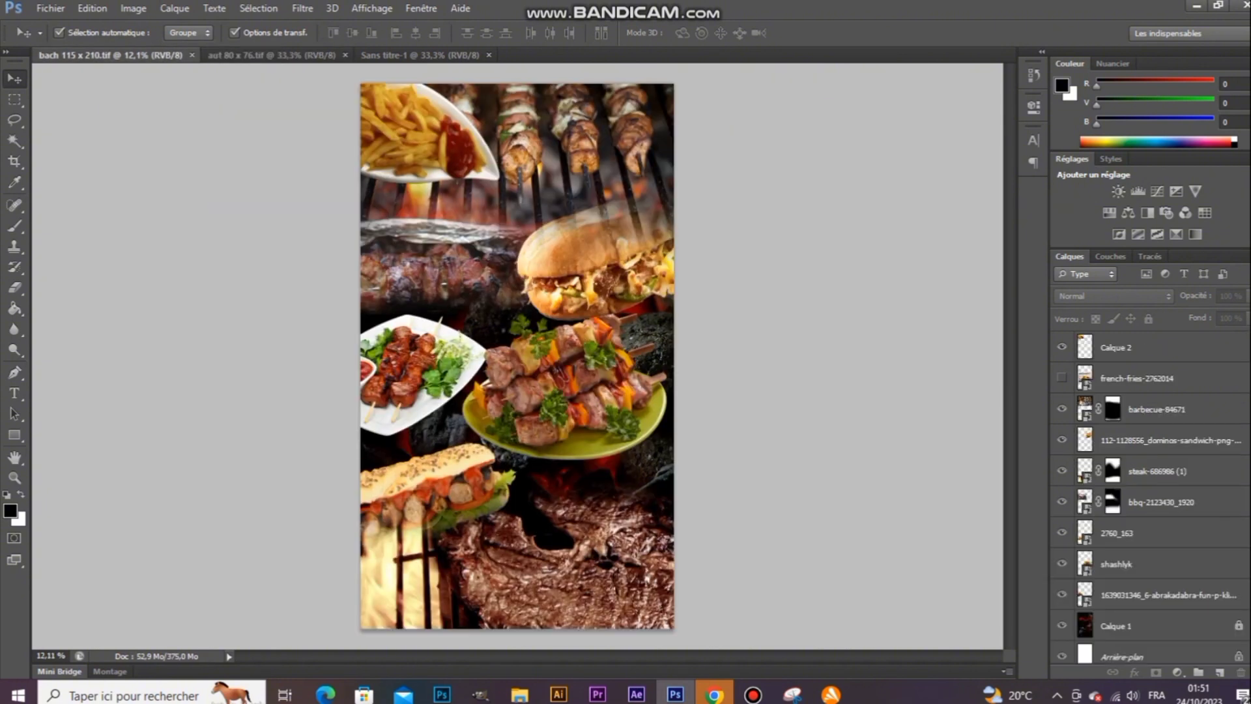
left_click(420, 55)
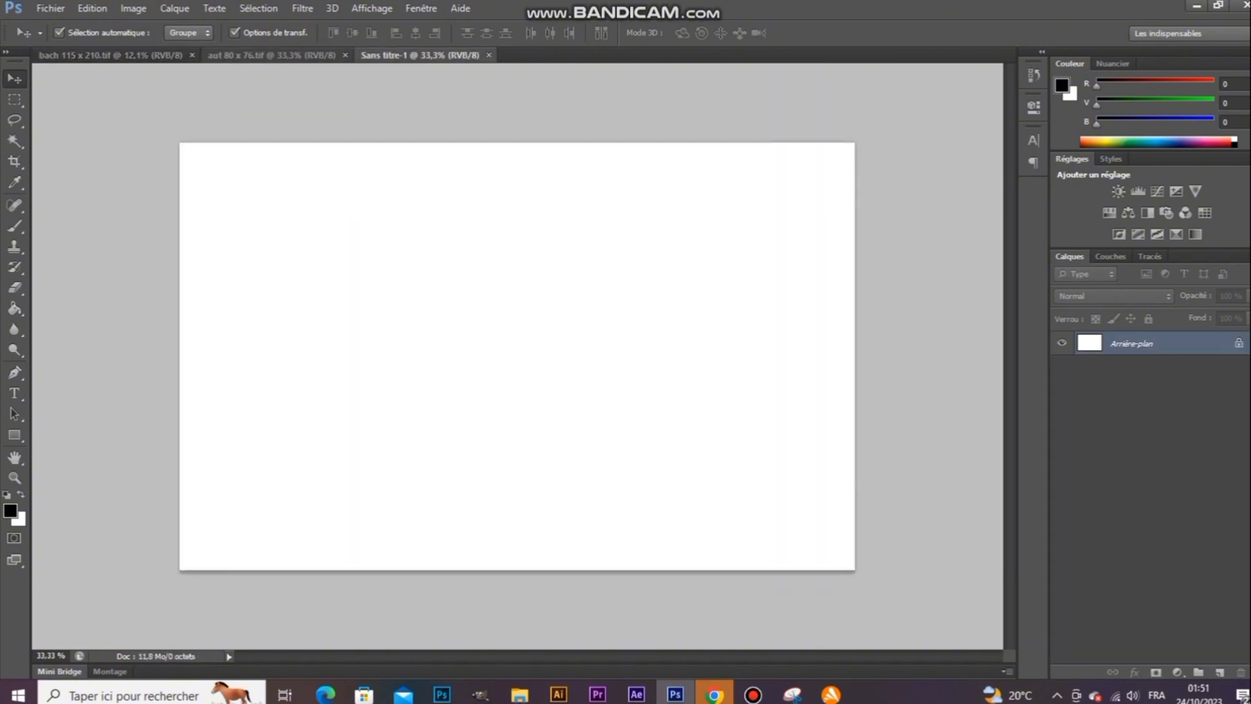
left_click(271, 54)
left_click(1124, 407)
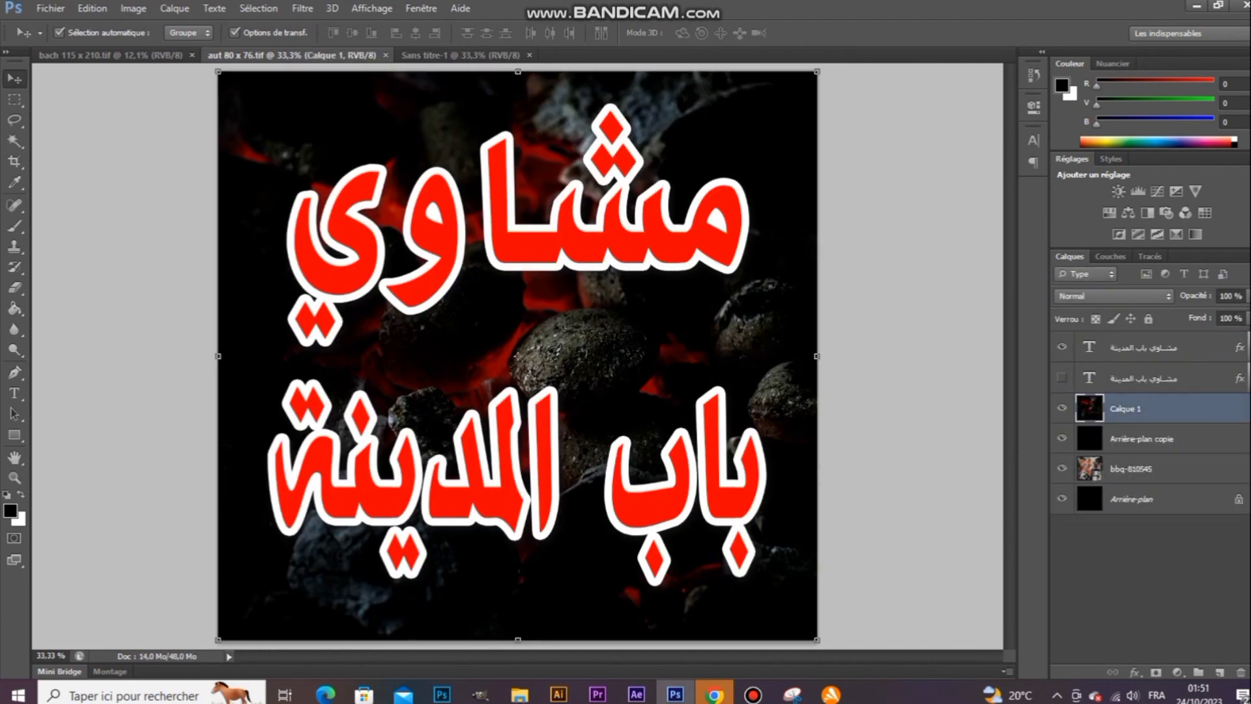
key("shift+Up")
key("shift+Up")
left_click_drag(460, 54, 722, 264)
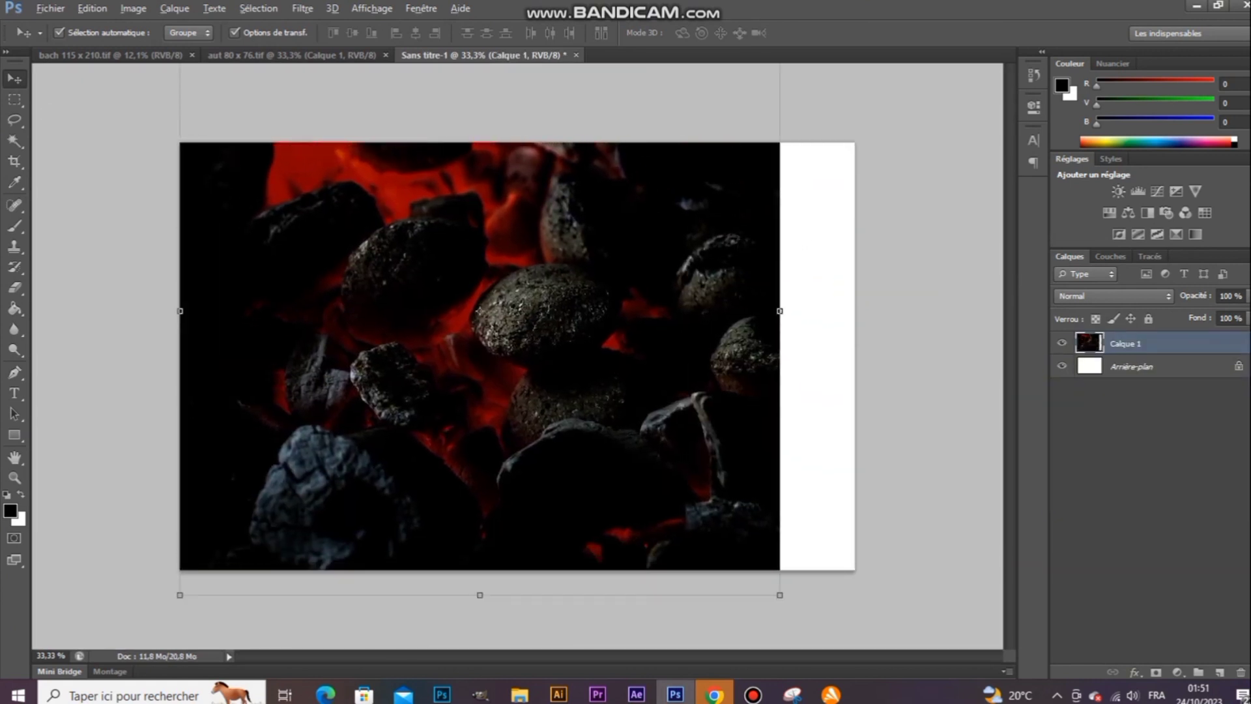
Step: Scale the coal layer to about 115.65% so it covers the whole canvas, and lock the layer
left_click_drag(779, 594, 826, 639)
left_click_drag(681, 514, 711, 525)
key("Return")
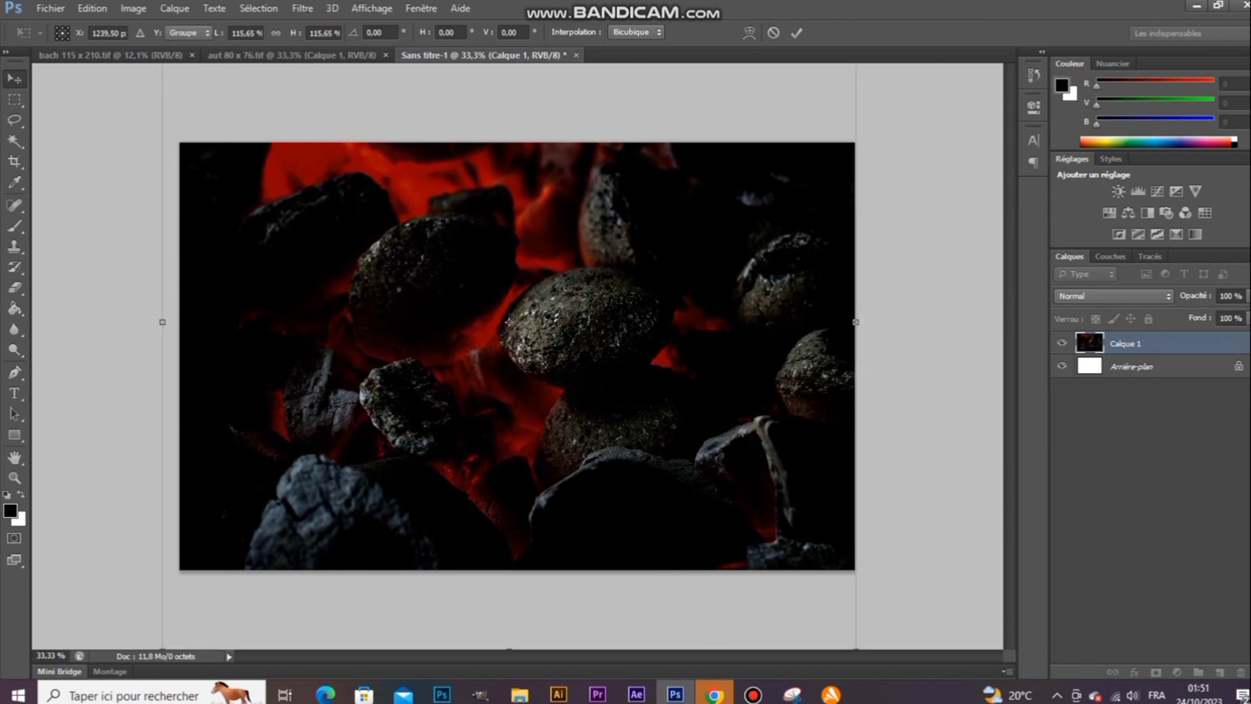
left_click(1148, 319)
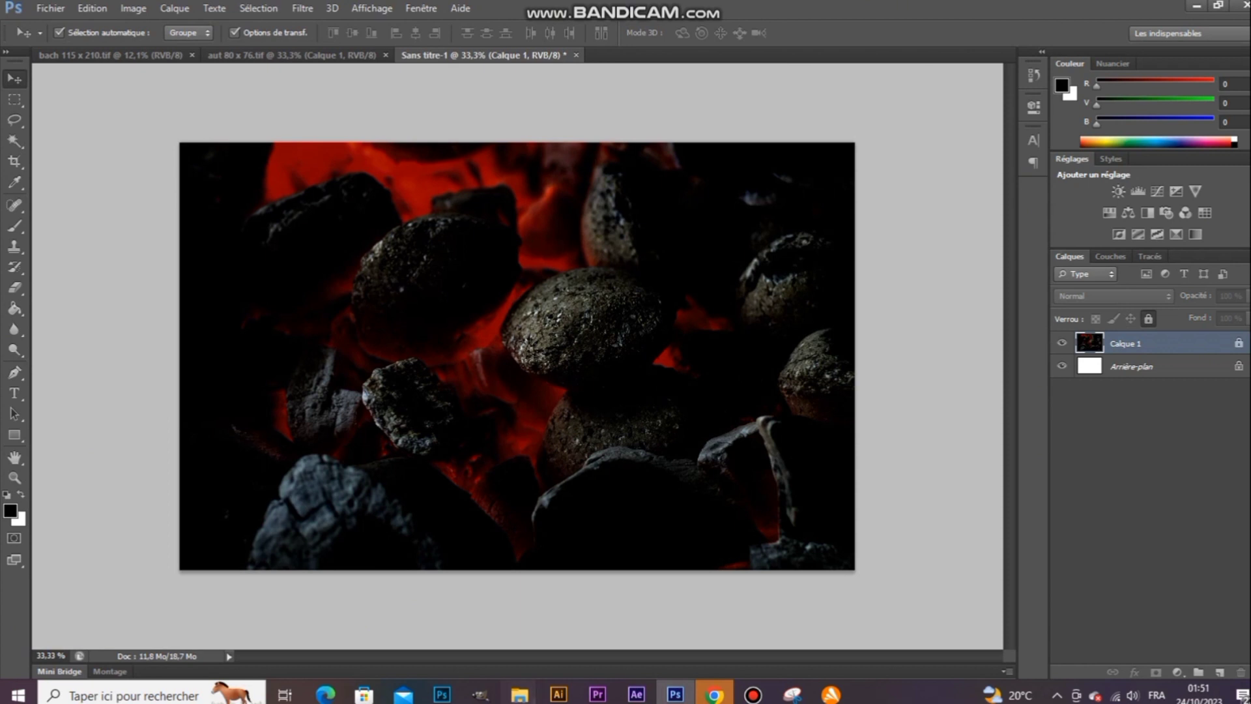
Step: Find the grilled ribs and sausages image mùlùù in the Downloads folder and place it over the coal background
left_click(520, 694)
left_click(692, 622)
scroll(691, 365, "up", 2)
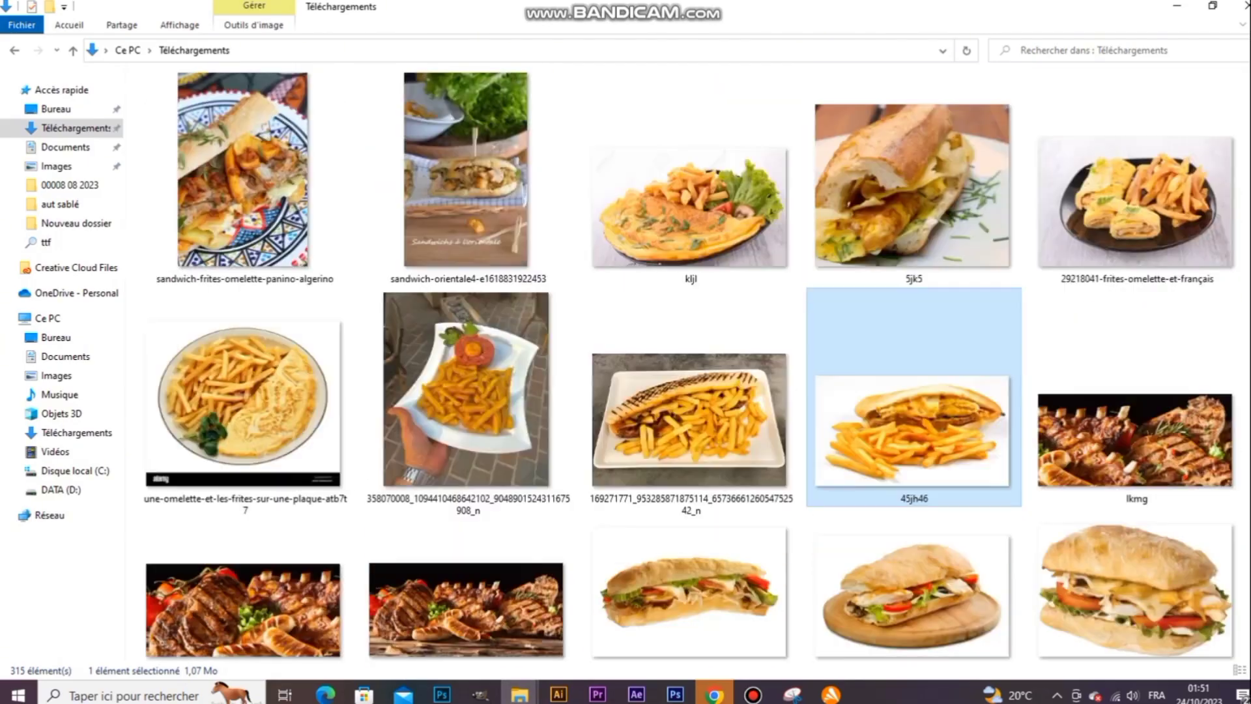
scroll(468, 261, "down", 6)
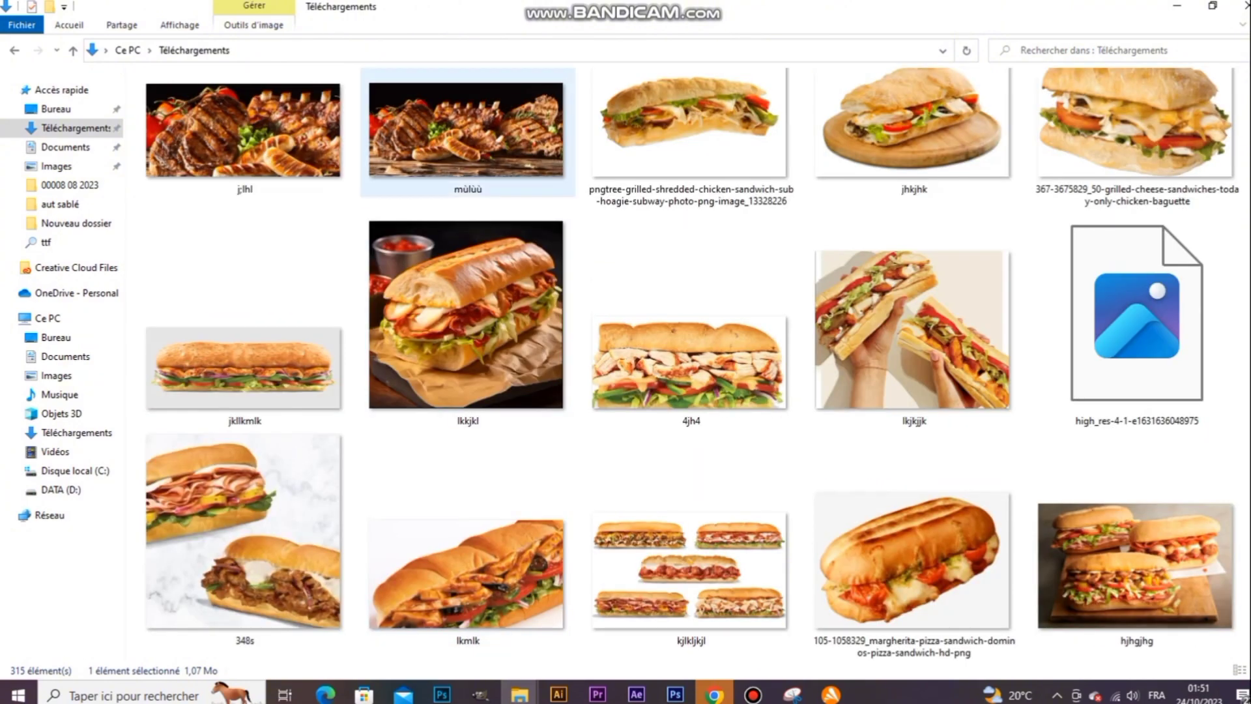
left_click_drag(467, 130, 678, 619)
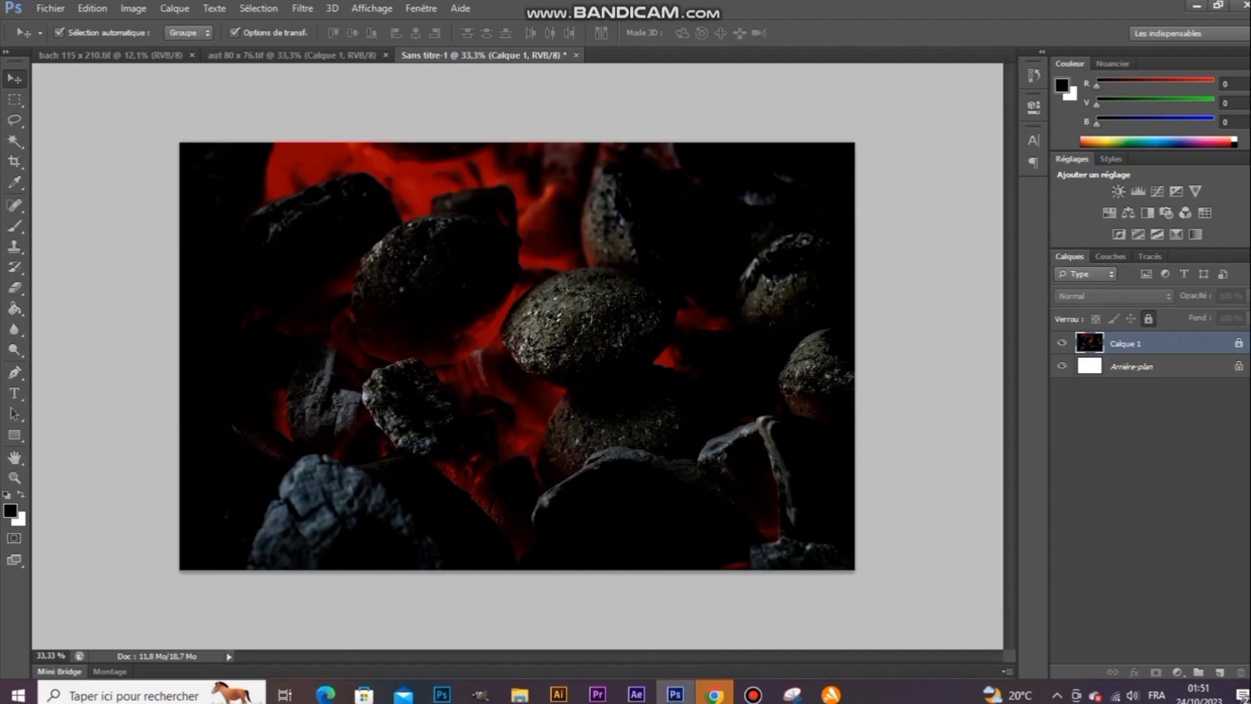
left_click_drag(675, 695, 518, 356)
Step: Enlarge the grilled-meat image to about 229.6% to span the canvas width, lower it past the bottom edge and add a layer mask
left_click_drag(664, 426, 855, 519)
left_click_drag(769, 374, 768, 456)
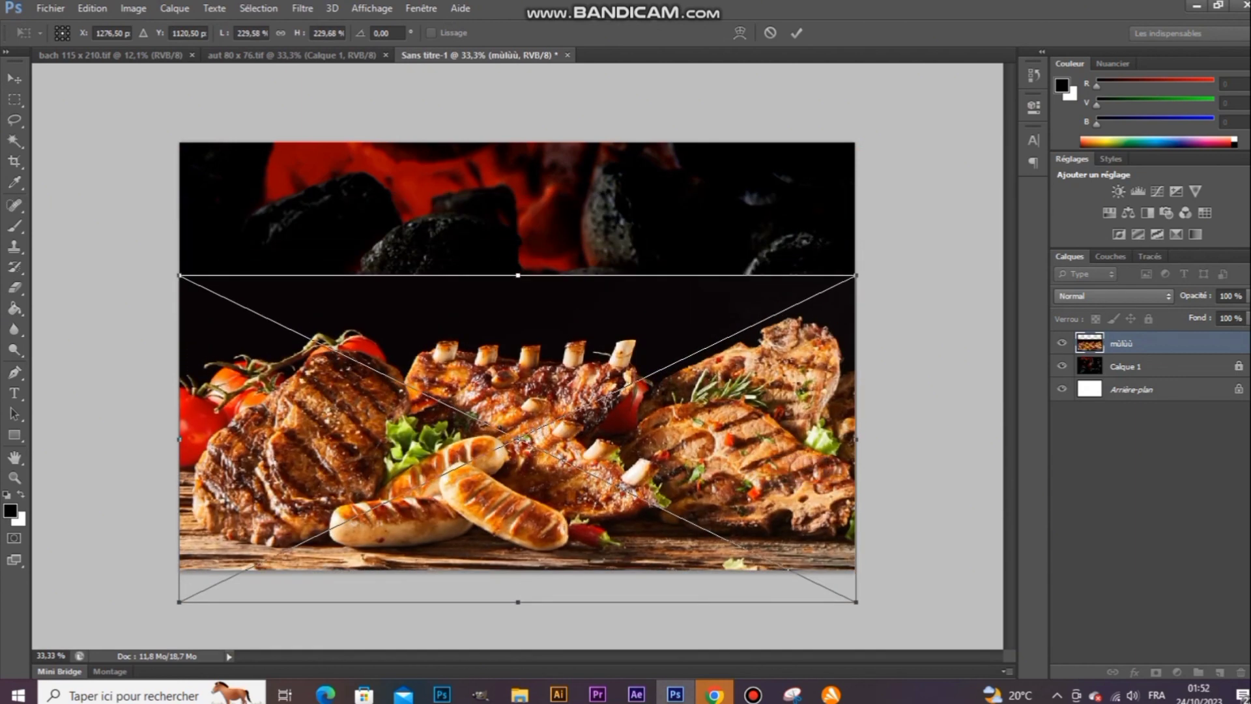
key("Return")
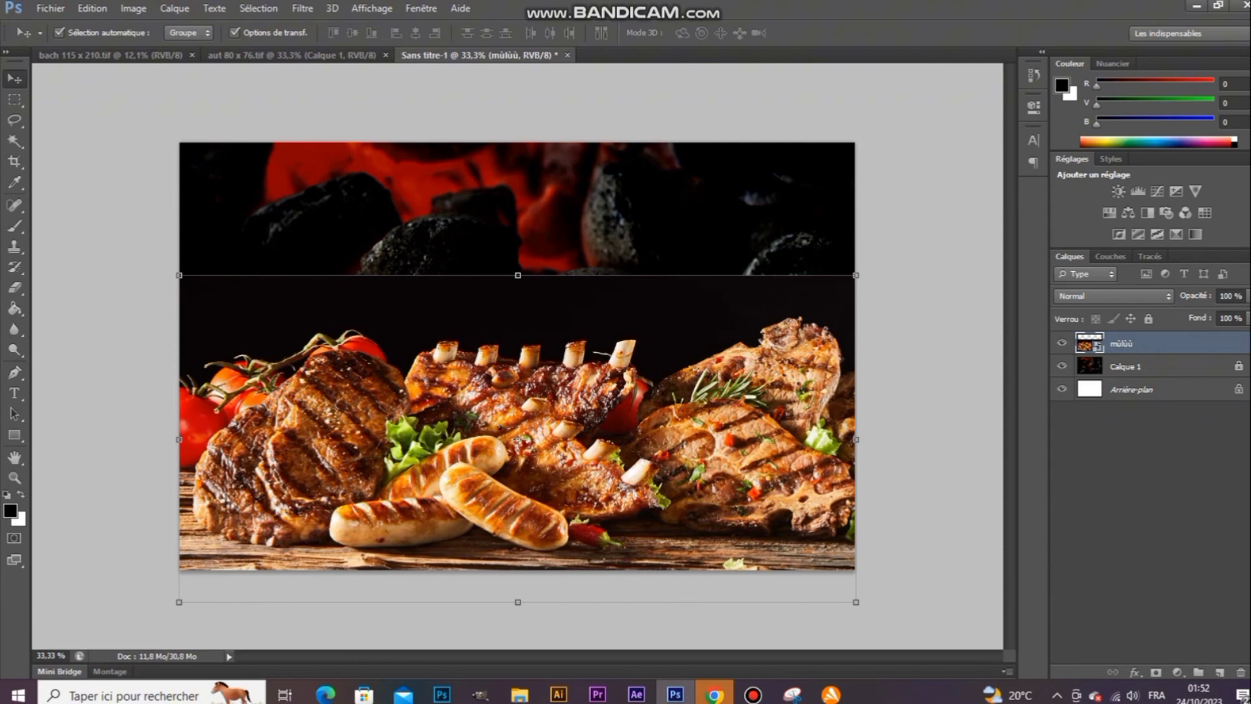
left_click(1156, 671)
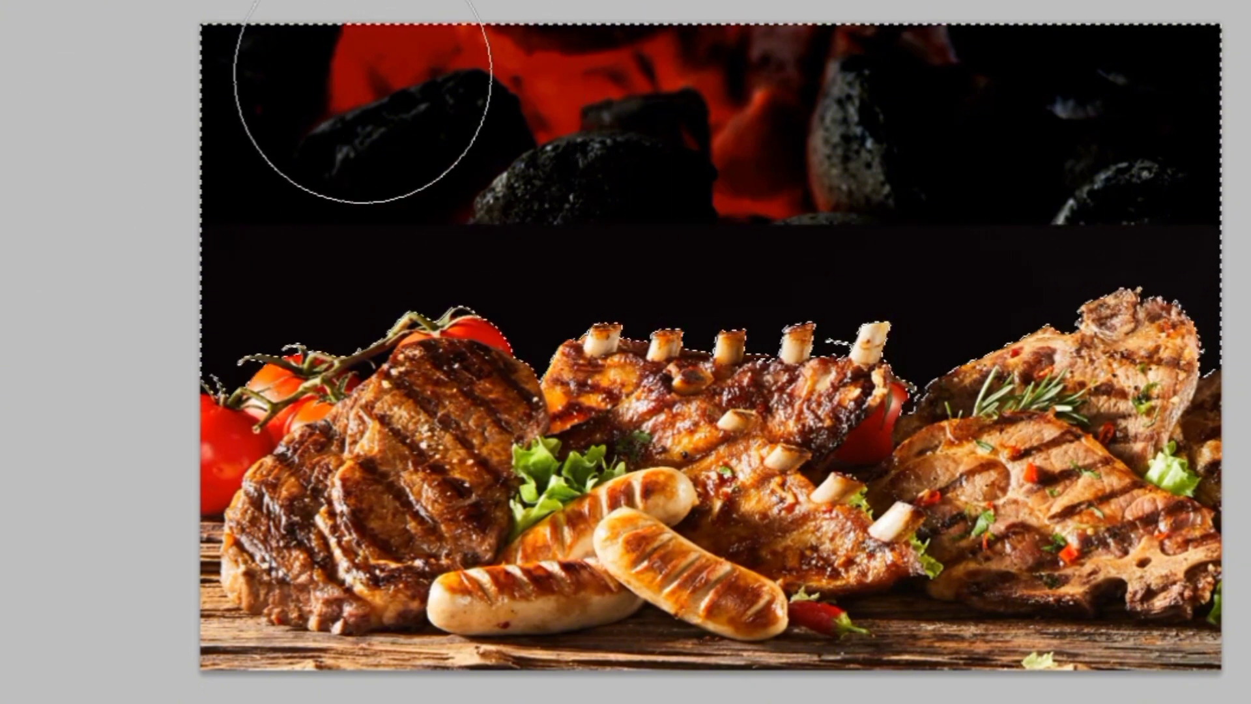
Step: Paint the selected dark backdrop black on the meat image's mask with a large soft brush of 0% hardness to reveal the coals
right_click(363, 108)
left_click_drag(579, 130, 588, 130)
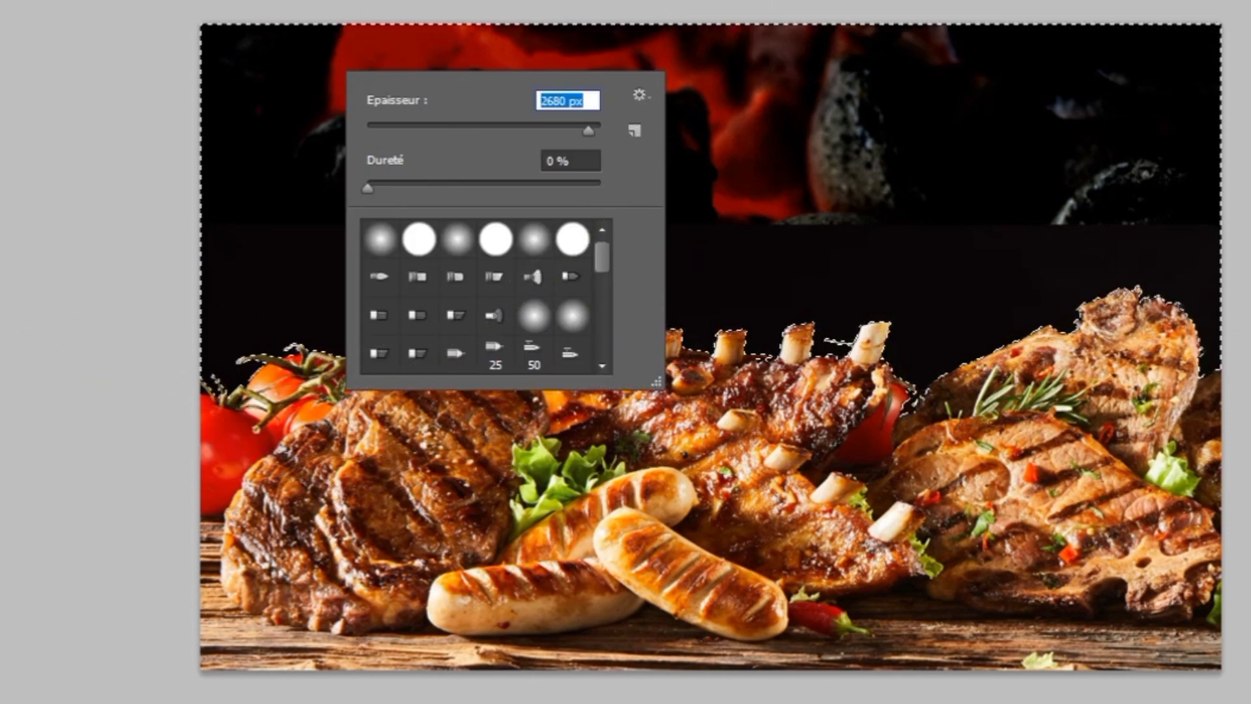
key("Return")
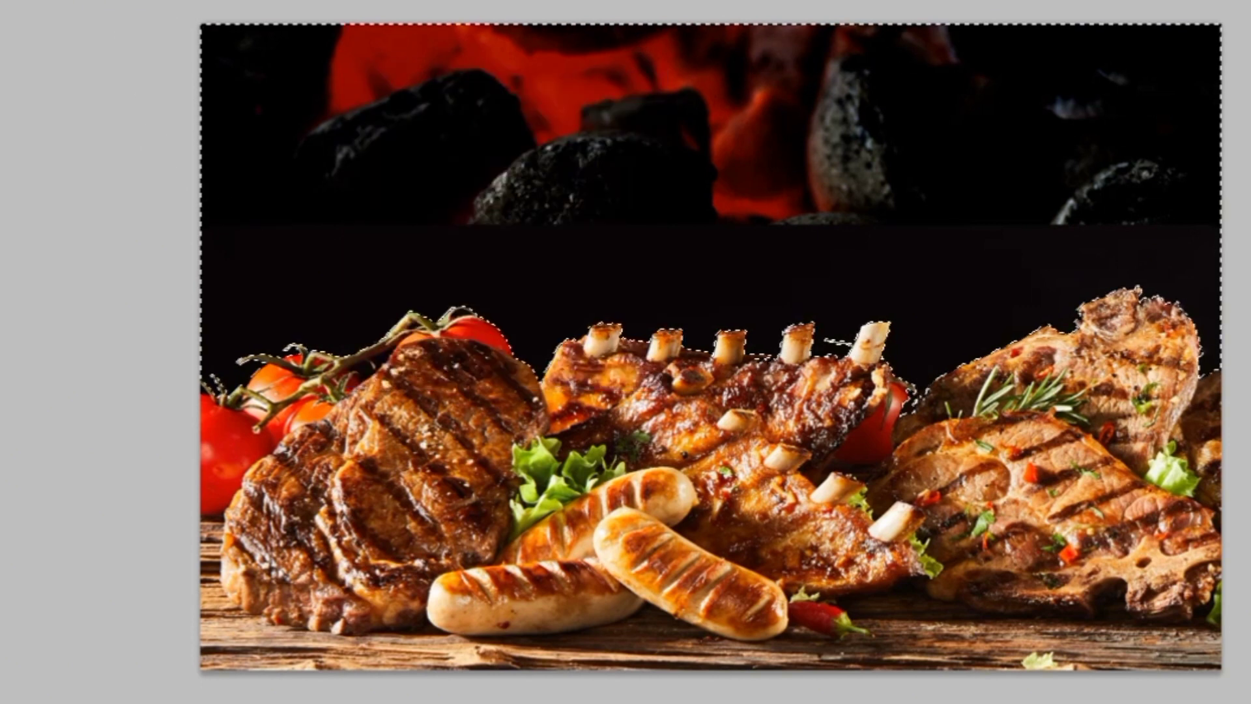
left_click_drag(511, 0, 655, 0)
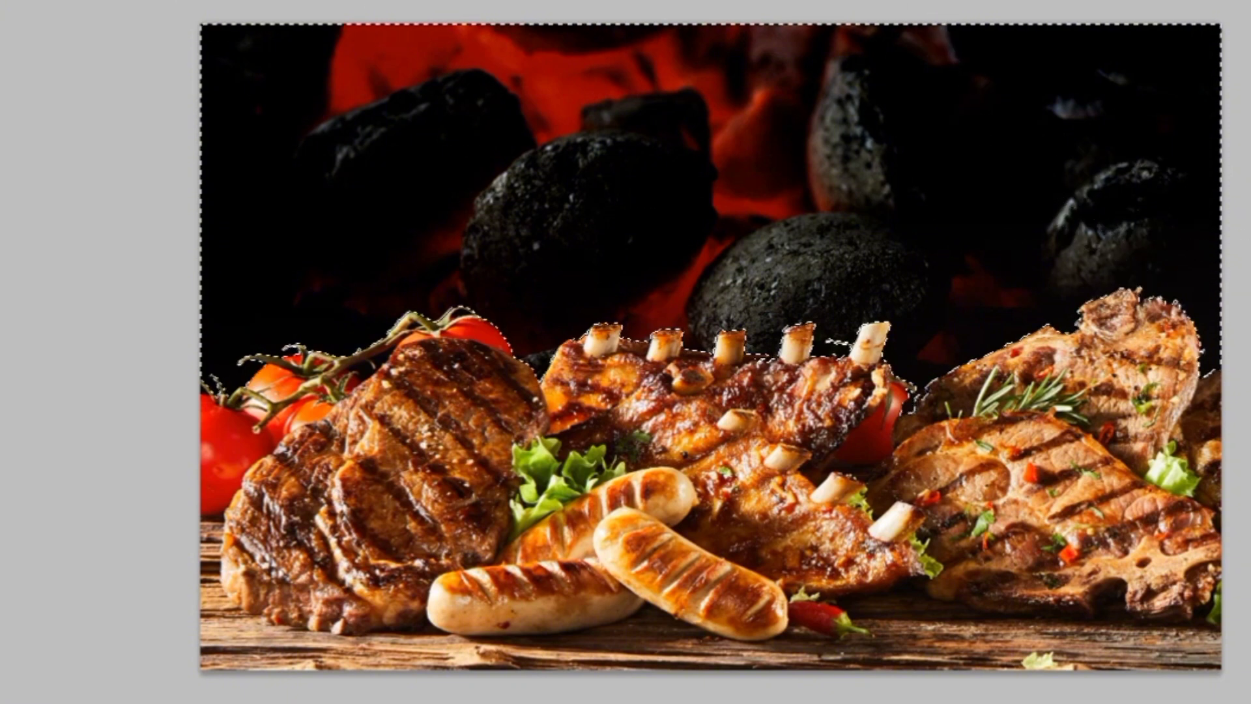
key("ctrl+t")
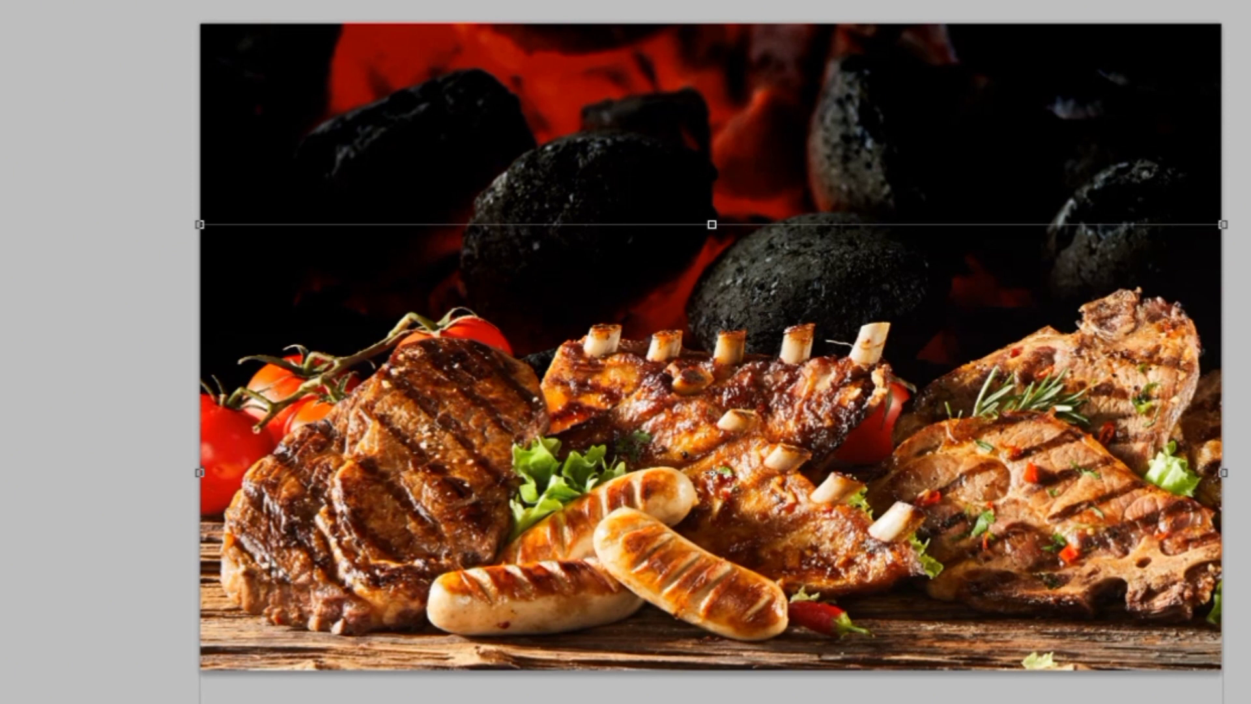
key("Return")
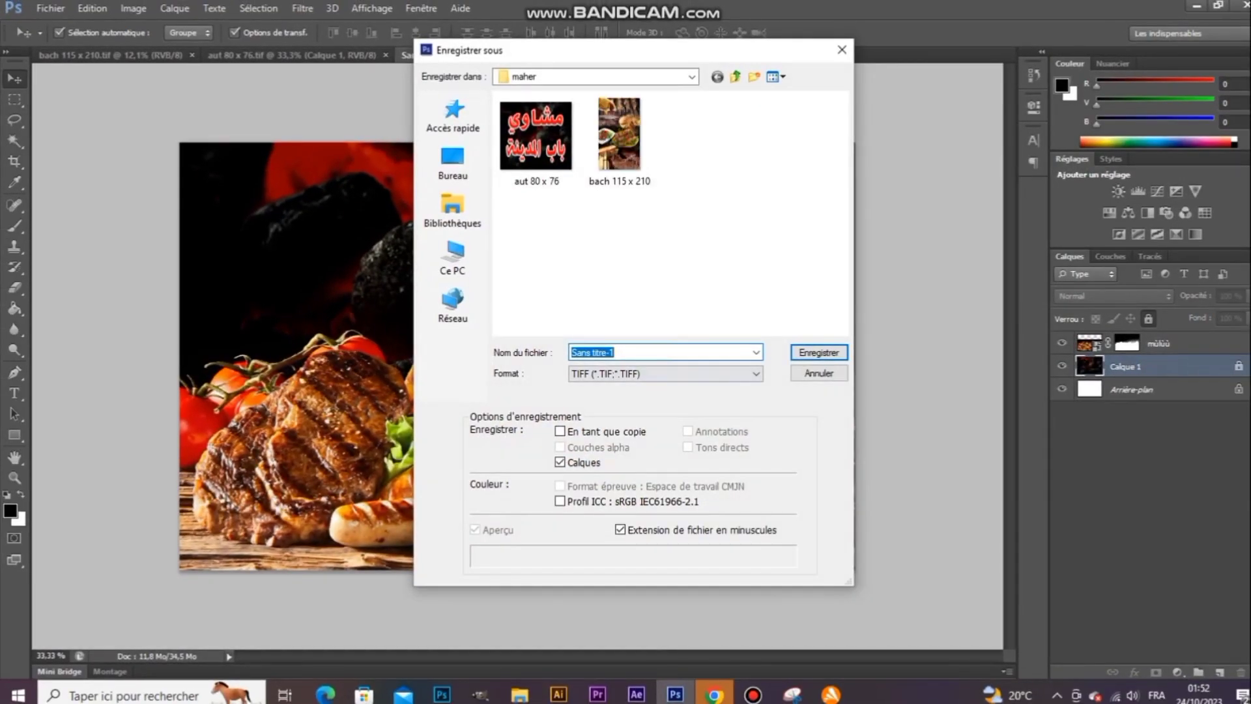
Step: Save the document as a layered TIFF named aut 90 x 57 in the maher folder
type("aut")
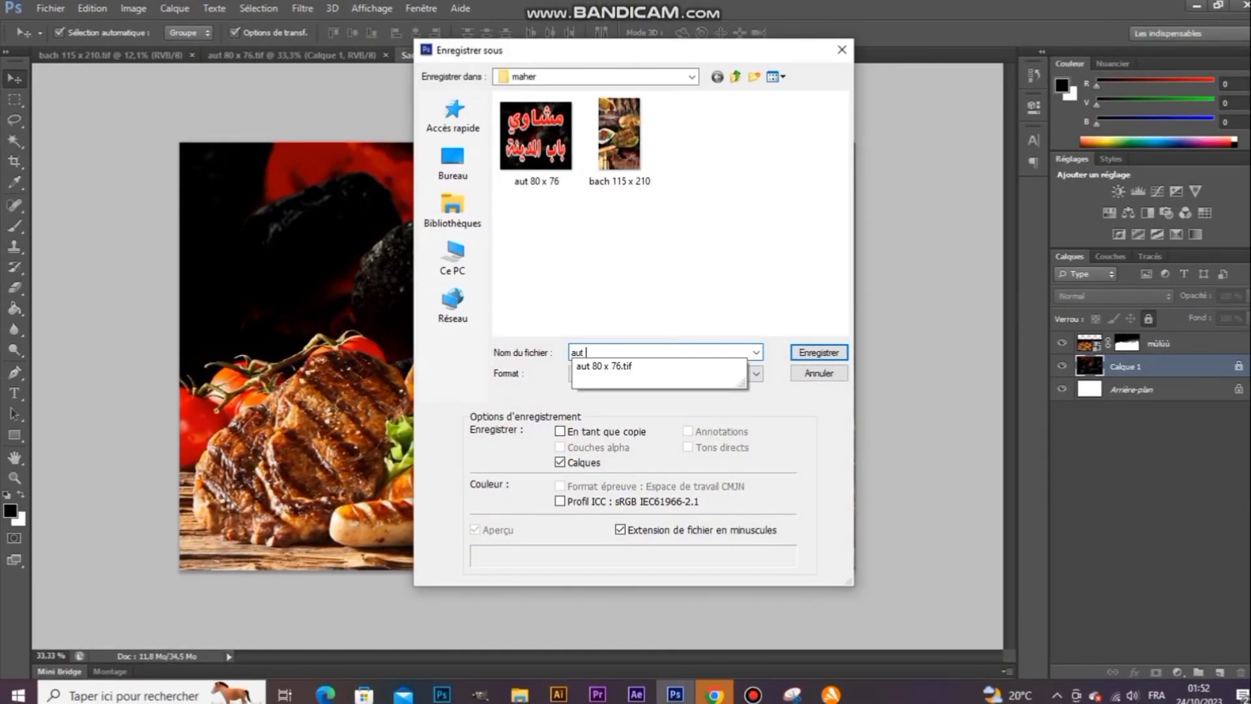
type(" 90 x 57")
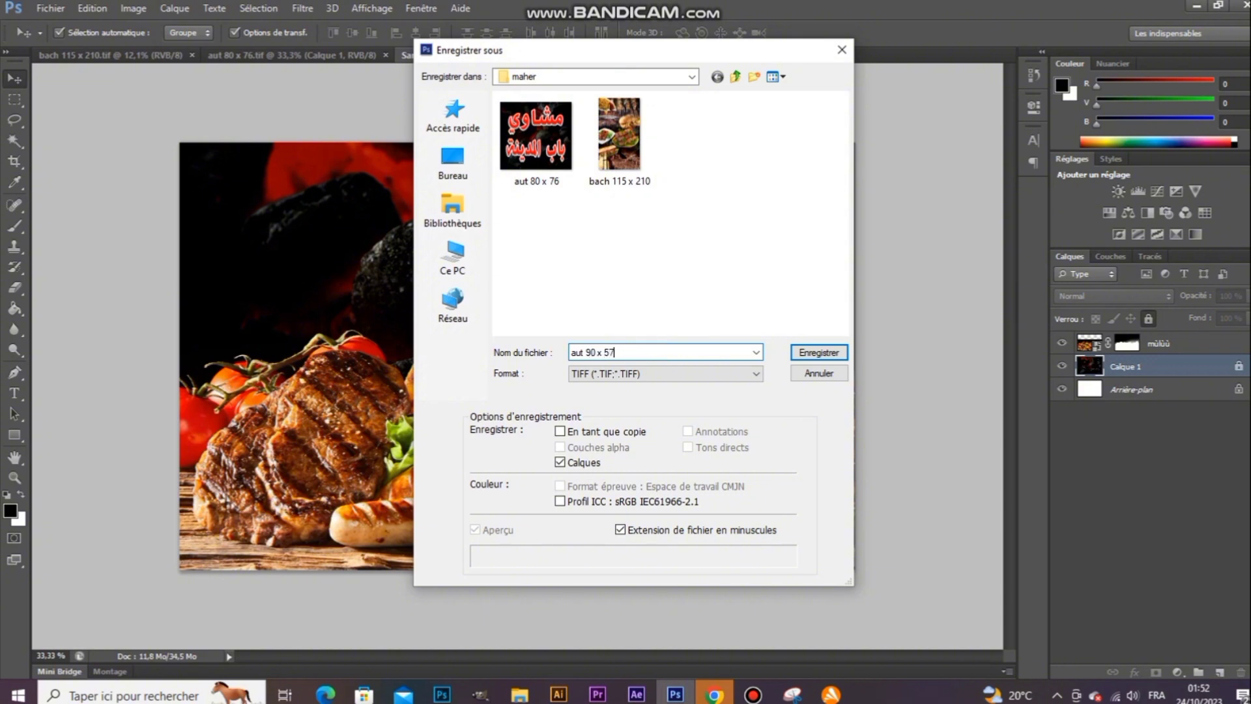
key("Return")
key("Return")
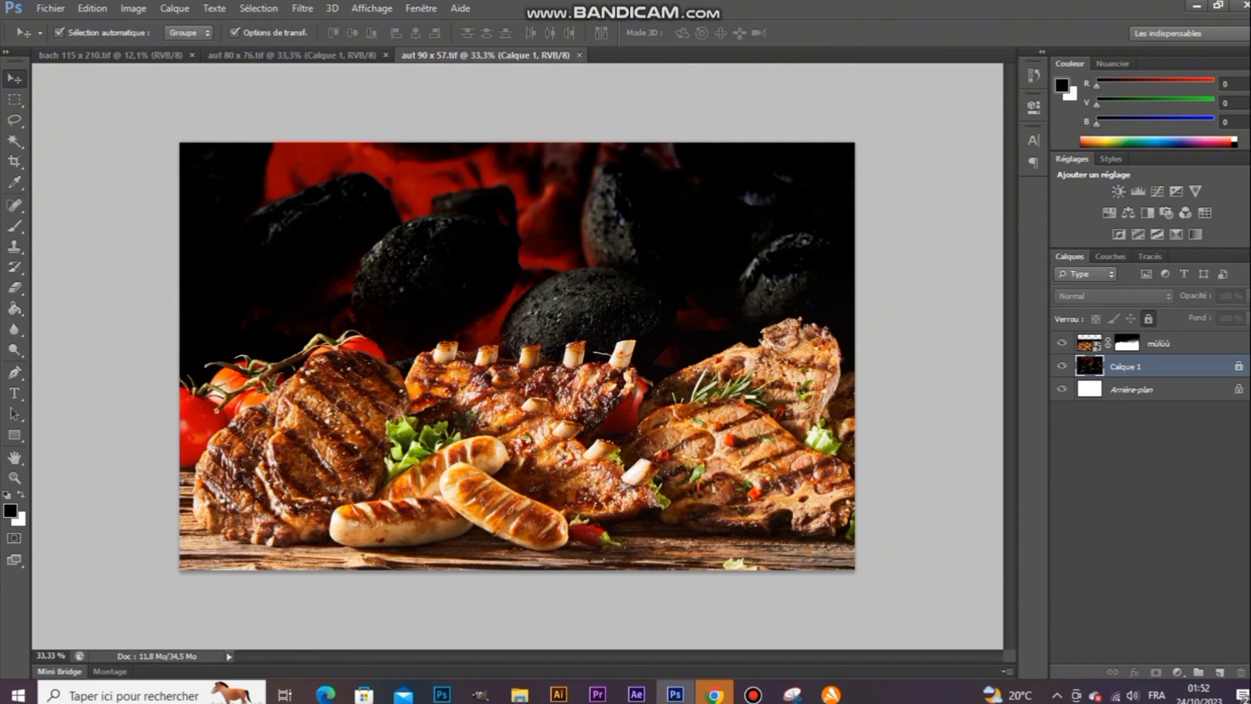
Step: Find the cut-out grilled cheese baguette sandwich image in the Downloads folder and place it above the coal layer
mouse_move(519, 695)
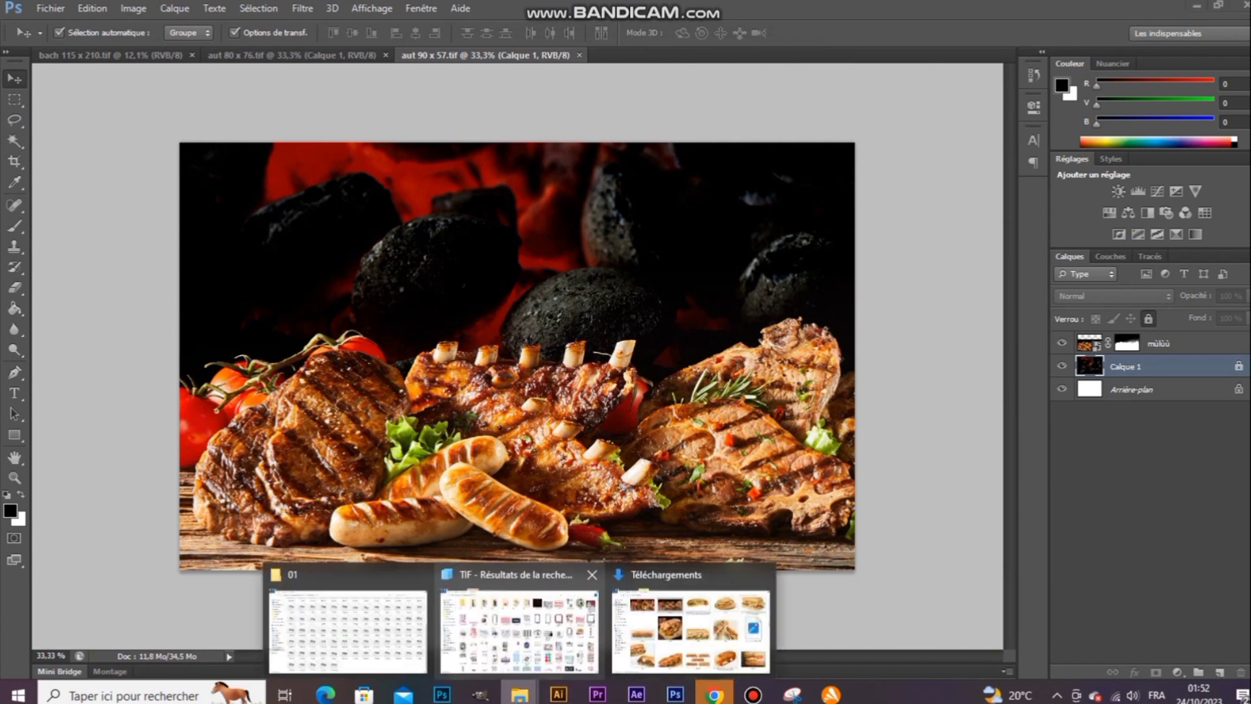
left_click(691, 619)
scroll(932, 274, "up", 6)
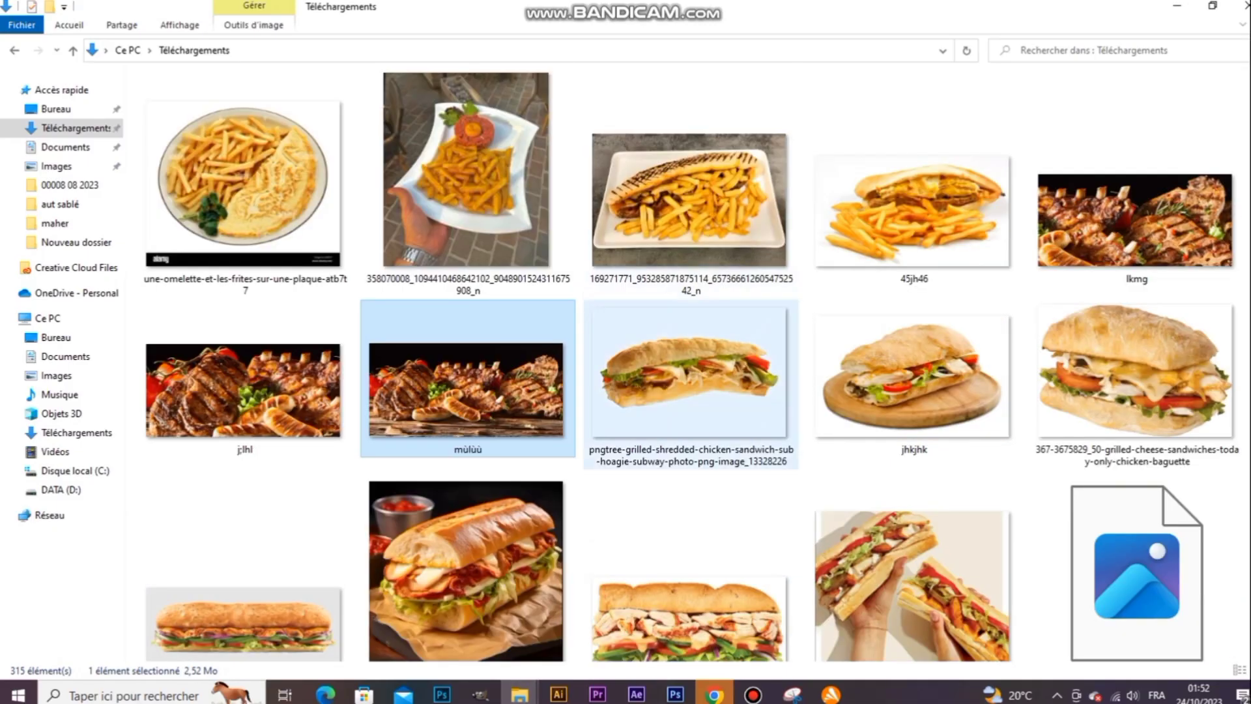
scroll(912, 228, "down", 10)
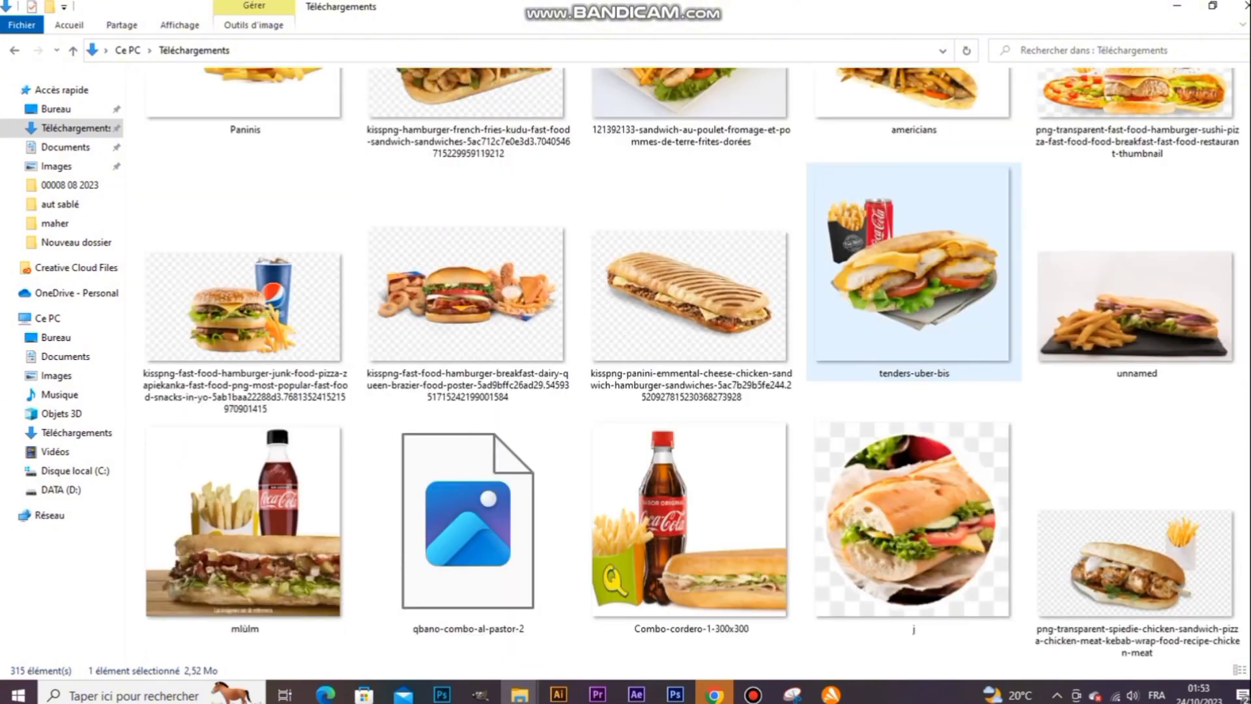
scroll(911, 185, "down", 3)
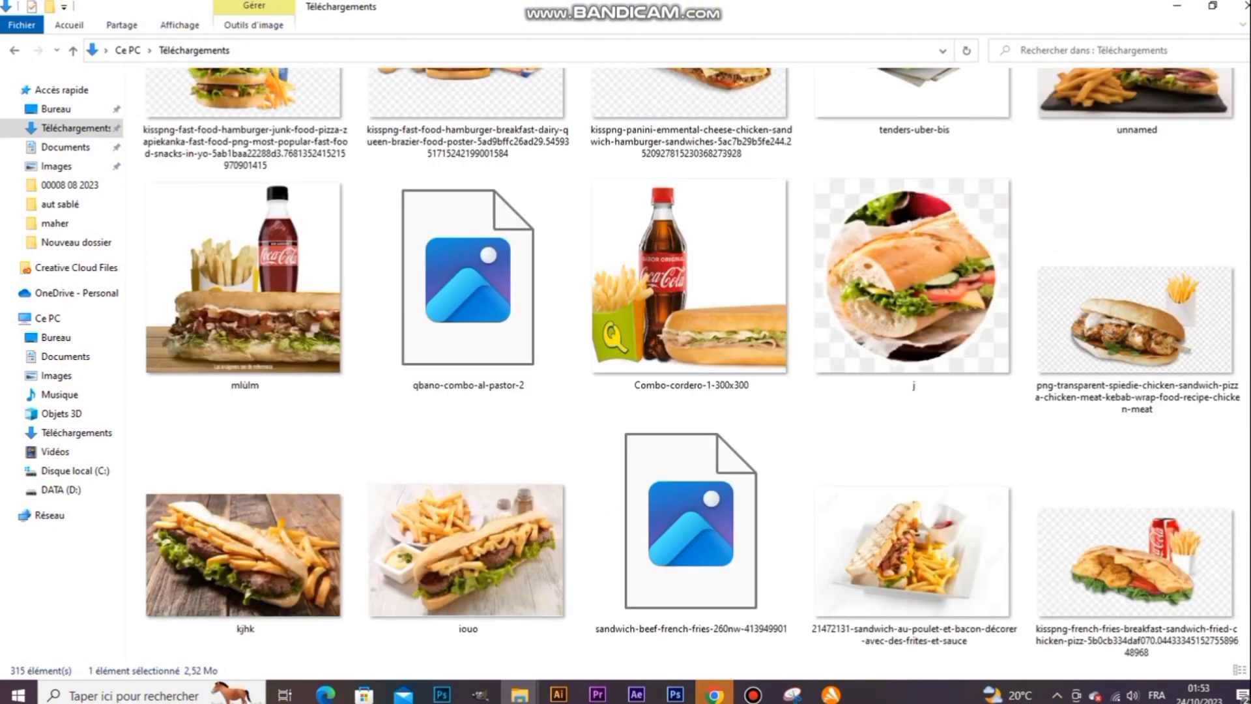
scroll(910, 186, "up", 5)
left_click(911, 210)
scroll(468, 312, "down", 10)
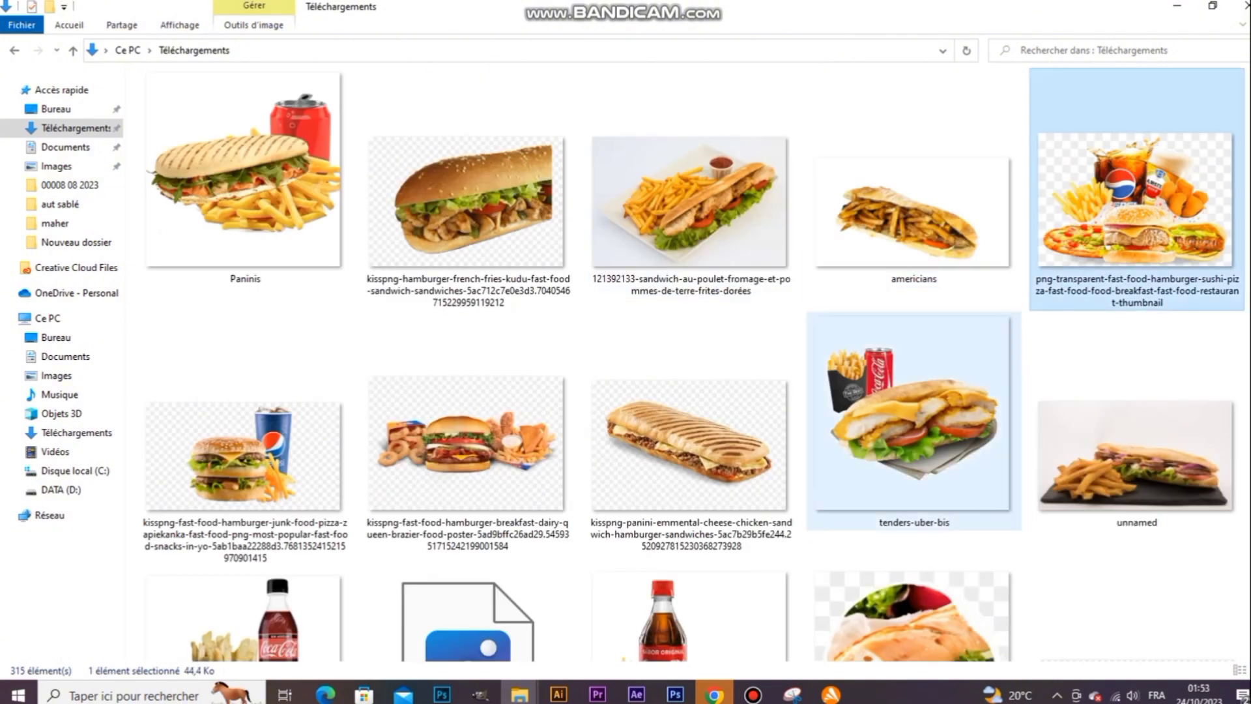
scroll(468, 313, "down", 10)
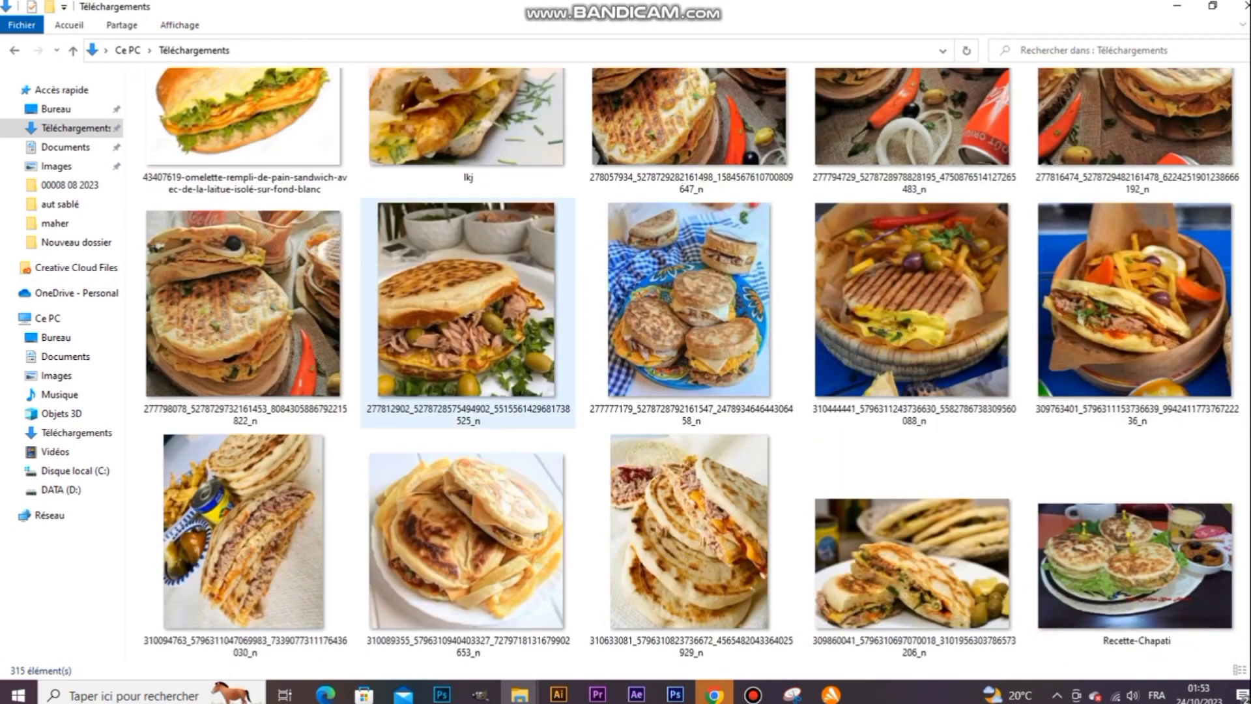
scroll(912, 365, "down", 5)
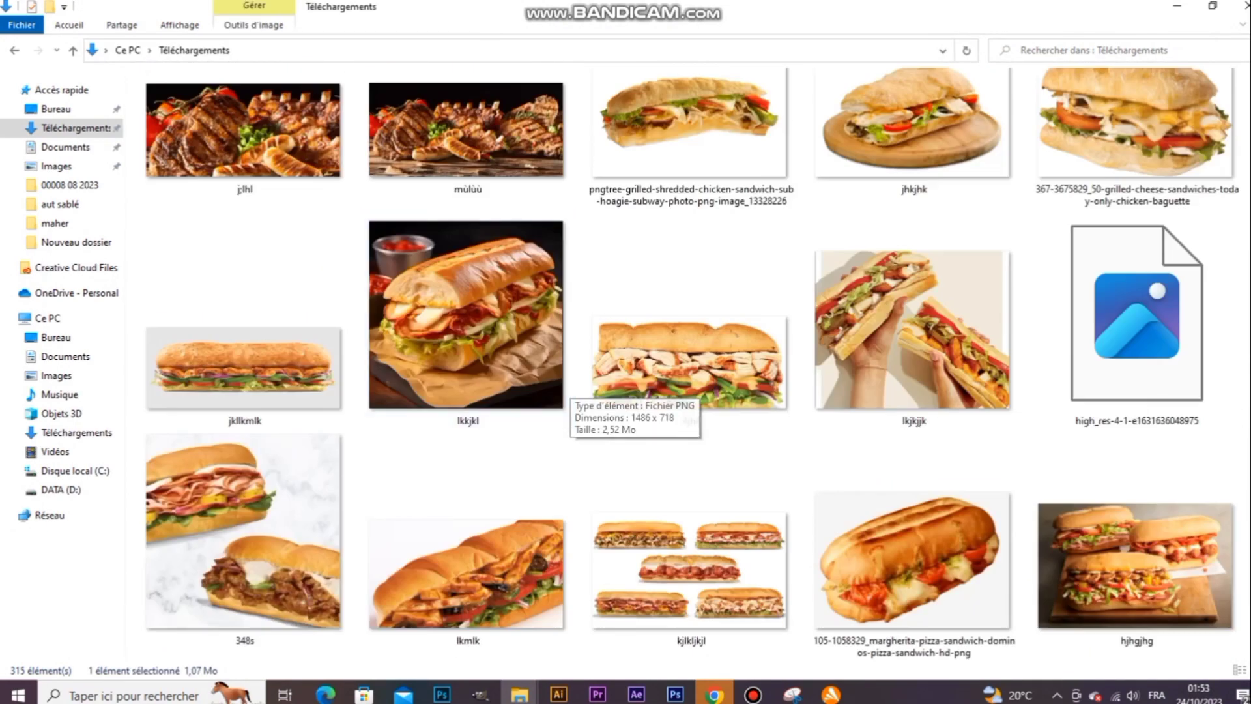
left_click_drag(1136, 150, 651, 449)
Step: Enlarge the sandwich image to about 213% and position it in the canvas's upper-right corner
left_click_drag(522, 305, 715, 182)
left_click_drag(709, 232, 711, 246)
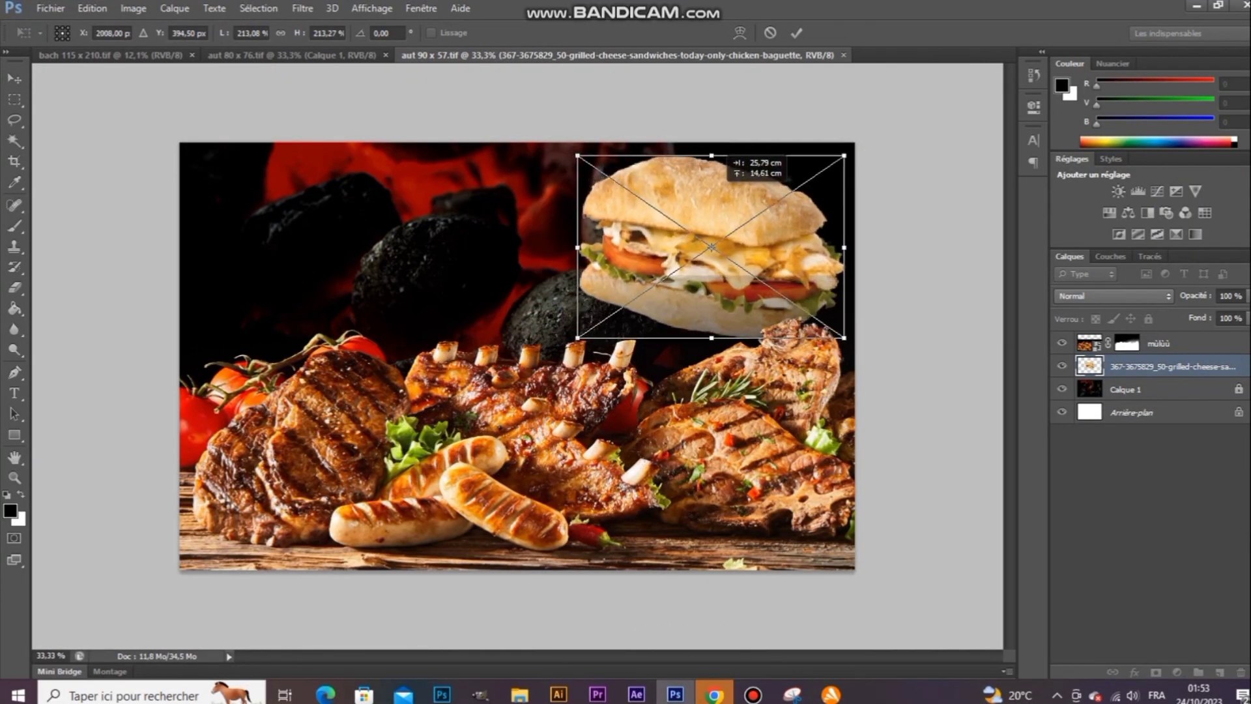
key("Return")
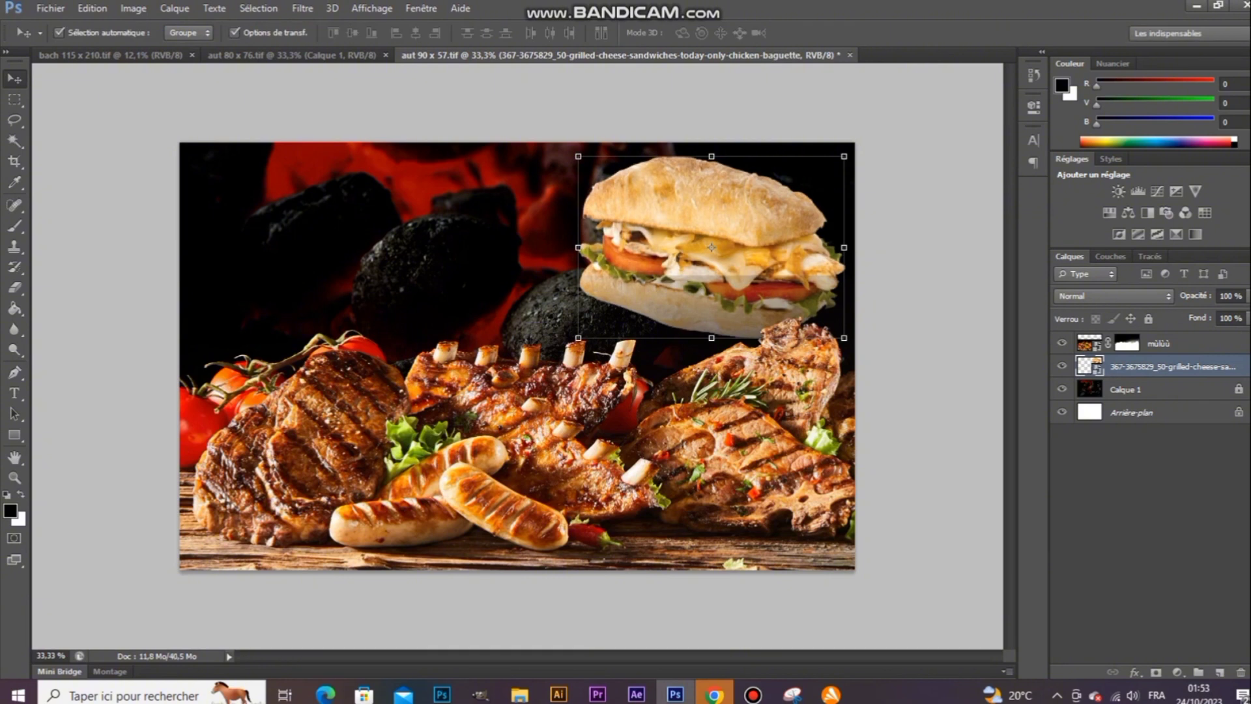
mouse_move(711, 247)
left_mouse_down()
mouse_move(721, 240)
mouse_move(303, 269)
mouse_move(304, 244)
mouse_move(727, 232)
left_mouse_up()
left_click(1158, 344)
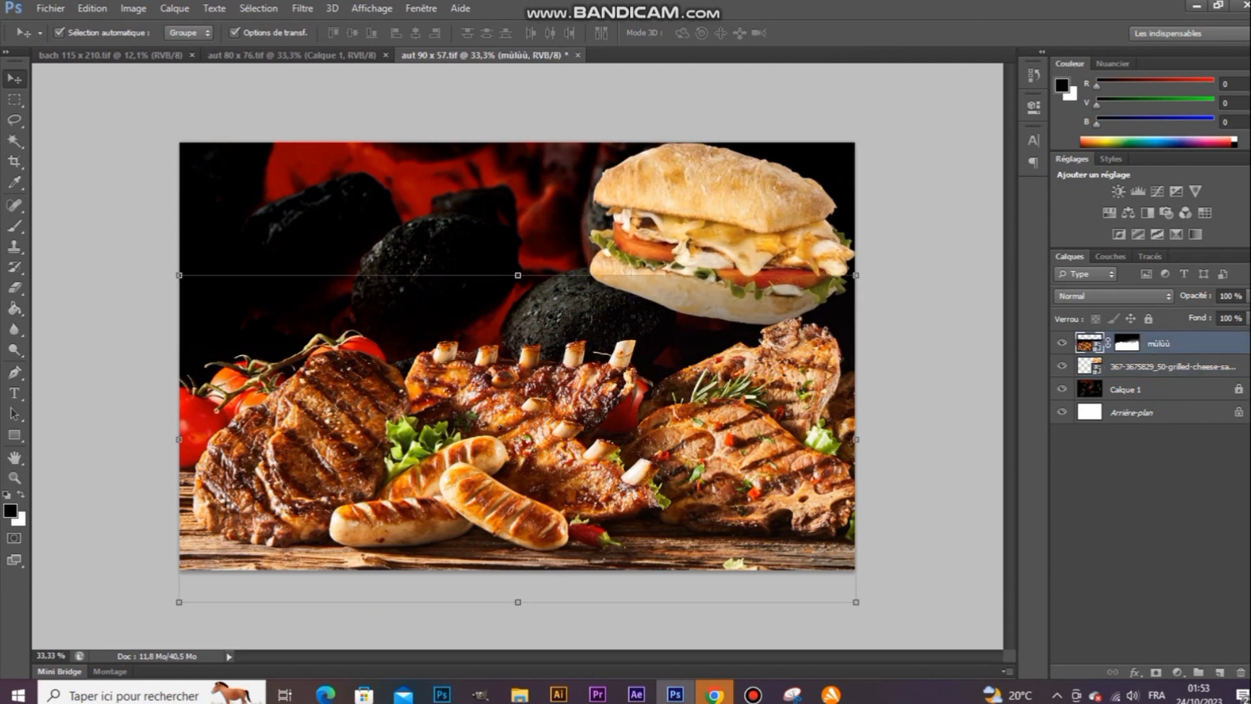
left_click(1126, 343, "ctrl")
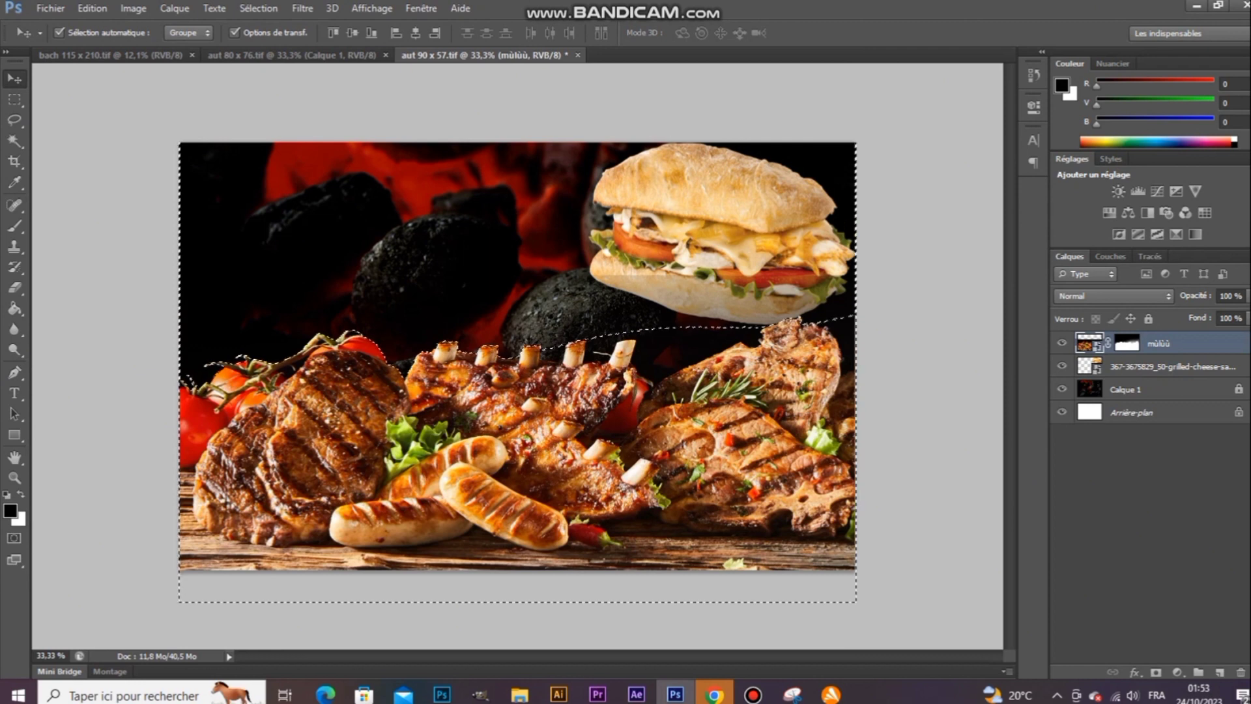
left_click(15, 226)
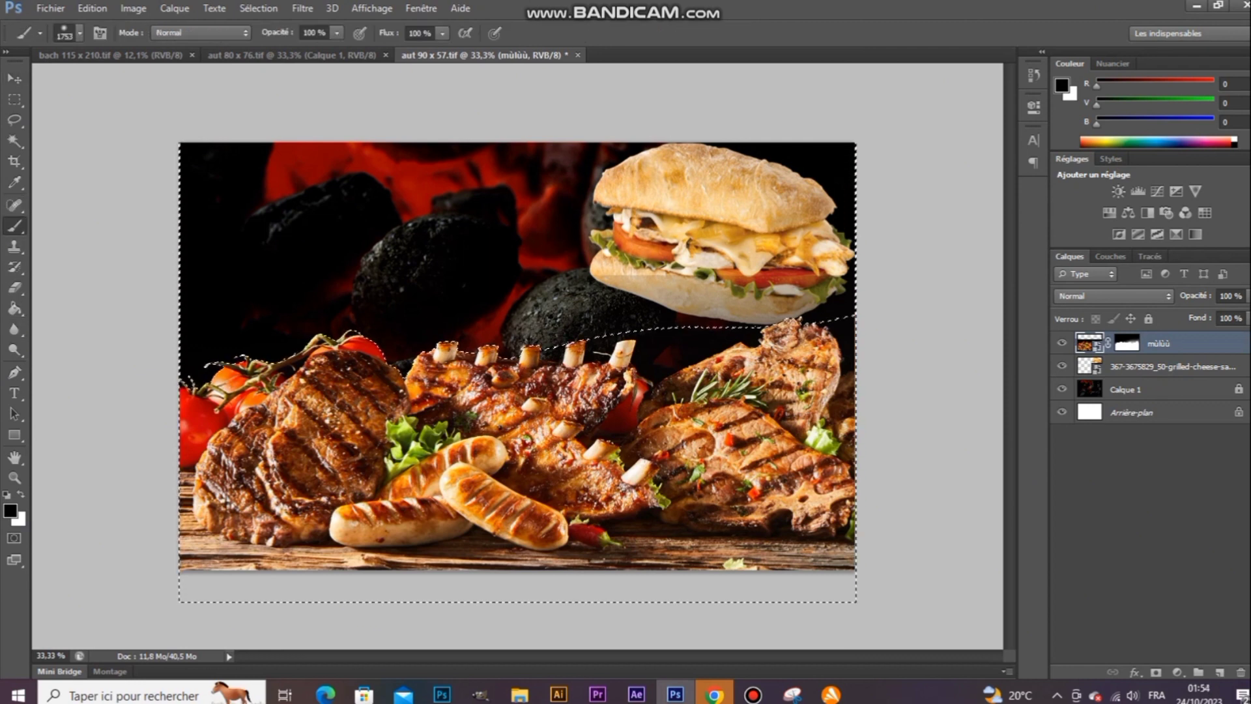
left_click(1126, 343)
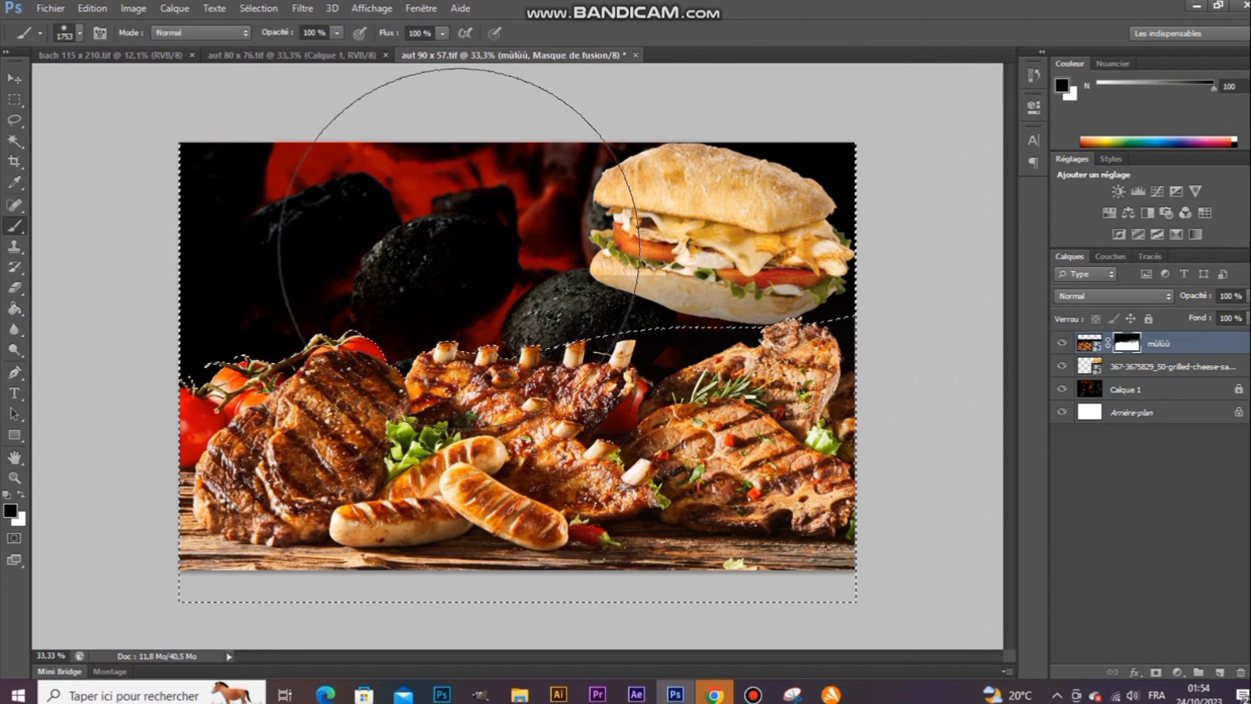
left_click_drag(438, 215, 603, 197)
key("ctrl+z")
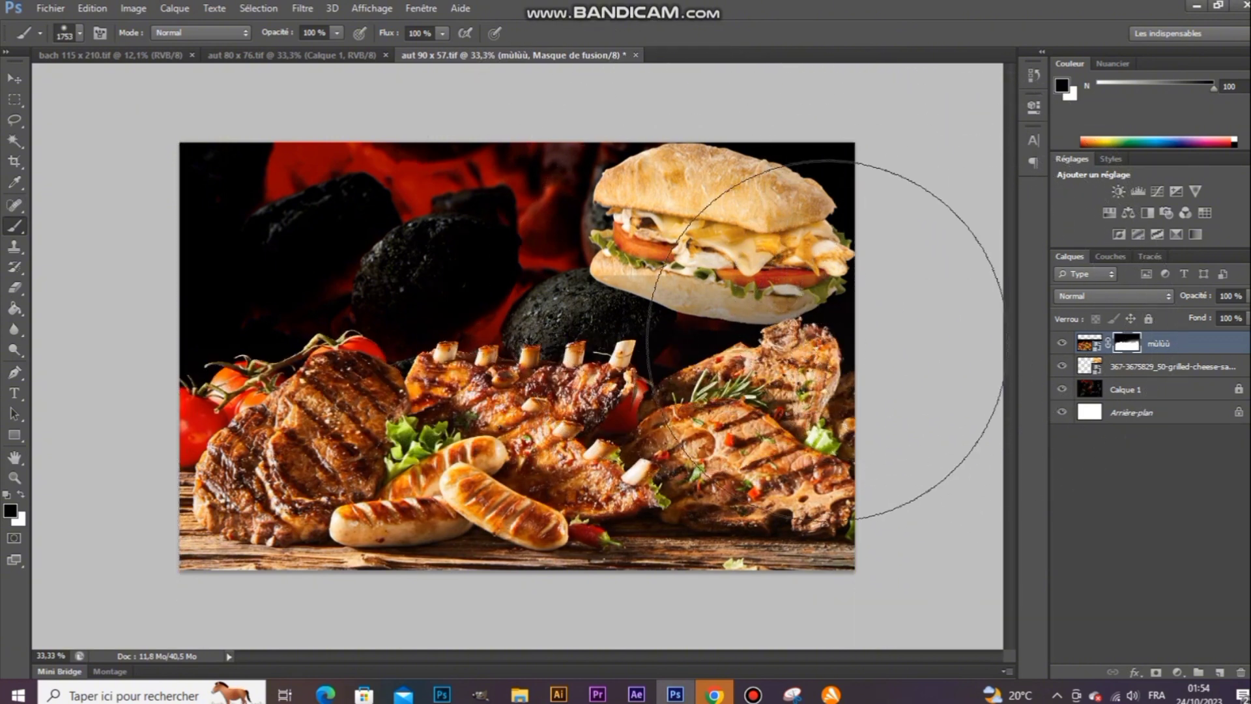
key("ctrl+d")
Step: Select the dark backdrop around the meat on layer mùlùù with the Magic Wand, paint it black on the layer mask and deselect
key("w")
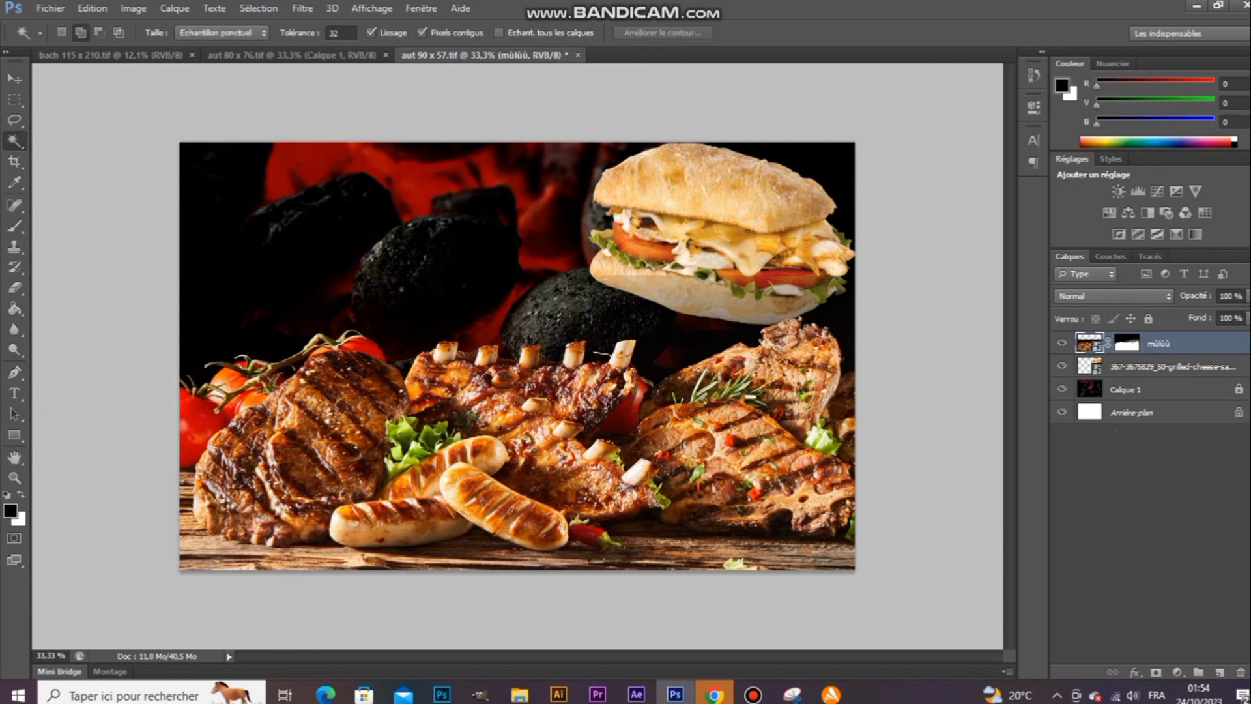
left_click(417, 313)
left_click(417, 209)
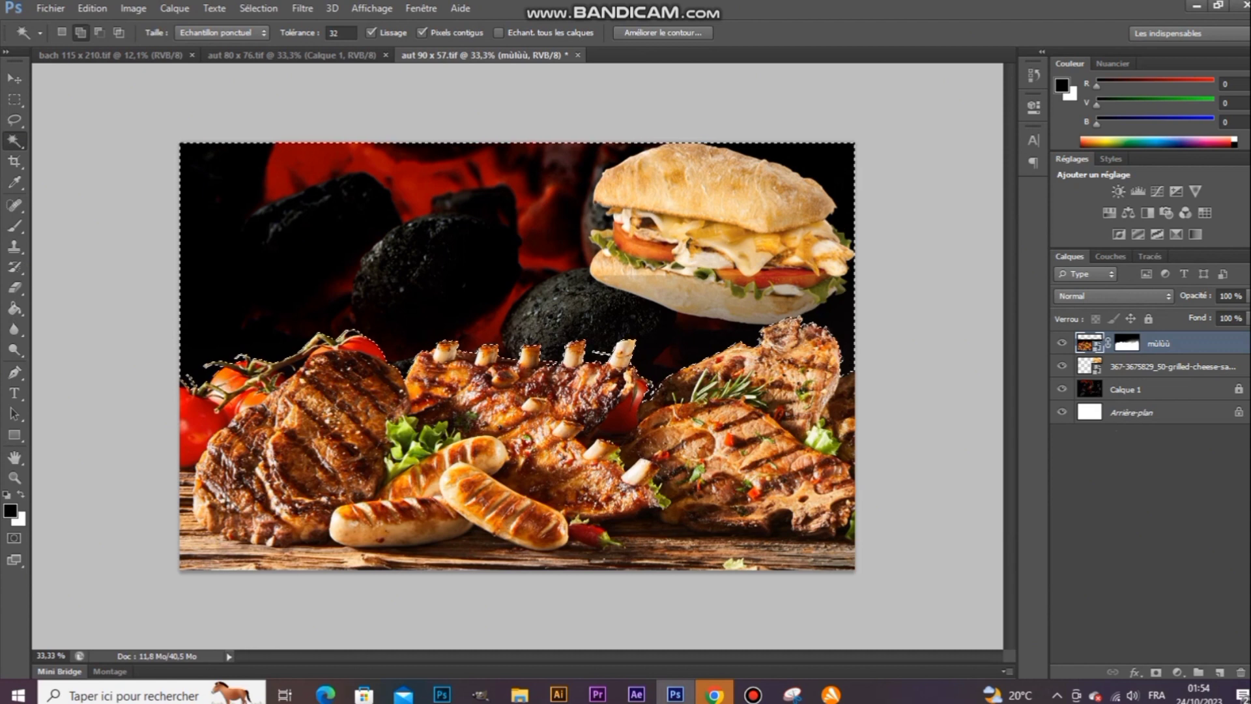
key("ctrl+backslash")
key("b")
mouse_move(56, 226)
left_mouse_down()
mouse_move(866, 184)
mouse_move(184, 249)
mouse_move(339, 254)
left_mouse_up()
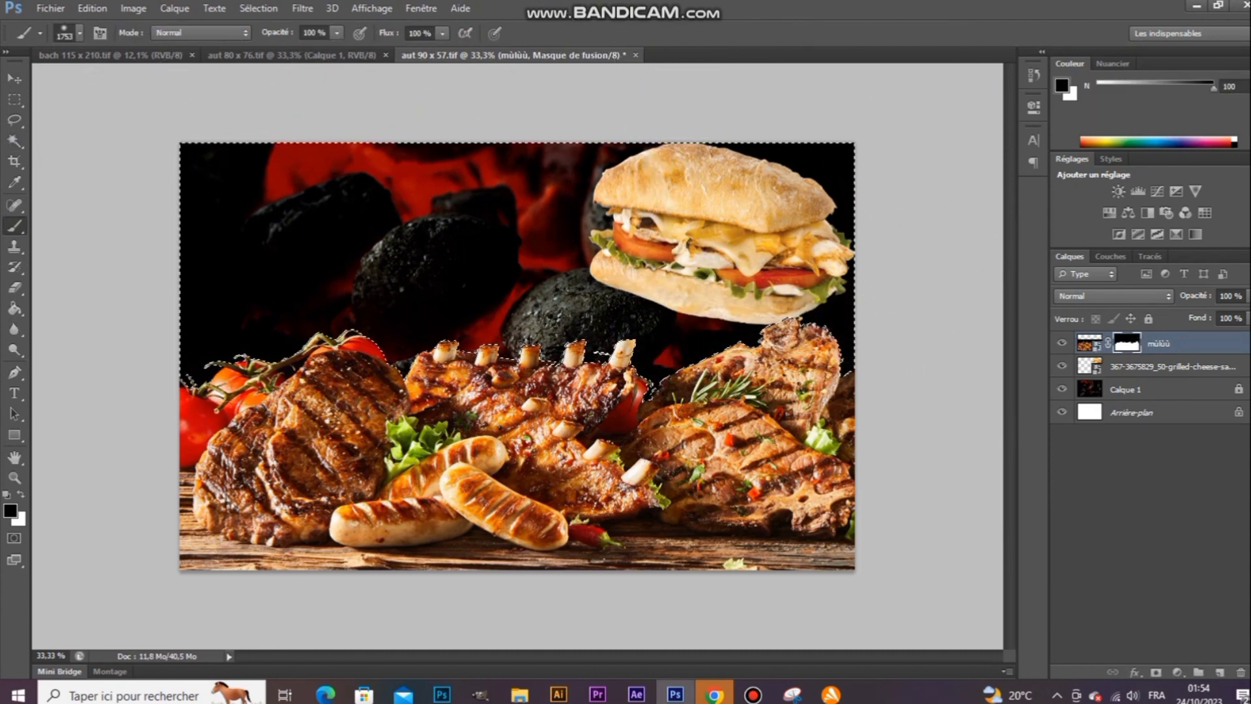
key("ctrl+d")
key("v")
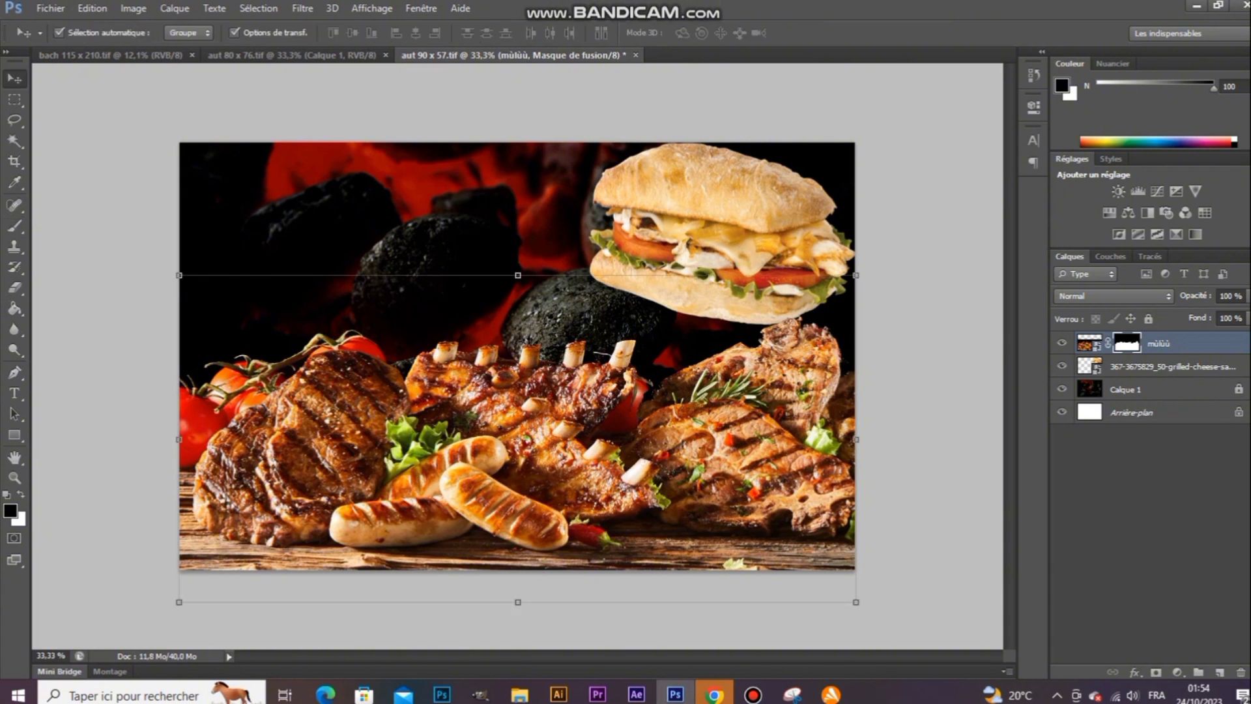
Step: Enlarge the sandwich to about 241.6% and shift it so it runs off the canvas's right edge
left_click_drag(761, 169, 761, 186)
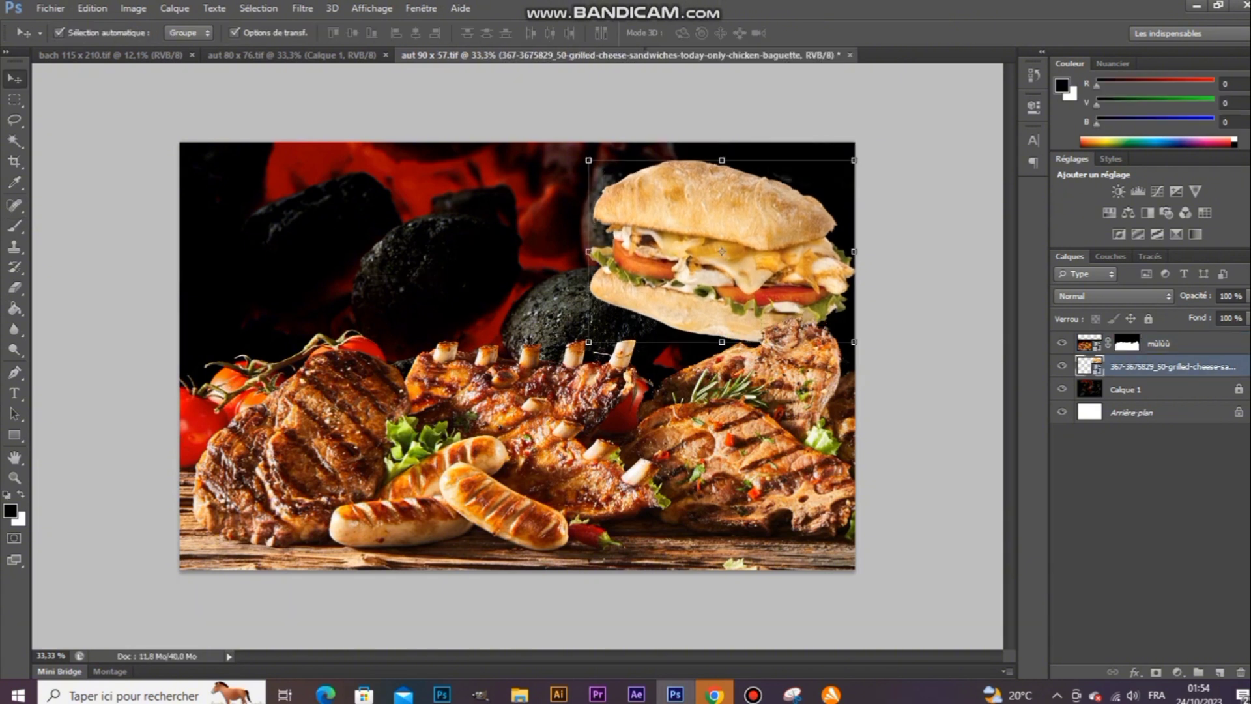
mouse_move(772, 179)
left_mouse_down()
mouse_move(781, 191)
mouse_move(770, 174)
left_mouse_up()
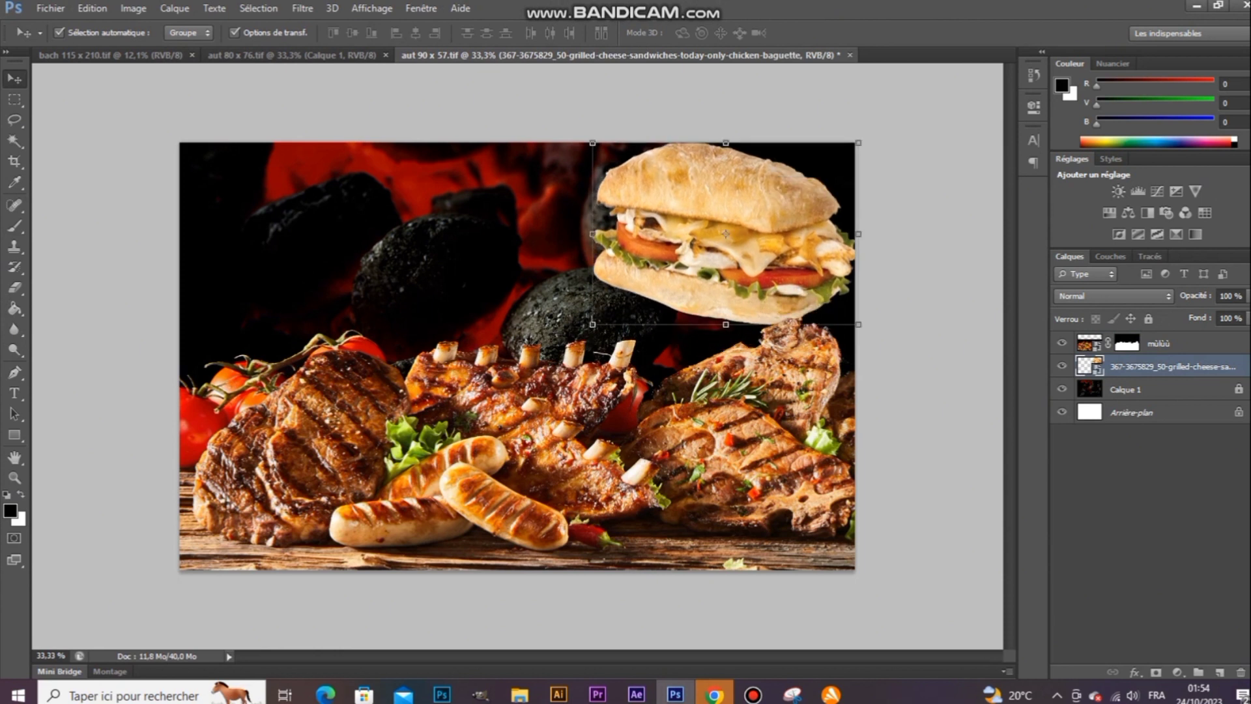
left_click_drag(857, 324, 893, 348)
left_click_drag(810, 276, 858, 278)
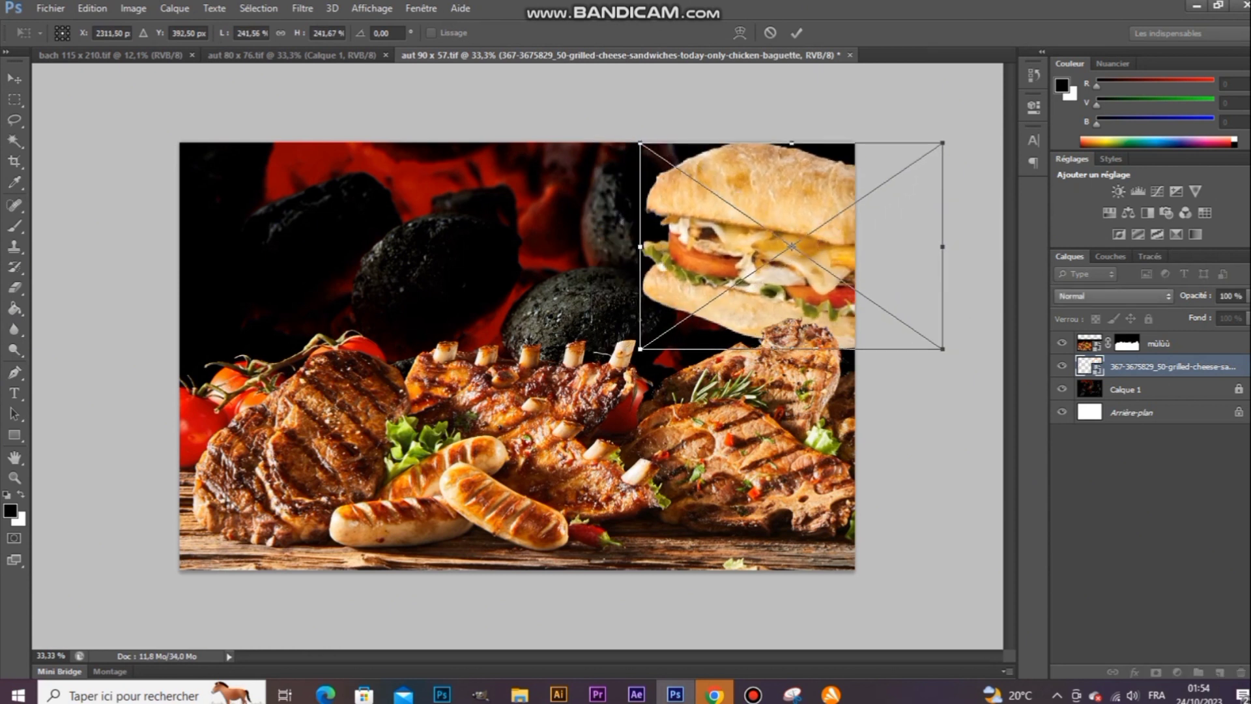
key("Return")
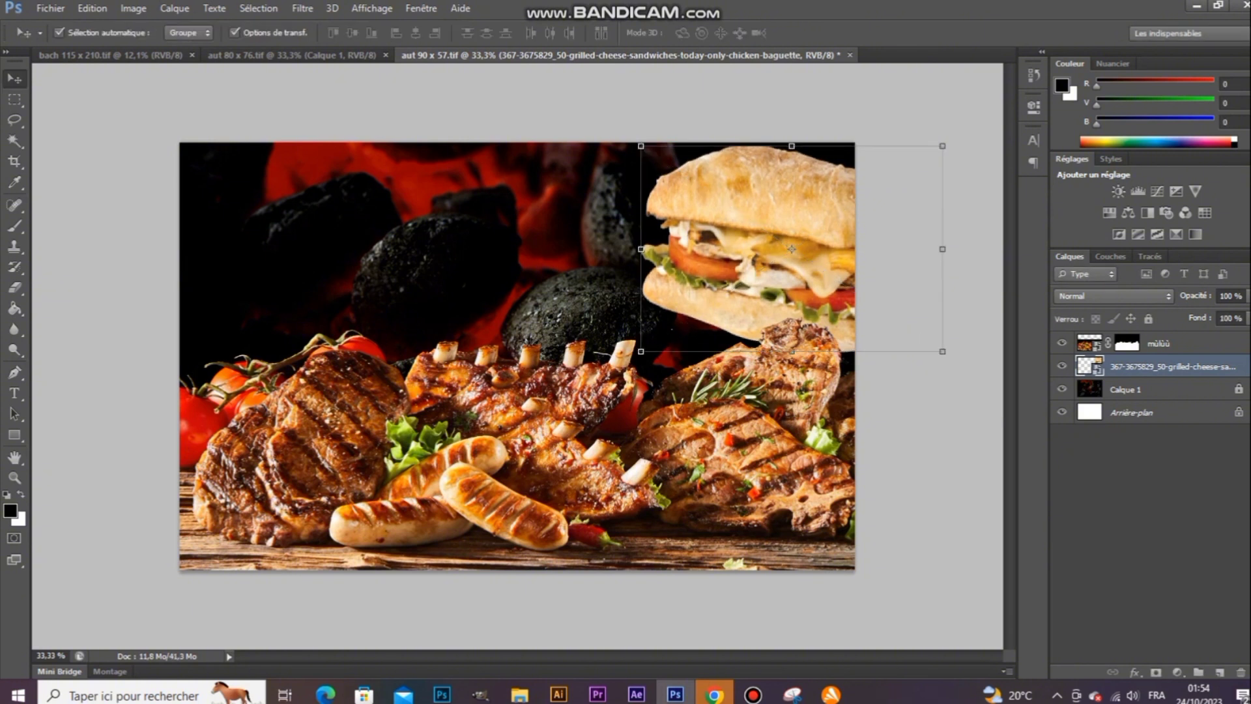
Step: Apply a black Paint Bucket fill to the dark backdrop of layer mùlùù, rasterizing its smart object
left_click(1159, 343)
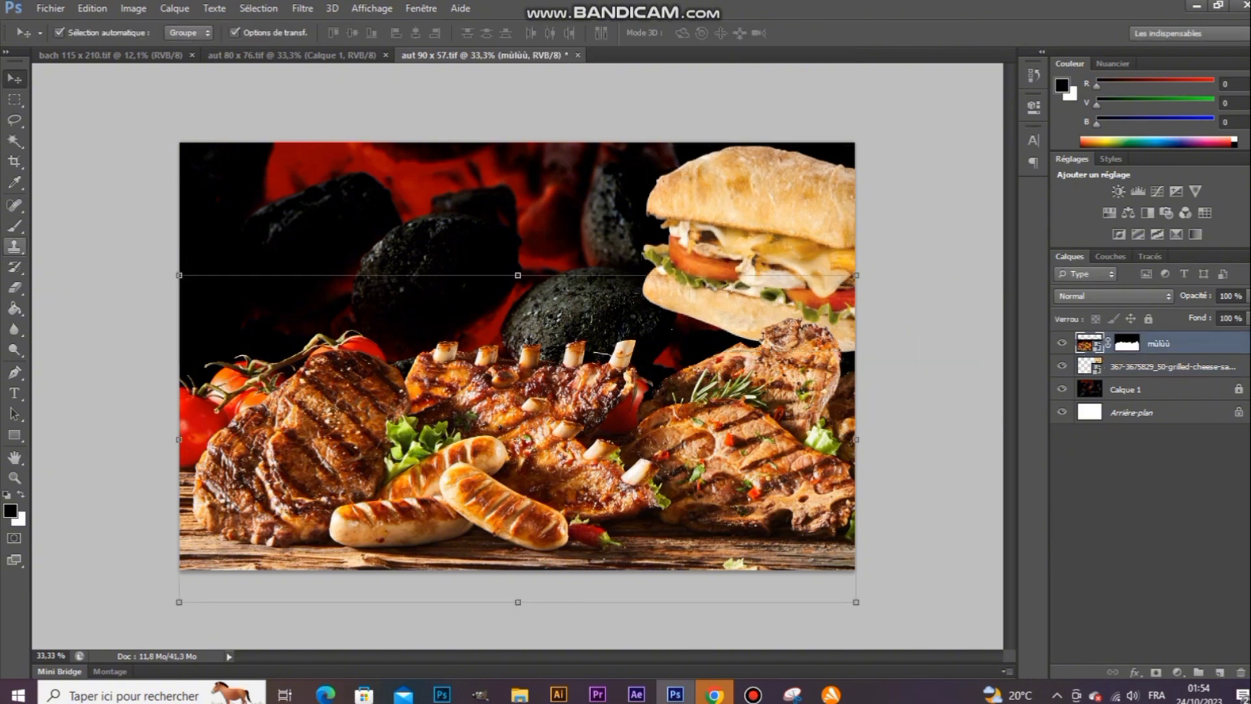
left_click(14, 308)
left_click(612, 261)
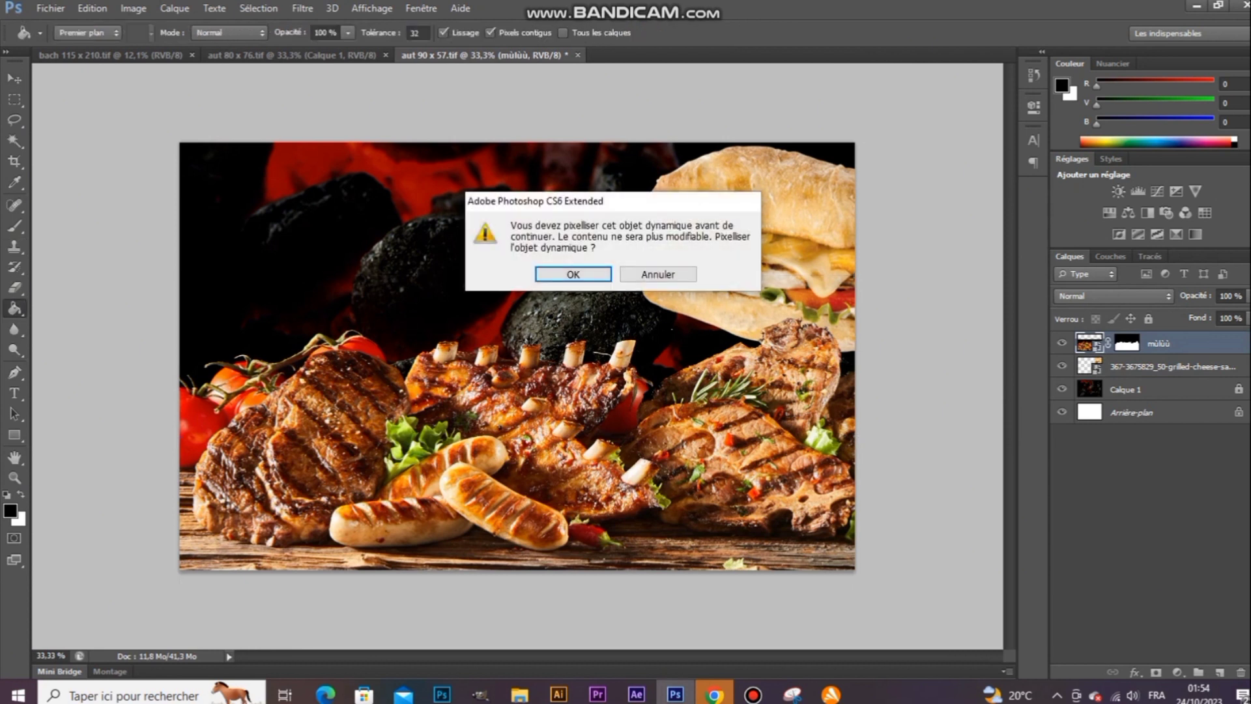
key("Return")
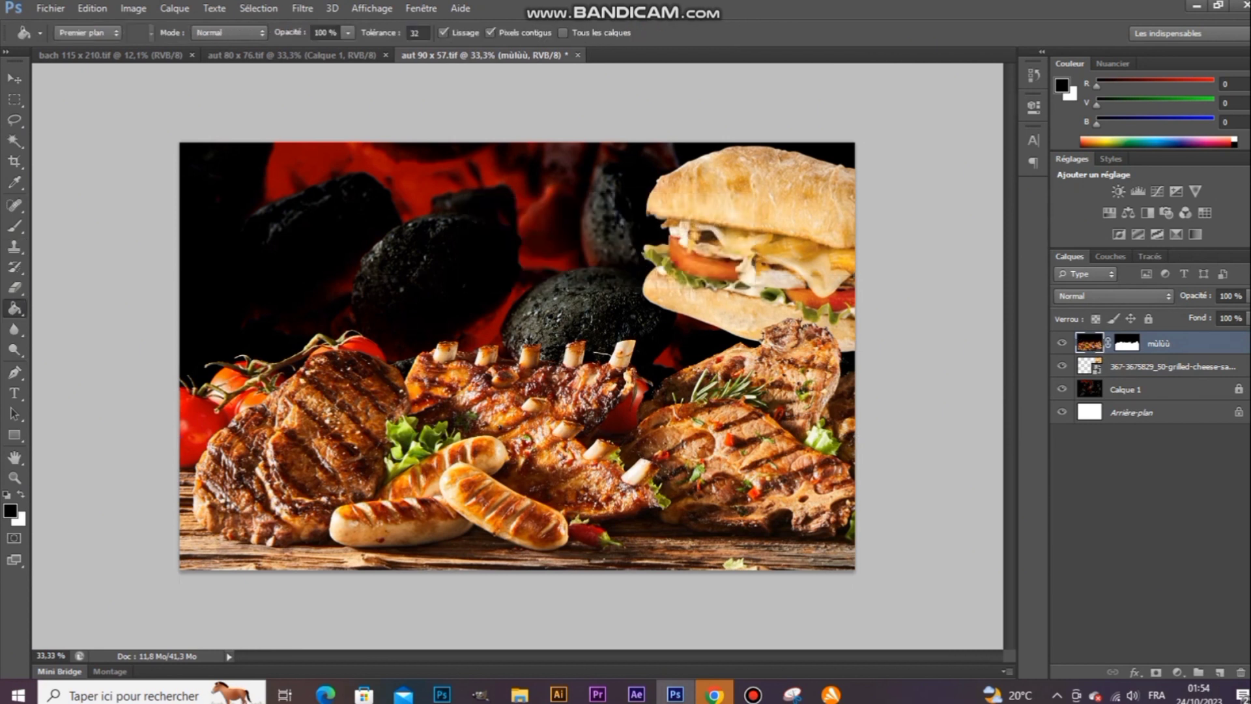
key("v")
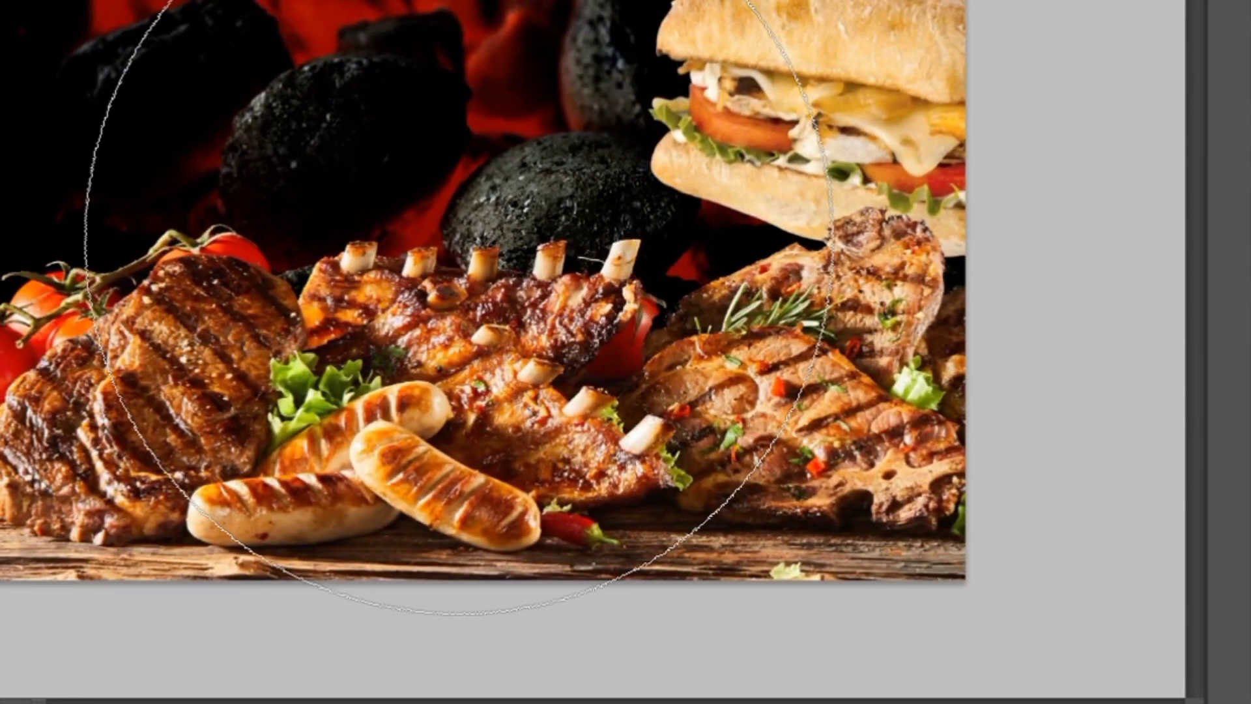
Step: Set the Eraser's brush size to 1608 px for blending the mask of layer mùlùù
right_click(459, 240)
left_click_drag(704, 295, 701, 296)
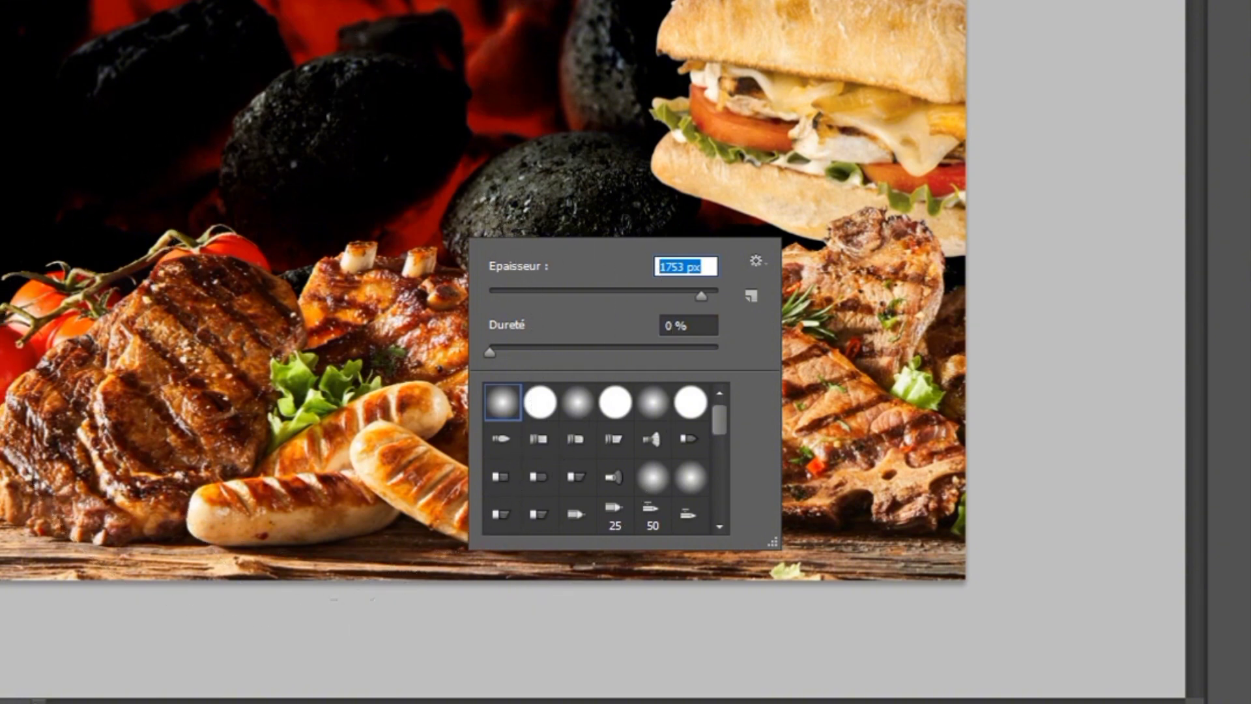
key("Down")
key("Down")
key("Down")
key("Down")
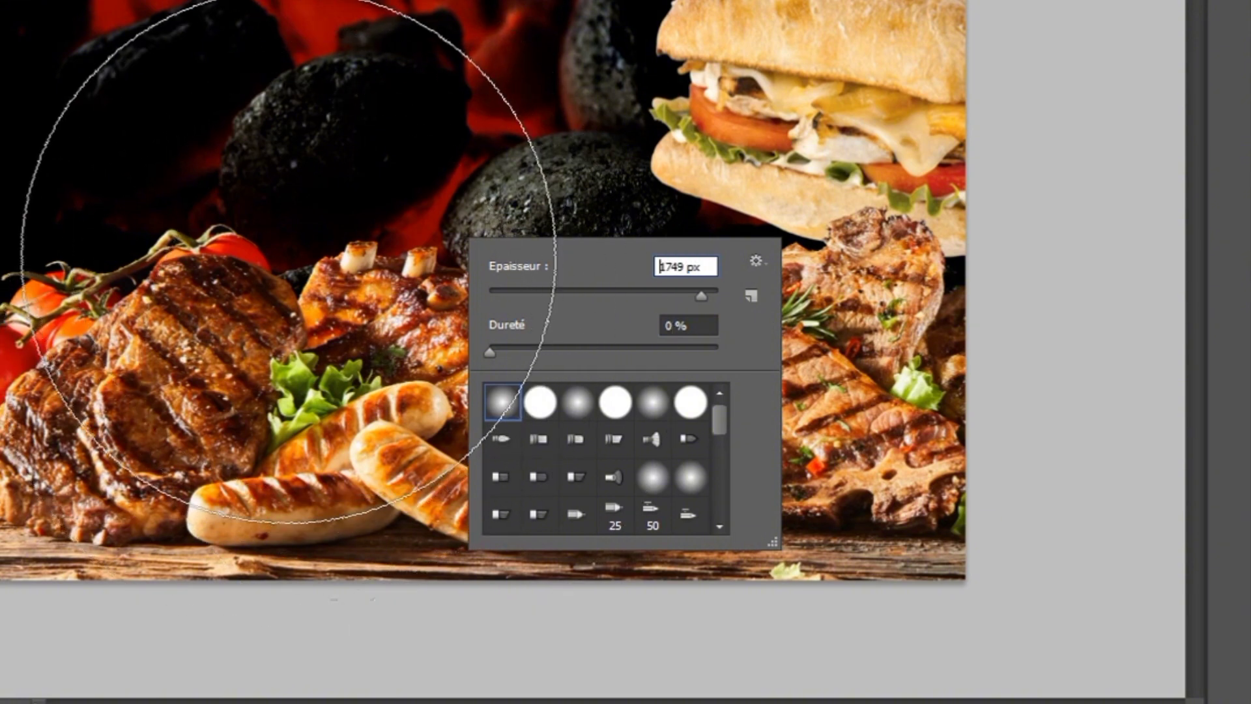
key("Down")
key("Down")
key("Down")
key("Down")
key("Down")
key("Down")
key("Down")
key("Down")
key("Down")
key("Down")
key("Down")
key("Down")
key("Down")
key("Down")
key("Down")
key("Down")
key("Down")
key("Down")
key("Down")
key("Down")
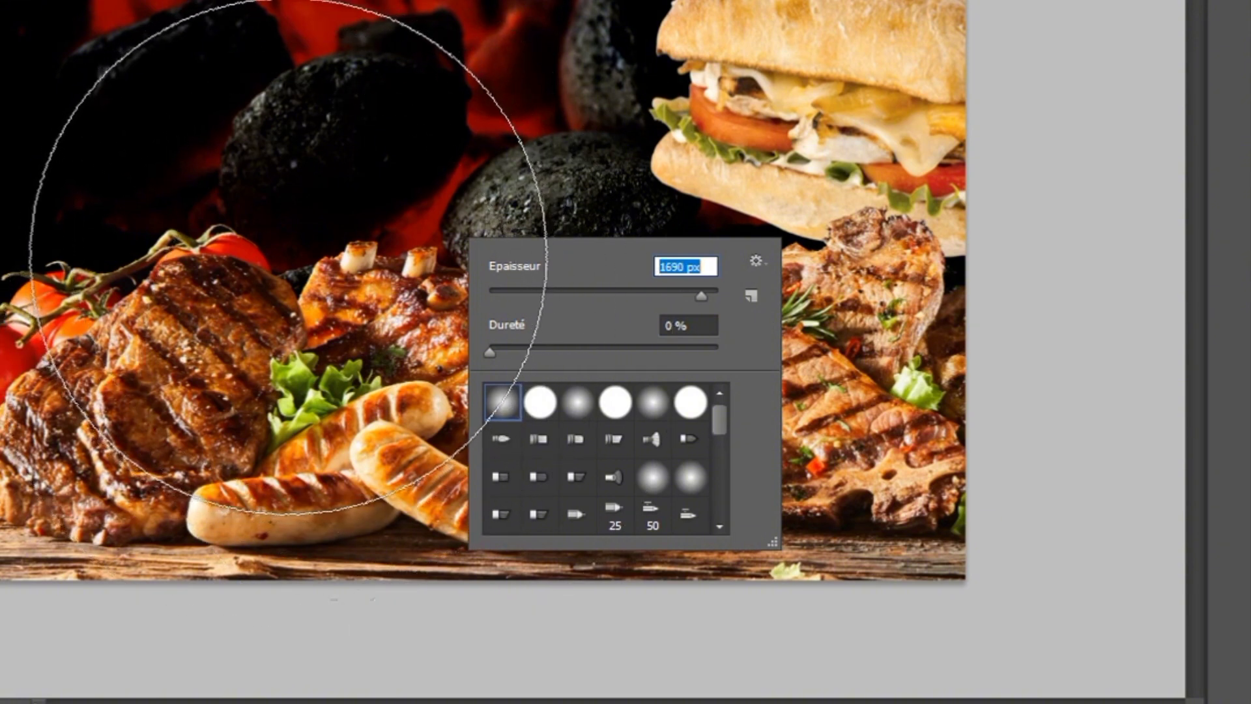
left_click_drag(502, 266, 486, 267)
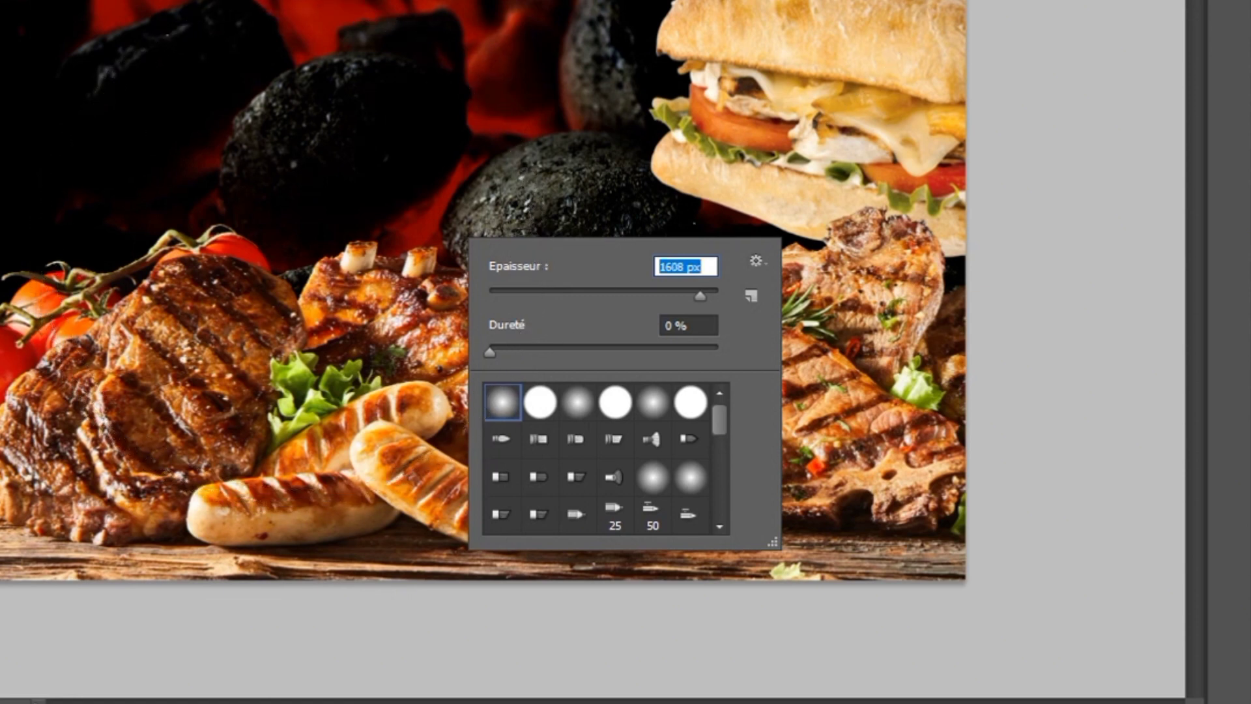
key("Return")
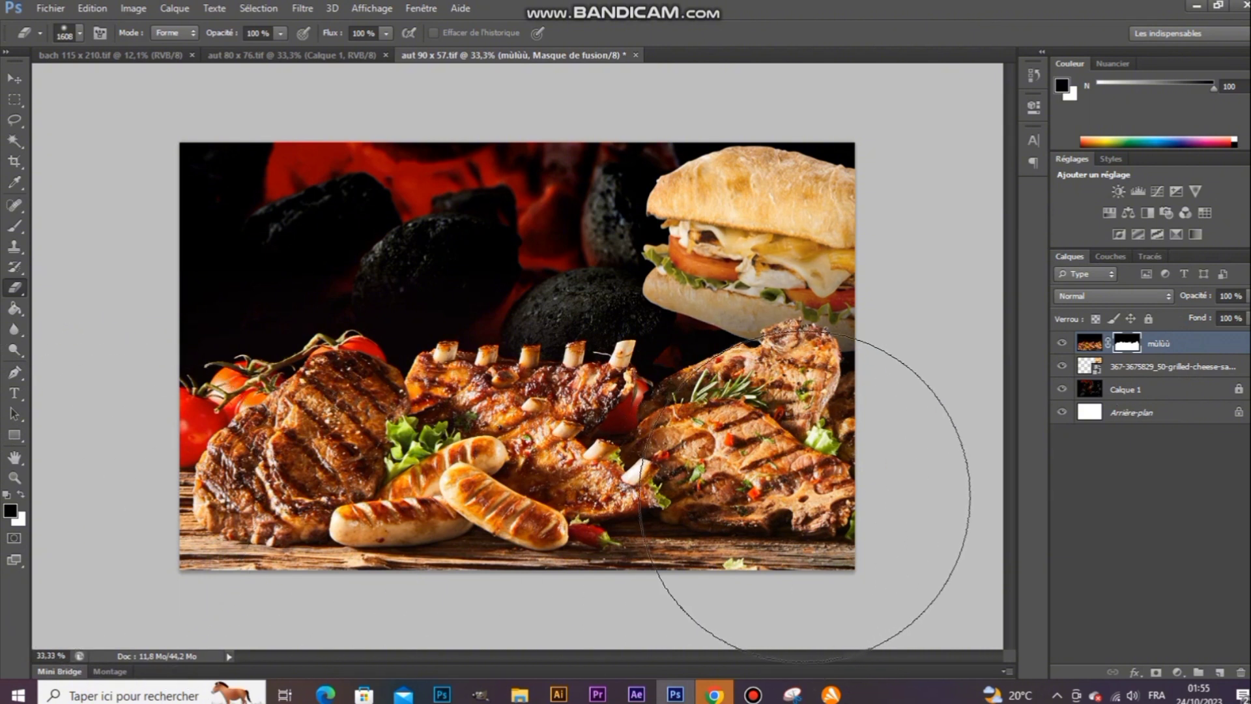
Step: Select the sandwich layer and place grilled-pineapple-pork-burrito-2944562 from the Téléchargements folder above it, accepting the default Camera Raw settings
left_click(14, 78)
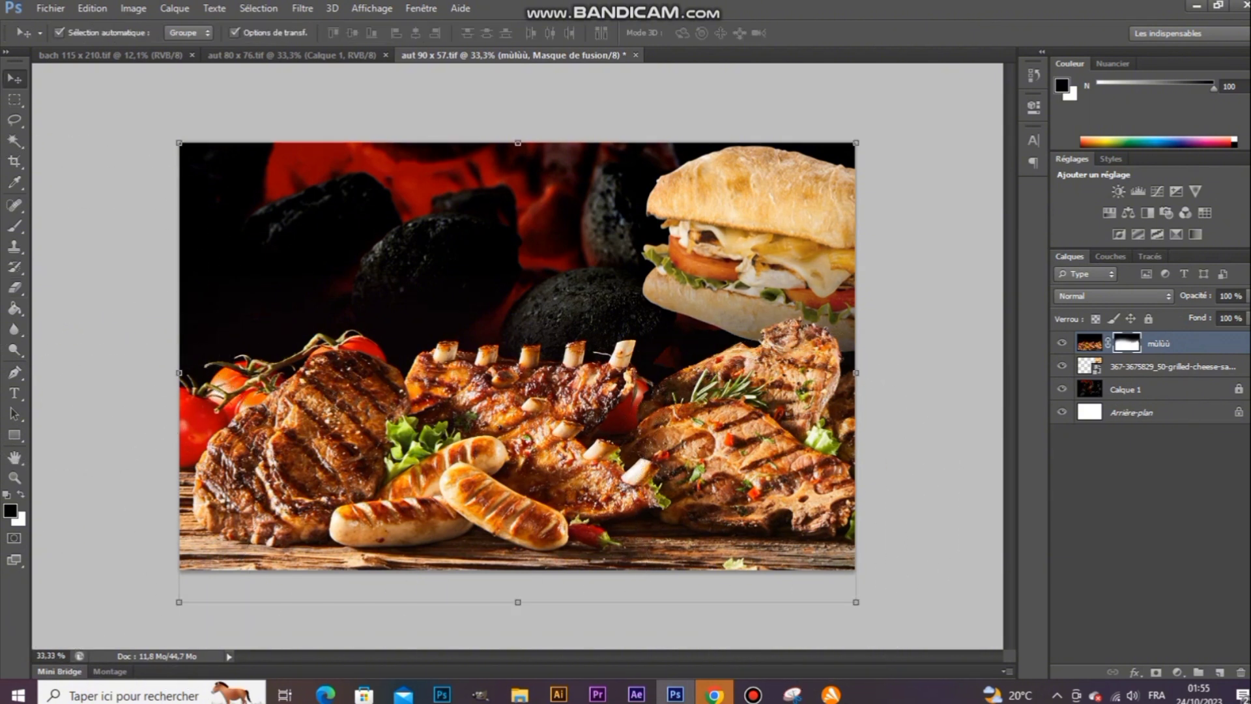
left_click(749, 249)
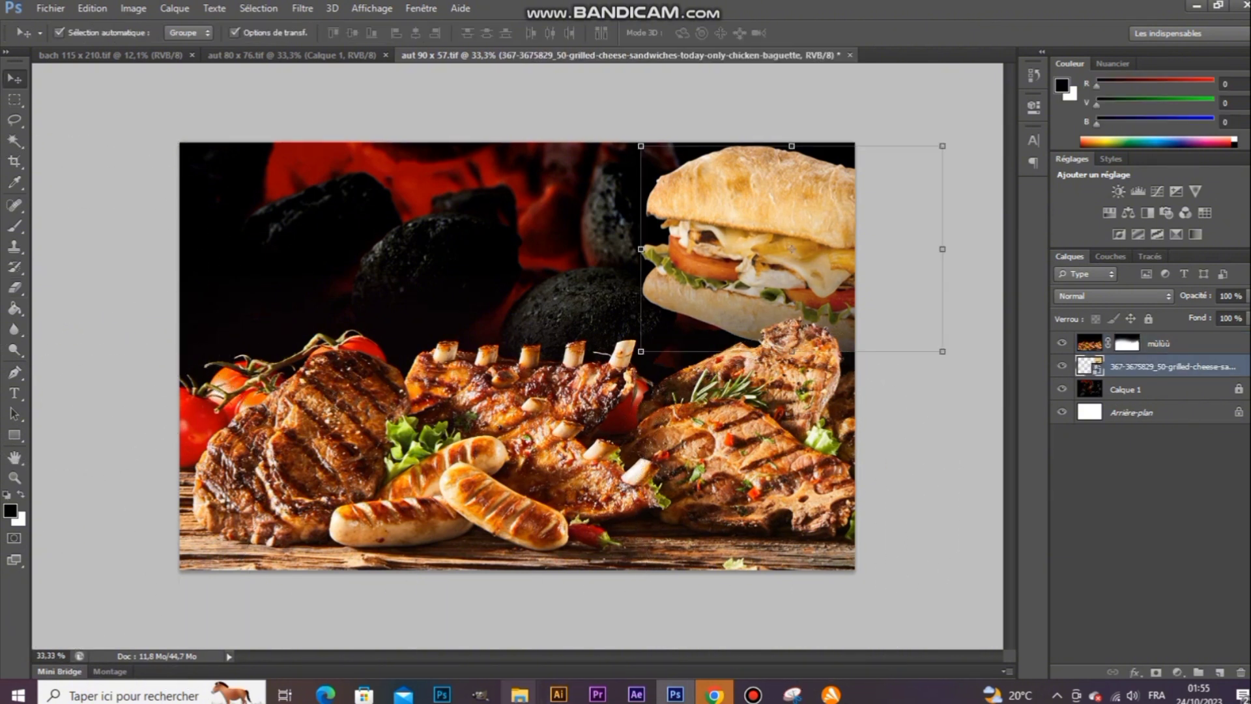
mouse_move(520, 695)
left_click(691, 625)
scroll(720, 456, "down", 5)
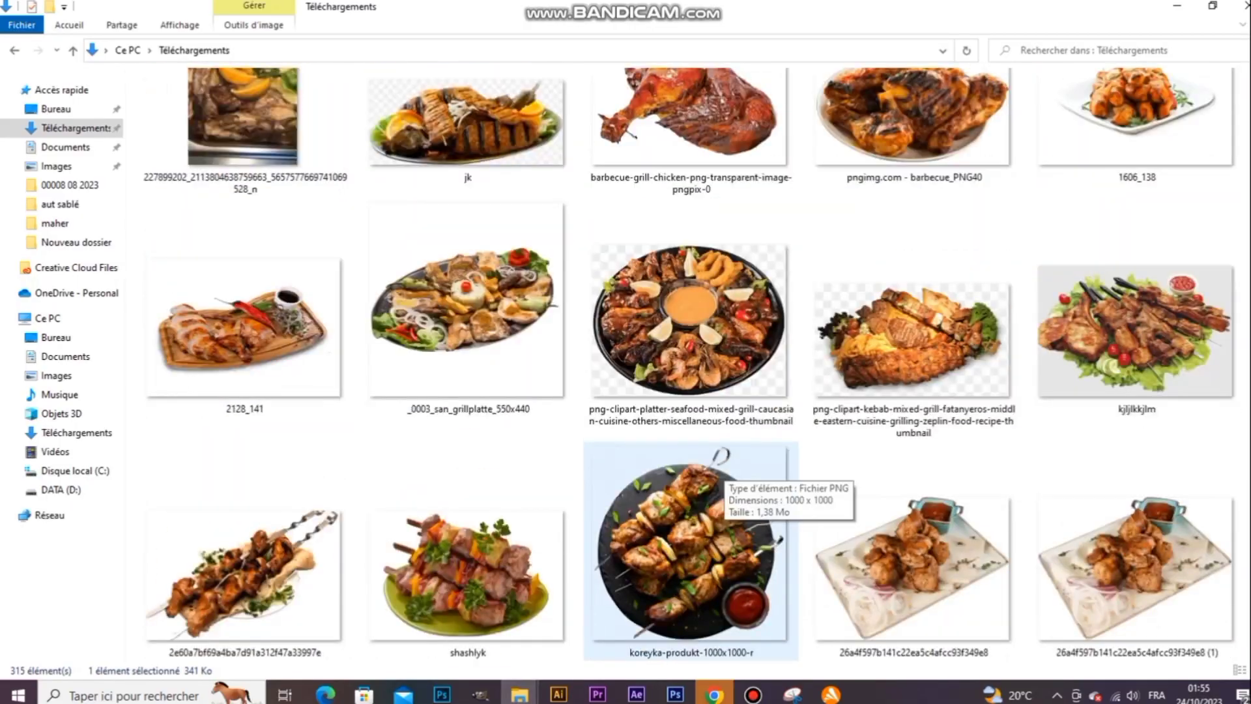
scroll(720, 459, "down", 15)
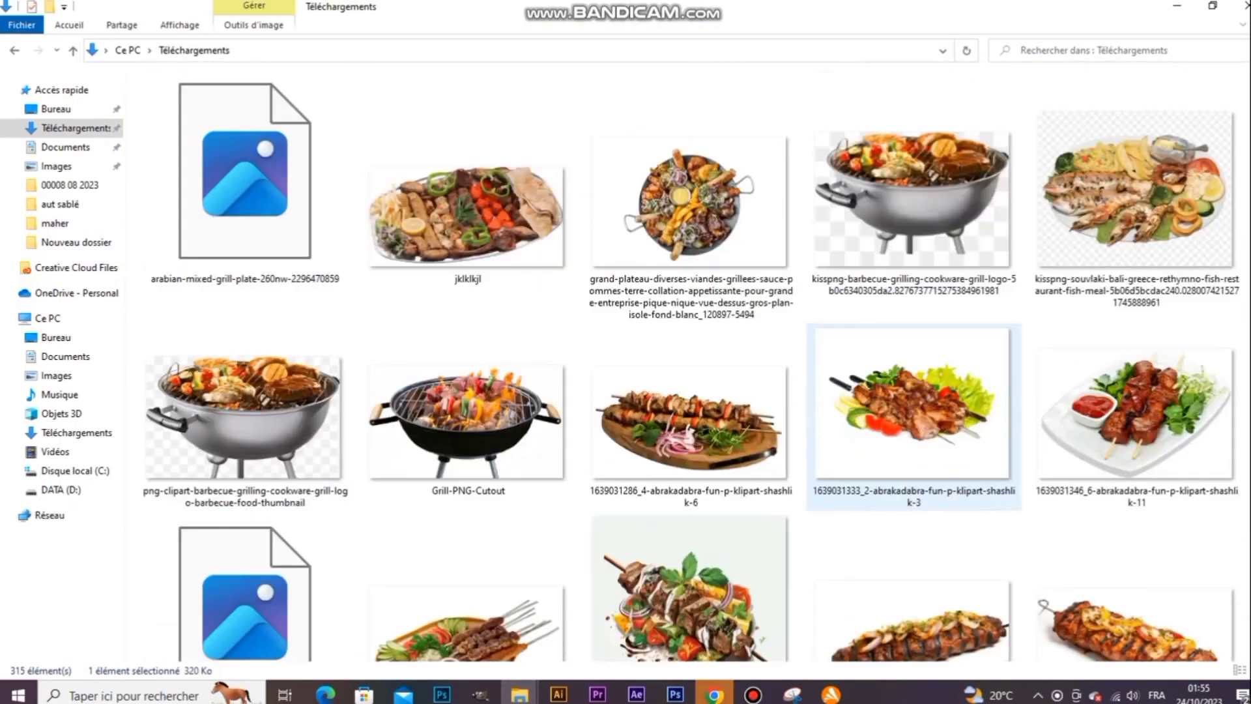
scroll(912, 407, "down", 5)
scroll(912, 407, "up", 1)
scroll(912, 407, "down", 4)
left_click(1135, 299)
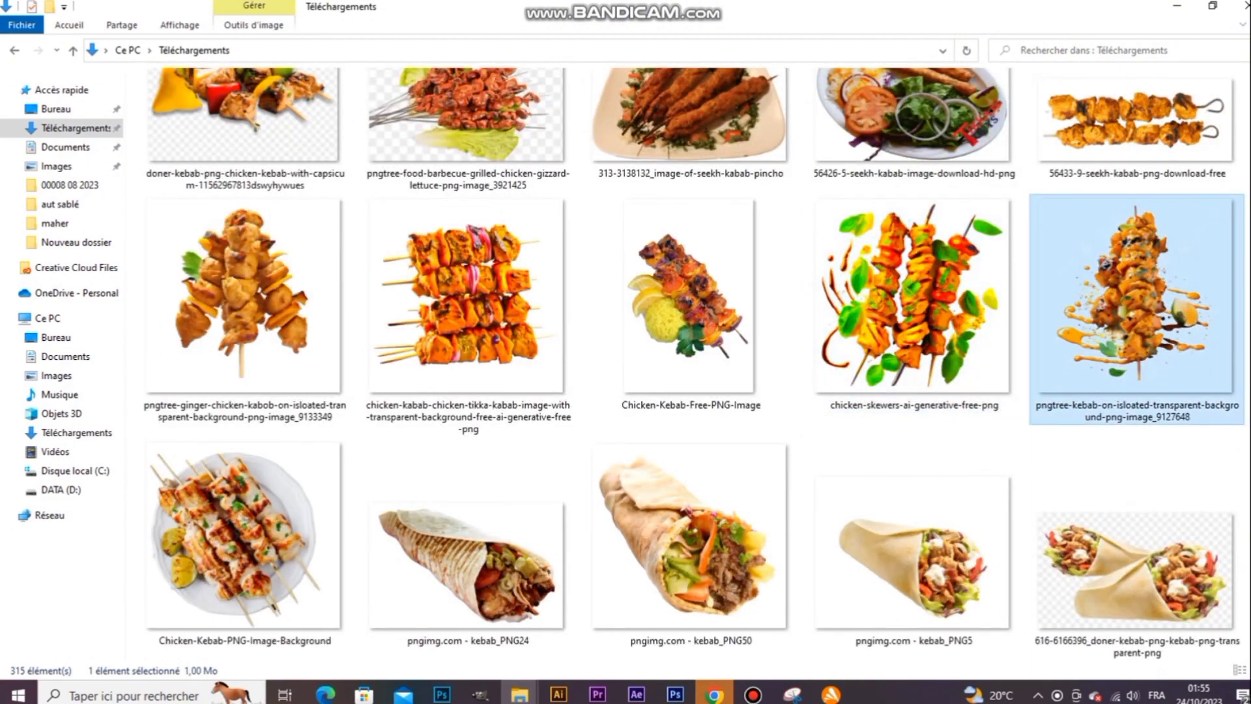
scroll(397, 352, "down", 10)
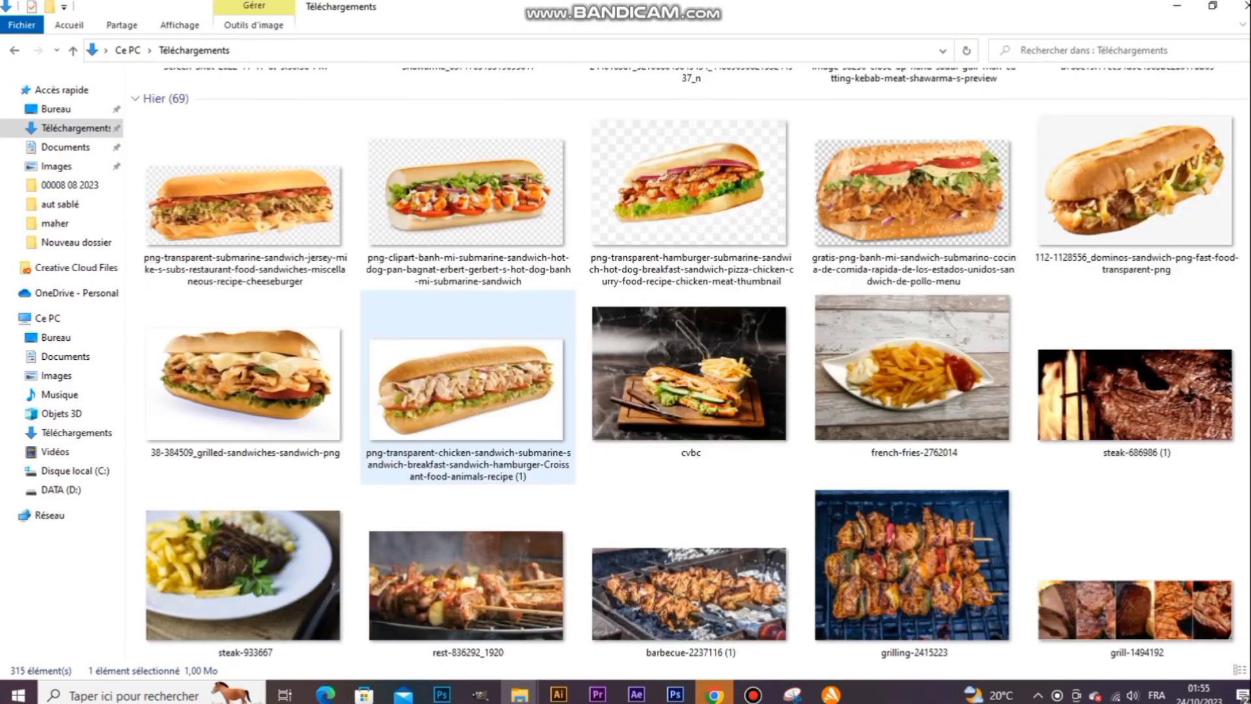
scroll(466, 391, "down", 8)
left_click(1110, 574)
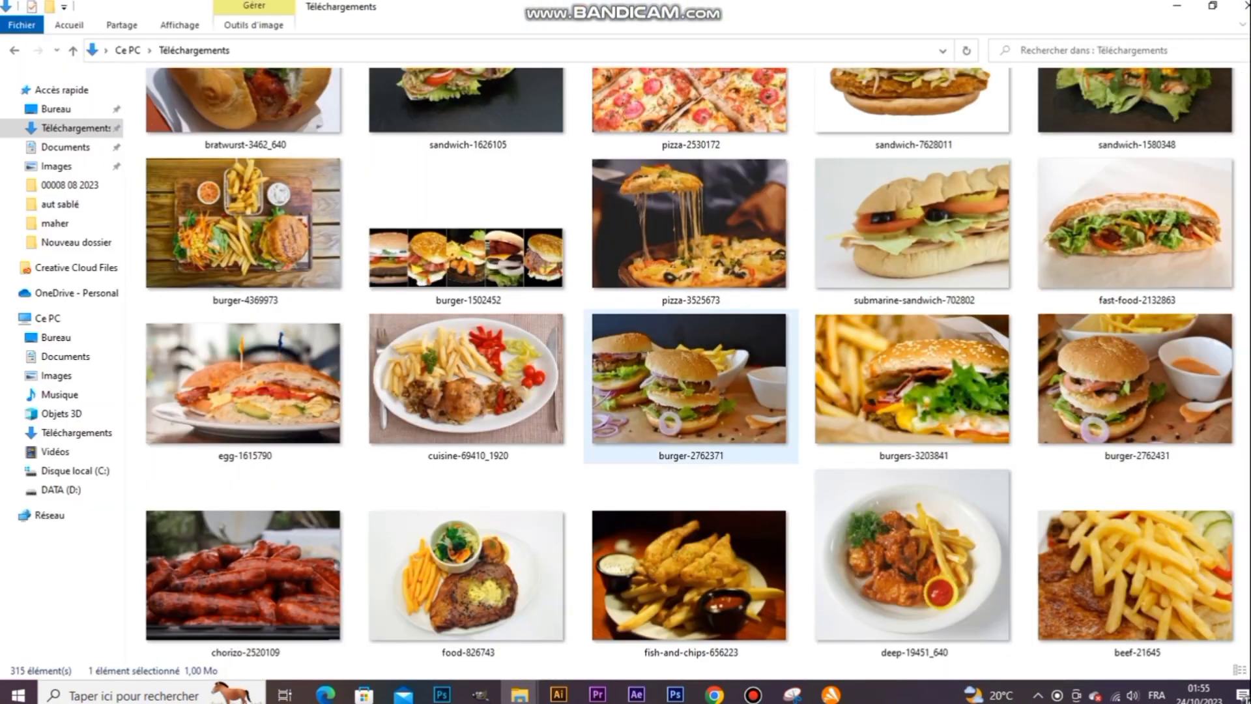
scroll(652, 404, "down", 10)
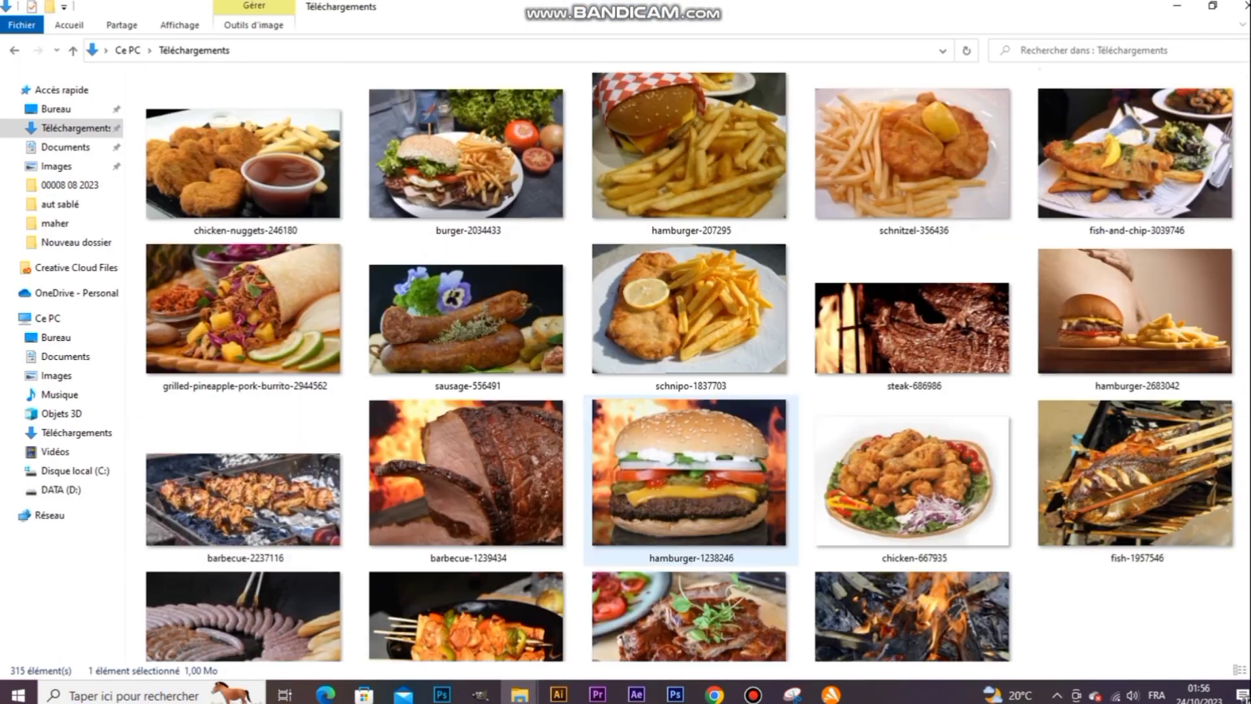
left_click_drag(260, 313, 675, 694)
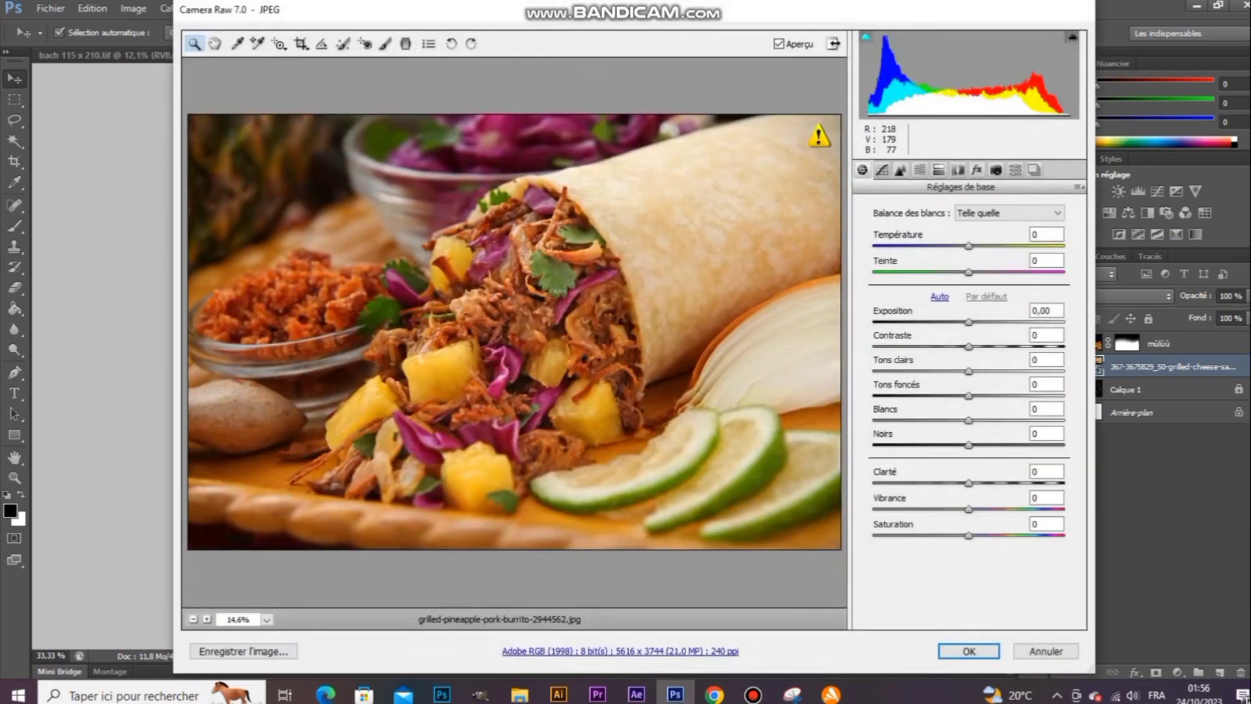
key("Return")
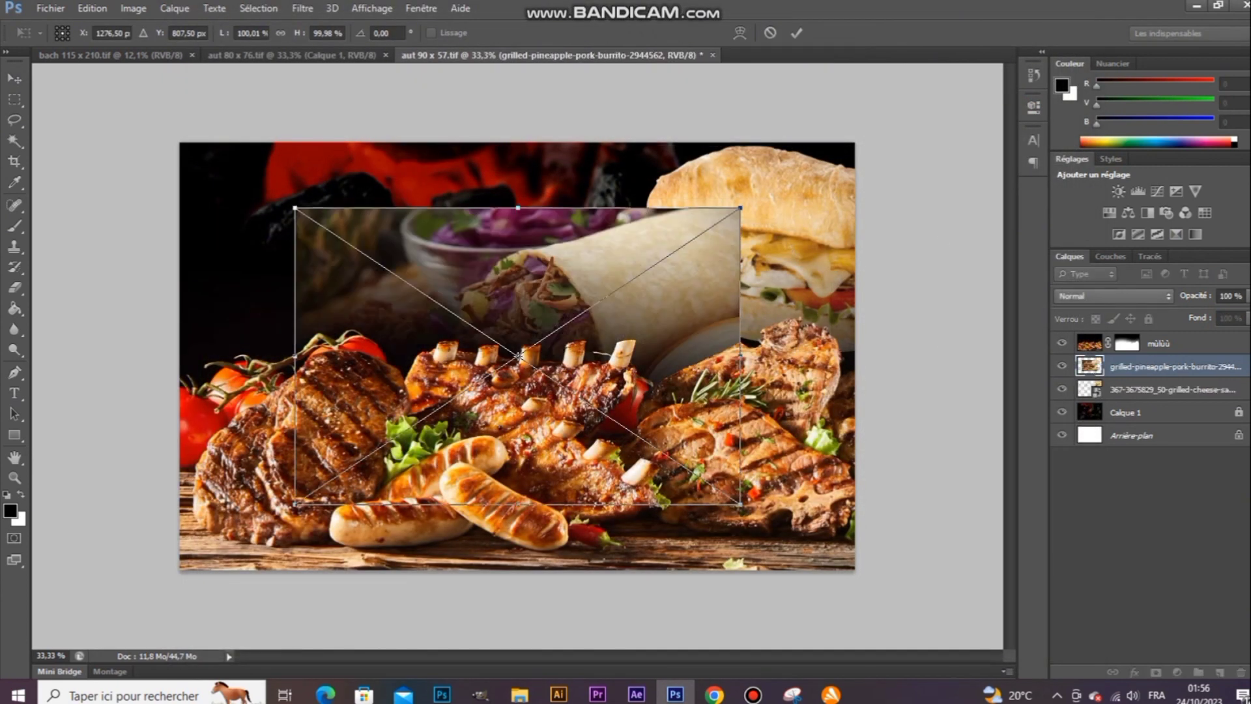
Step: Position the burrito image in the canvas's upper-left corner, flip it horizontally and commit the placement
left_click_drag(581, 219, 466, 156)
right_click(550, 303)
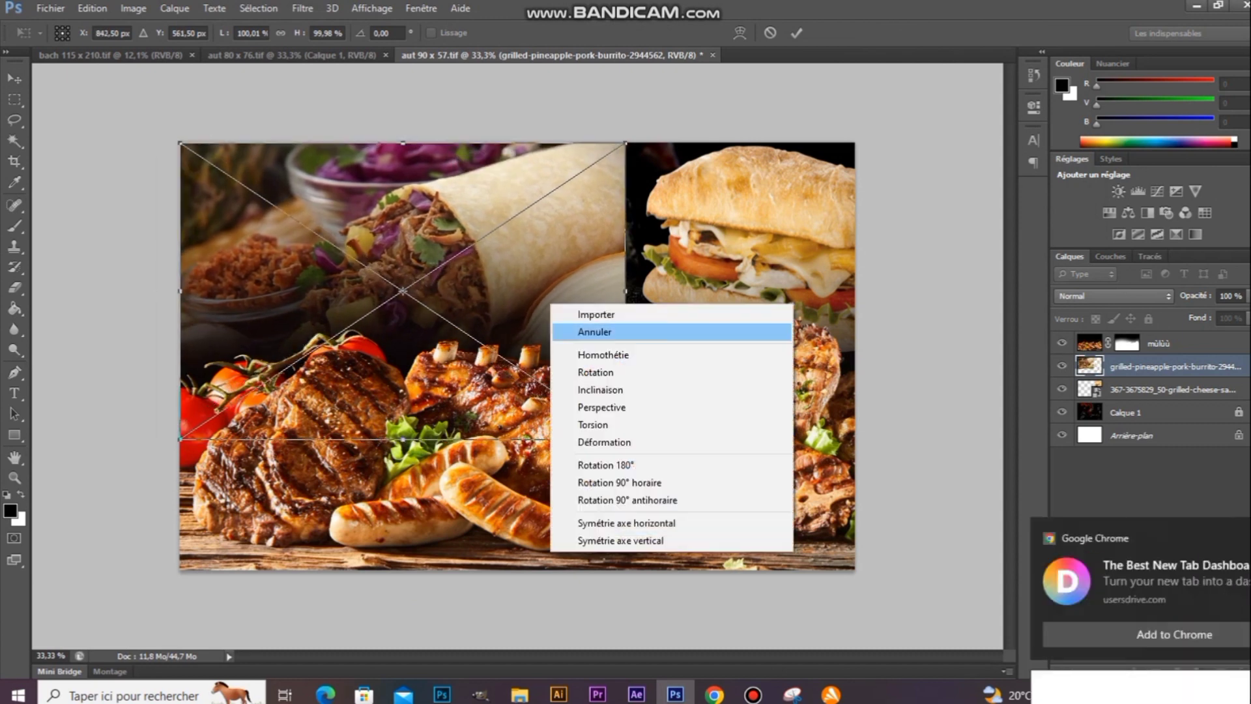
left_click(625, 522)
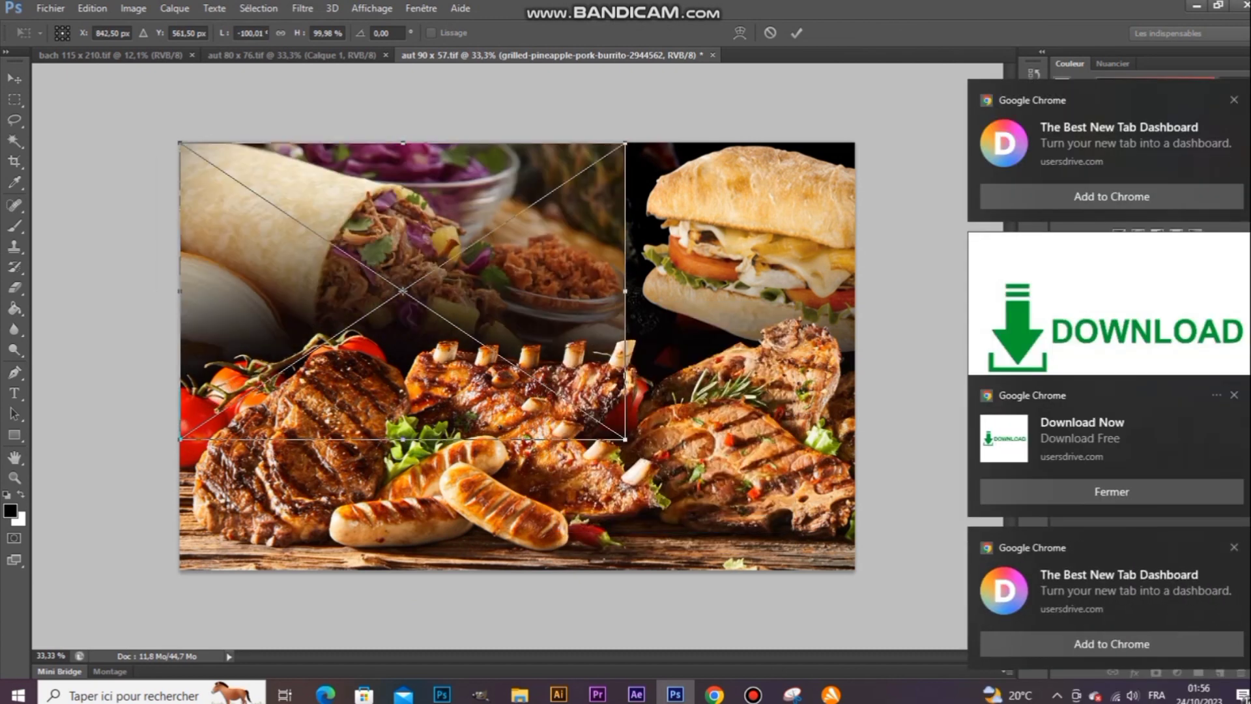
key("Return")
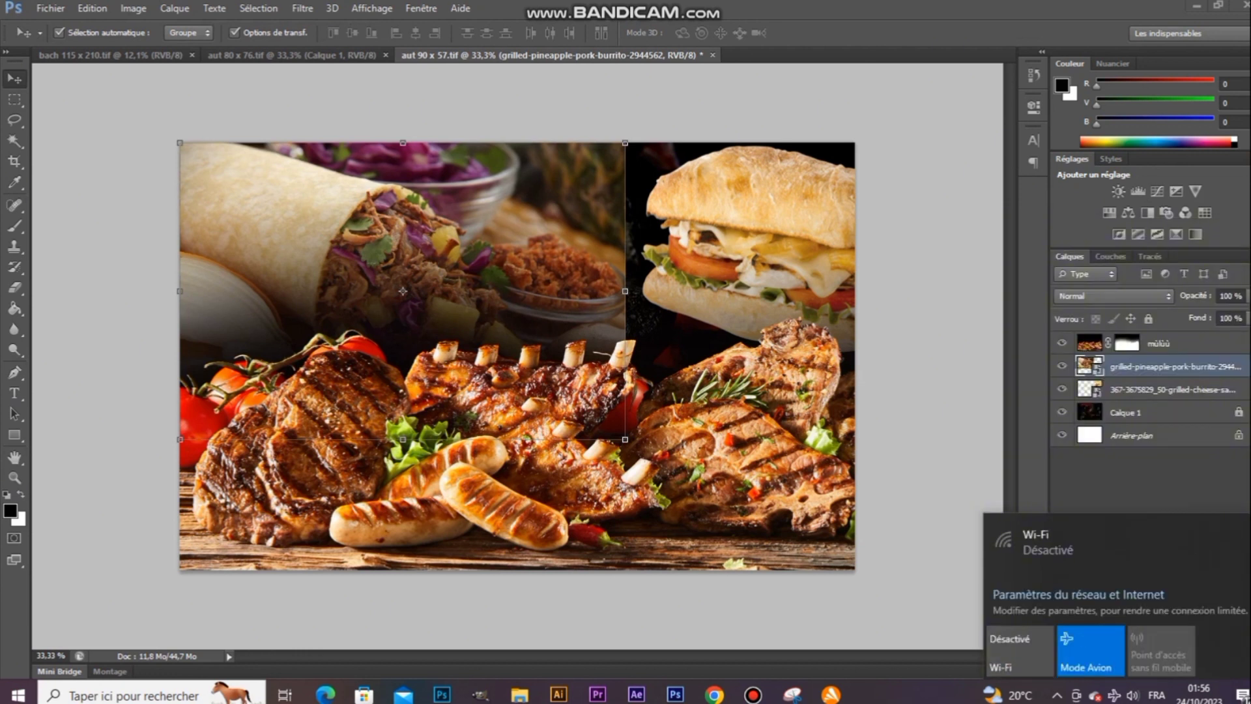
key("Escape")
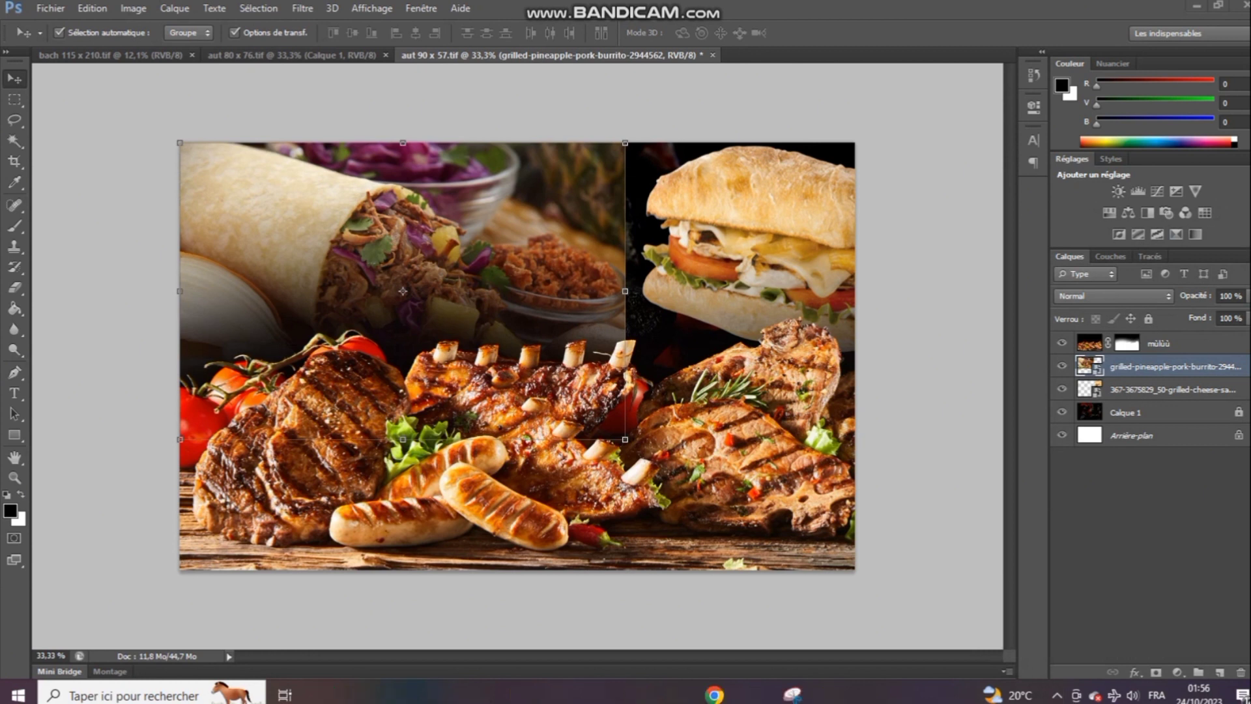
Step: Add a layer mask to the burrito layer and brush black along the photo's right edge to fade it out
left_click(1156, 671)
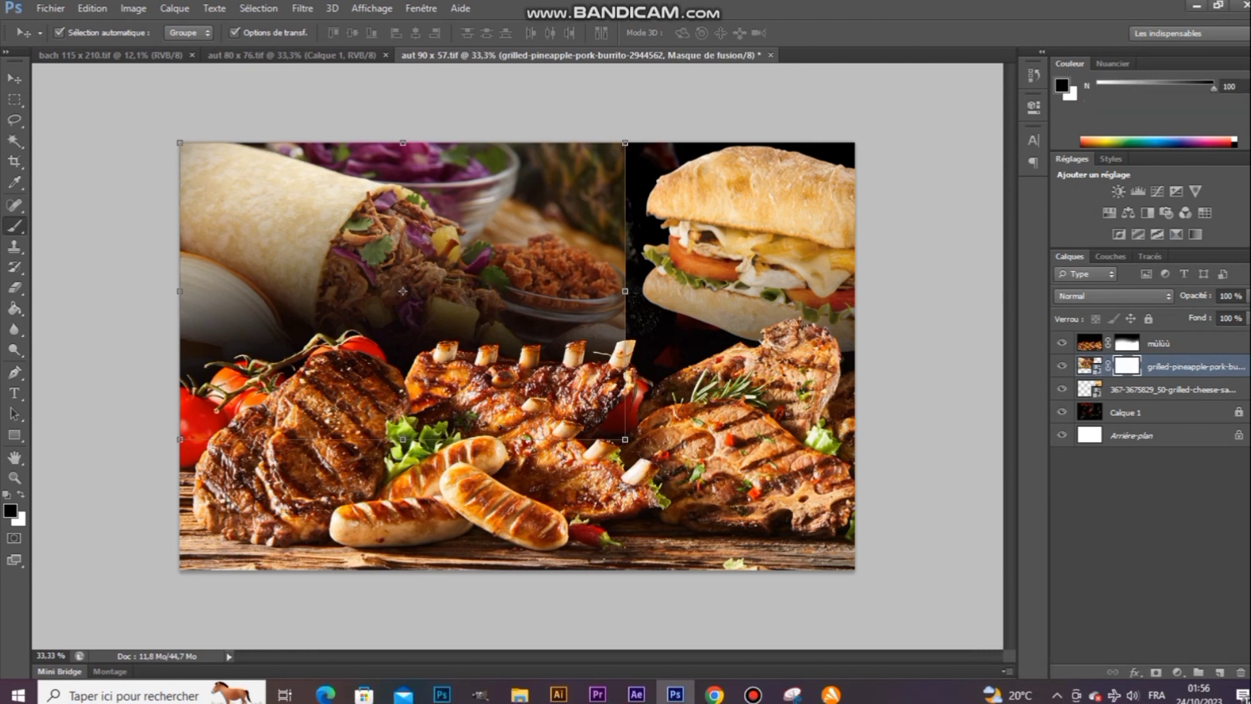
left_click(14, 226)
mouse_move(784, 207)
left_mouse_down()
mouse_move(805, 420)
mouse_move(790, 391)
mouse_move(737, 505)
mouse_move(798, 380)
left_mouse_up()
left_click(14, 79)
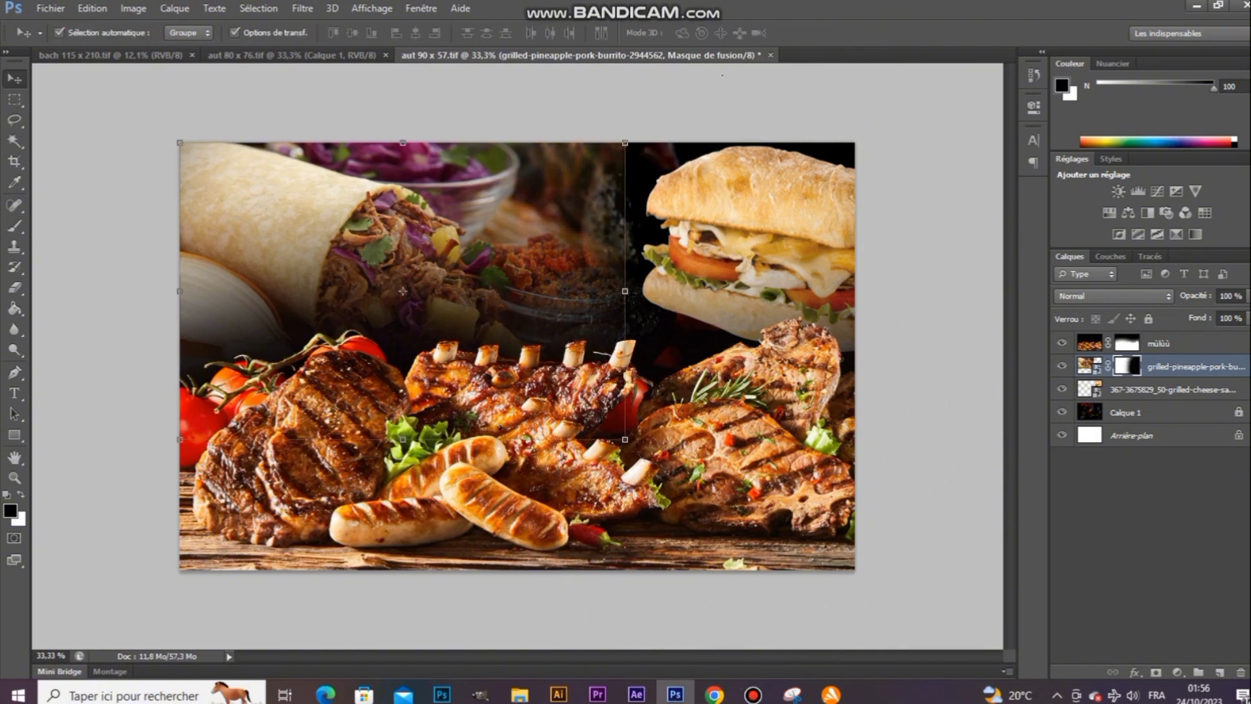
Step: Scale down the masked burrito in the canvas's upper-left corner and shift it slightly past the left edge
key("ctrl+t")
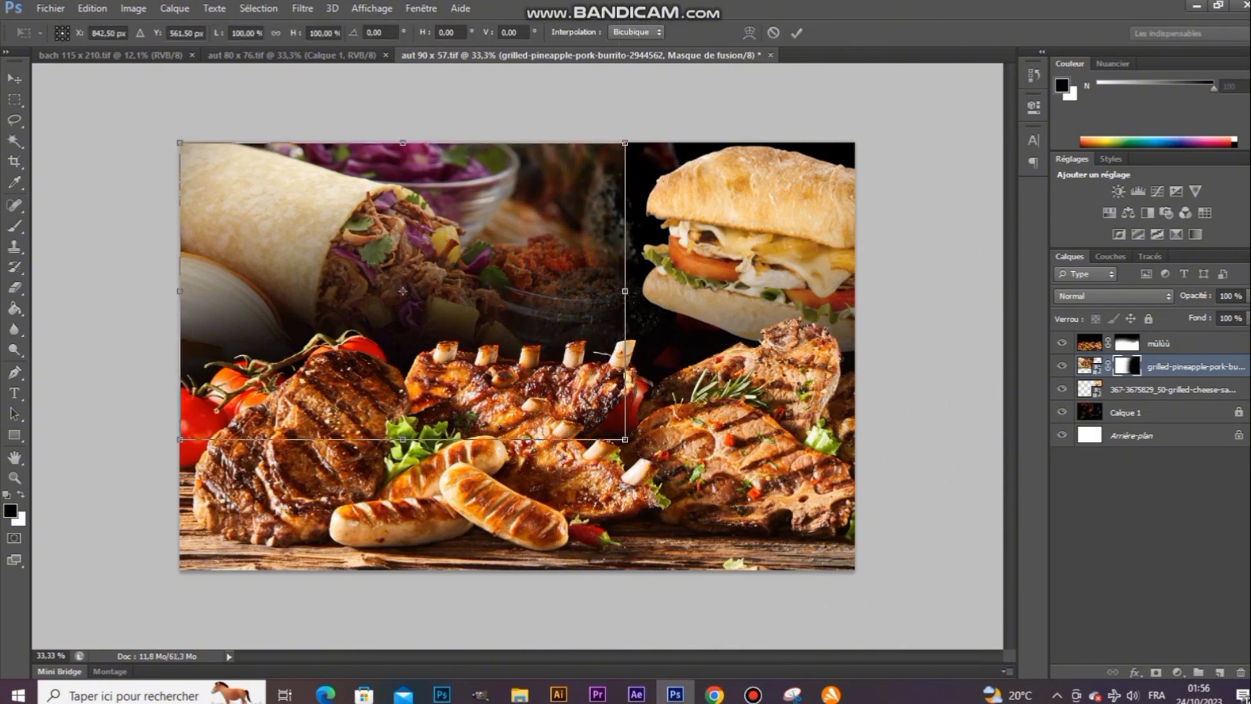
left_click_drag(625, 439, 539, 382)
key("Return")
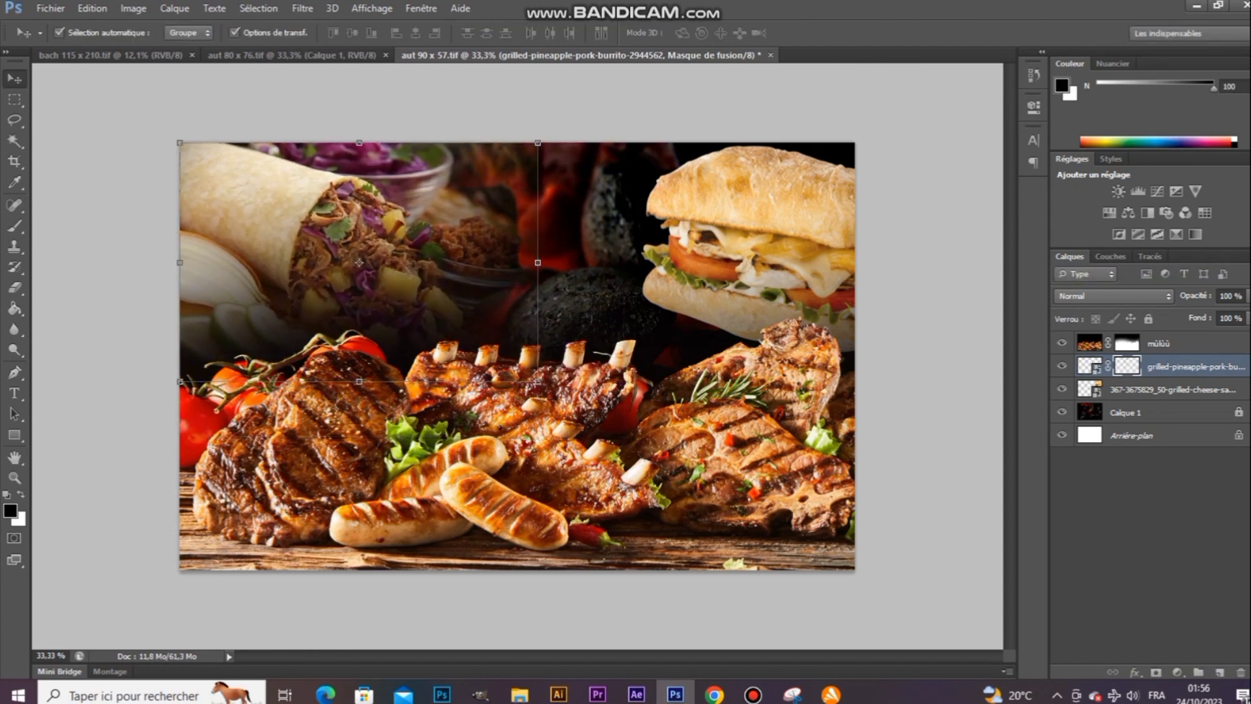
left_click_drag(251, 182, 235, 179)
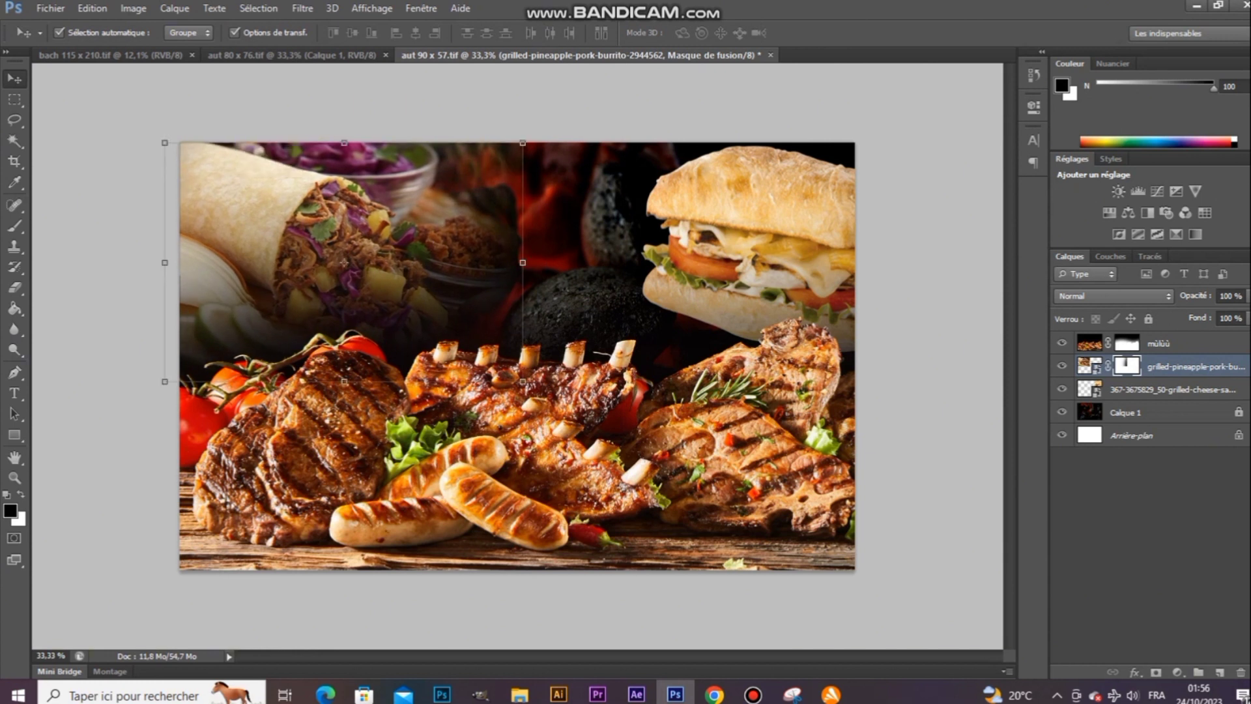
key("ctrl+t")
mouse_move(522, 381)
left_mouse_down()
mouse_move(501, 363)
mouse_move(534, 389)
left_mouse_up()
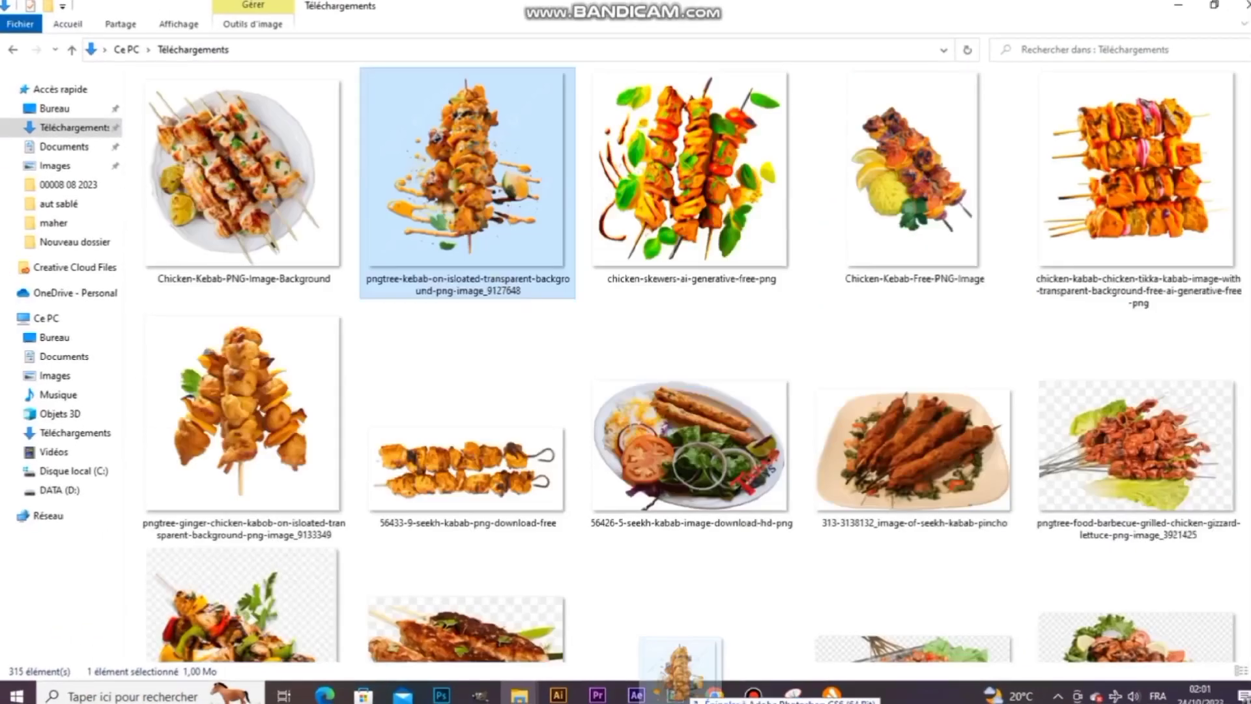
Step: Place the pngtree-kebab-on-isloated-transparent-background image from Téléchargements into Sans titre-1, enlarge it and centre it over the coals
left_click_drag(433, 215, 517, 357)
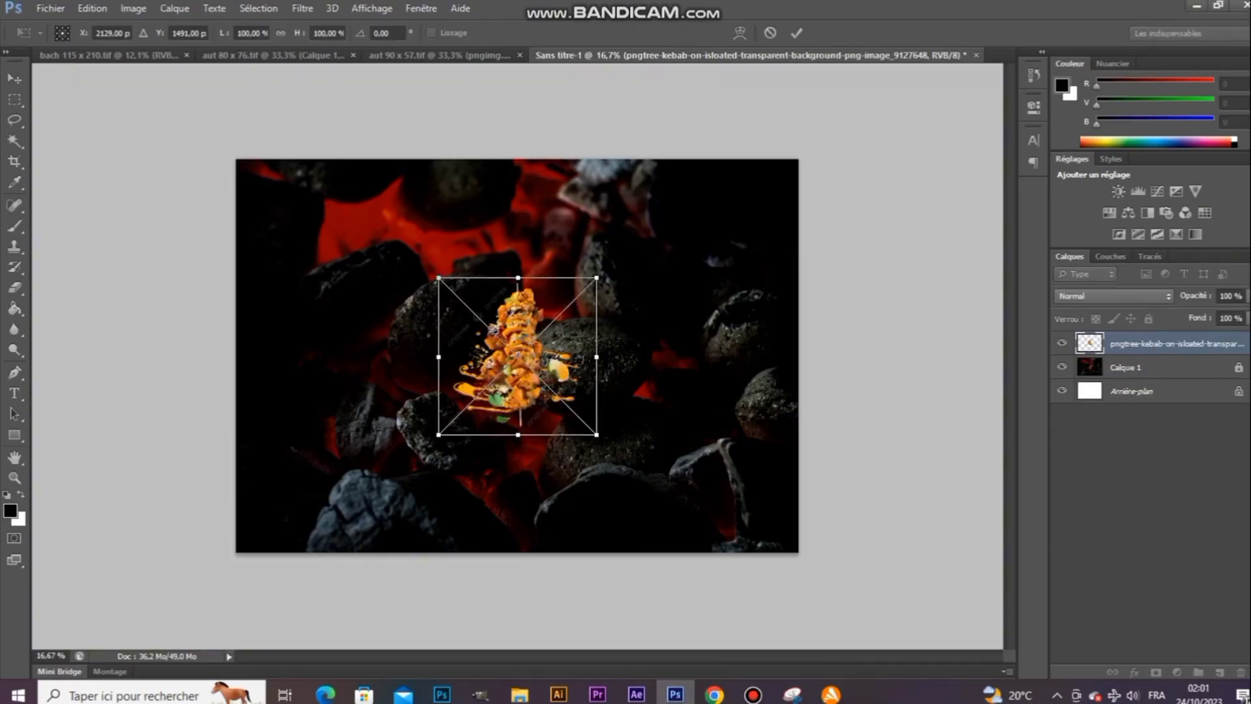
left_click_drag(596, 434, 673, 511)
mouse_move(521, 375)
left_mouse_down()
mouse_move(530, 385)
mouse_move(516, 368)
left_mouse_up()
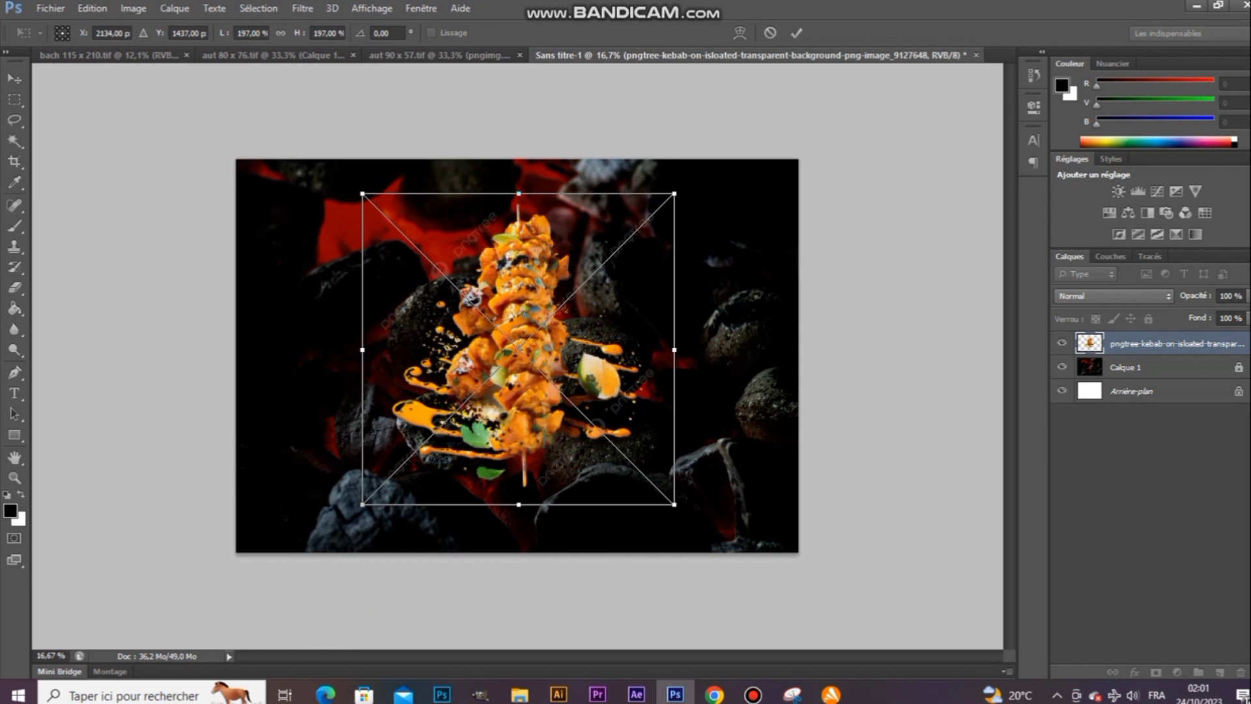
left_click_drag(674, 504, 654, 485)
key("Return")
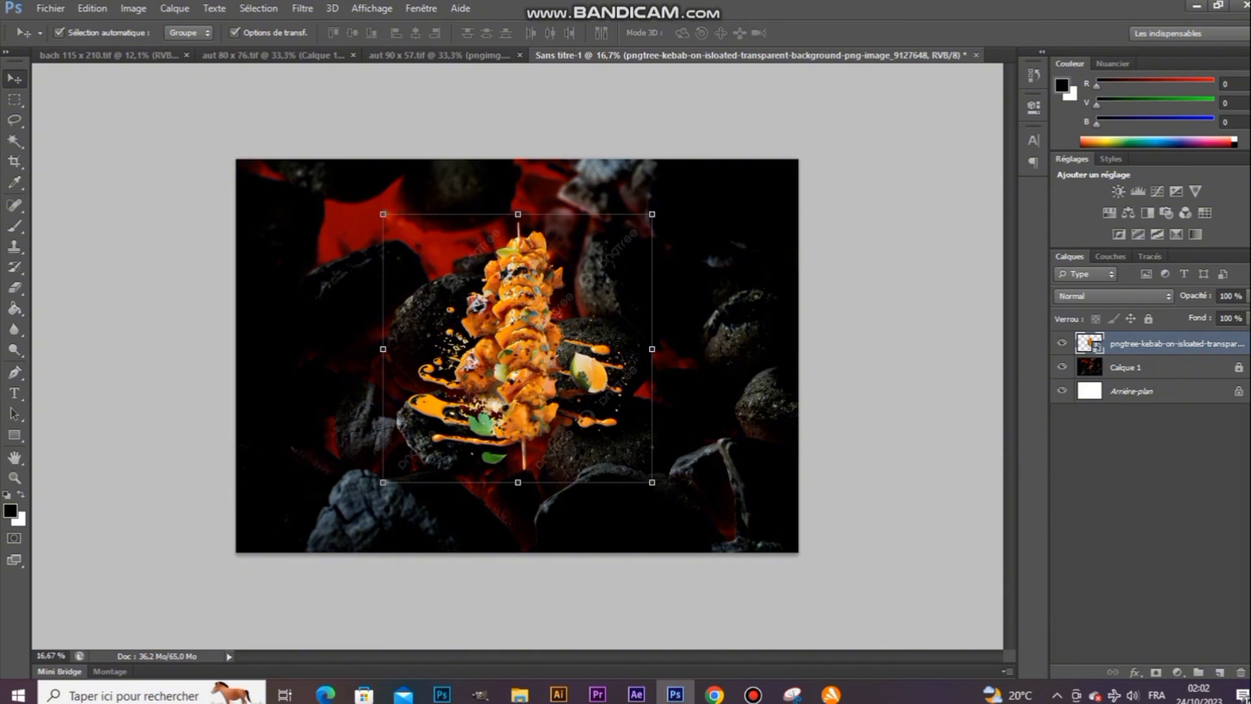
Step: Try to select the backdrop around the kebab skewer with the Quick Selection tool, clearing the selections made
left_click(15, 140)
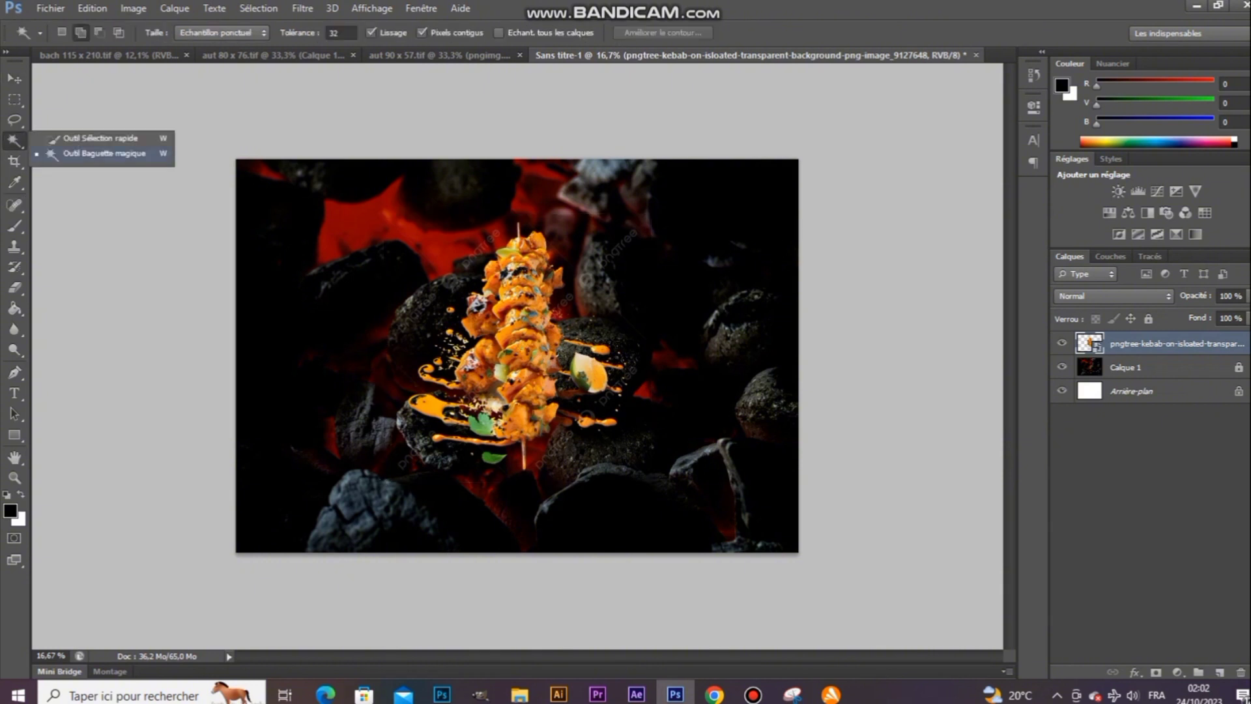
left_click(99, 138)
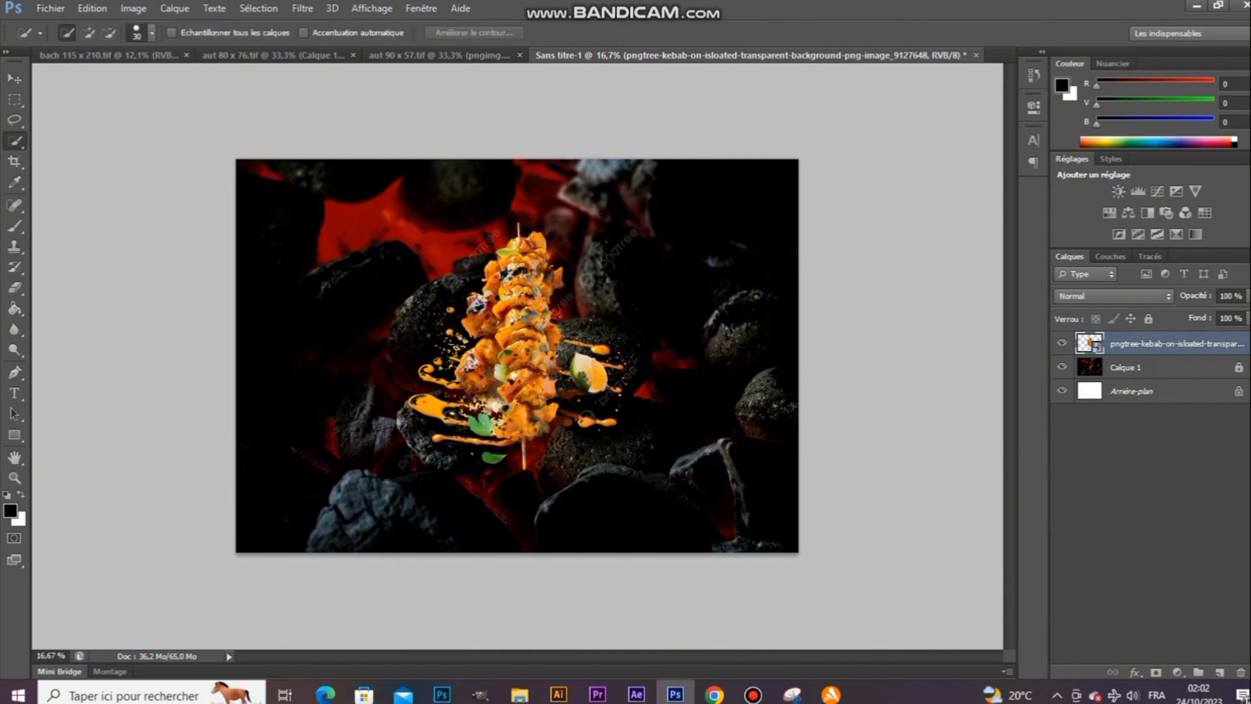
mouse_move(319, 206)
left_mouse_down()
mouse_move(414, 384)
mouse_move(428, 543)
left_mouse_up()
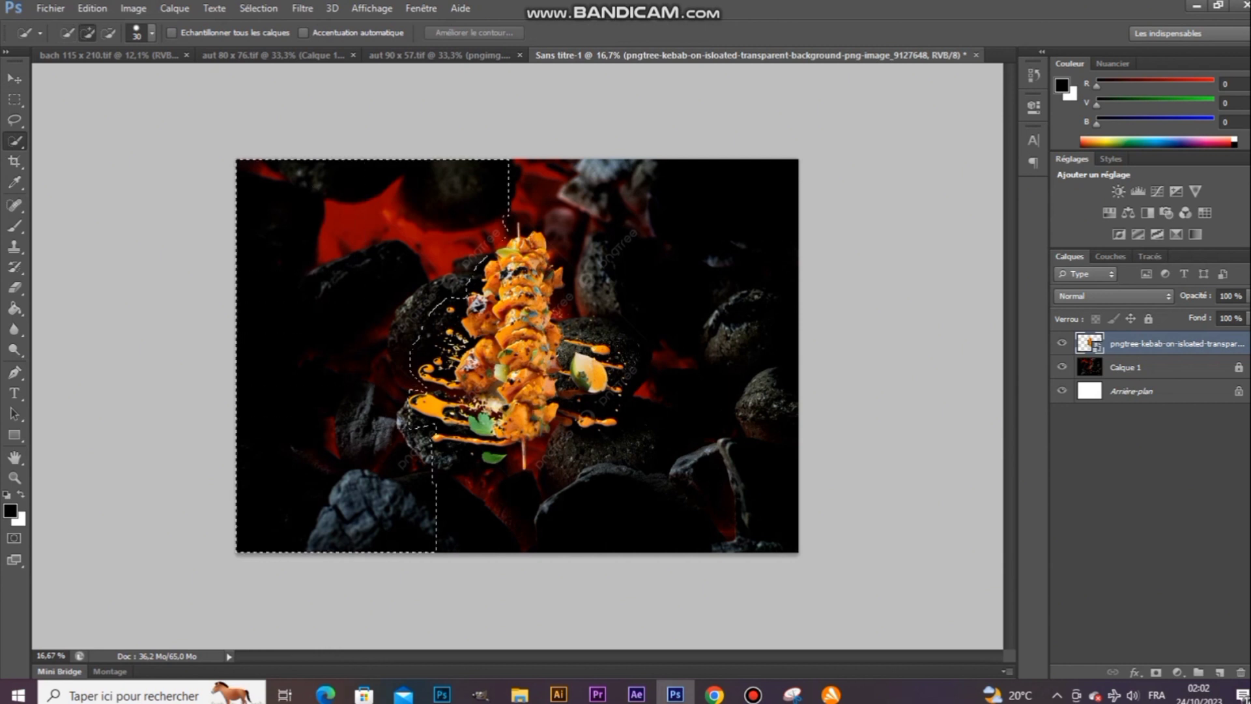
left_click_drag(522, 521, 613, 495)
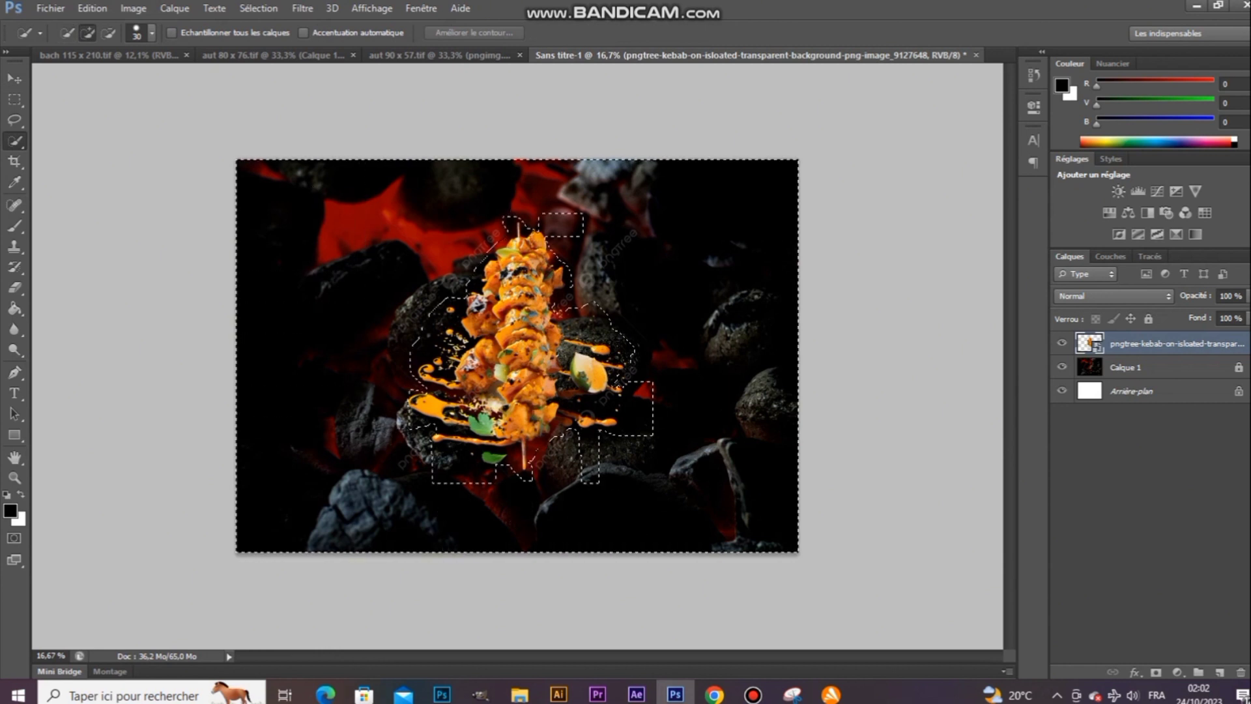
key("ctrl+d")
left_click(580, 342)
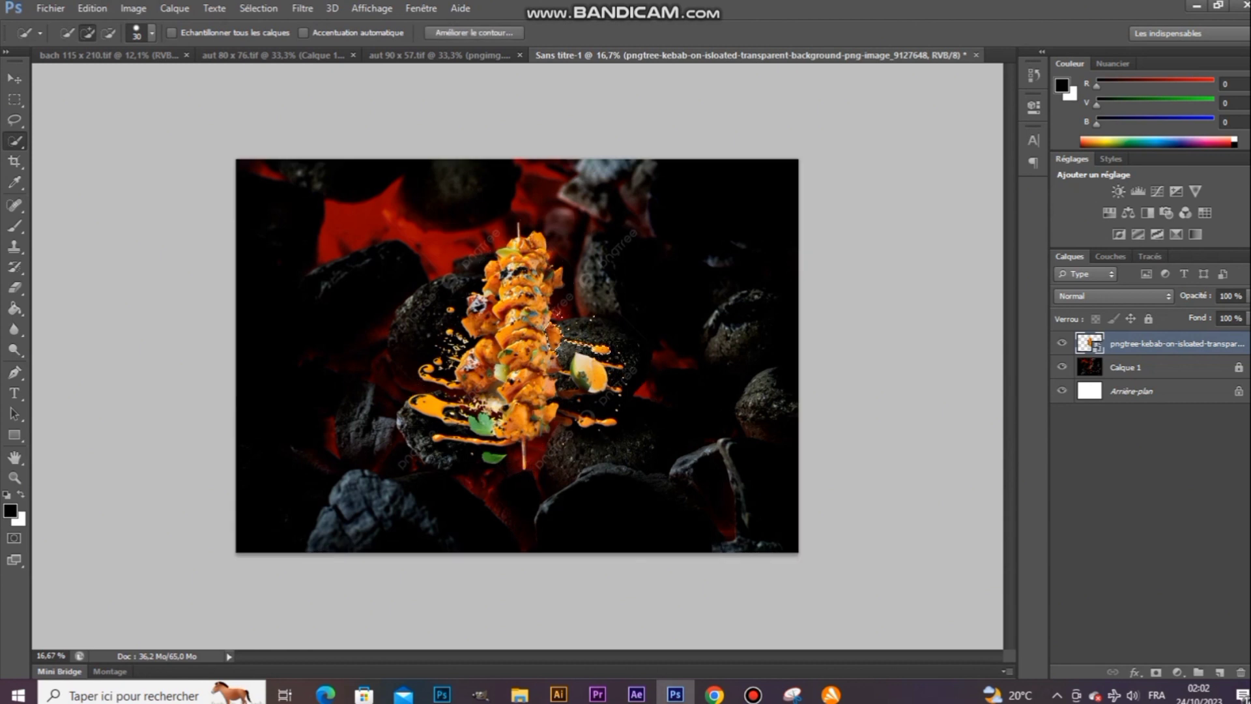
key("ctrl+d")
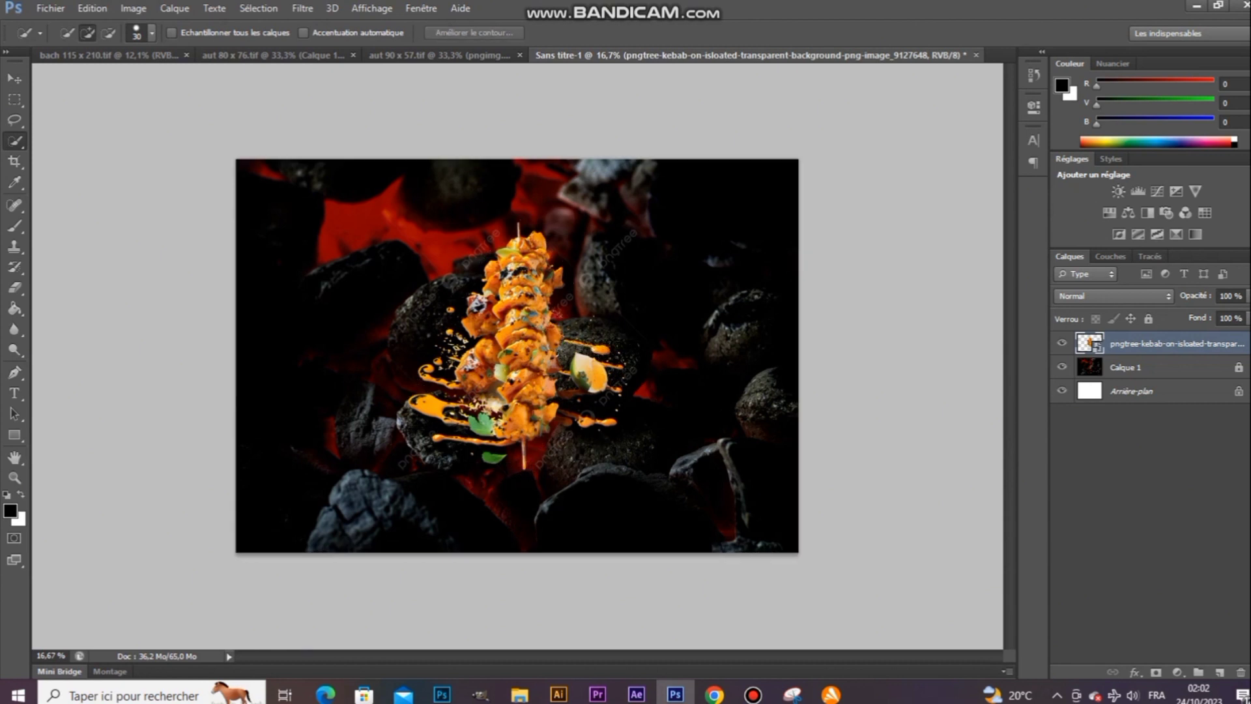
Step: Rasterize the kebab skewer smart object and set the standard Eraser as the tool for cleaning it up
key("e")
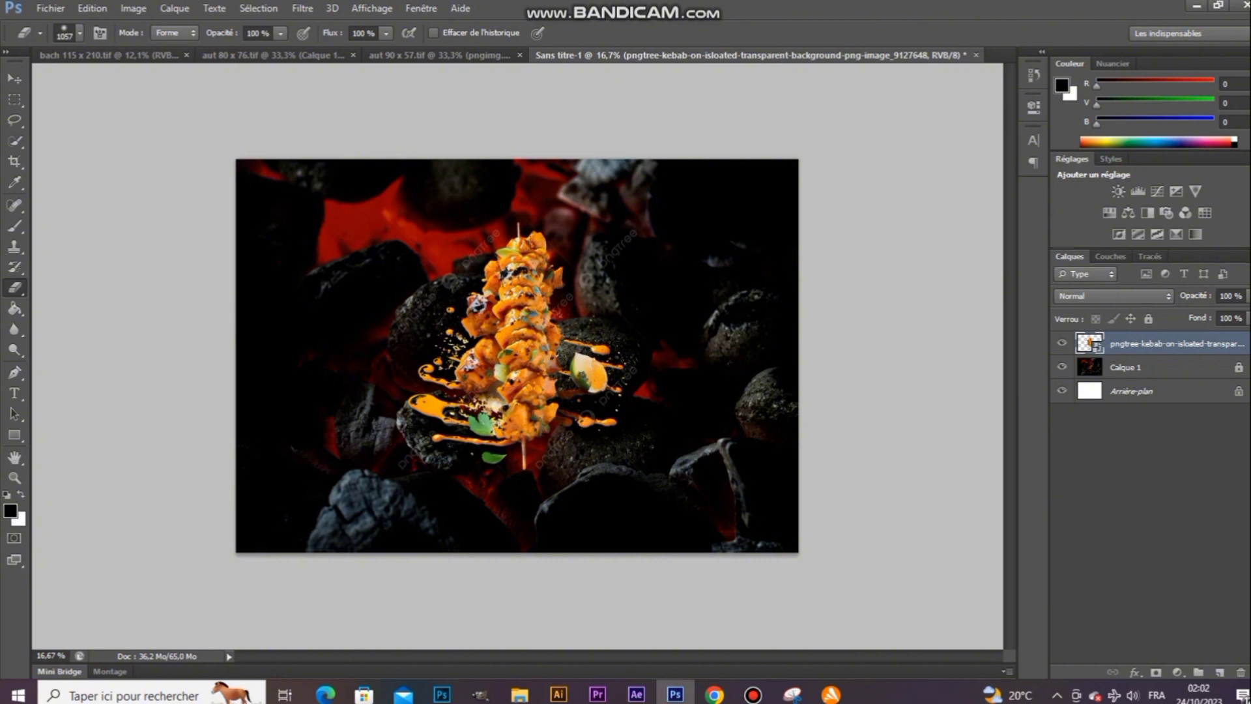
left_click(523, 271)
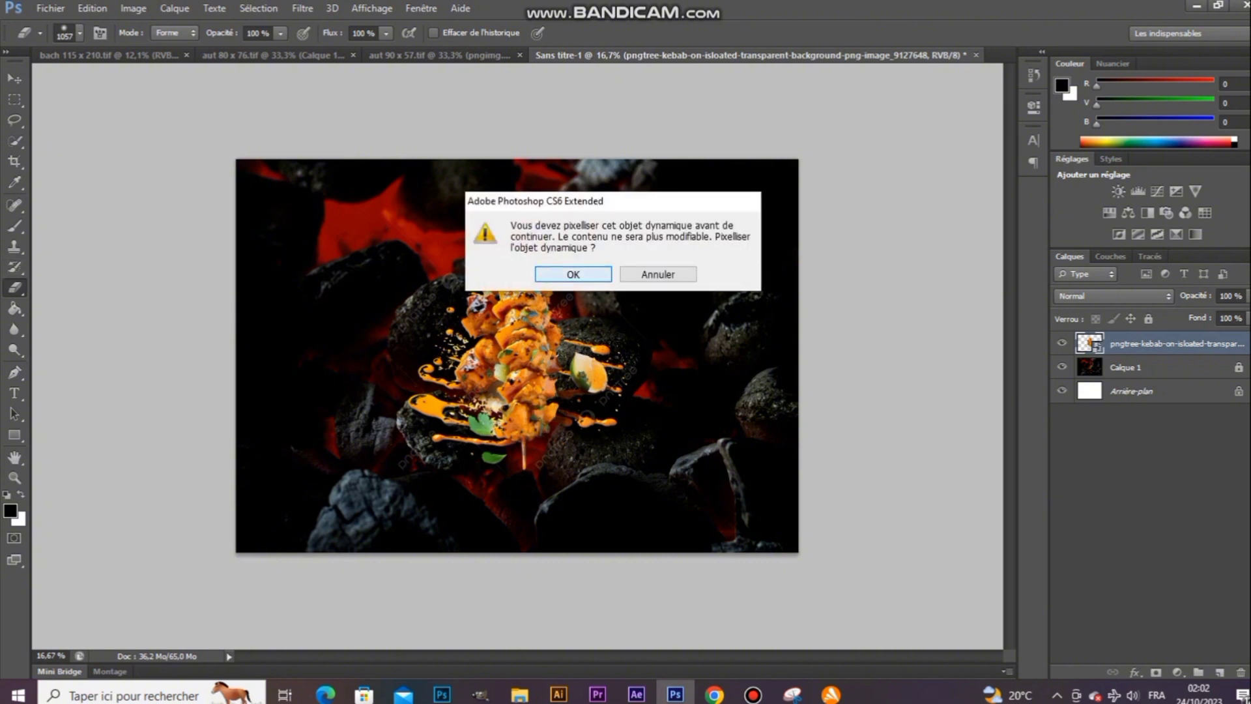
left_click(572, 273)
right_click(14, 287)
left_click(79, 317)
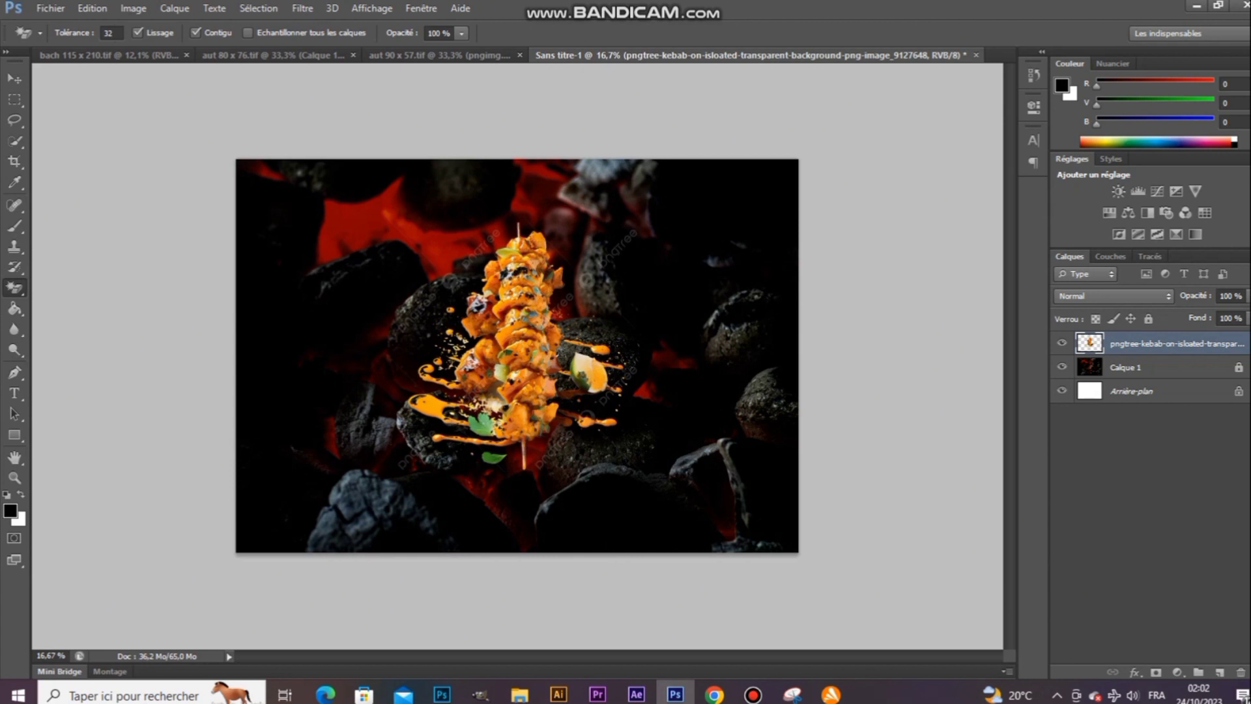
right_click(15, 287)
left_click(79, 282)
Step: Erase the watermarks on the kebab image's upper right side with a 226 px Eraser at 76% hardness
right_click(648, 239)
left_click(725, 274)
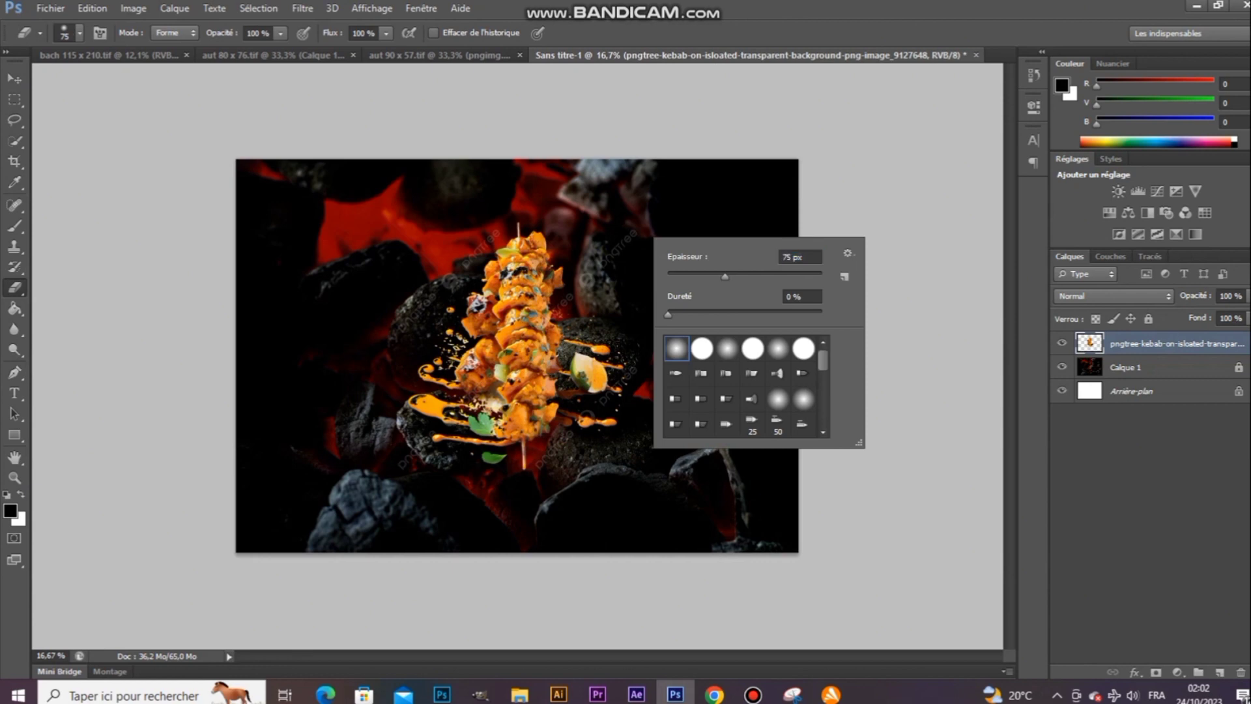
left_click(779, 312)
key("Return")
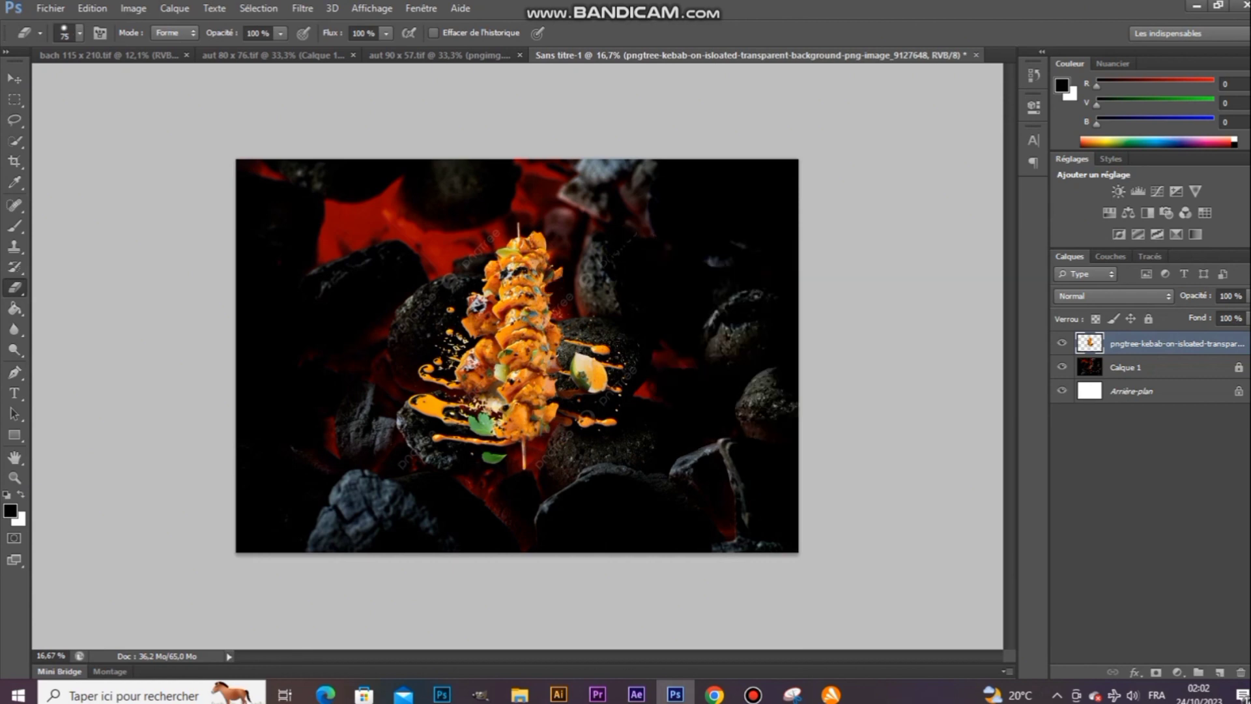
scroll(627, 274, "up", 7)
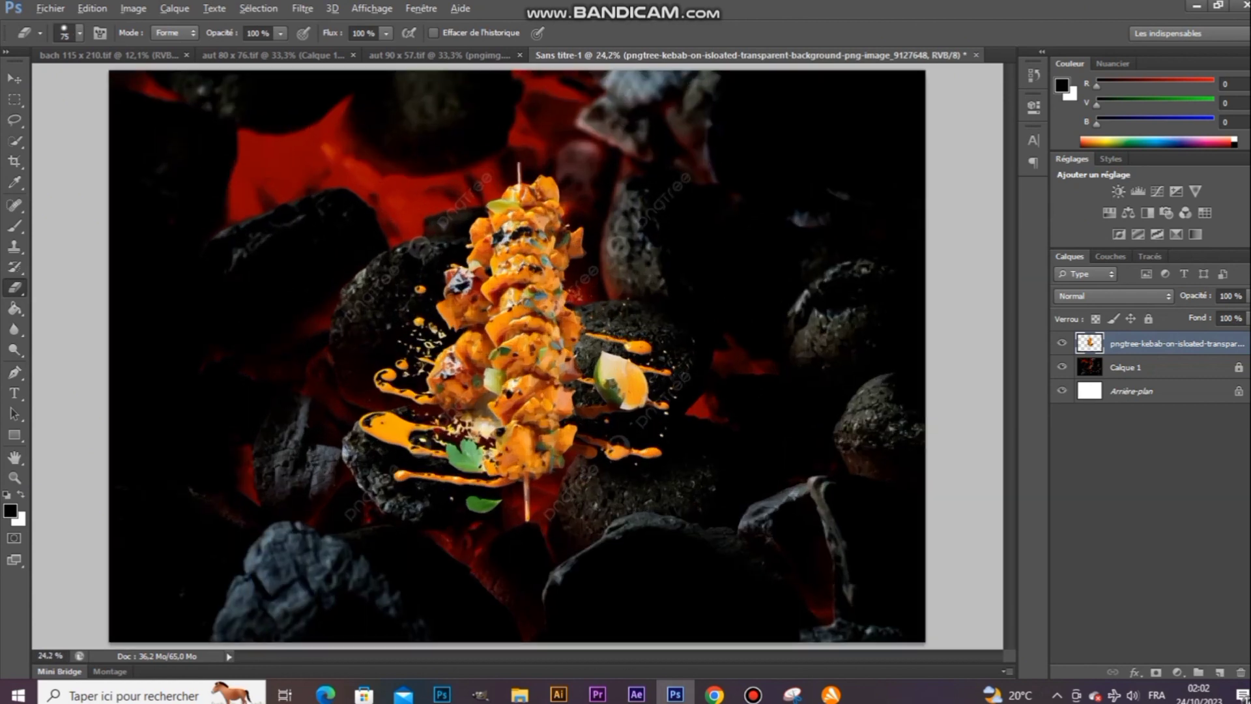
right_click(668, 261)
left_click(800, 298)
key("Return")
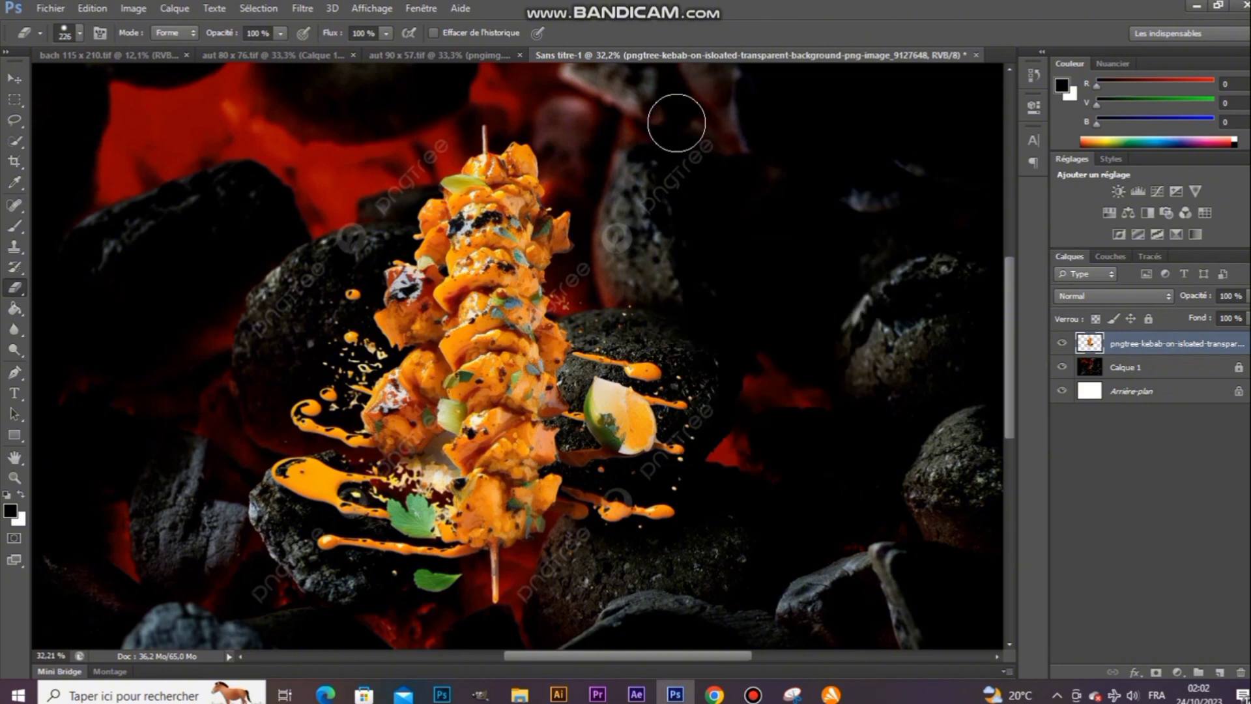
mouse_move(580, 289)
left_mouse_down()
mouse_move(639, 251)
mouse_move(706, 419)
mouse_move(751, 404)
left_mouse_up()
Step: Erase the watermarks at the lower left and upper left of the kebab skewer
scroll(751, 404, "down", 2)
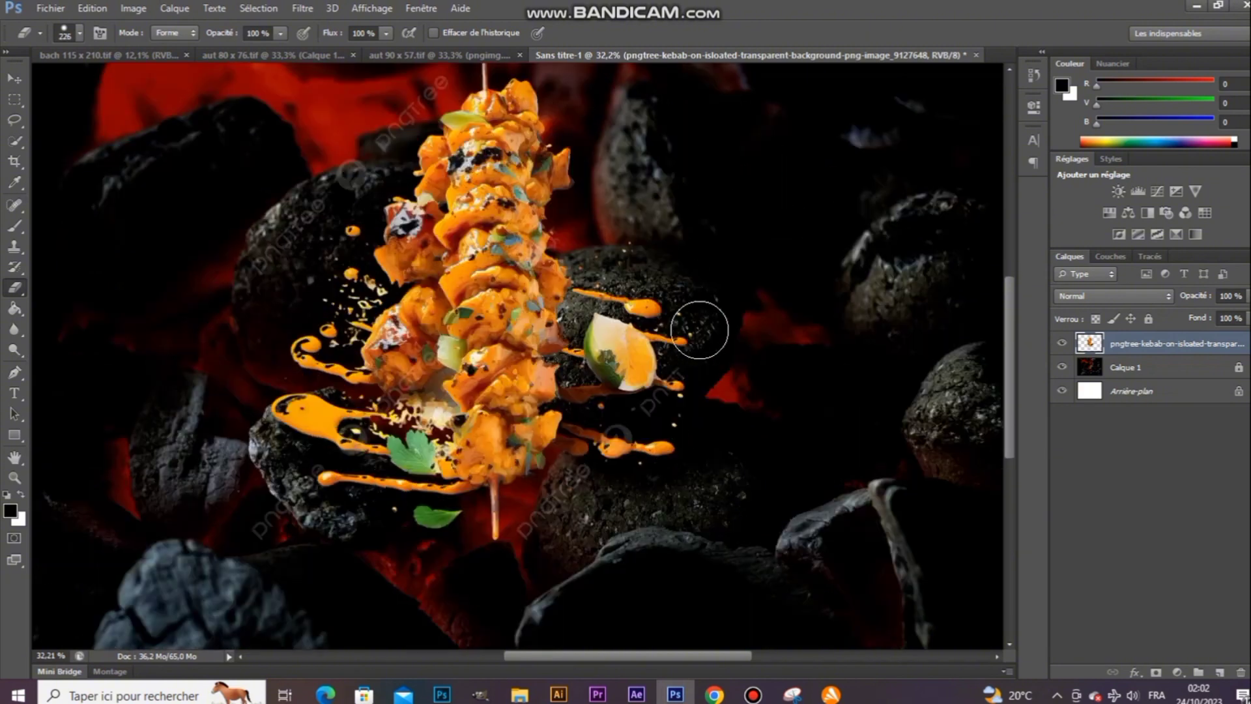
left_click_drag(252, 556, 290, 478)
mouse_move(282, 235)
left_mouse_down()
mouse_move(222, 286)
mouse_move(404, 99)
left_mouse_up()
scroll(405, 99, "up", 2)
mouse_move(431, 157)
left_mouse_down()
mouse_move(439, 123)
mouse_move(384, 163)
mouse_move(424, 92)
left_mouse_up()
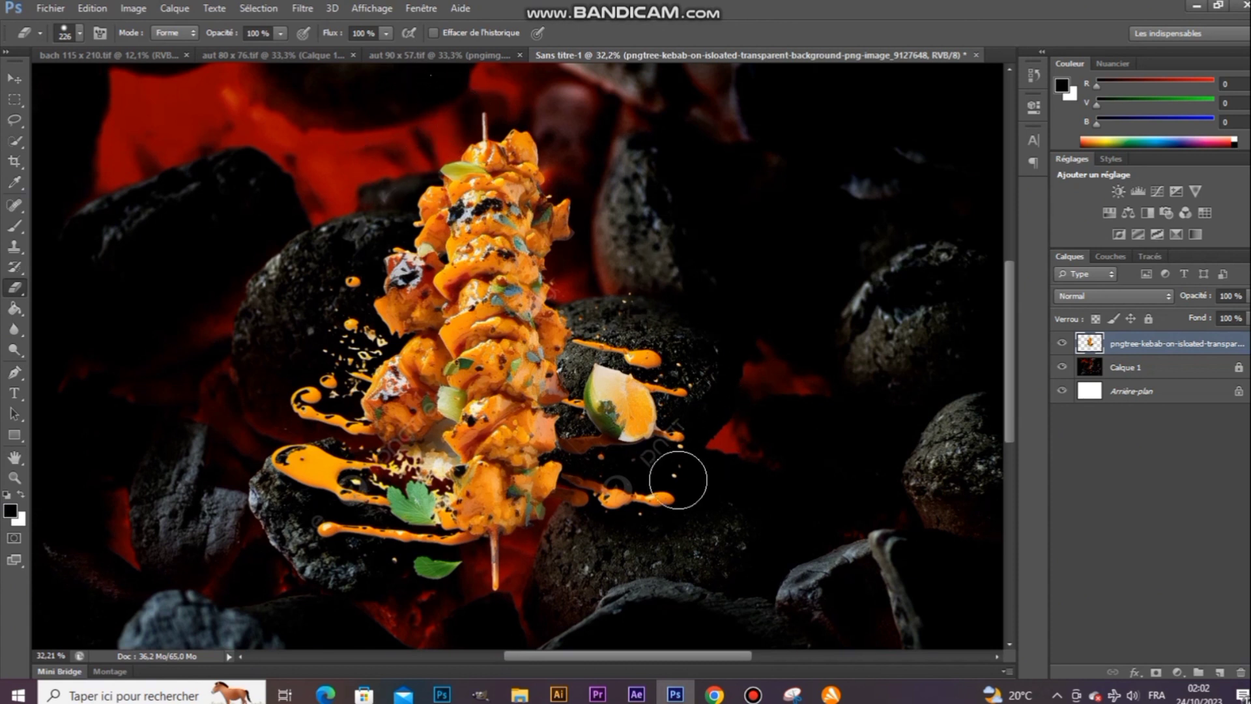
Step: Erase the leftover watermark below the lime wedge, using 147 px and 99 px Eraser sizes around the sauce splashes
right_click(689, 449)
left_click_drag(821, 486, 800, 487)
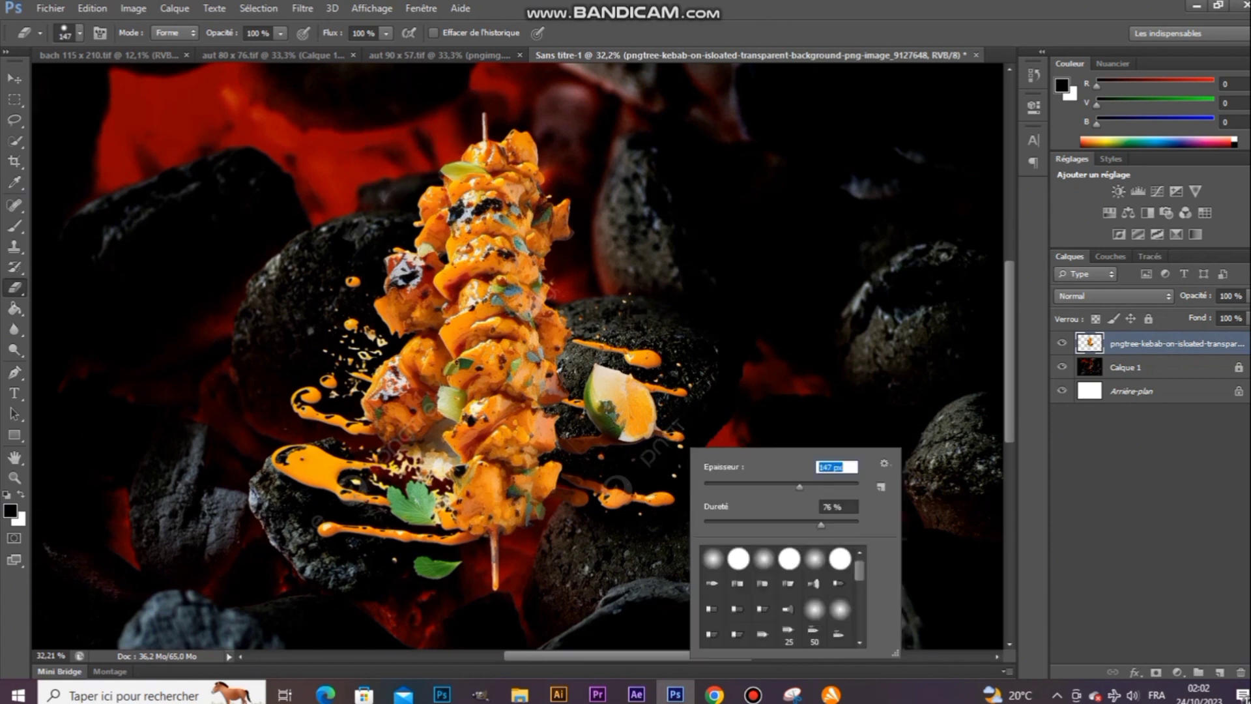
left_click(649, 458)
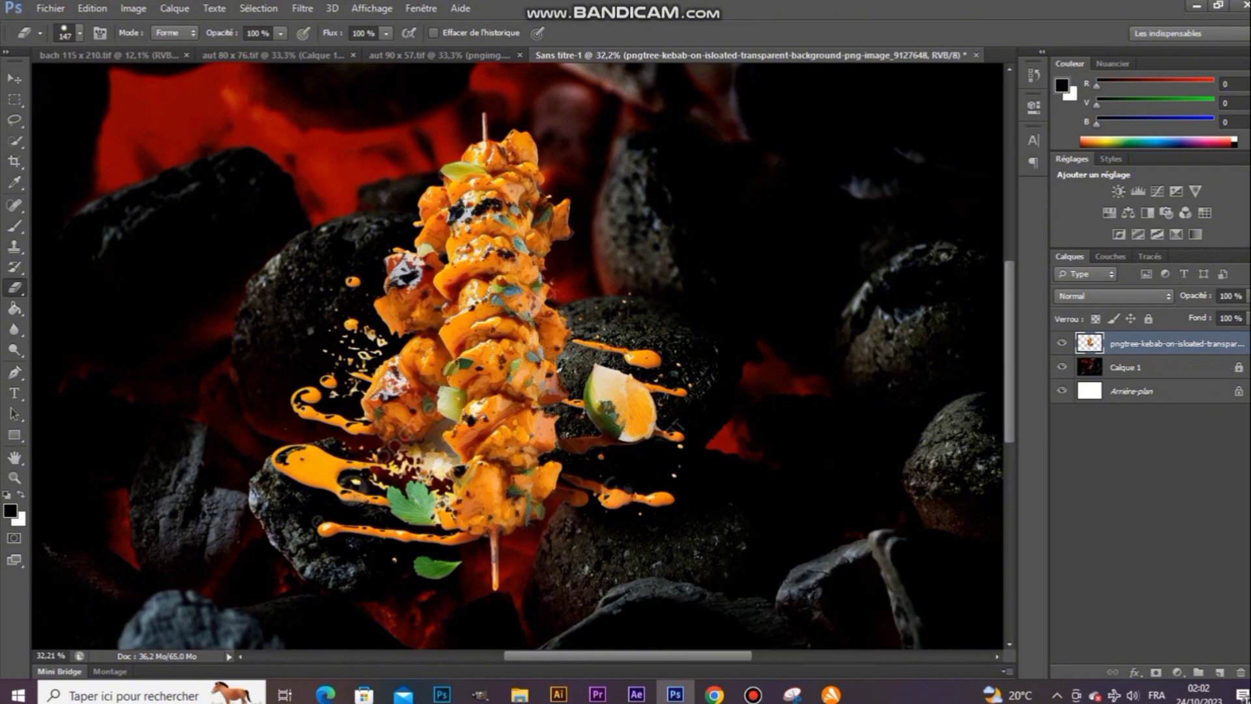
right_click(726, 408)
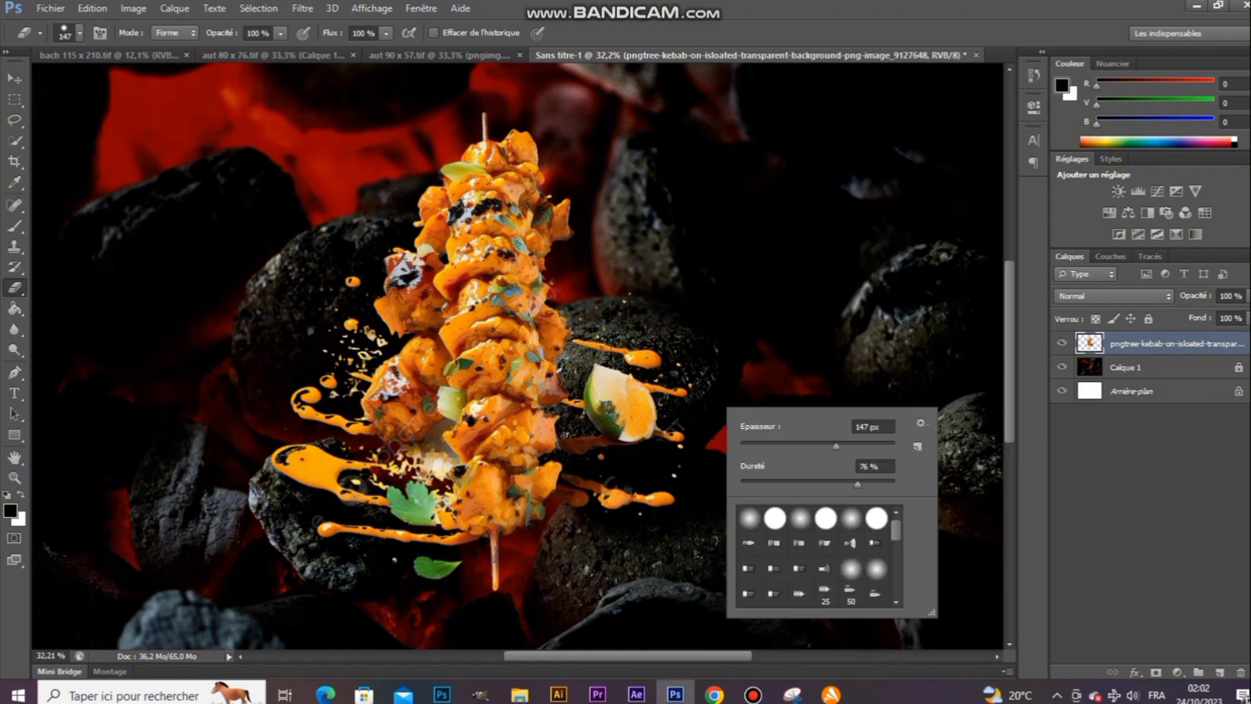
left_click_drag(836, 446, 816, 446)
left_click(678, 424)
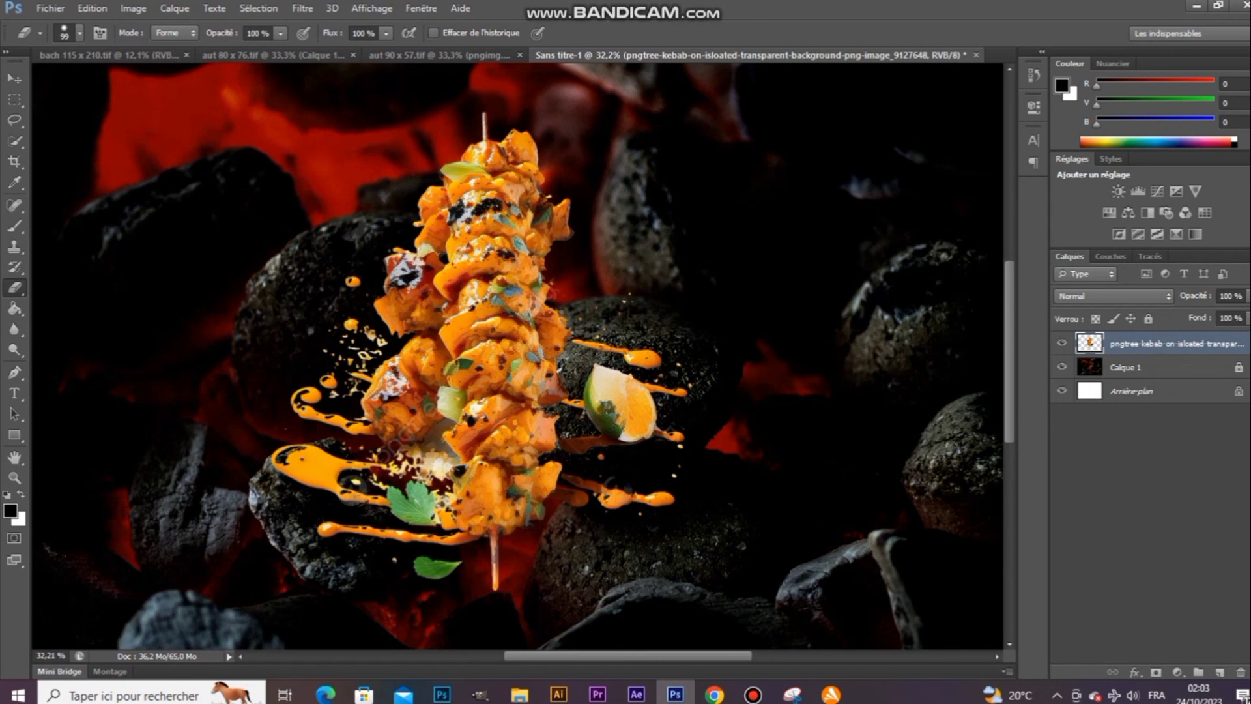
Step: Reduce the Eraser to 67 px and erase the watermark remnant between the sauce splashes left of the skewer
right_click(391, 452)
left_click_drag(479, 490, 455, 490)
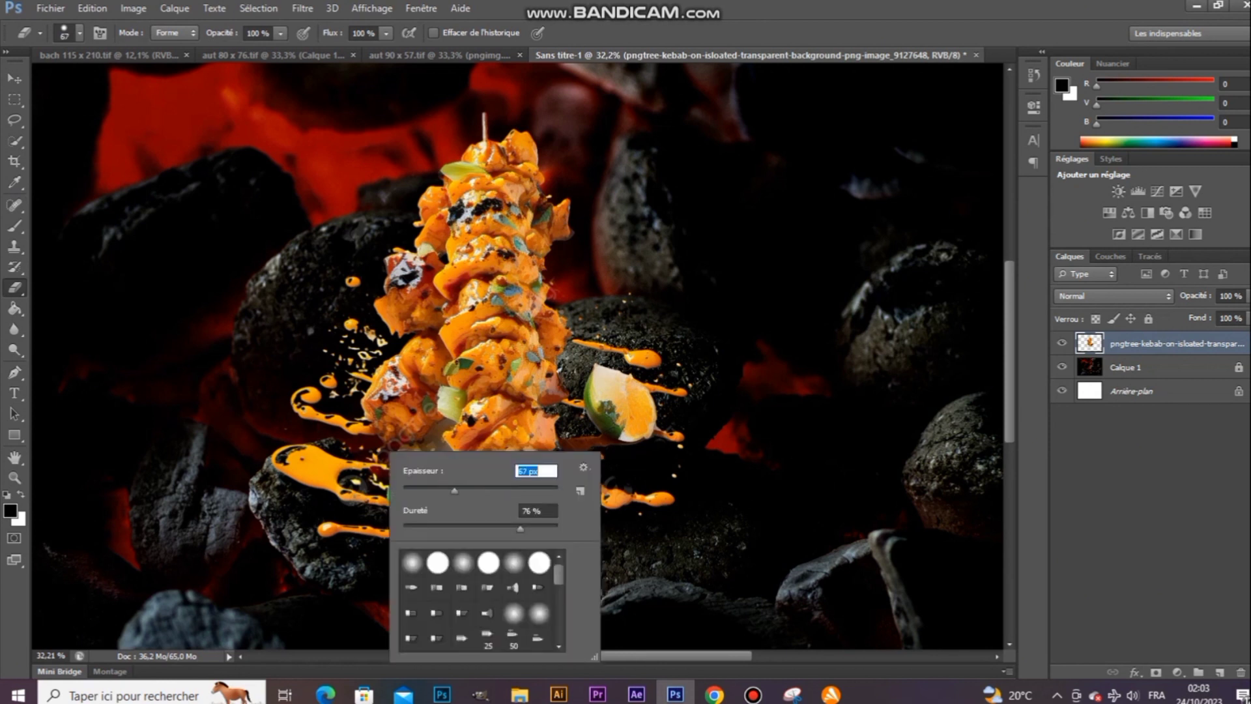
left_click(403, 436)
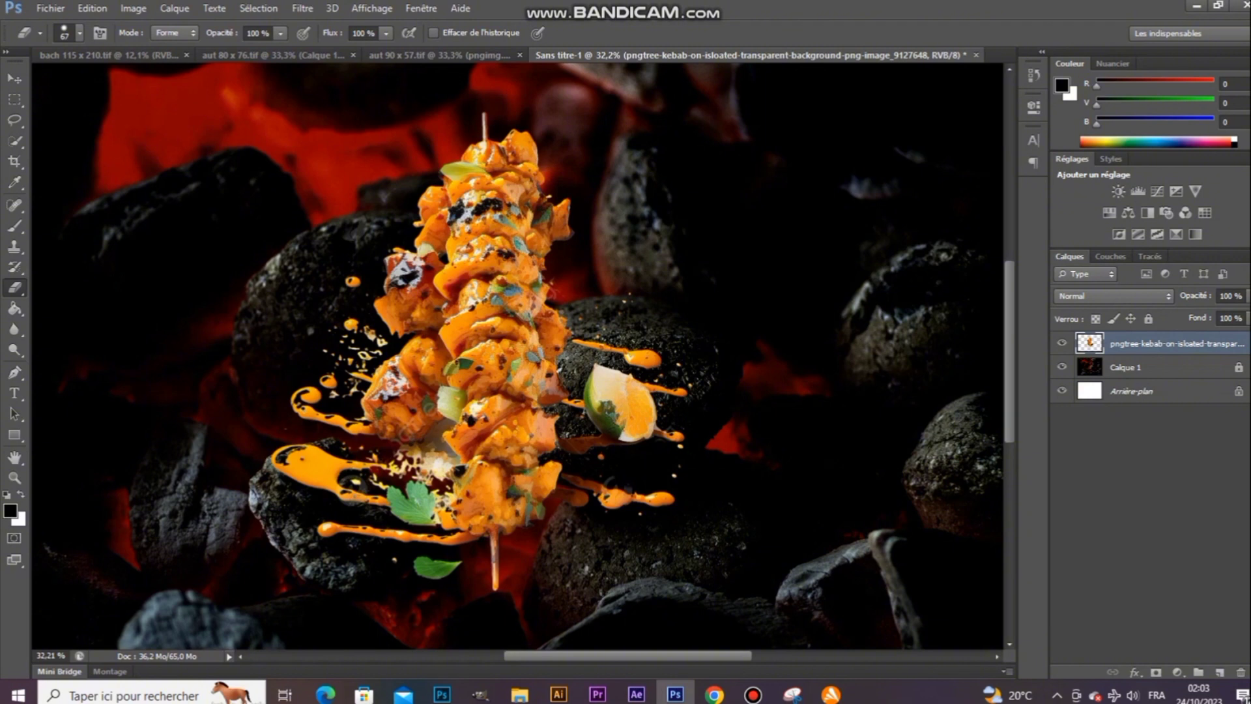
Step: Save the kebab design as the layered TIFF aut 150 x 105 in the maher folder, keeping the default TIFF options
scroll(550, 346, "down", 5)
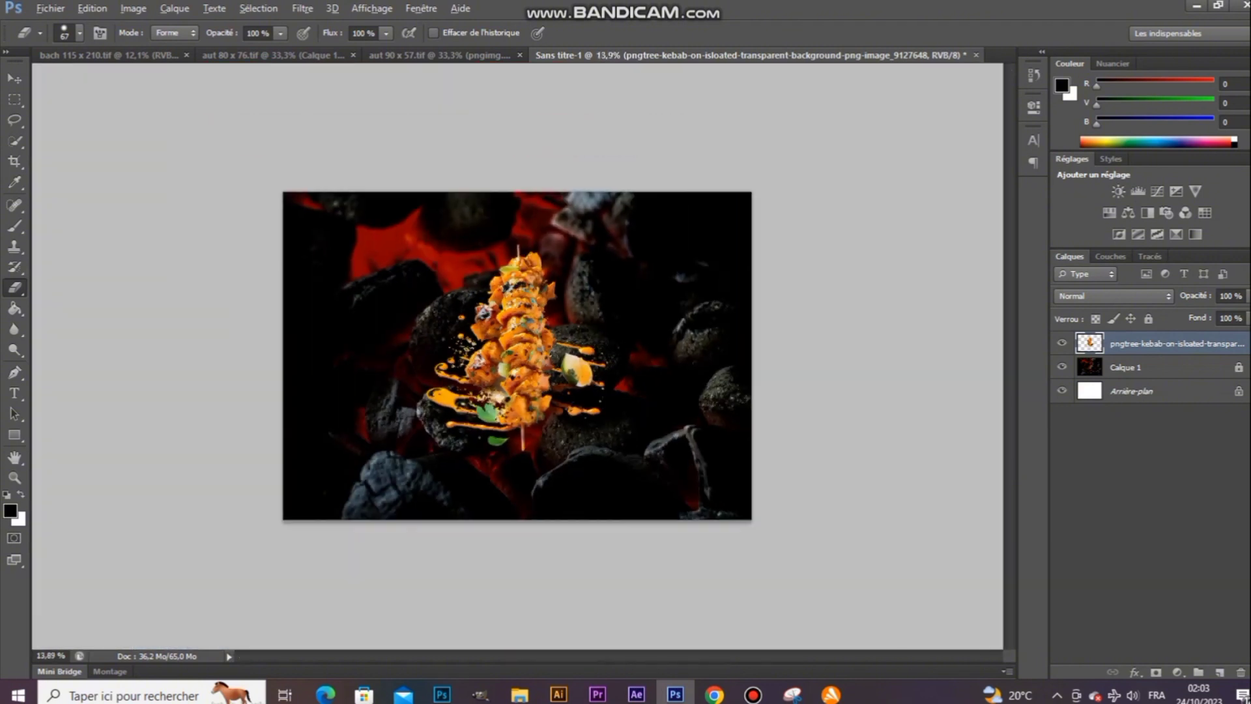
key("v")
scroll(518, 356, "down", 2)
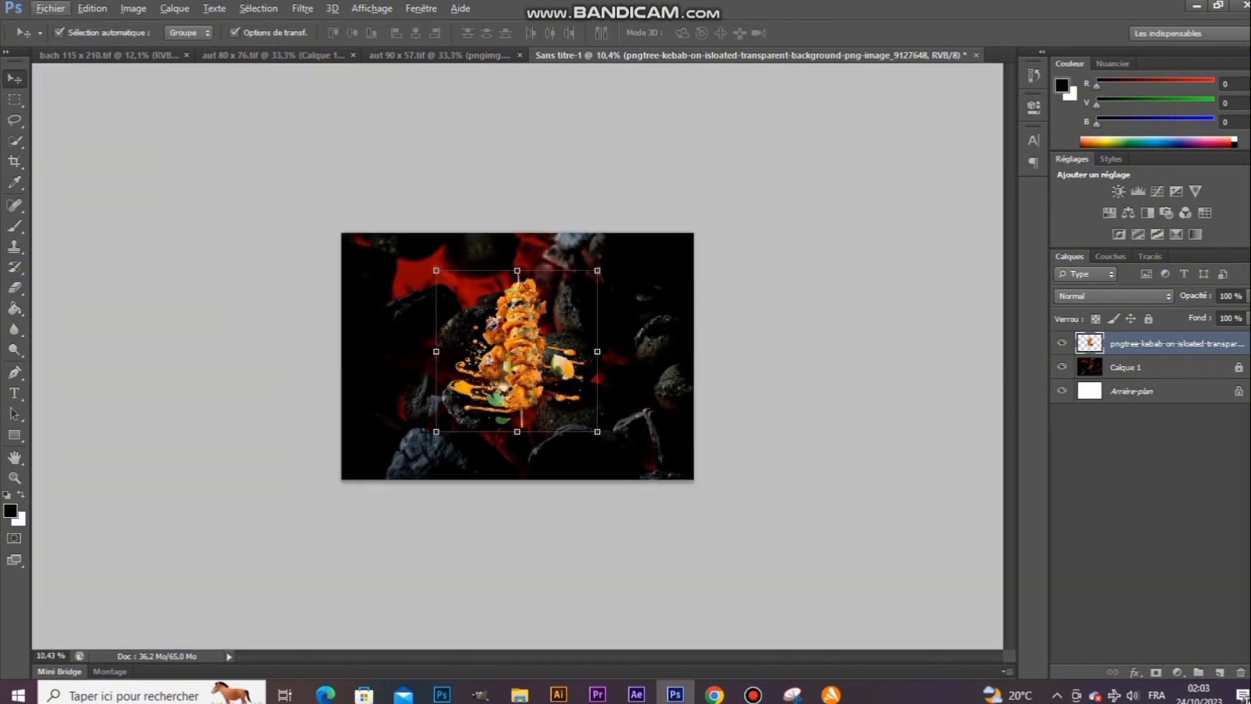
key("ctrl+shift+s")
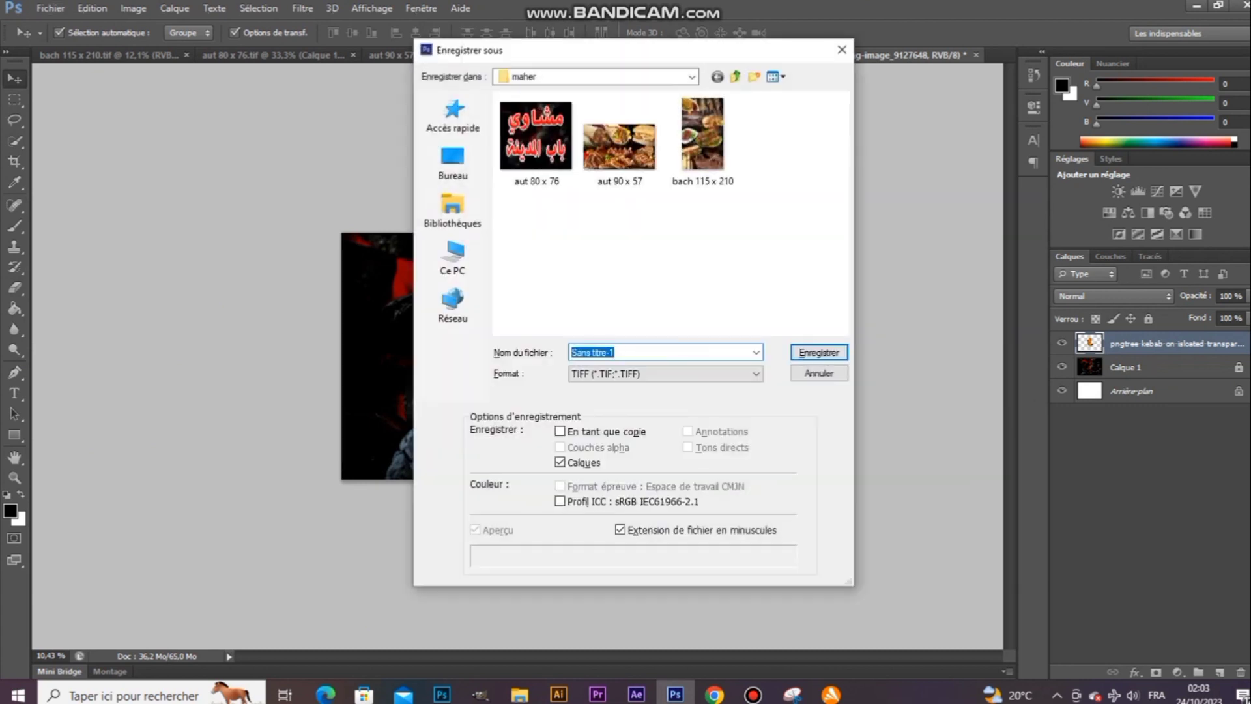
type("a")
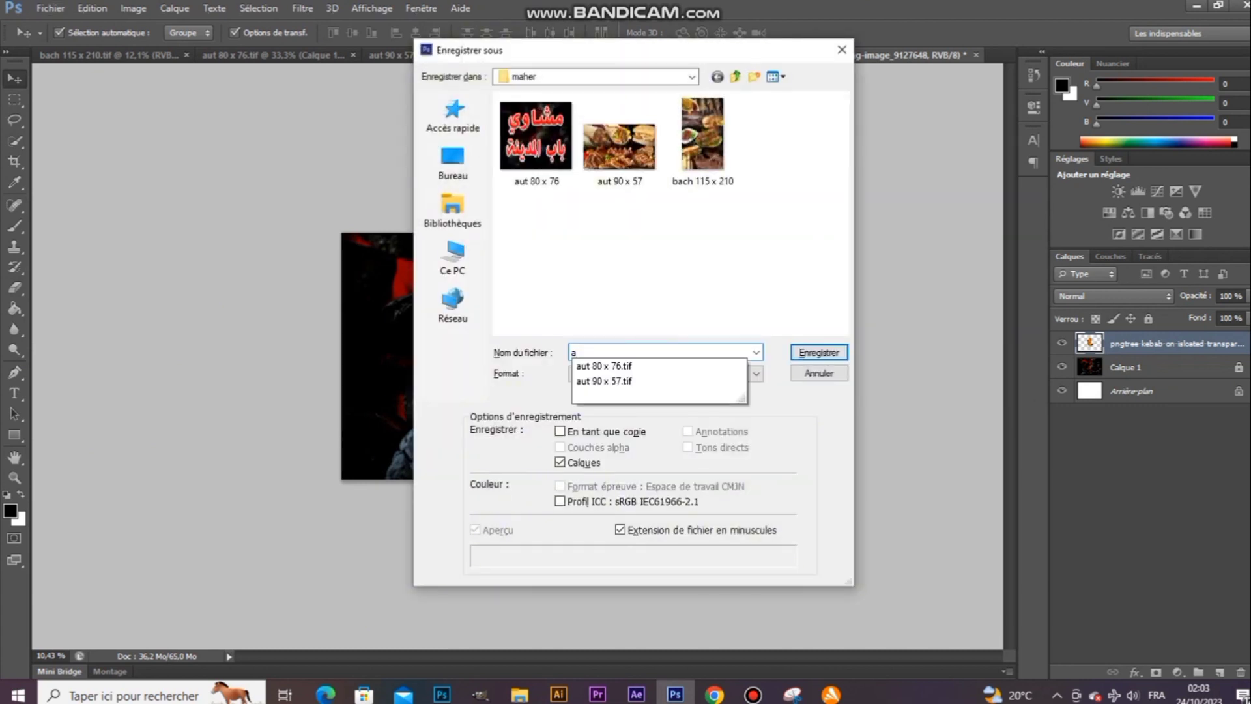
type("ut 150 x 105")
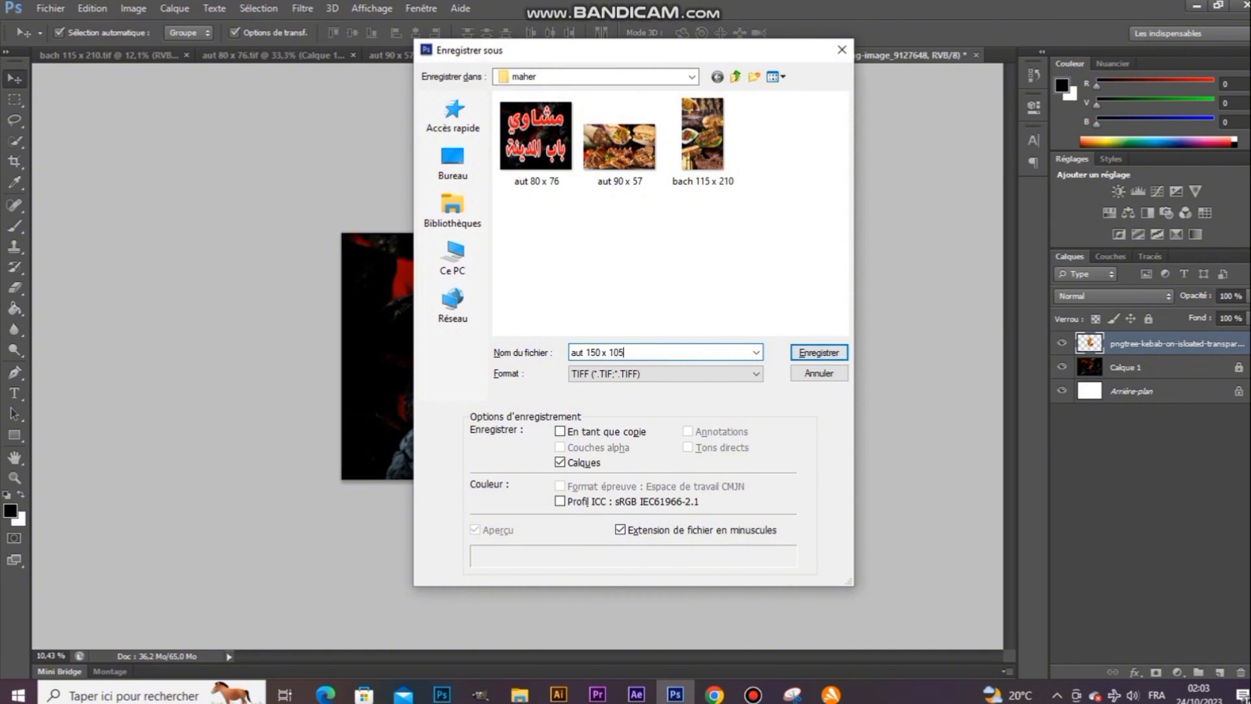
key("Return")
key("Return")
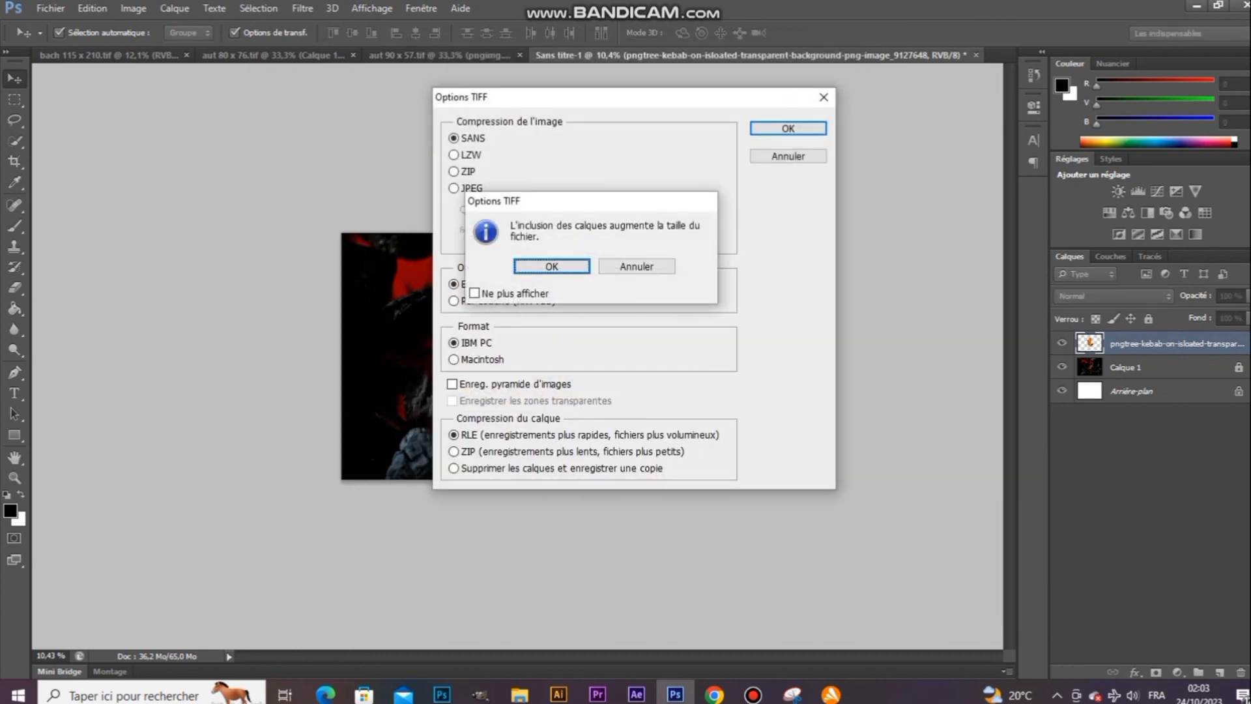
key("Return")
Step: Place pngimg.com - shawarma_PNG35 from Téléchargements into aut 150 x 105, scaled to about 314% in the canvas's lower-right corner
left_click(519, 695)
left_click(244, 176)
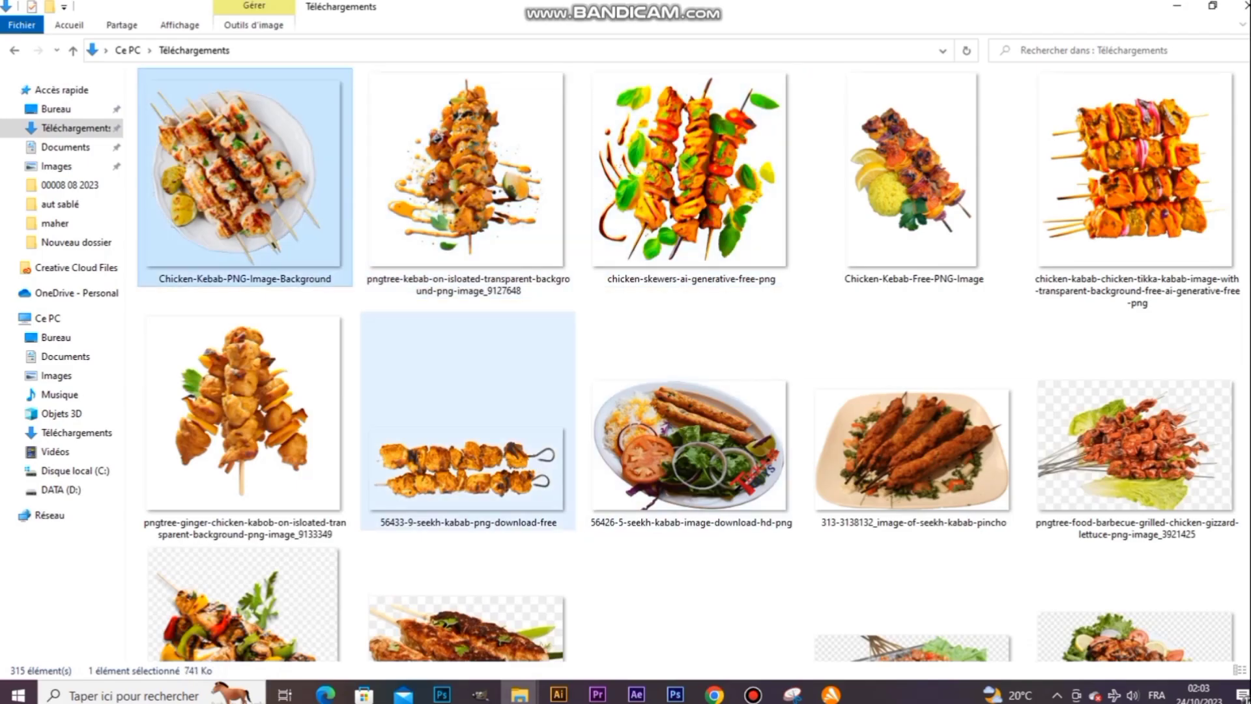
left_click(244, 413)
scroll(1029, 365, "down", 2)
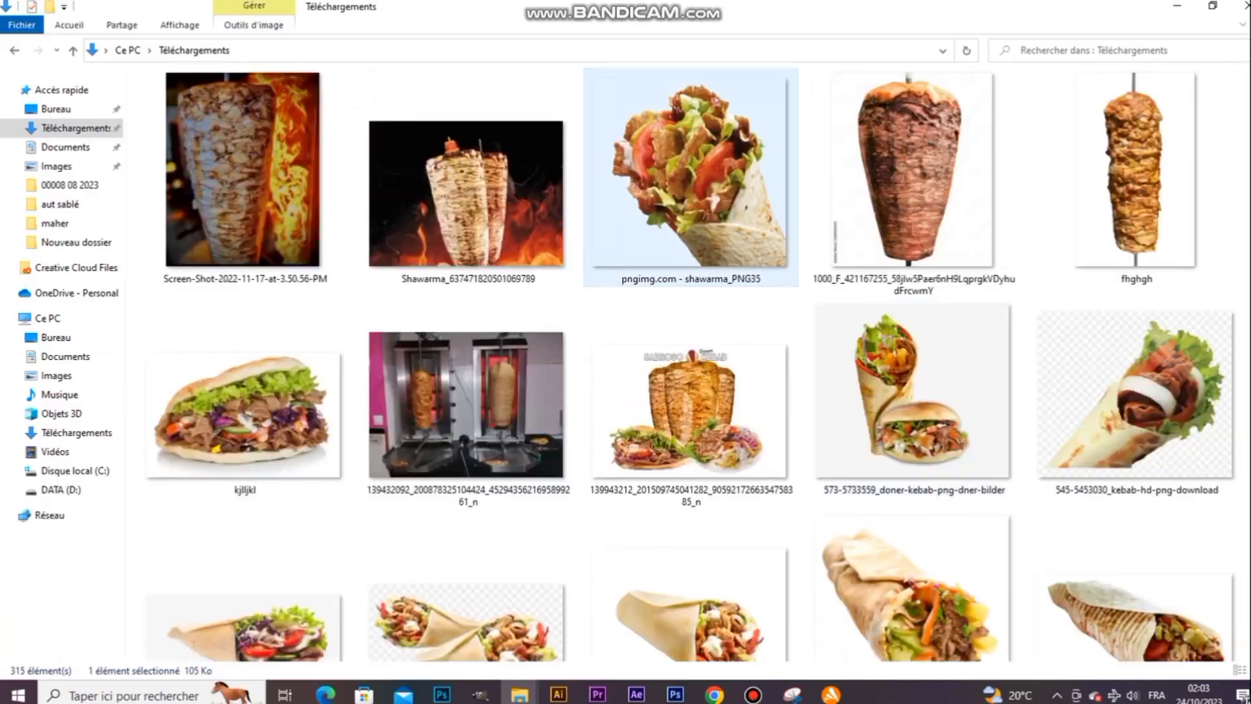
scroll(652, 365, "down", 3)
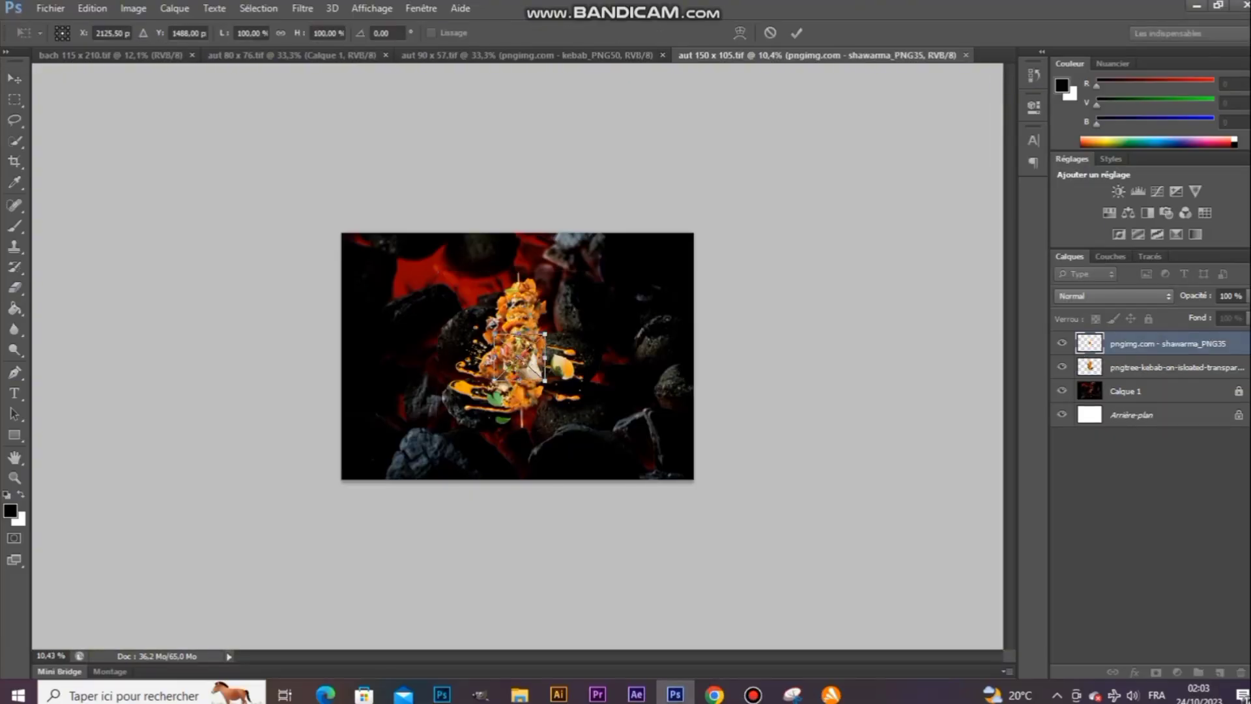
left_click_drag(544, 381, 641, 479)
left_click_drag(593, 435, 663, 448)
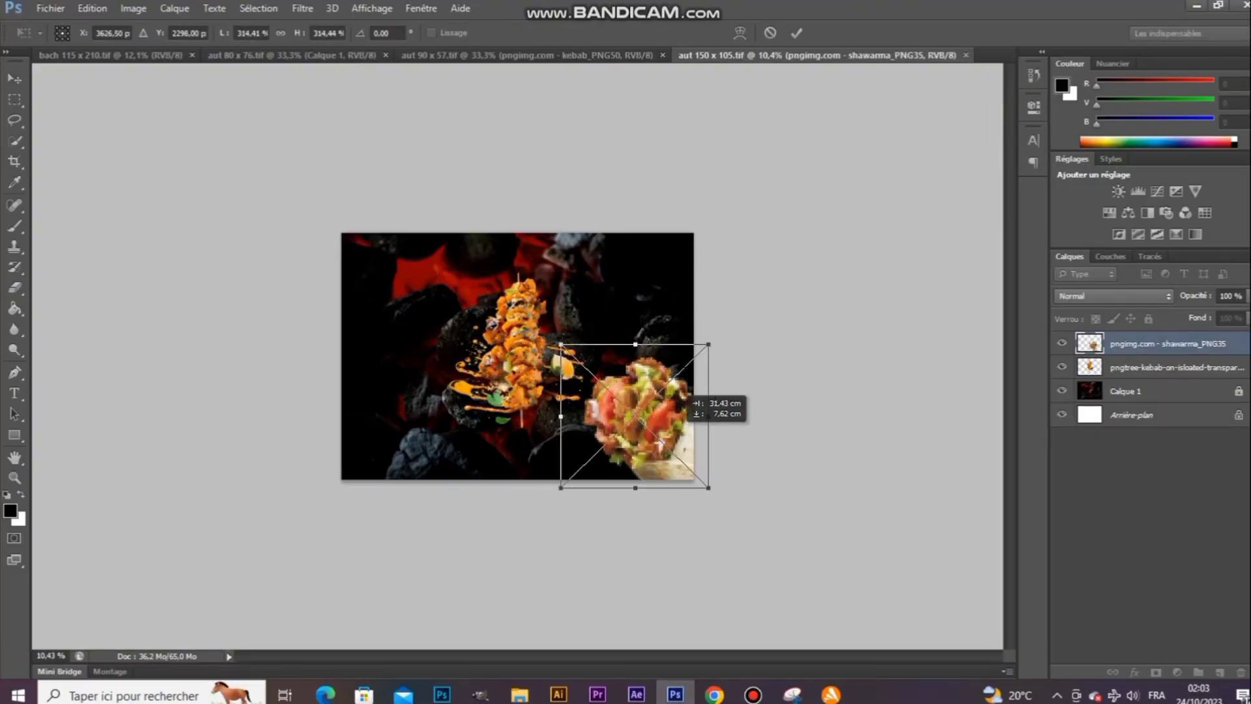
left_click_drag(687, 394, 681, 389)
key("Return")
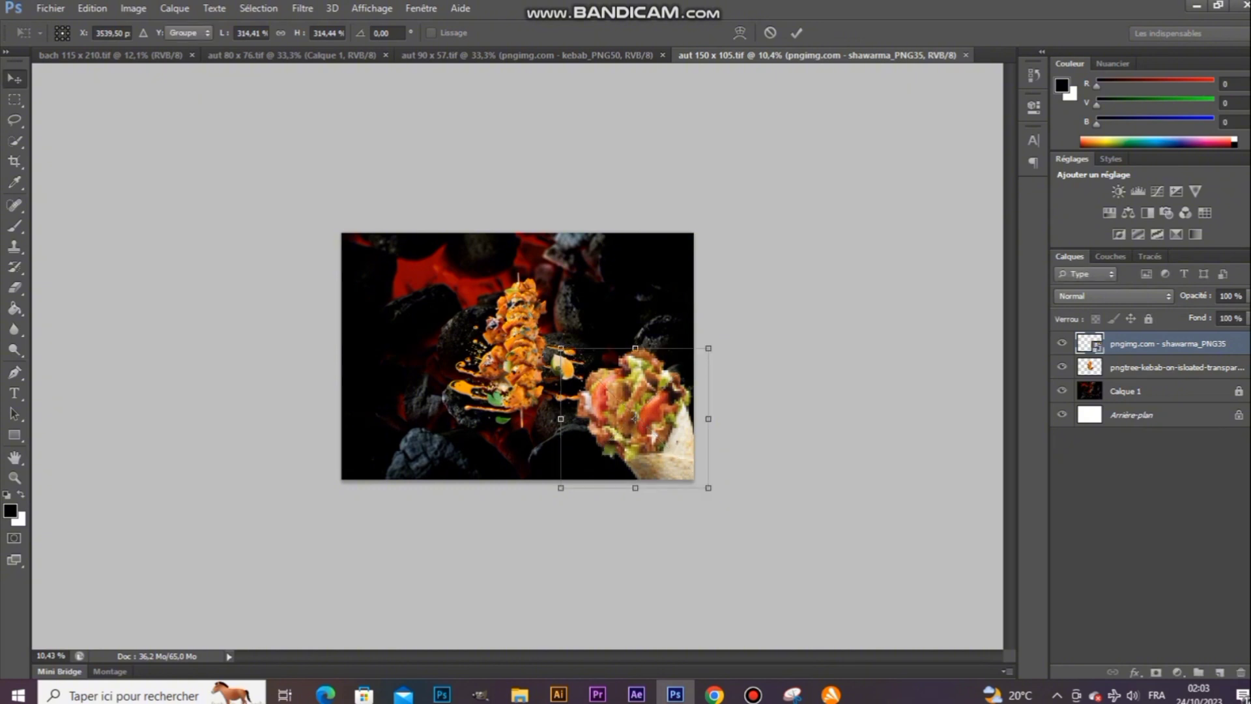
Step: Browse the food images in Téléchargements and place the 1188_213 sandwich, fries and cola image into aut 150 x 105
scroll(517, 356, "up", 3)
mouse_move(519, 694)
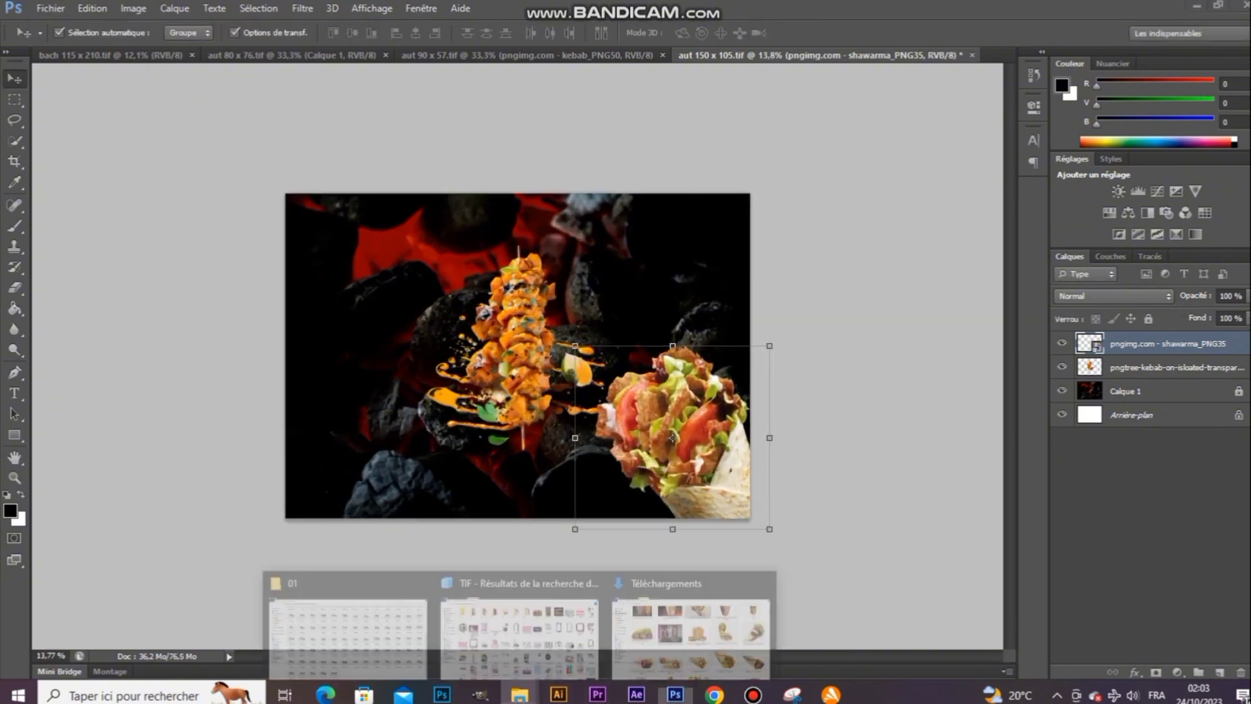
left_click(690, 626)
left_click(245, 415)
scroll(467, 417, "up", 1)
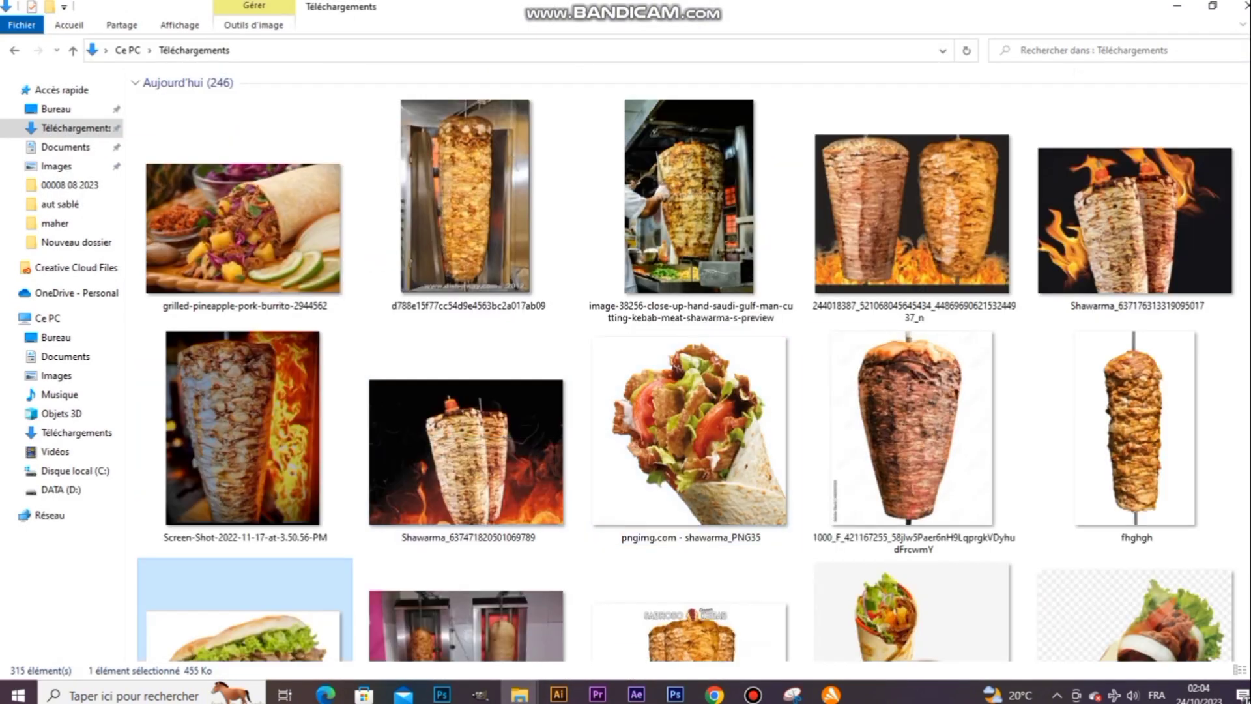
scroll(691, 364, "down", 5)
scroll(913, 296, "down", 8)
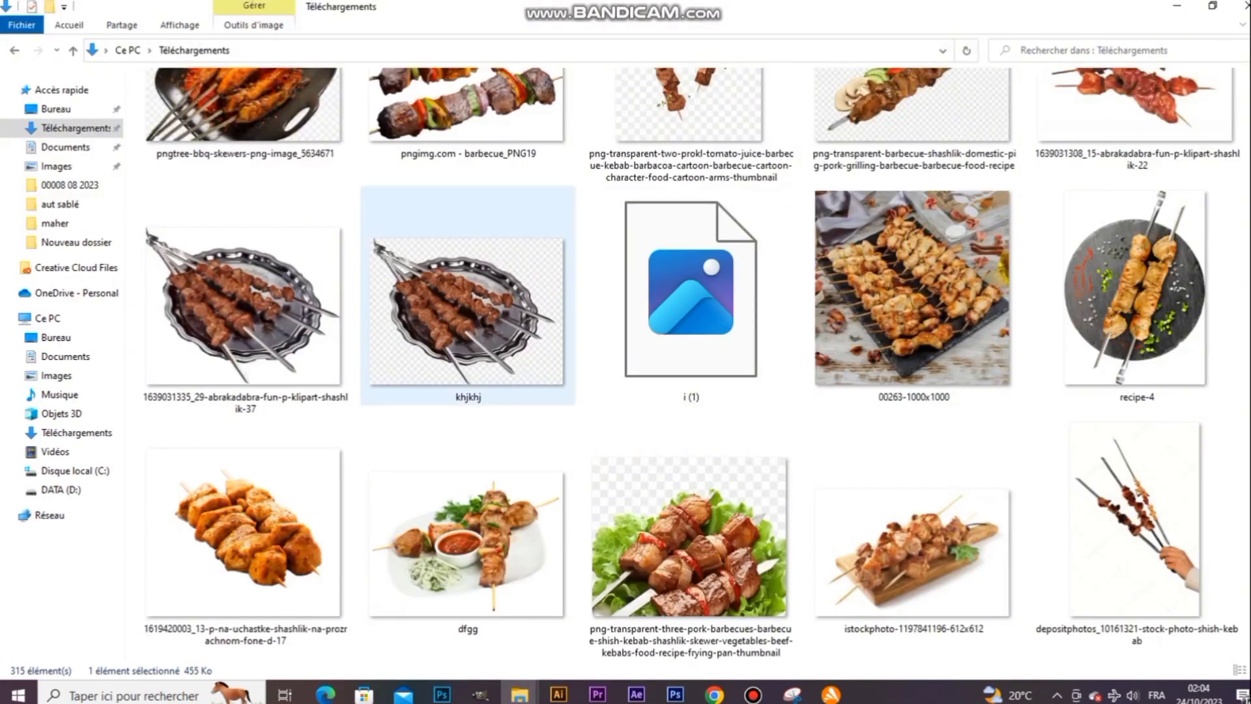
left_click(690, 310)
scroll(750, 352, "down", 8)
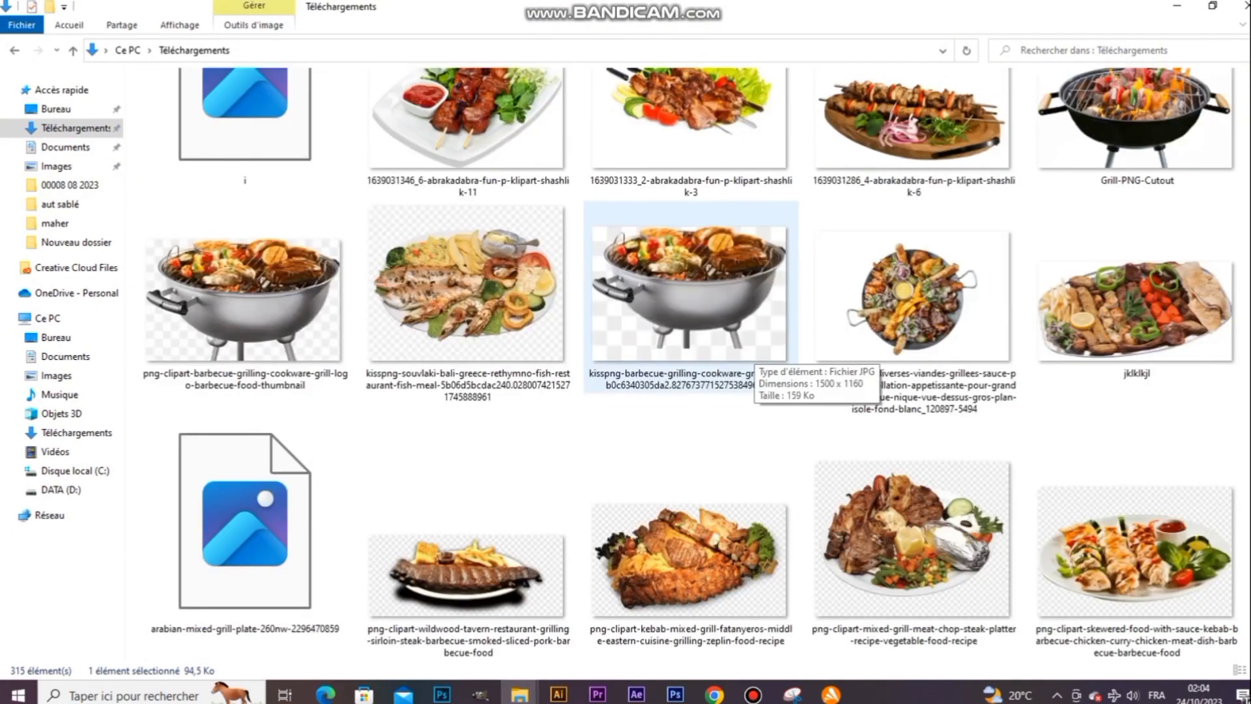
scroll(690, 364, "up", 3)
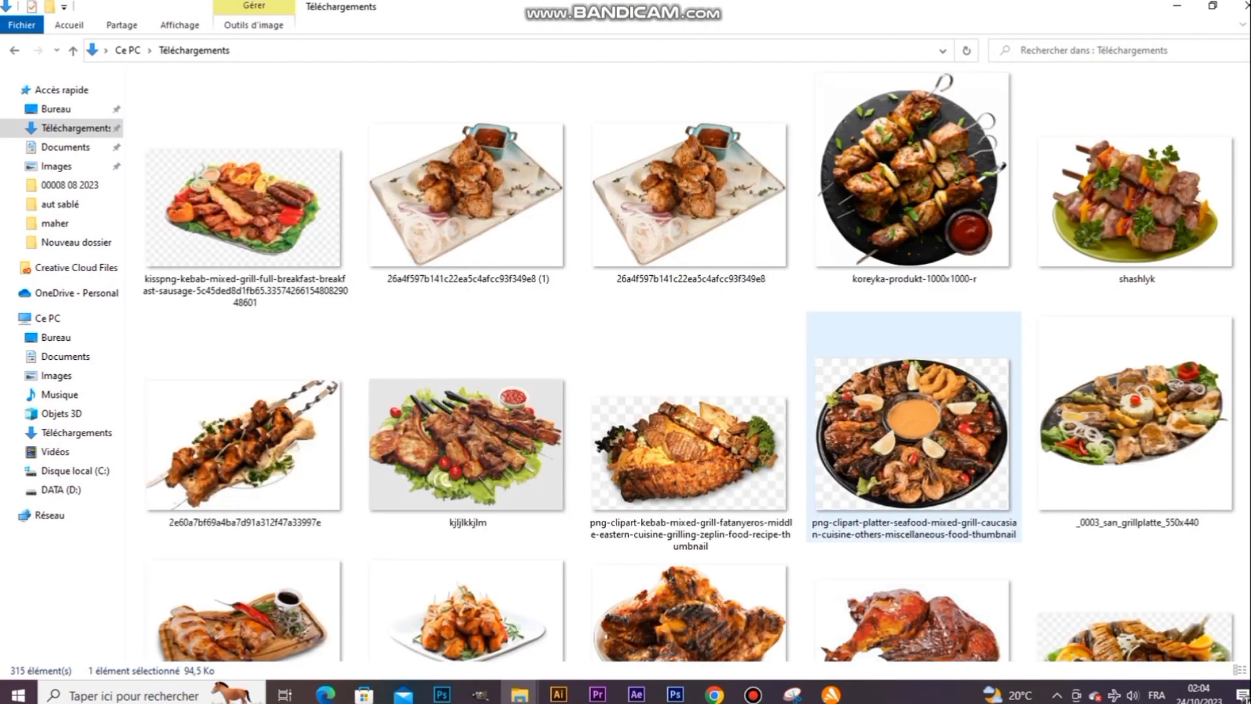
scroll(691, 364, "down", 1)
key("Down")
key("Down")
key("Down")
key("Down")
key("Left")
key("Left")
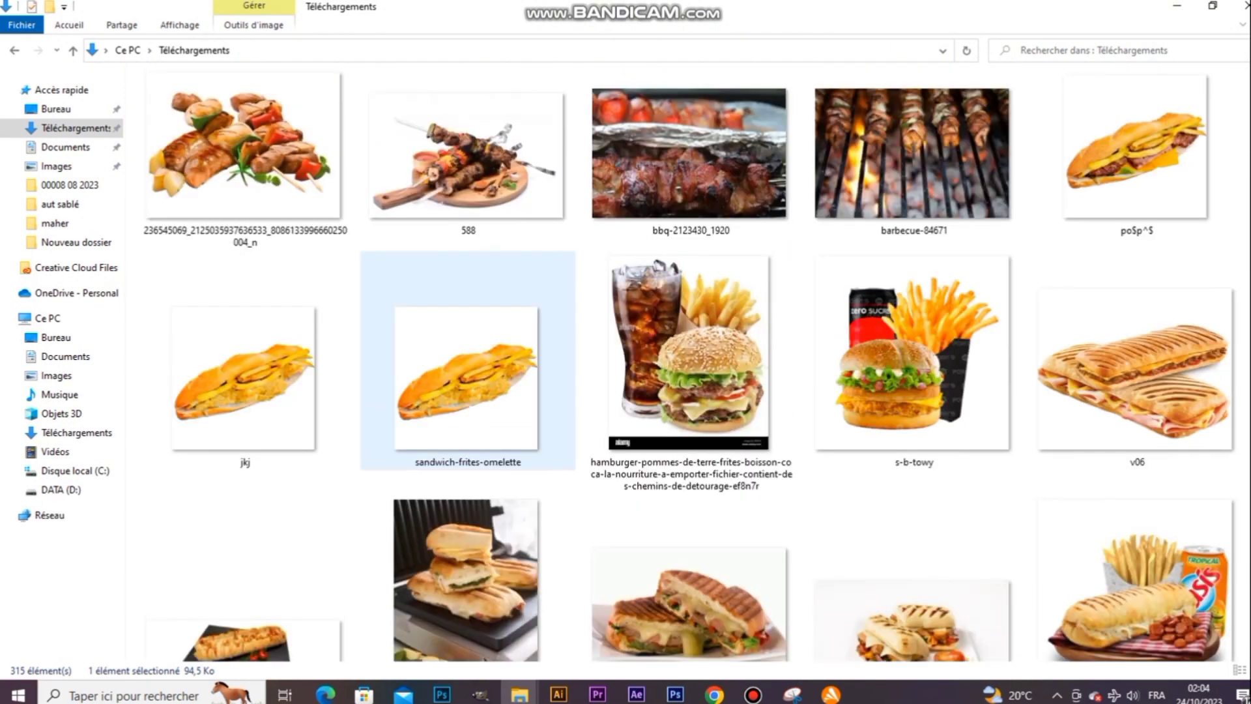
key("Down")
key("Down")
key("Up")
key("Down")
key("Right")
key("Right")
key("Right")
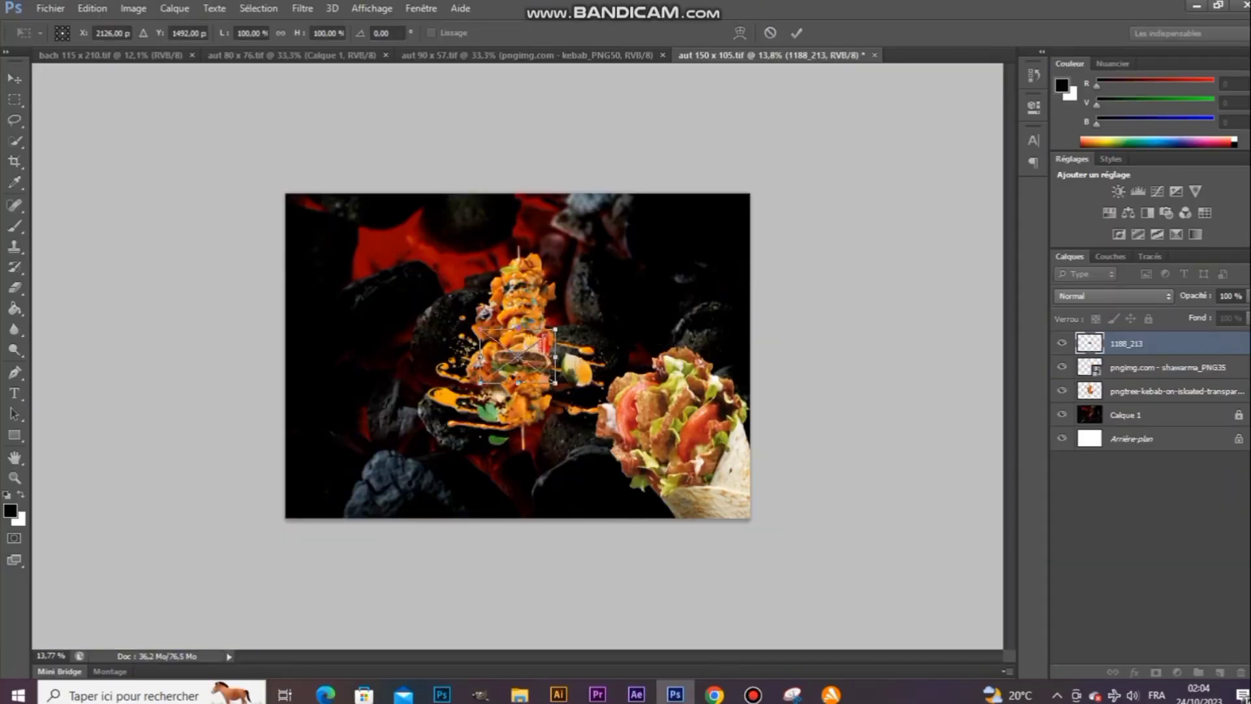
Step: Enlarge the sandwich image to about 352%, position it at the canvas's lower right, and move the shawarma wrap to the lower left
left_click_drag(555, 329, 653, 259)
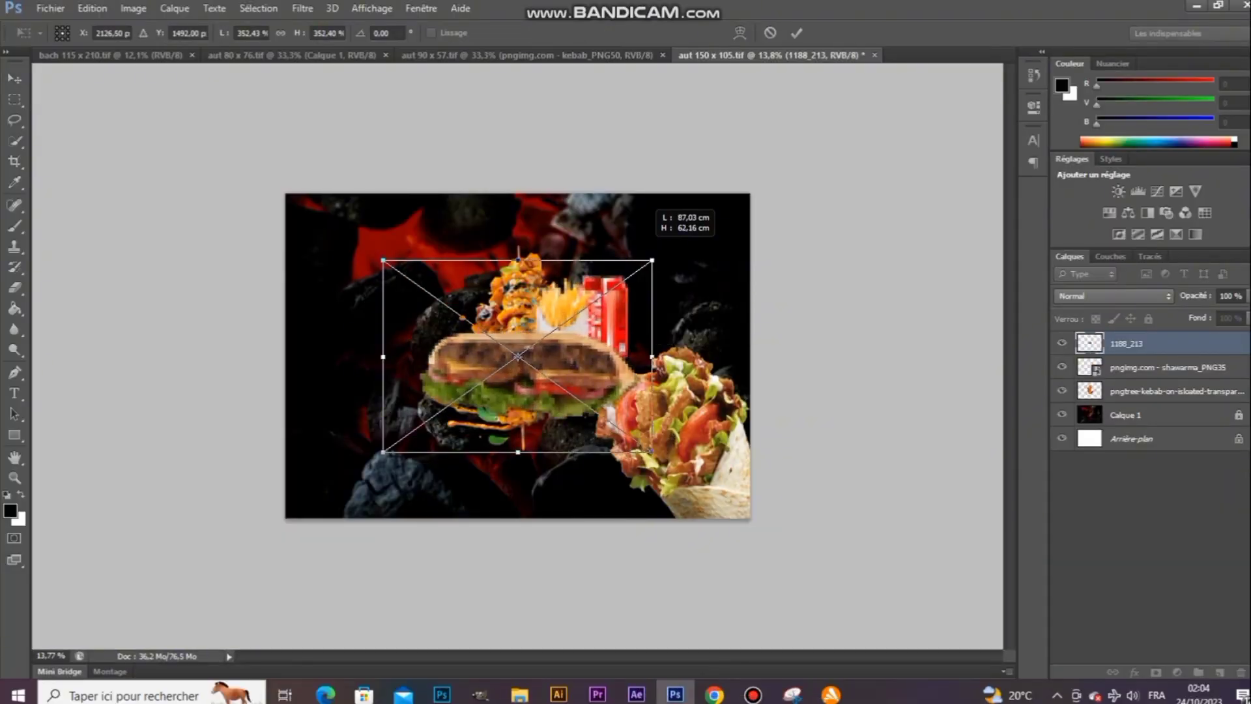
left_click_drag(605, 359, 408, 469)
key("Return")
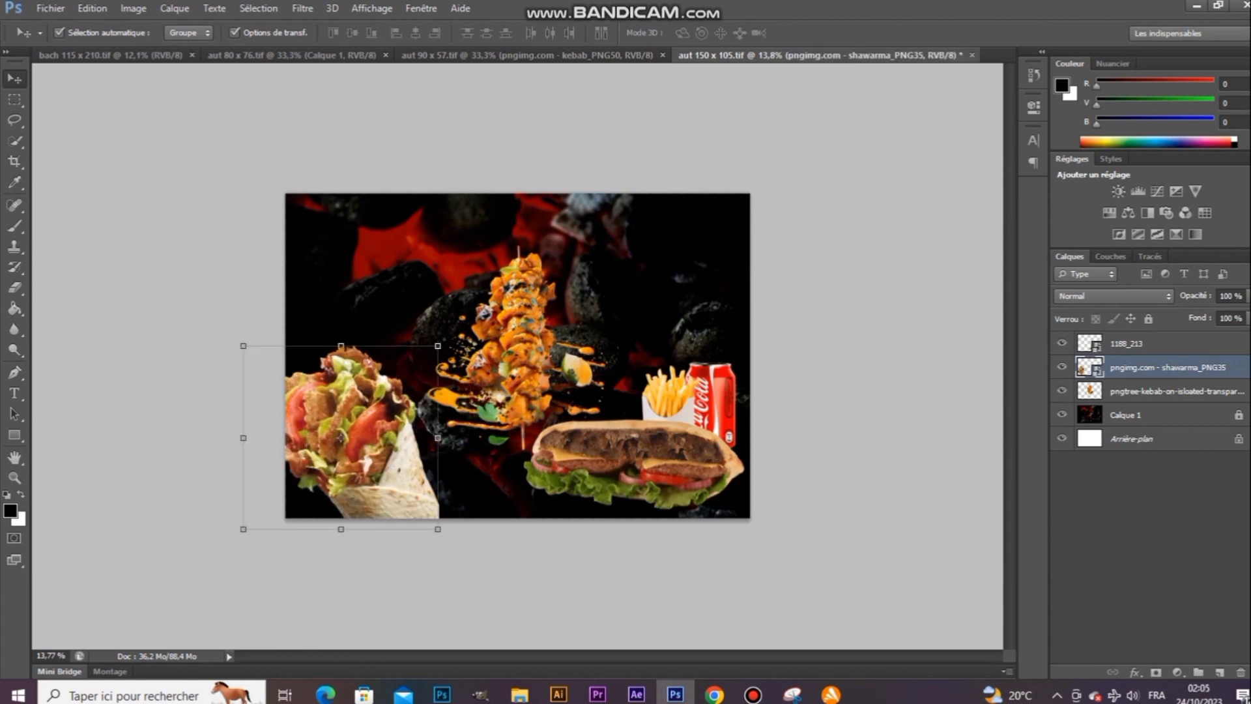
Step: Flip the shawarma wrap horizontally and shift it slightly right so it sits inside the canvas's lower-left corner
key("ctrl+t")
right_click(401, 387)
left_click(479, 608)
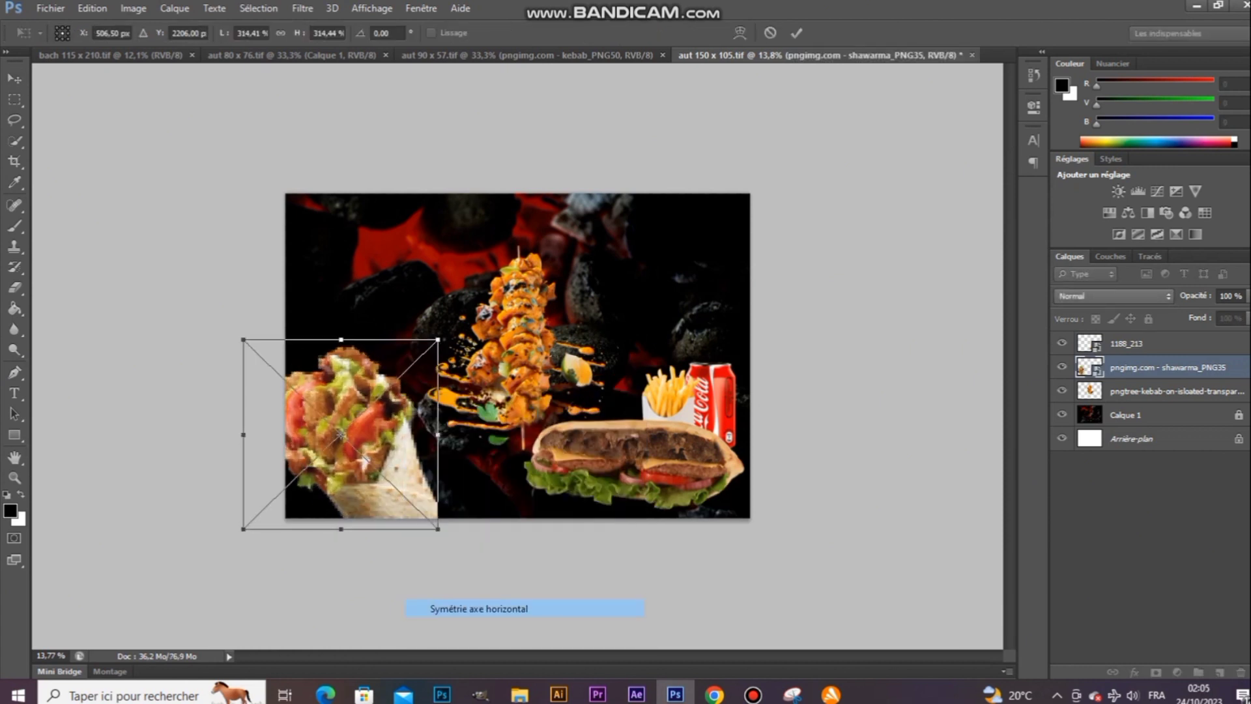
left_click_drag(317, 460, 347, 461)
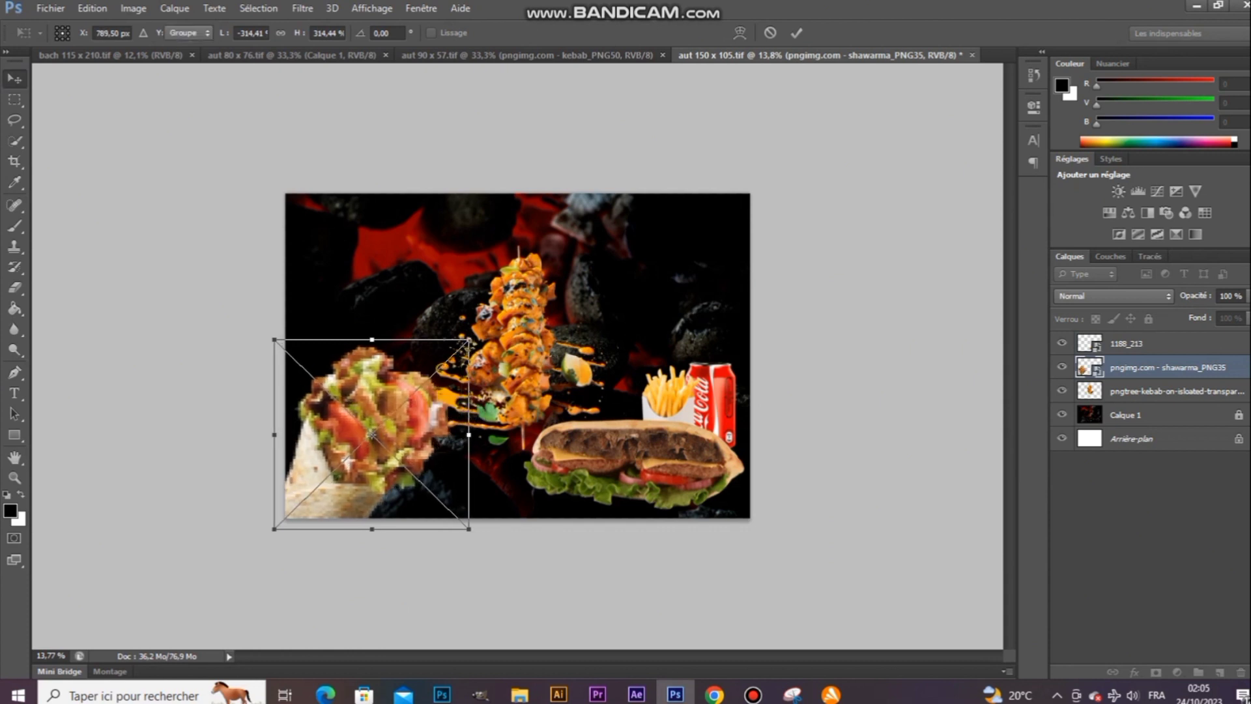
key("Return")
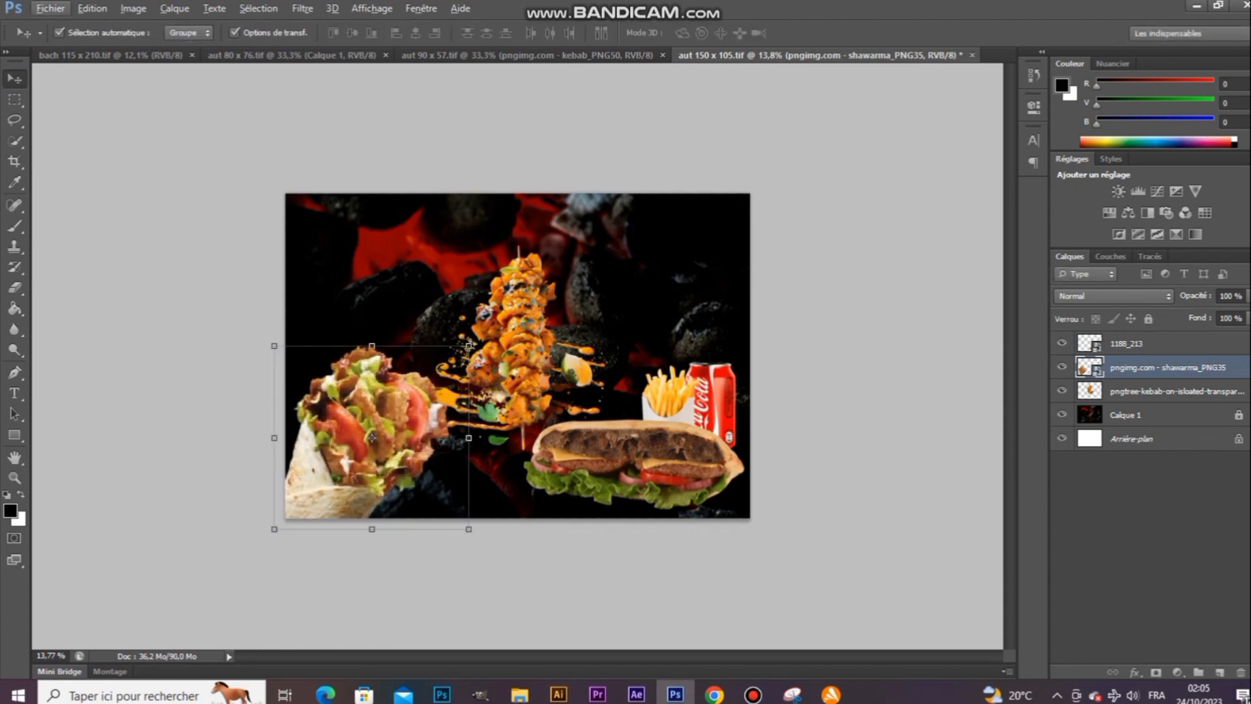
Step: Move the kebab skewer layer to the top of the layer stack and save aut 150 x 105
left_click(501, 345)
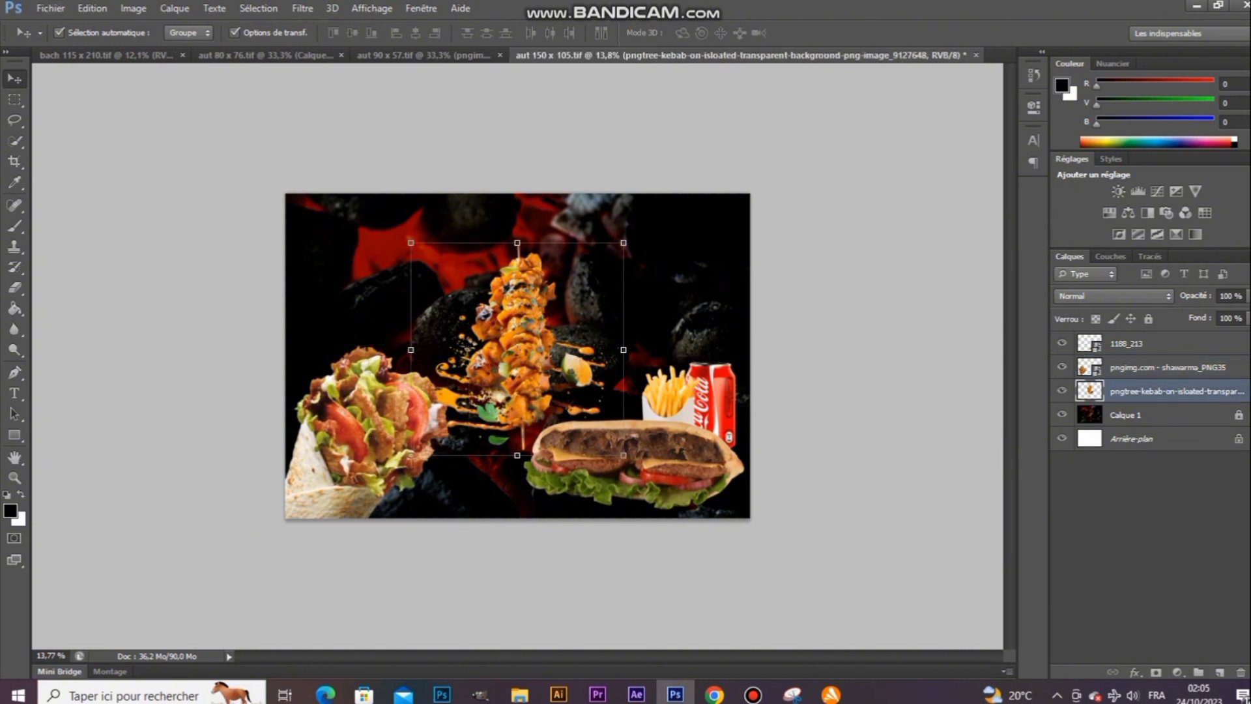
left_click_drag(1166, 391, 1166, 336)
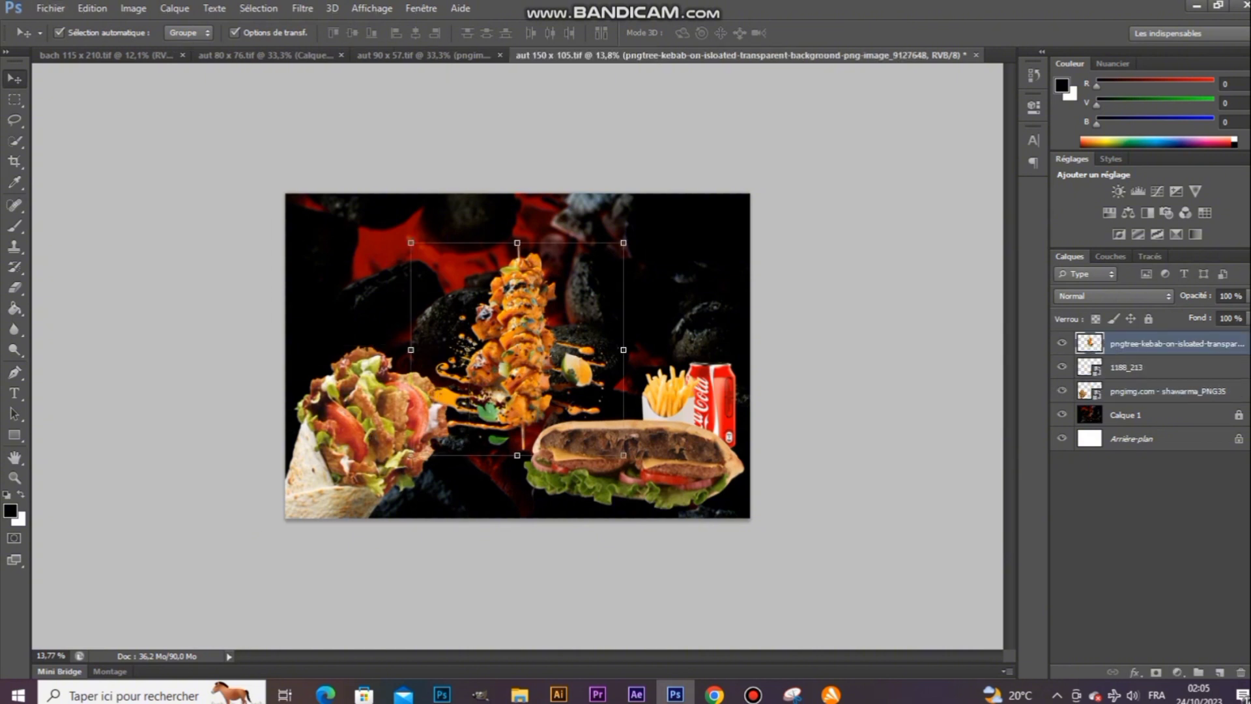
key("ctrl+s")
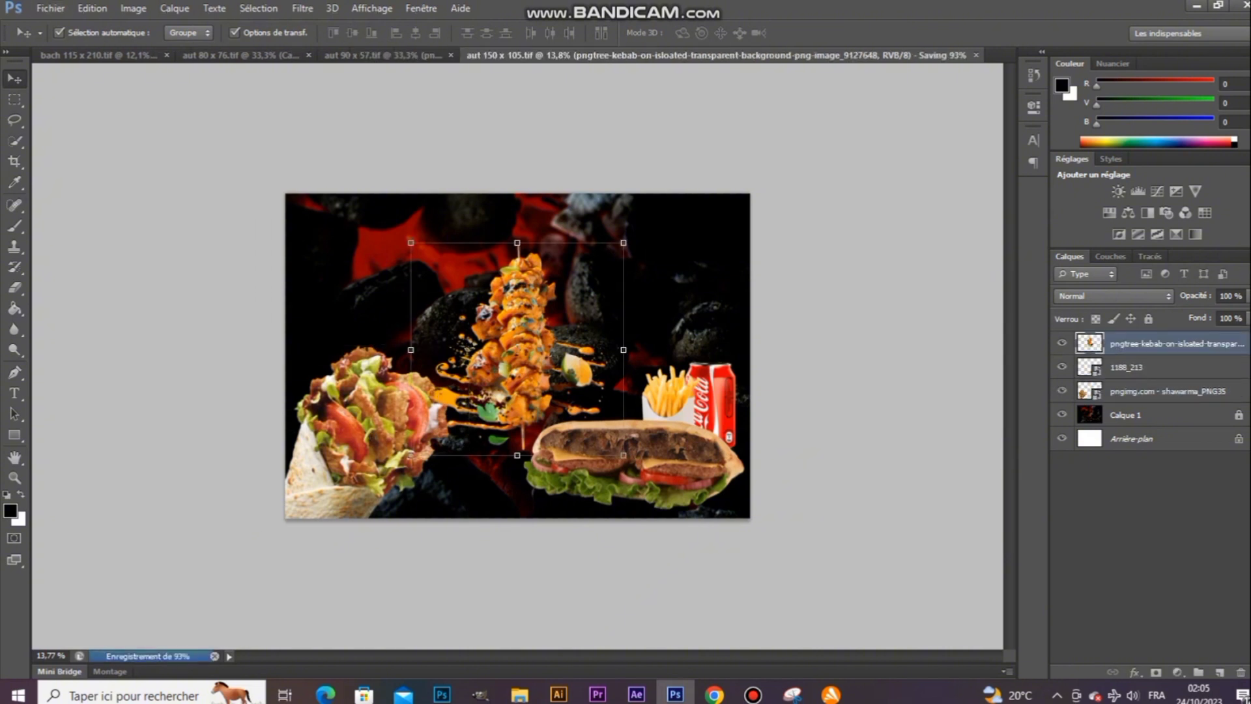
Step: Look through the sandwich and fast-food images in the Téléchargements folder for another picture to add to the design
left_click(636, 443)
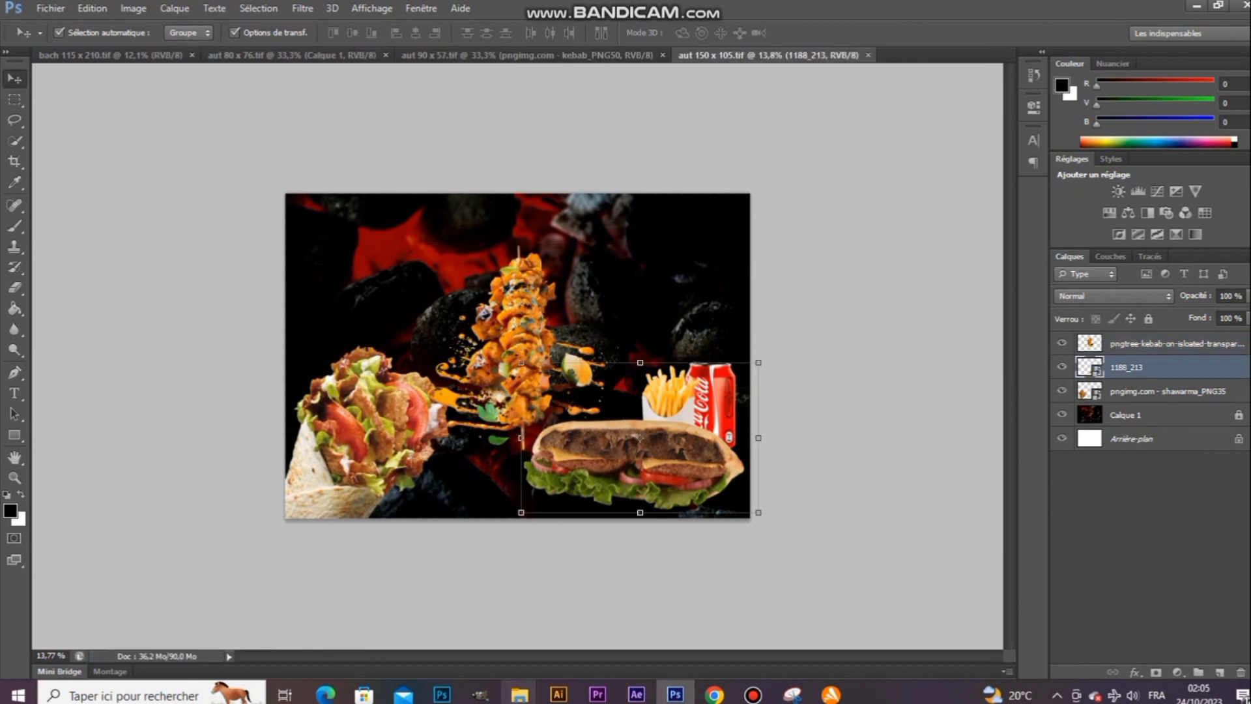
mouse_move(519, 694)
left_click(691, 629)
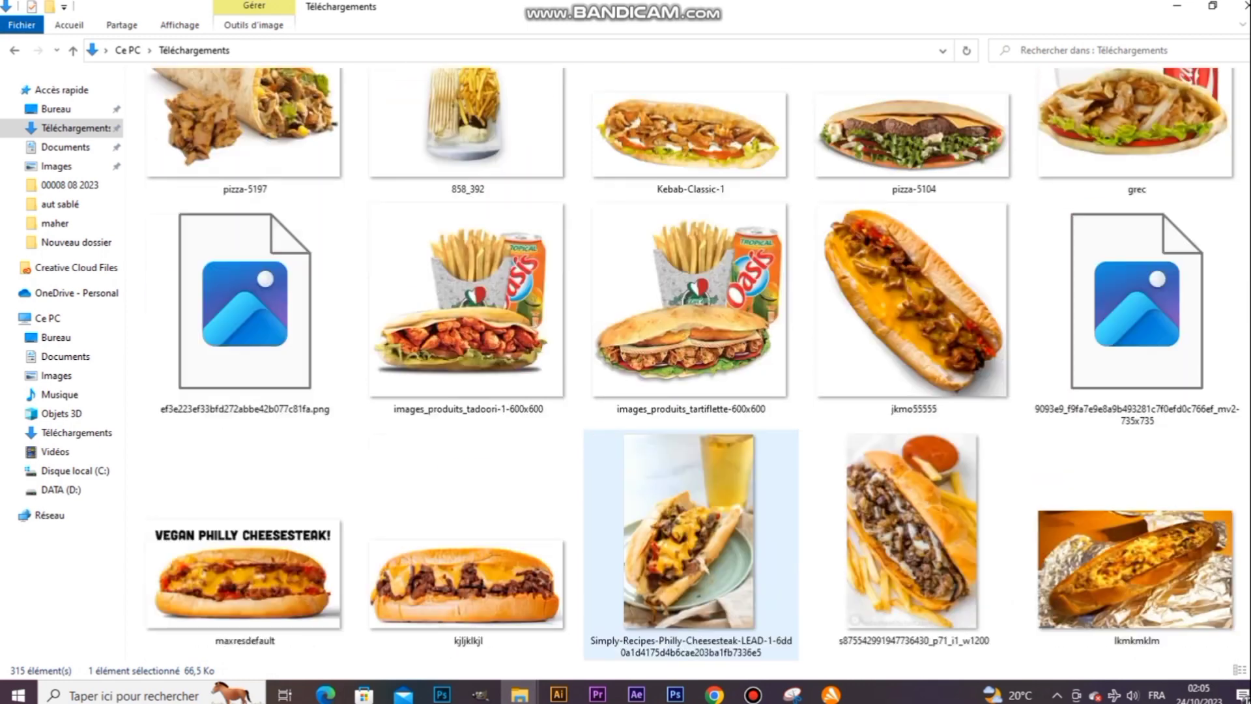
left_click(691, 306)
left_click(899, 335)
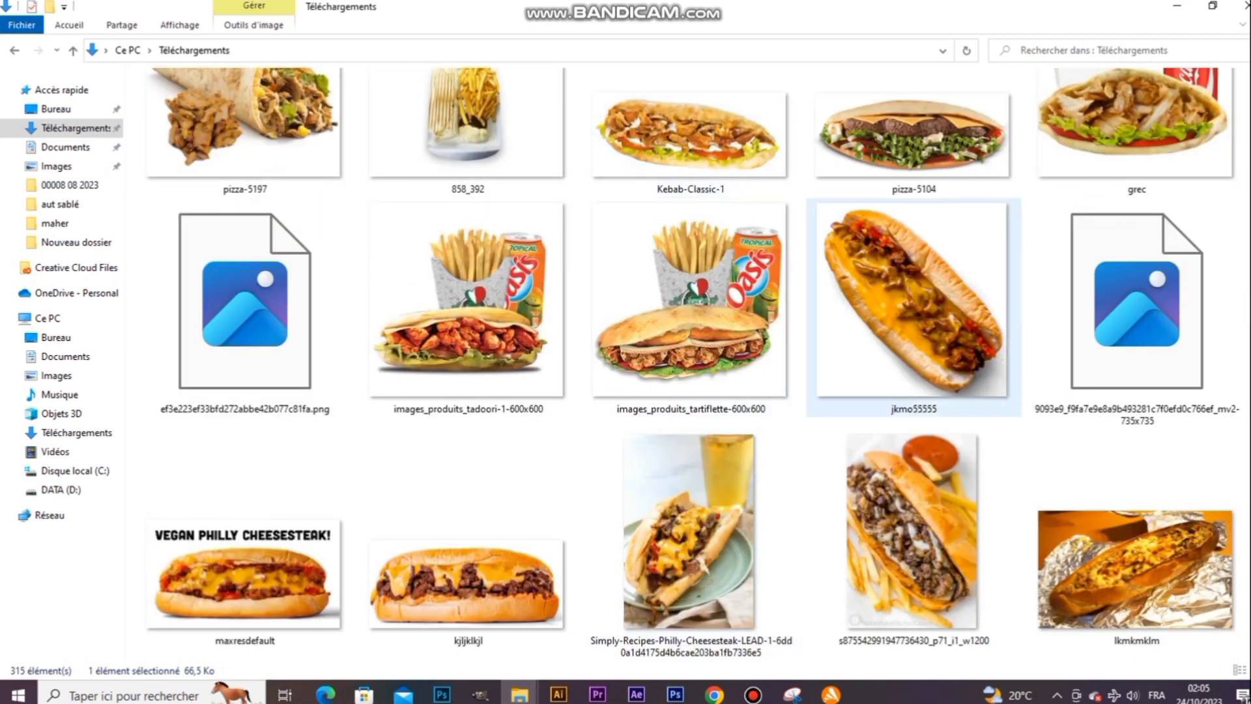
scroll(899, 336, "down", 3)
left_click(766, 352)
scroll(766, 351, "down", 3)
left_click(765, 352)
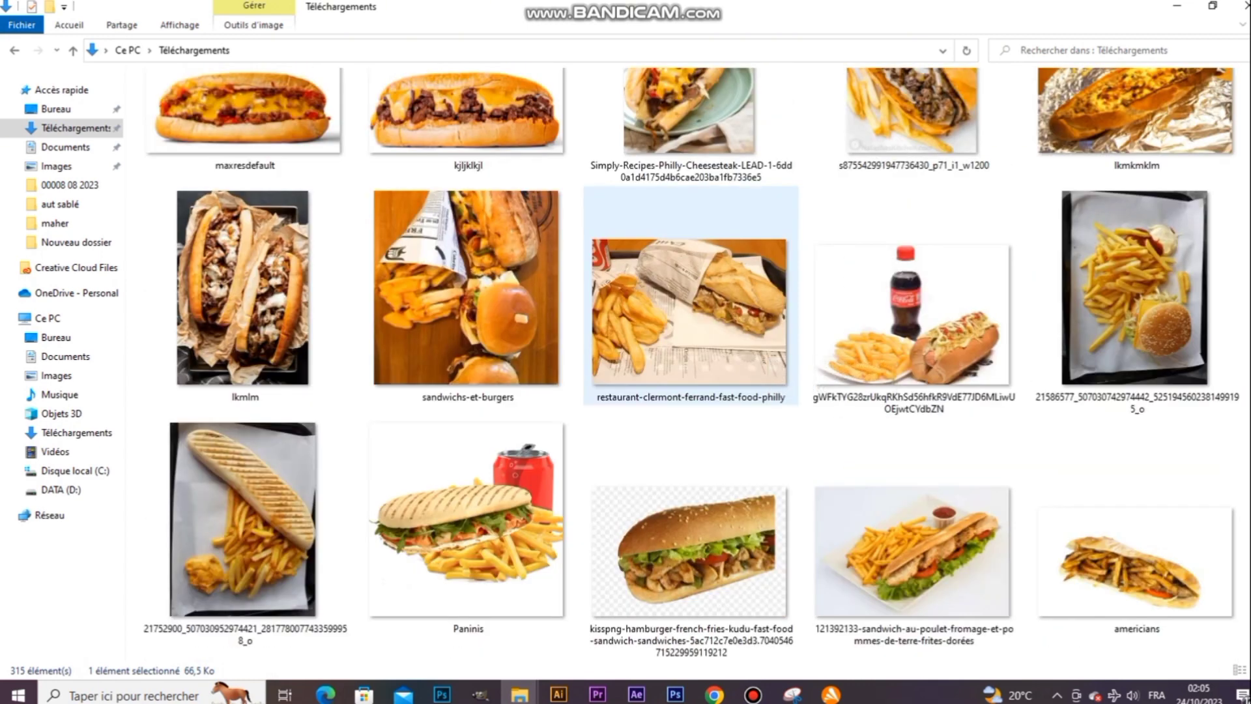
left_click(912, 312)
left_click(690, 313)
left_click(690, 550)
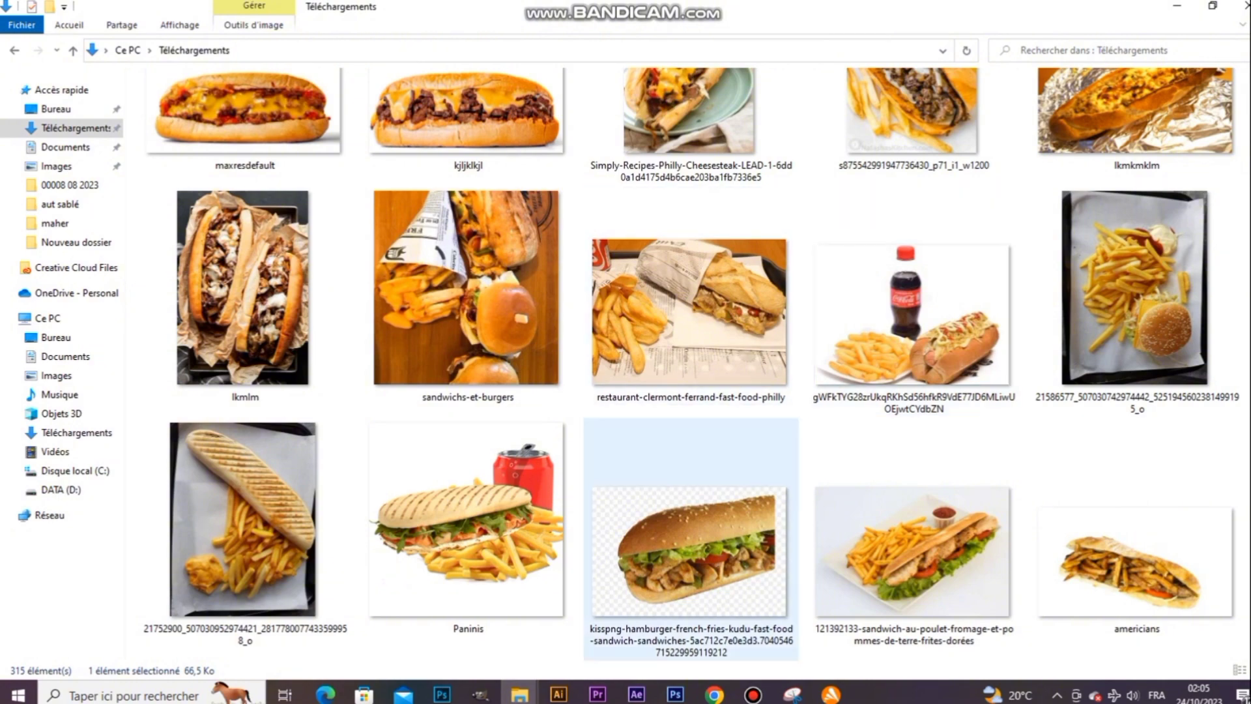
scroll(690, 391, "down", 3)
left_click(468, 521)
left_click(468, 280)
left_click(244, 280)
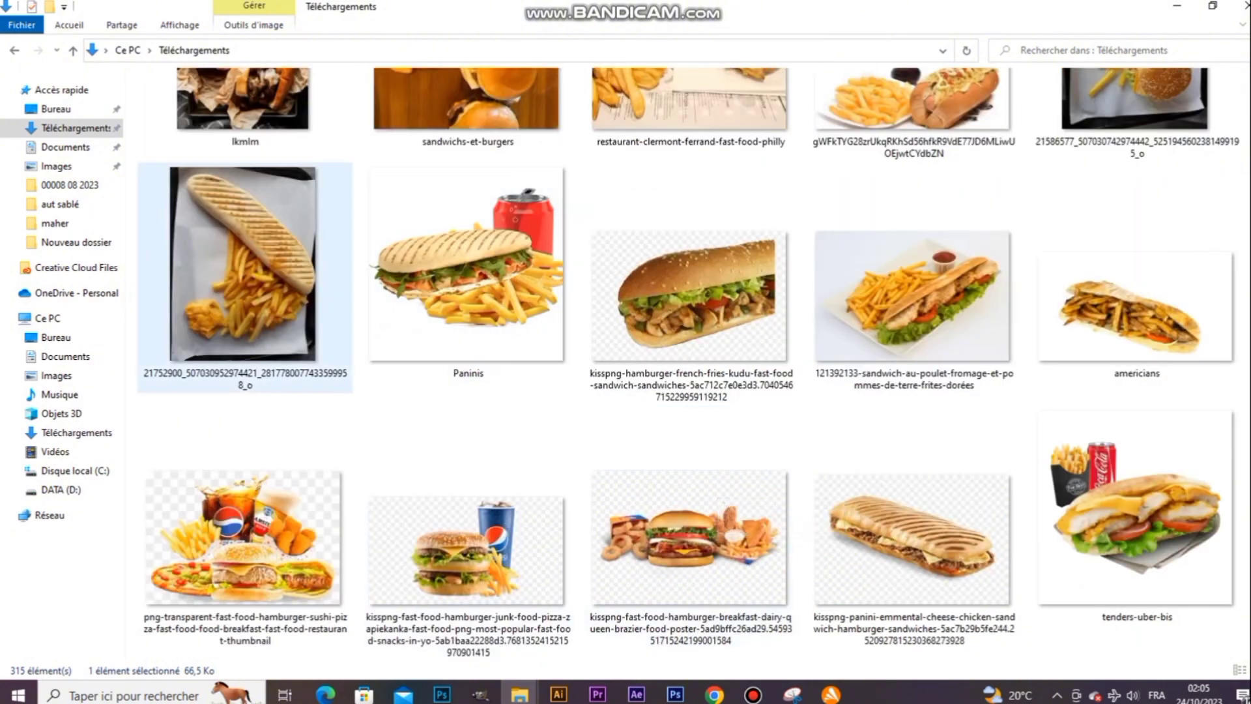
scroll(245, 280, "down", 3)
left_click(468, 547)
scroll(468, 547, "down", 3)
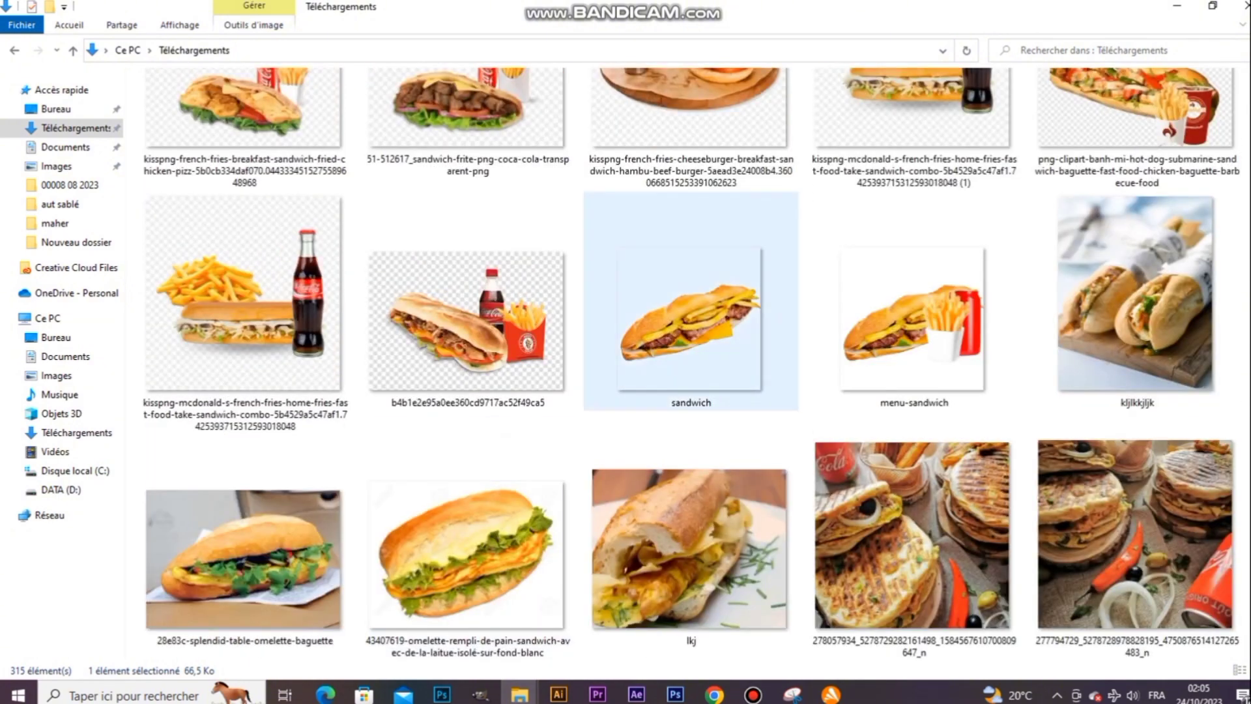
scroll(691, 313, "down", 2)
scroll(729, 306, "down", 3)
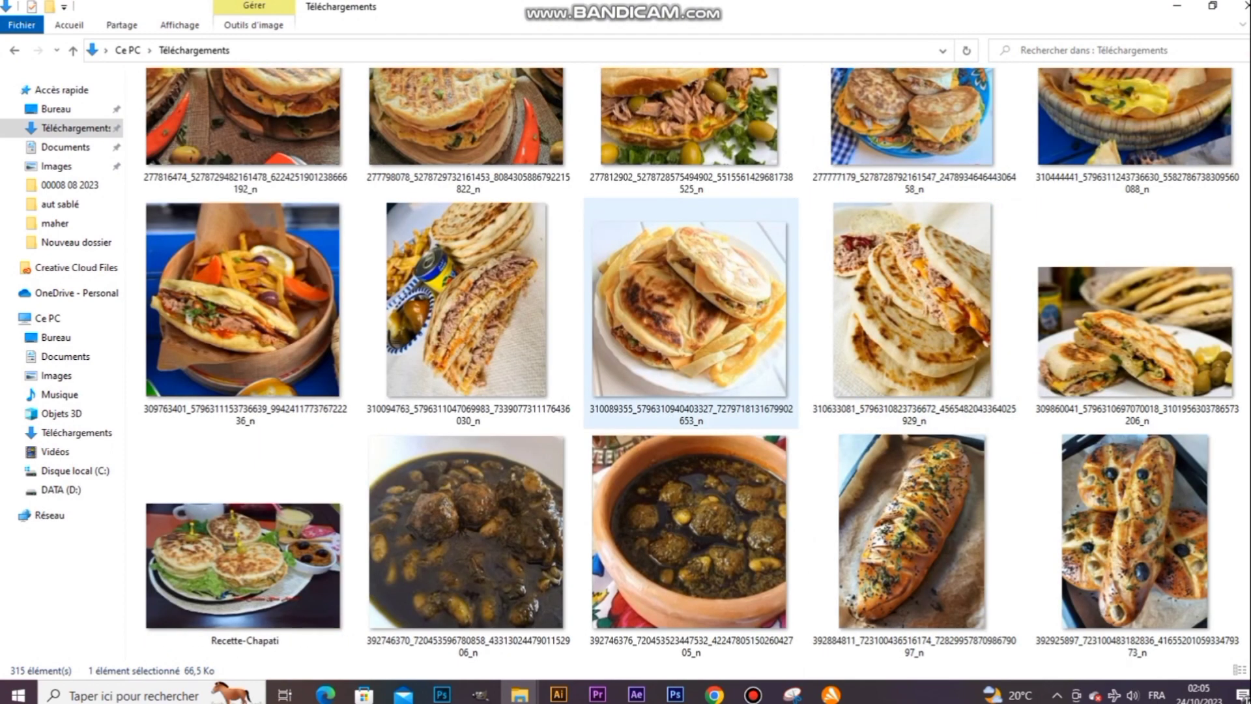
scroll(729, 306, "up", 1)
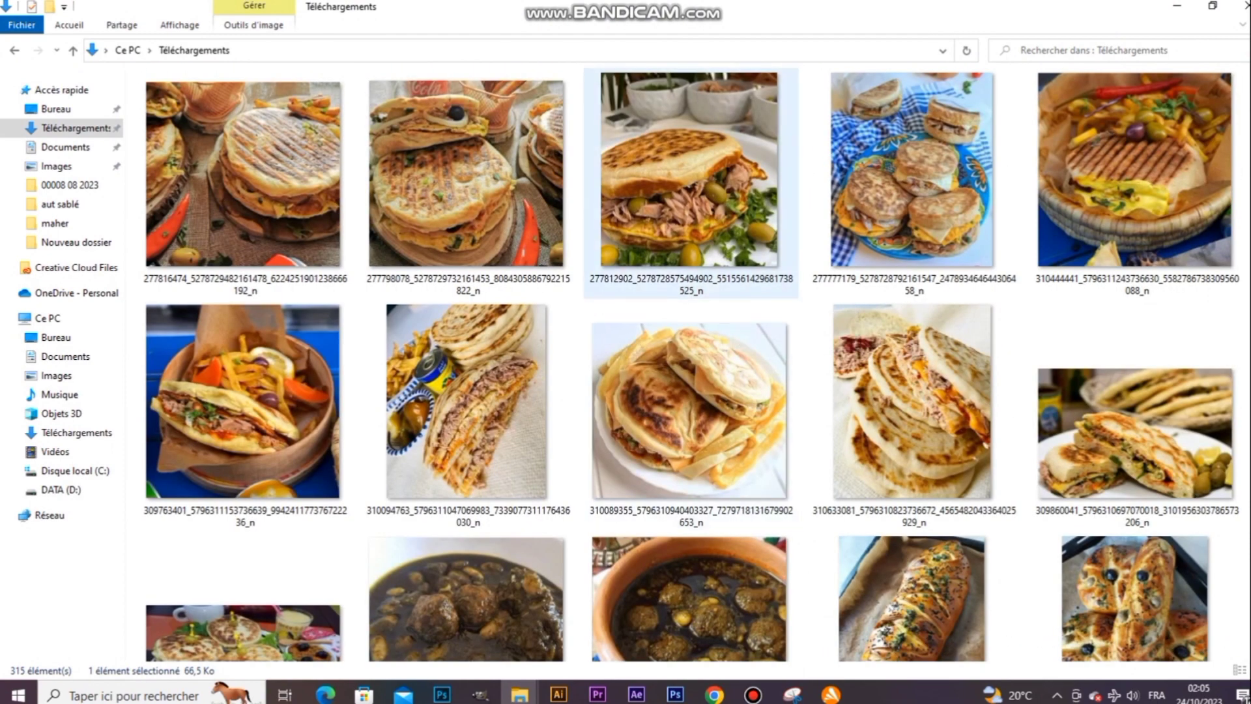
scroll(710, 385, "down", 1)
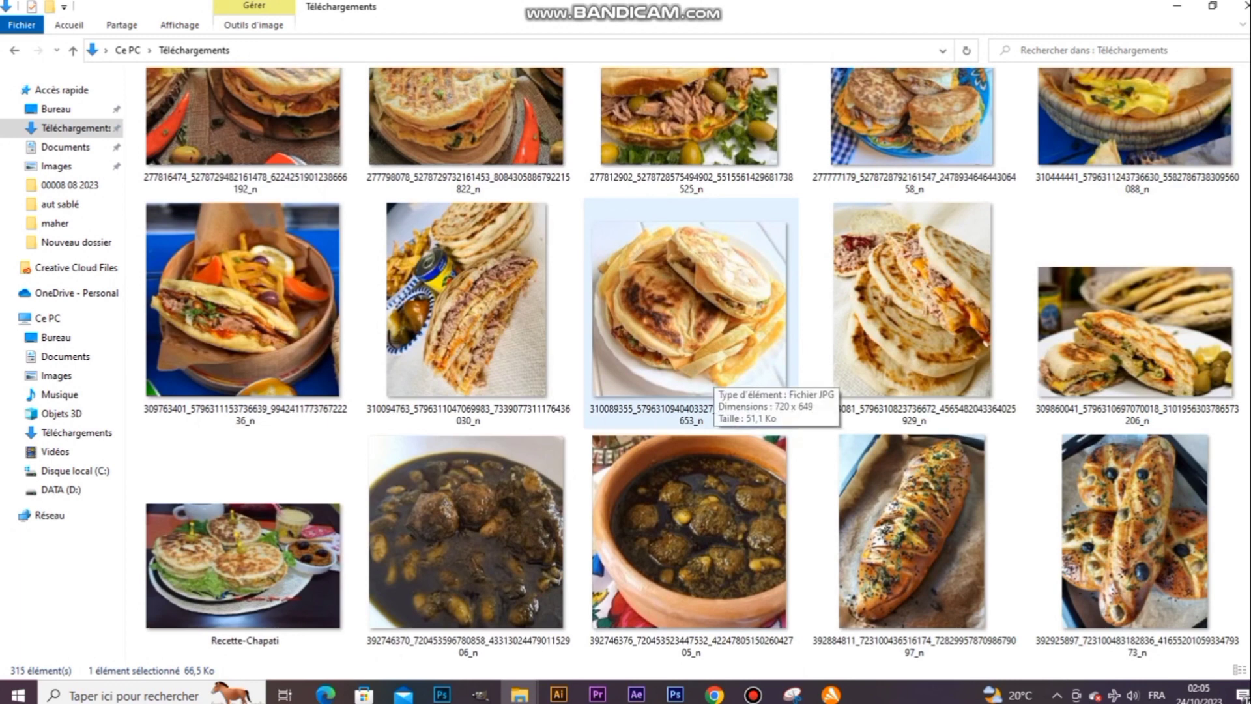
scroll(710, 384, "up", 1)
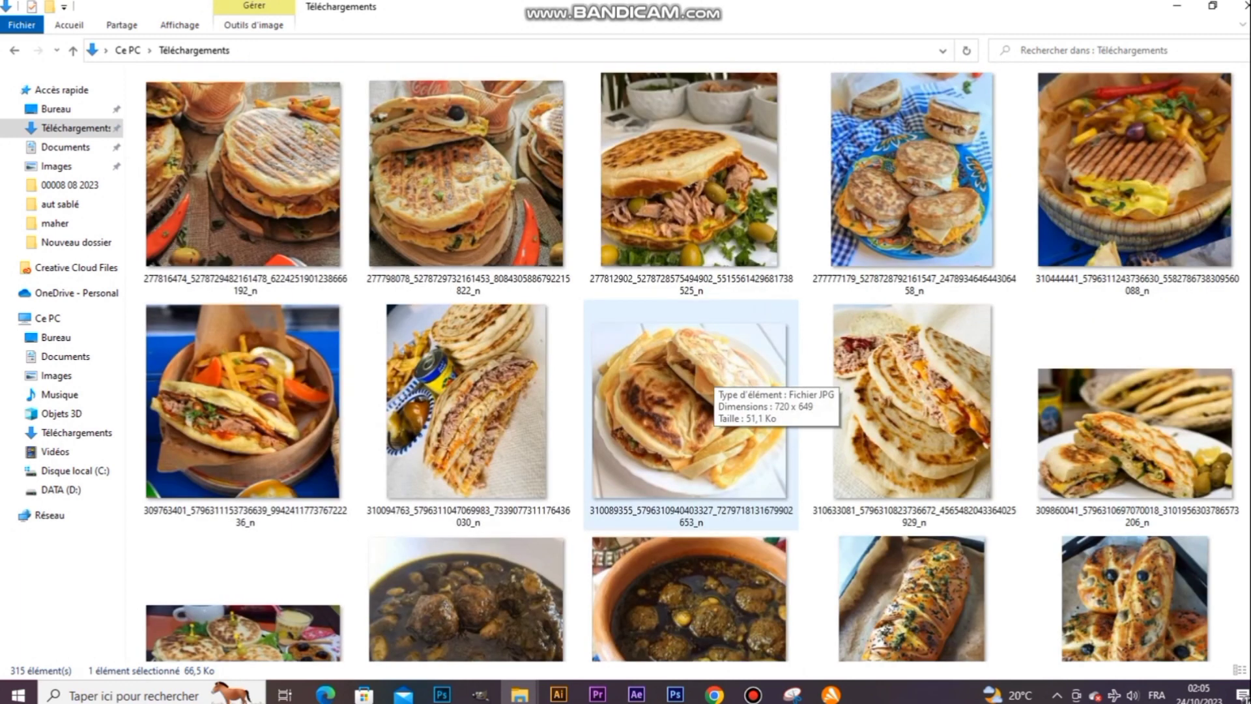
scroll(710, 385, "up", 2)
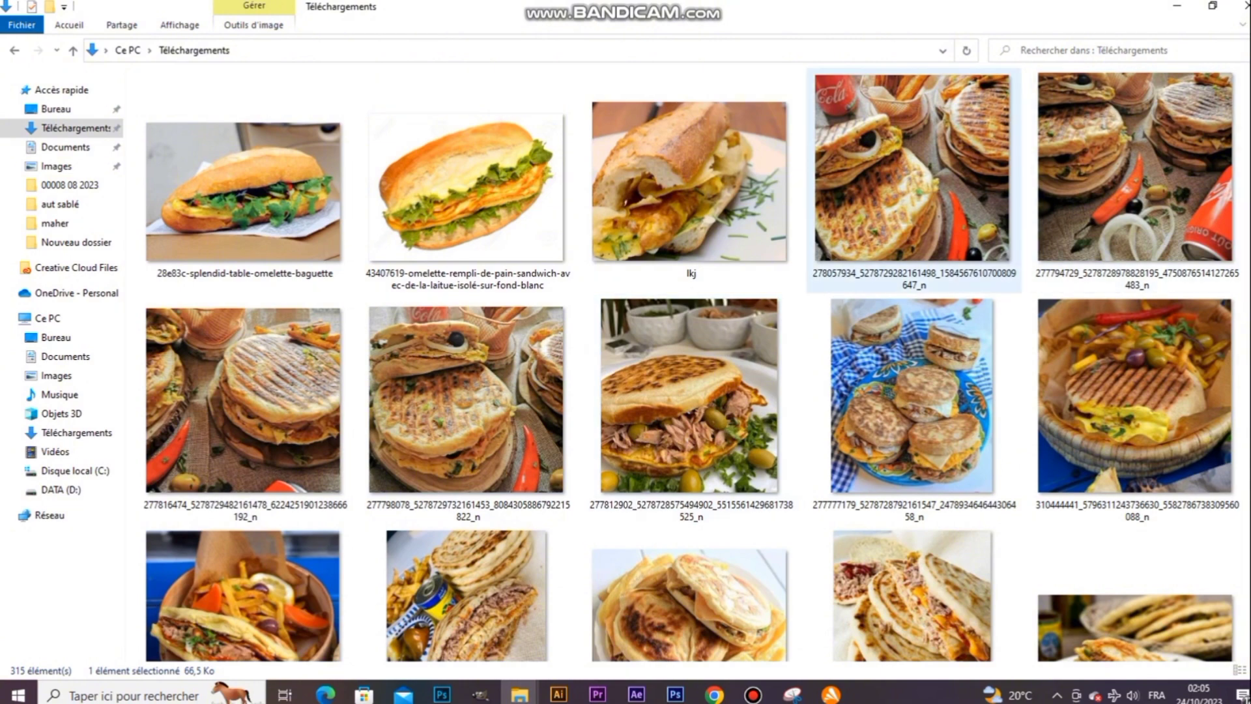
Step: Place the 277794729 photo of grilled sandwiches with a red can, unadjusted in Camera Raw, scaled to about 813% in the canvas's upper-right corner
left_click_drag(1135, 189, 674, 693)
left_click(675, 695)
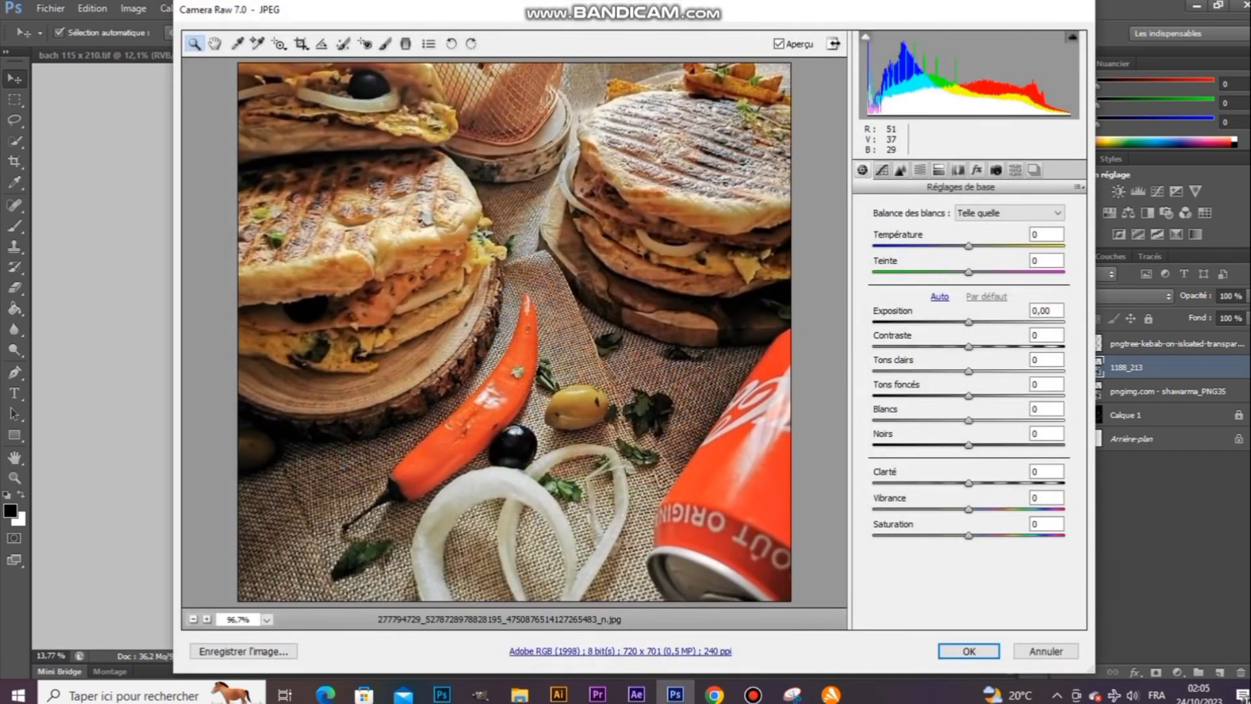
key("Return")
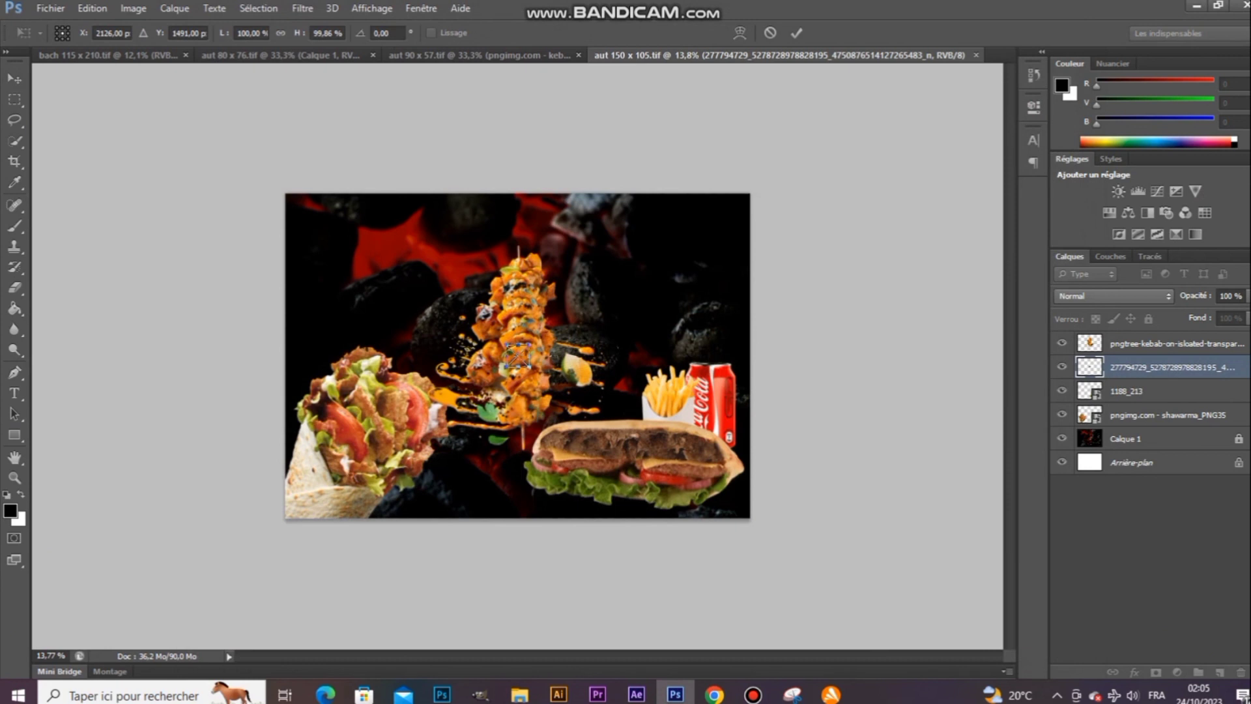
left_click_drag(531, 366, 613, 448)
left_click_drag(596, 339, 733, 269)
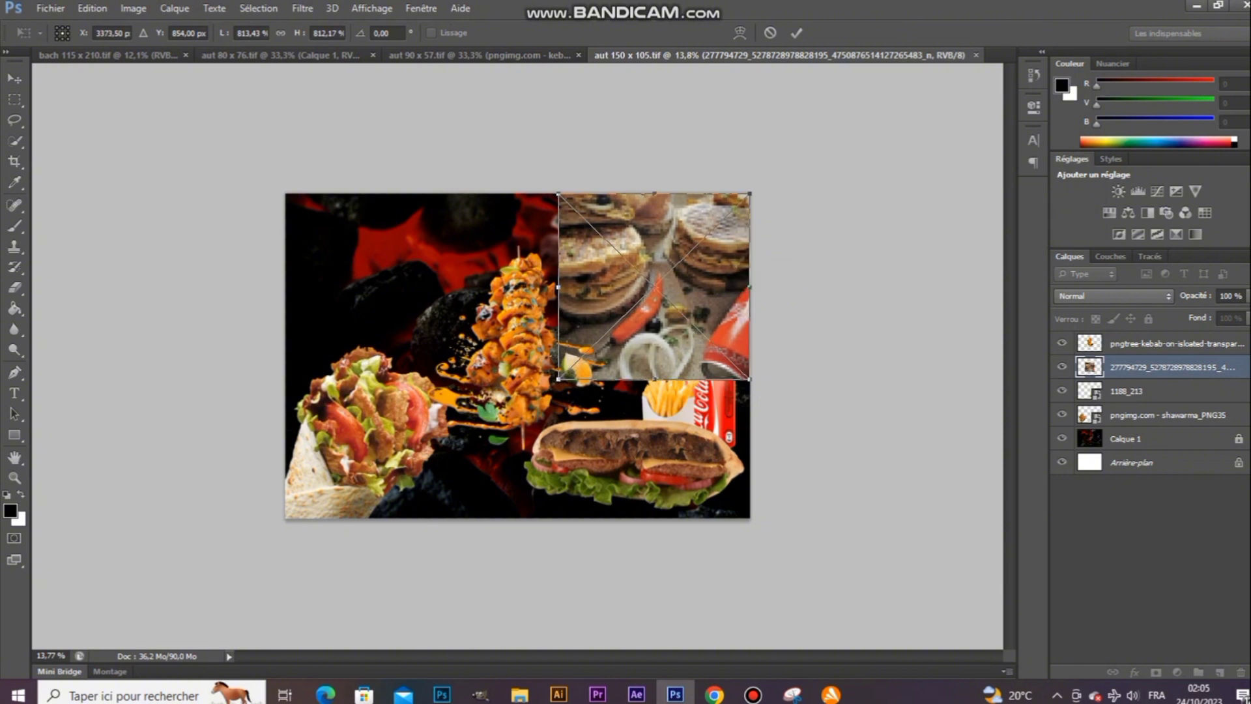
key("Return")
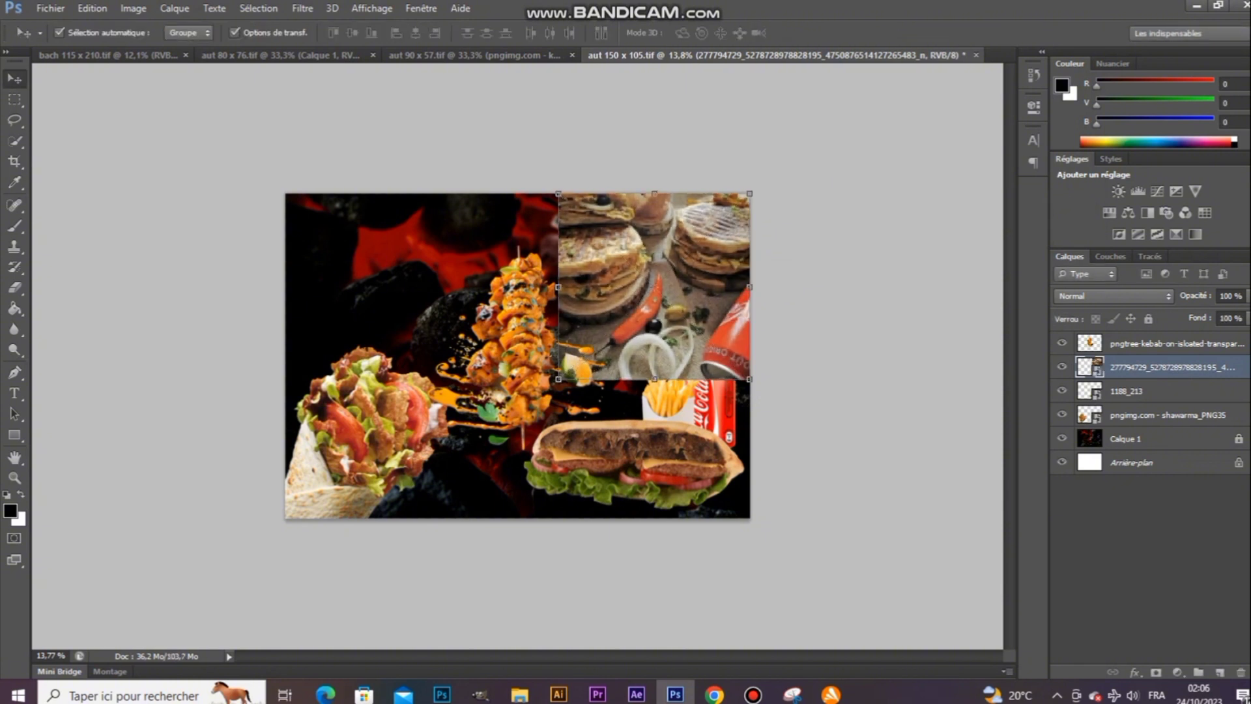
Step: Move the grilled sandwich photo below the shawarma layer and fade its inner edges on a layer mask with a soft black 2216 px brush
left_click_drag(1153, 367, 1153, 423)
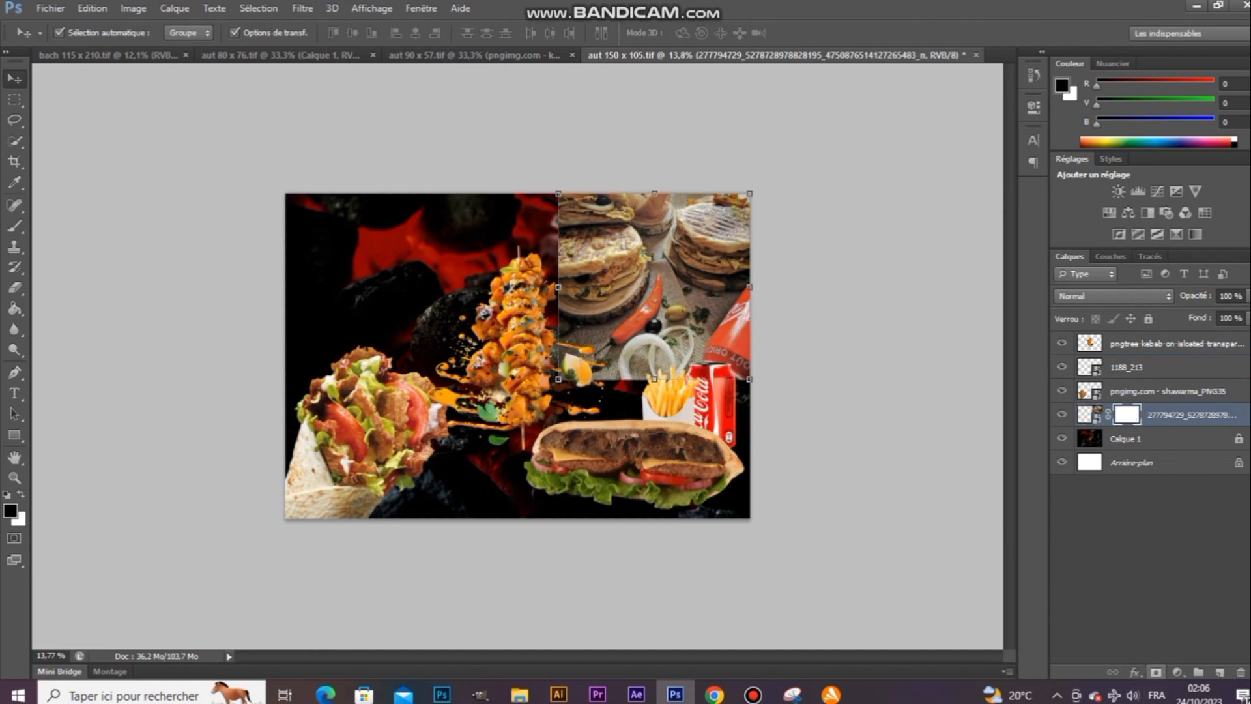
key("b")
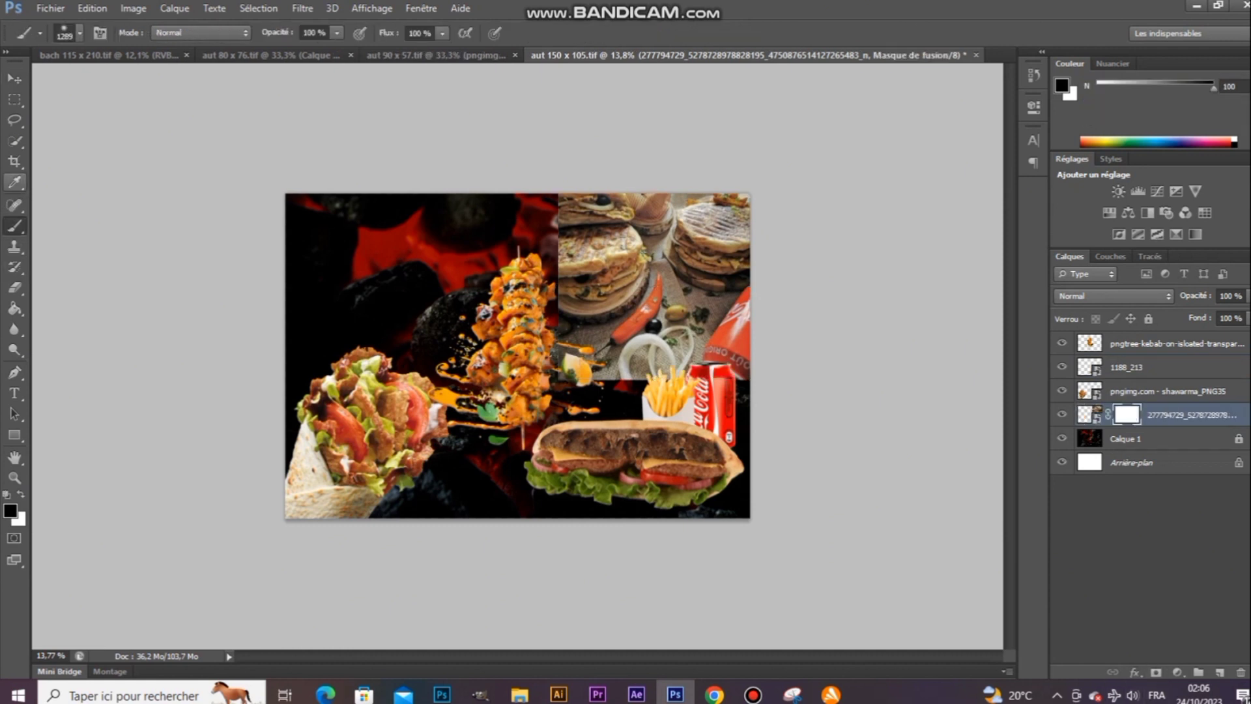
right_click(444, 219)
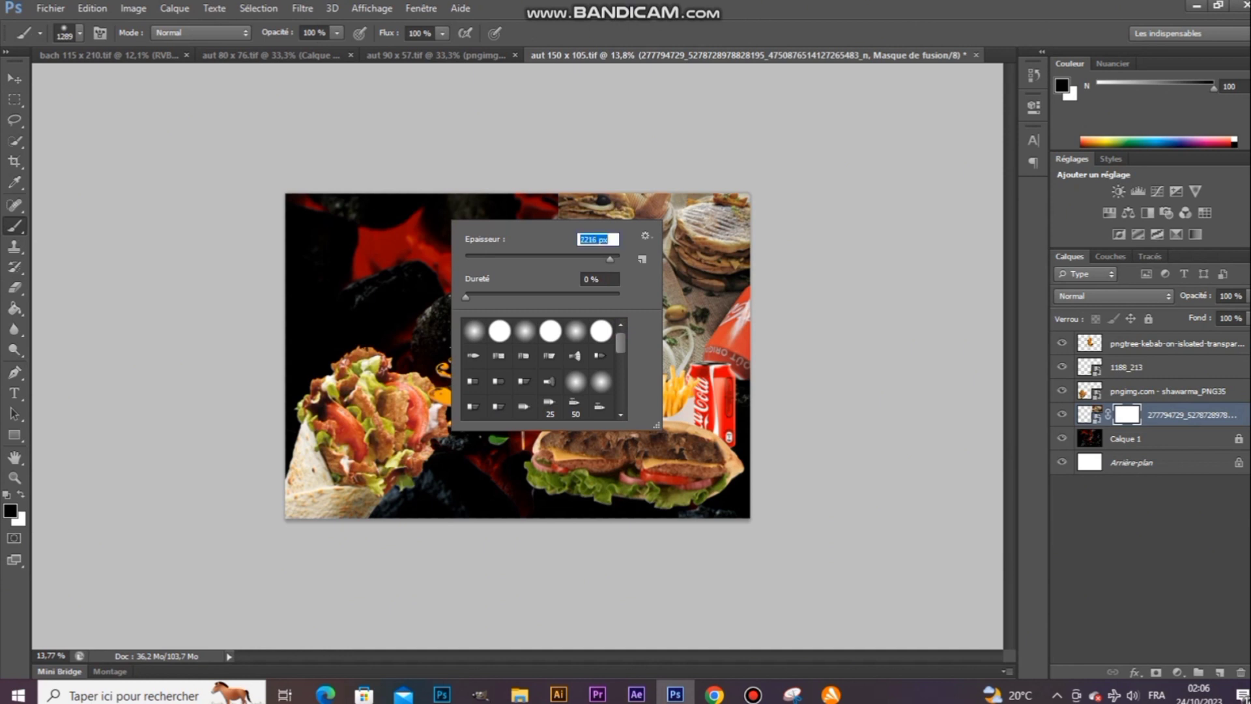
key("Return")
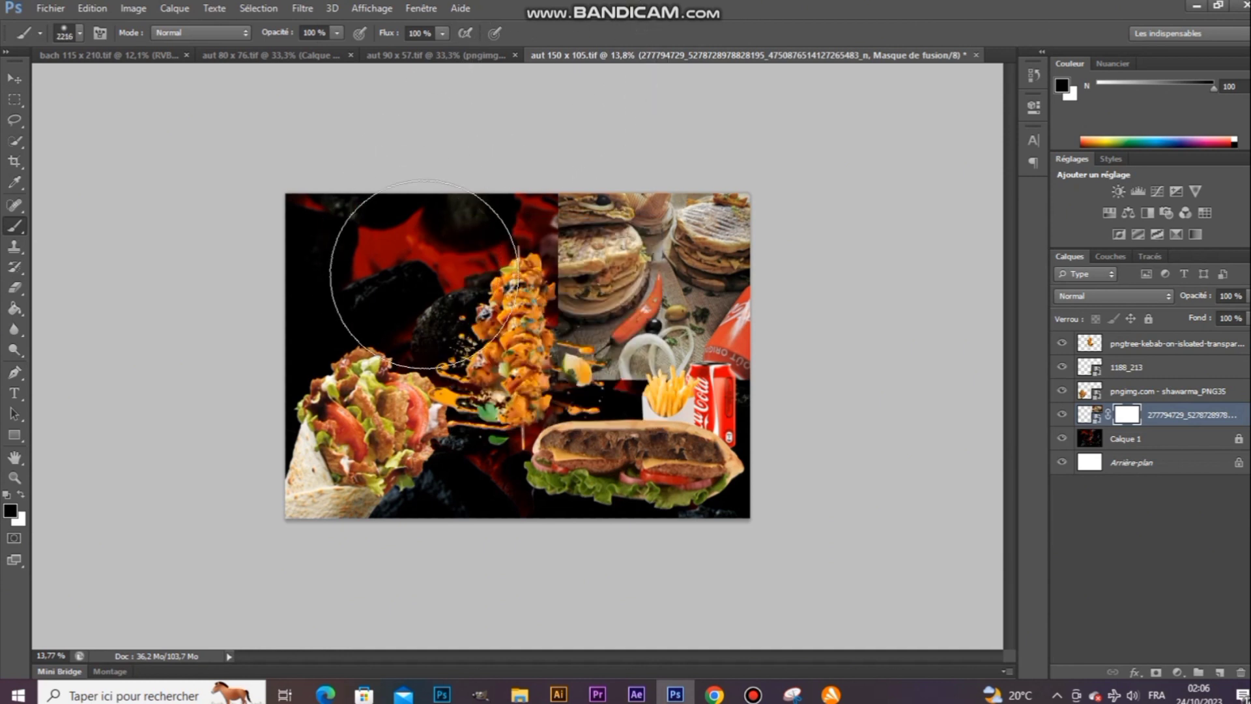
mouse_move(489, 196)
left_mouse_down()
mouse_move(475, 278)
mouse_move(485, 248)
mouse_move(500, 402)
mouse_move(543, 439)
mouse_move(522, 428)
mouse_move(530, 447)
mouse_move(496, 459)
mouse_move(475, 412)
mouse_move(604, 464)
mouse_move(767, 472)
left_mouse_up()
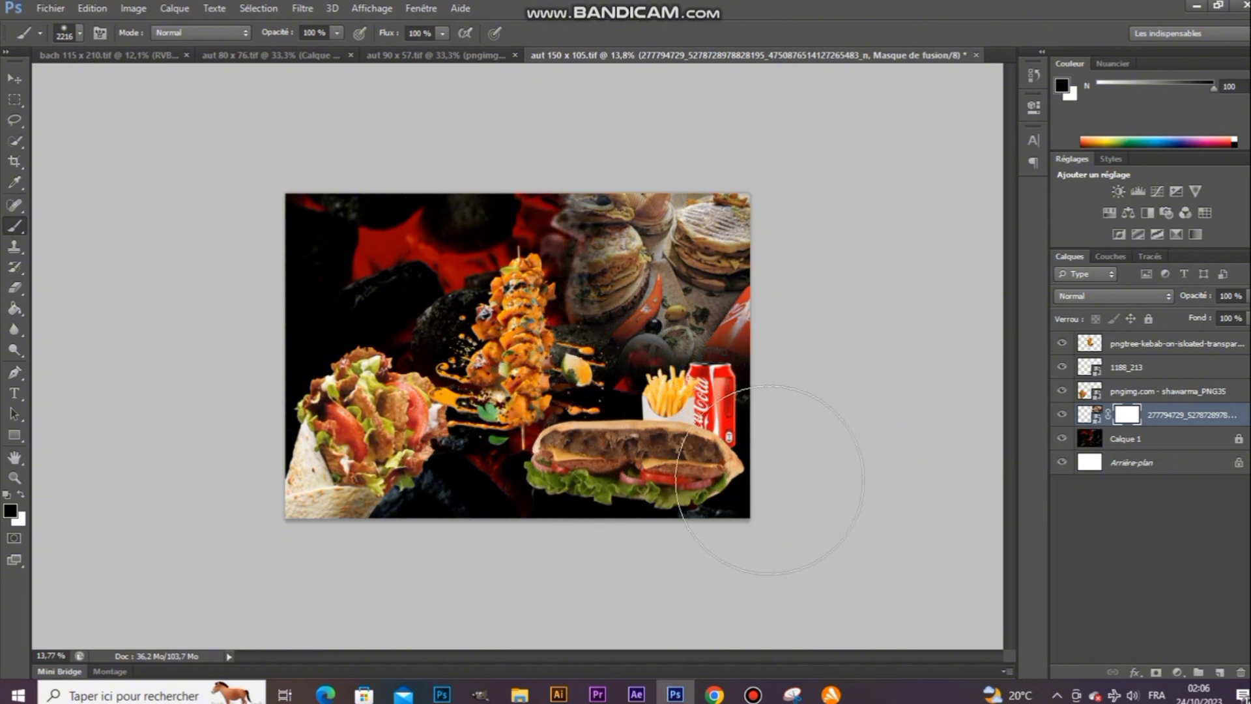
mouse_move(570, 455)
left_mouse_down()
mouse_move(510, 443)
mouse_move(438, 238)
mouse_move(469, 377)
left_mouse_up()
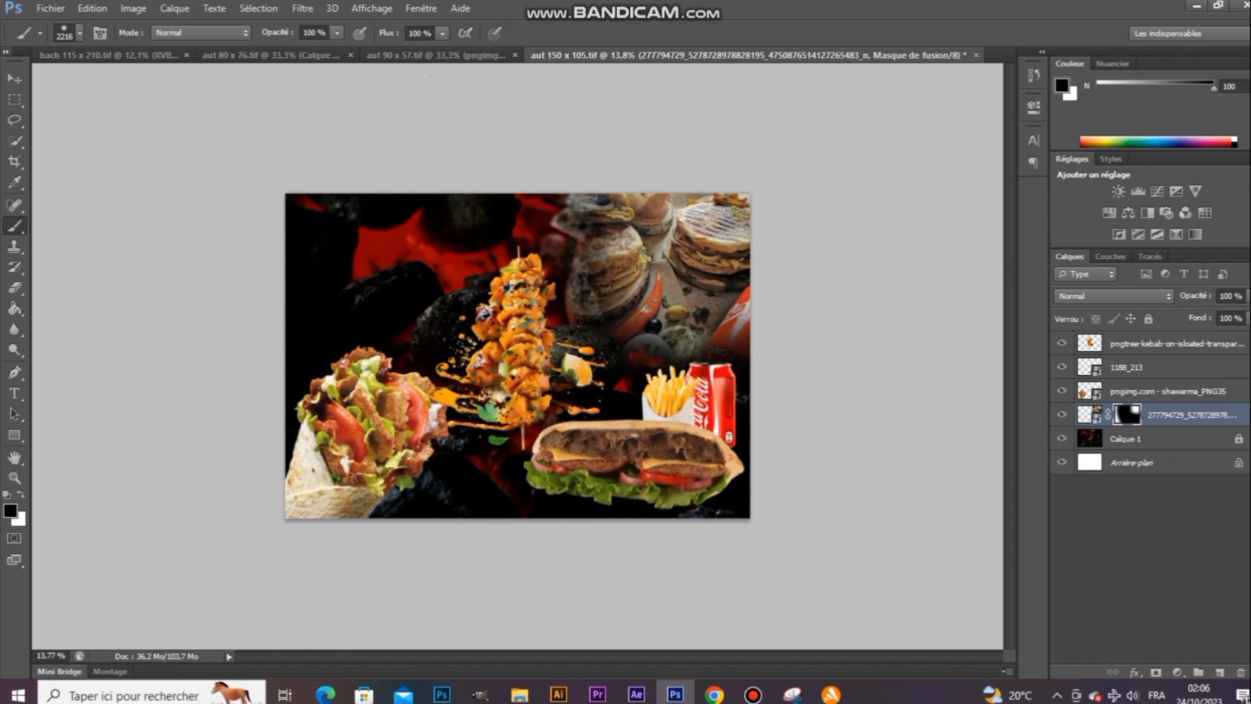
key("v")
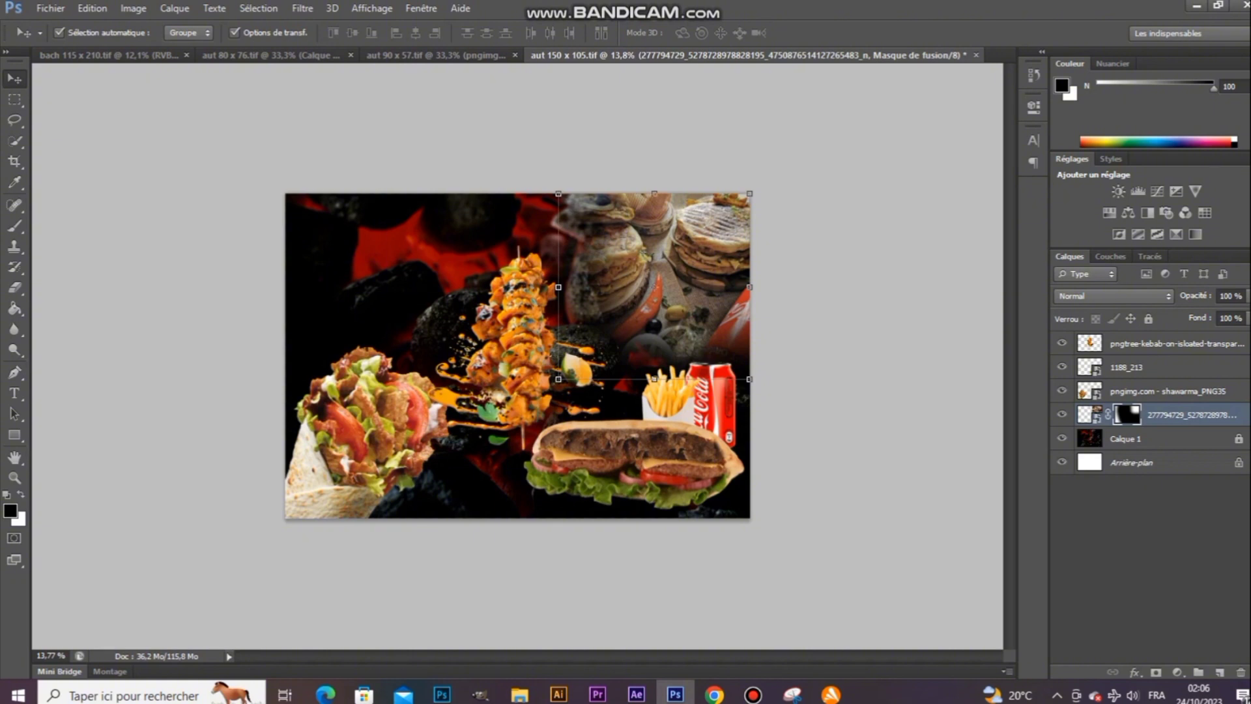
Step: Try placing the 74295300 photo of stuffed flatbreads from the Téléchargements folder, leaving it unadjusted in Camera Raw
mouse_move(519, 695)
left_click(690, 619)
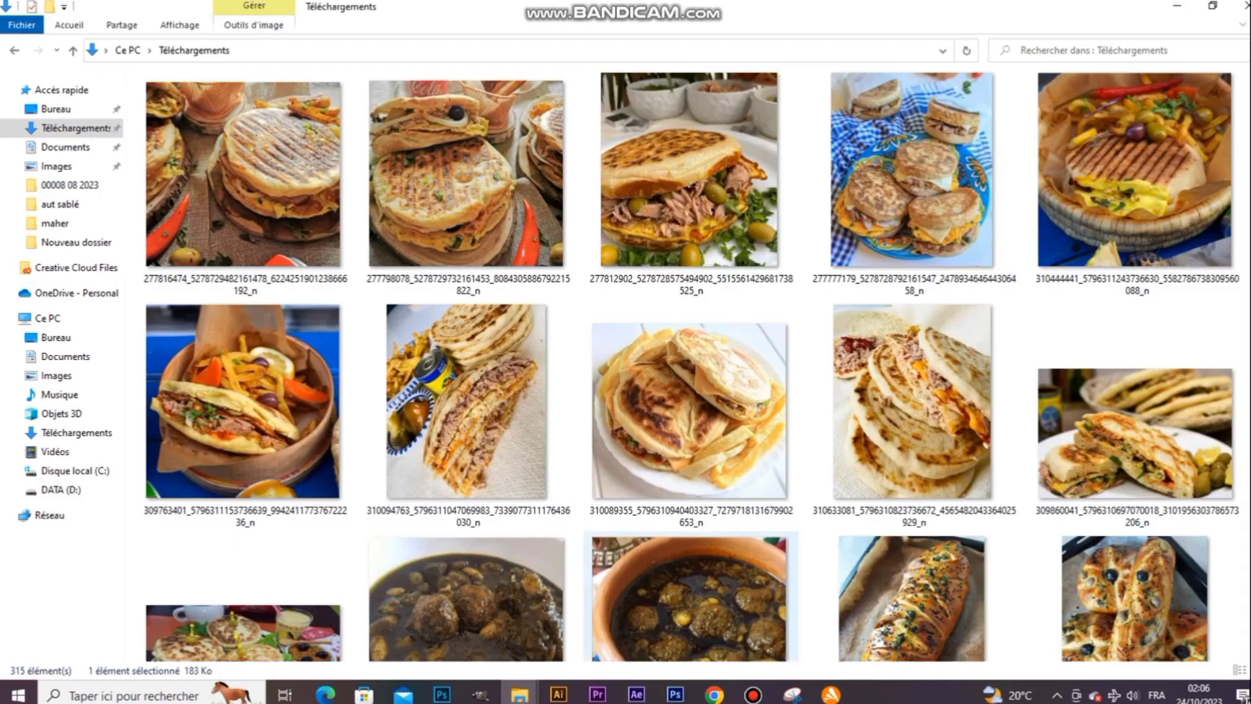
left_click(466, 182)
left_click(466, 182)
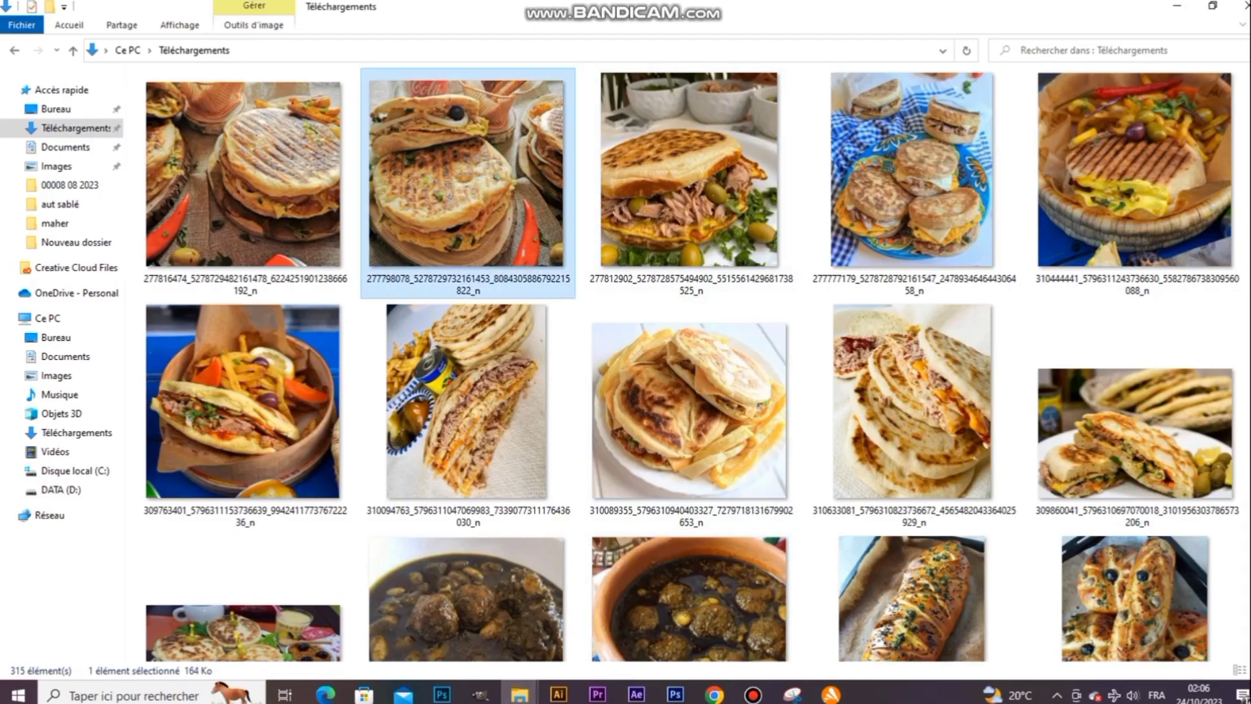
scroll(560, 365, "down", 4)
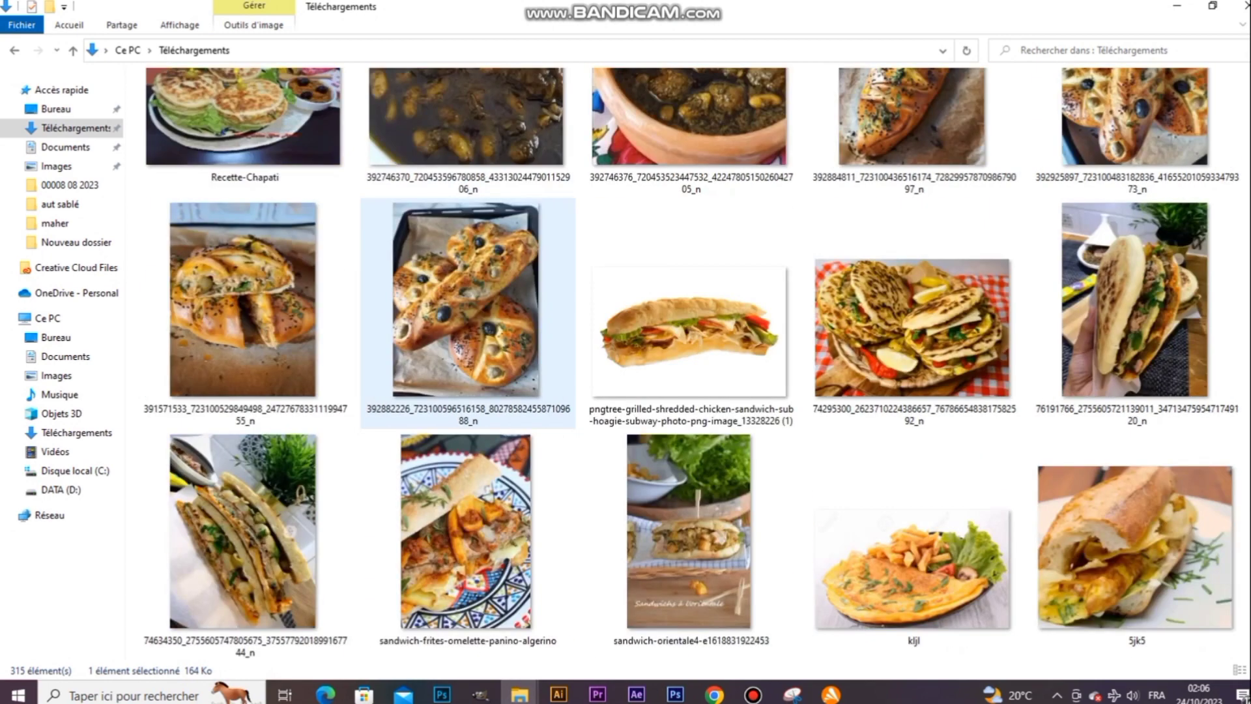
left_click(691, 332)
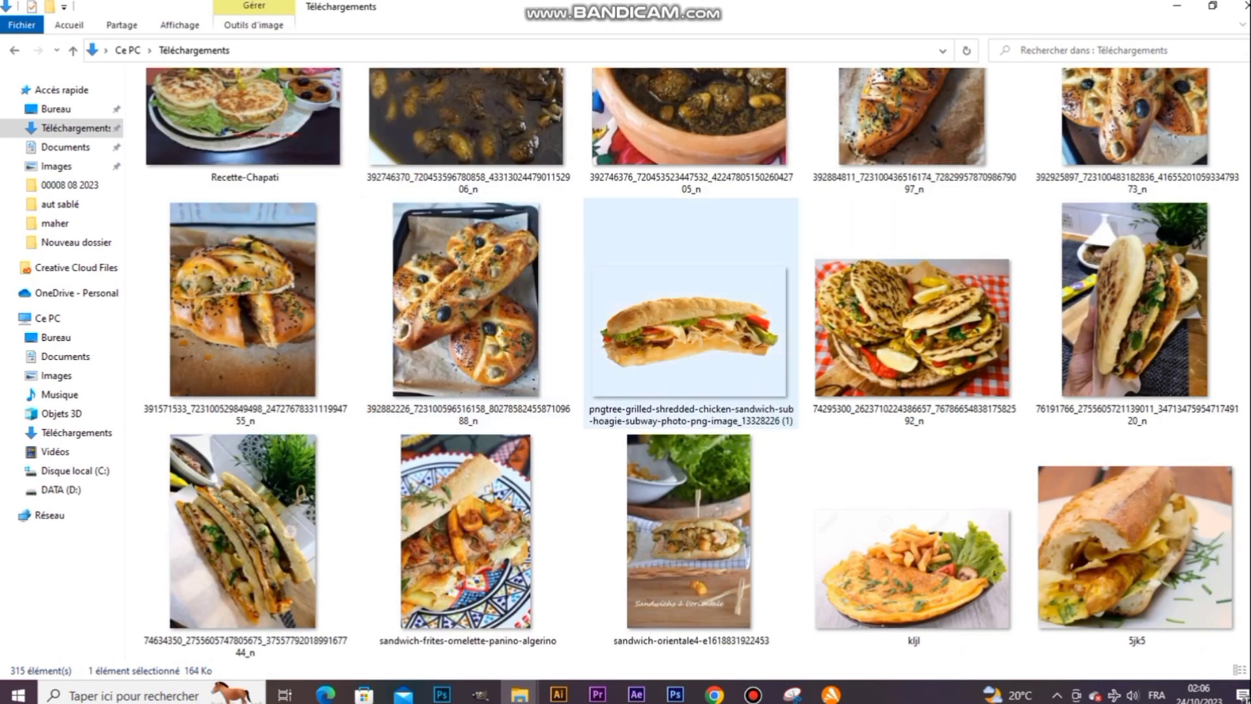
left_click(912, 329)
left_click_drag(912, 329, 642, 622)
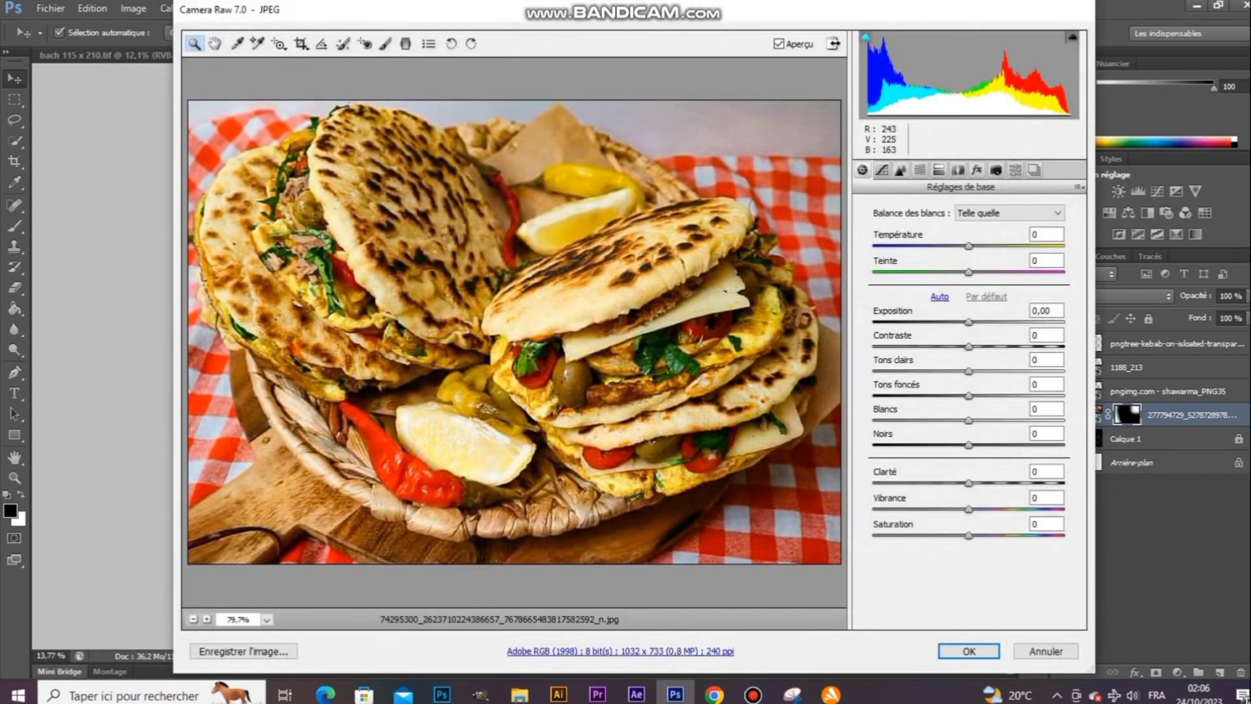
key("Return")
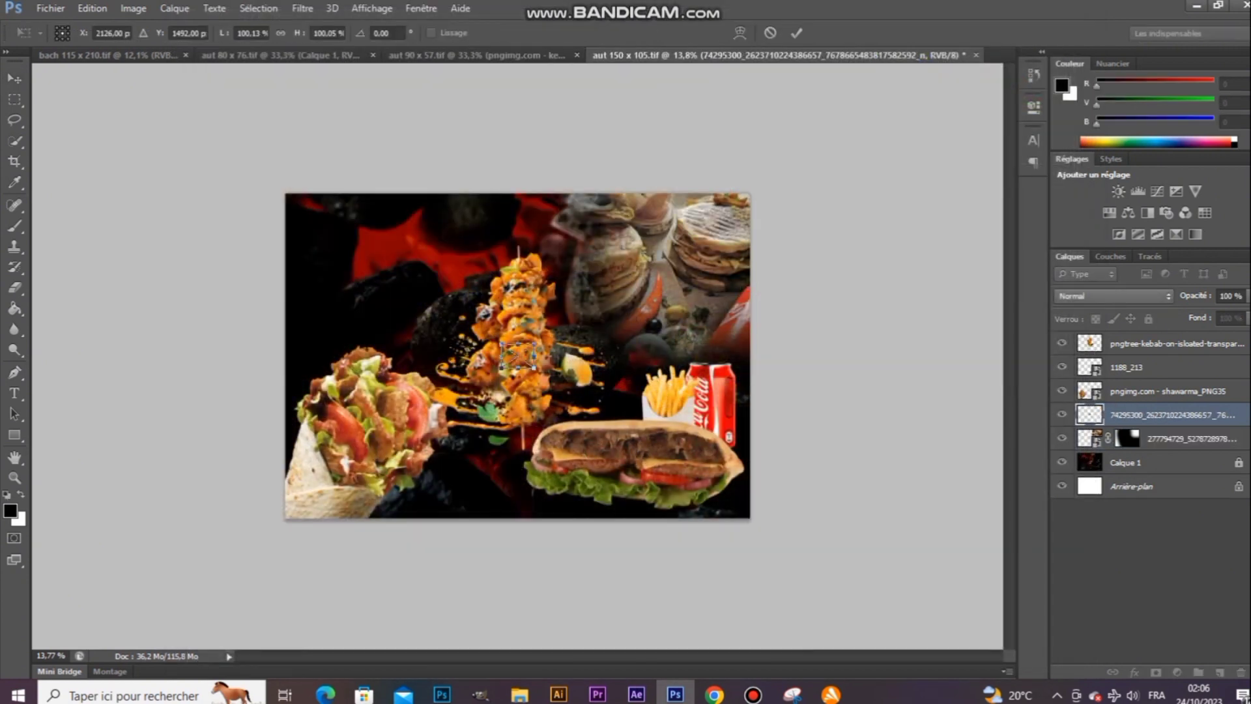
Step: Try the flatbread photo scaled to about 435% in the canvas's upper-left area, then delete its layer
left_click_drag(534, 368, 637, 433)
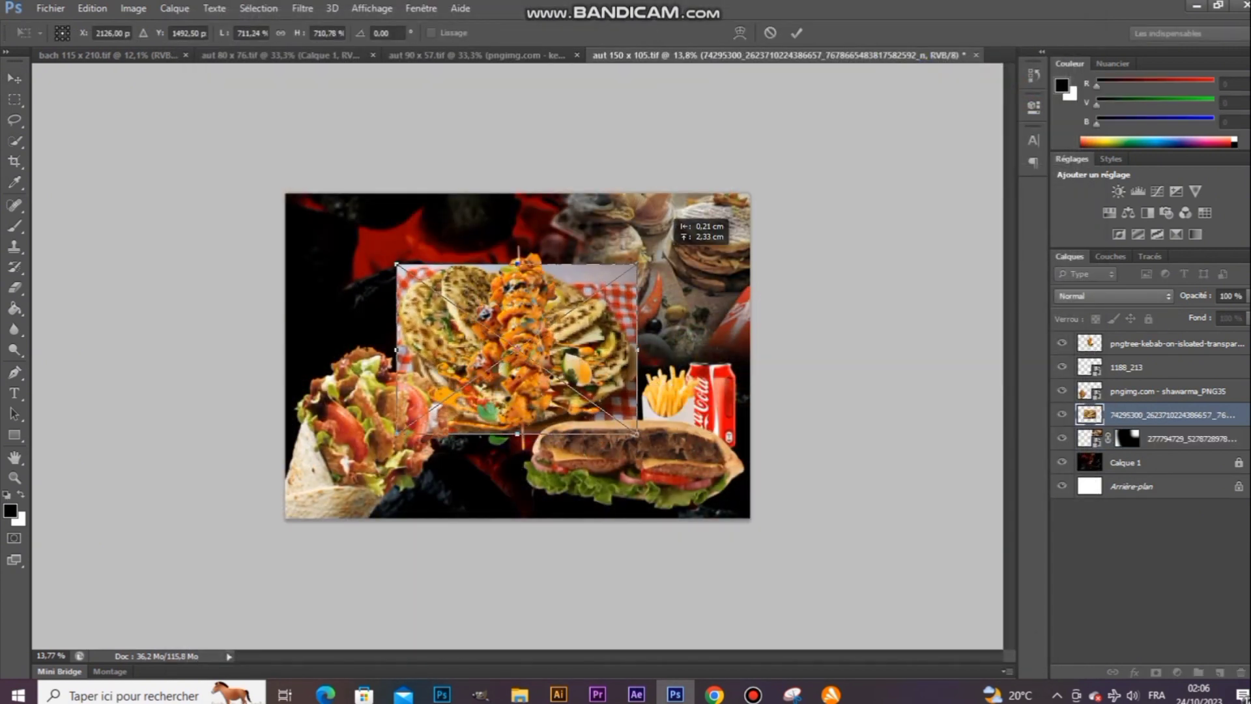
left_click_drag(673, 262, 547, 311)
left_click_drag(546, 378, 454, 313)
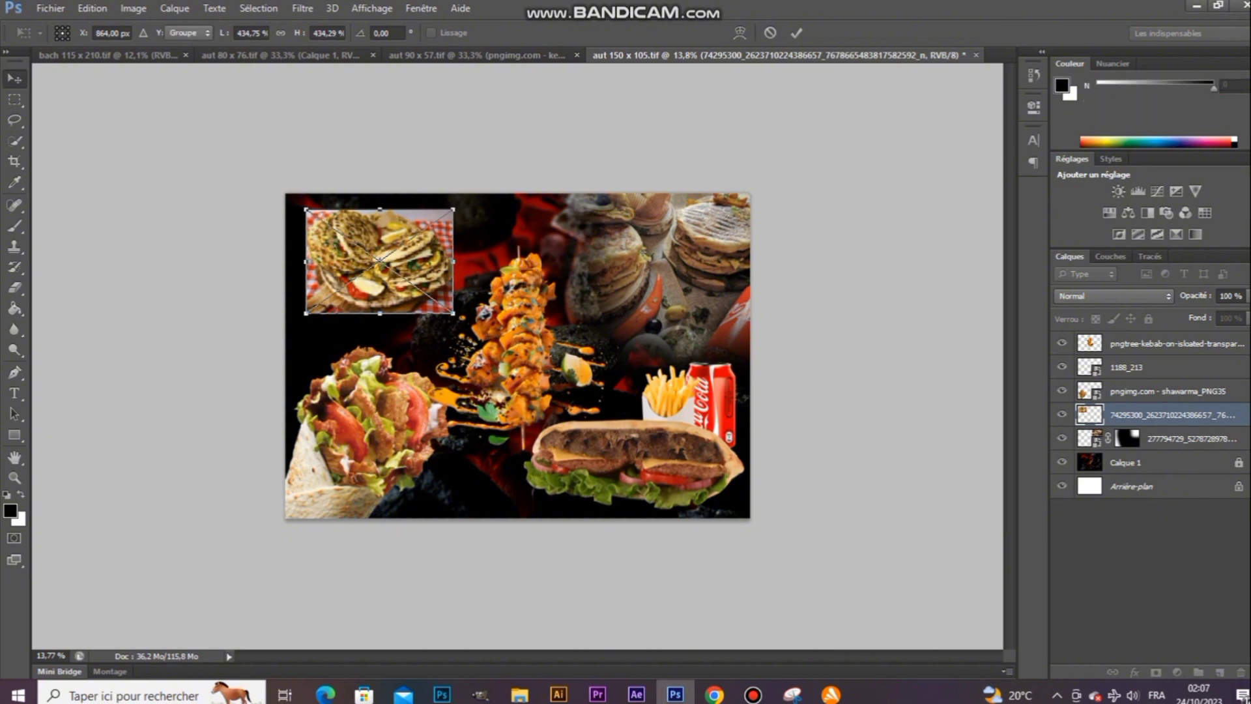
key("Return")
key("Delete")
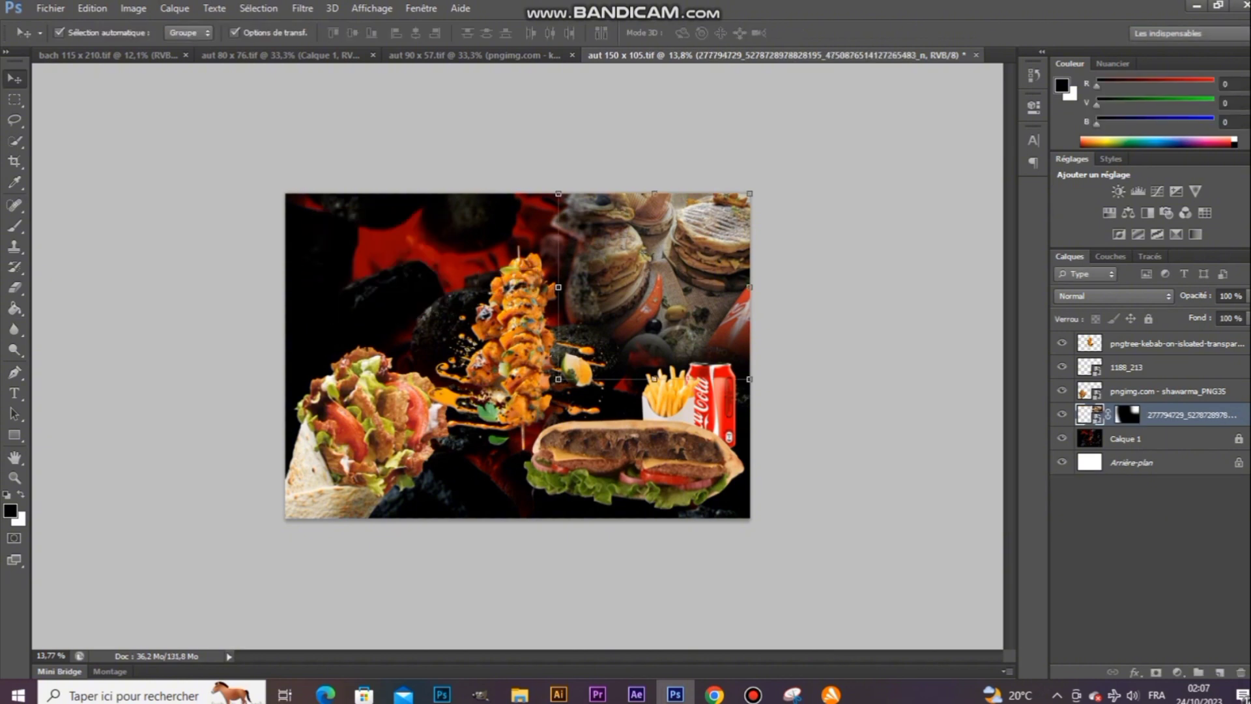
Step: Place the kisspng-shashlik image, unadjusted in Camera Raw, scaled to about 778%, flipped horizontally and positioned in the canvas's upper-left area
left_click(519, 694)
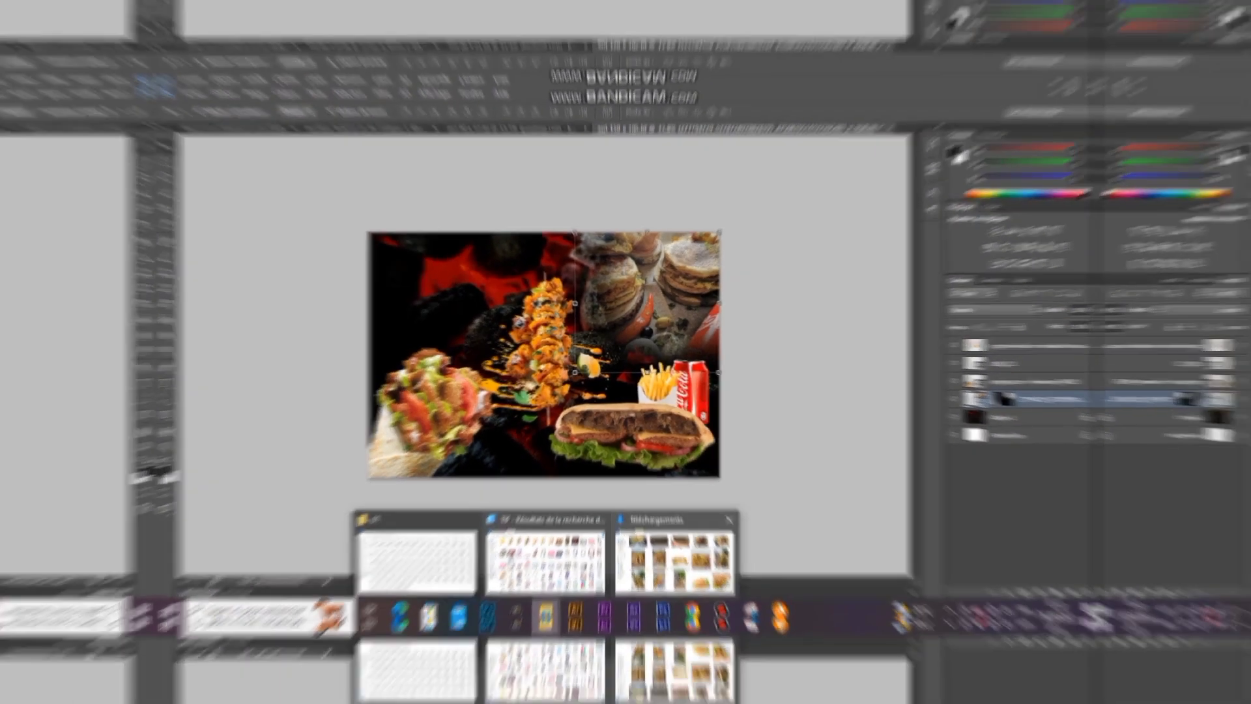
left_click_drag(910, 167, 518, 355)
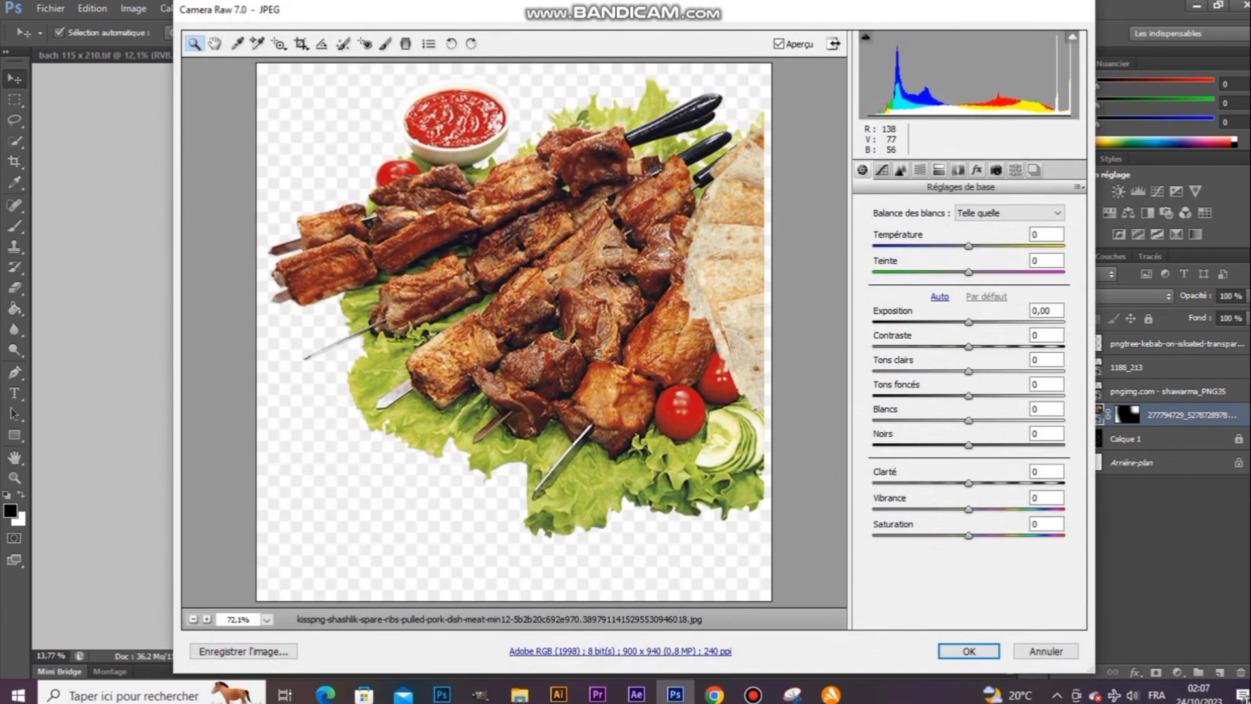
key("Return")
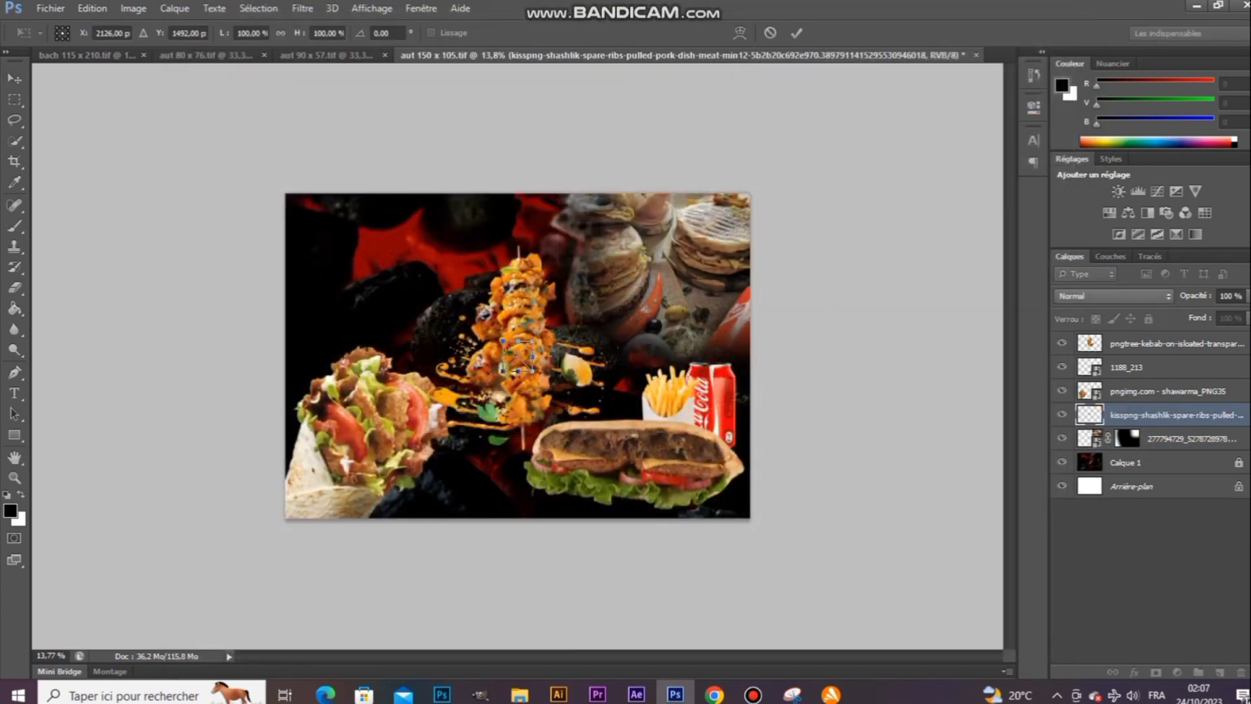
left_click_drag(533, 370, 632, 474)
right_click(585, 344)
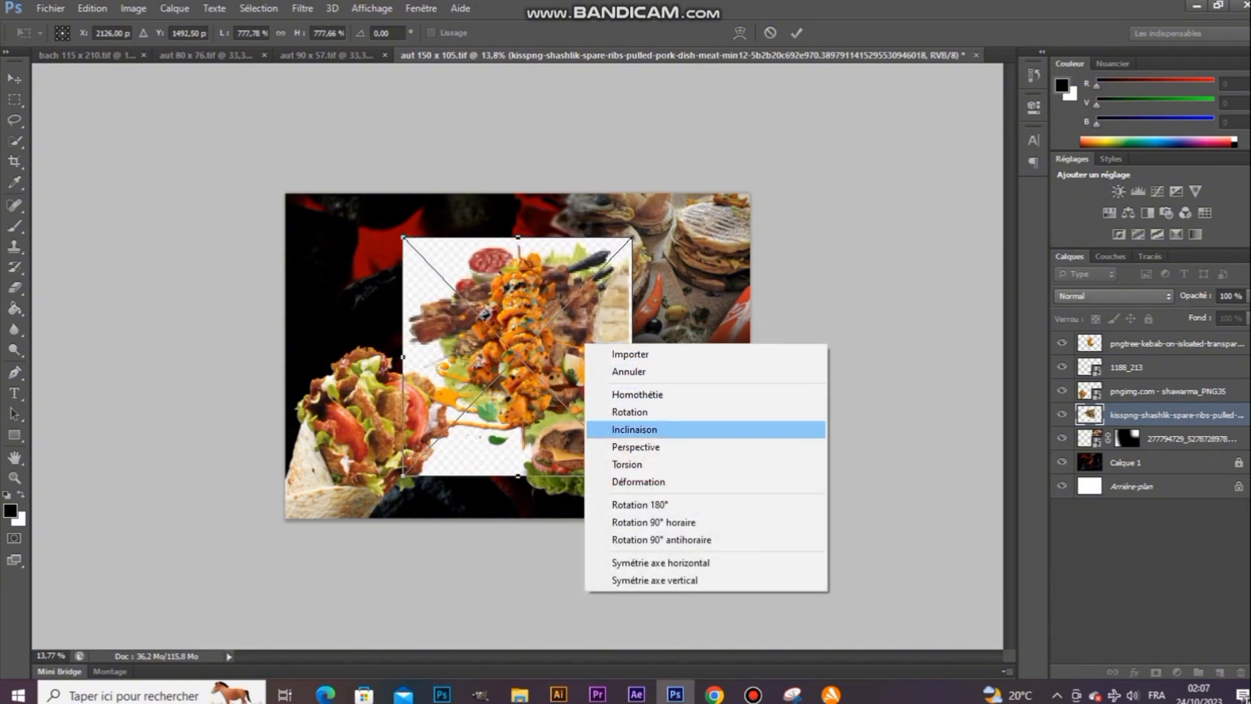
left_click(652, 562)
left_click_drag(593, 324, 486, 284)
key("Return")
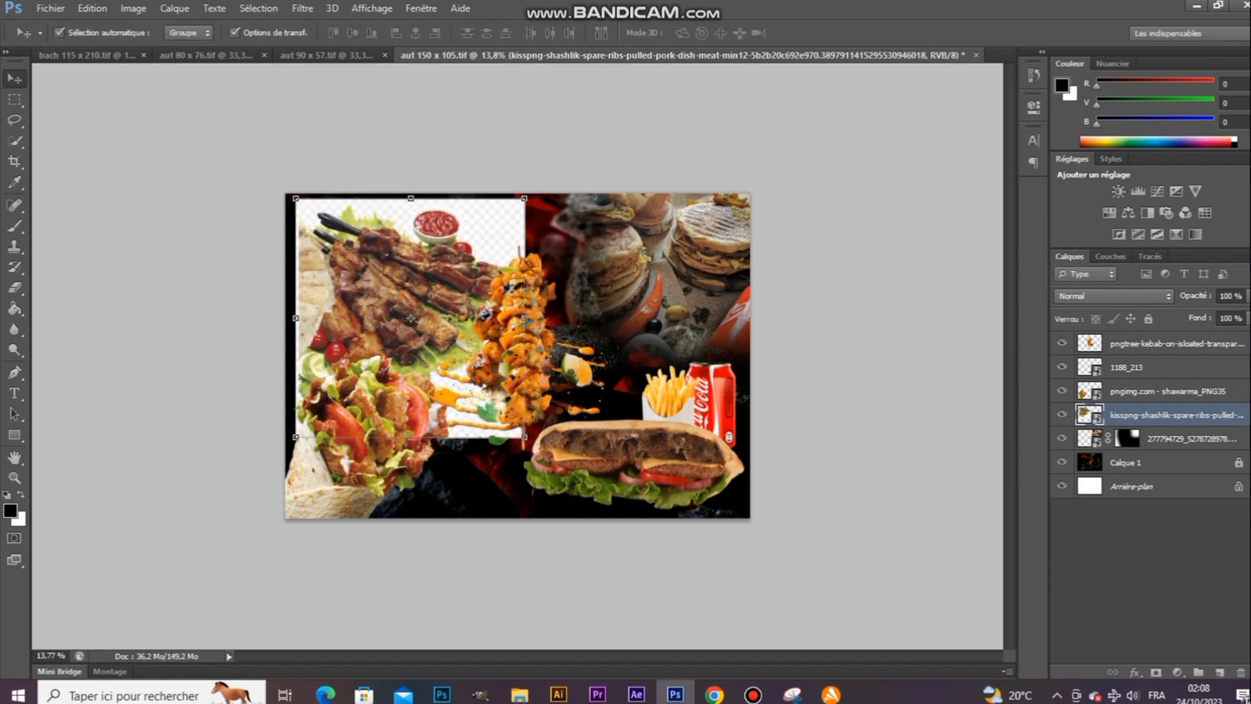
Step: Select the shashlik image's checkered background with the Magic Wand at tolerance 32, rasterize the layer, delete the background and deselect
left_click(15, 141)
right_click(14, 141)
left_click(65, 156)
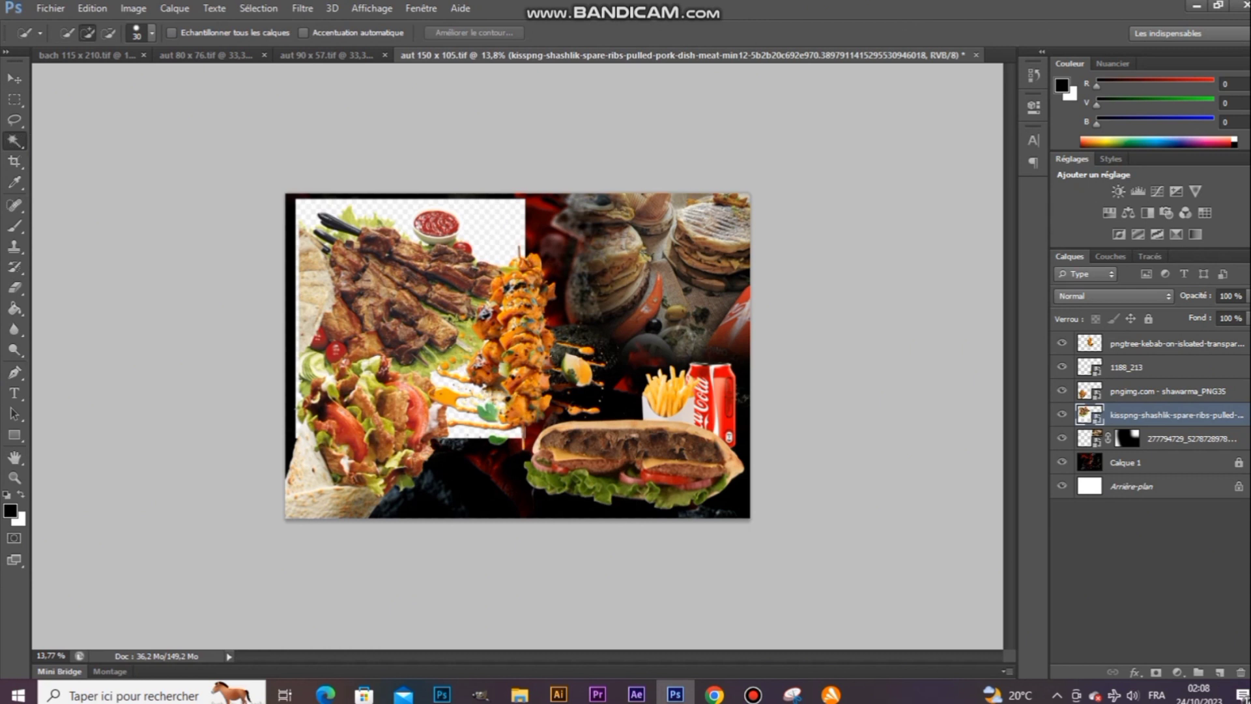
left_click(489, 225)
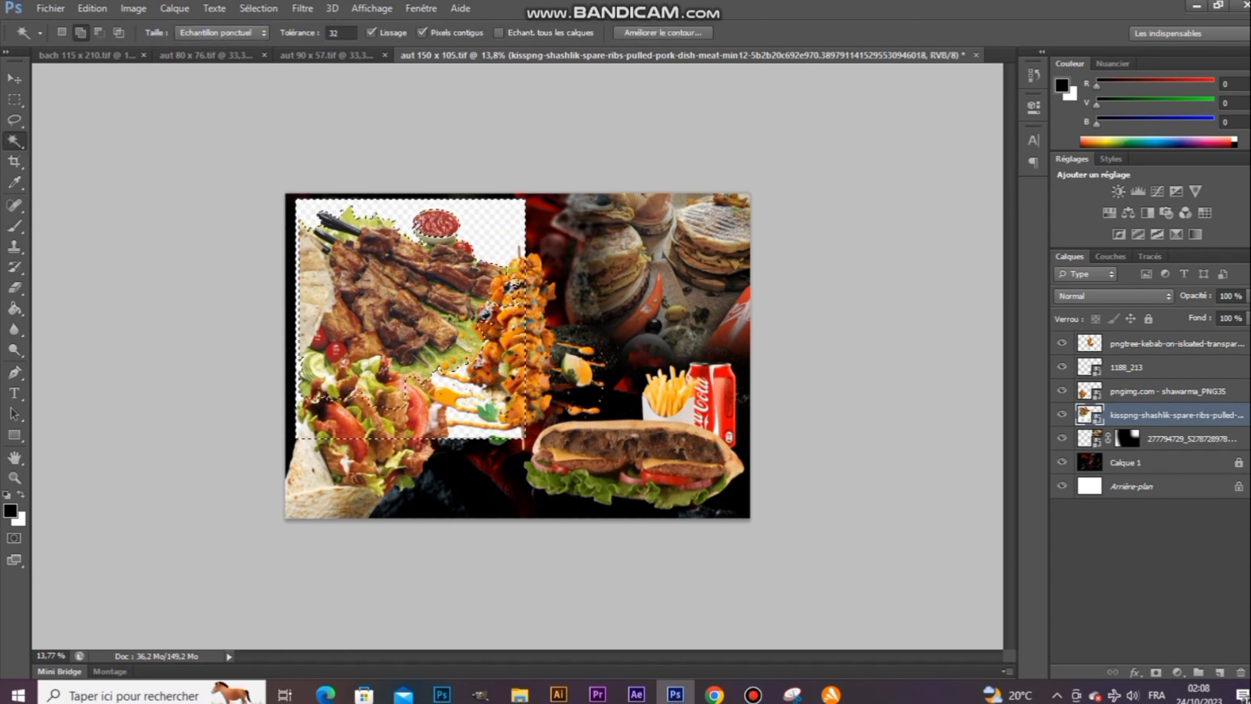
key("Delete")
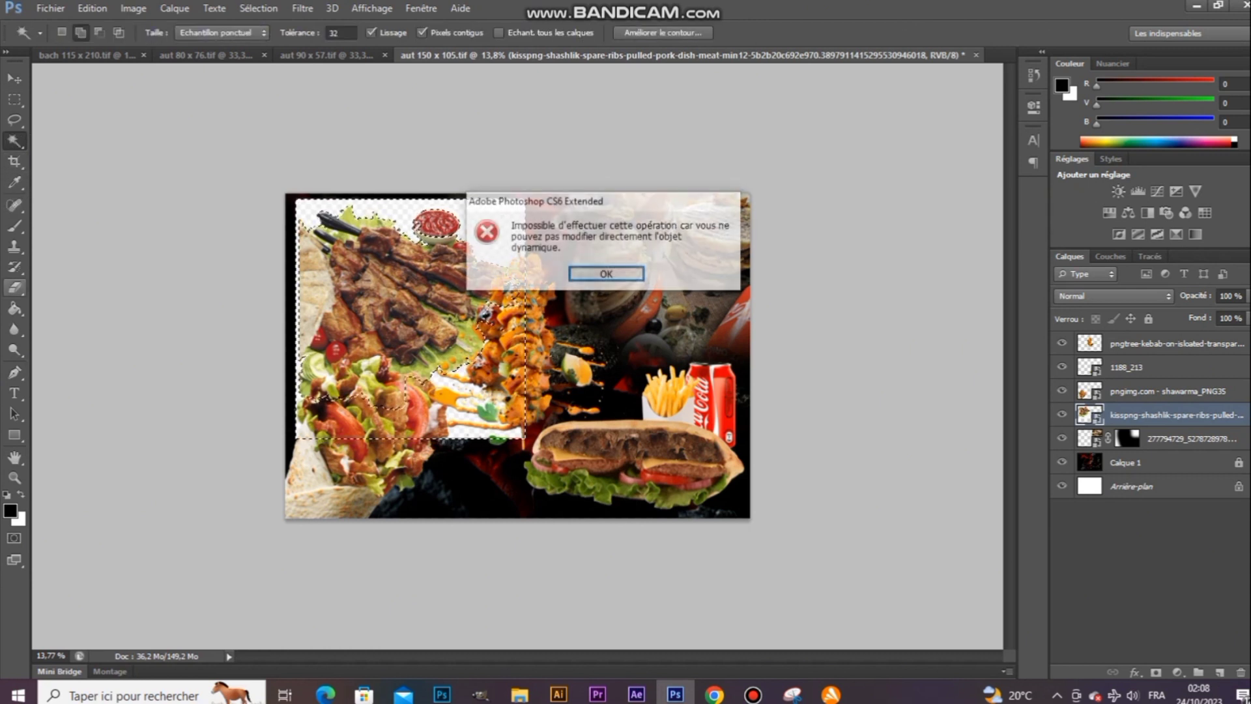
key("Return")
left_click(14, 287)
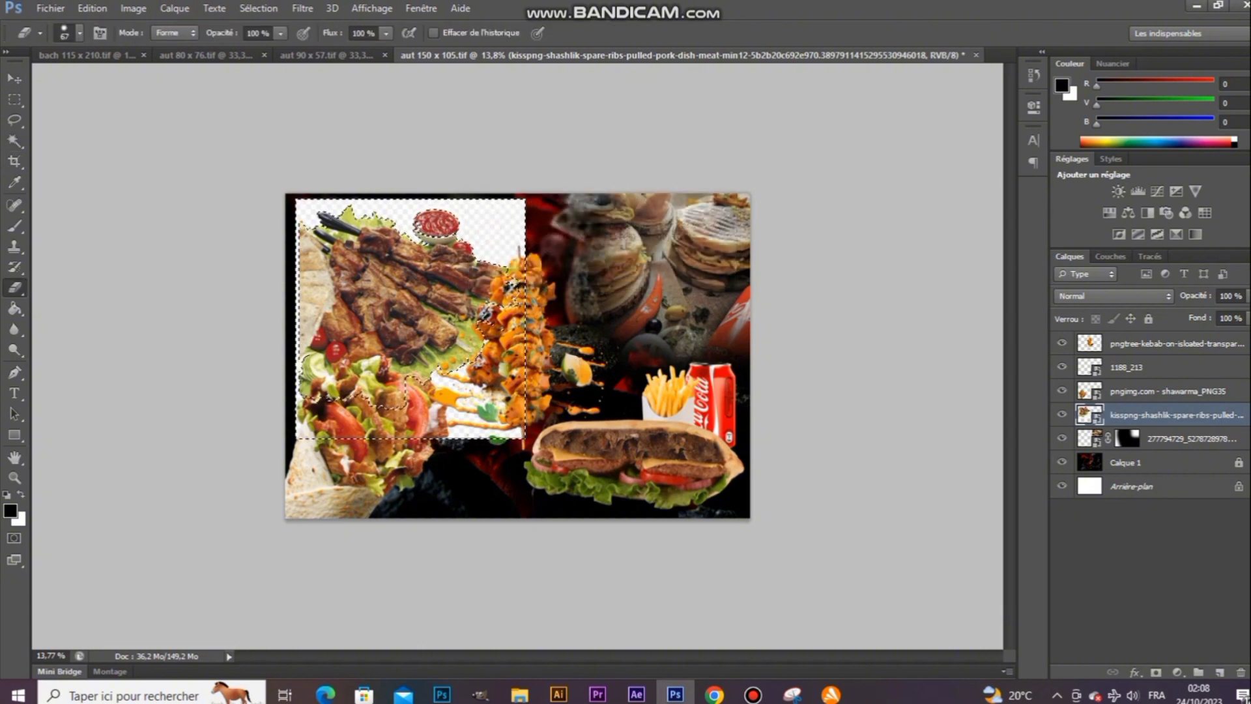
left_click(489, 225)
key("Return")
key("Delete")
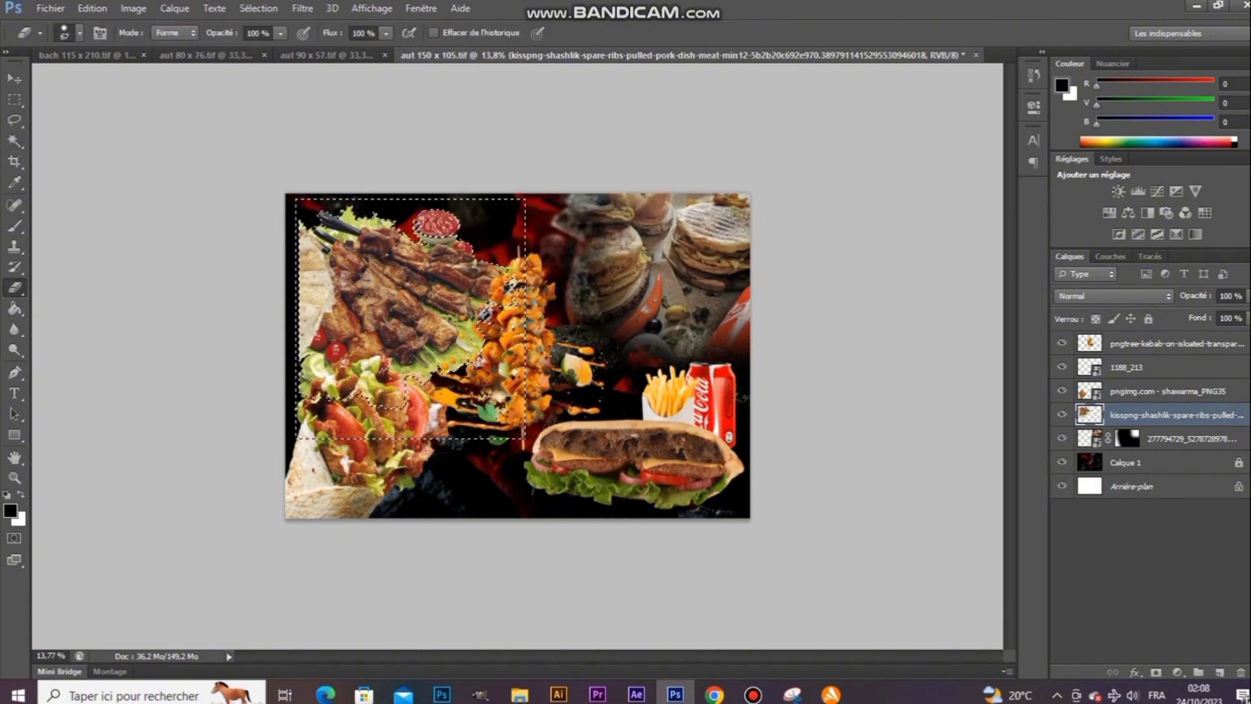
key("ctrl+d")
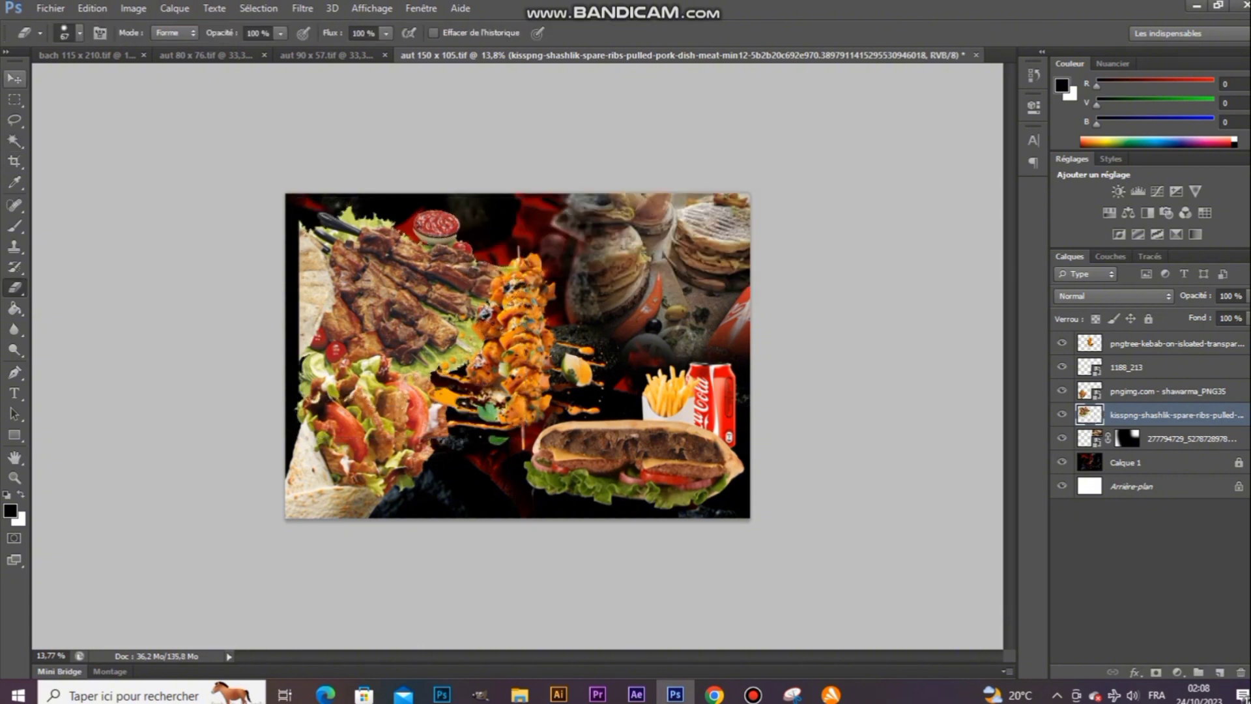
Step: Move the shashlik image so it slightly overhangs the canvas's upper-left corner, and rename its layer v
key("v")
left_click_drag(452, 238, 427, 191)
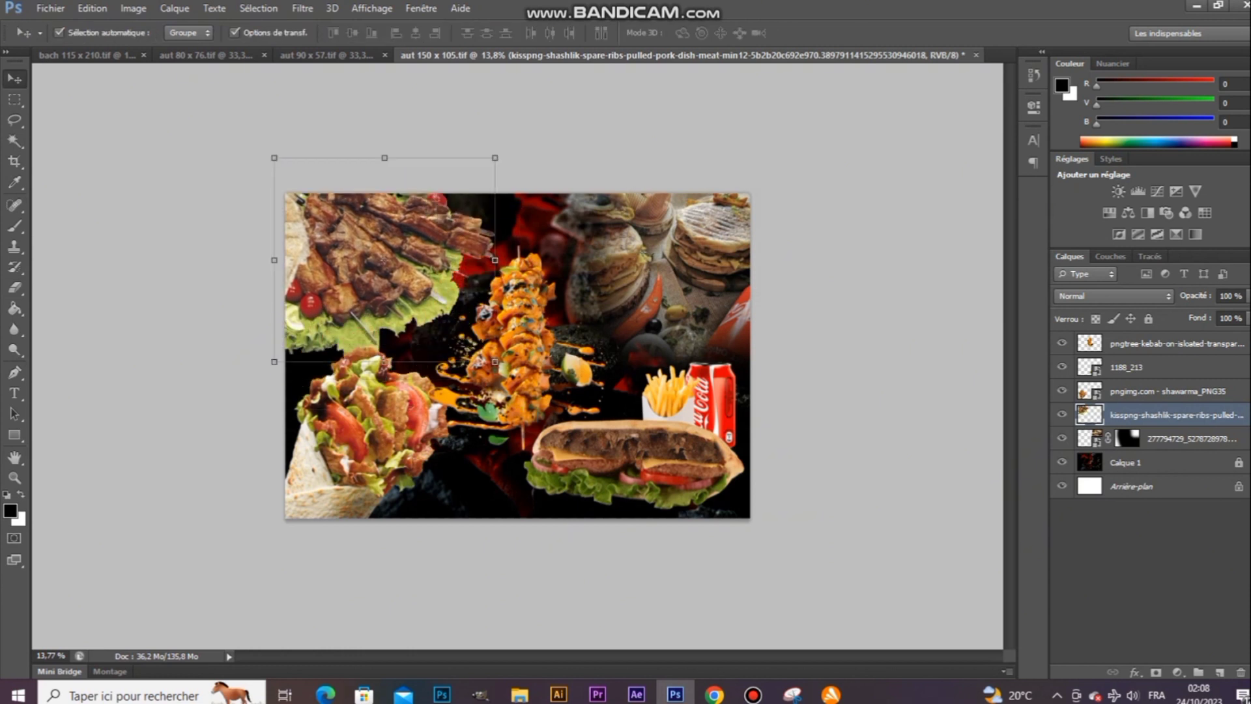
double_click(1138, 415)
type("v")
Step: Add a white outer glow to the shashlik layer in Normal mode, with 100% opacity, 0% spread and a size of about 152 px
double_click(1138, 415)
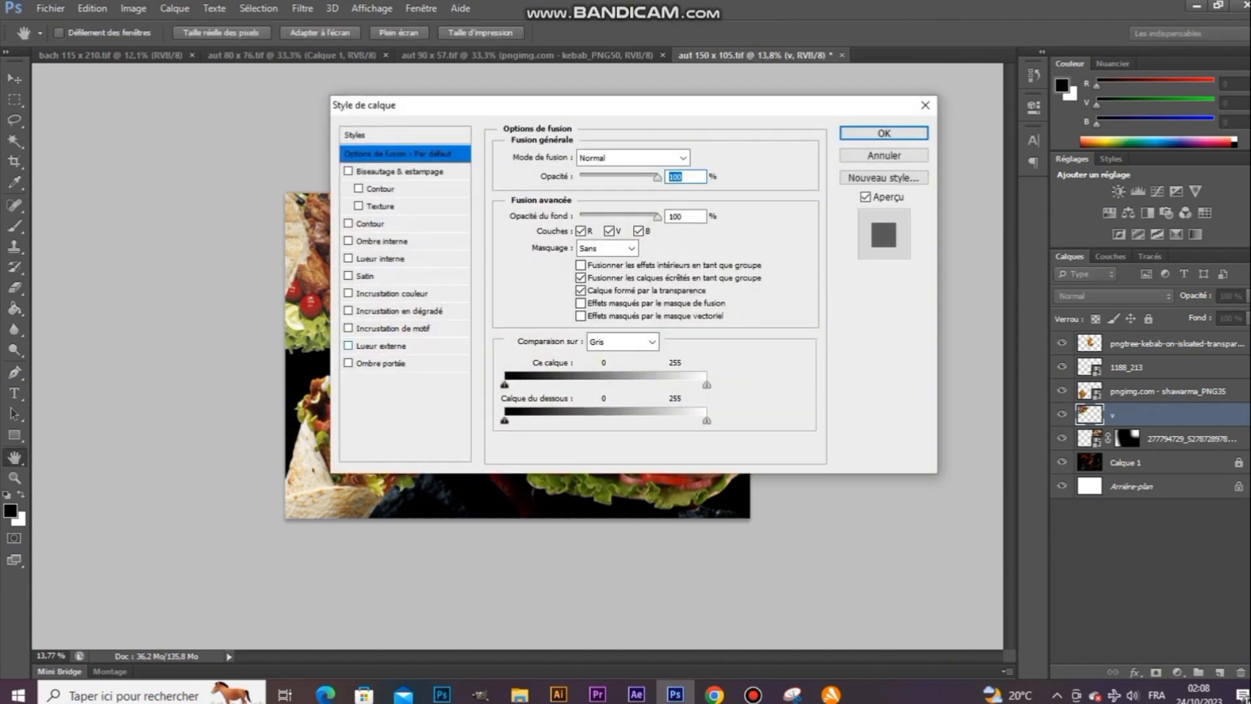
left_click(381, 346)
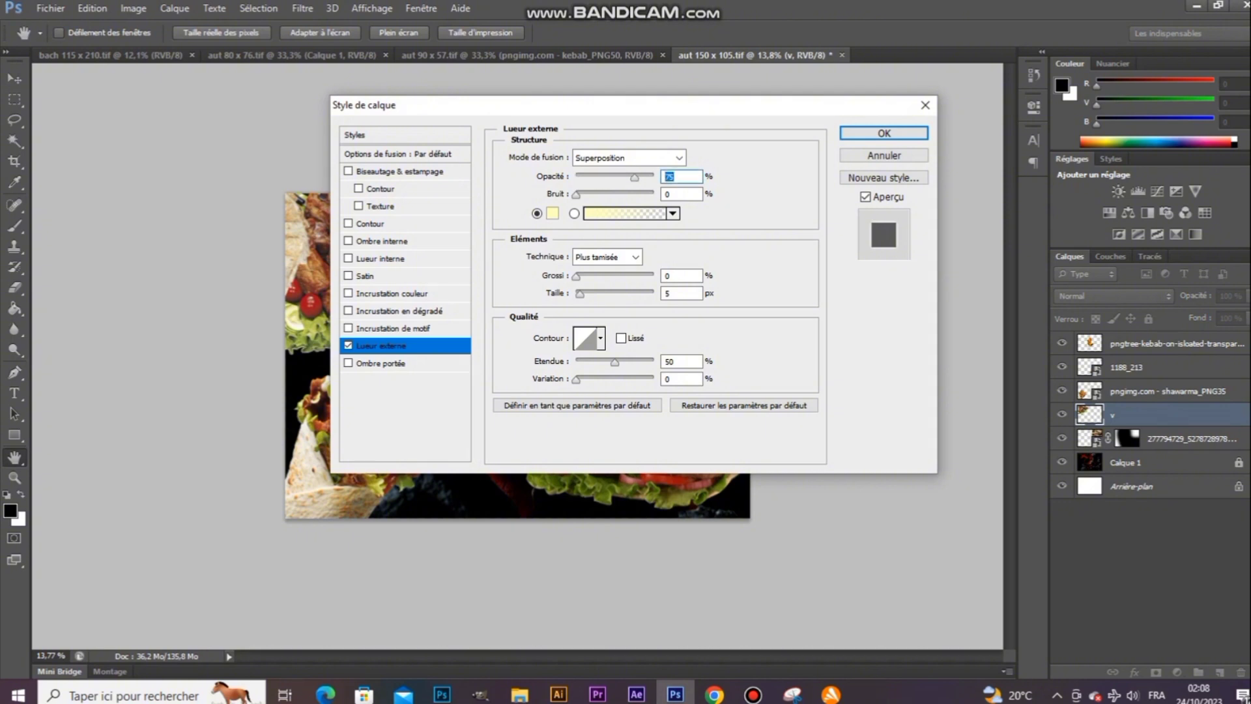
left_click(551, 213)
left_click_drag(433, 202, 422, 194)
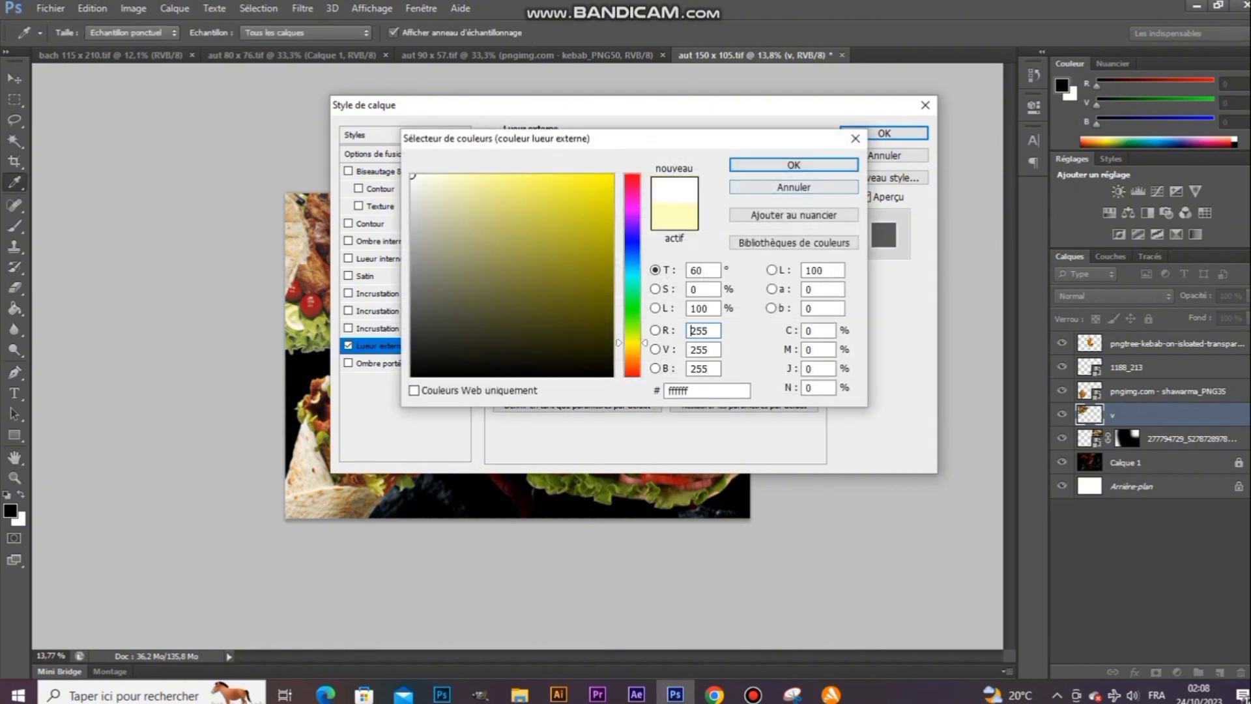
left_click(801, 165)
left_click_drag(695, 109, 865, 101)
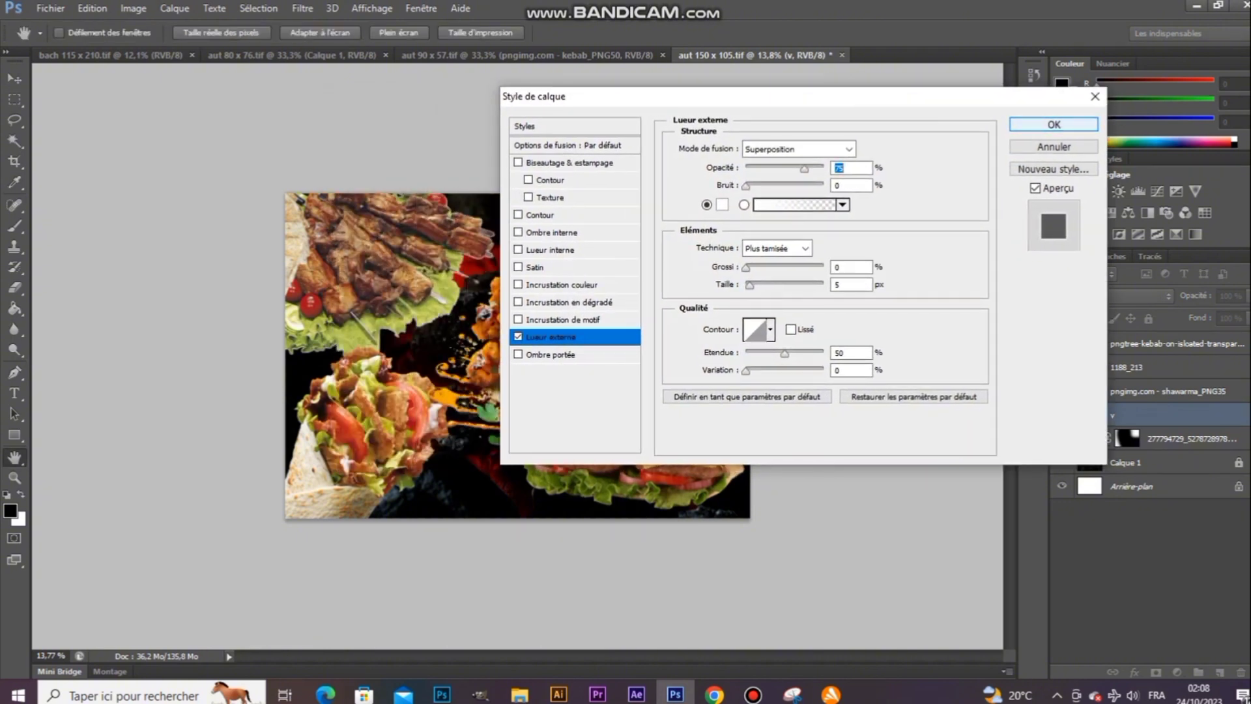
left_click_drag(749, 284, 768, 284)
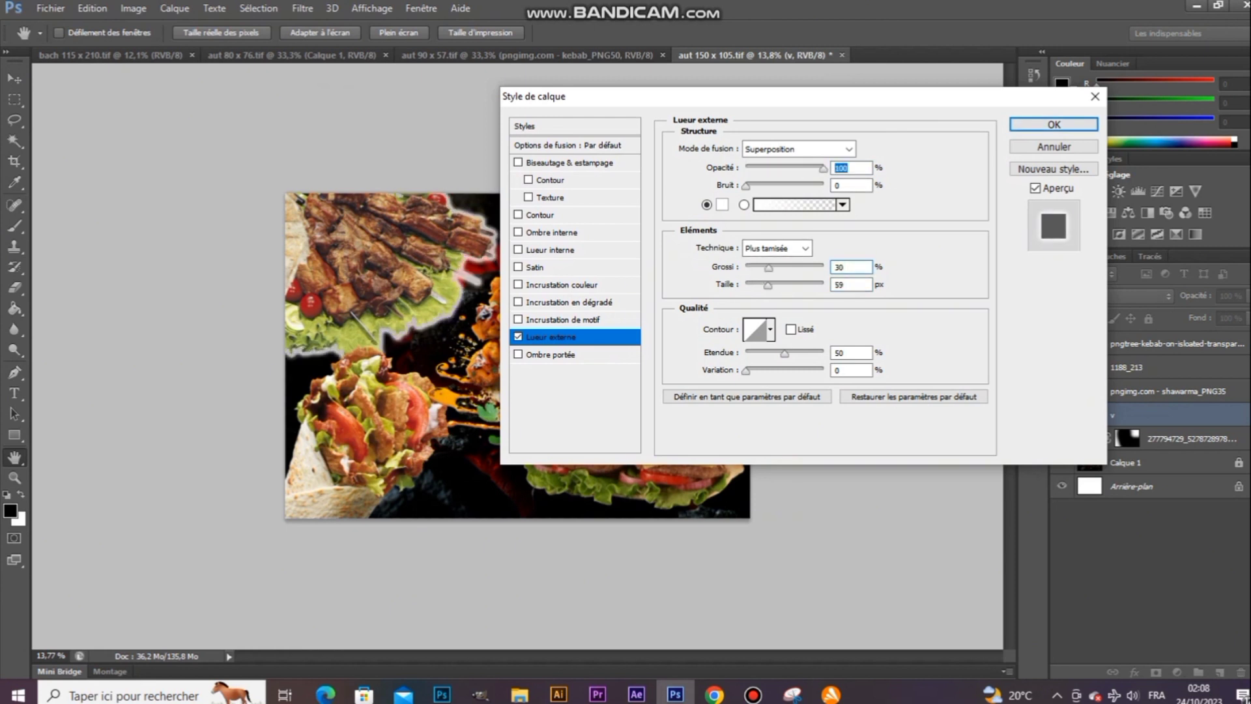
left_click(798, 149)
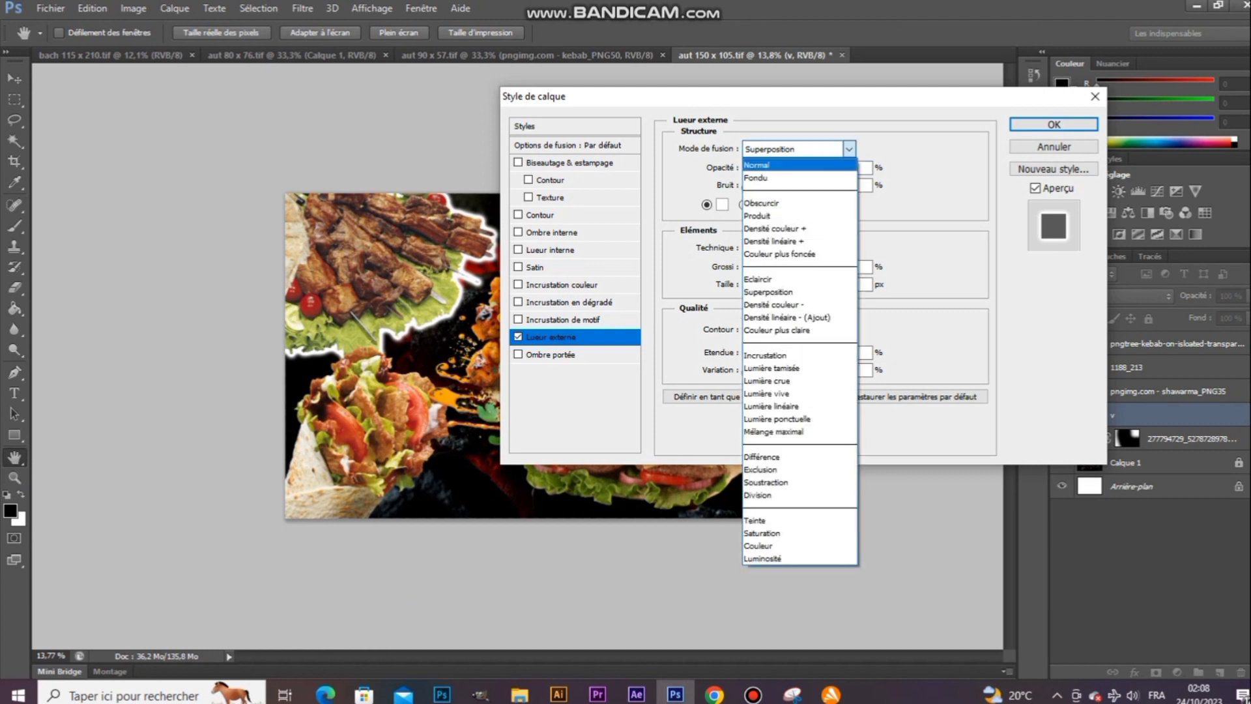
left_click(782, 166)
left_click_drag(767, 285, 793, 285)
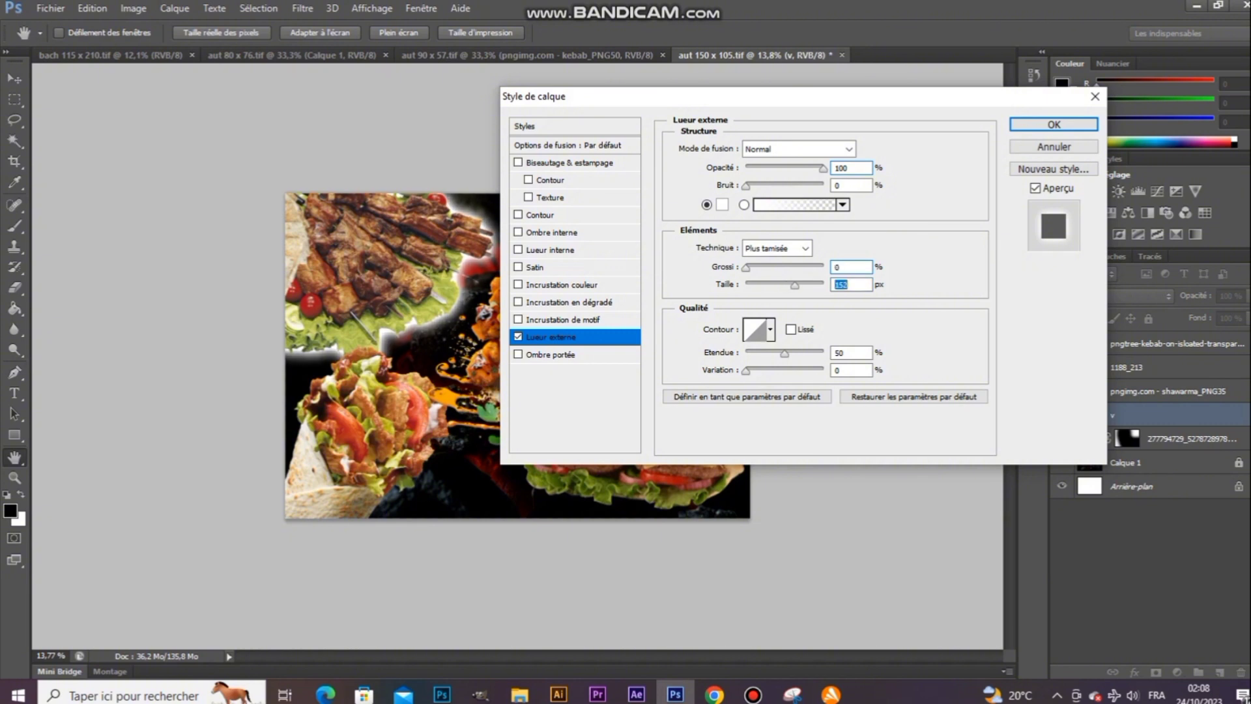
key("Return")
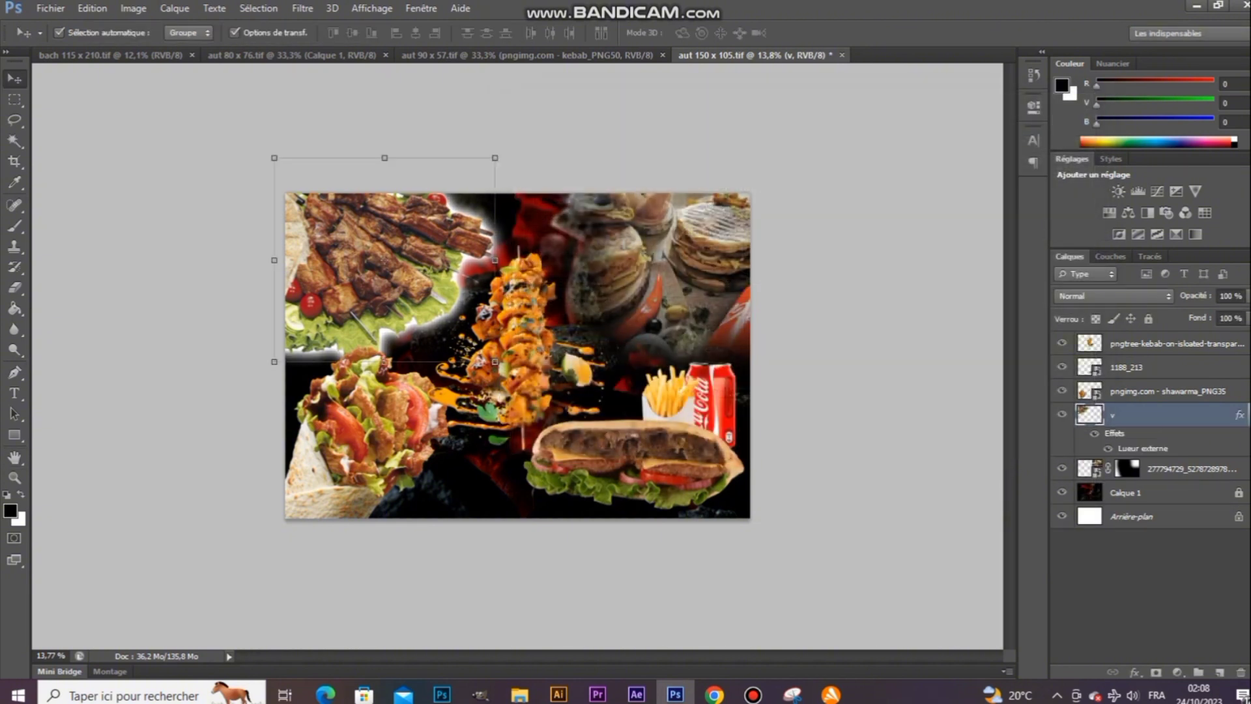
Step: Scale the shashlik image to about 98.5% and the masked grilled sandwich photo to about 105.4%, keeping both against their canvas corners
mouse_move(495, 361)
left_mouse_down()
mouse_move(475, 343)
mouse_move(492, 358)
left_mouse_up()
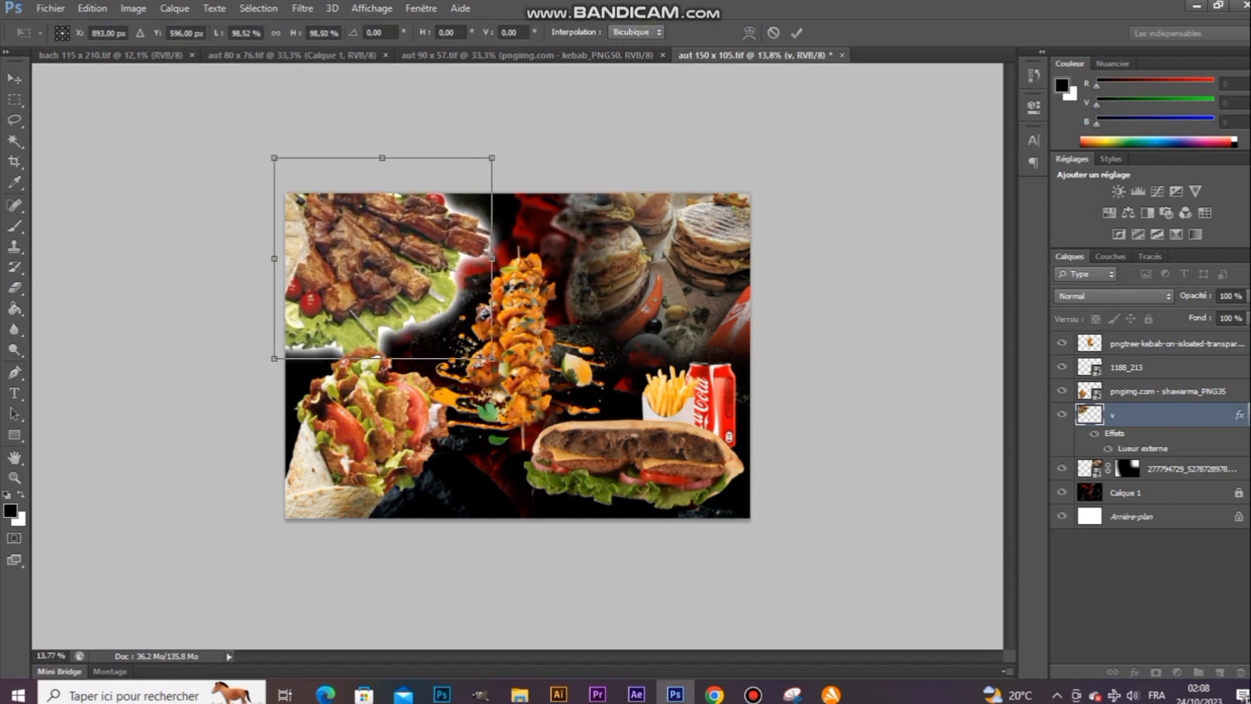
key("Return")
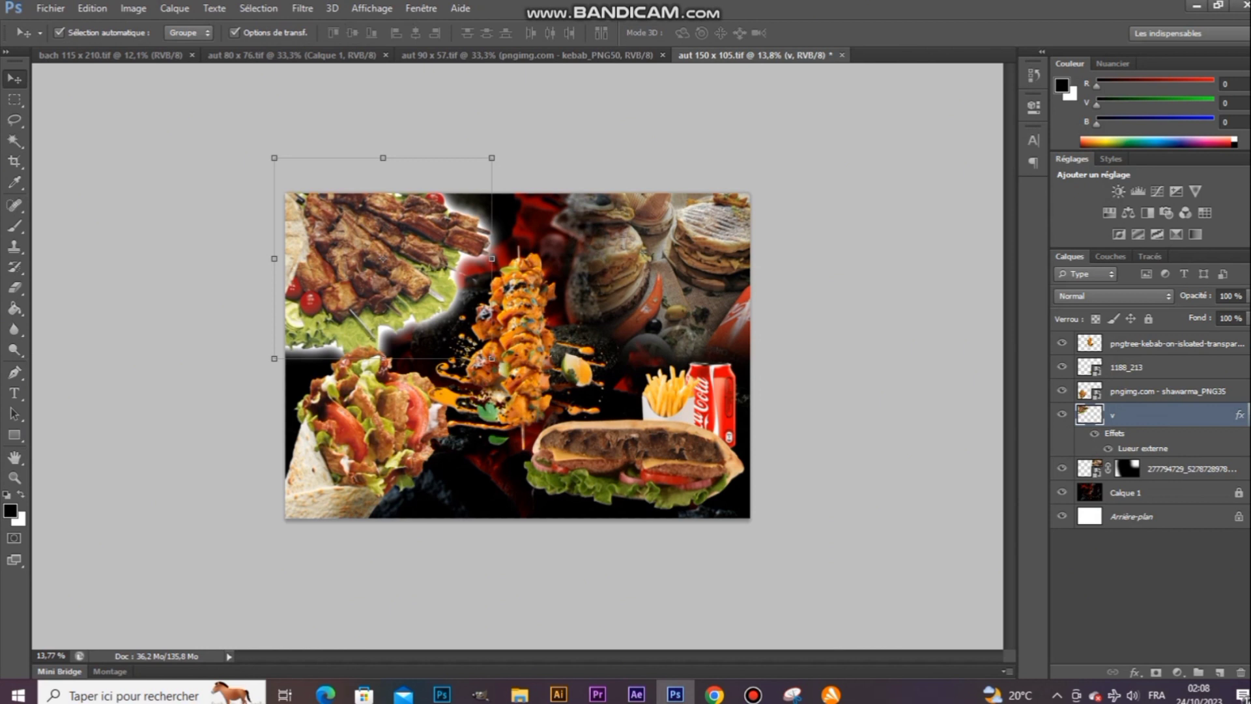
left_click(623, 239)
left_click(525, 294)
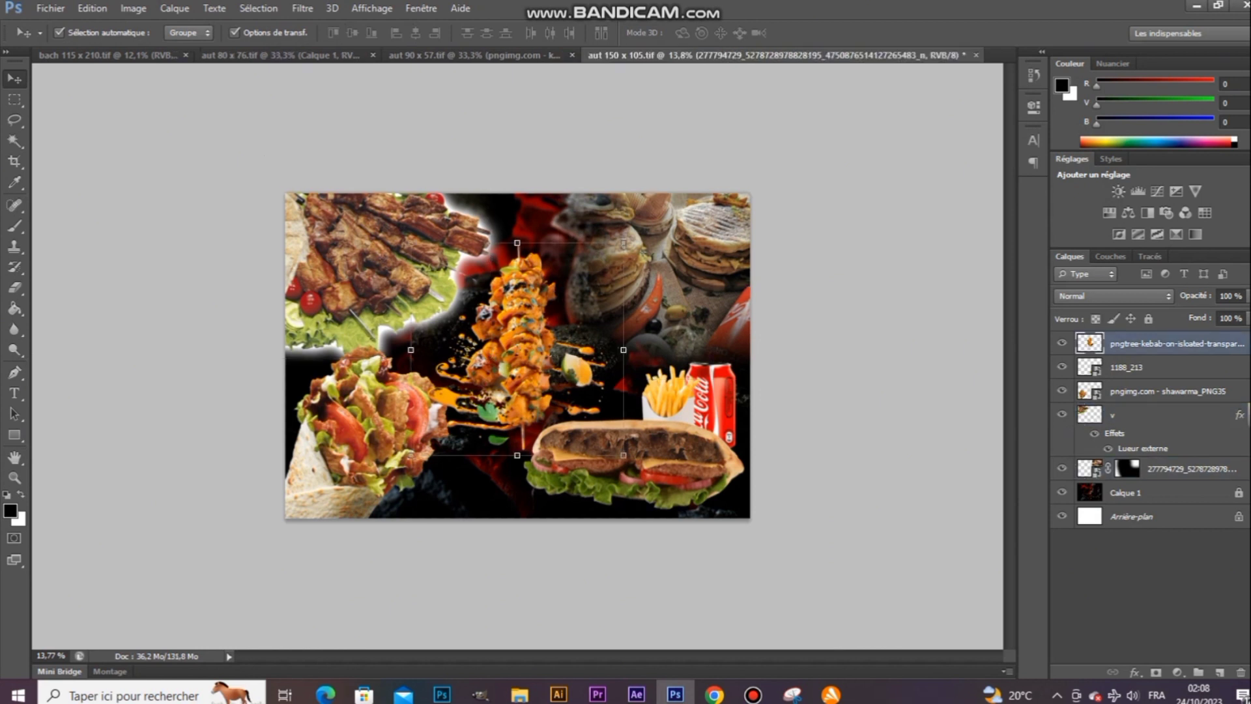
left_click(623, 243)
key("ctrl+t")
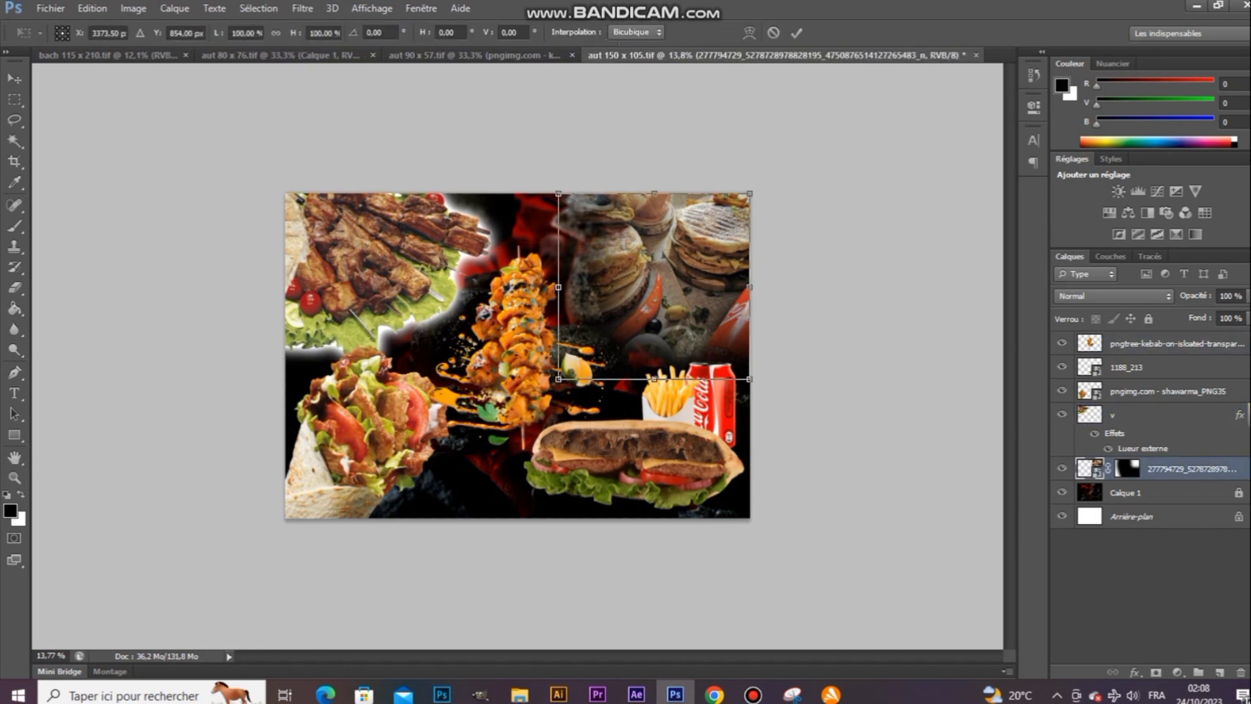
left_click_drag(558, 378, 548, 389)
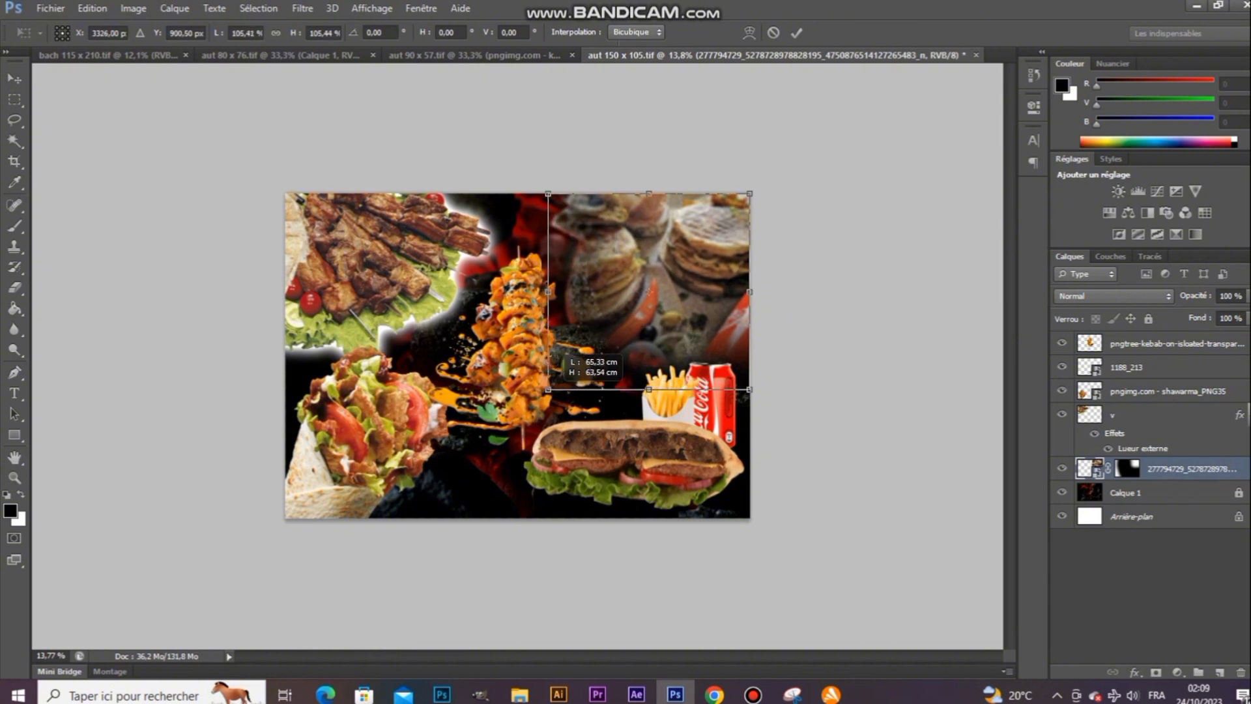
key("Return")
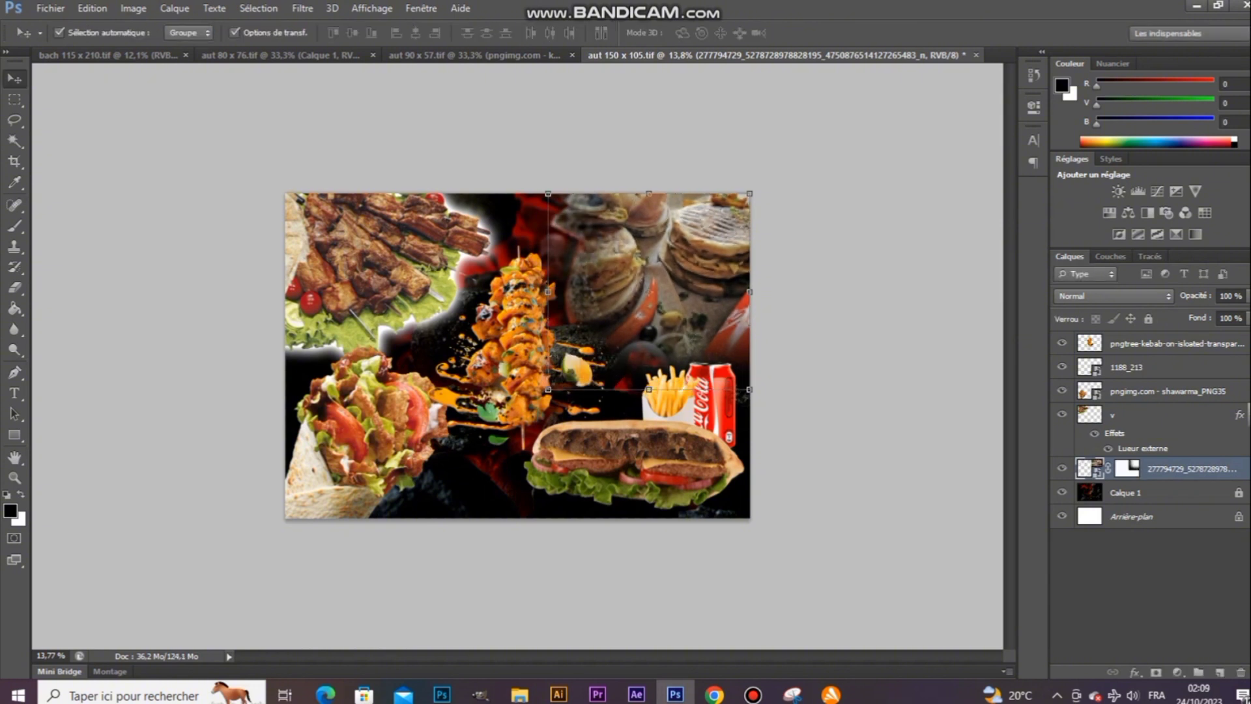
Step: Move the masked grilled sandwich photo up slightly beyond the canvas's upper edge, and rename the kebab skewer layer v
left_click_drag(716, 195, 716, 184)
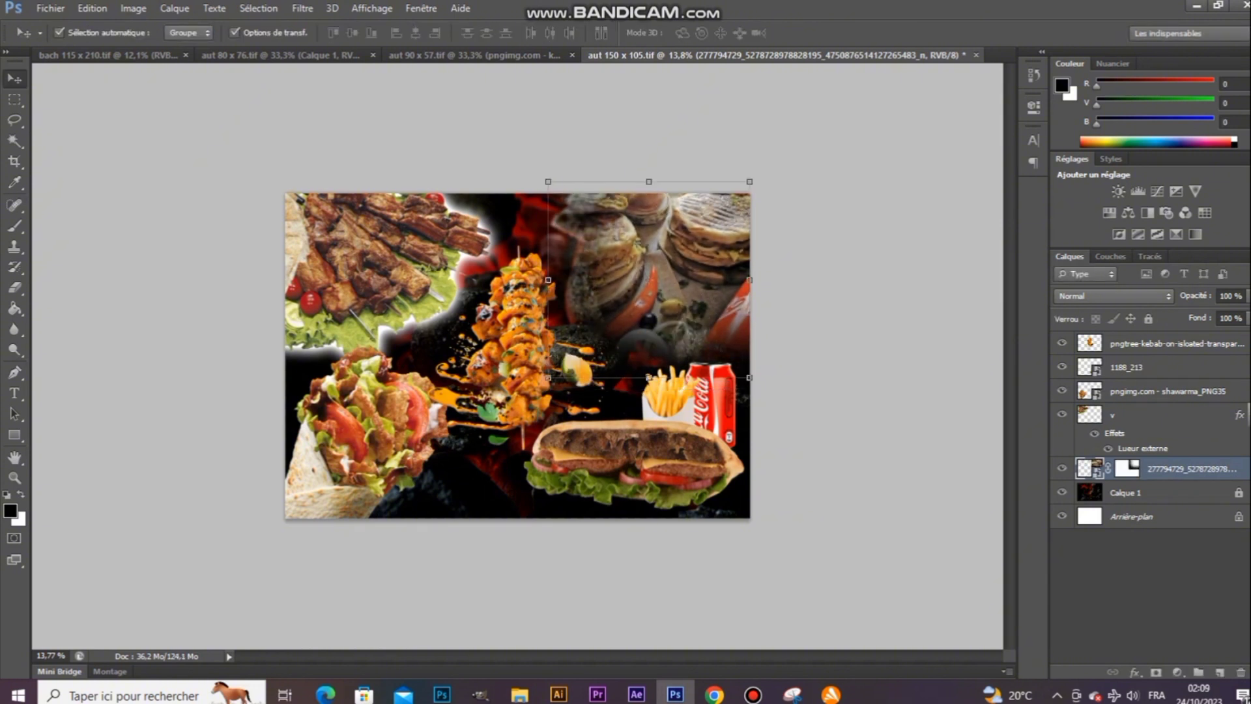
left_click(640, 456)
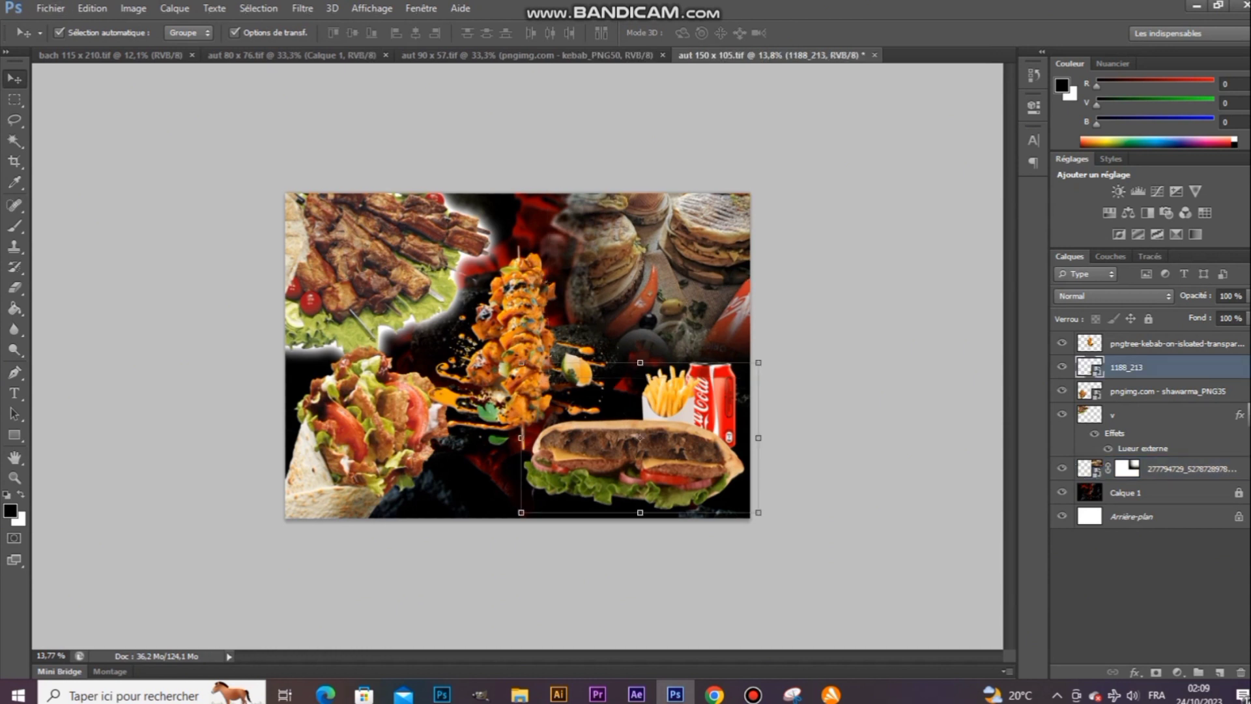
left_click(518, 338)
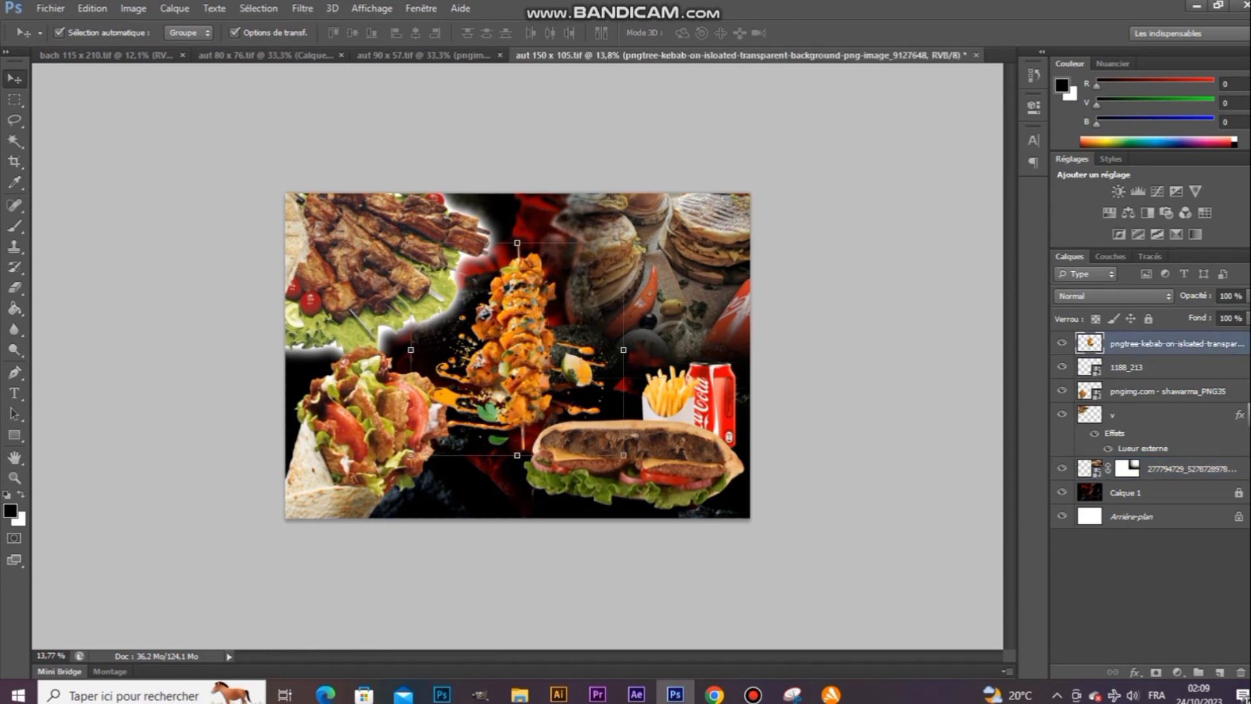
double_click(1146, 343)
type("v")
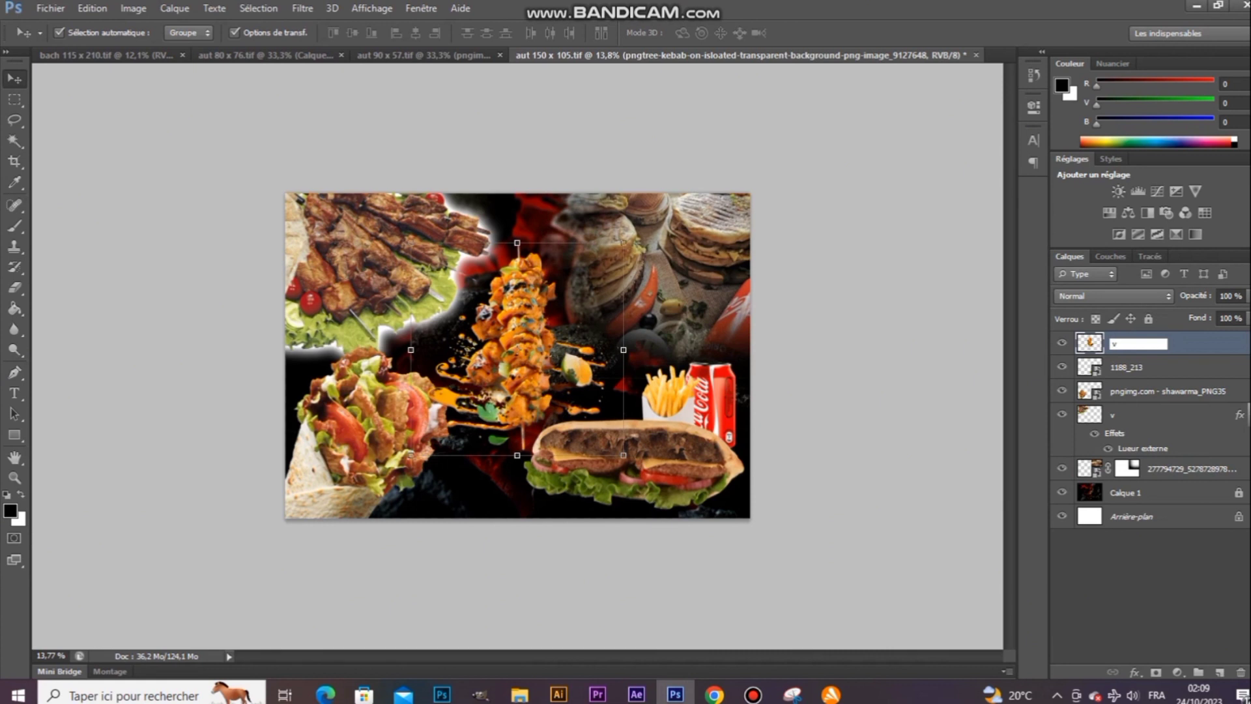
key("Return")
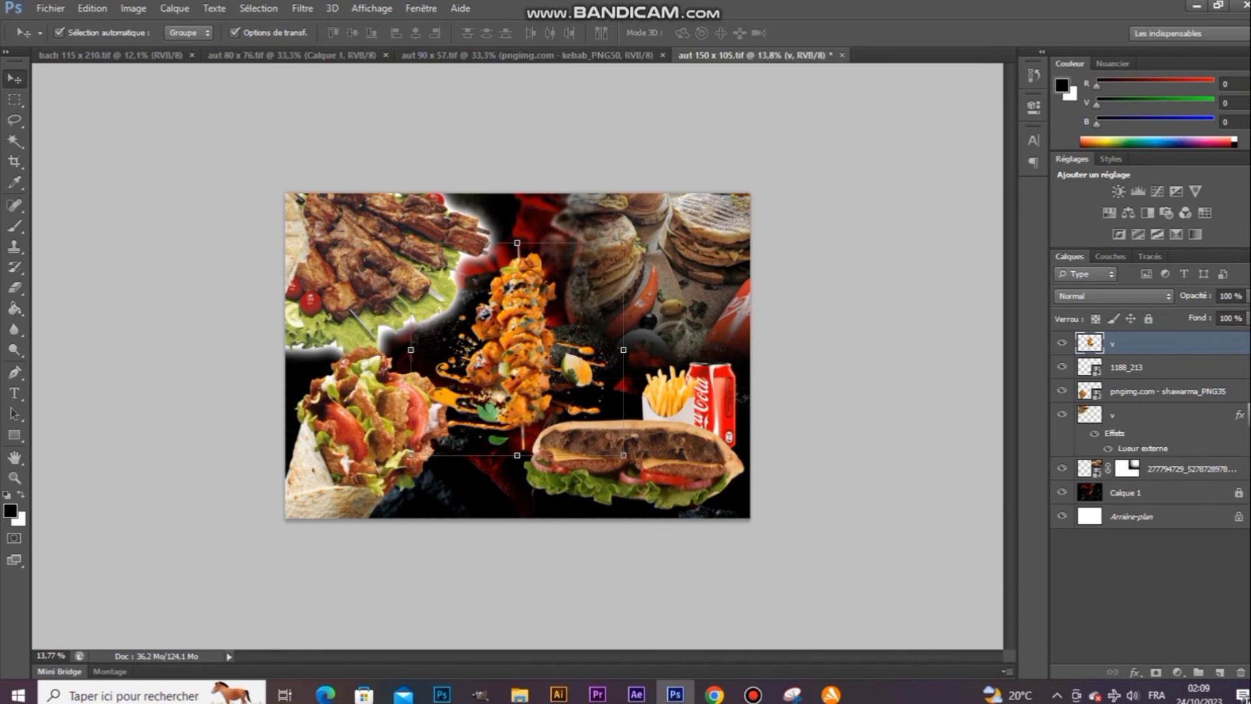
Step: Shrink the shawarma wrap image slightly towards the canvas's lower-left corner
left_click(391, 417)
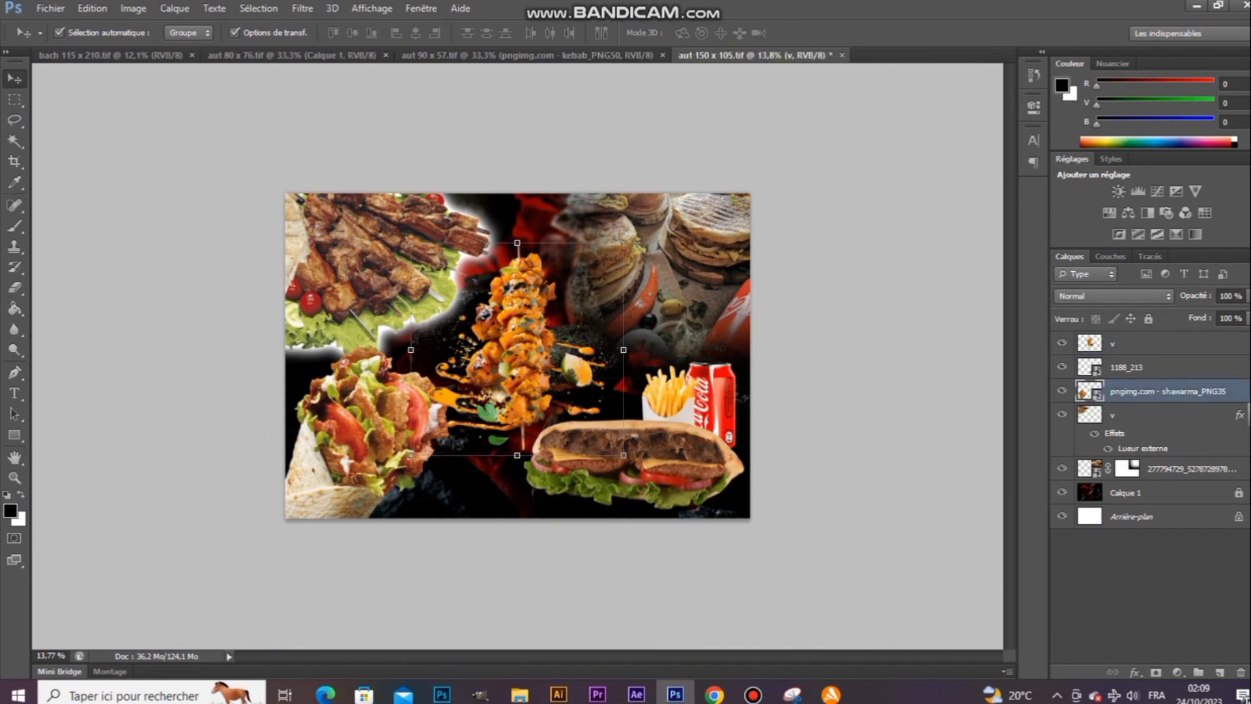
left_click(468, 340)
left_click_drag(469, 339, 454, 355)
key("Return")
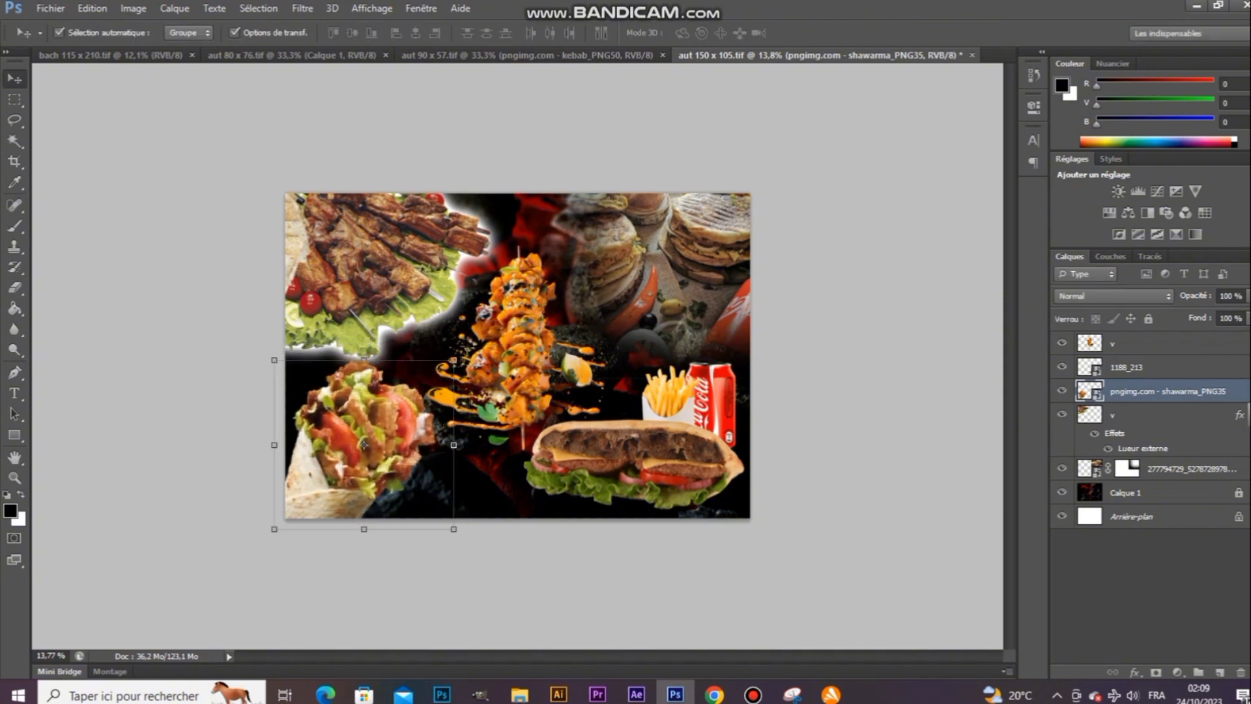
Step: Switch to the Téléchargements folder in File Explorer and place the koreyka-produkt-1000x1000-r image into the aut 150 x 105 composition
mouse_move(519, 694)
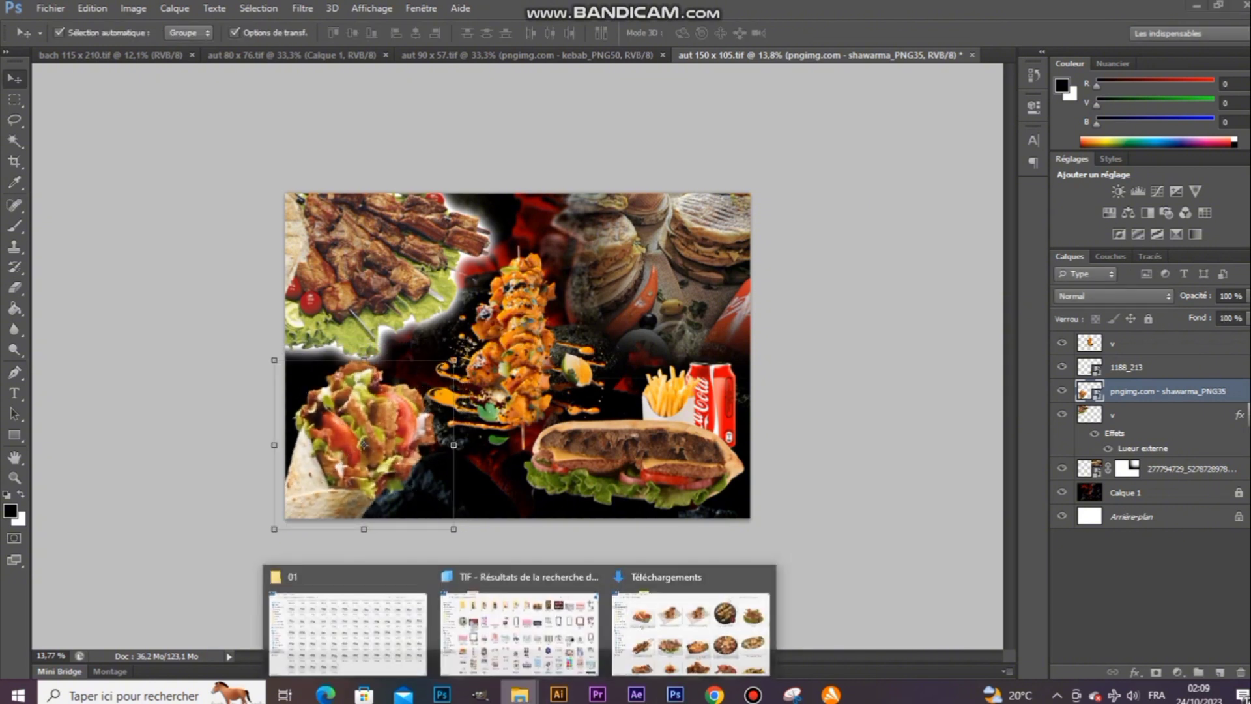
left_click(690, 625)
left_click(690, 450)
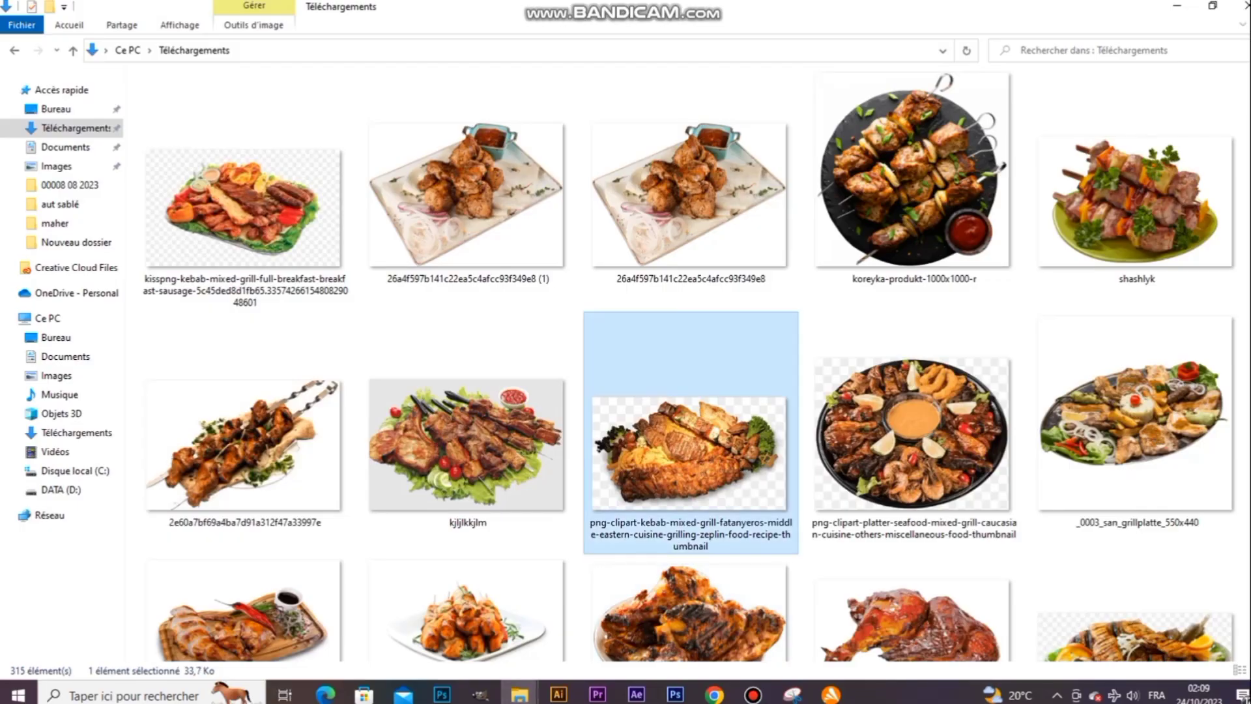
left_click(912, 436)
left_click_drag(957, 222, 484, 313)
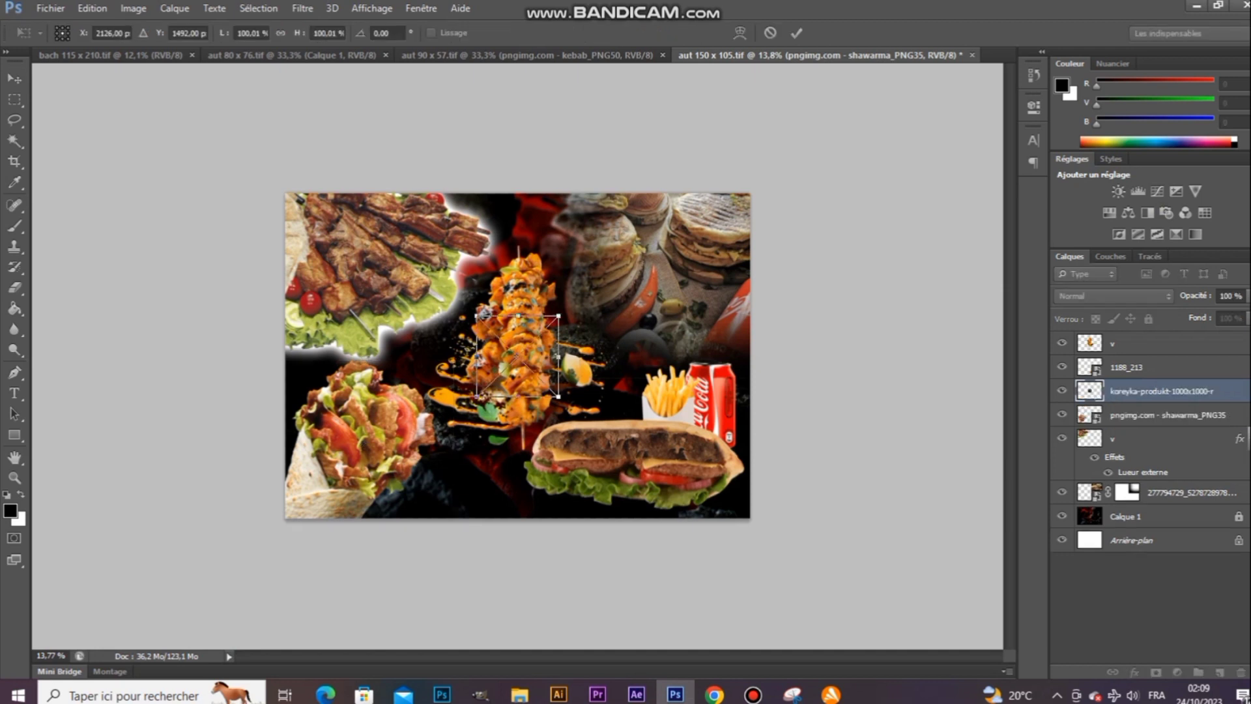
Step: Enlarge the plated skewers image proportionally and position it in the canvas's lower-right corner, behind the sandwich
left_click_drag(559, 316, 622, 251)
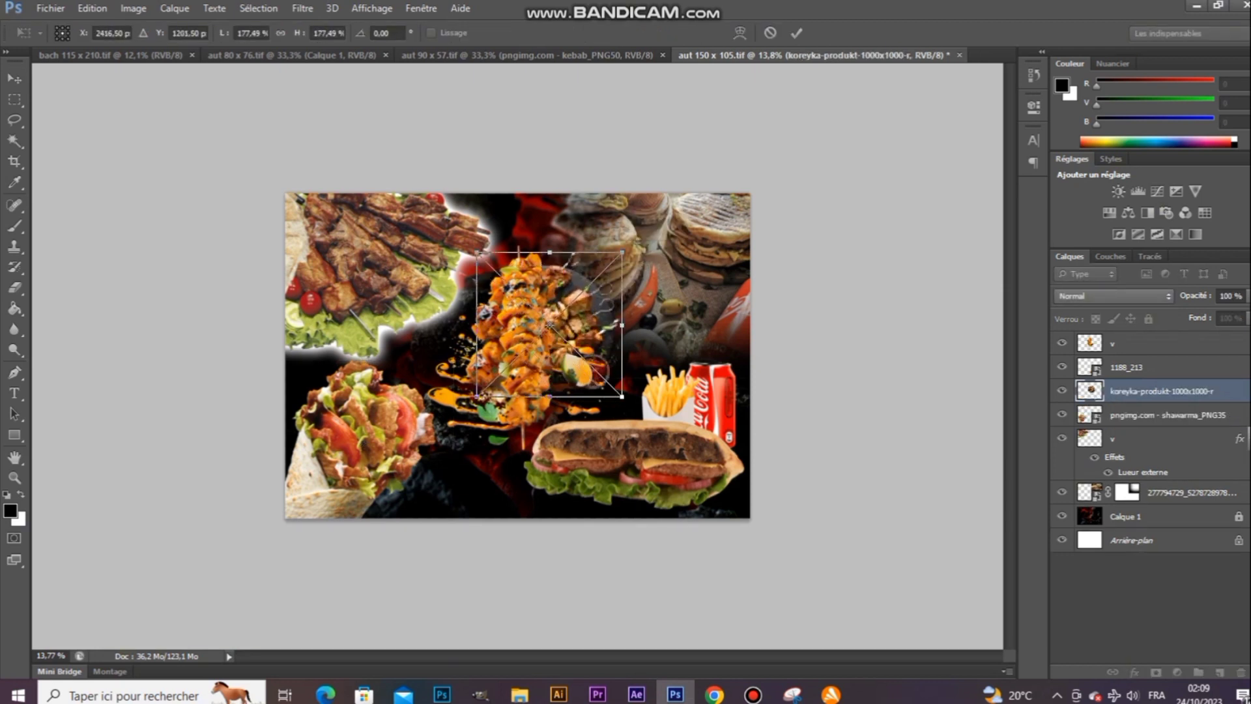
left_click_drag(604, 346, 737, 431)
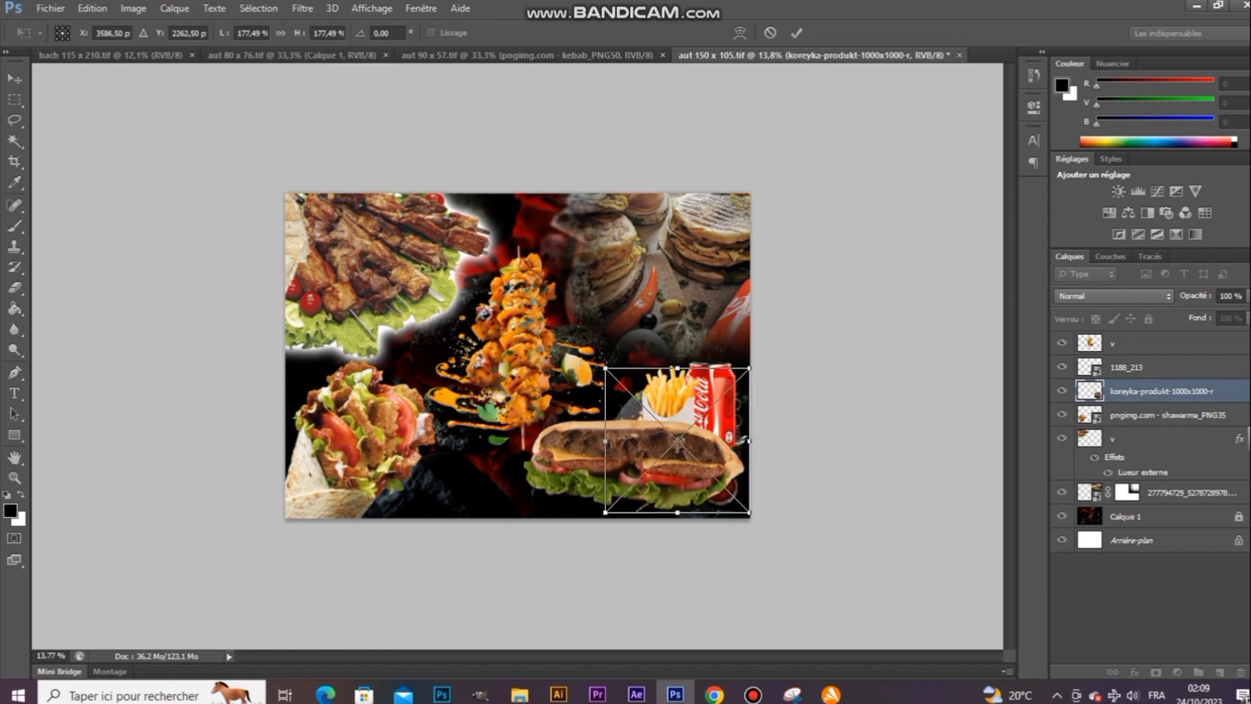
left_click_drag(605, 368, 581, 344)
key("Return")
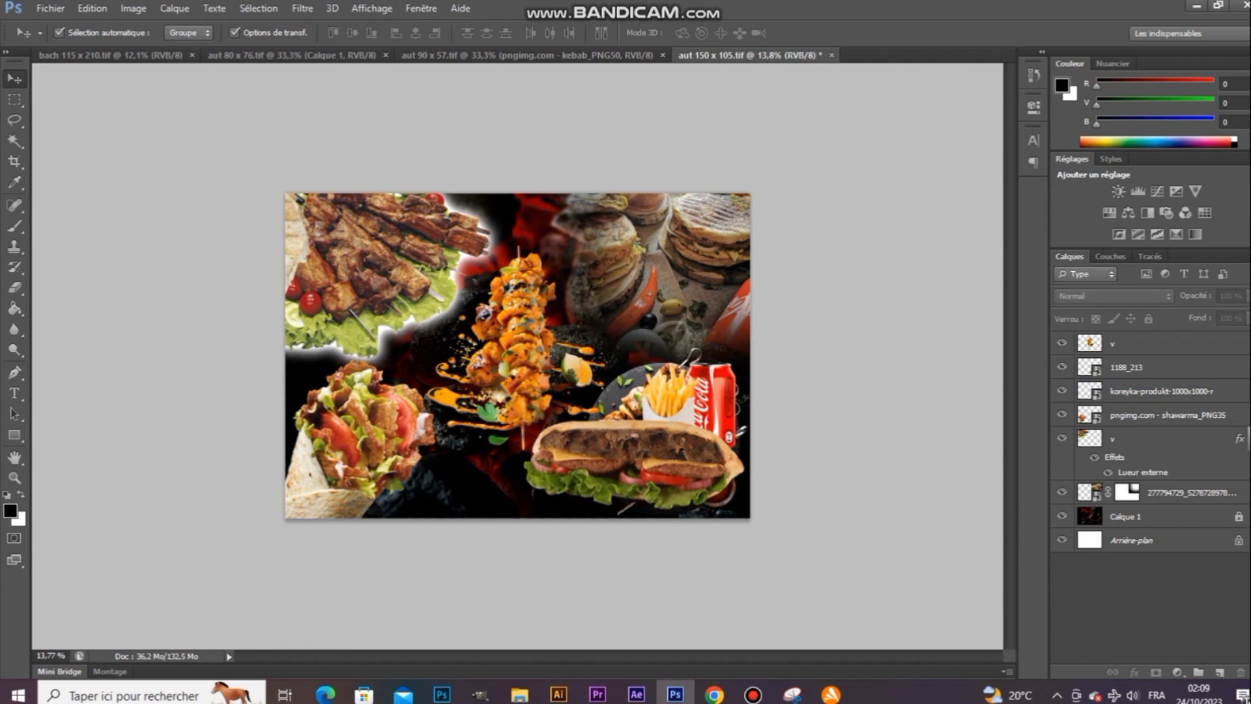
Step: Shrink the sandwich image, move it to the canvas's lower middle, and nudge the plated skewers towards the right edge
left_click_drag(701, 413, 650, 421)
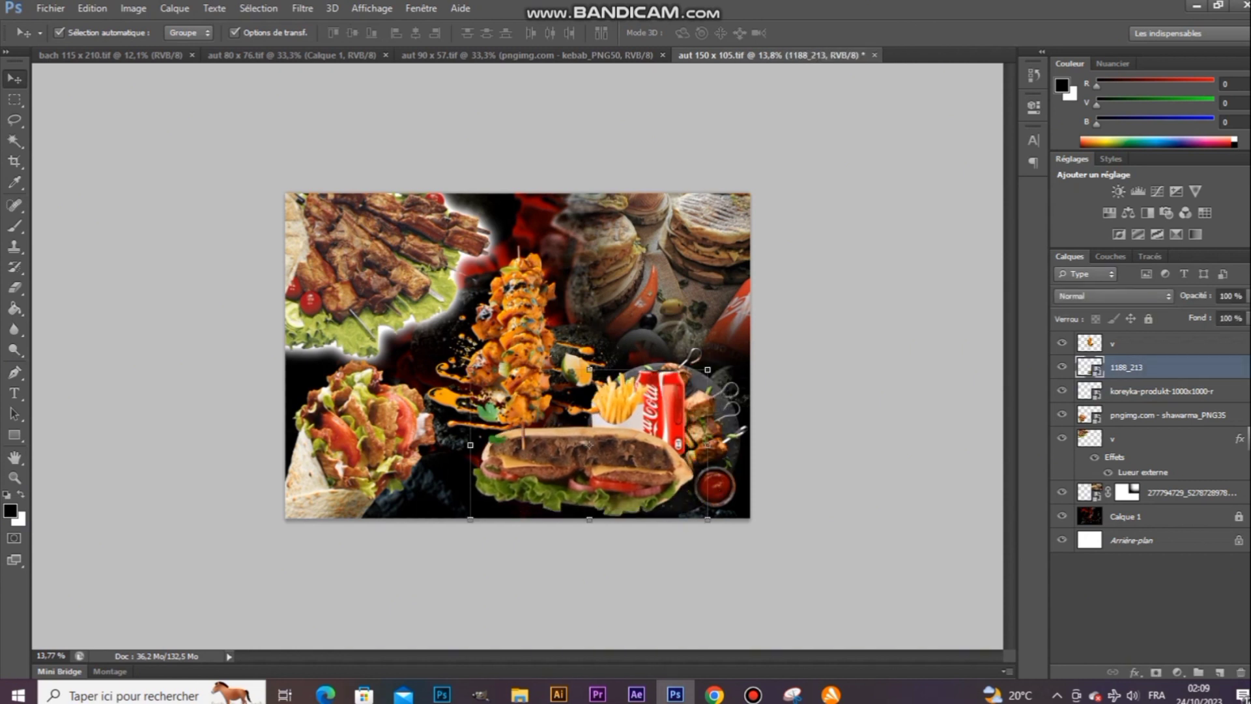
key("ctrl+t")
left_click_drag(707, 354, 654, 391)
left_click_drag(554, 475, 557, 462)
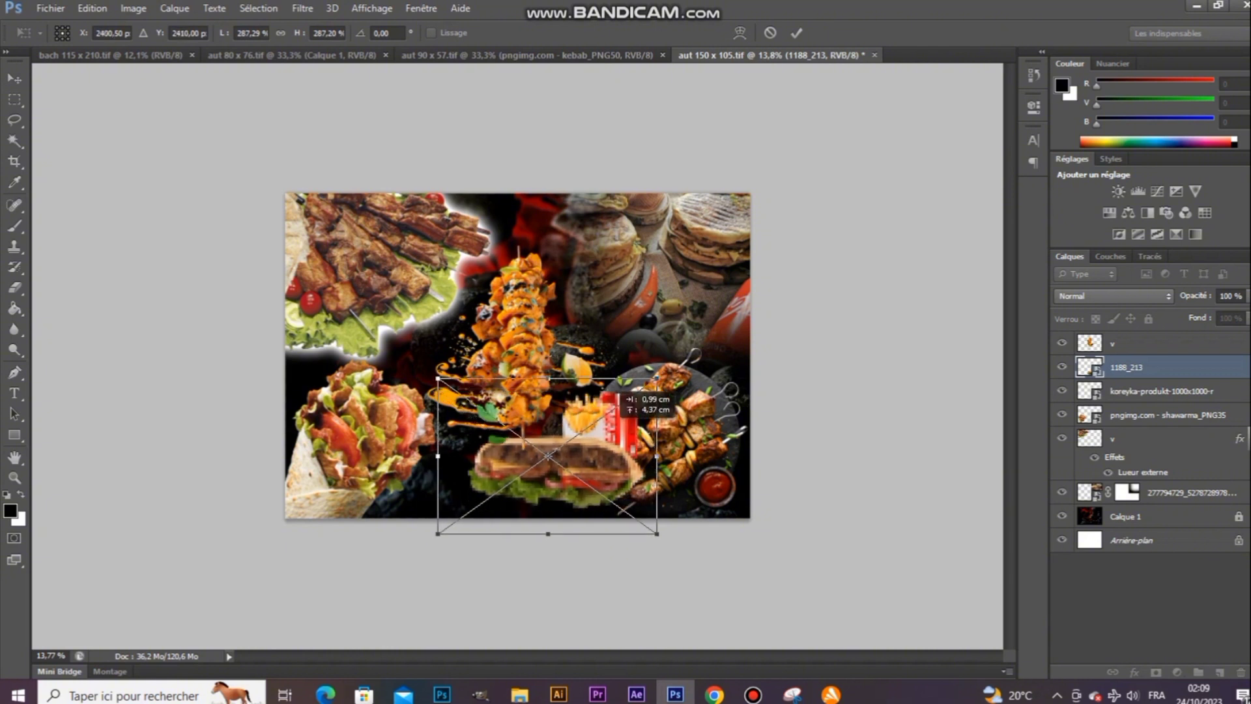
key("Return")
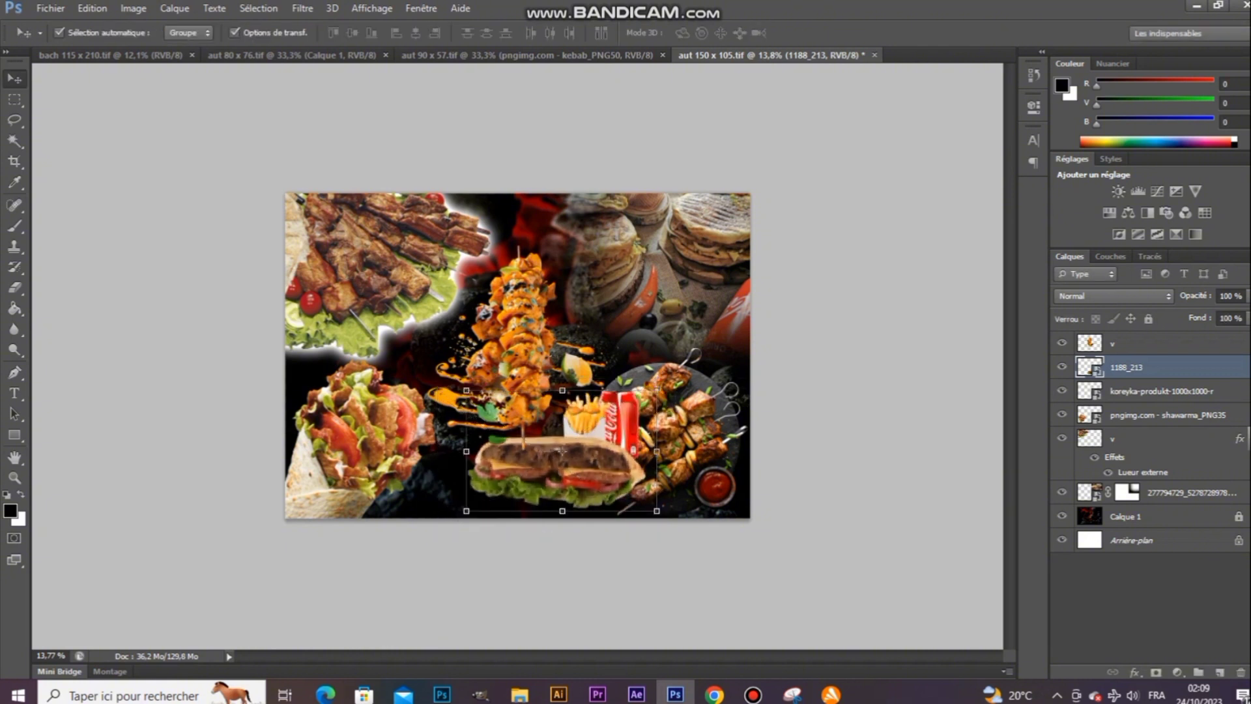
left_click_drag(722, 443, 736, 443)
mouse_move(541, 467)
left_mouse_down()
mouse_move(522, 456)
mouse_move(521, 472)
left_mouse_up()
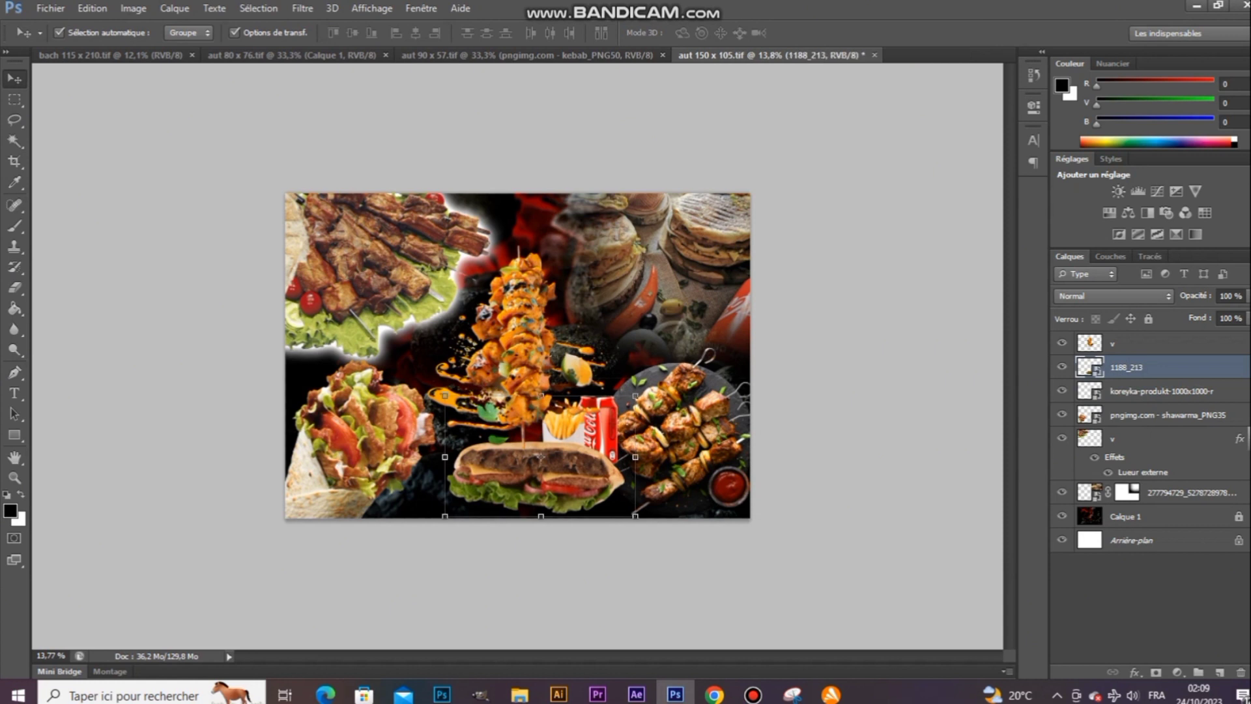
Step: Raise the kebab skewer image clear of the sandwich and save aut 150 x 105.tif
left_click(1147, 586)
left_click_drag(548, 294, 548, 272)
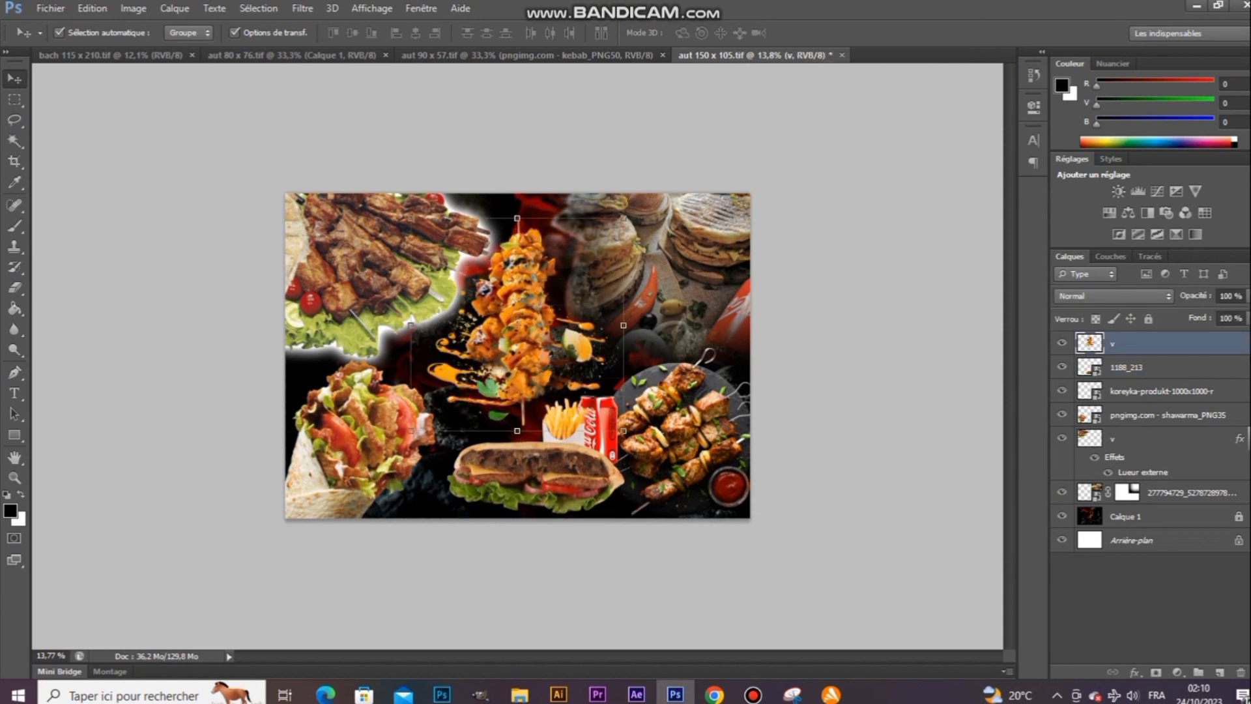
key("ctrl+s")
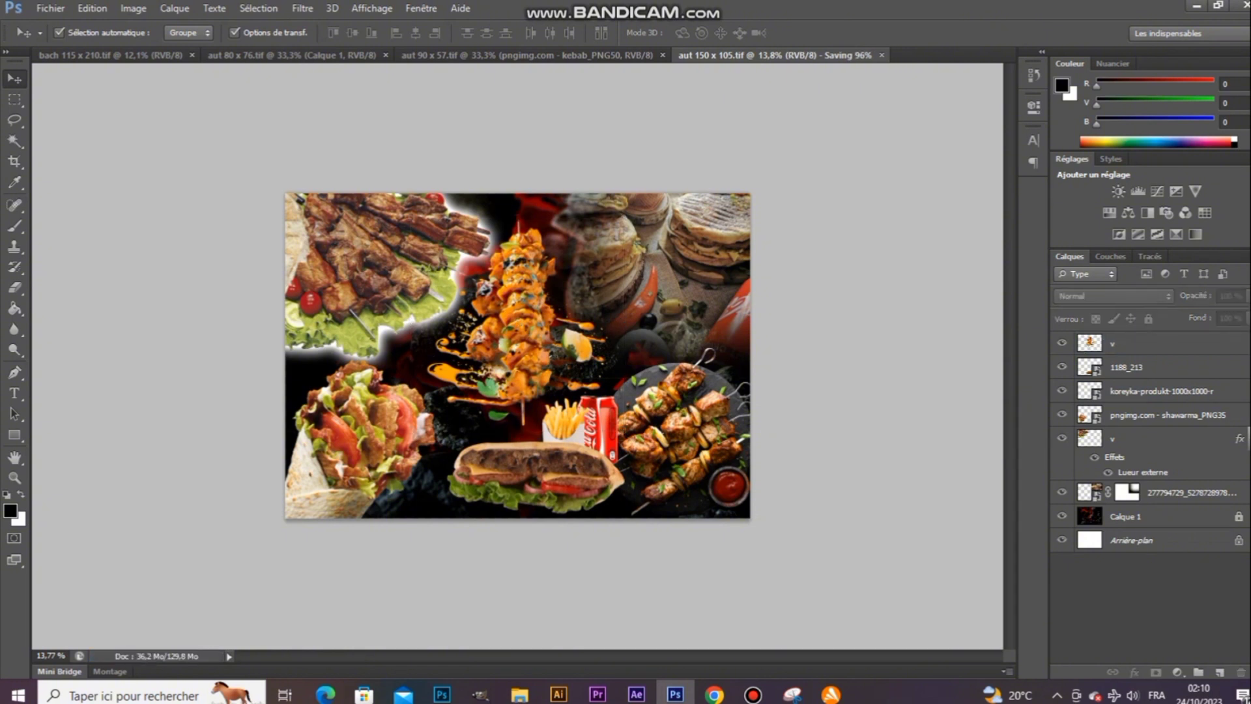
scroll(518, 355, "up", 1)
key("alt")
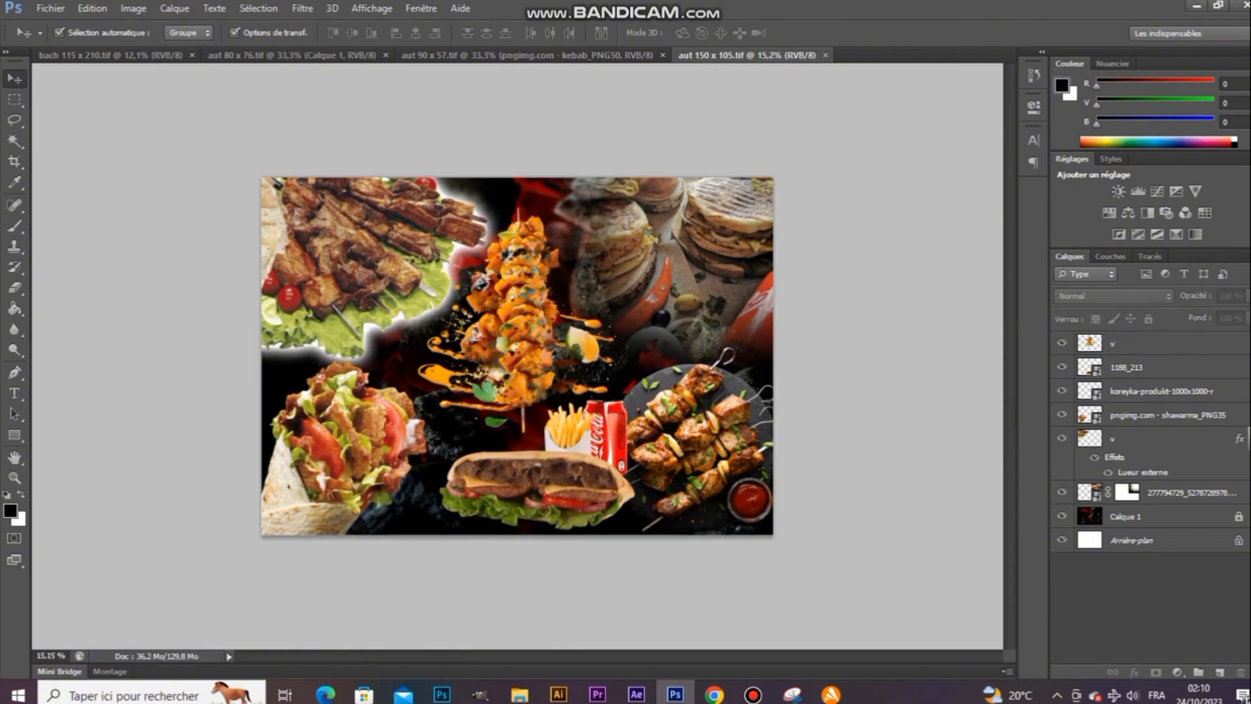
left_click(716, 241)
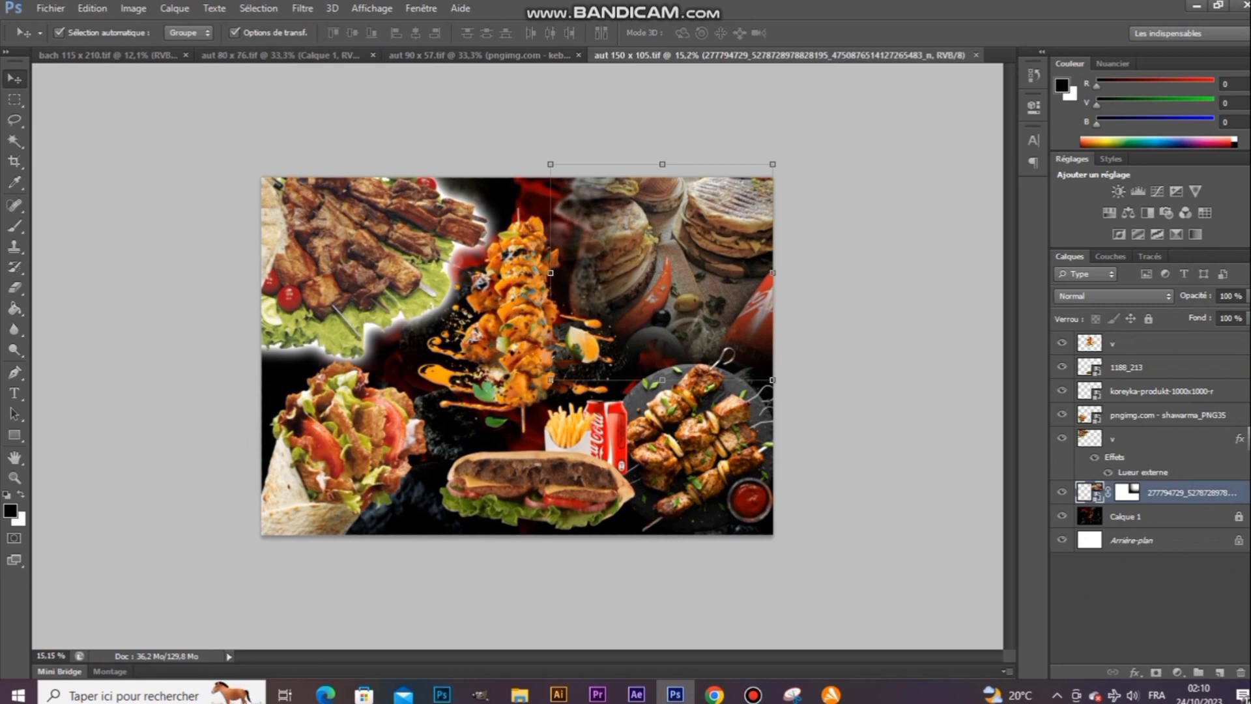
left_click(753, 694)
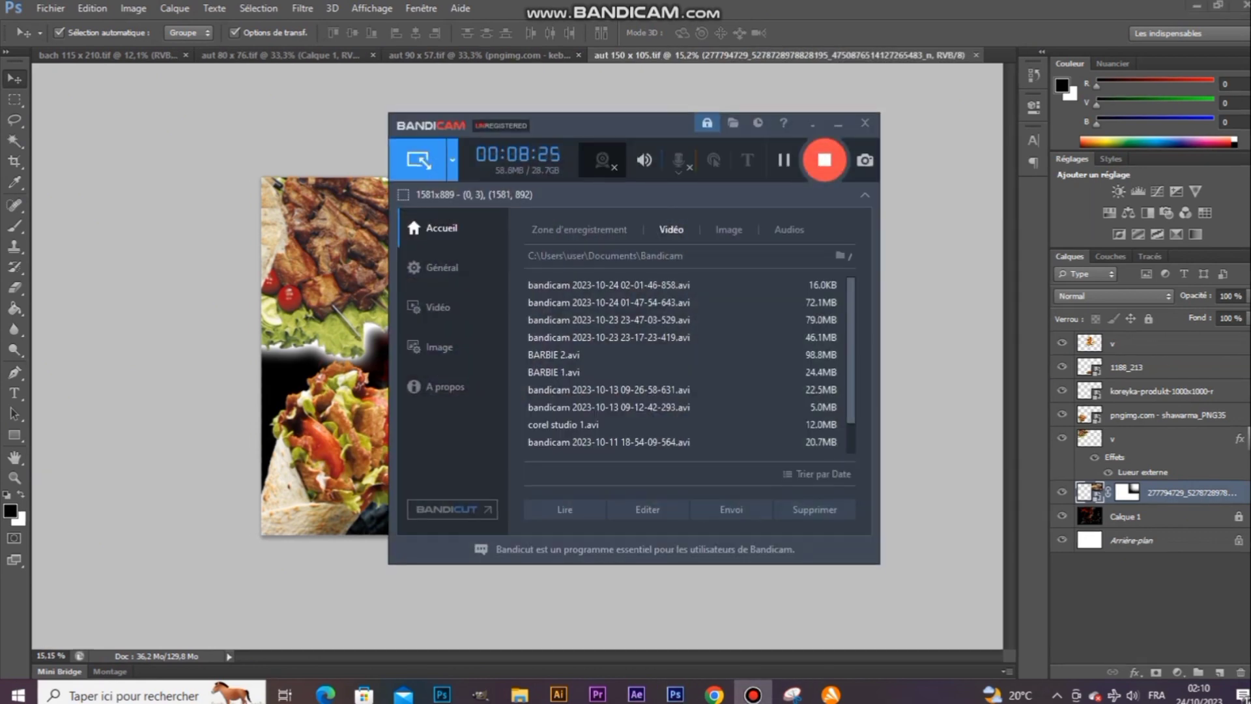